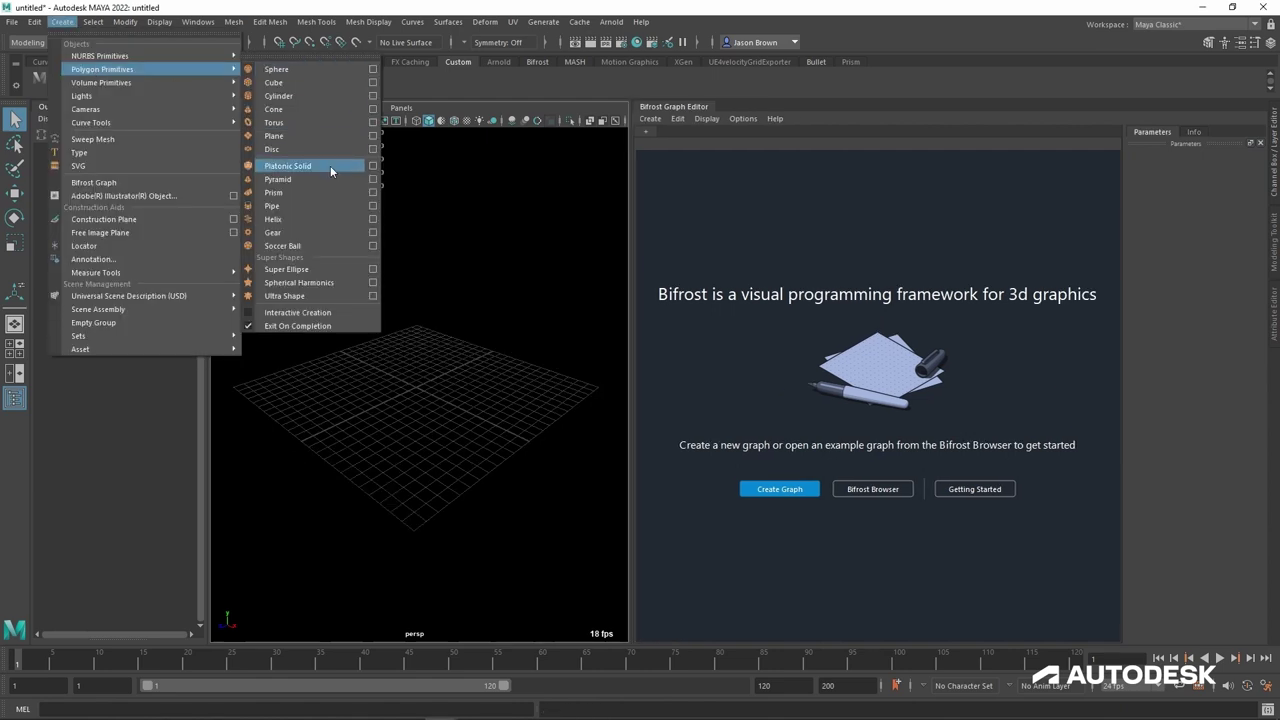
Step: Create a polygon dodecahedron from the Platonic Solid options with 1 subdivision, radius 3 and spherical inflation 0
click(370, 166)
drag(906, 194, 360, 204)
click(380, 234)
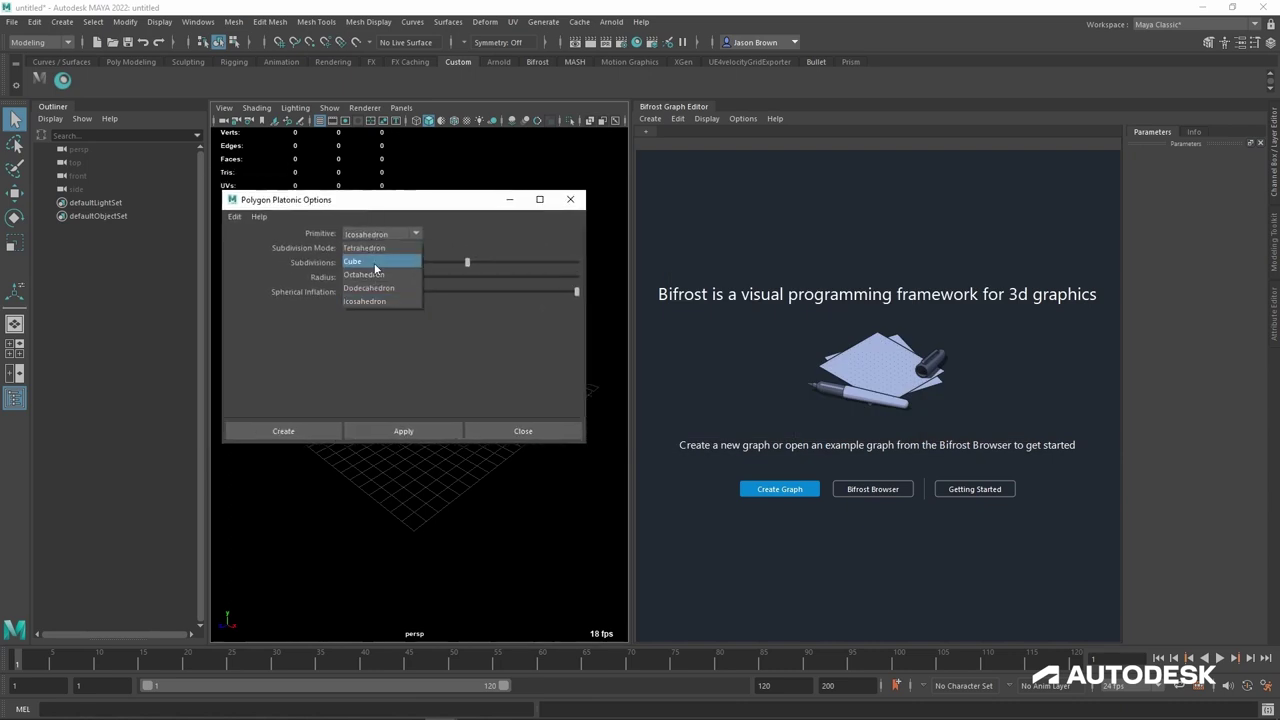
click(375, 288)
drag(374, 263, 285, 256)
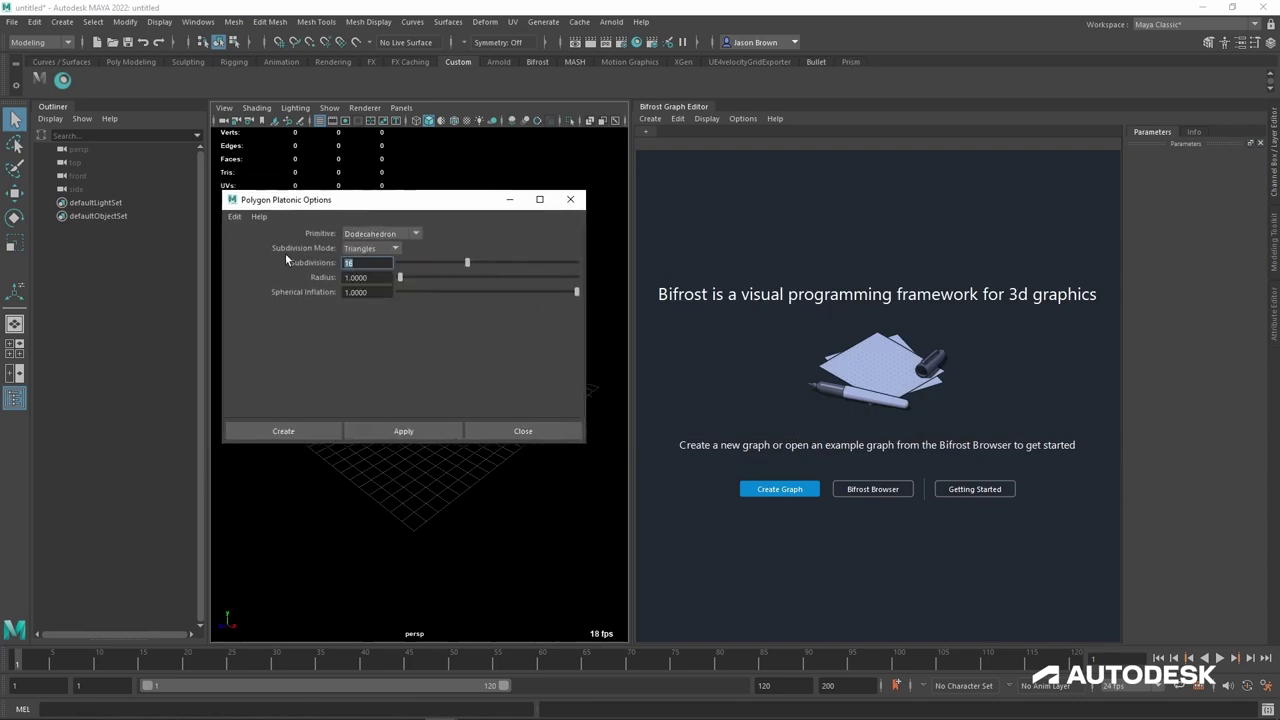
text(1)
key(Return)
drag(376, 278, 304, 282)
text(3)
key(Return)
drag(576, 291, 396, 296)
click(283, 431)
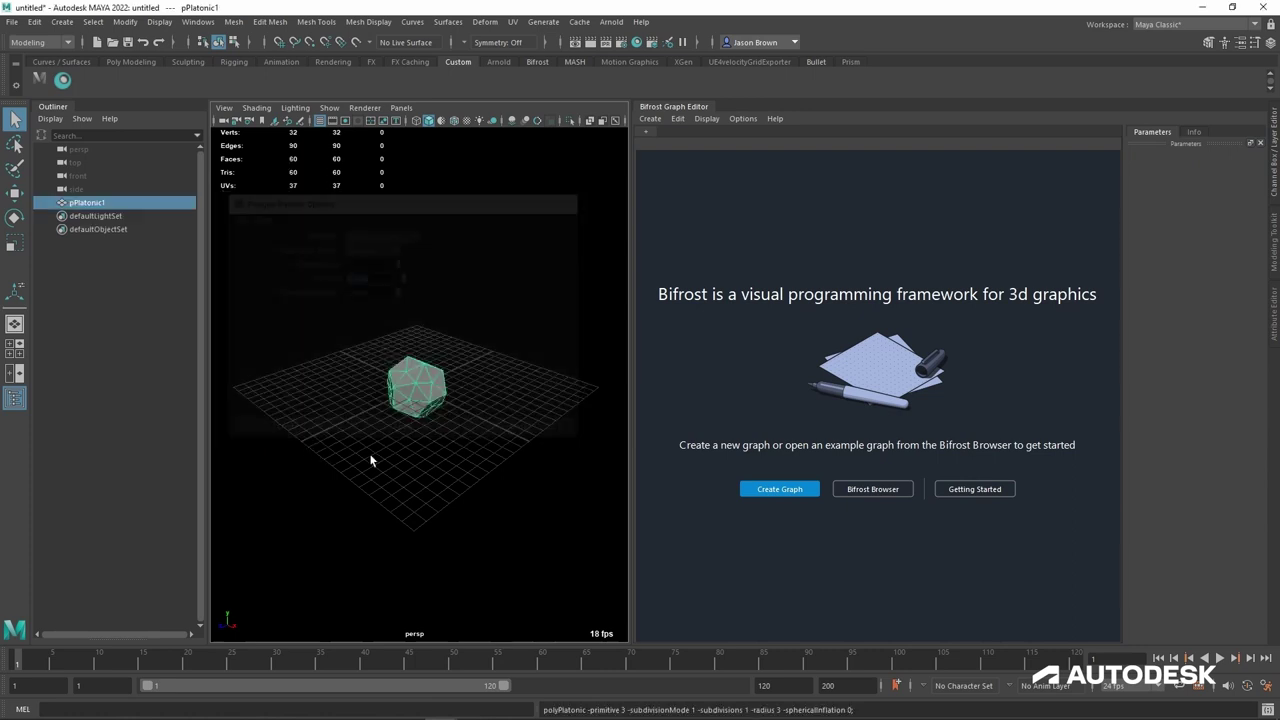
Step: Set the dodecahedron's subdivisions to 0 in its construction inputs
alt+drag(345, 427, 382, 422)
click(1272, 160)
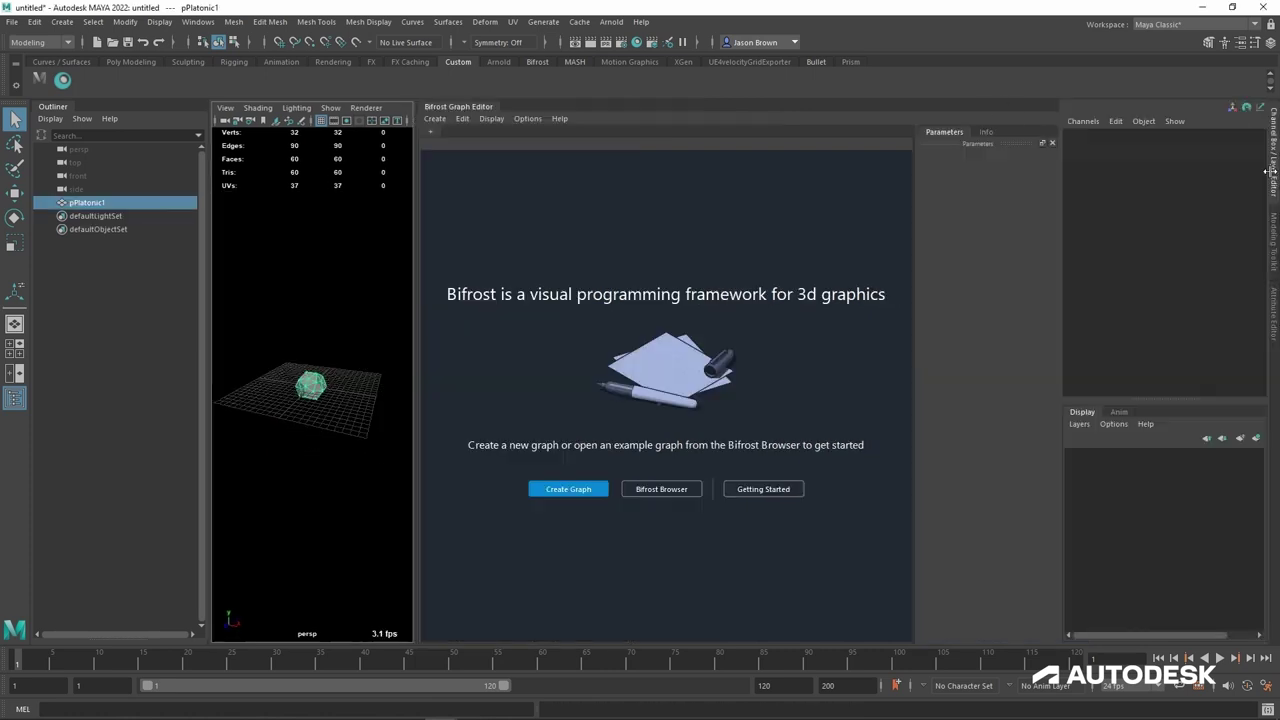
click(1099, 284)
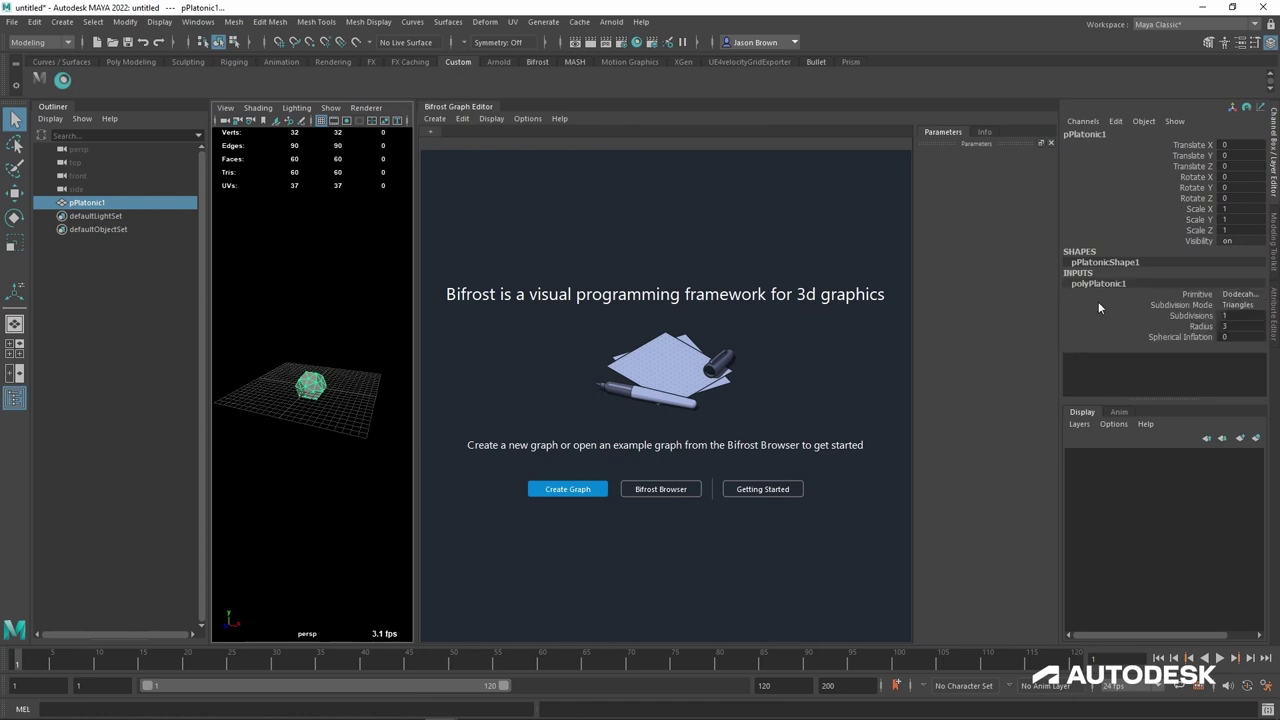
click(1244, 316)
text(0)
key(Return)
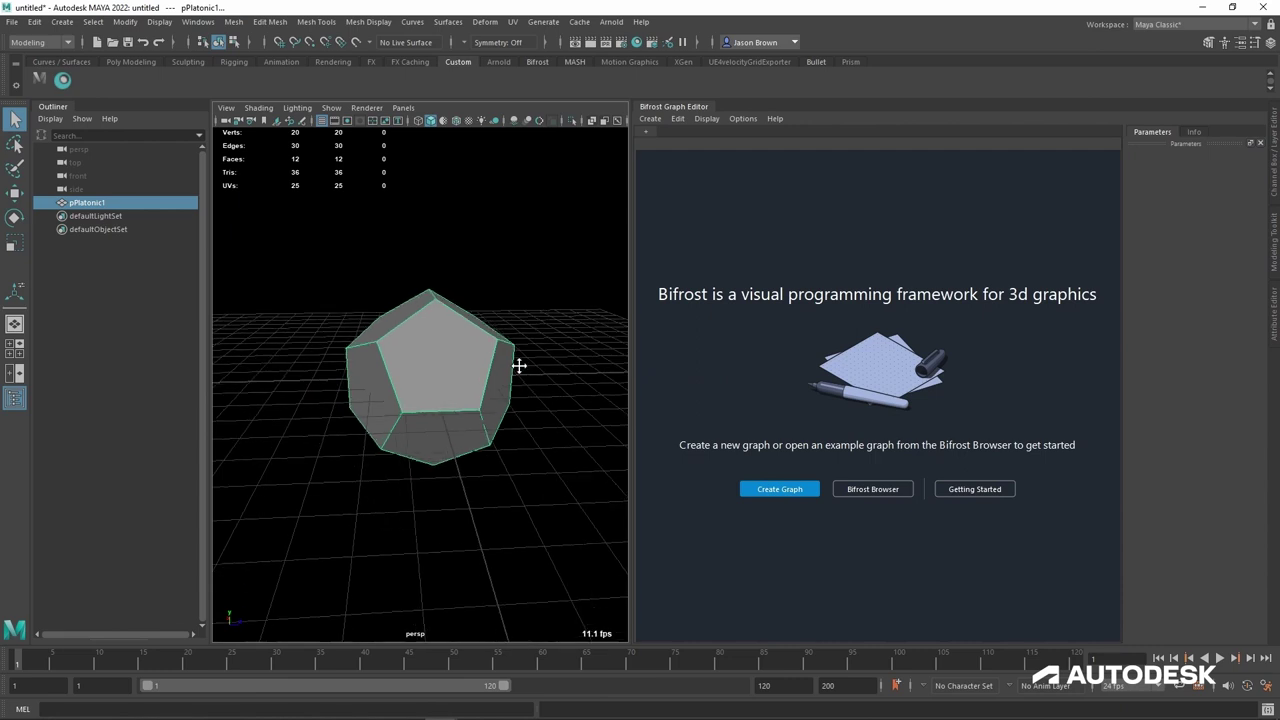
Step: Create a second platonic solid with the Cube primitive, keeping the other creation options
alt+drag(518, 357, 560, 372)
alt+right_drag(560, 372, 518, 367)
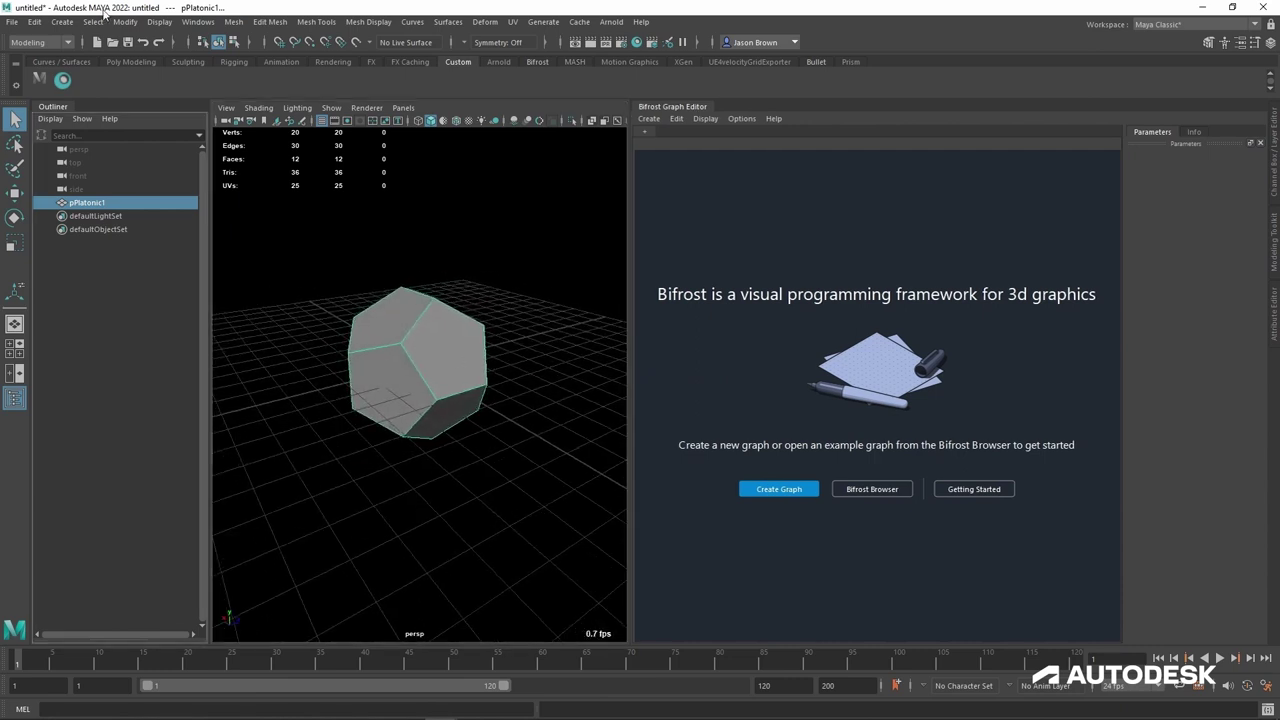
click(62, 21)
mouse_move(120, 69)
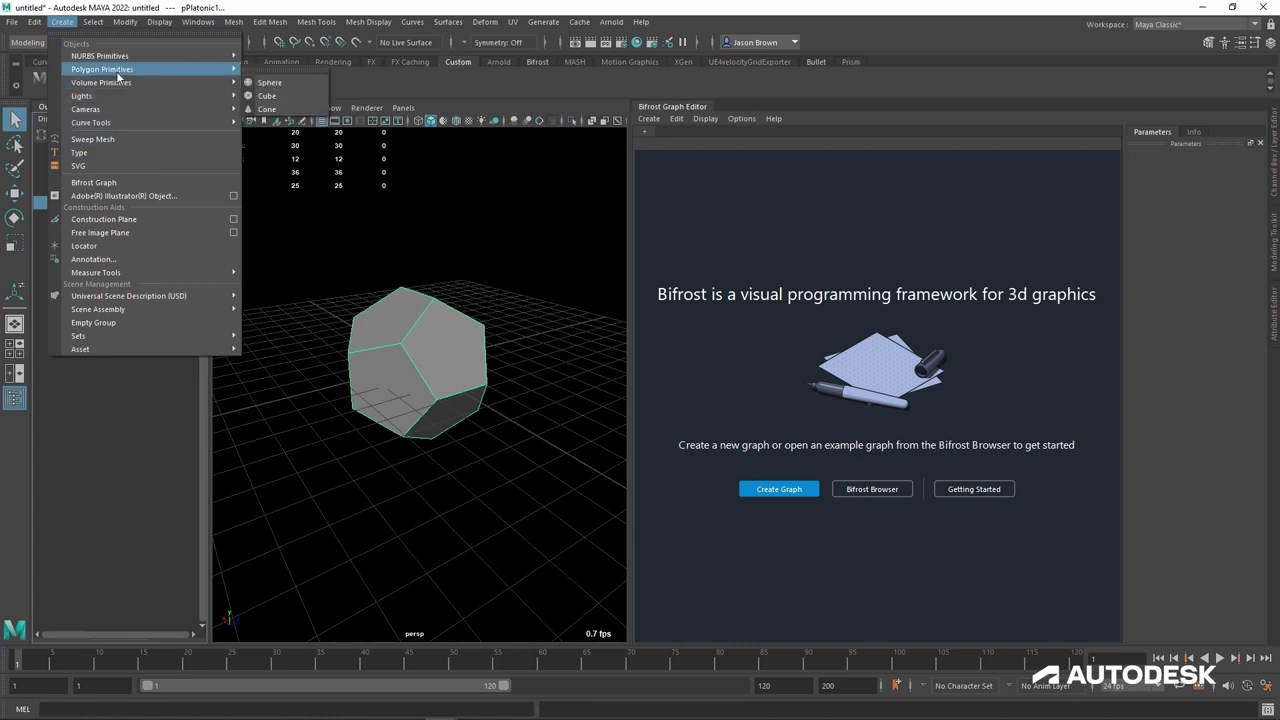
click(377, 164)
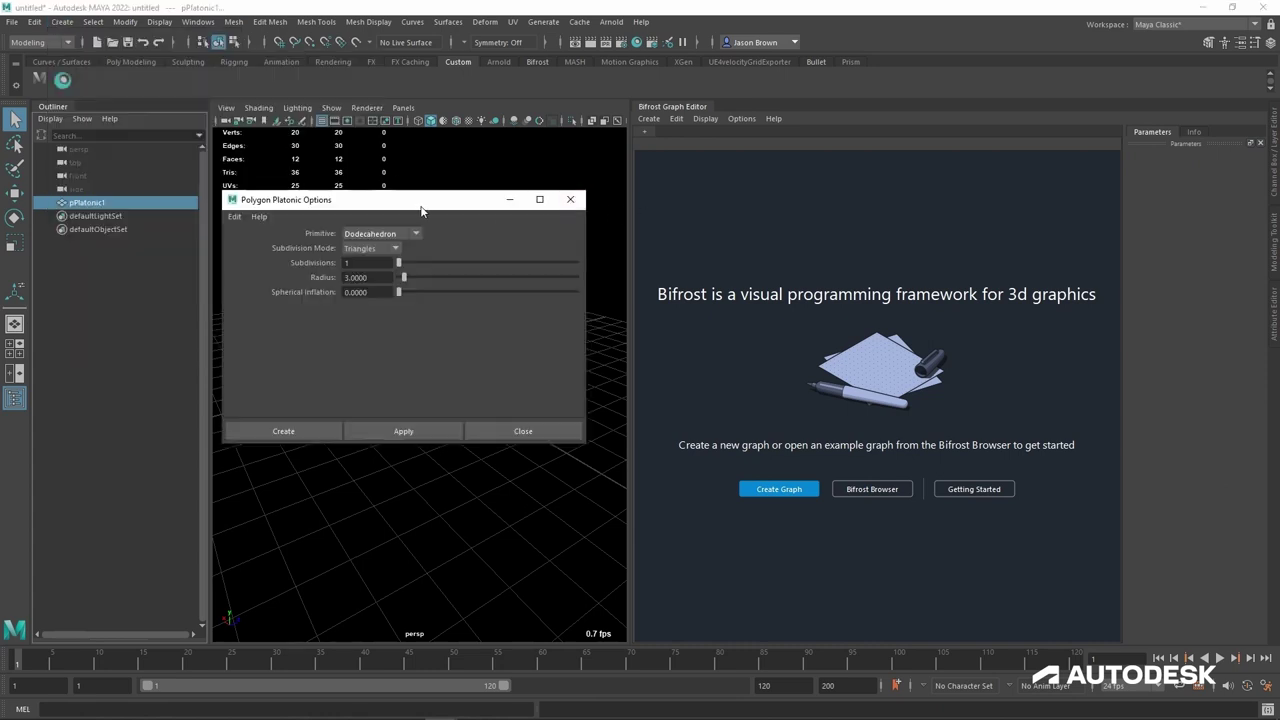
click(387, 236)
click(384, 268)
click(296, 431)
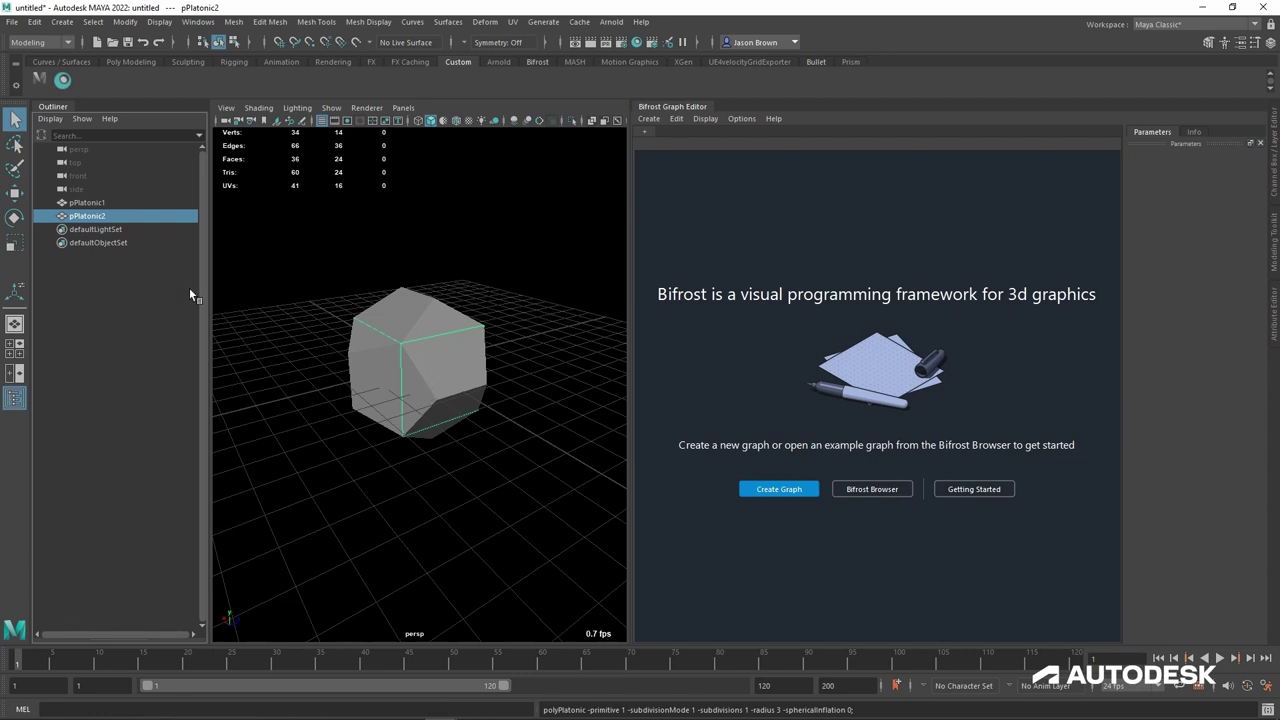
Step: Set the platonic cube's subdivisions to 0 in its construction inputs
key(ctrl+a)
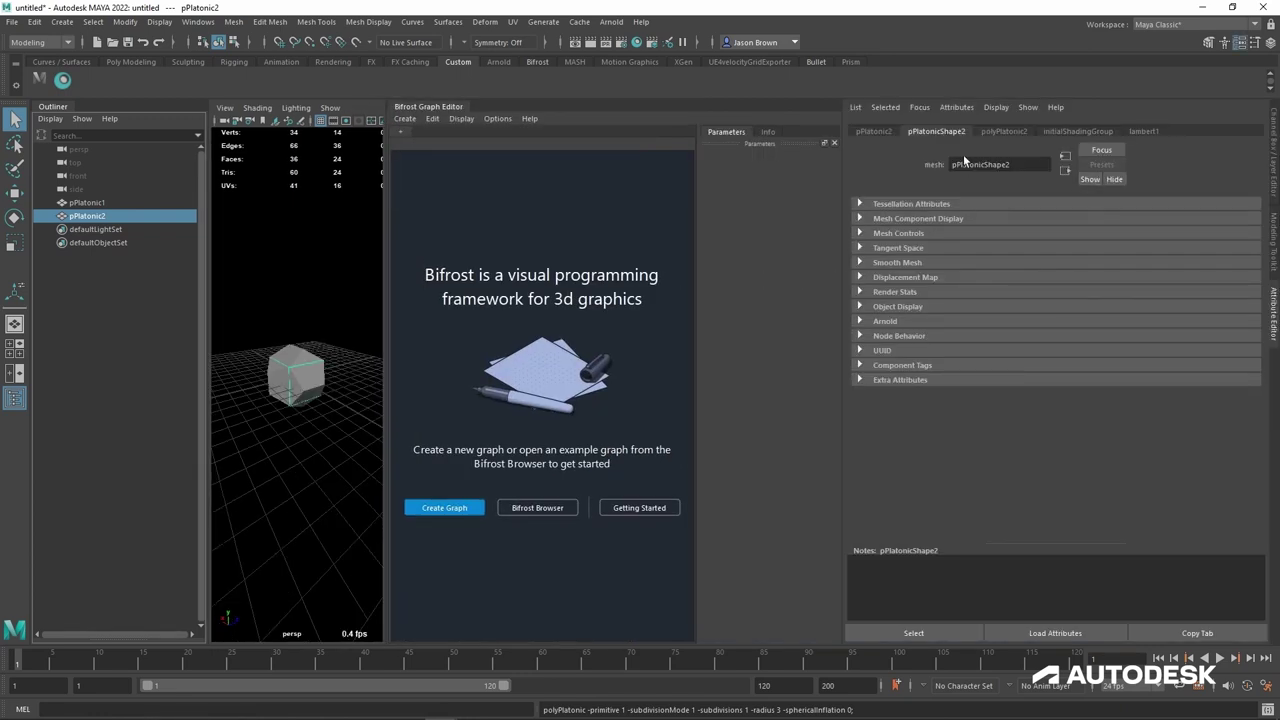
click(1274, 147)
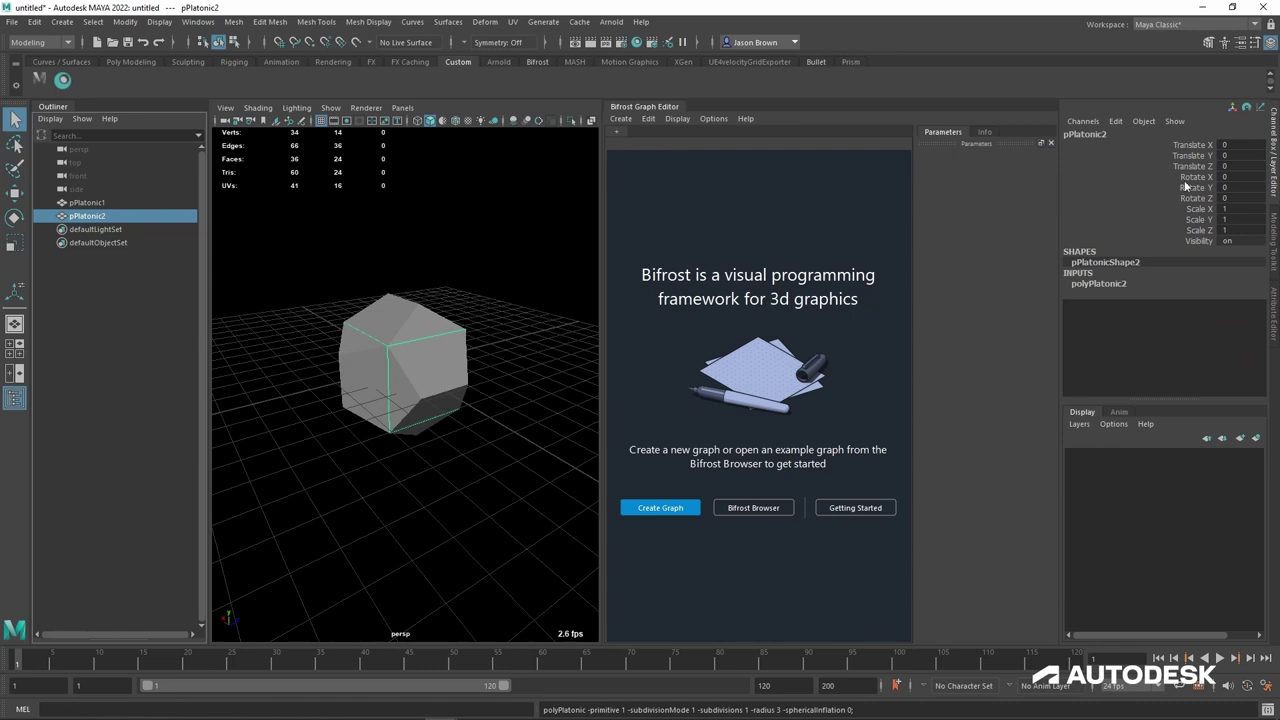
click(1093, 285)
click(1243, 317)
text(0)
key(Return)
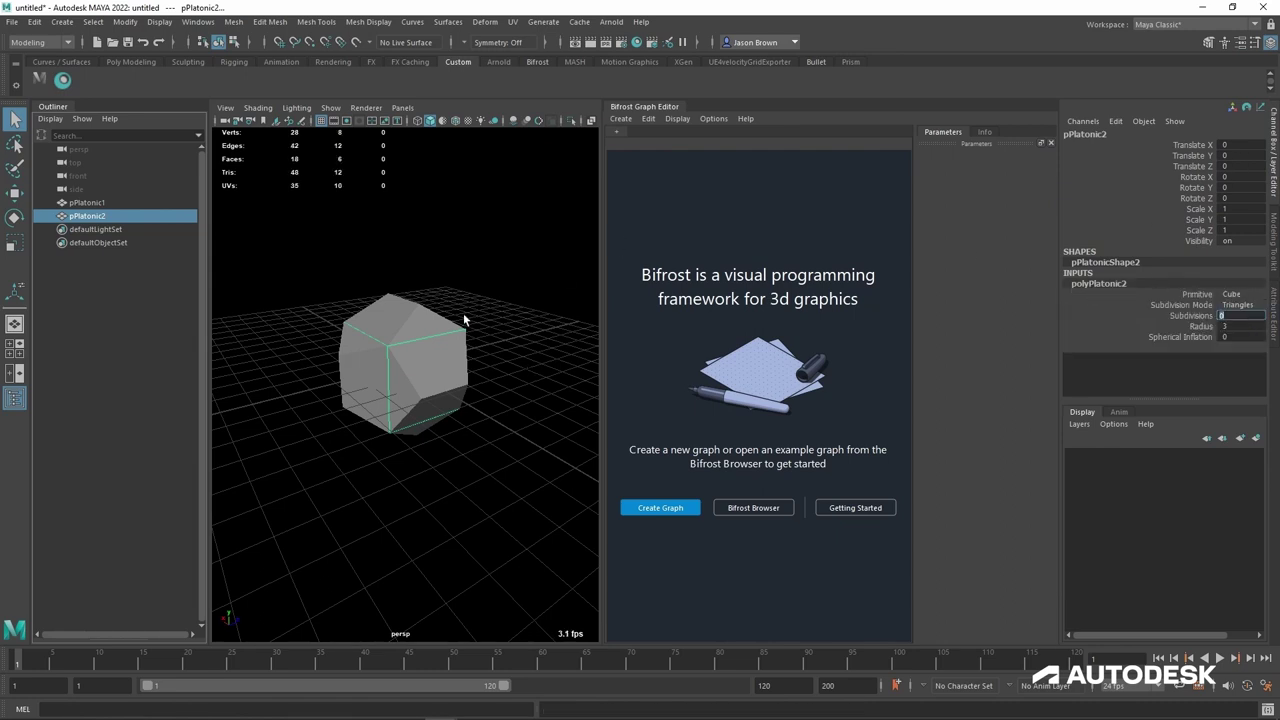
Step: Bevel the dodecahedron's edges with a fractional width of 0.033 and 3 segments
click(1276, 160)
alt+drag(592, 262, 591, 314)
click(470, 282)
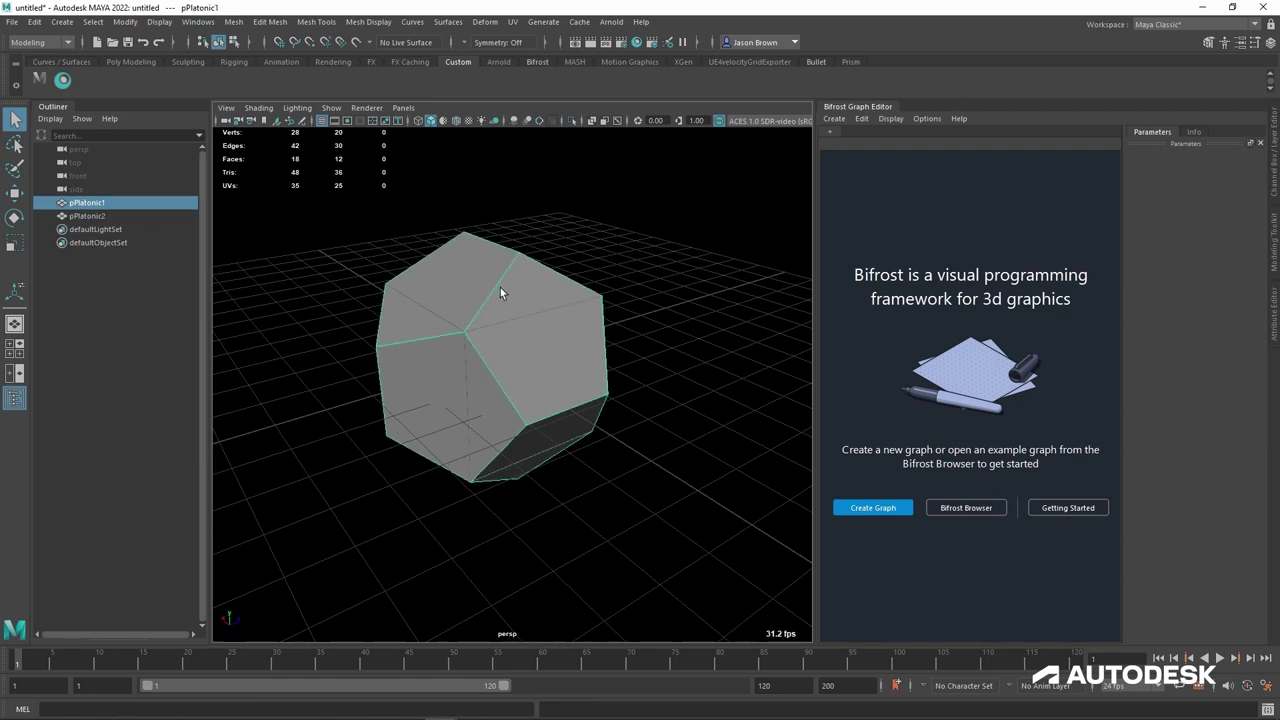
click(270, 21)
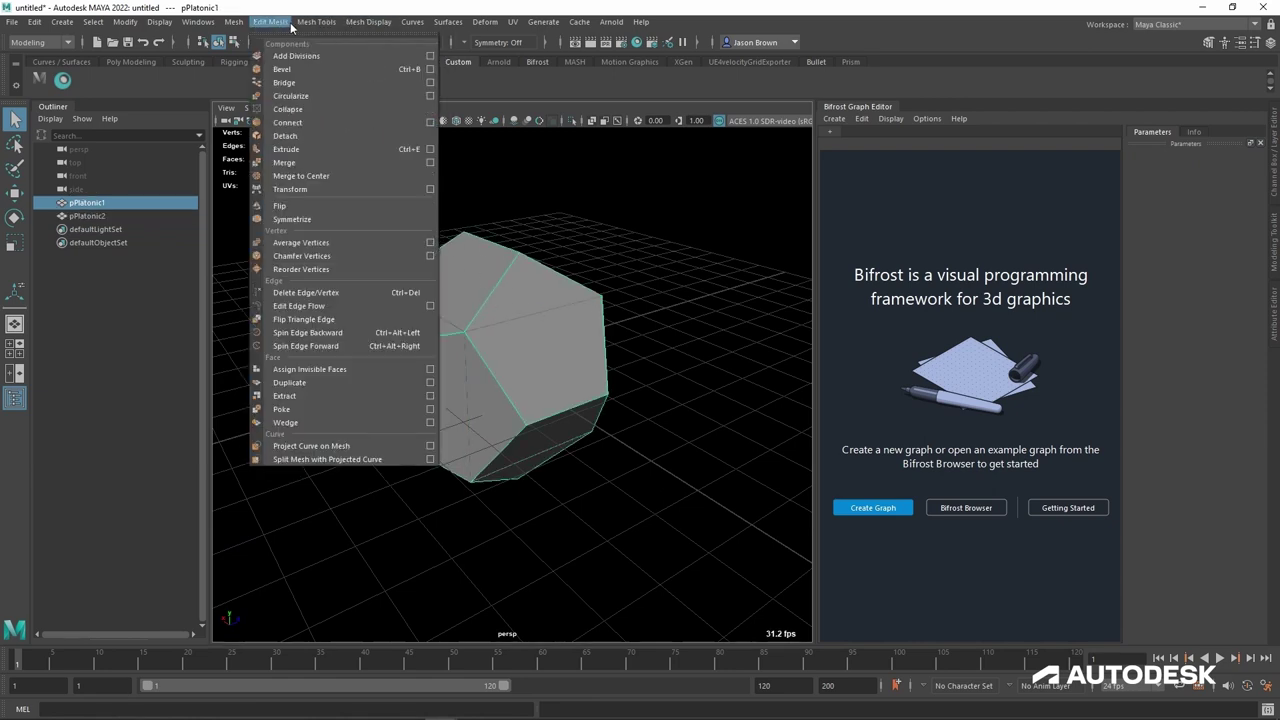
click(430, 69)
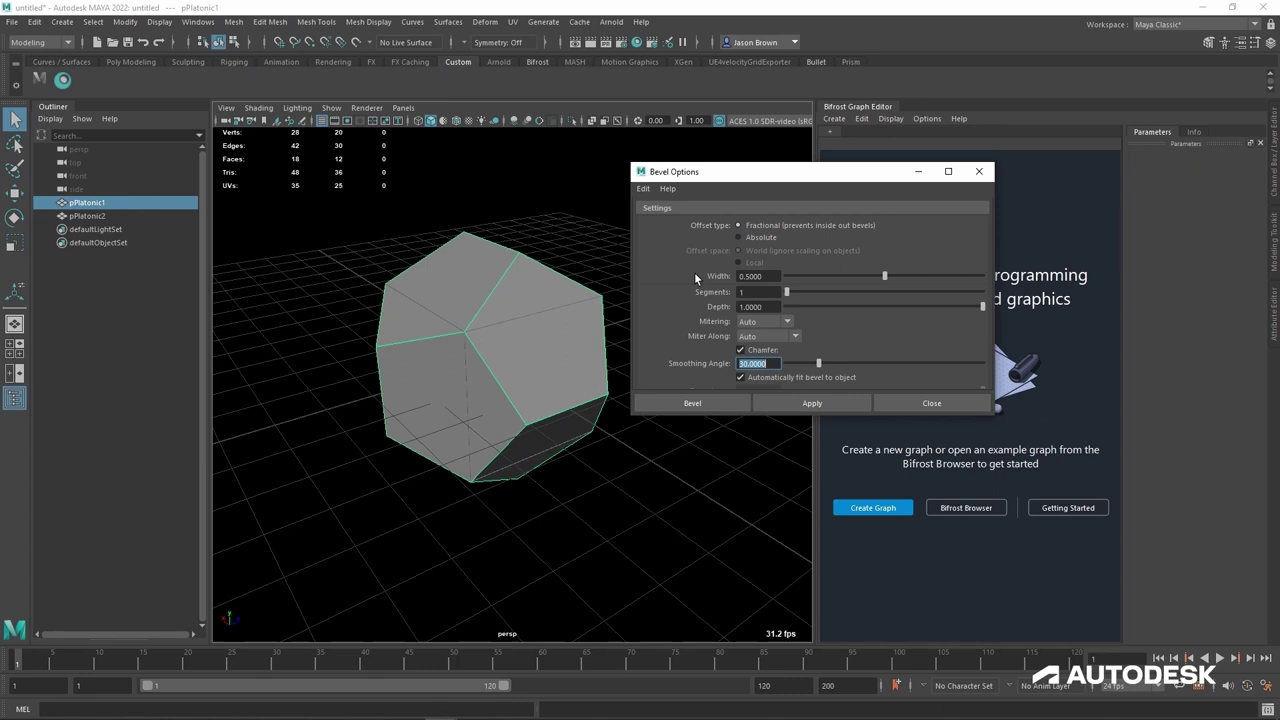
drag(778, 277, 684, 280)
text(0)
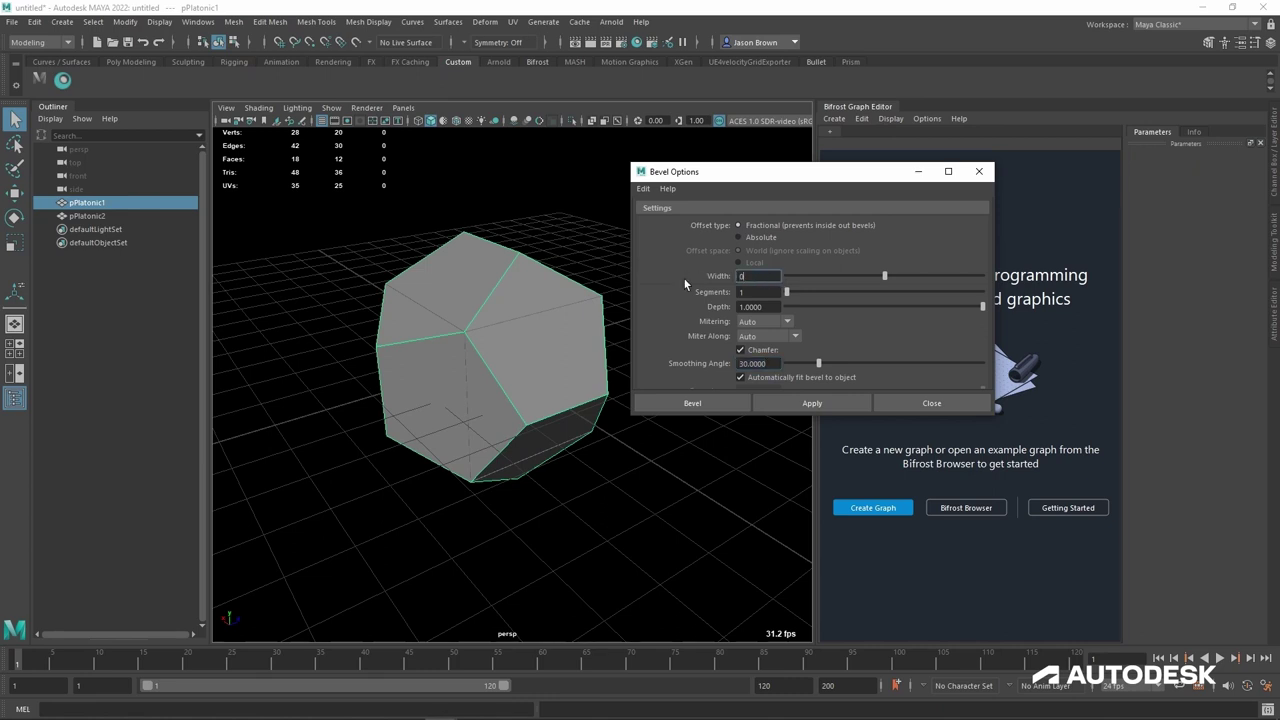
text(.033)
key(Tab)
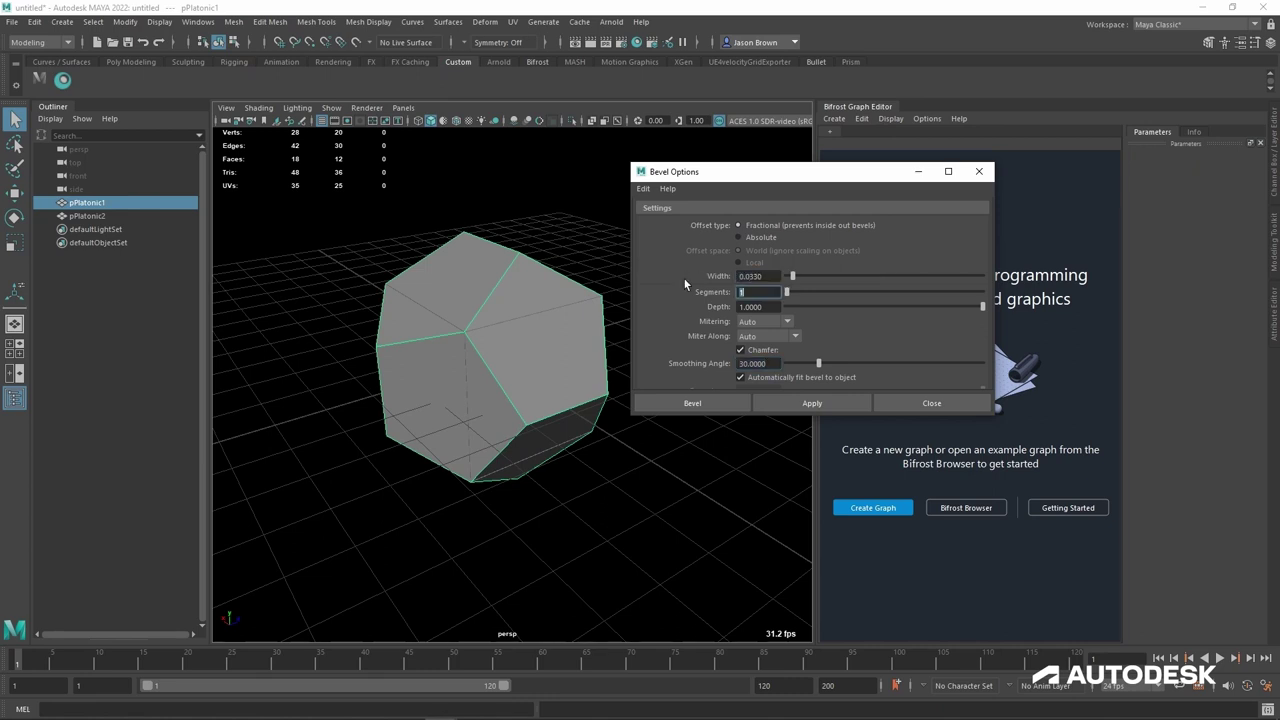
text(3)
click(818, 405)
scroll(494, 354, up, 5)
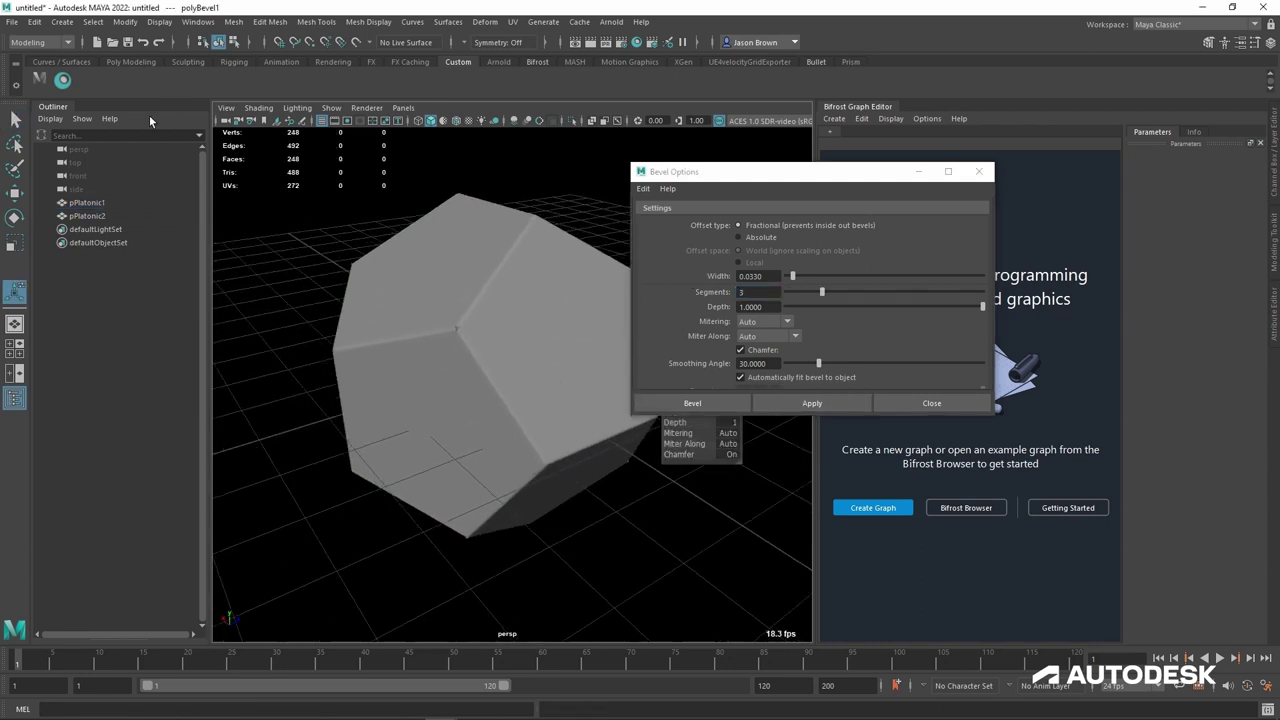
Step: Rename the dodecahedron object pPlatonic1 as dodec
click(88, 202)
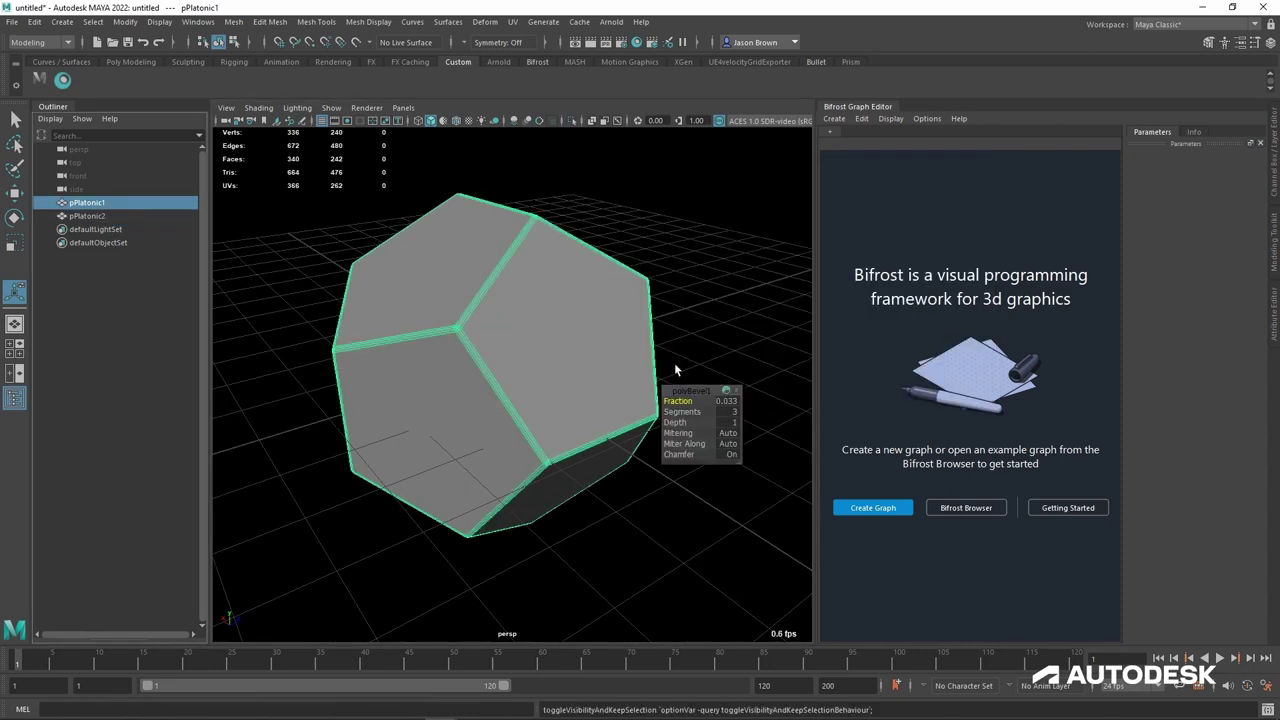
double_click(100, 205)
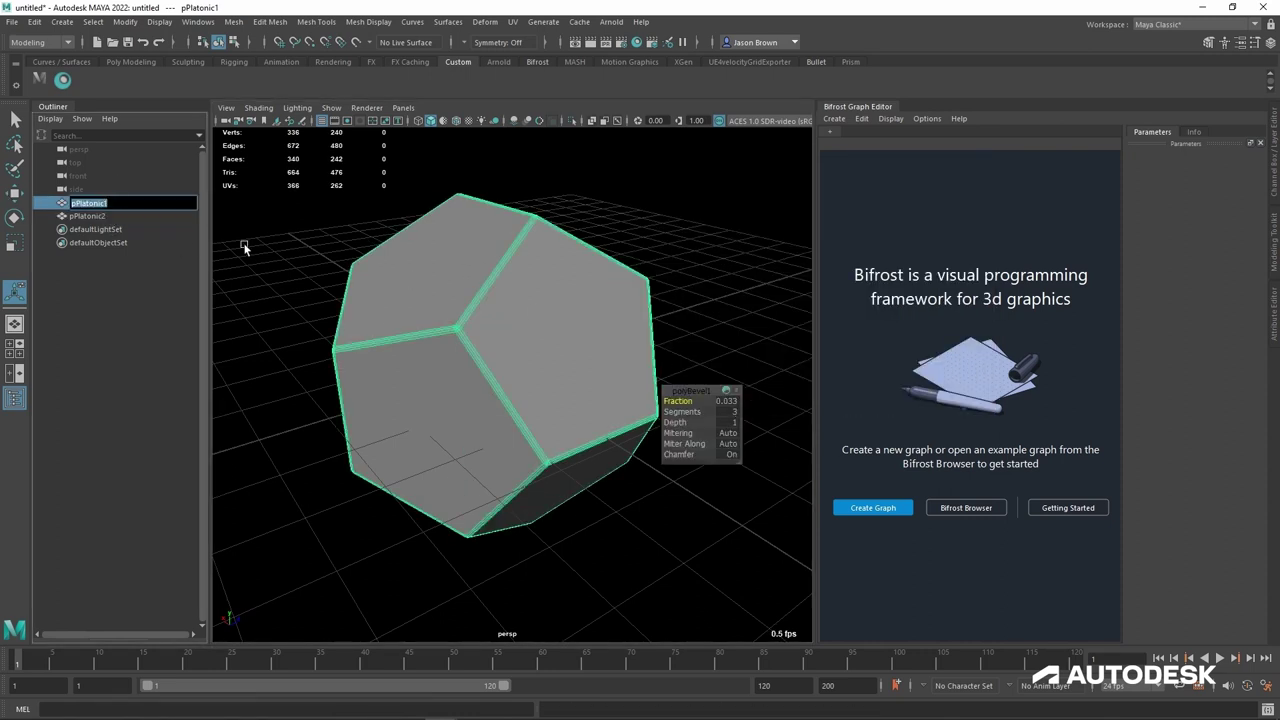
text(dodec)
key(Return)
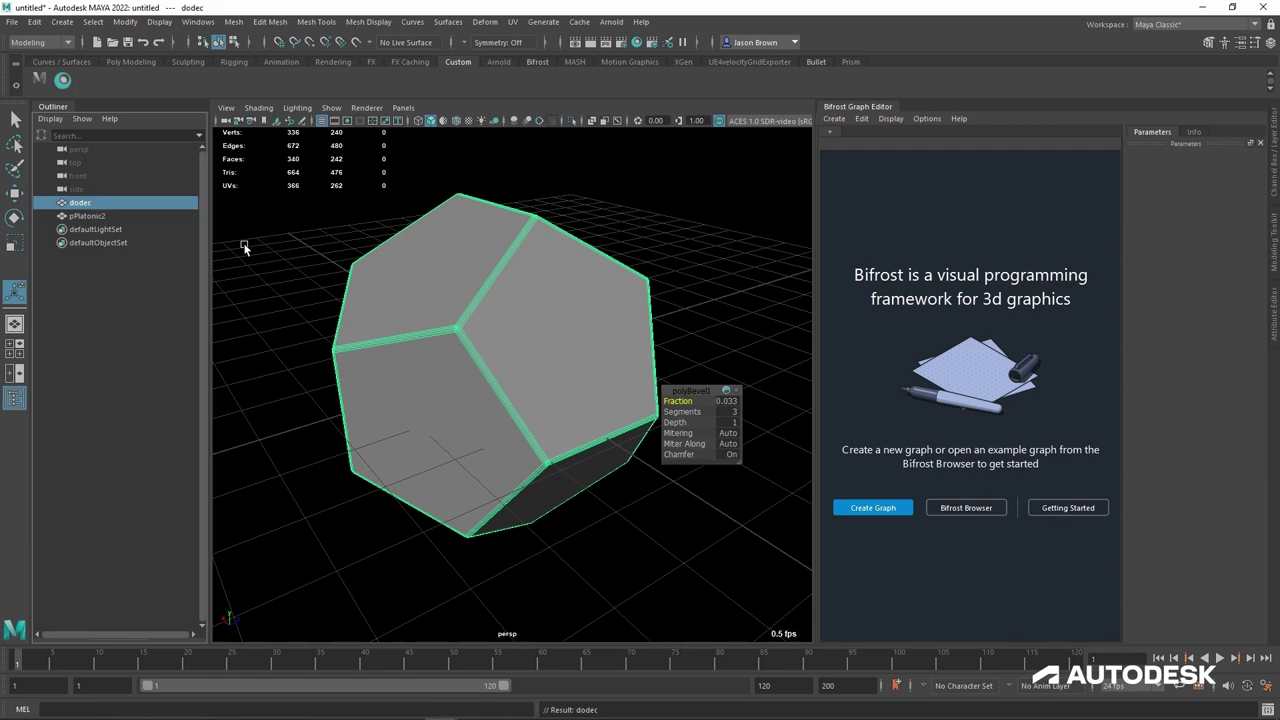
Step: Rename the cube object pPlatonic2 as cube
click(123, 336)
double_click(97, 217)
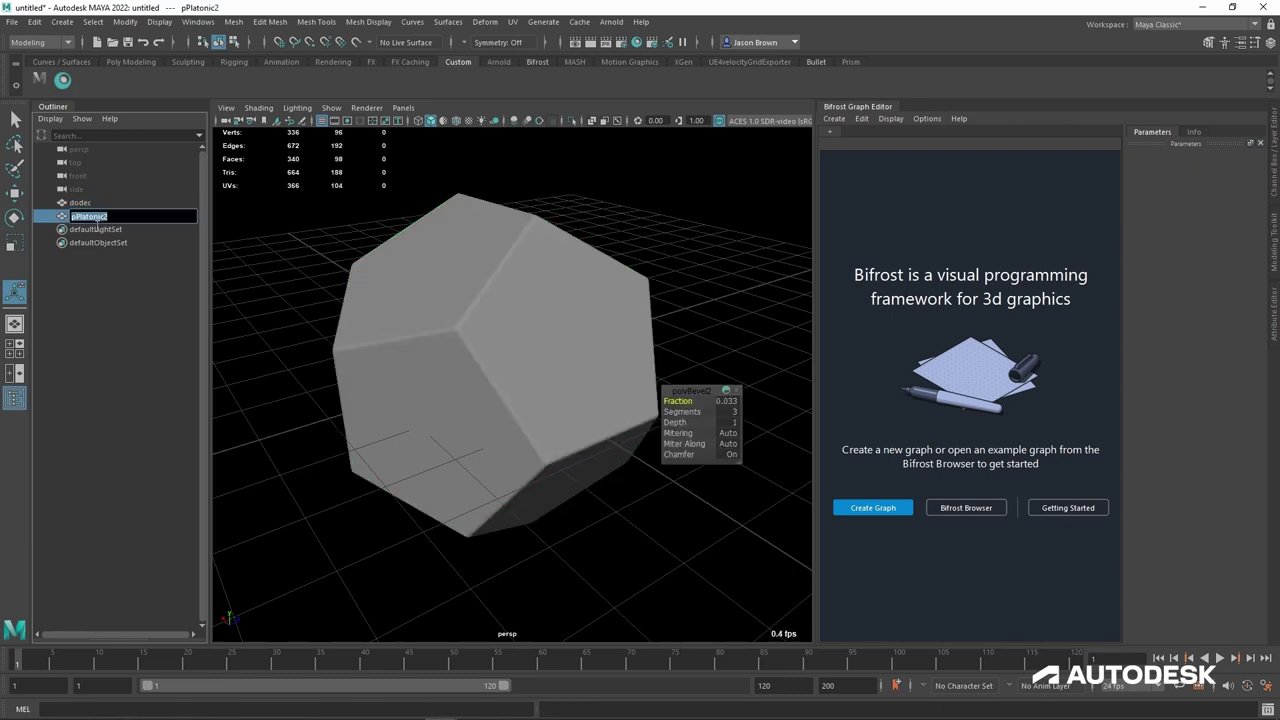
text(cube)
key(Return)
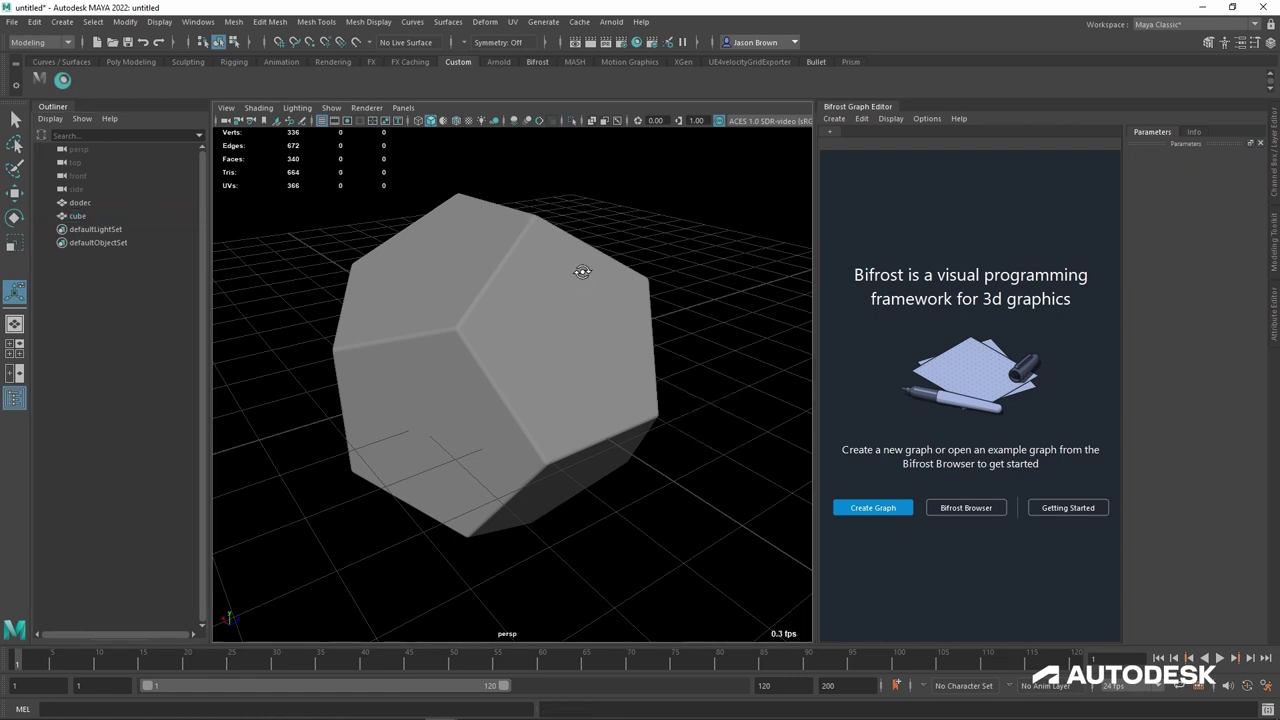
Step: Select both the dodec and cube meshes and hide them in the scene
click(558, 280)
click(646, 252)
alt+drag(628, 277, 571, 281)
click(105, 202)
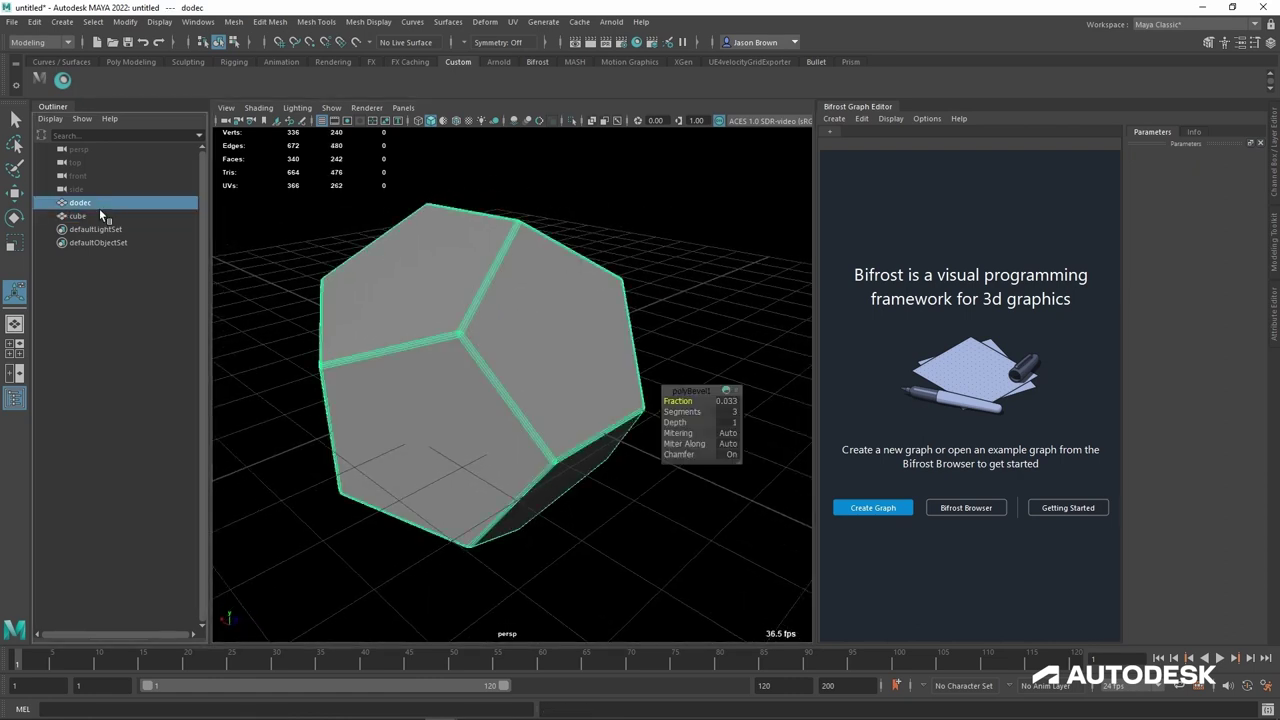
shift+click(94, 216)
key(ctrl+h)
Step: Give the Bifrost Graph Editor more room, collapsing the Outliner, and create a new Bifrost graph
drag(822, 289, 668, 289)
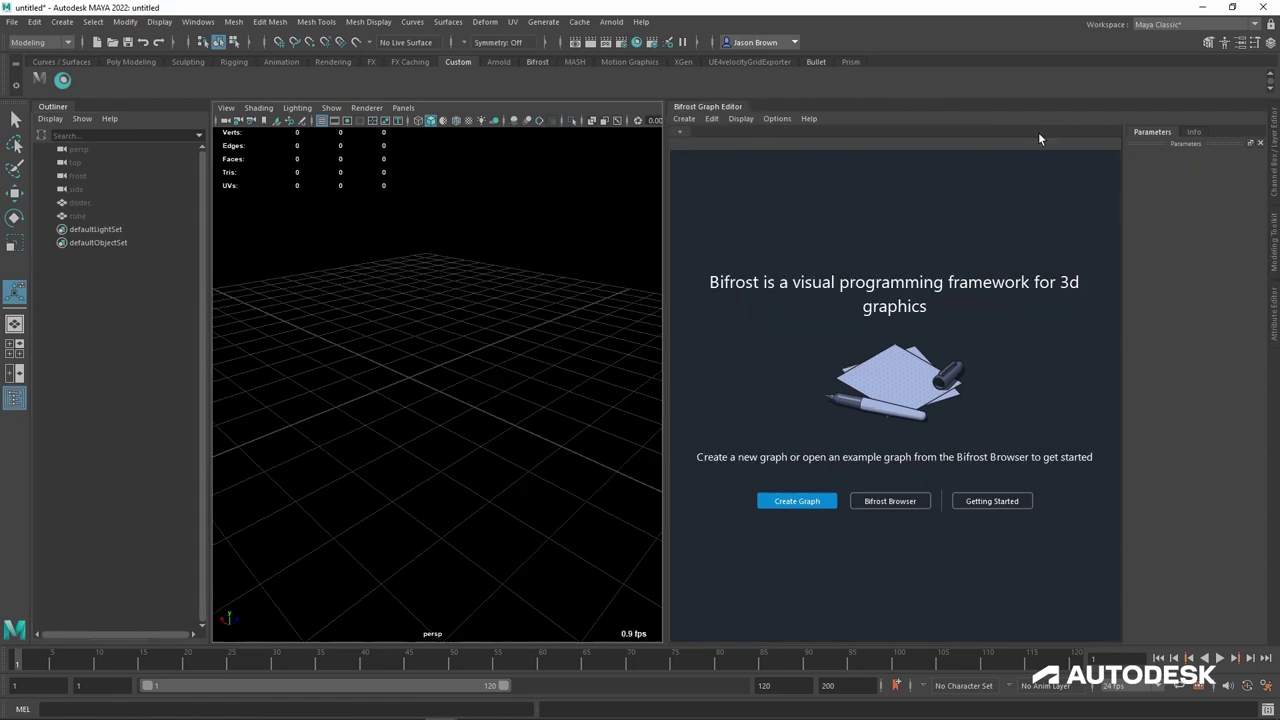
double_click(59, 109)
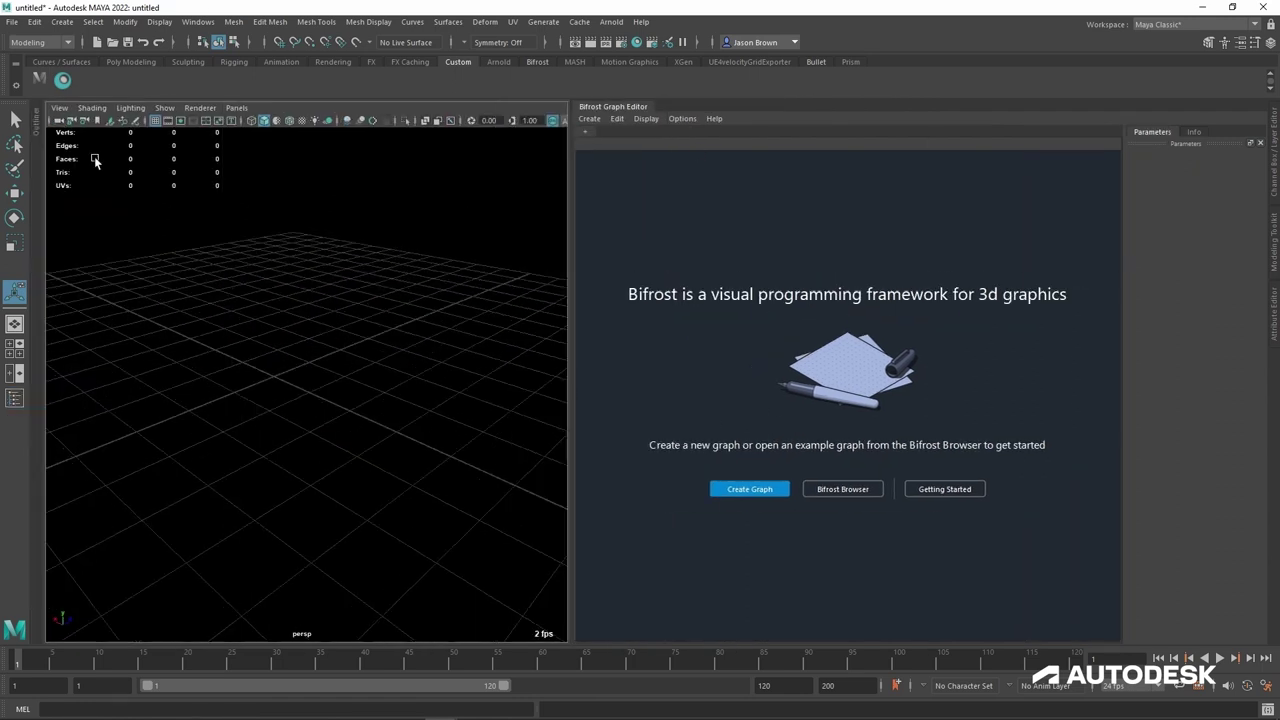
drag(579, 267, 592, 267)
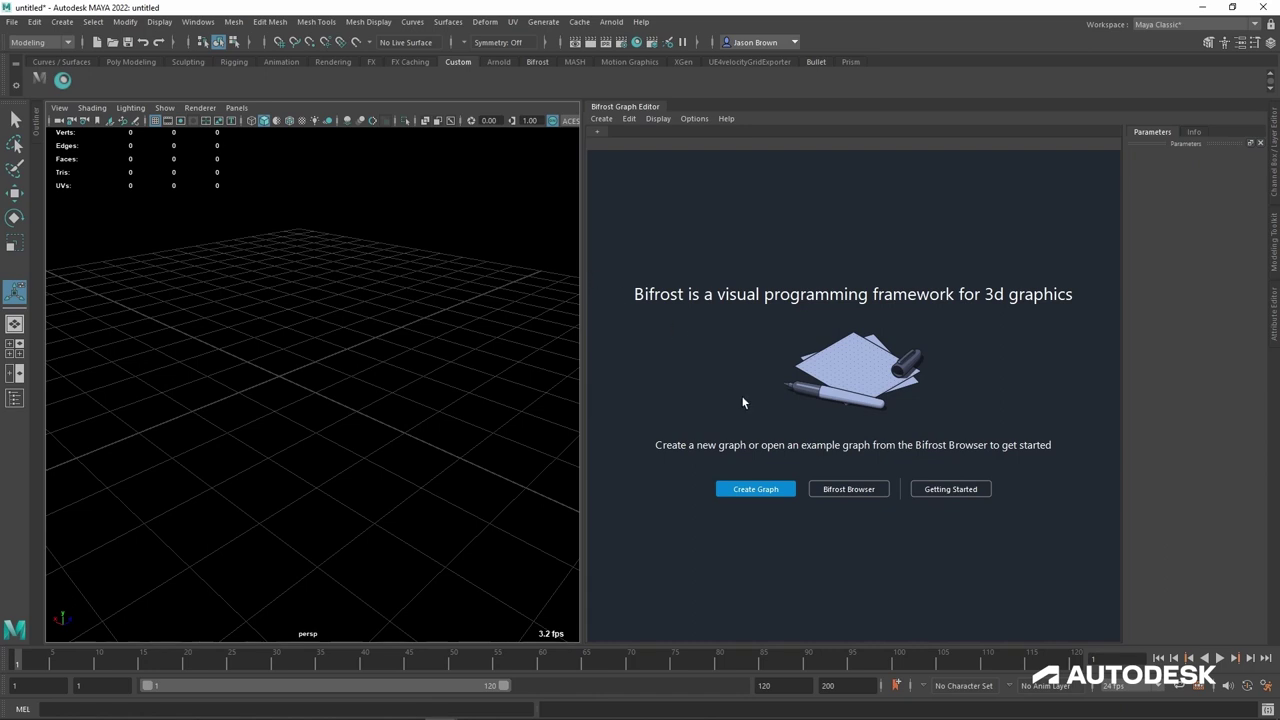
click(754, 495)
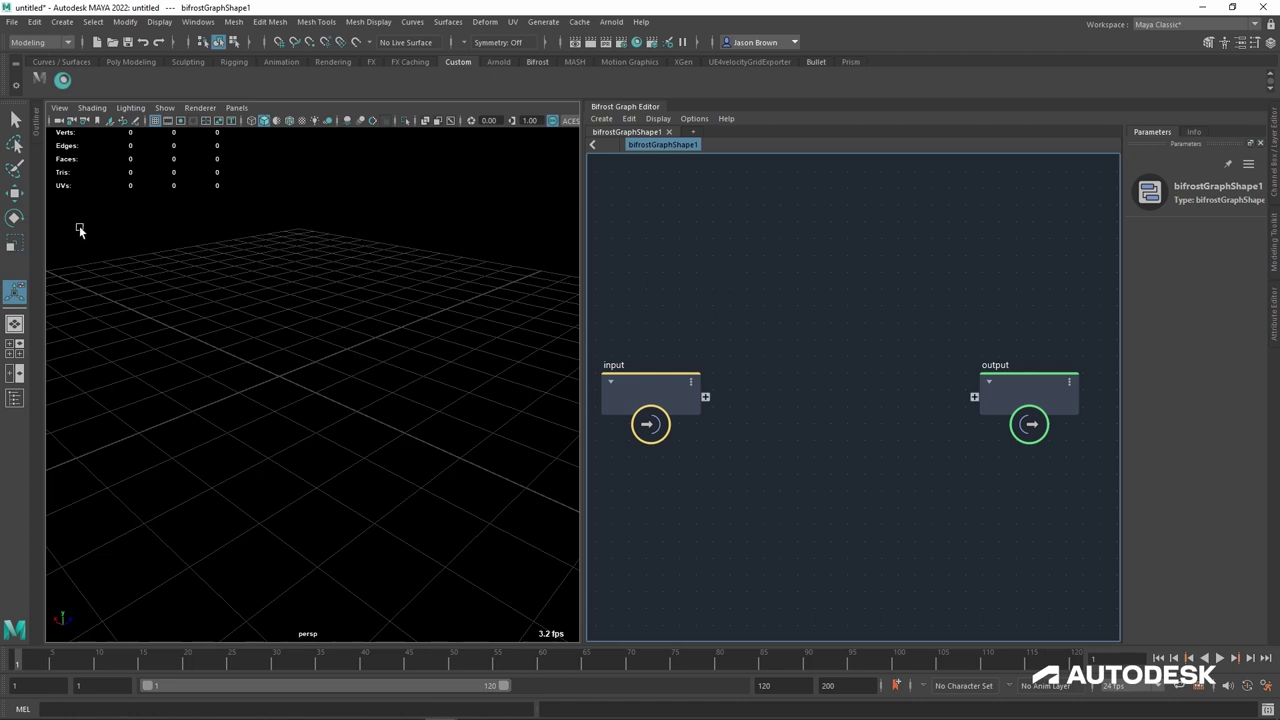
Step: Try to bring dodec and cube into the Bifrost graph together, and delete the combined input node
click(42, 130)
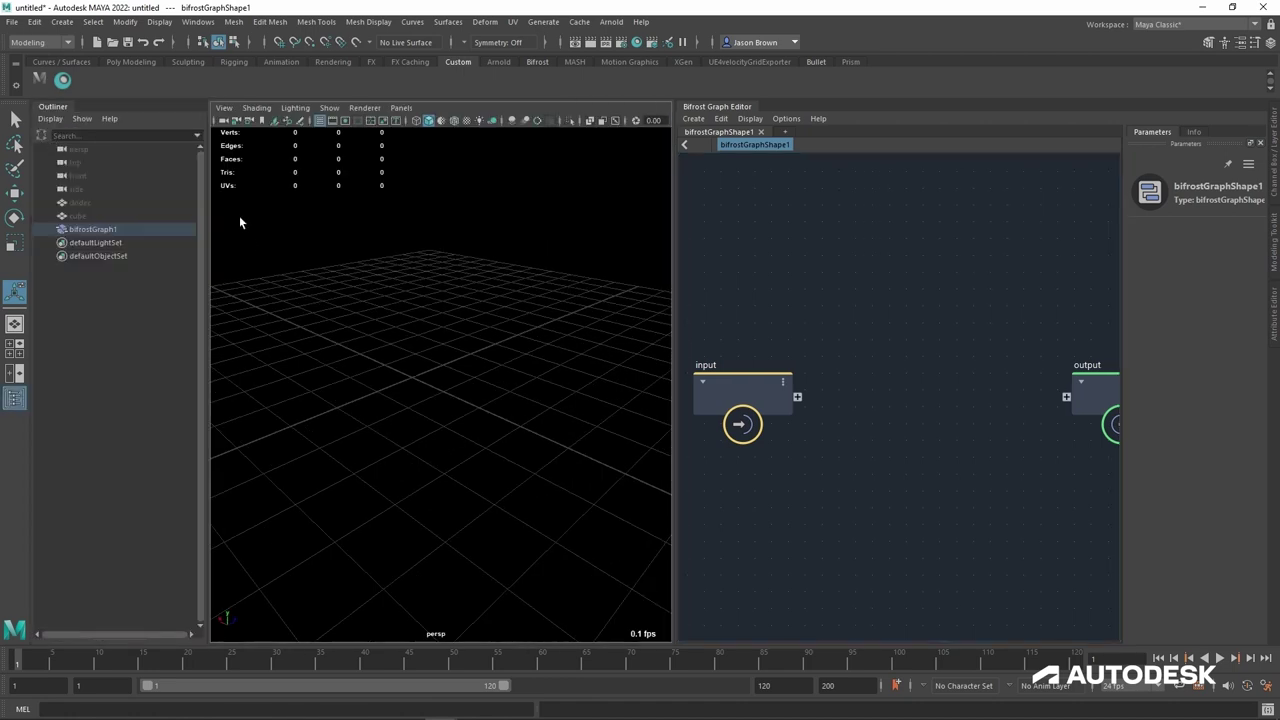
drag(127, 203, 712, 272)
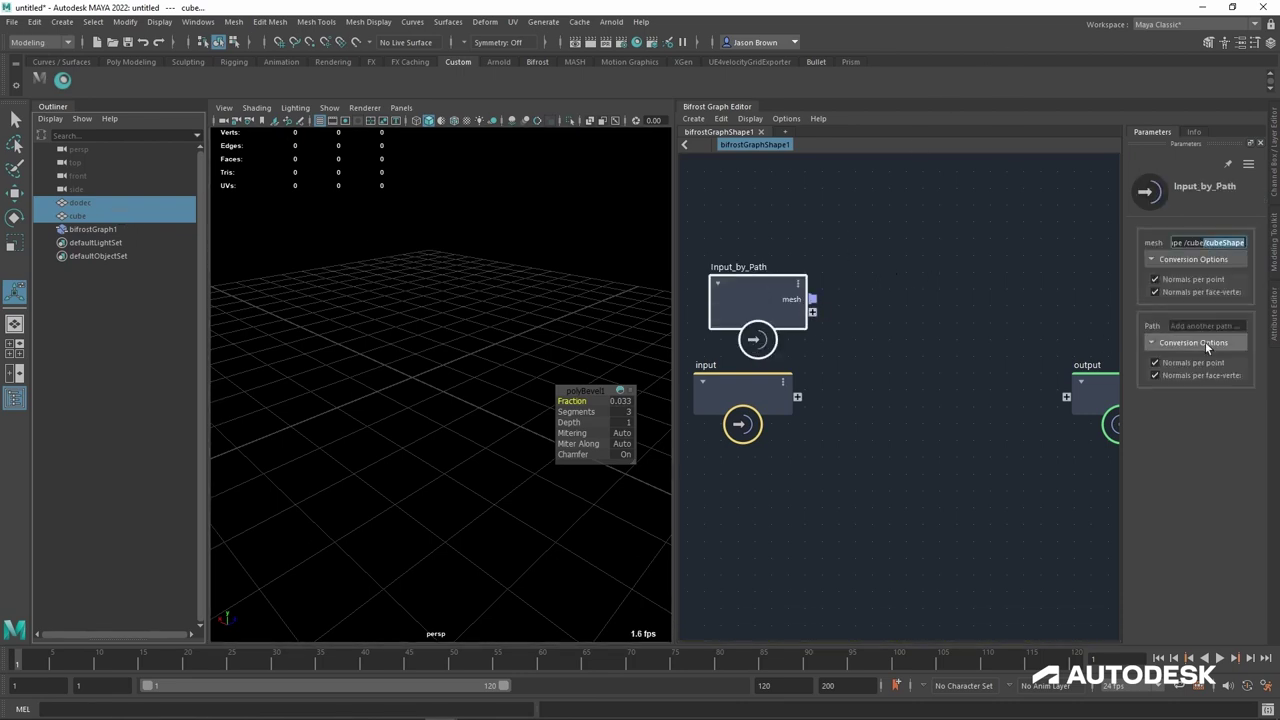
key(Delete)
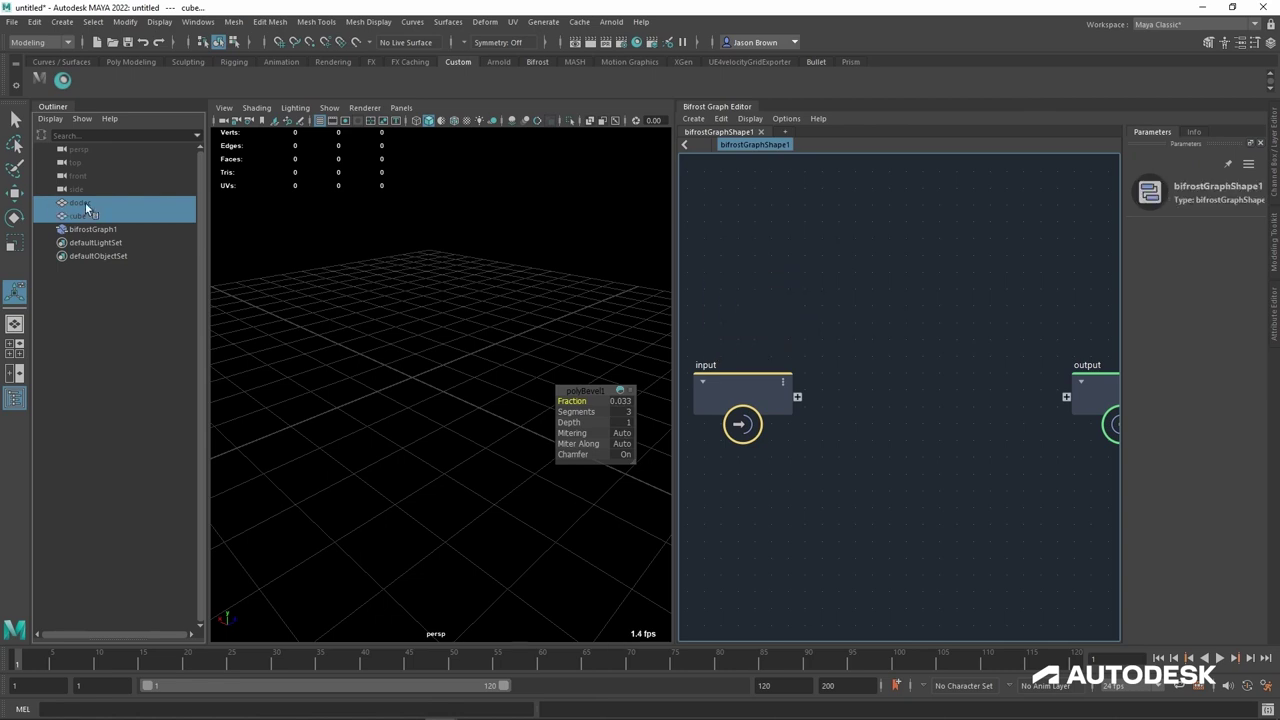
Step: Add the dodec and cube meshes to the Bifrost graph as two separate input nodes
click(85, 203)
drag(848, 268, 751, 214)
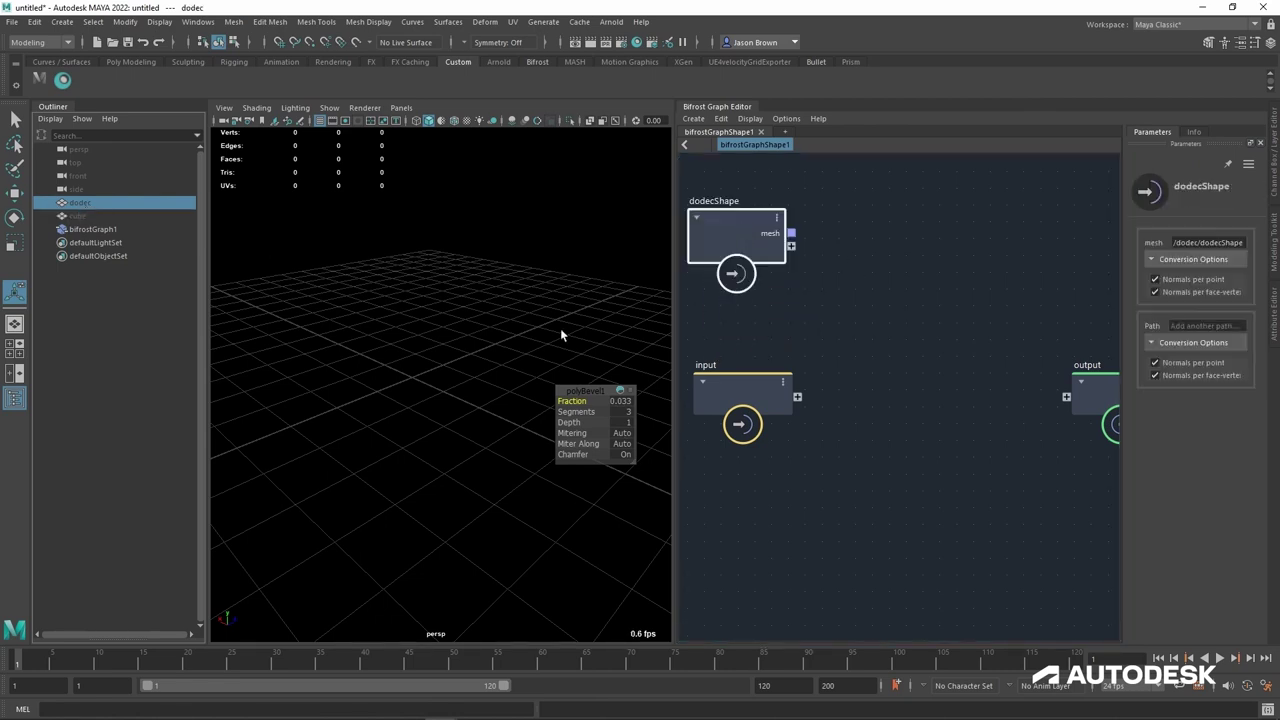
click(81, 218)
drag(81, 218, 786, 360)
Step: Arrange the graph with the default input node below cubeShape and the output node raised level with dodecShape
drag(769, 413, 768, 481)
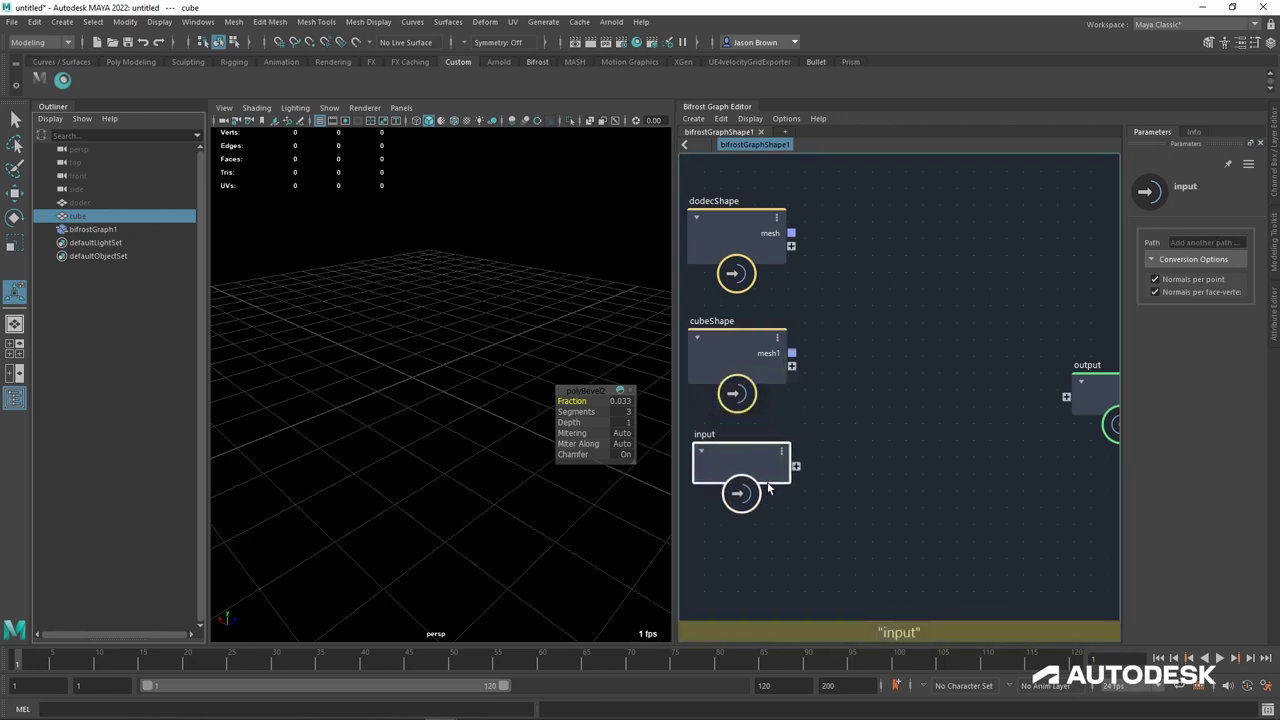
scroll(860, 300, down, 2)
alt+middle_drag(905, 260, 872, 278)
drag(1021, 396, 1032, 285)
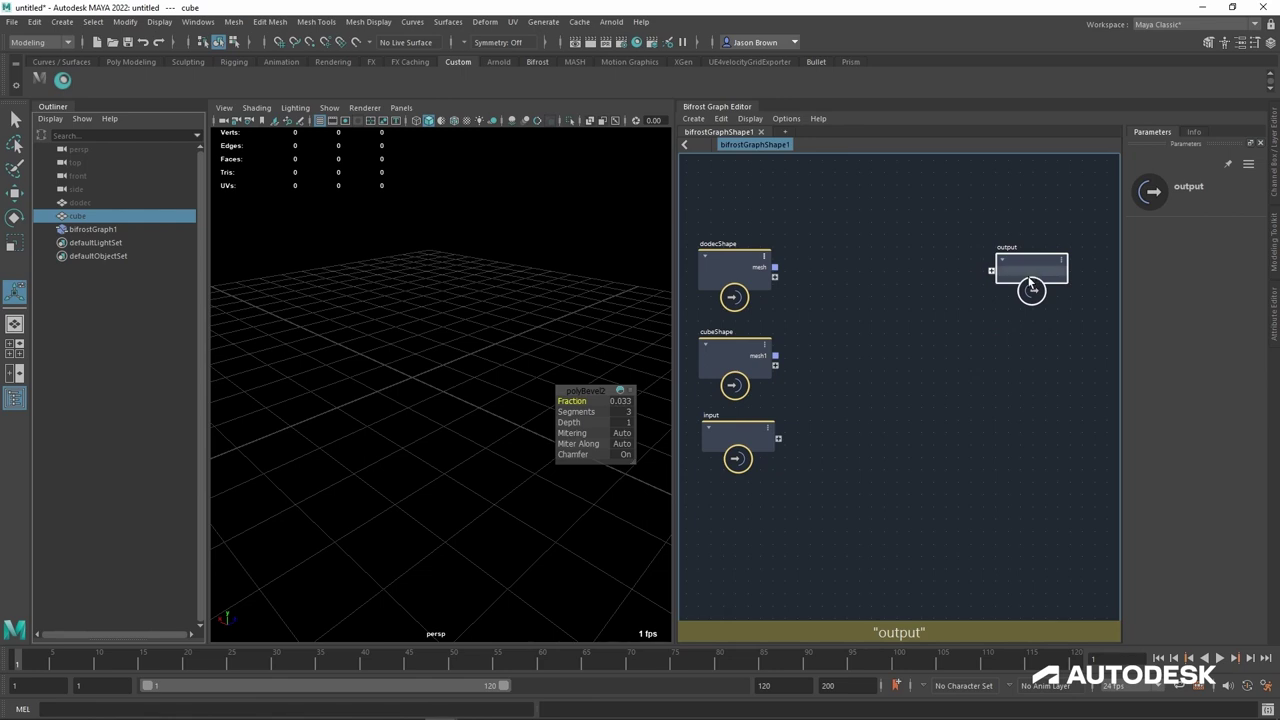
Step: Add an iterate node to the graph and place it between dodecShape and the output node
key(Tab)
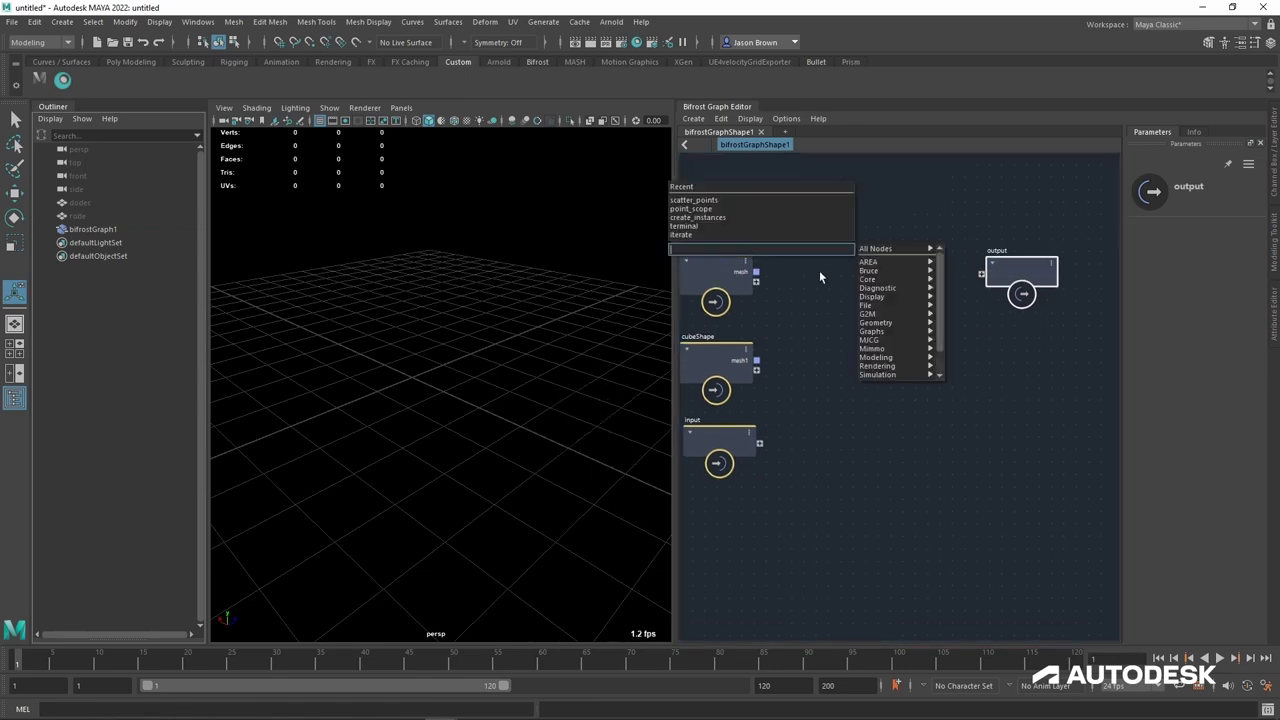
click(748, 235)
drag(852, 287, 848, 270)
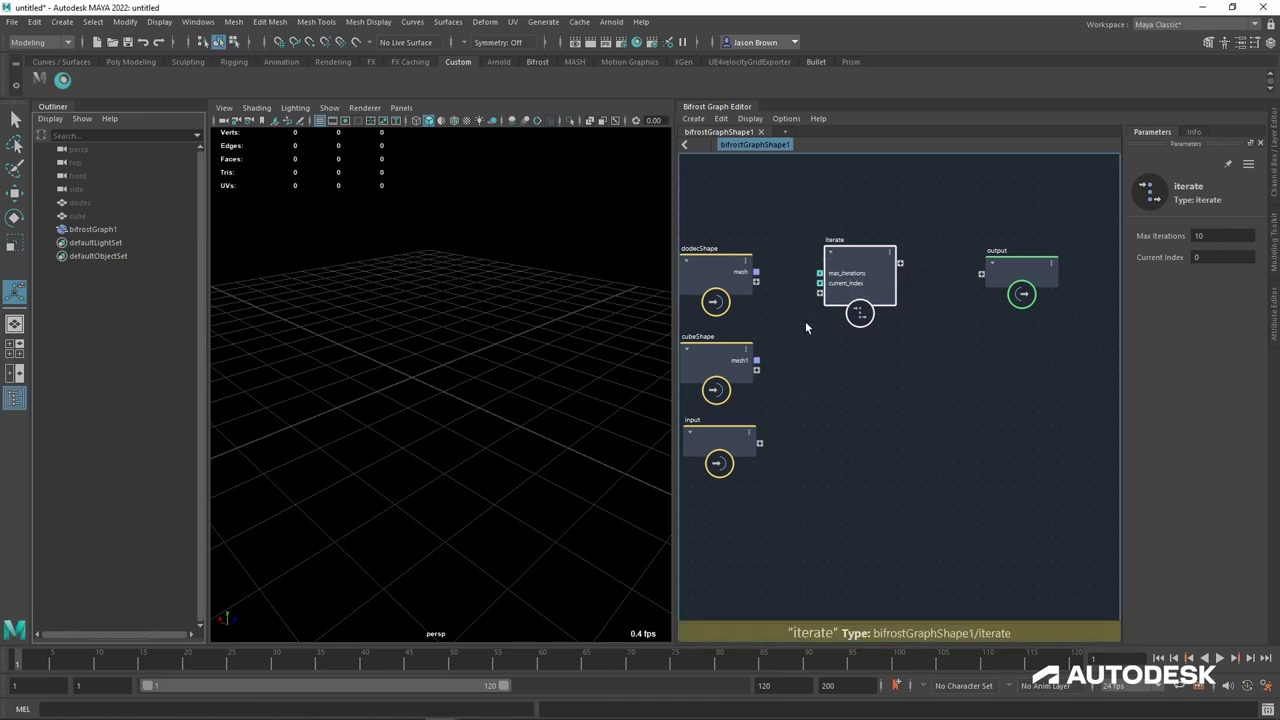
drag(862, 272, 860, 280)
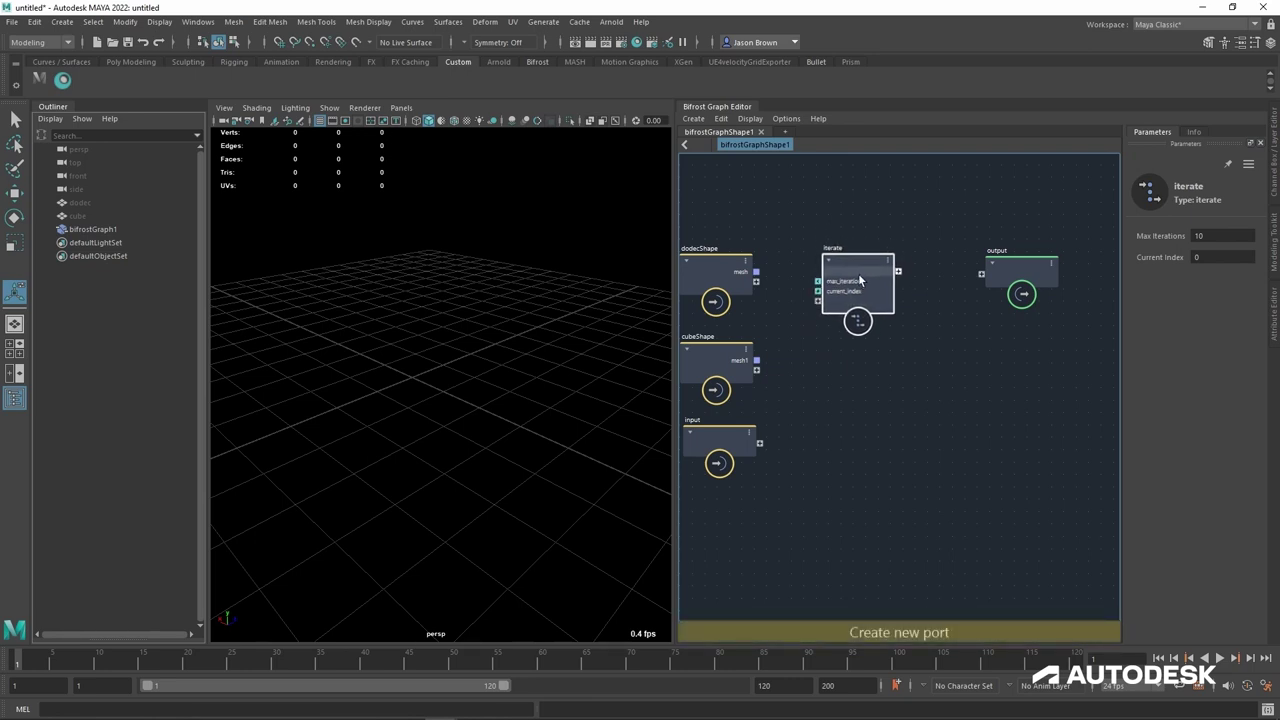
Step: Move the iterate node slightly above the dodecShape row and set its Max Iterations to 4
mouse_move(876, 343)
alt+middle_down()
mouse_move(899, 351)
mouse_move(859, 352)
alt+middle_up()
scroll(882, 346, down, 1)
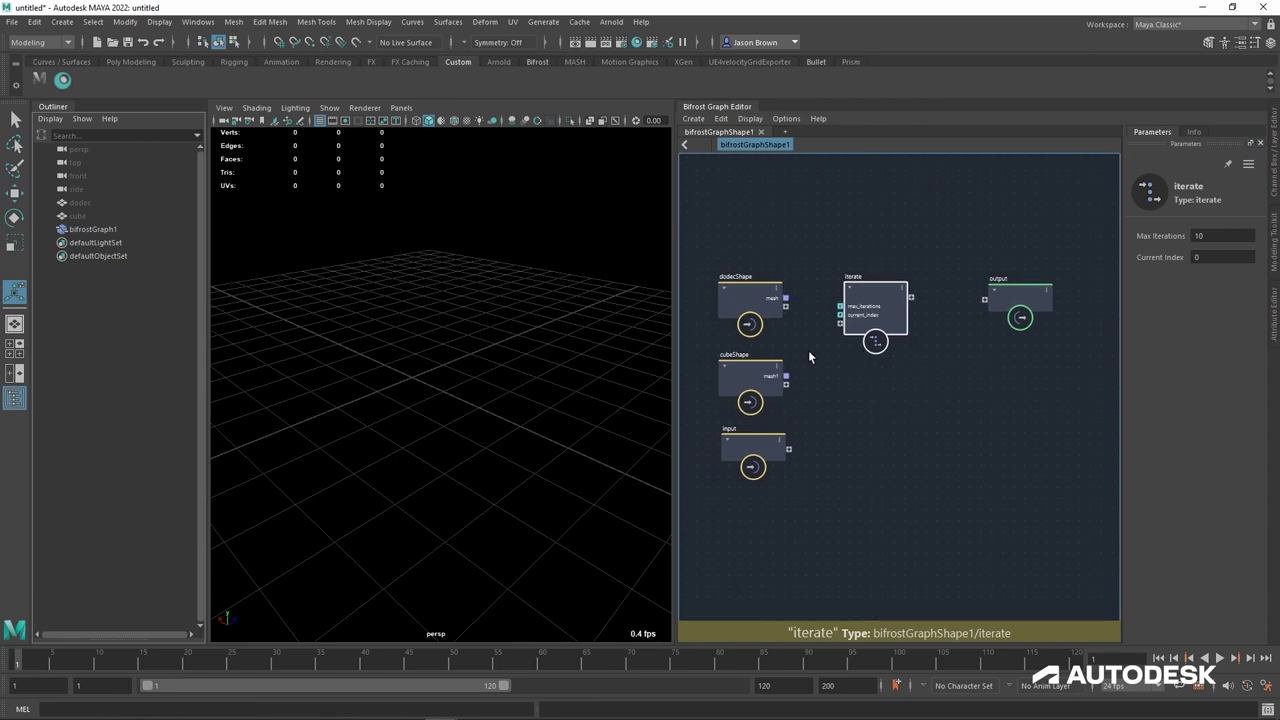
click(857, 403)
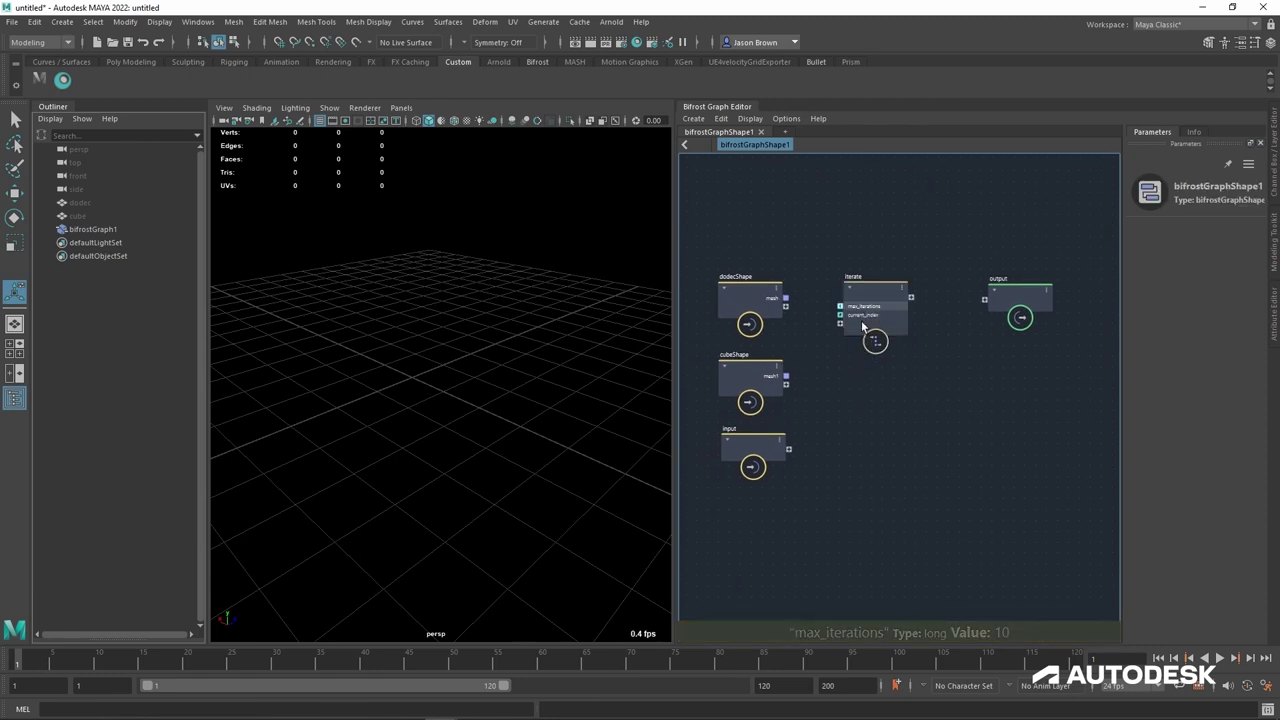
click(872, 325)
drag(872, 325, 884, 292)
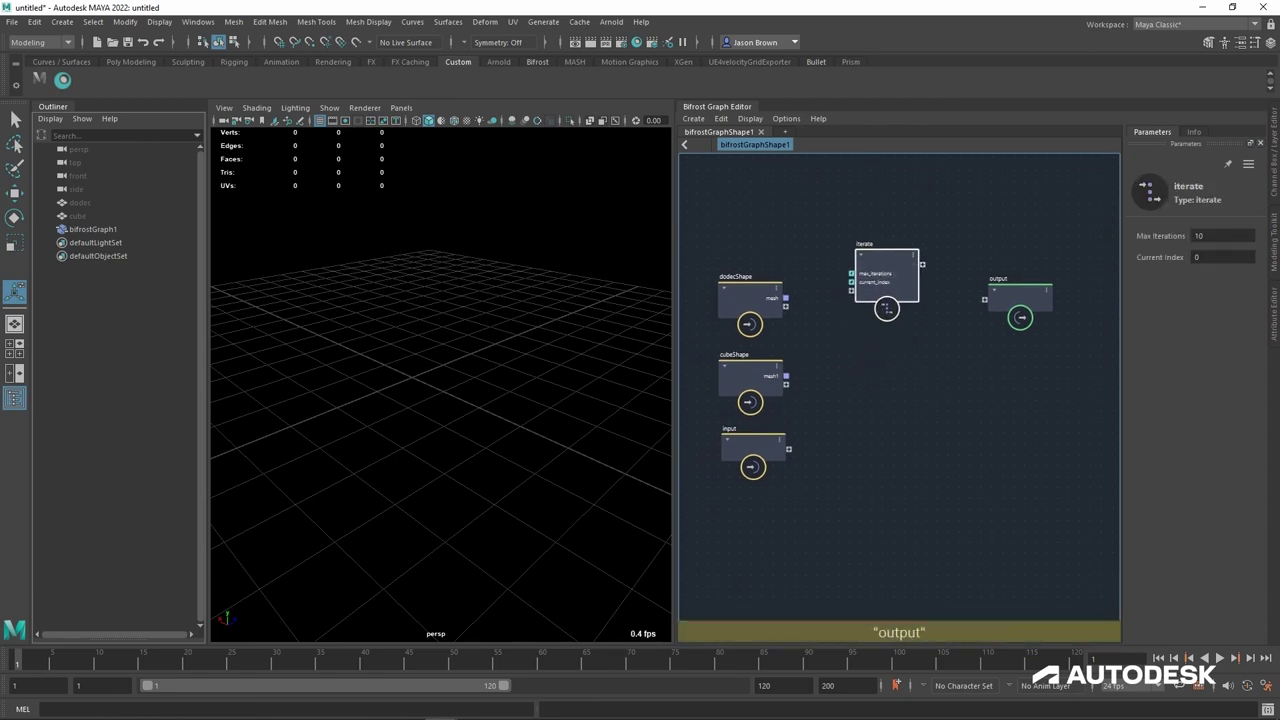
click(1221, 247)
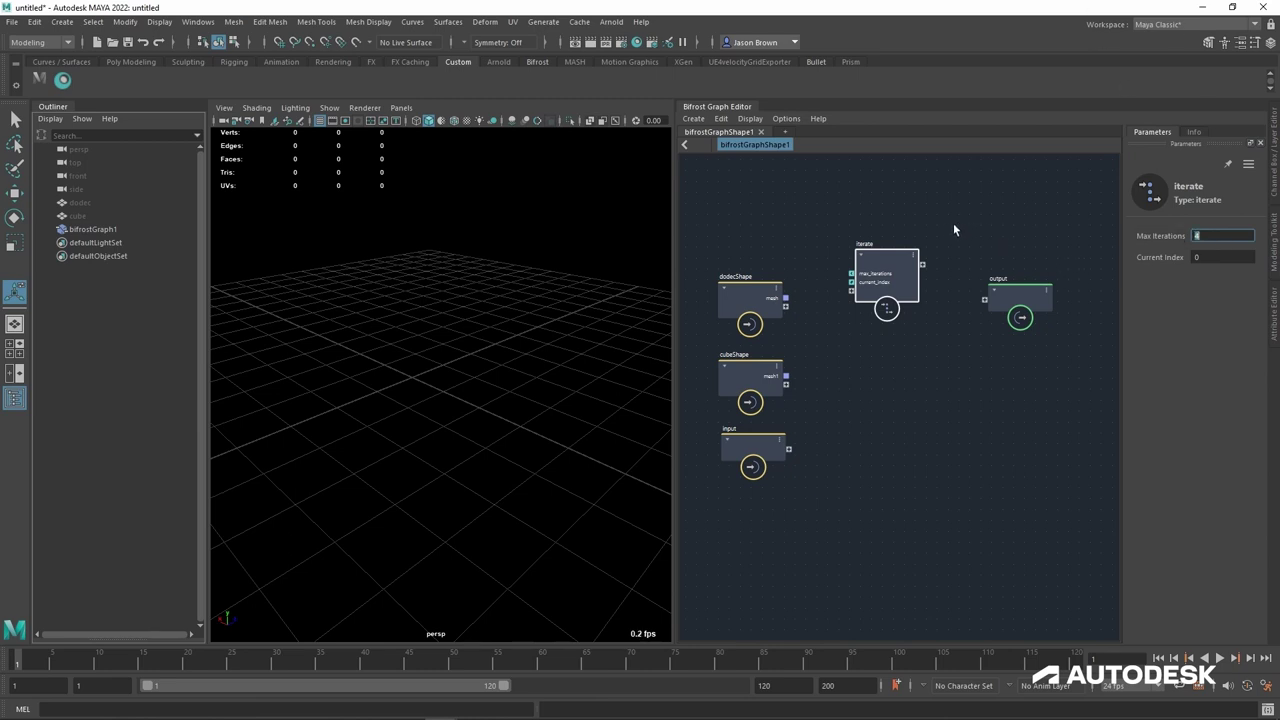
click(916, 230)
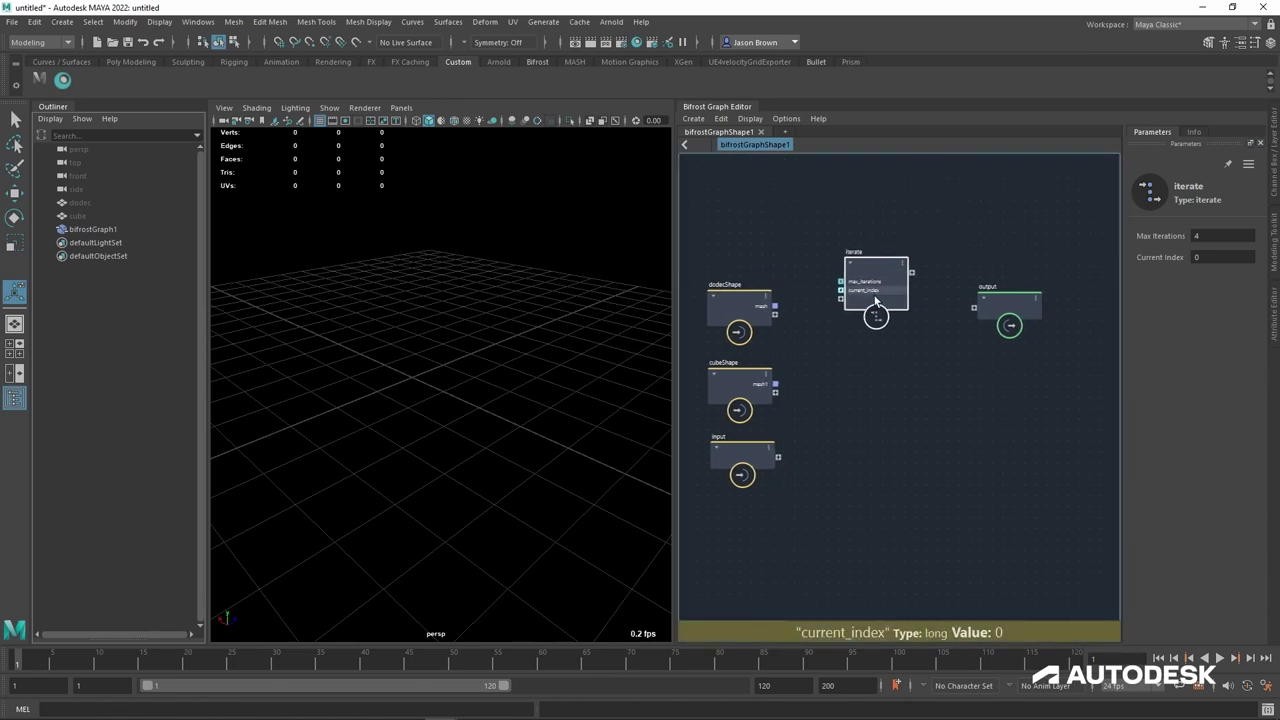
Step: Rename dodecShape's mesh port to dodec_mesh and feed it into two new input ports on the iterate node
click(753, 292)
drag(753, 292, 749, 296)
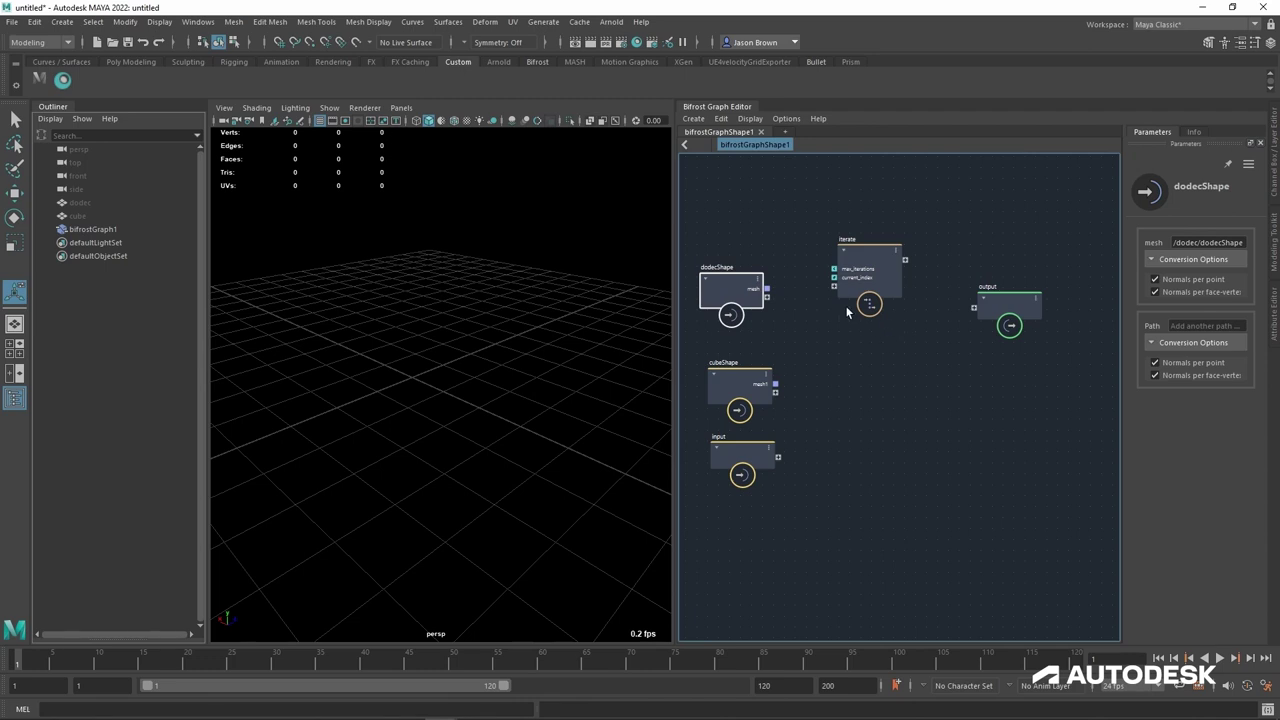
right_click(767, 296)
click(786, 310)
text(dodec_mesh)
key(Return)
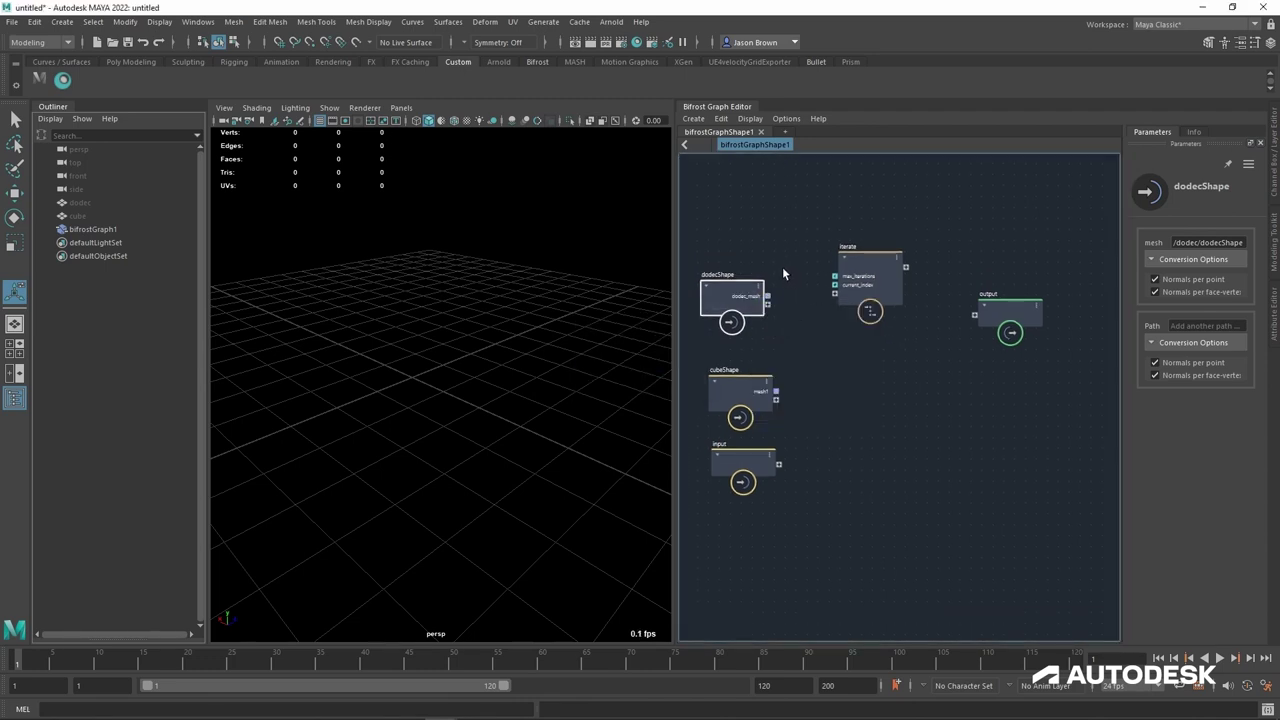
drag(767, 296, 851, 312)
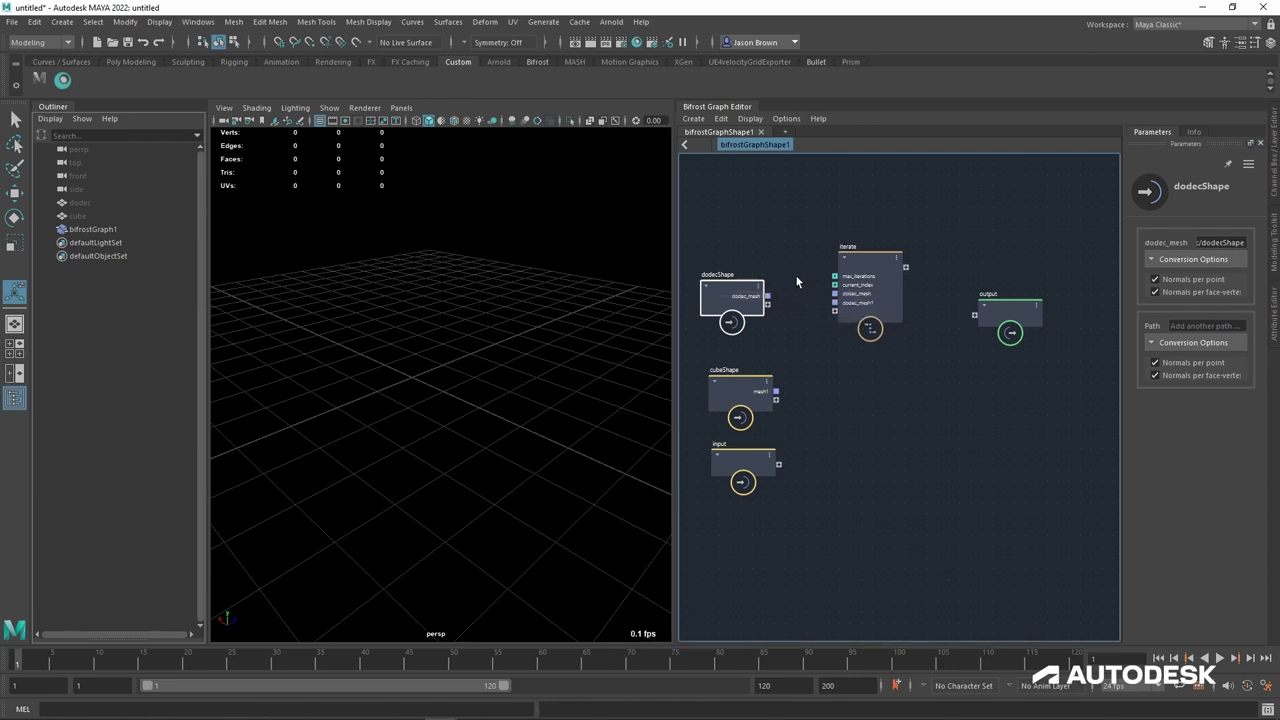
Step: Inside the iterate compound, rename the input's dodec_mesh1 port to iterate_in
double_click(869, 326)
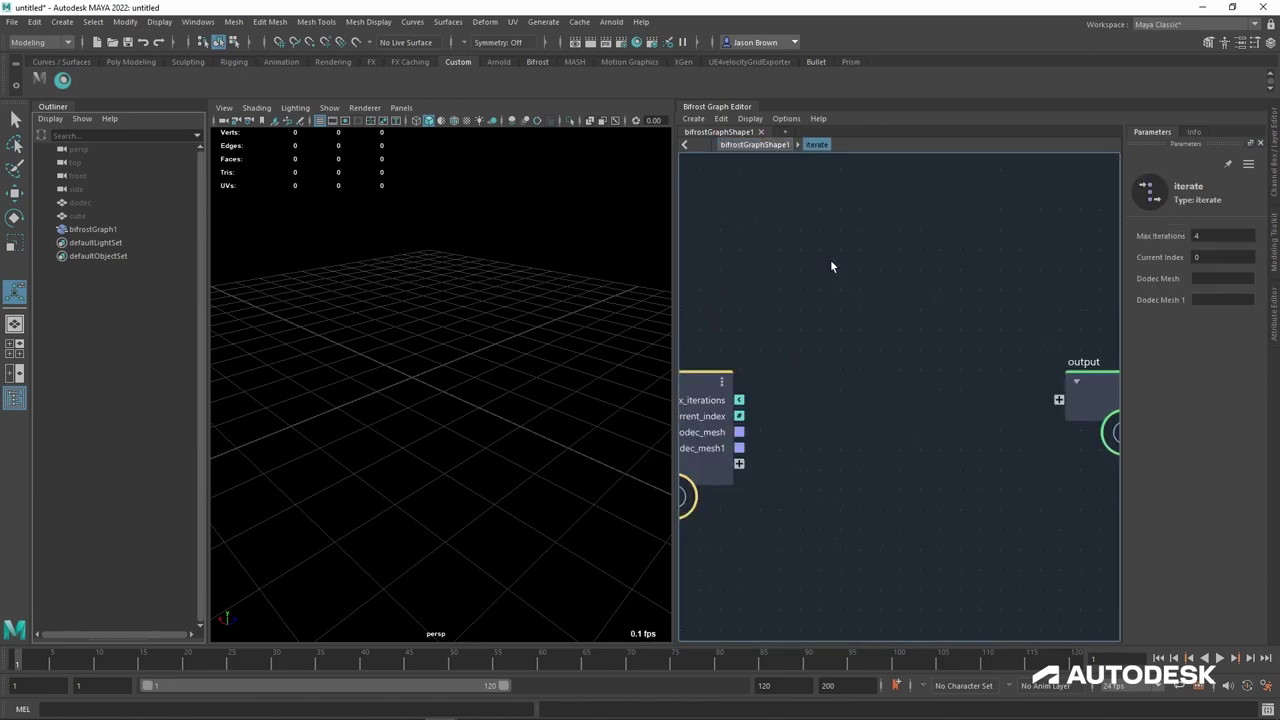
right_click(745, 399)
mouse_move(815, 523)
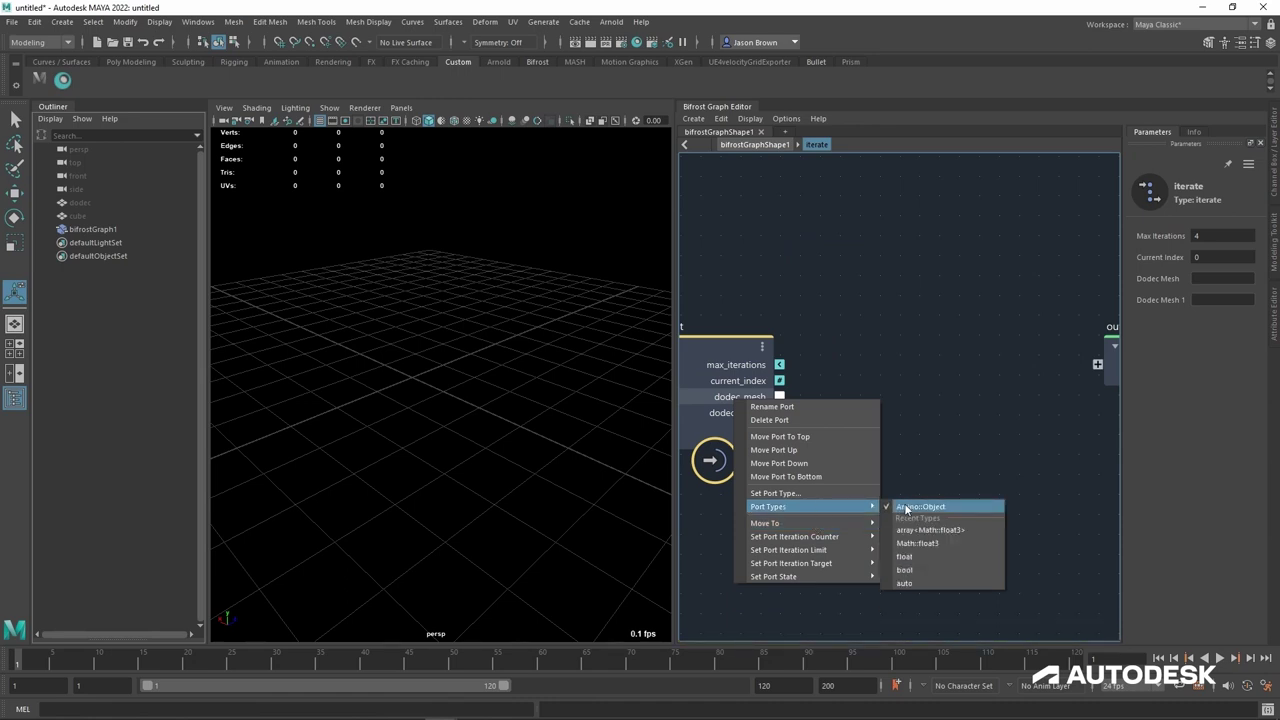
click(726, 412)
right_click(733, 413)
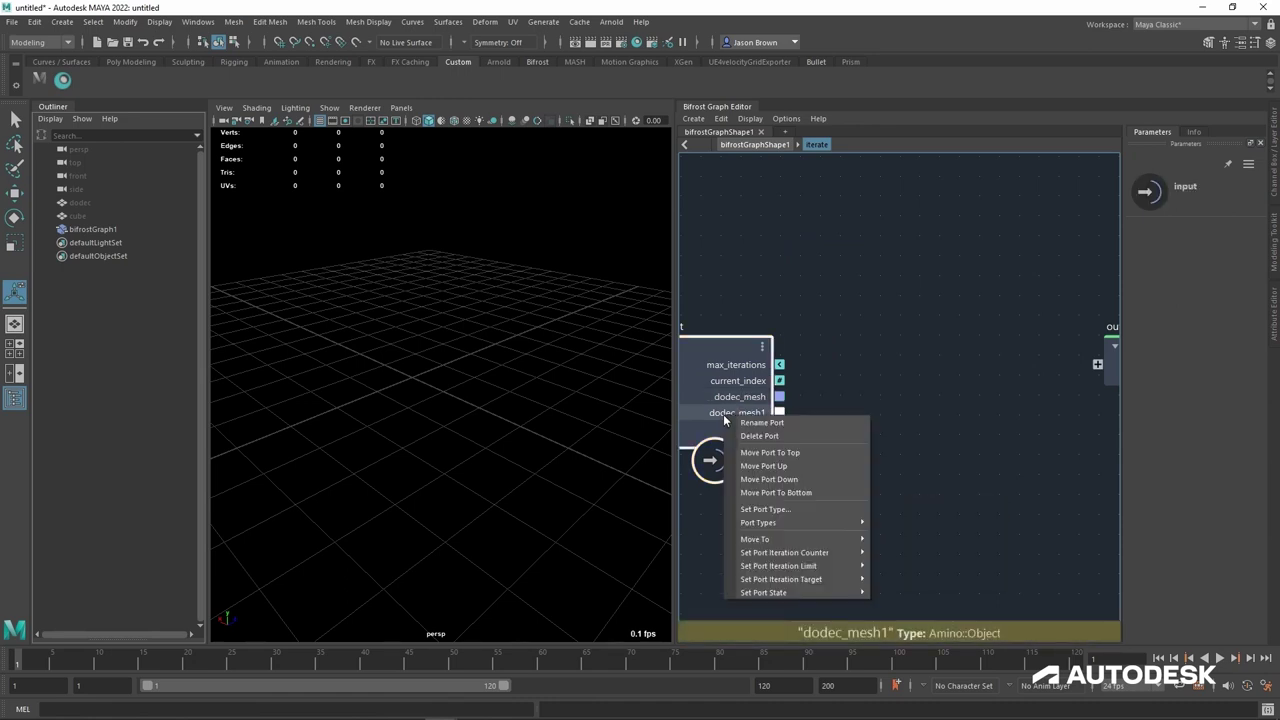
click(762, 422)
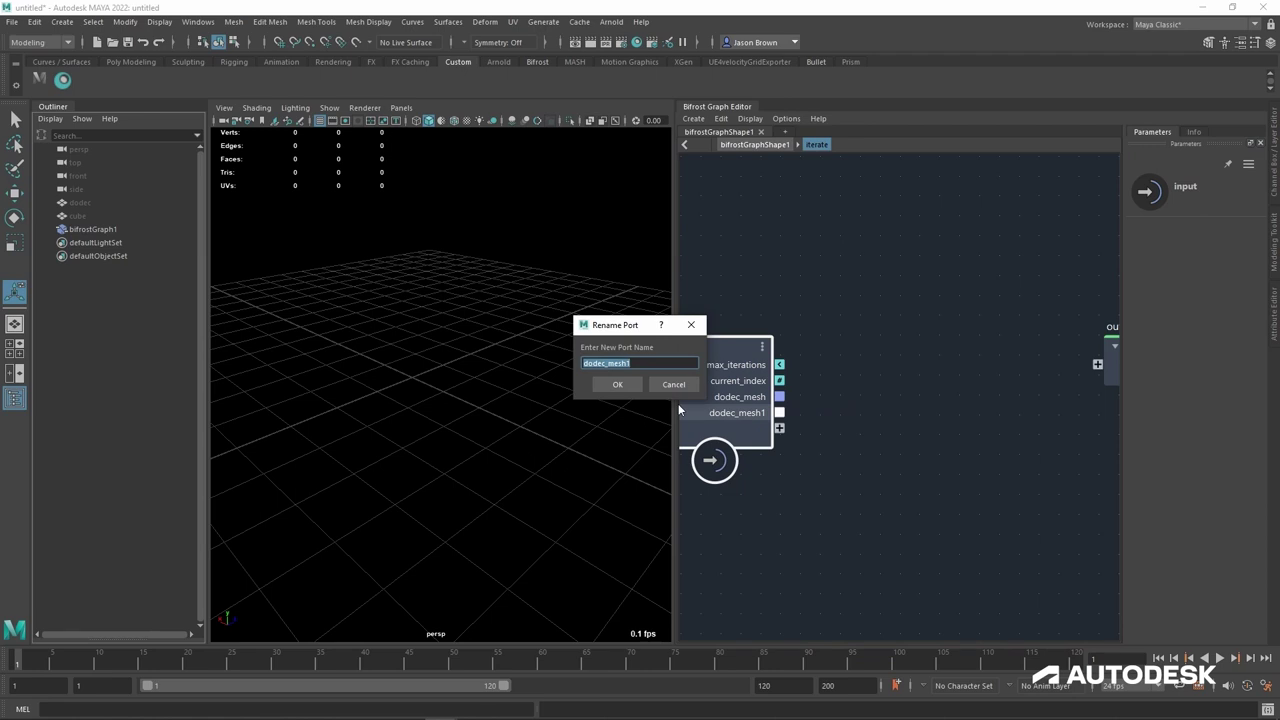
text(iterate_in)
key(Return)
Step: Create an output port from iterate_in, rename it iterate_out, and remove the direct connection between the two ports
drag(731, 421, 1048, 371)
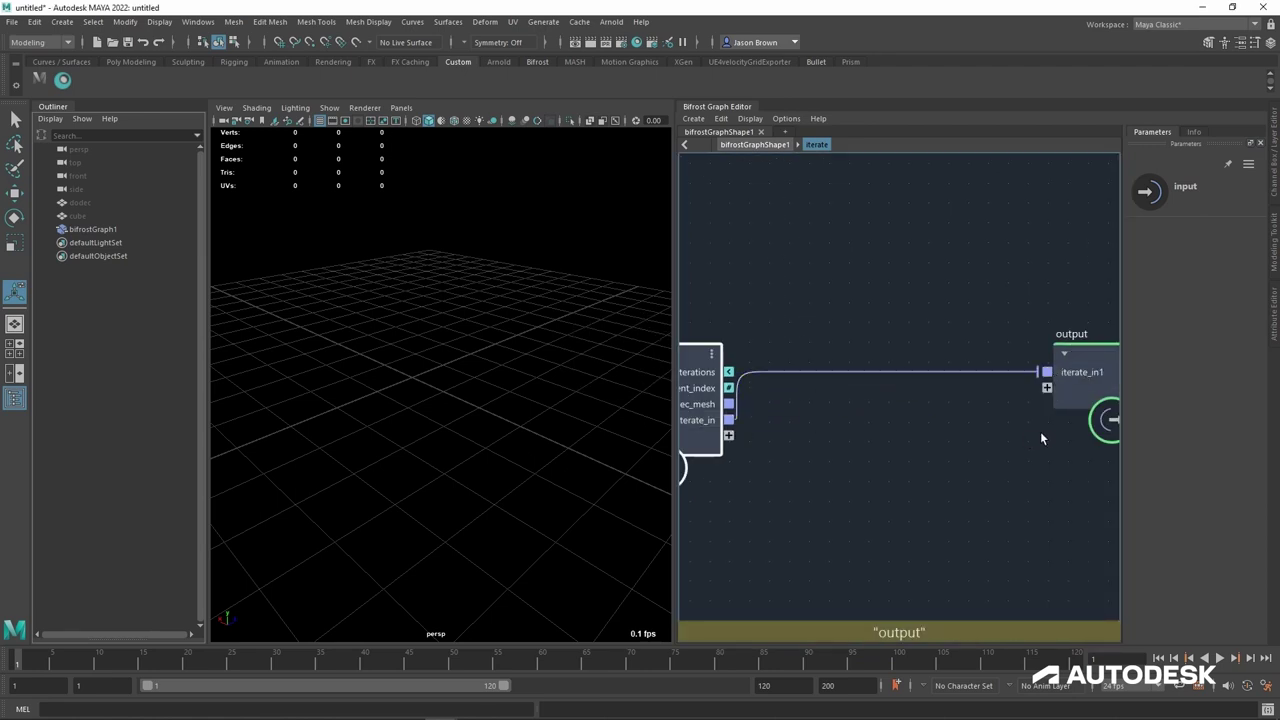
right_click(984, 386)
click(1008, 396)
text(iterate_out)
key(Return)
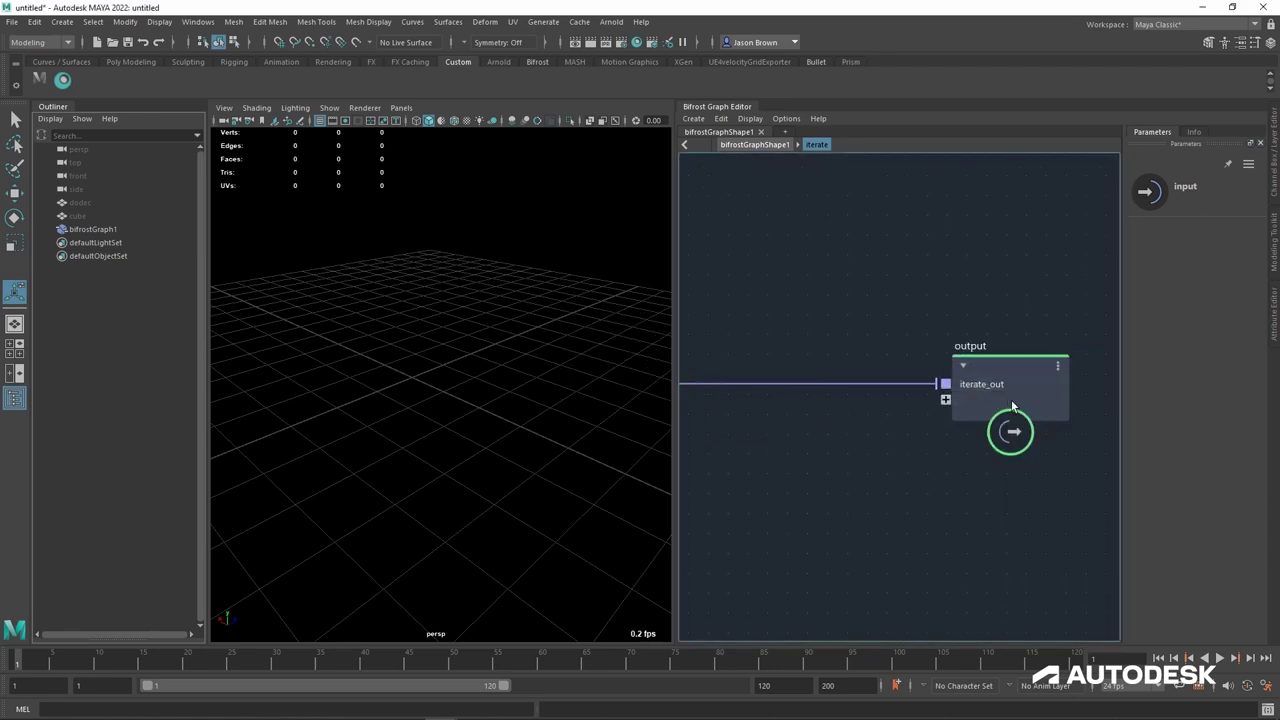
key(a)
click(965, 378)
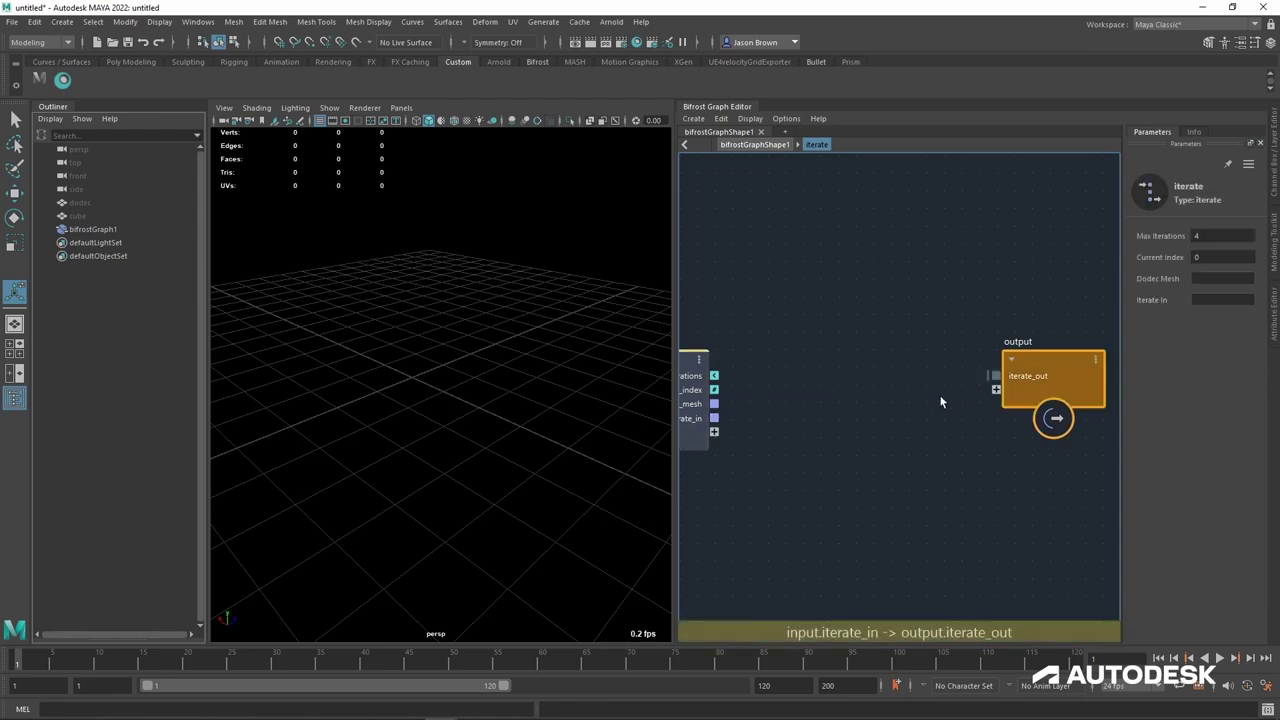
Step: Set the port type of the compound's iterate_out port to Object
right_click(994, 378)
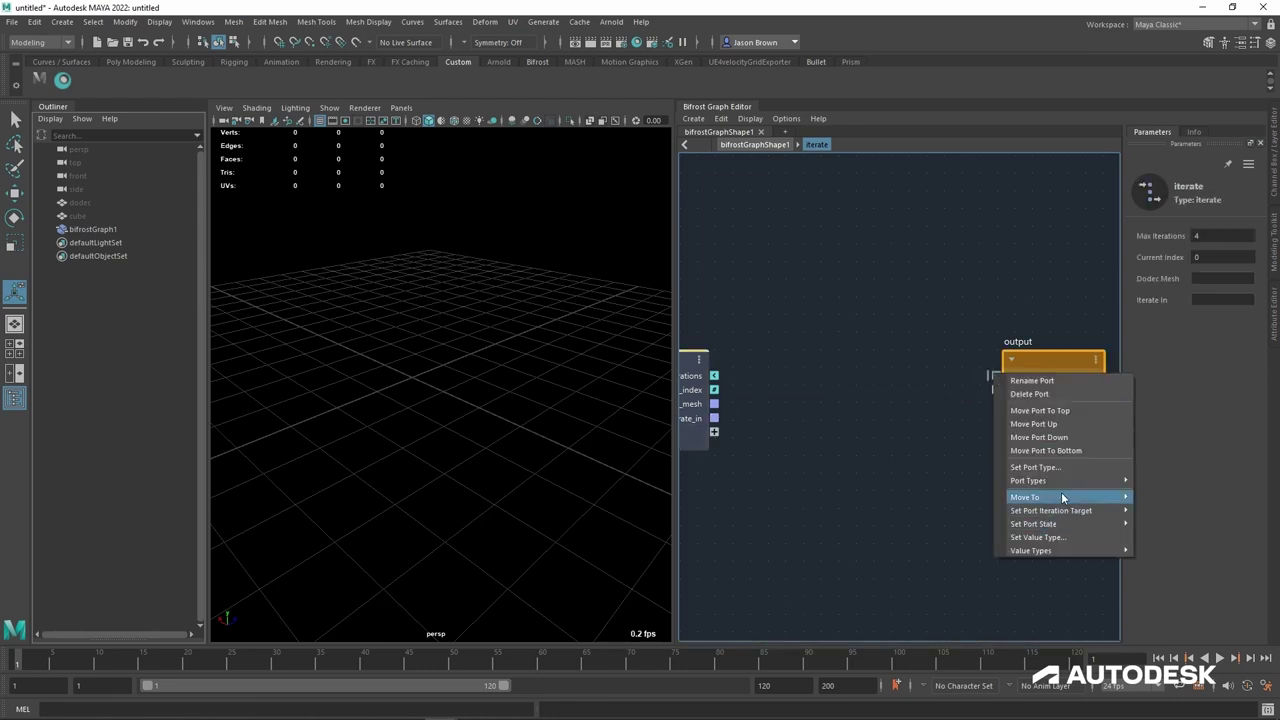
mouse_move(1059, 481)
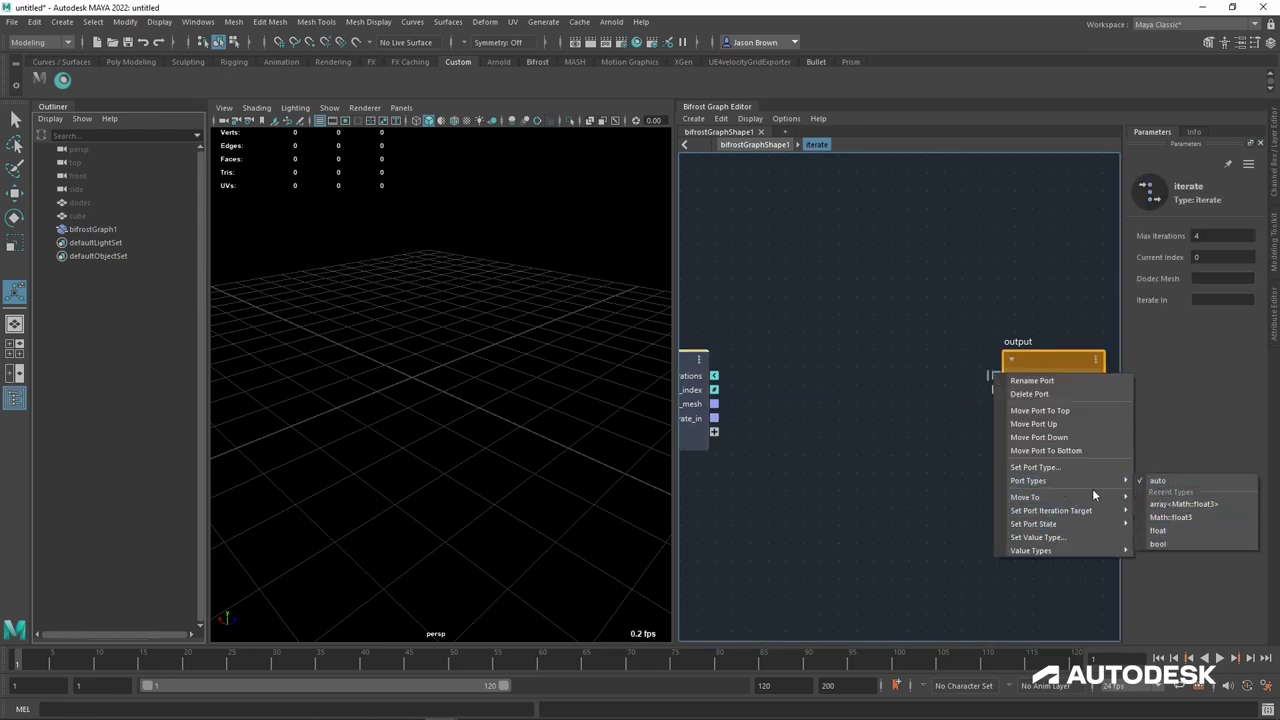
click(1056, 469)
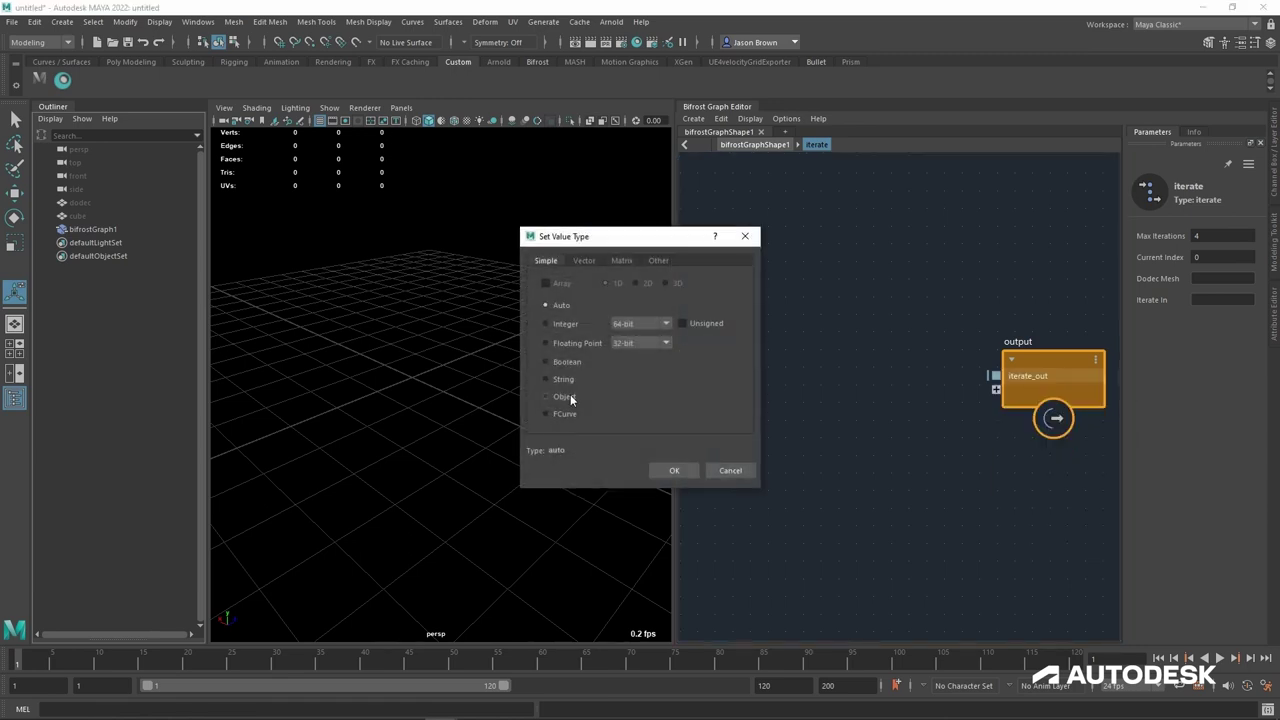
click(686, 471)
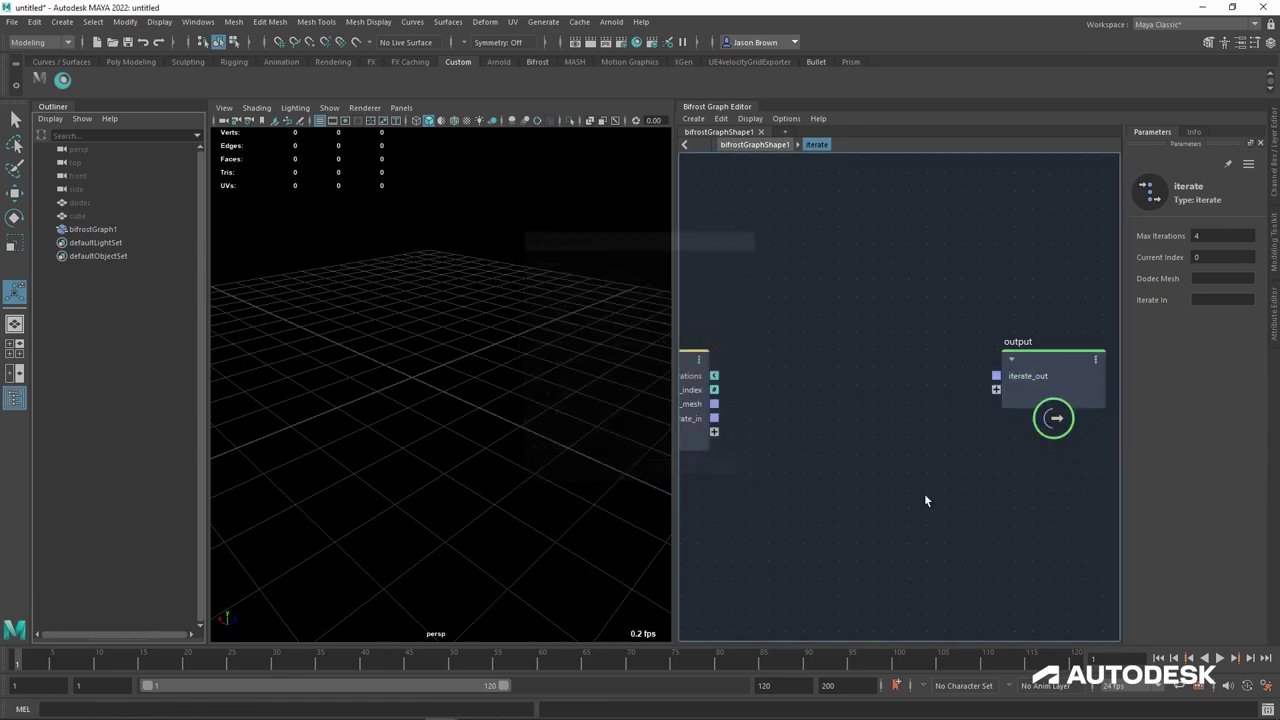
Step: Set the port state of iterate_in to iterate_out, and return to the top-level graph
right_click(773, 412)
mouse_move(843, 594)
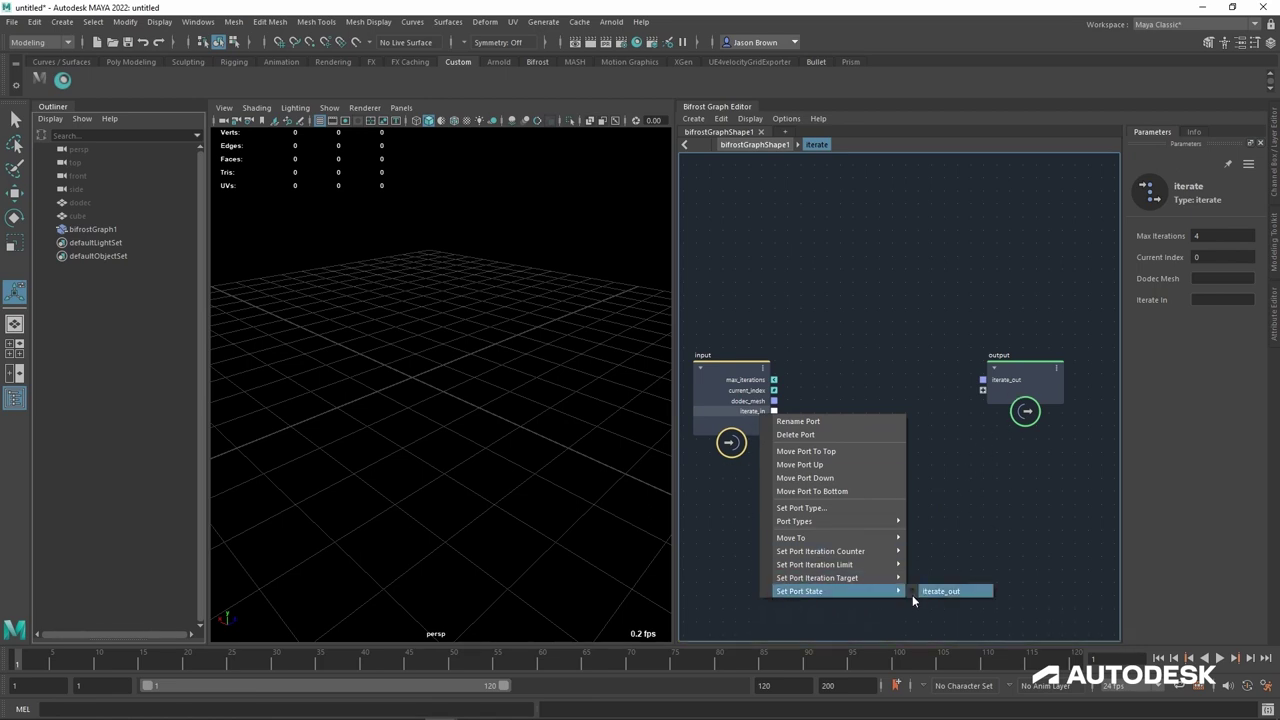
click(945, 595)
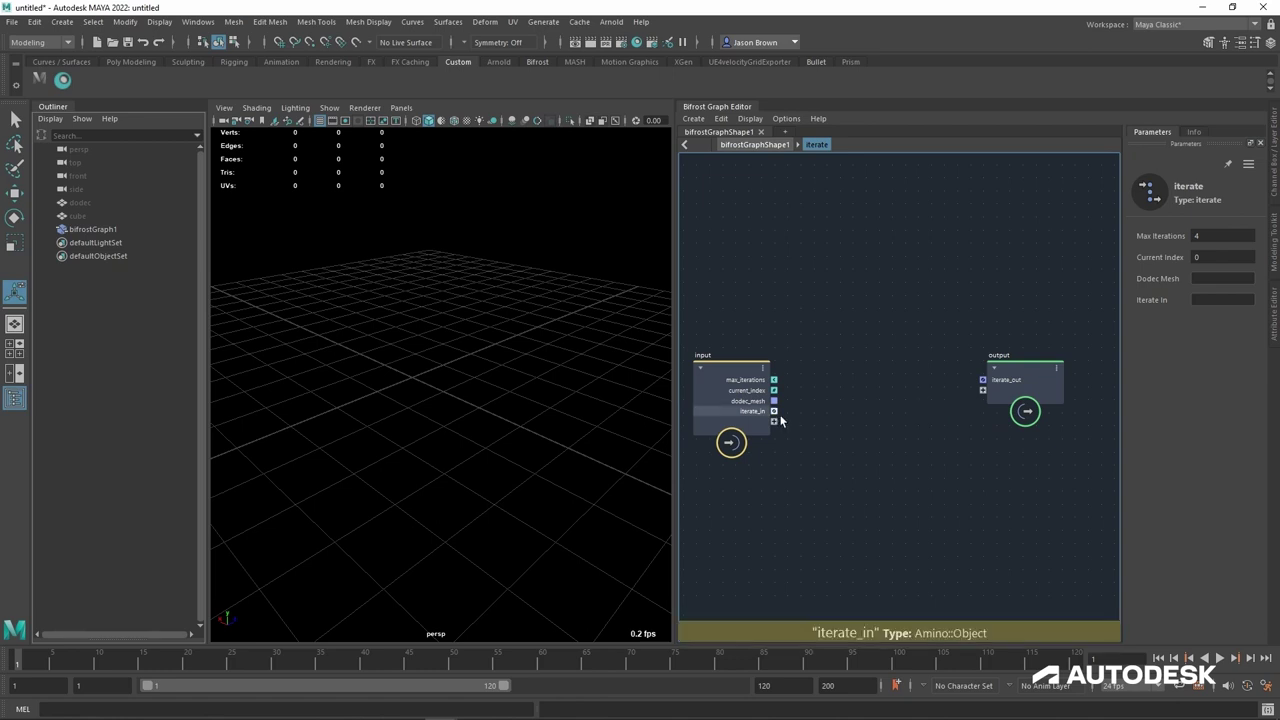
double_click(841, 424)
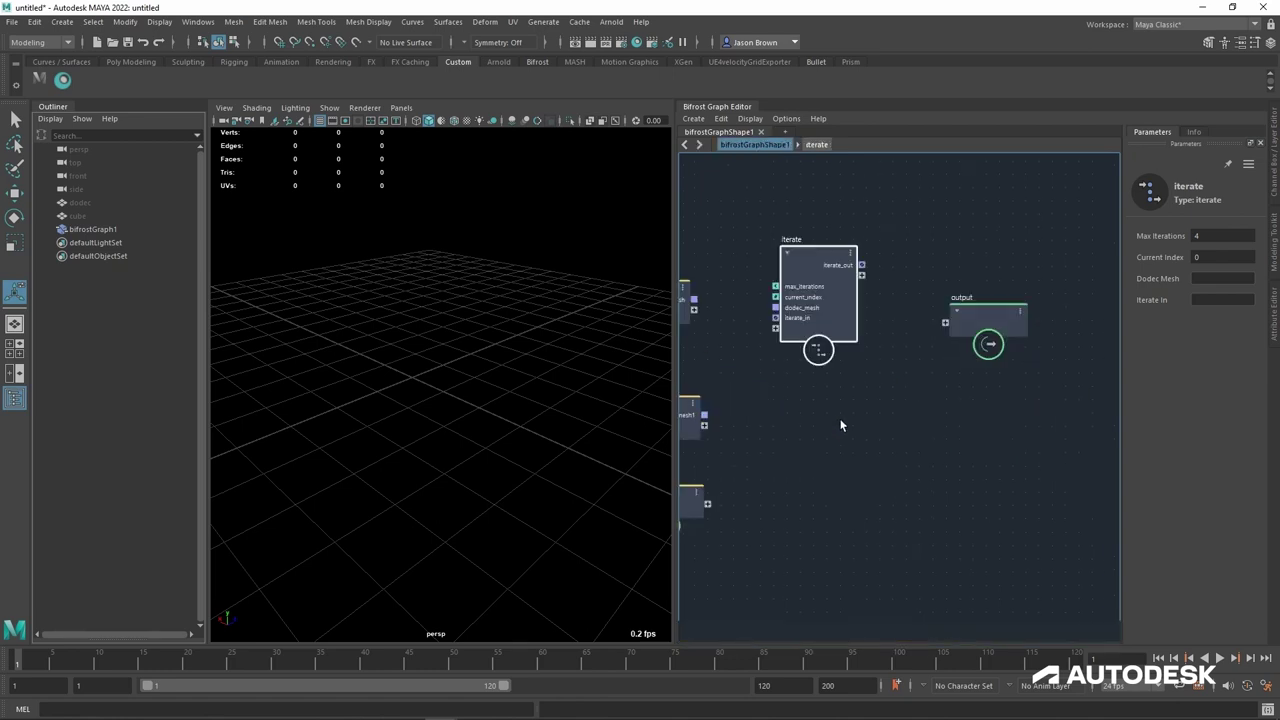
double_click(832, 265)
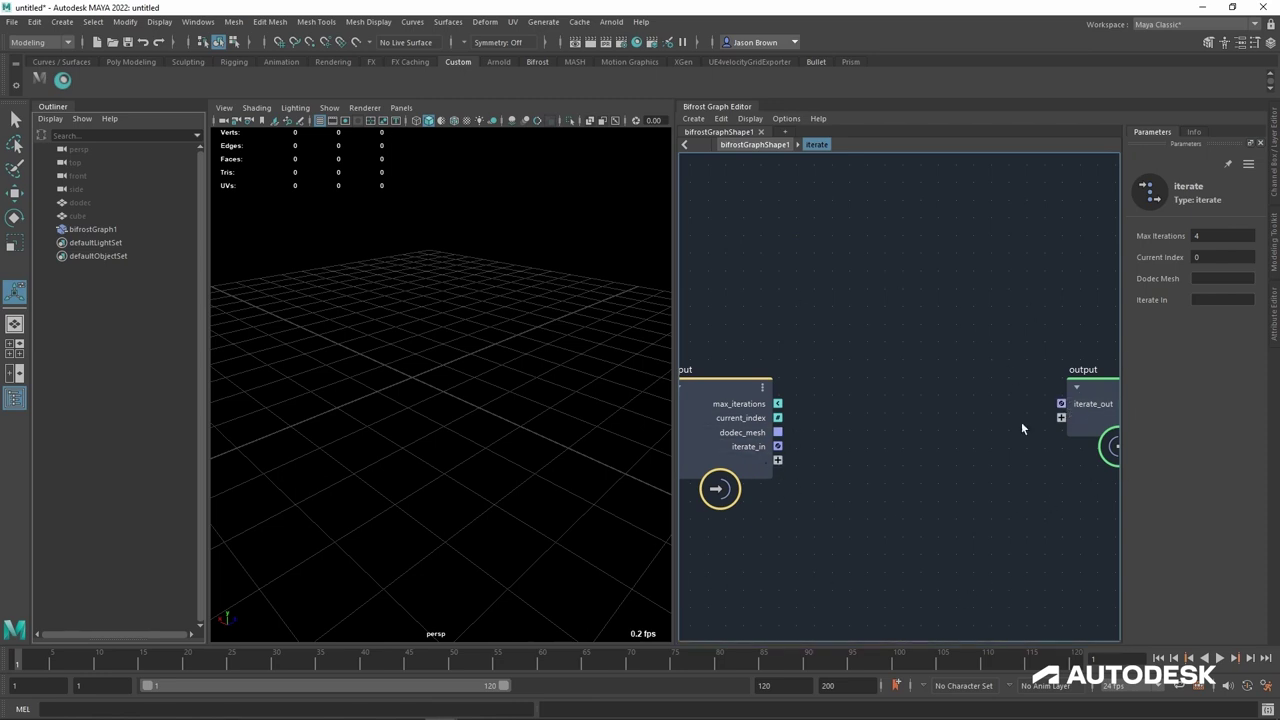
double_click(921, 442)
Step: Connect dodecShape's dodec_mesh output to the dodec_mesh input of the iterate node
drag(696, 301, 757, 311)
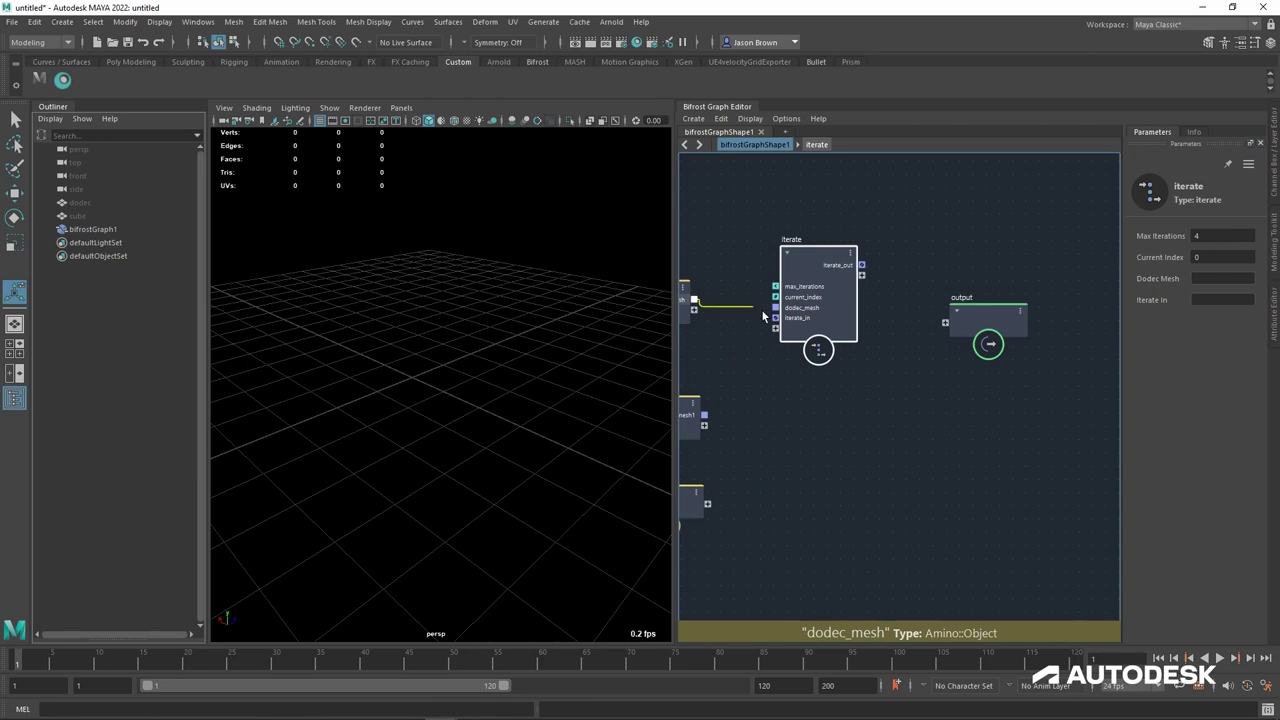
key(a)
click(729, 336)
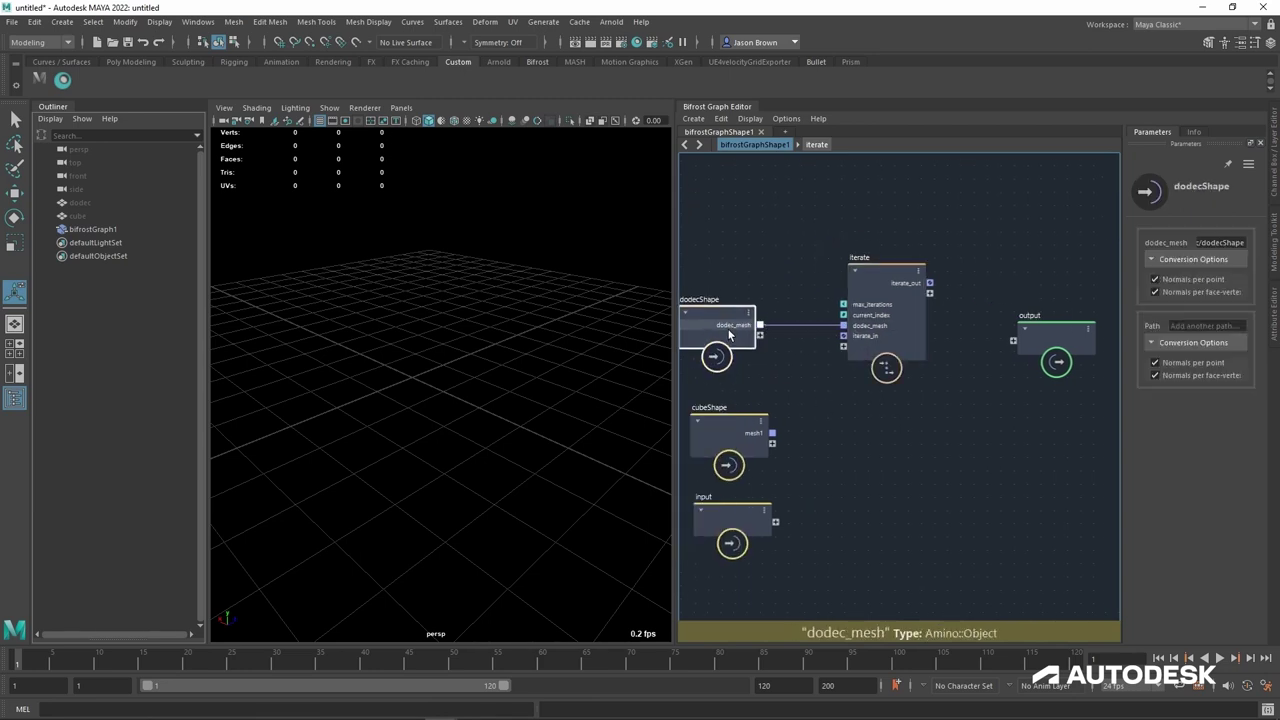
Step: Inside the iterate compound, connect dodec_mesh to iterate_out, and go back up to the main graph
alt+middle_drag(801, 393, 887, 432)
scroll(803, 394, down, 1)
double_click(903, 328)
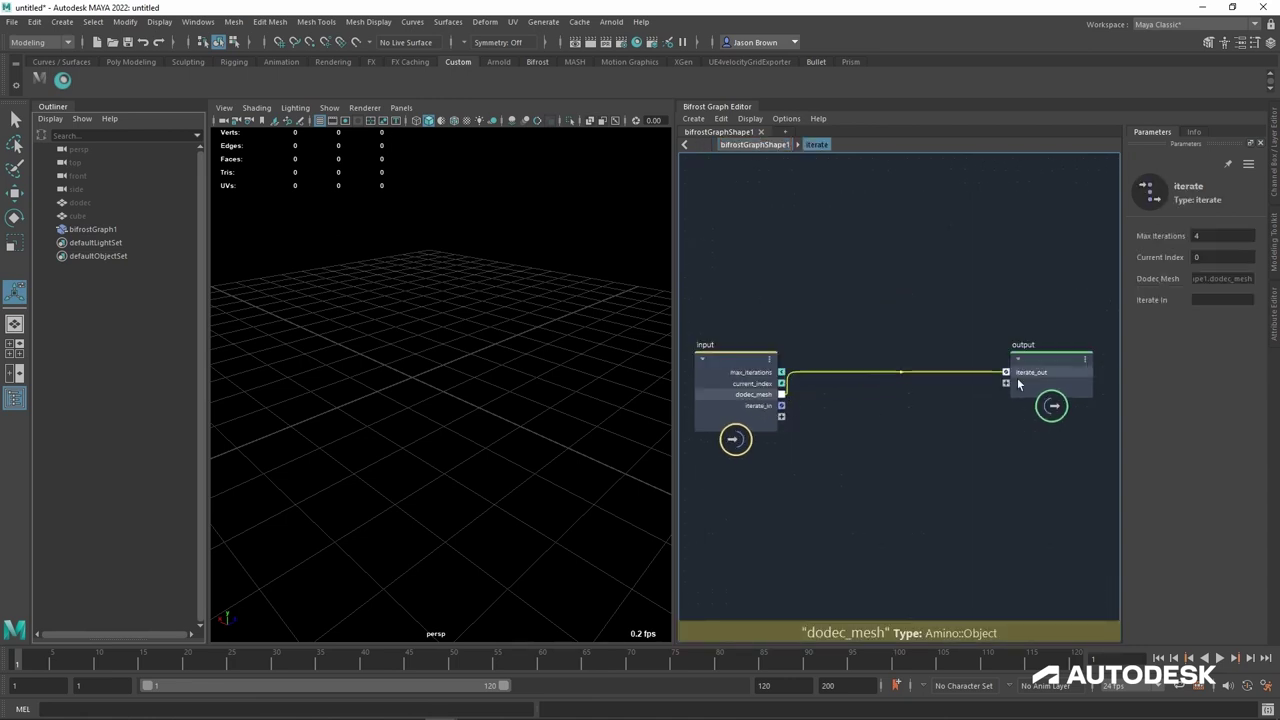
drag(1006, 385, 1005, 383)
key(u)
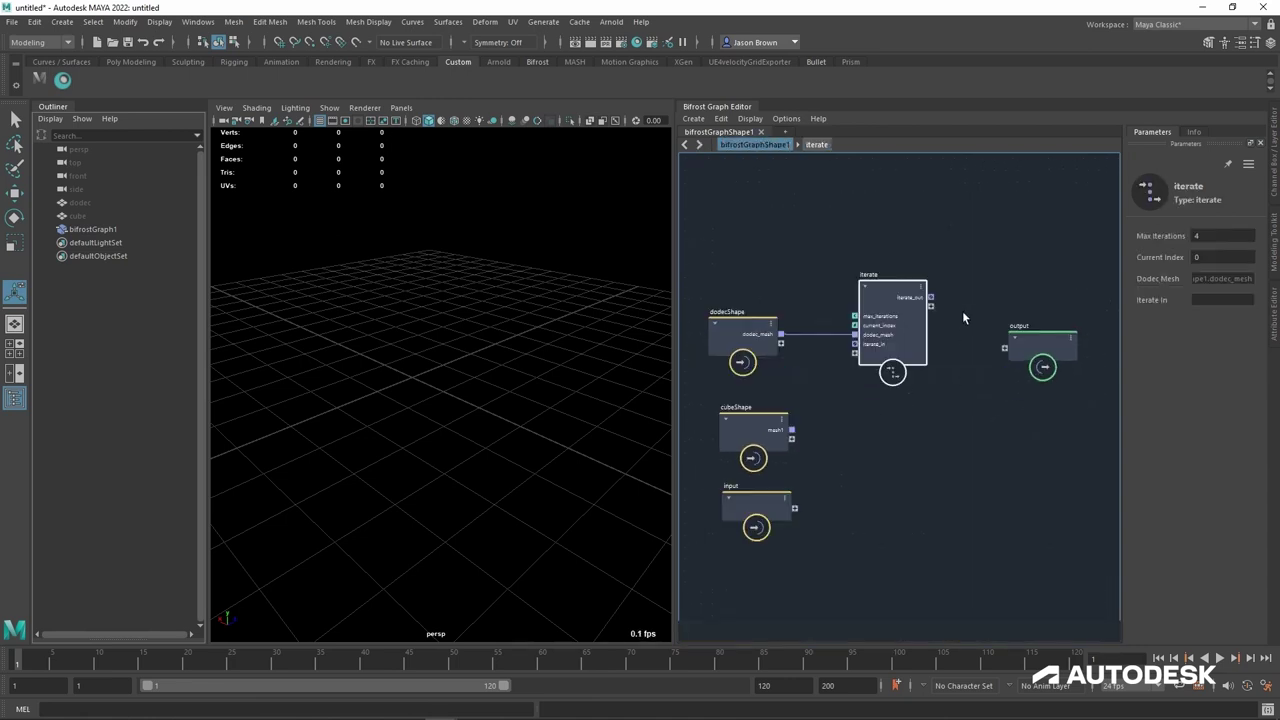
Step: Add a terminal node and connect the iterate node's iterate_out to its diagnostic input to display the mesh
drag(931, 297, 997, 290)
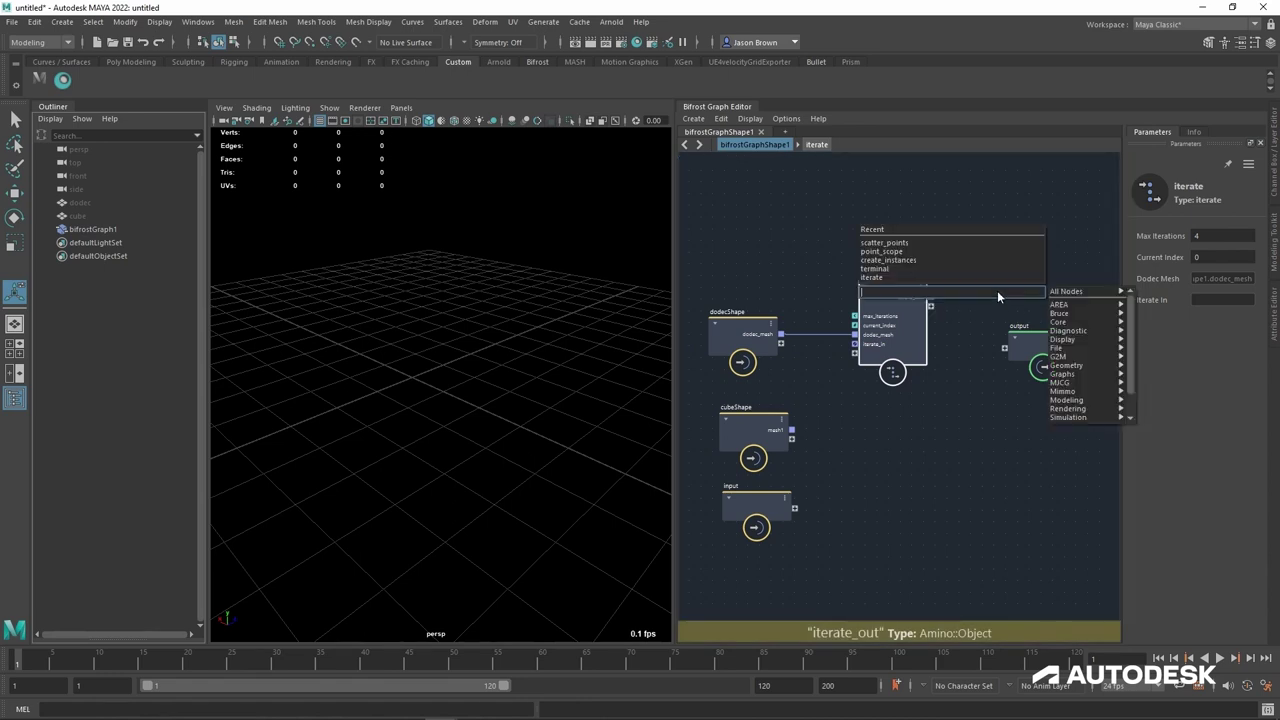
text(emiani)
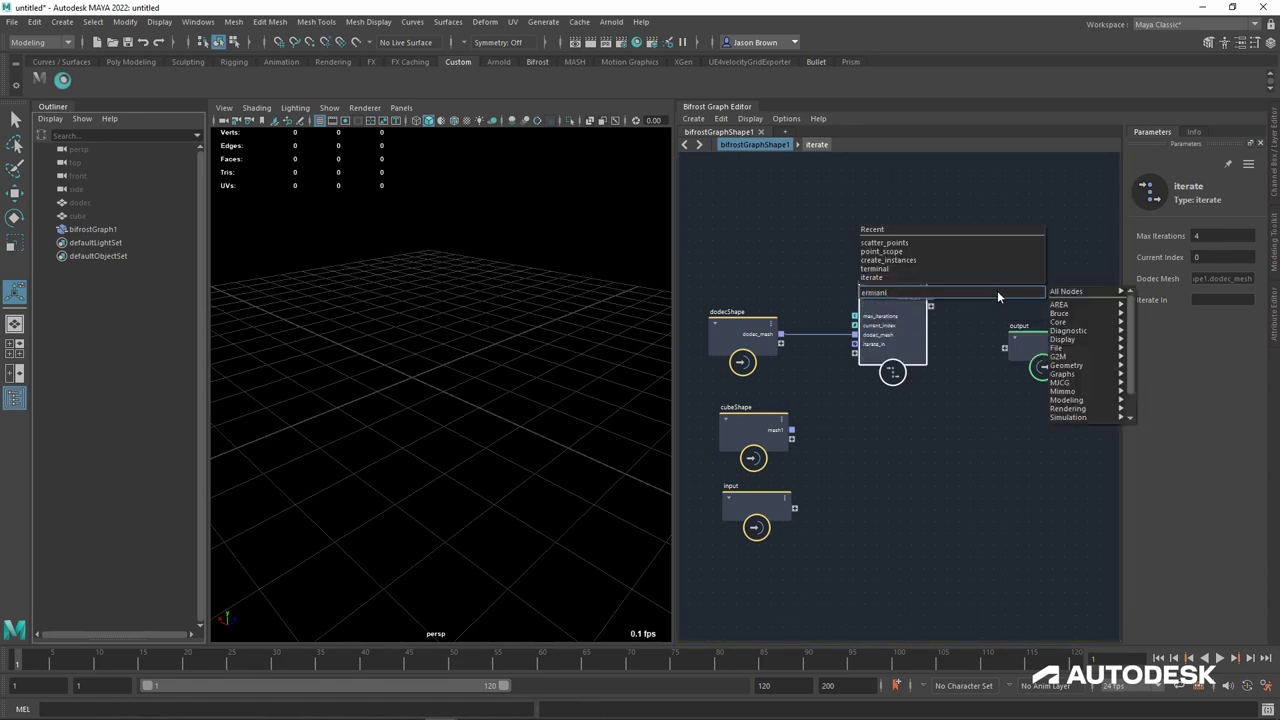
text(l)
key(Return)
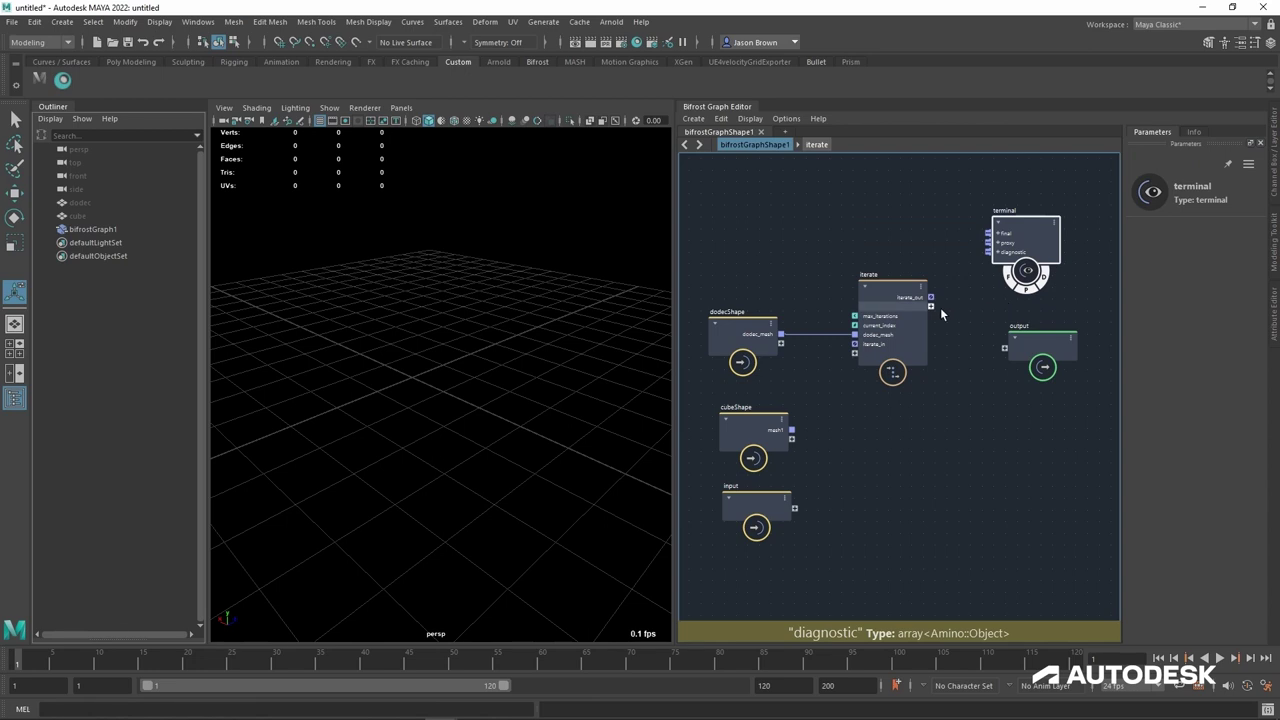
drag(993, 266, 989, 250)
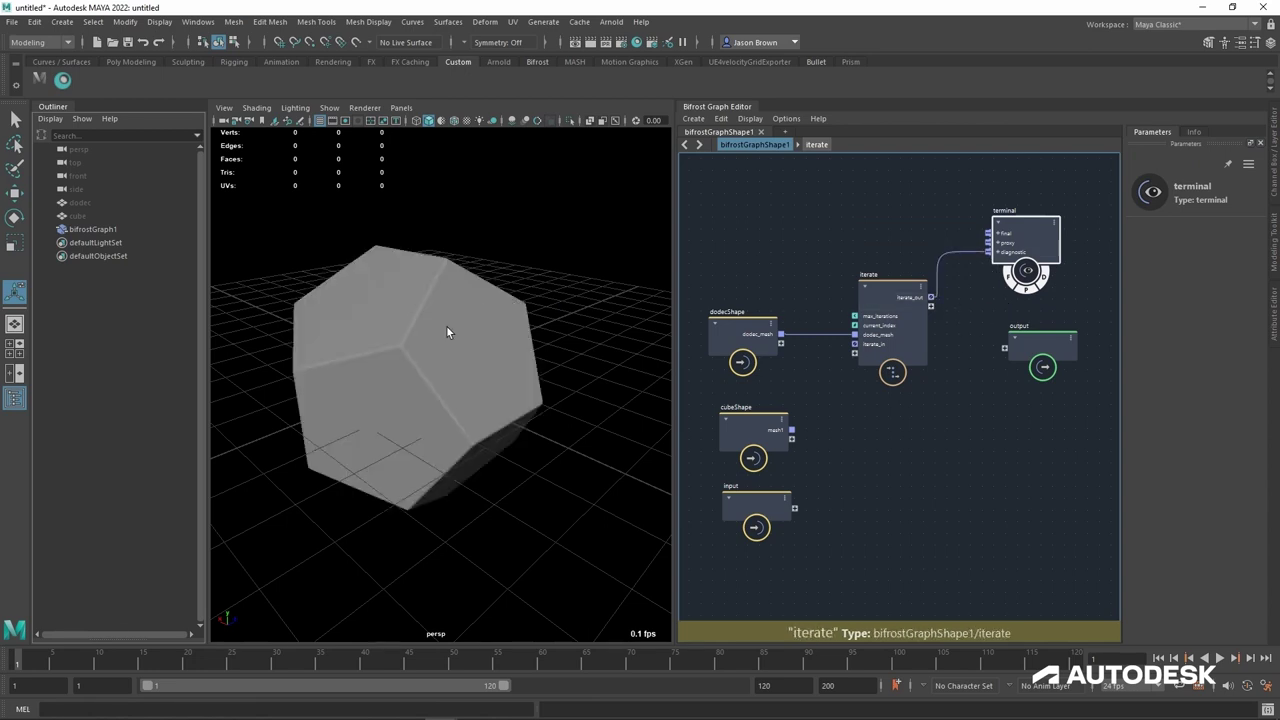
click(517, 350)
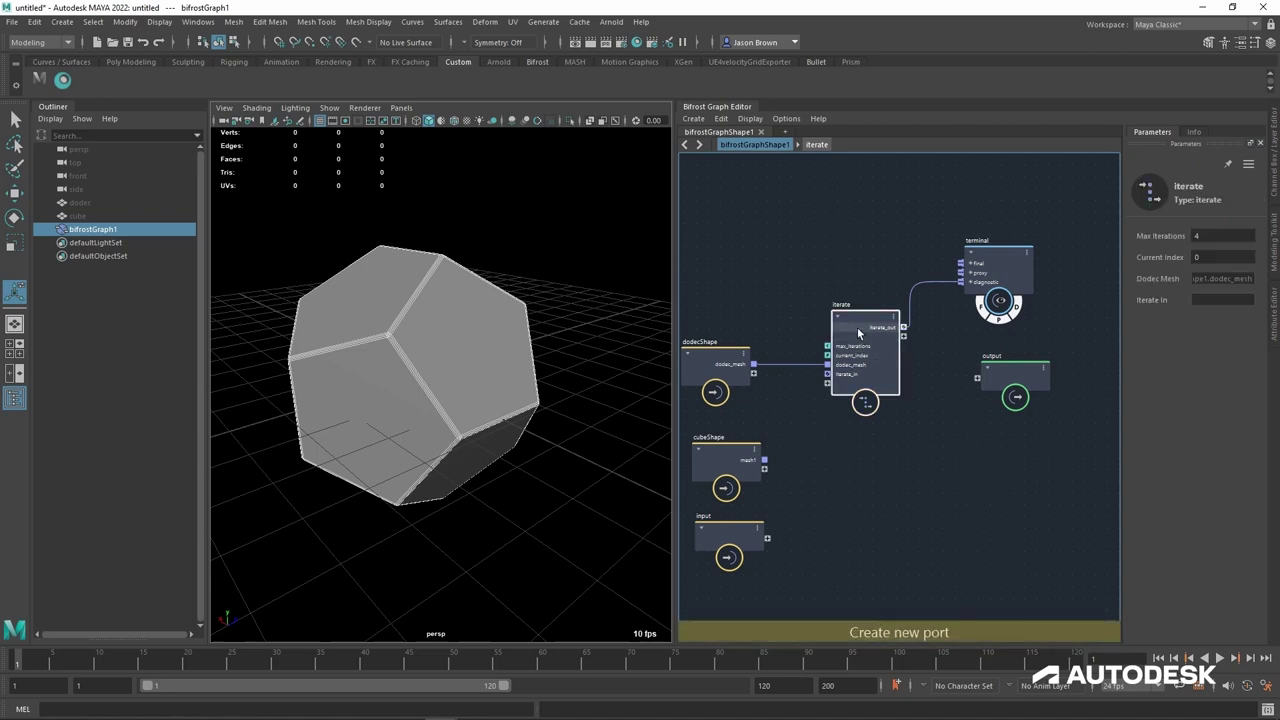
Step: Inside the iterate compound, disconnect dodec_mesh from iterate_out and add an equal node above the connection's path
double_click(876, 372)
scroll(860, 370, down, 3)
drag(765, 370, 738, 352)
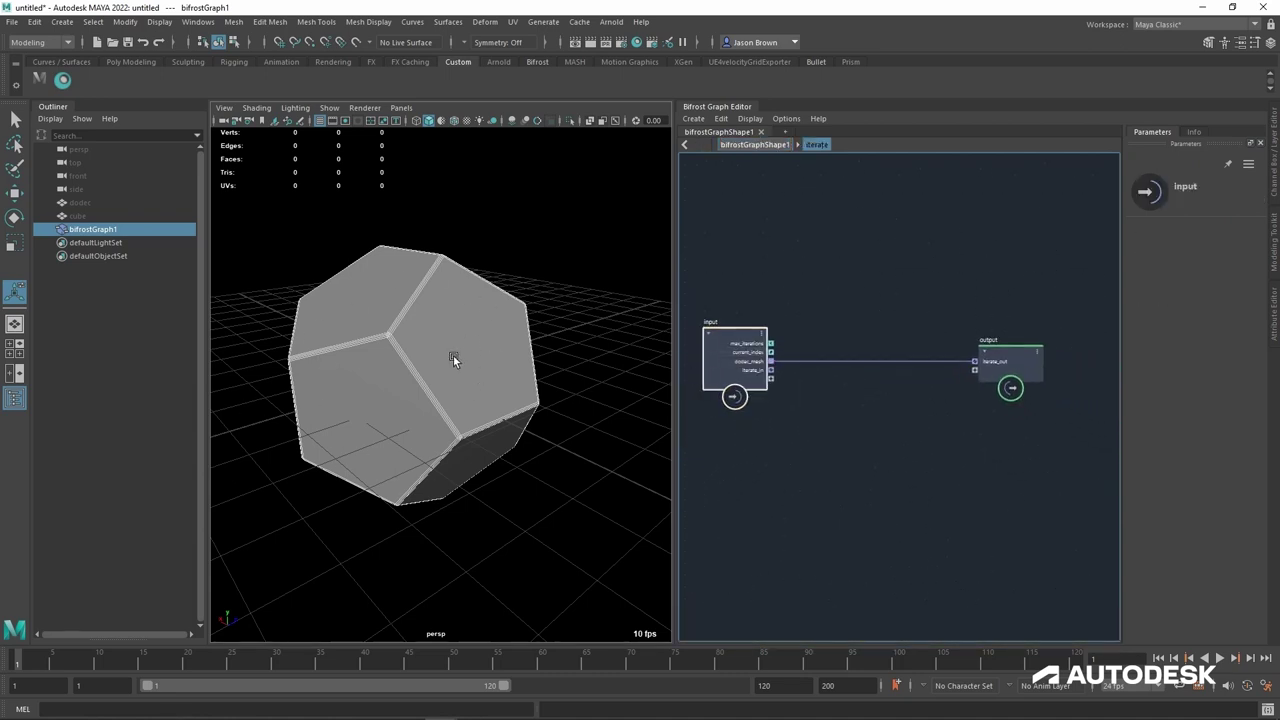
alt+drag(416, 378, 402, 402)
middle_drag(777, 460, 845, 455)
middle_drag(846, 411, 803, 416)
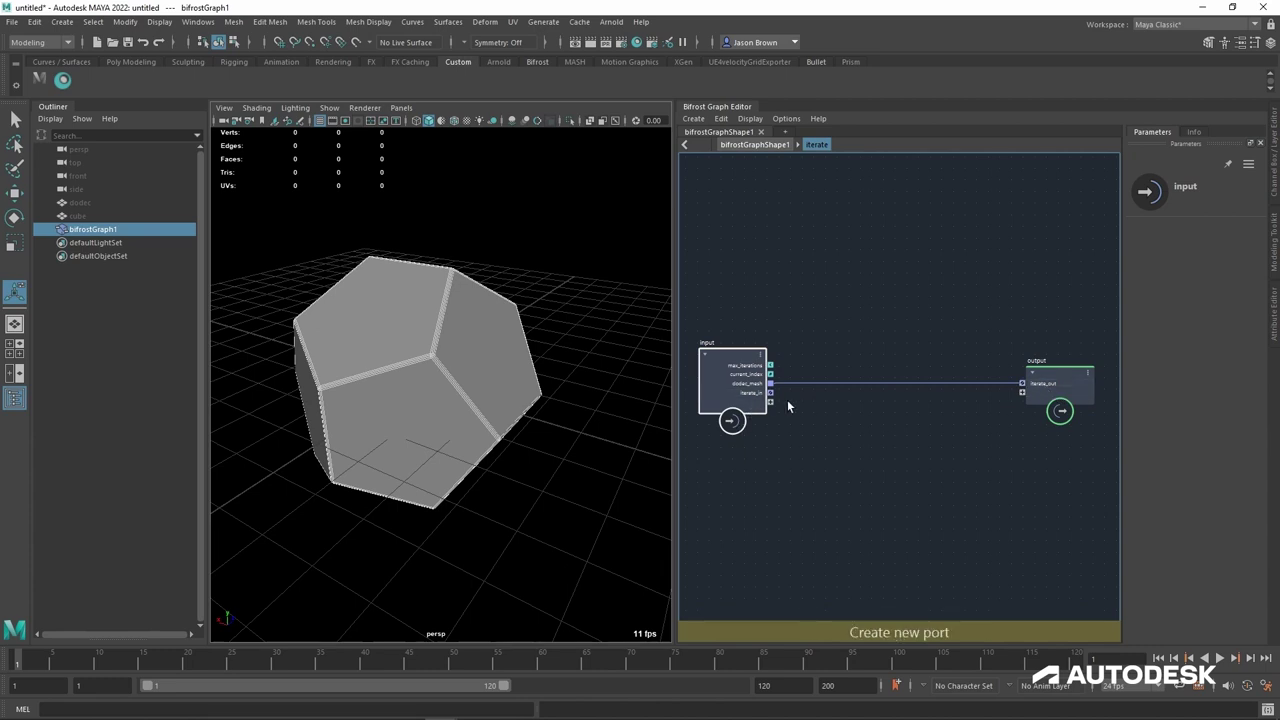
drag(789, 384, 779, 400)
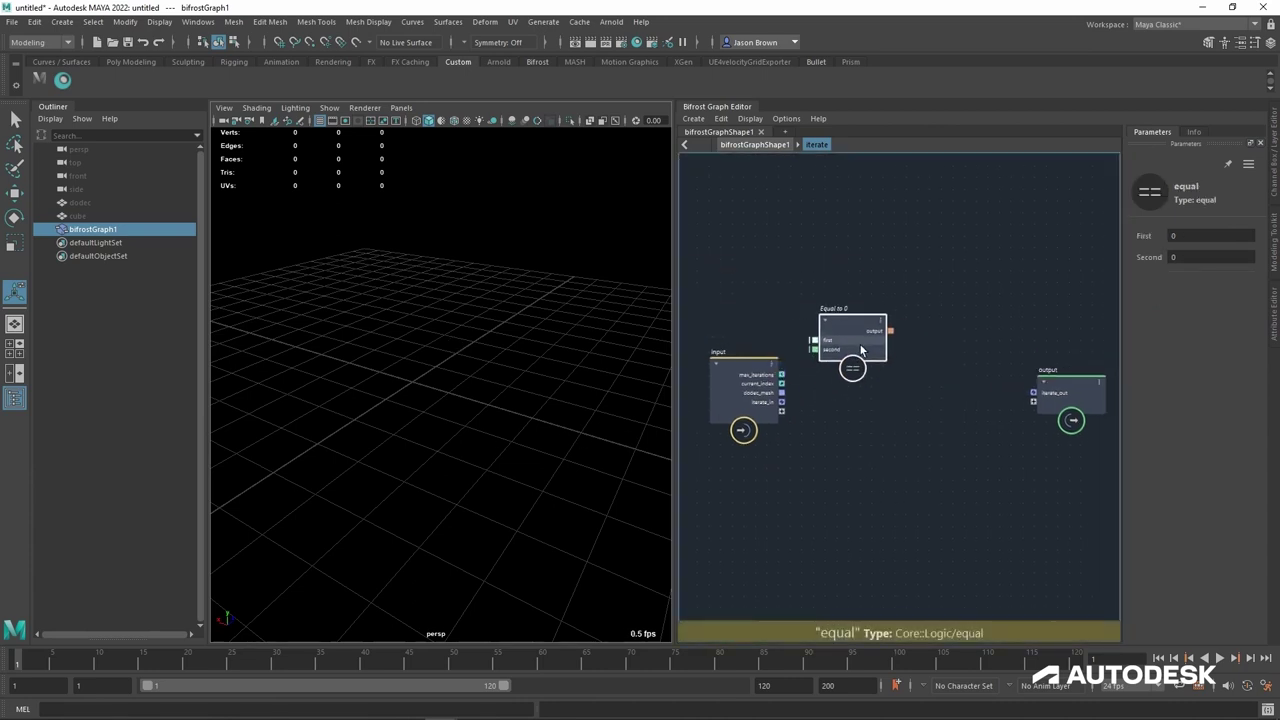
drag(860, 348, 868, 325)
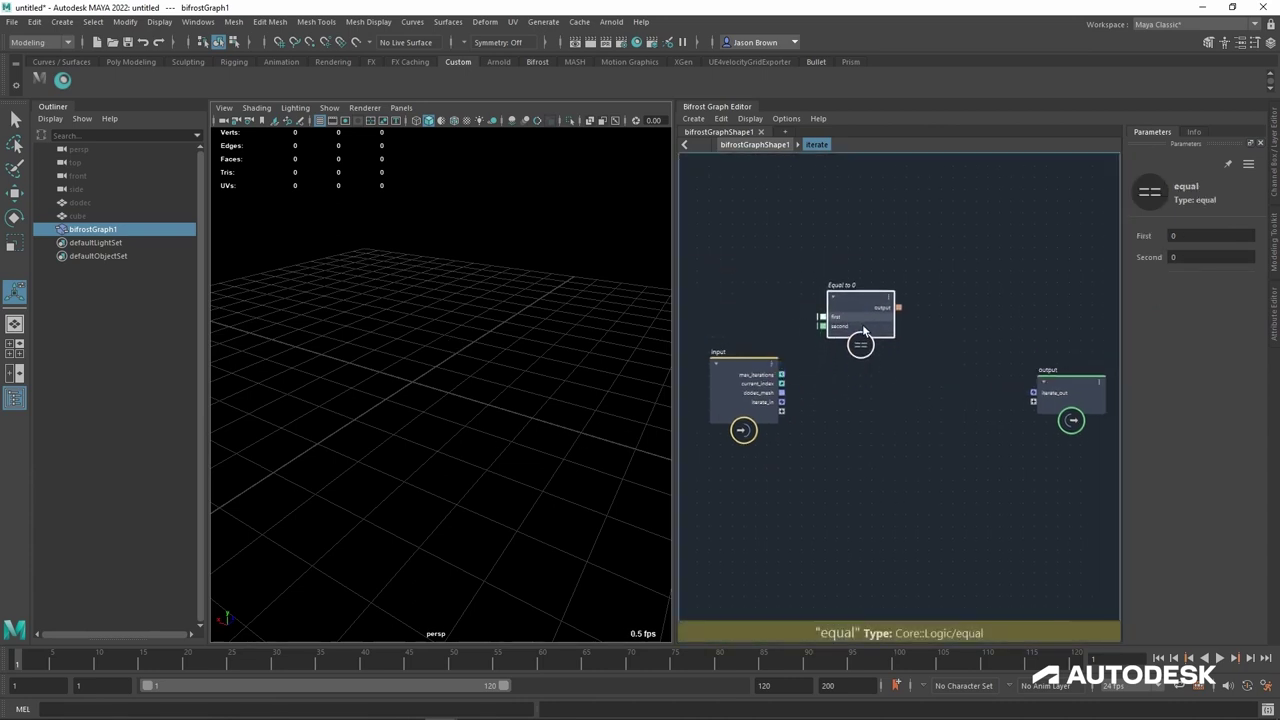
Step: Connect the input node's current_index to the equal node's first input, so the iteration index is compared with 0
mouse_move(753, 390)
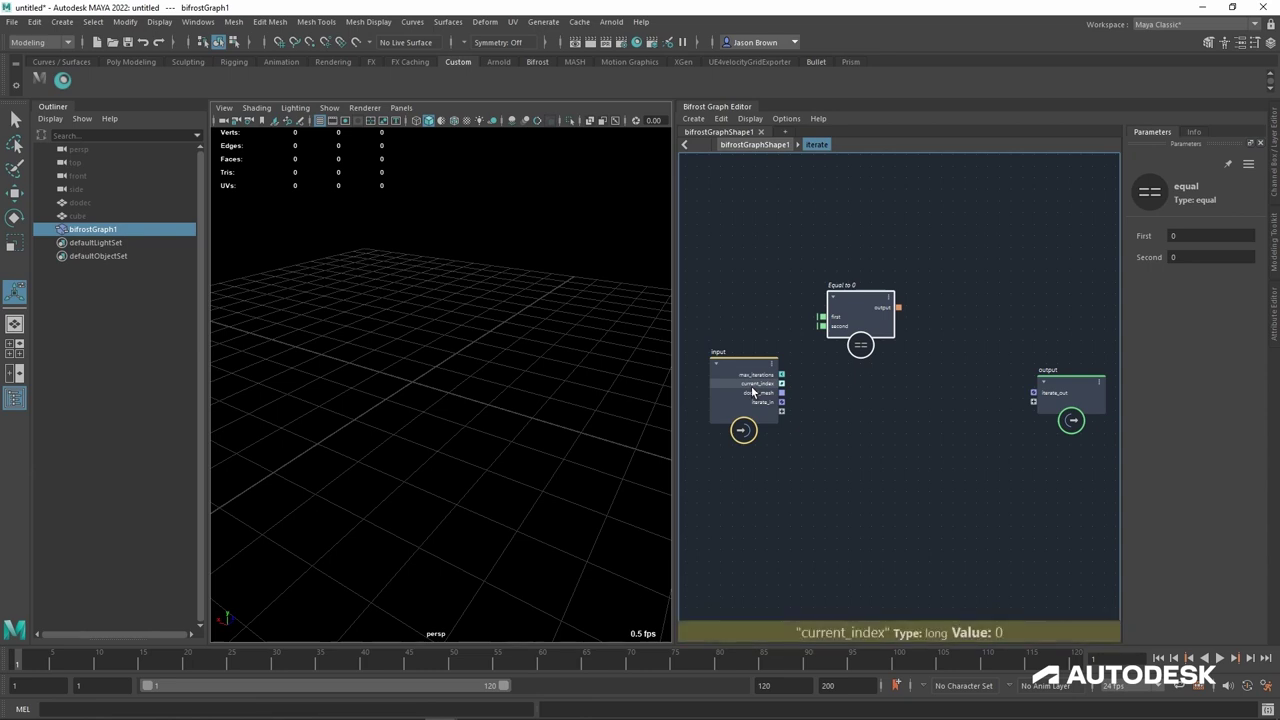
click(752, 388)
click(843, 445)
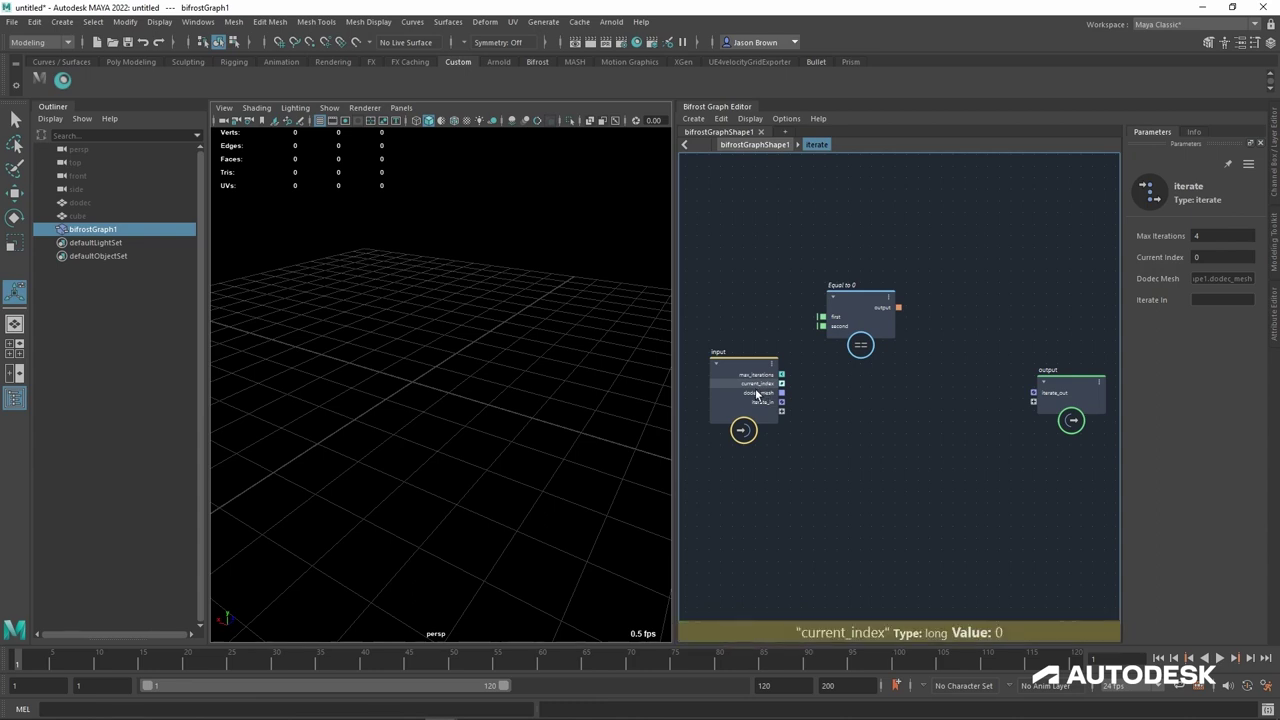
alt+right_drag(858, 392, 851, 396)
alt+middle_drag(851, 396, 872, 408)
alt+right_drag(872, 408, 899, 414)
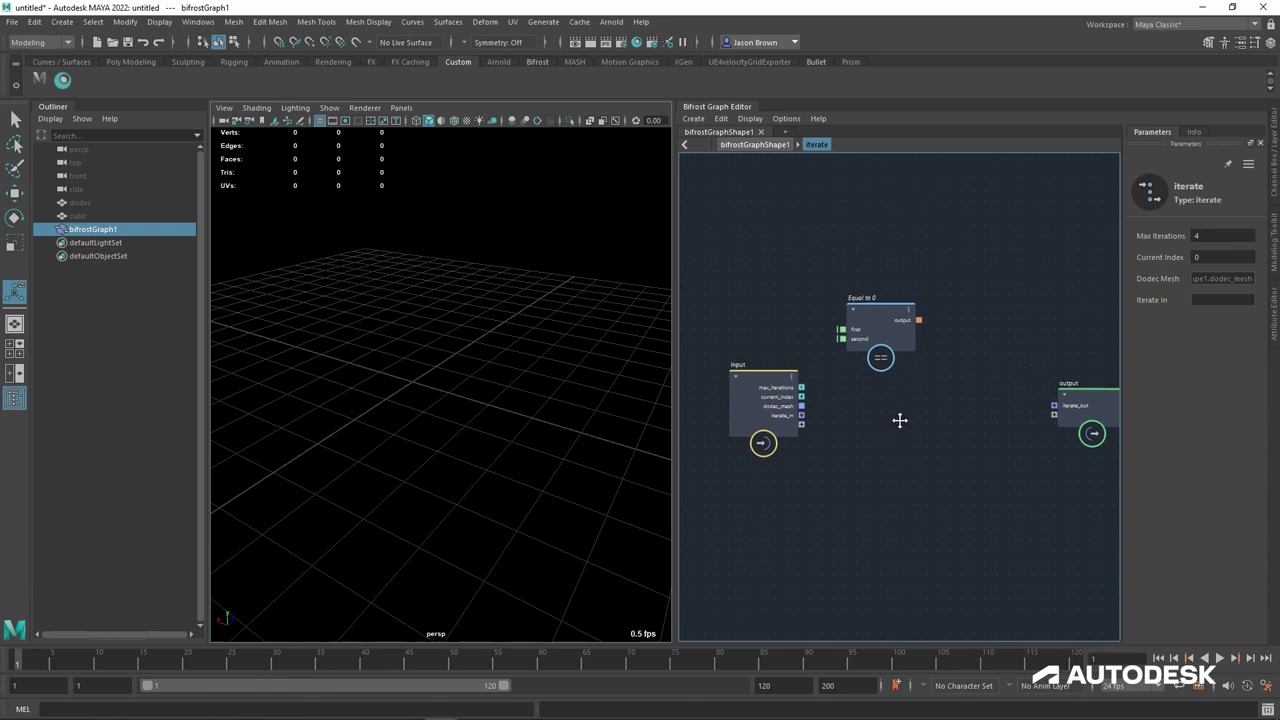
alt+middle_drag(899, 414, 889, 425)
alt+right_drag(889, 425, 883, 426)
alt+middle_drag(883, 426, 865, 430)
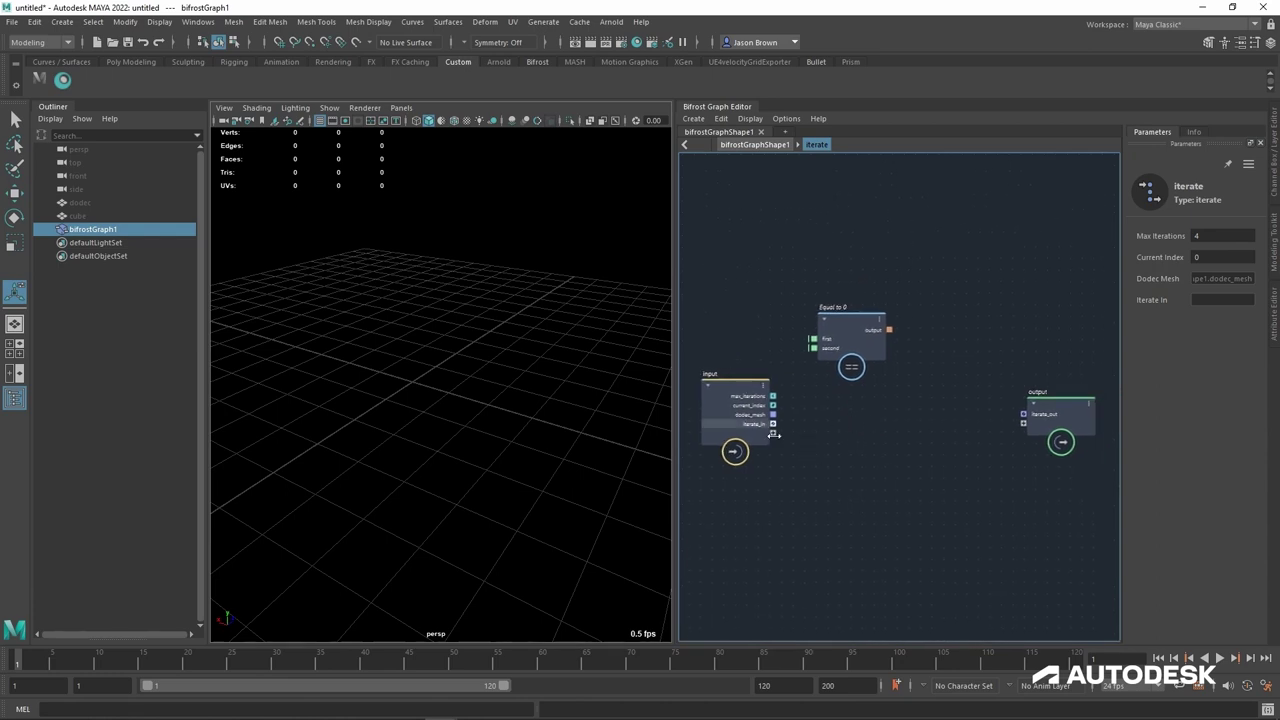
drag(851, 322, 855, 318)
drag(773, 405, 818, 335)
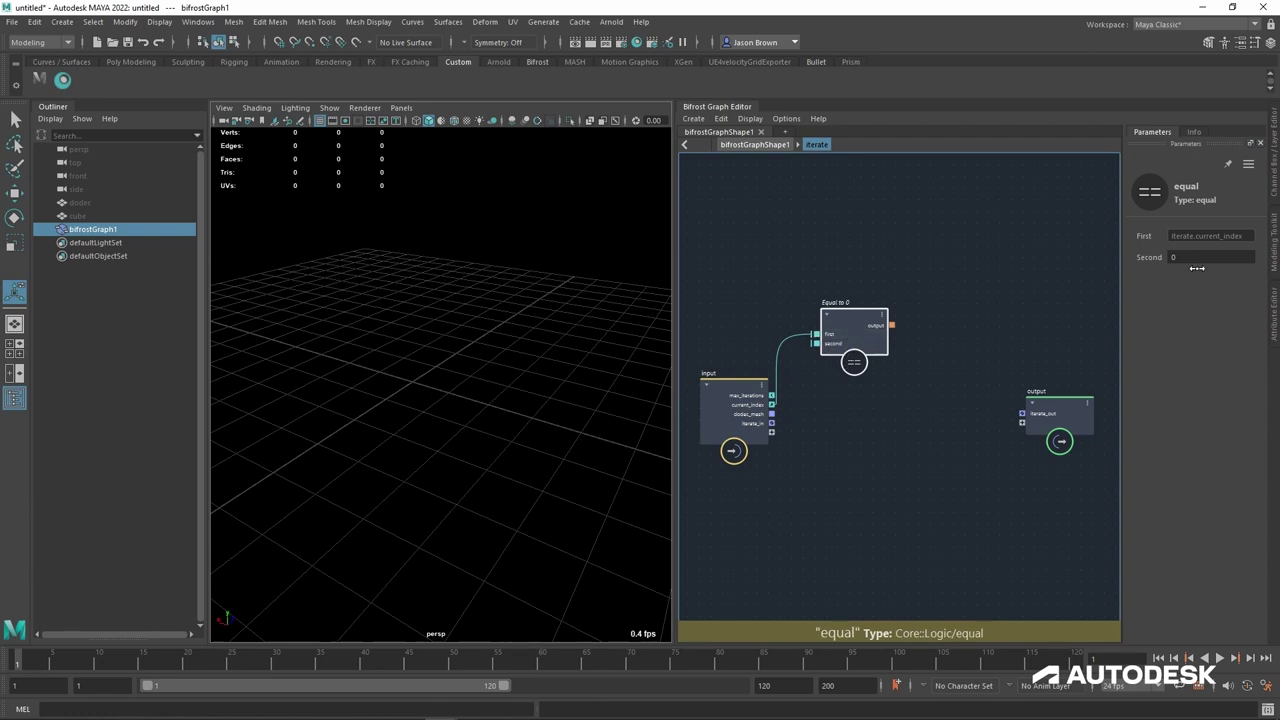
click(938, 373)
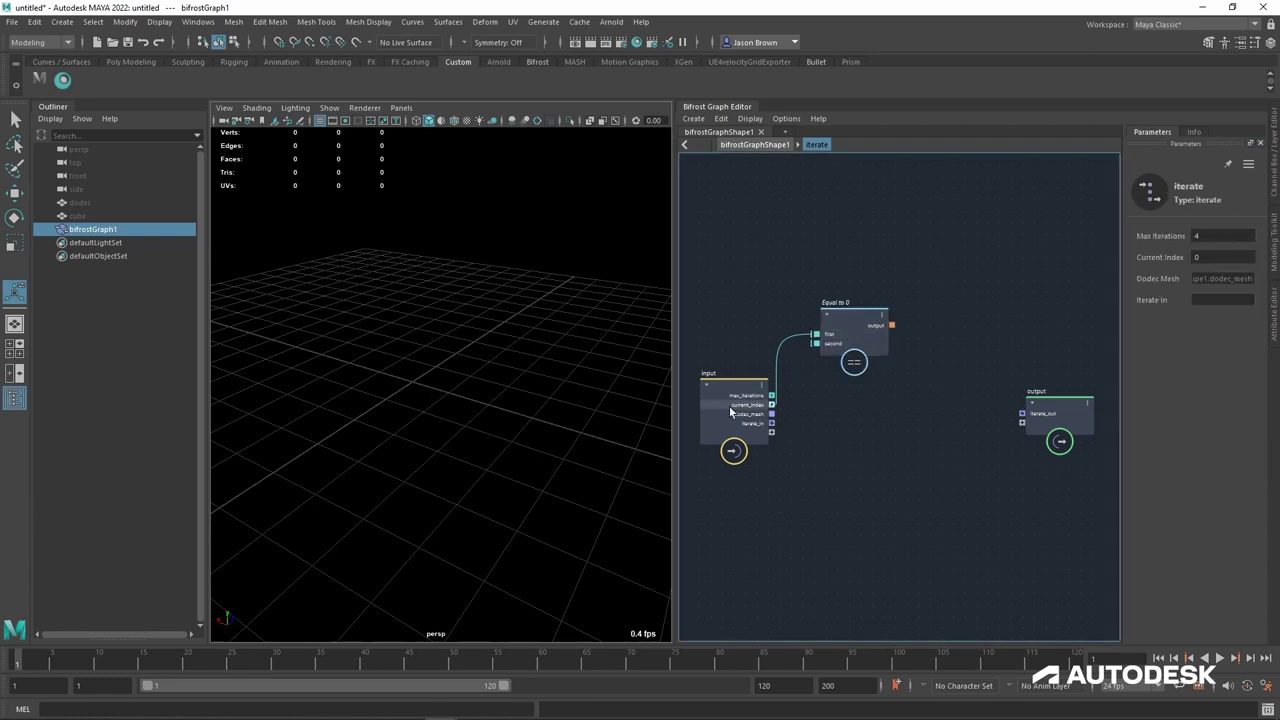
drag(880, 326, 858, 323)
Step: Add an if node after the equal node, with the equal node's output feeding its condition
alt+middle_drag(941, 340, 900, 342)
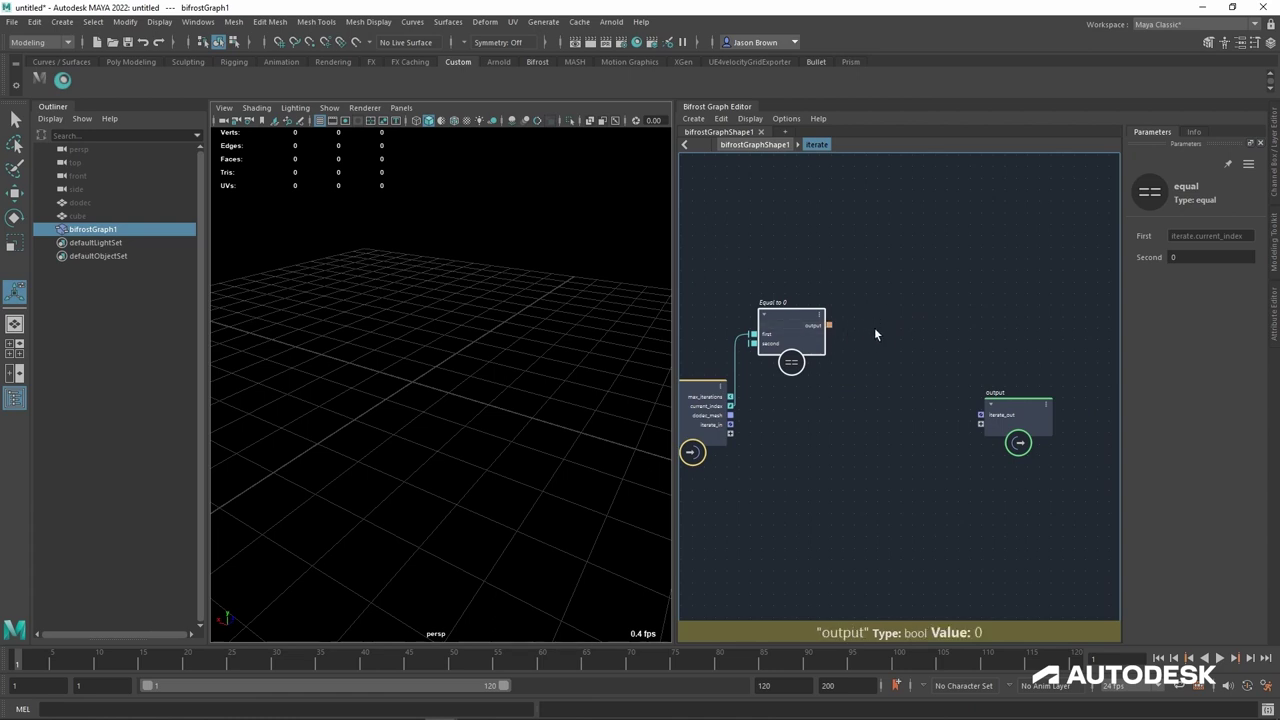
key(Tab)
text(it)
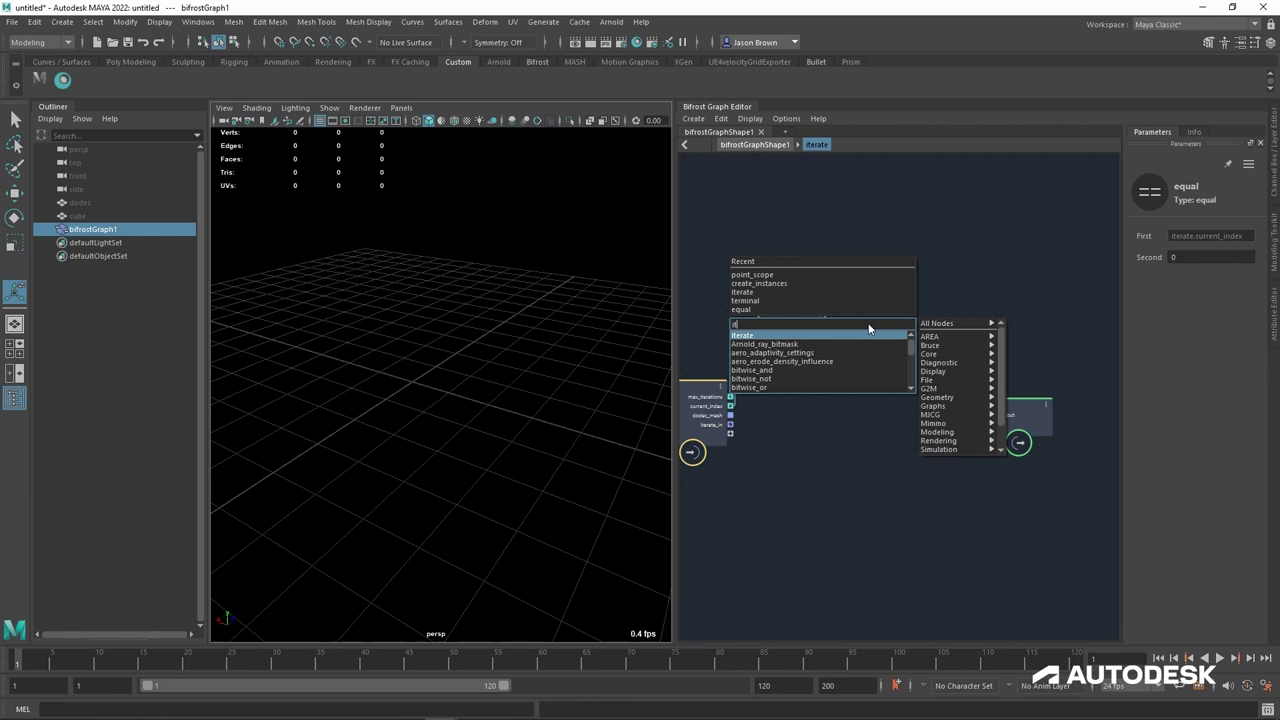
key(BackSpace)
text(f)
key(Return)
mouse_move(868, 350)
mouse_down()
mouse_move(889, 322)
mouse_move(851, 324)
mouse_move(884, 350)
mouse_up()
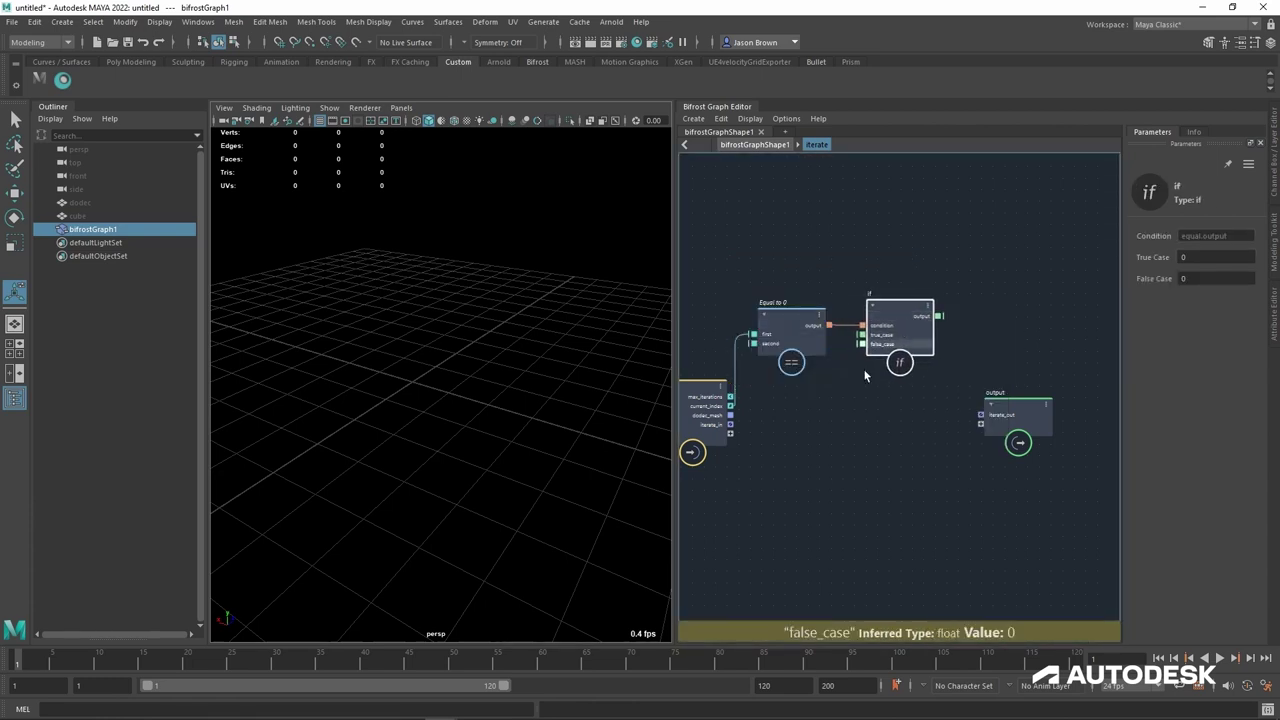
alt+middle_drag(814, 423, 824, 416)
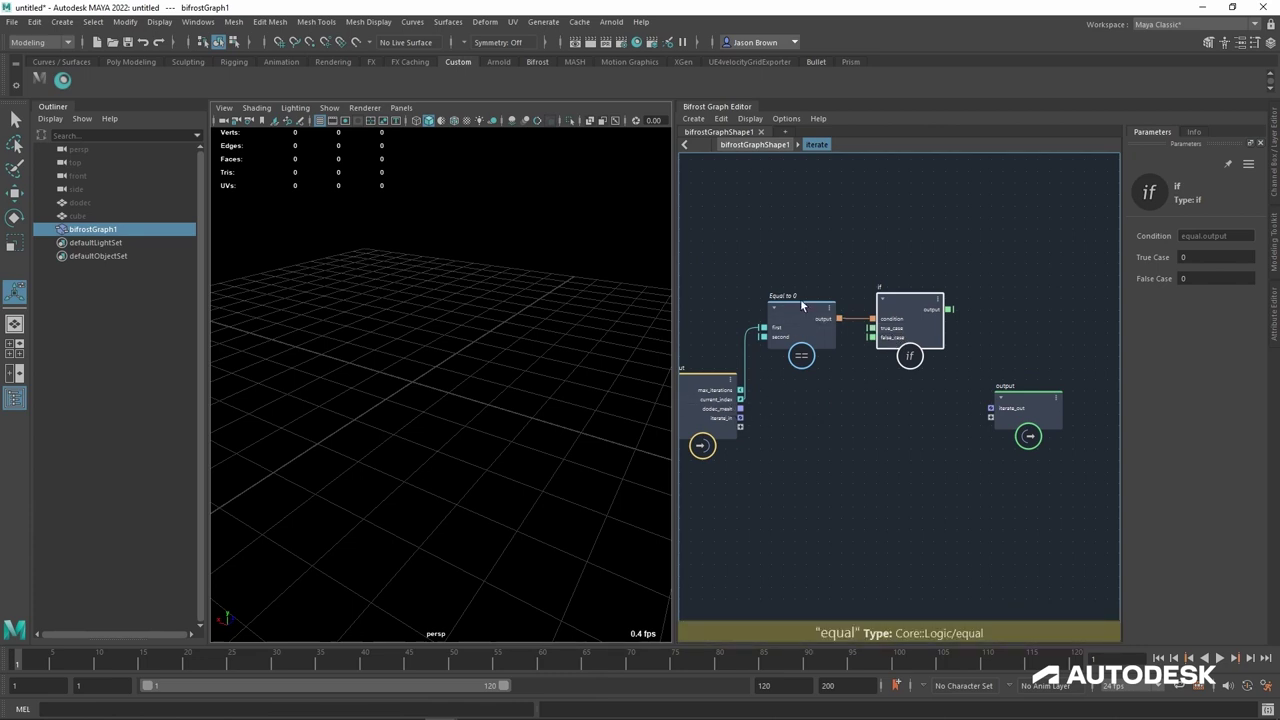
Step: Connect dodec_mesh to the if node's true_case and iterate_in to its false_case
drag(903, 356, 872, 328)
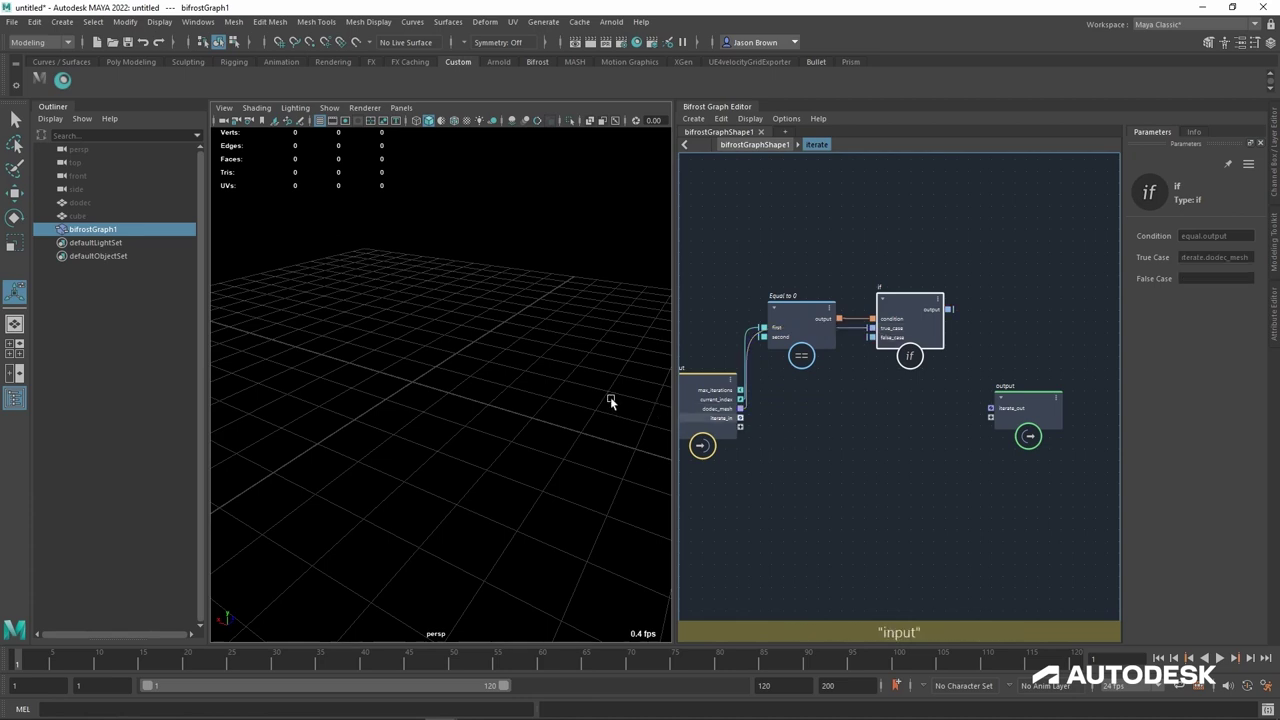
drag(796, 325, 796, 289)
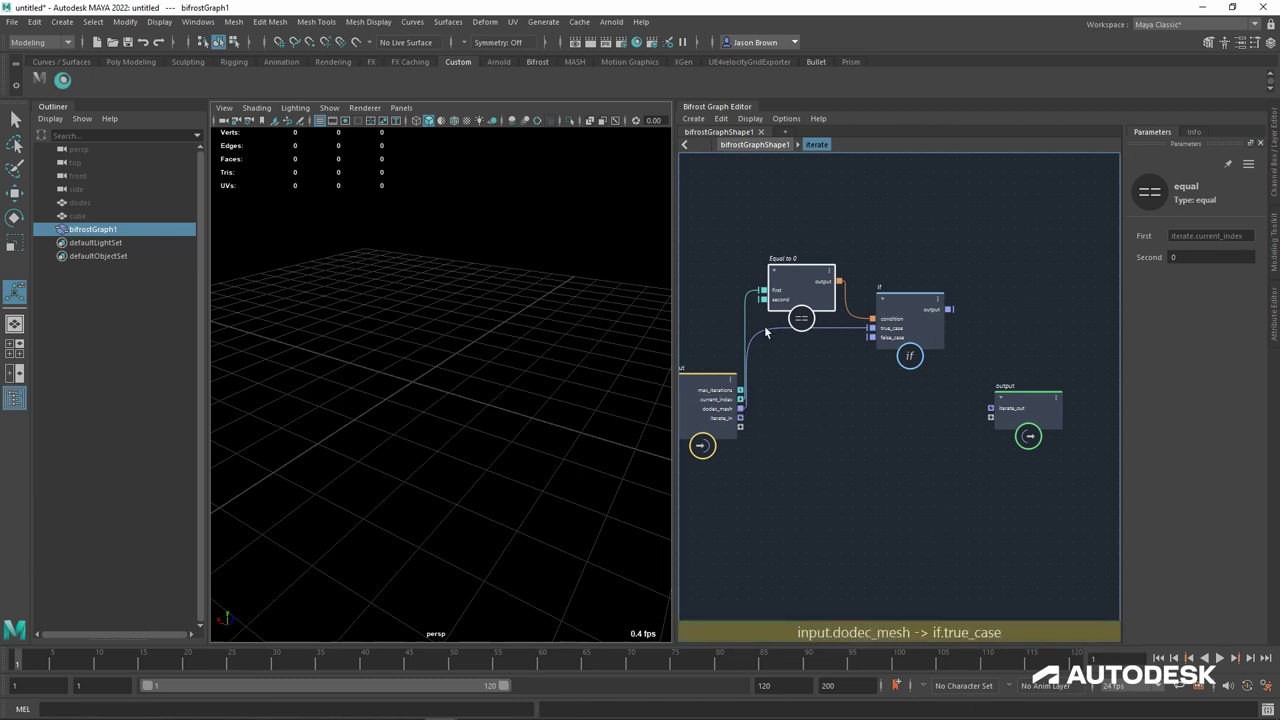
drag(741, 418, 874, 338)
Step: Connect the if node's output to iterate_out on the output node, and spread the nodes to leave space between them
drag(995, 344, 995, 333)
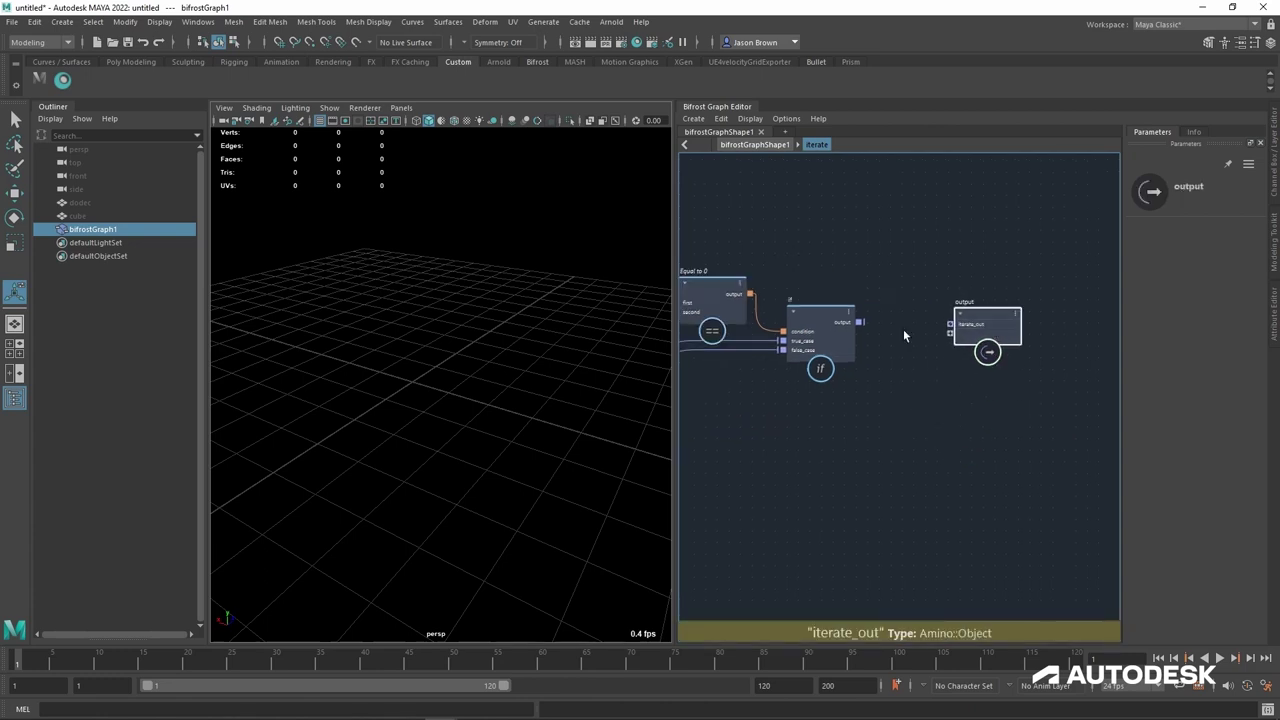
drag(867, 326, 976, 332)
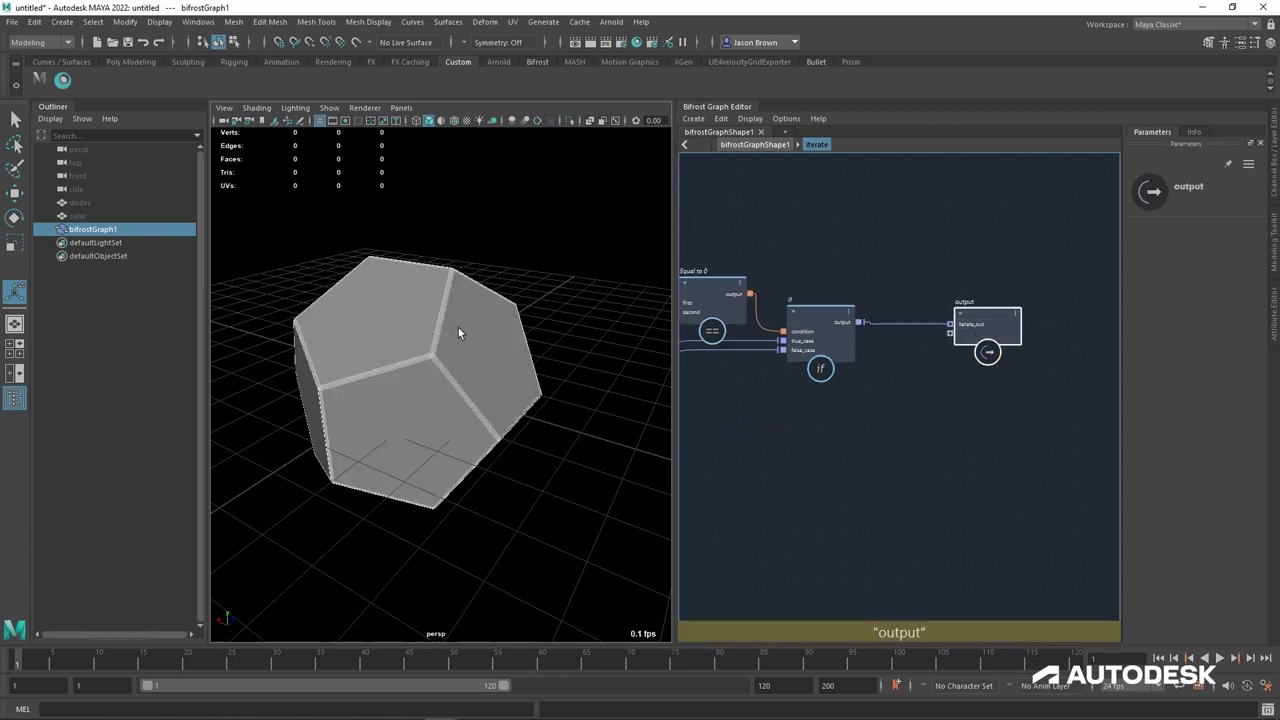
click(483, 196)
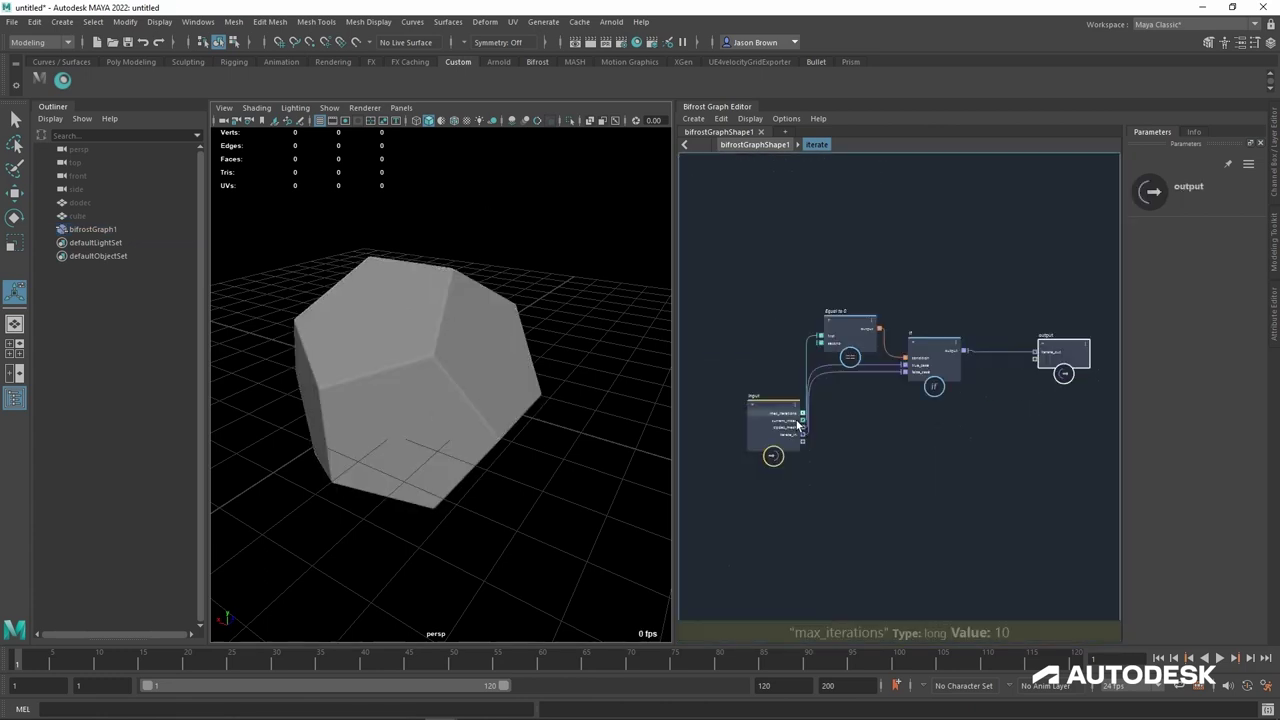
drag(792, 418, 793, 362)
alt+middle_drag(860, 423, 810, 426)
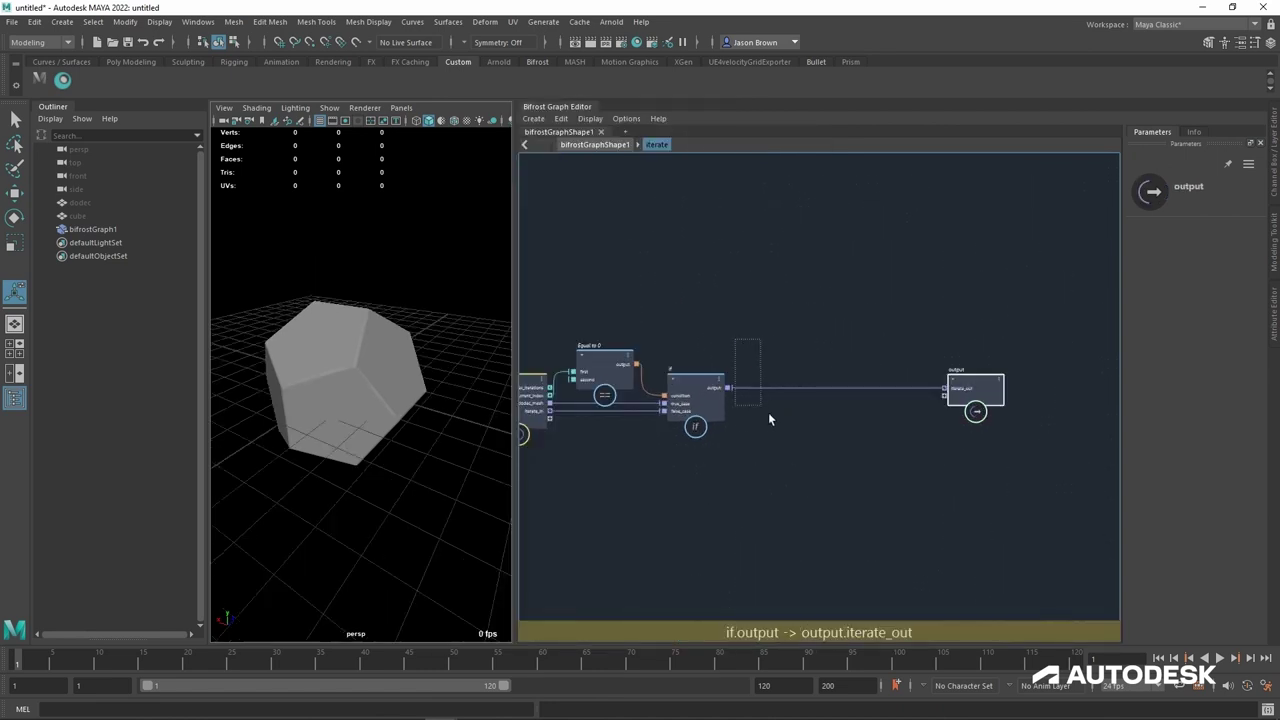
drag(769, 419, 944, 476)
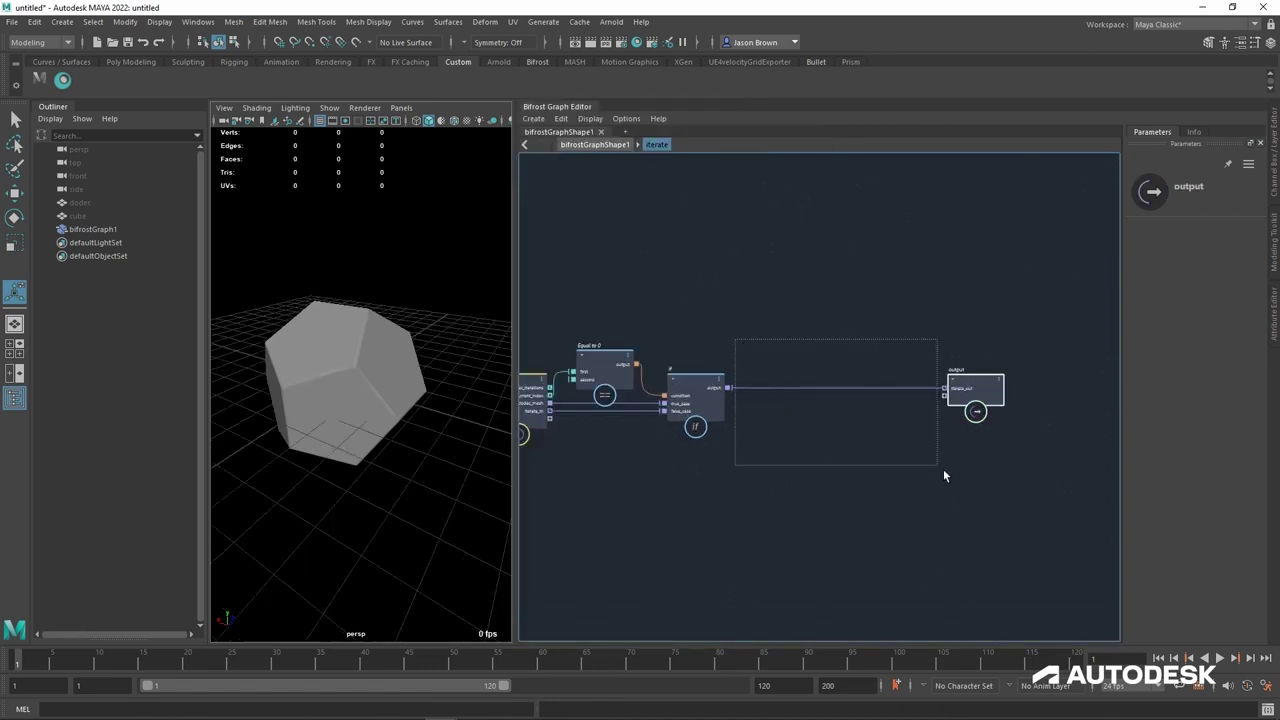
Step: Add a scatter_points node that takes the if node's output as its geometry, and set its amount to 4
click(700, 392)
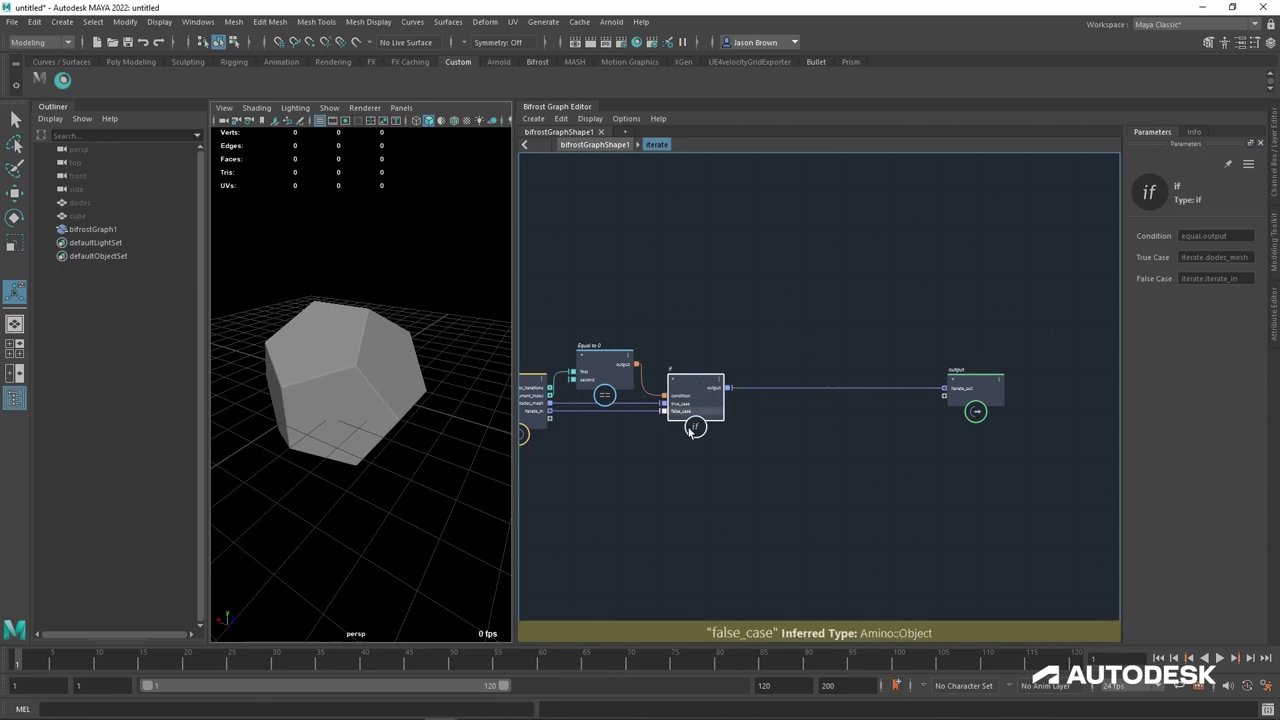
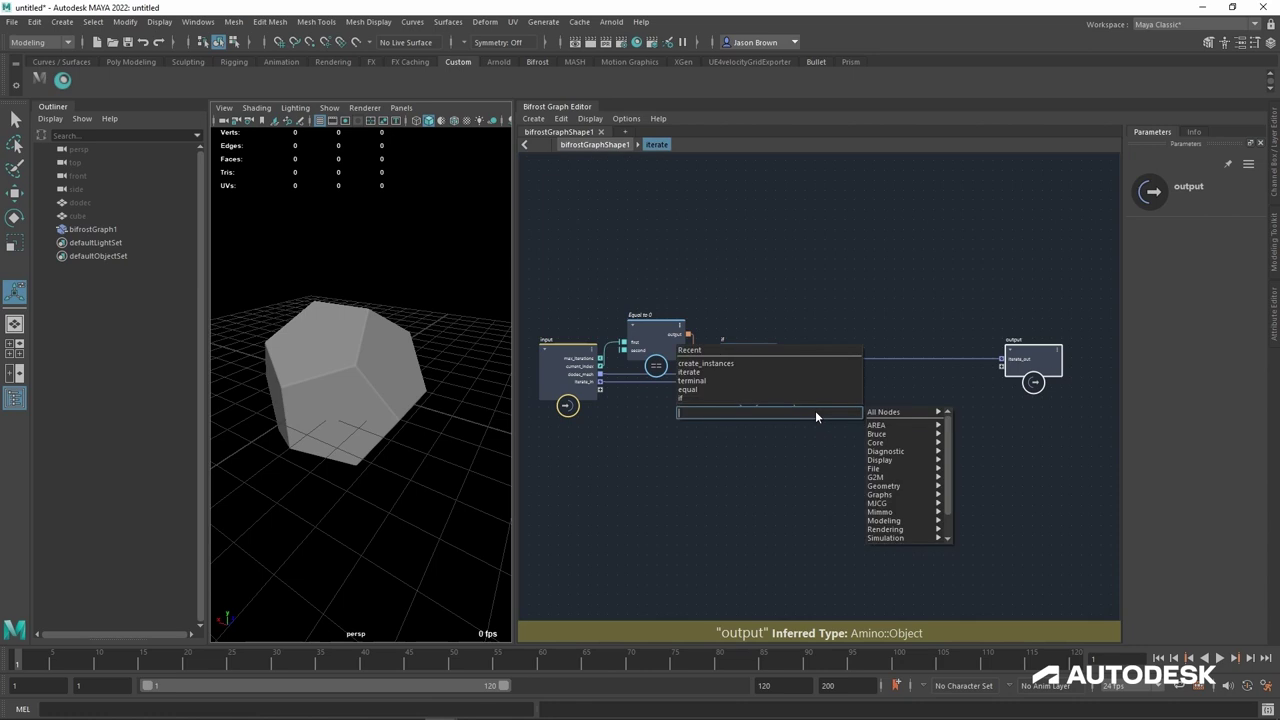
text(scatter)
key(Down)
key(Down)
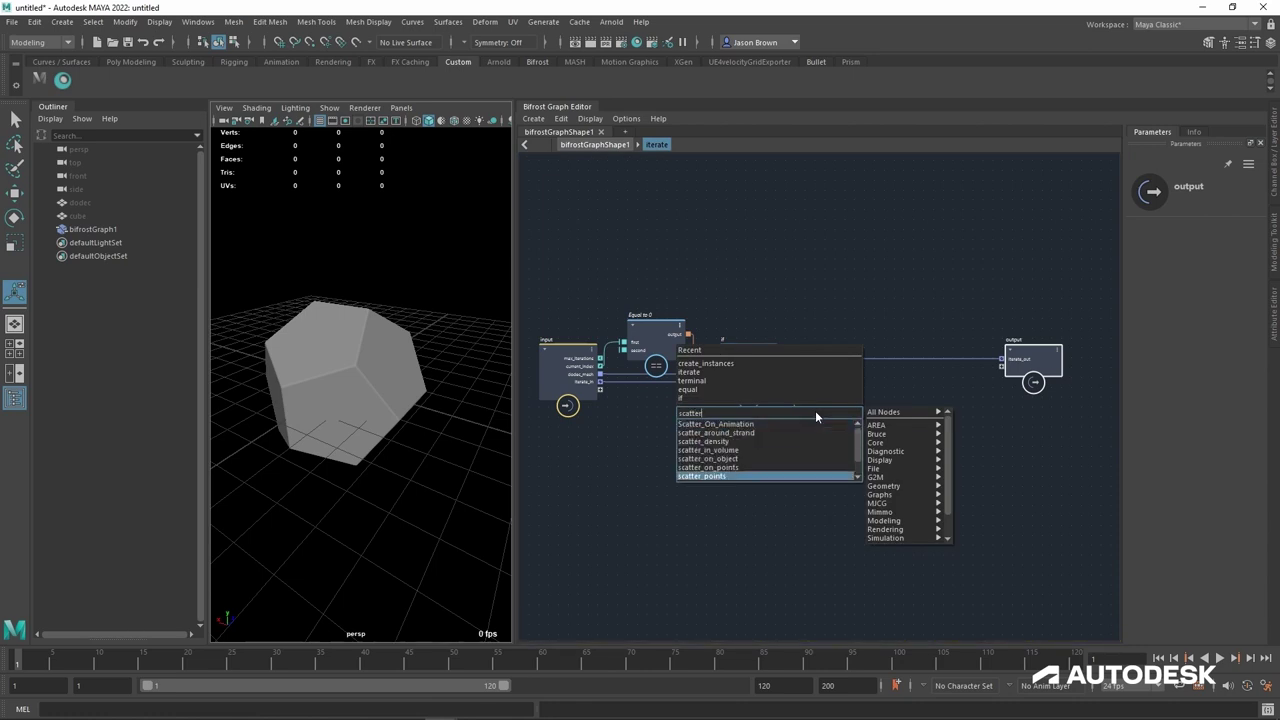
key(Return)
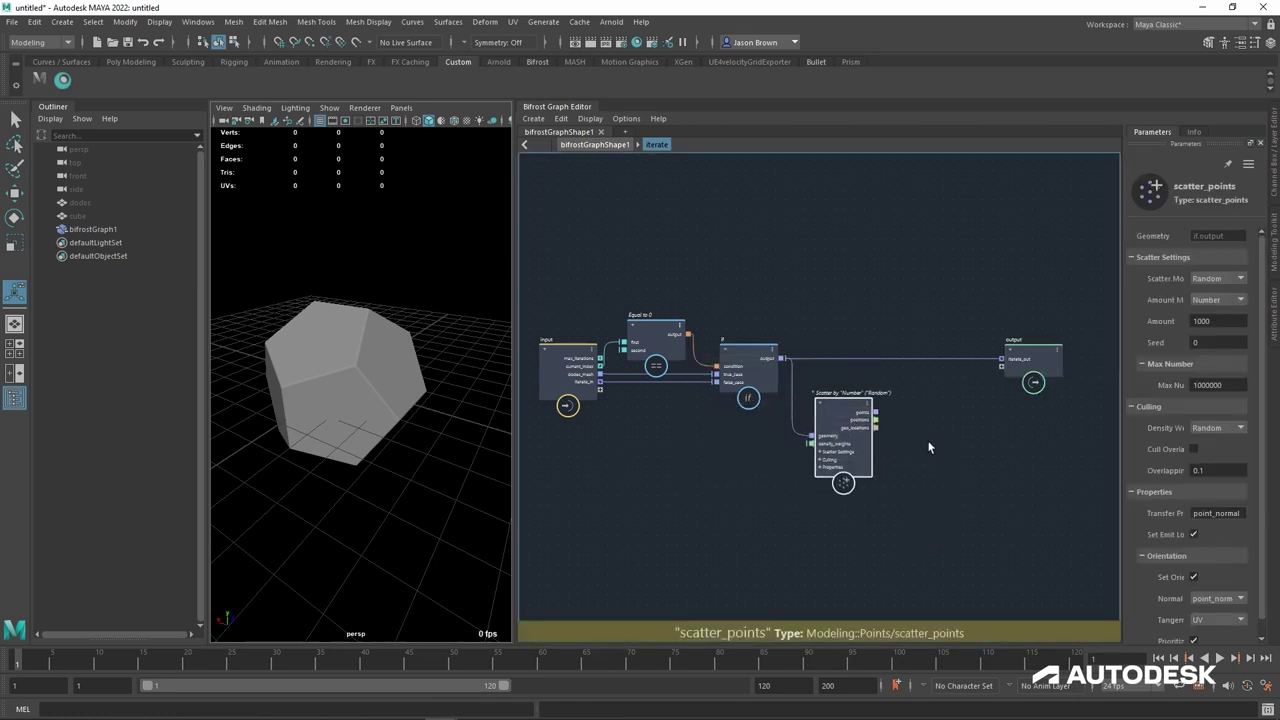
alt+middle_drag(922, 441, 911, 445)
alt+right_drag(911, 445, 919, 432)
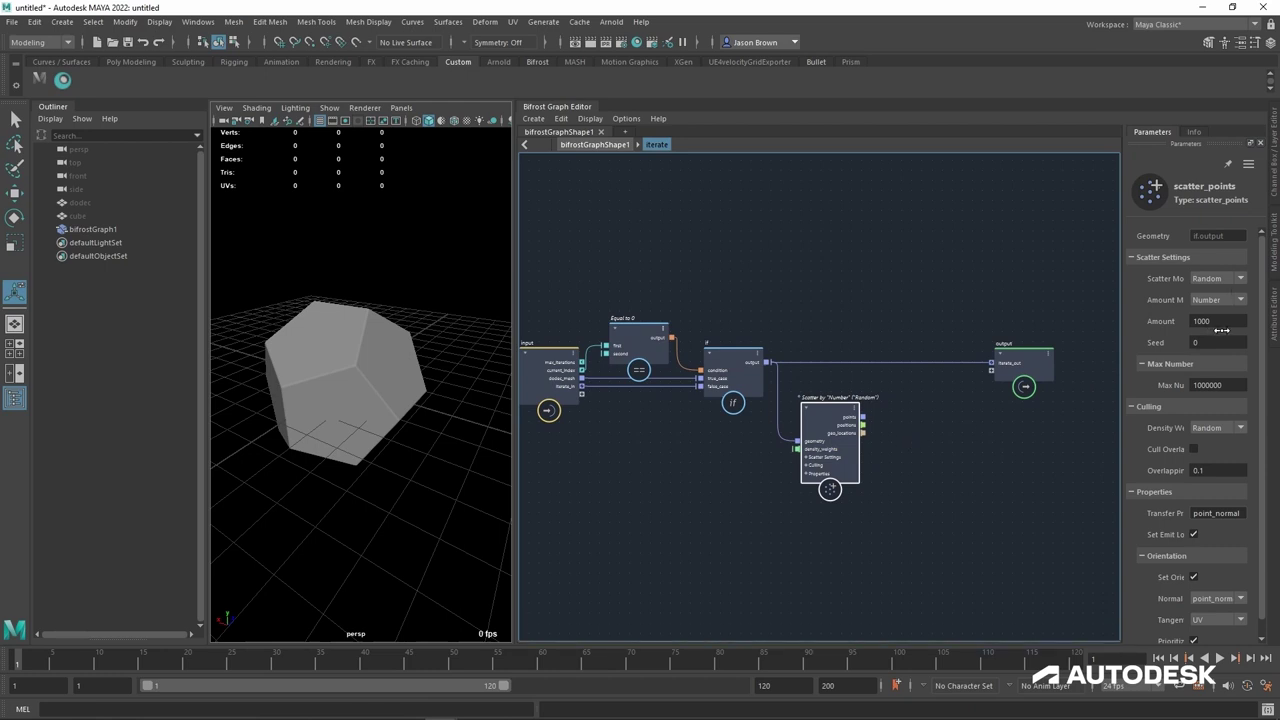
click(1222, 330)
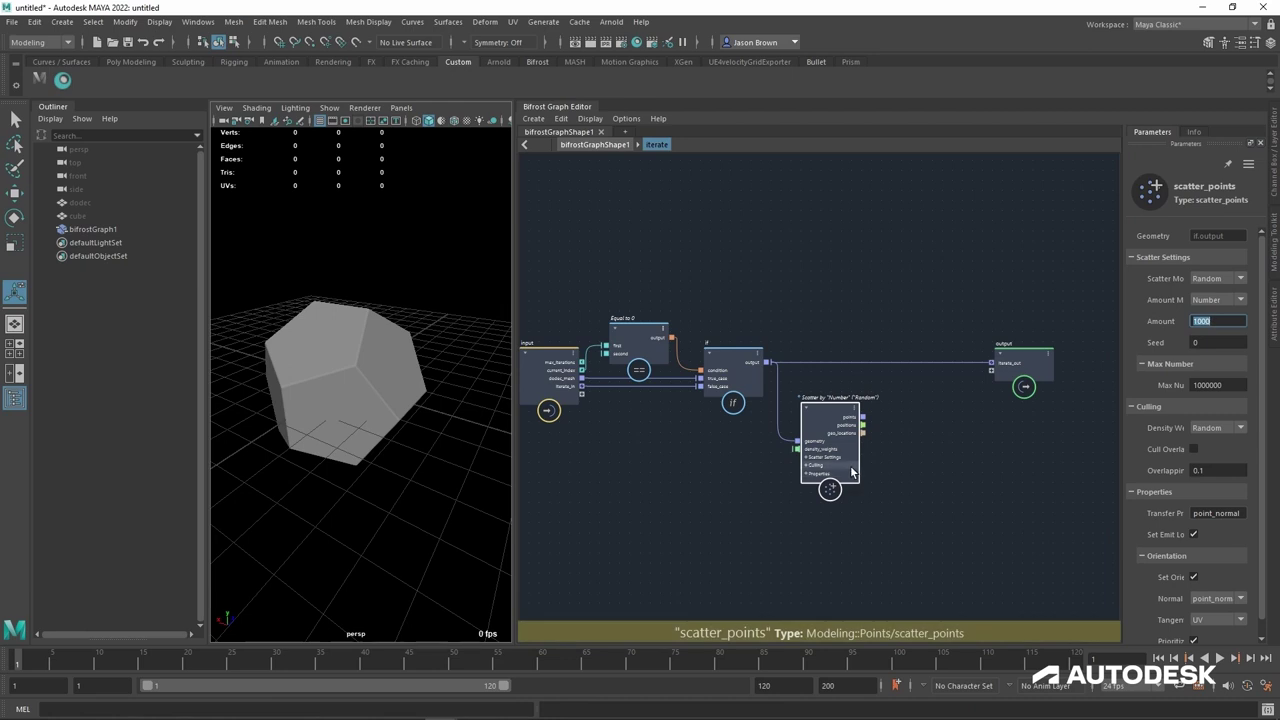
text(4)
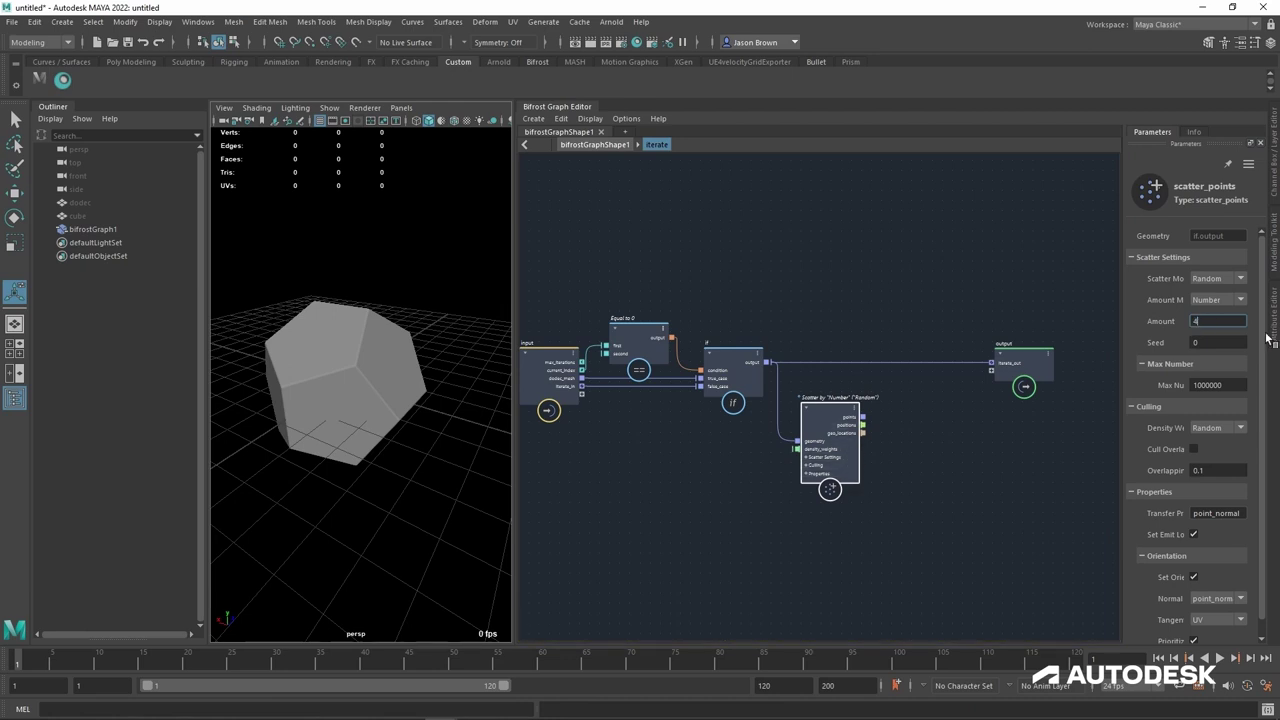
Step: Add a create_instances node between the scatter_points node and the output node
alt+middle_drag(918, 341, 869, 343)
scroll(899, 342, up, 1)
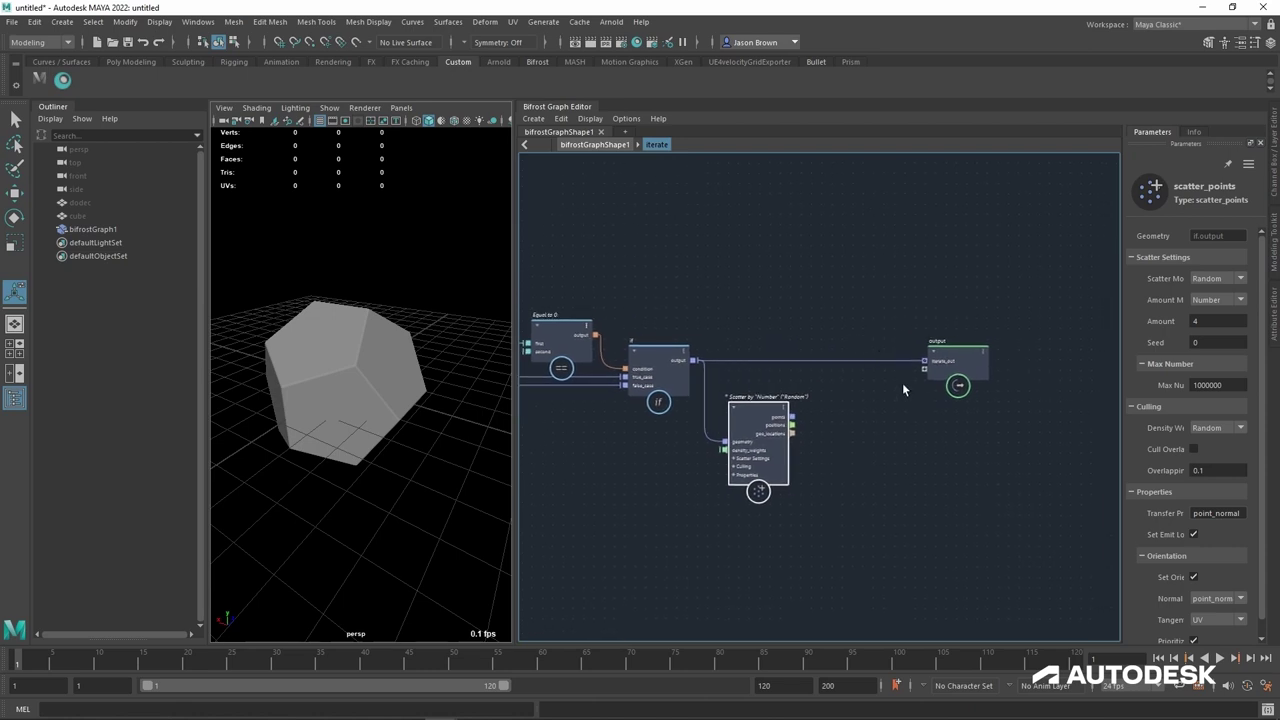
middle_drag(818, 410, 814, 383)
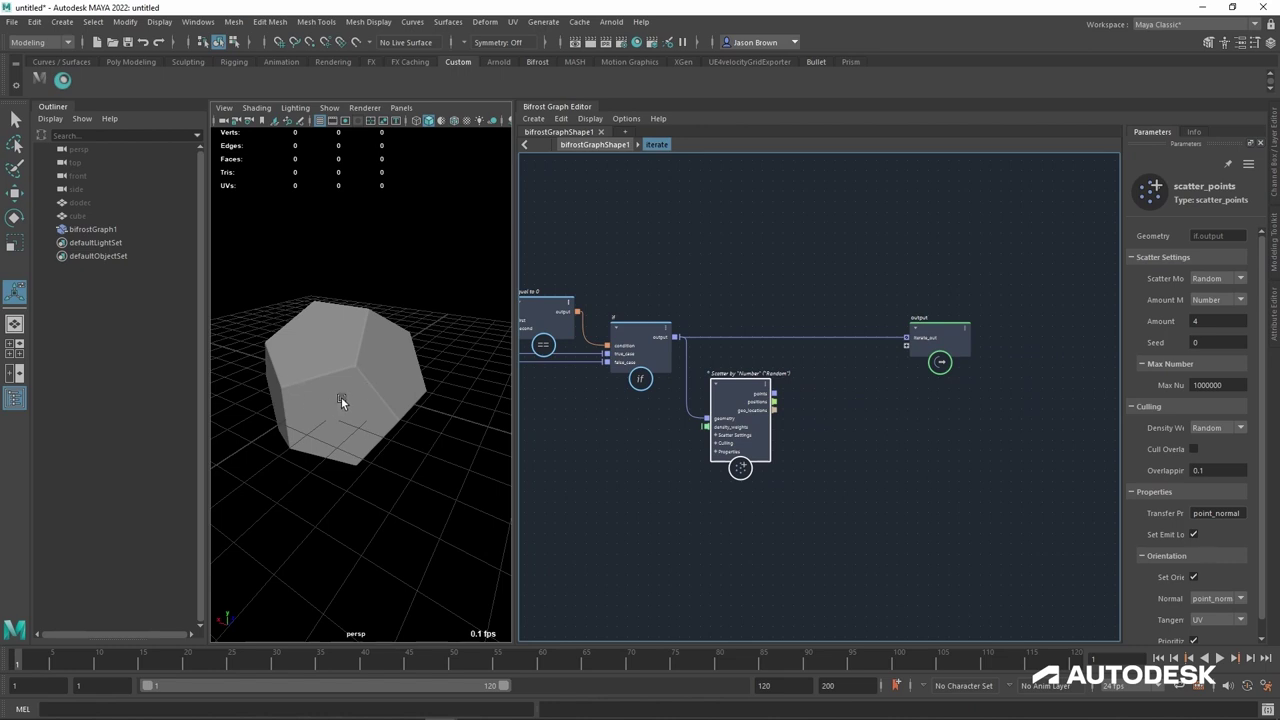
key(Tab)
text(int)
key(BackSpace)
text(stance)
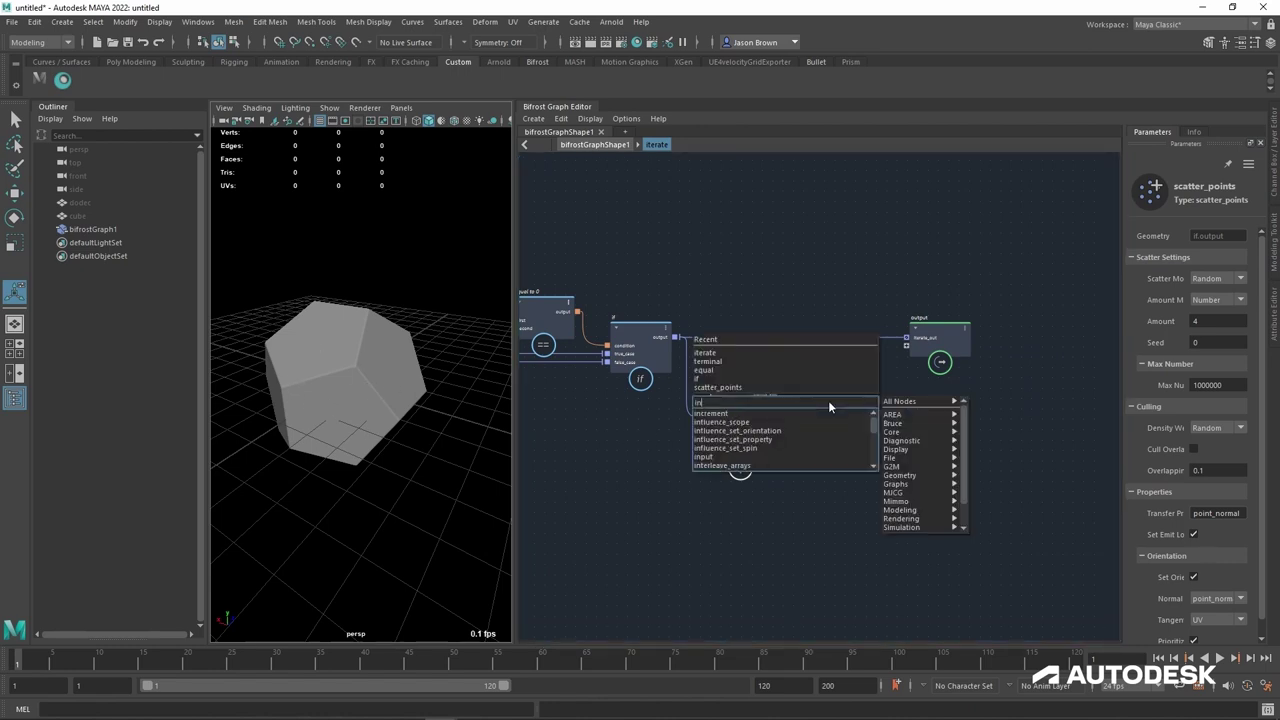
click(784, 440)
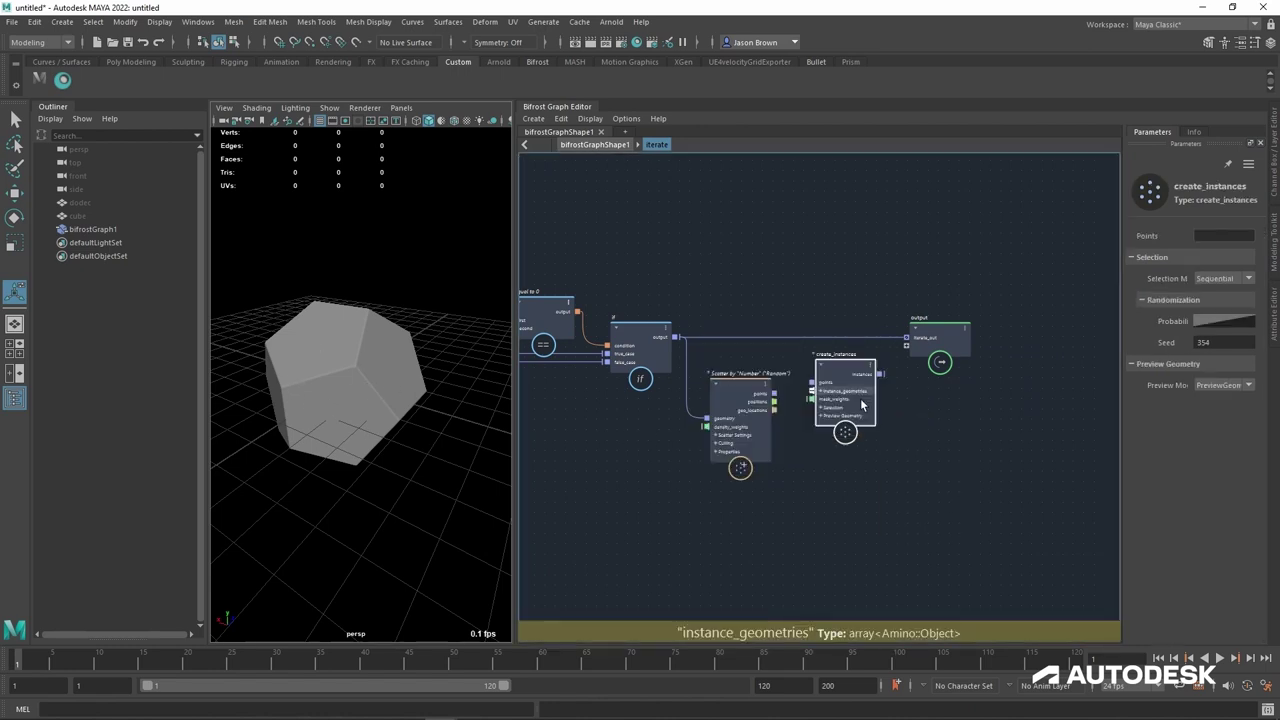
Step: Connect the scattered points to create_instances' points input and the if node's output to its instance_geometries
middle_drag(728, 350, 731, 347)
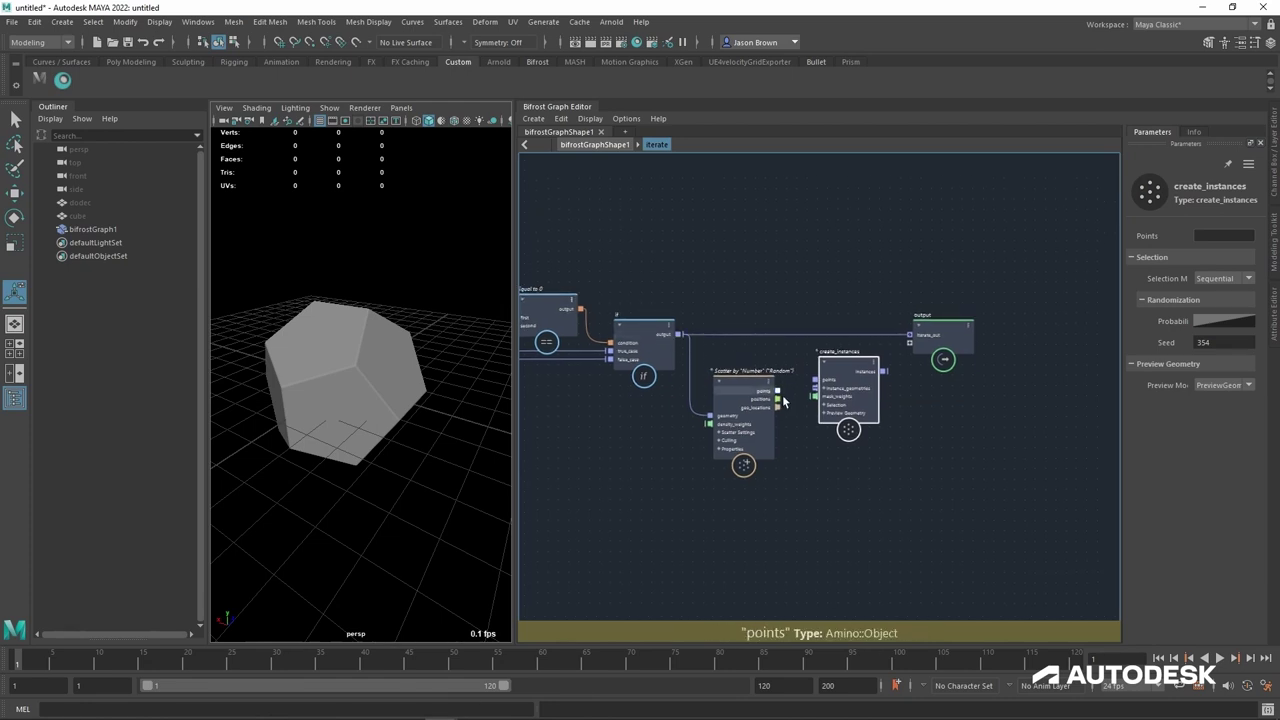
drag(816, 391, 849, 371)
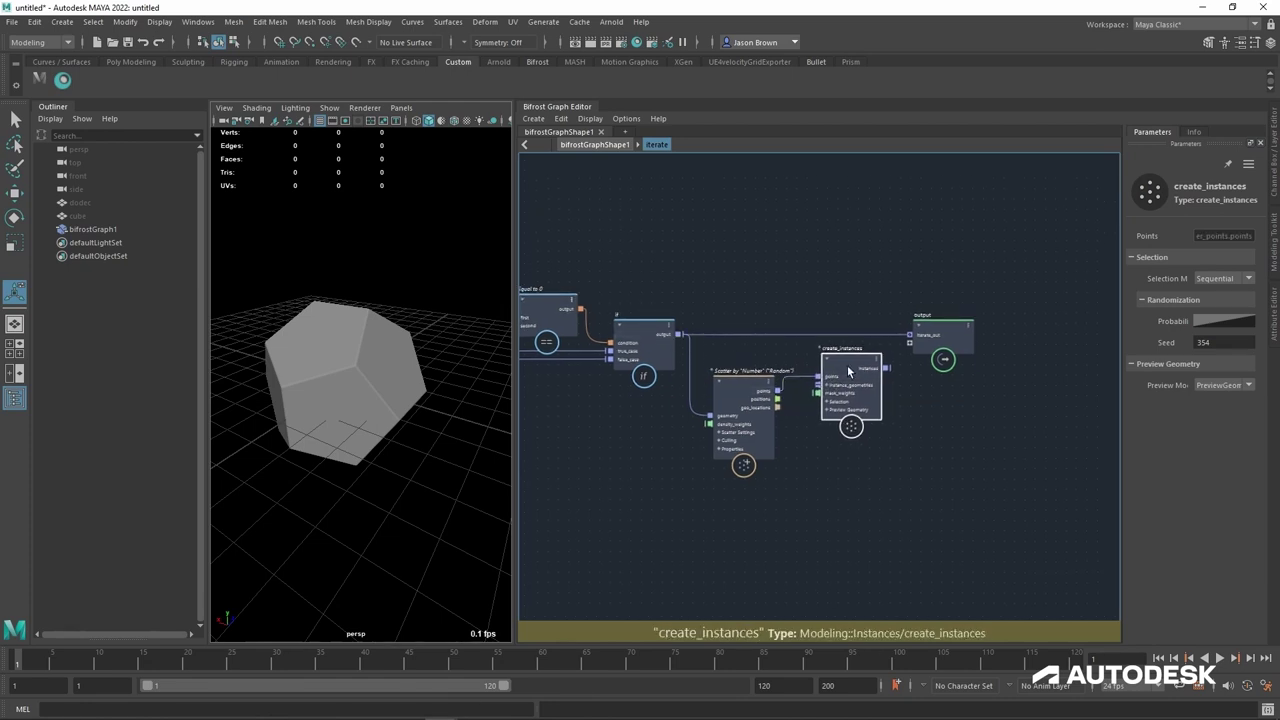
drag(701, 338, 819, 385)
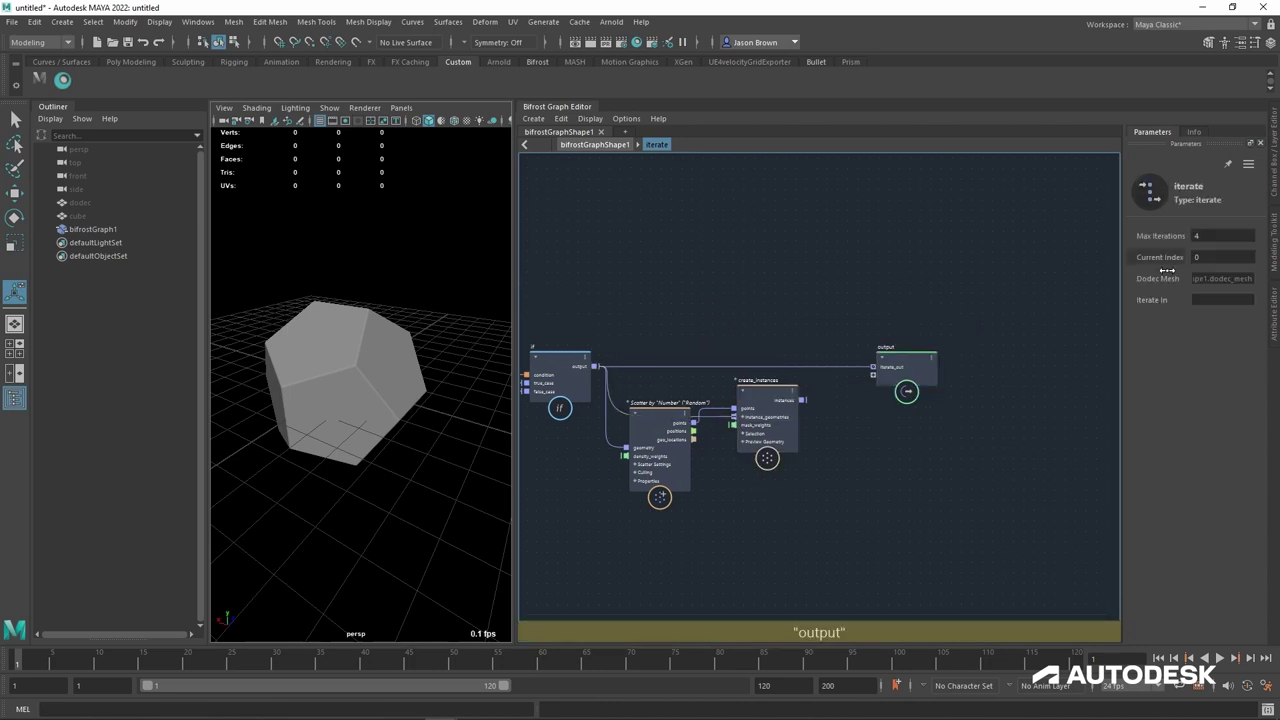
Step: Set the iterate compound's Max Iterations to 1 and connect create_instances' instances output to iterate_out on the output node
double_click(1215, 239)
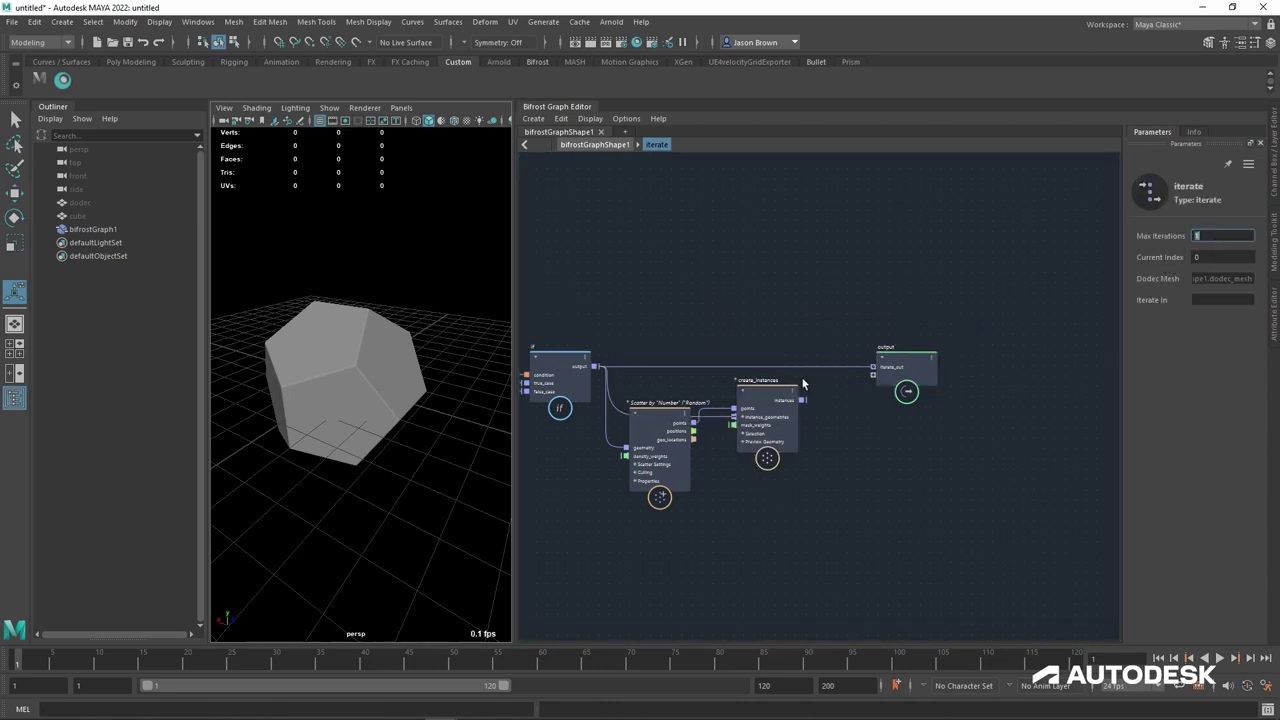
drag(801, 400, 875, 388)
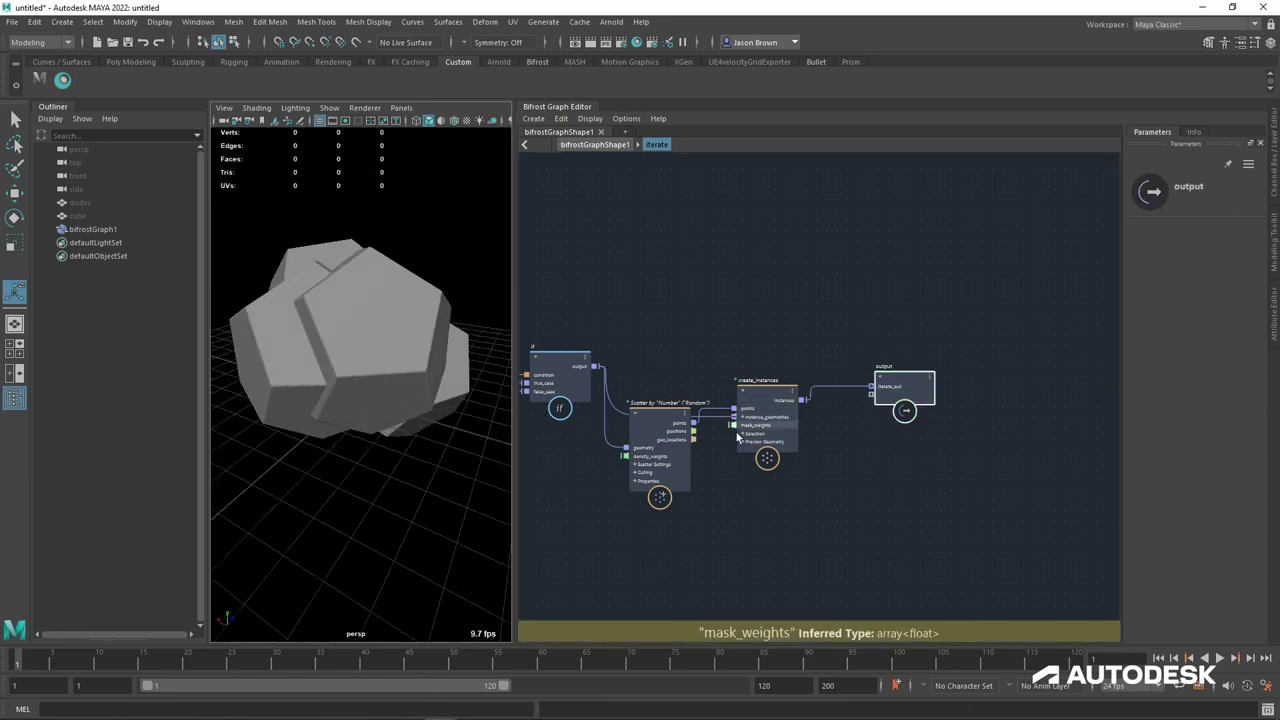
Step: Move the create_instances node above the scatter_points node and move the output node farther away to leave space between them
drag(767, 391, 773, 347)
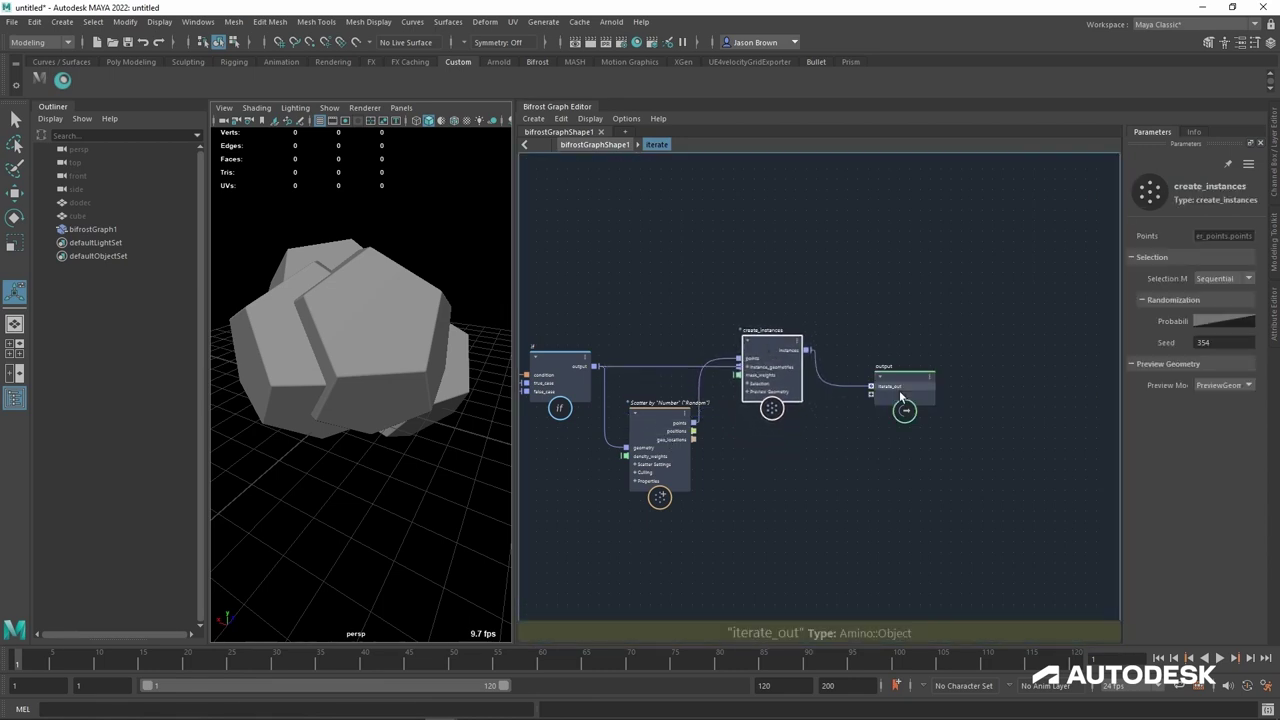
drag(899, 390, 981, 355)
middle_drag(981, 355, 1009, 351)
middle_drag(855, 357, 915, 347)
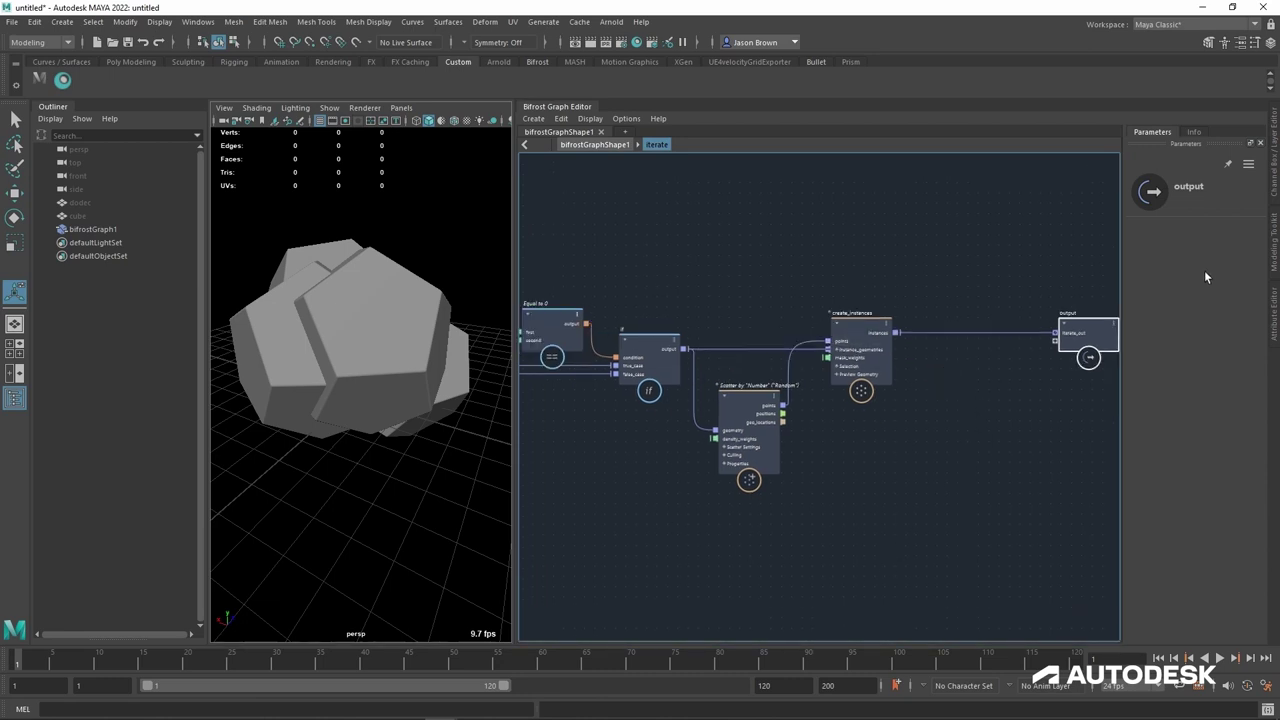
Step: Test the iterate compound with a higher Max Iterations value and return it to 1
click(806, 450)
click(1215, 240)
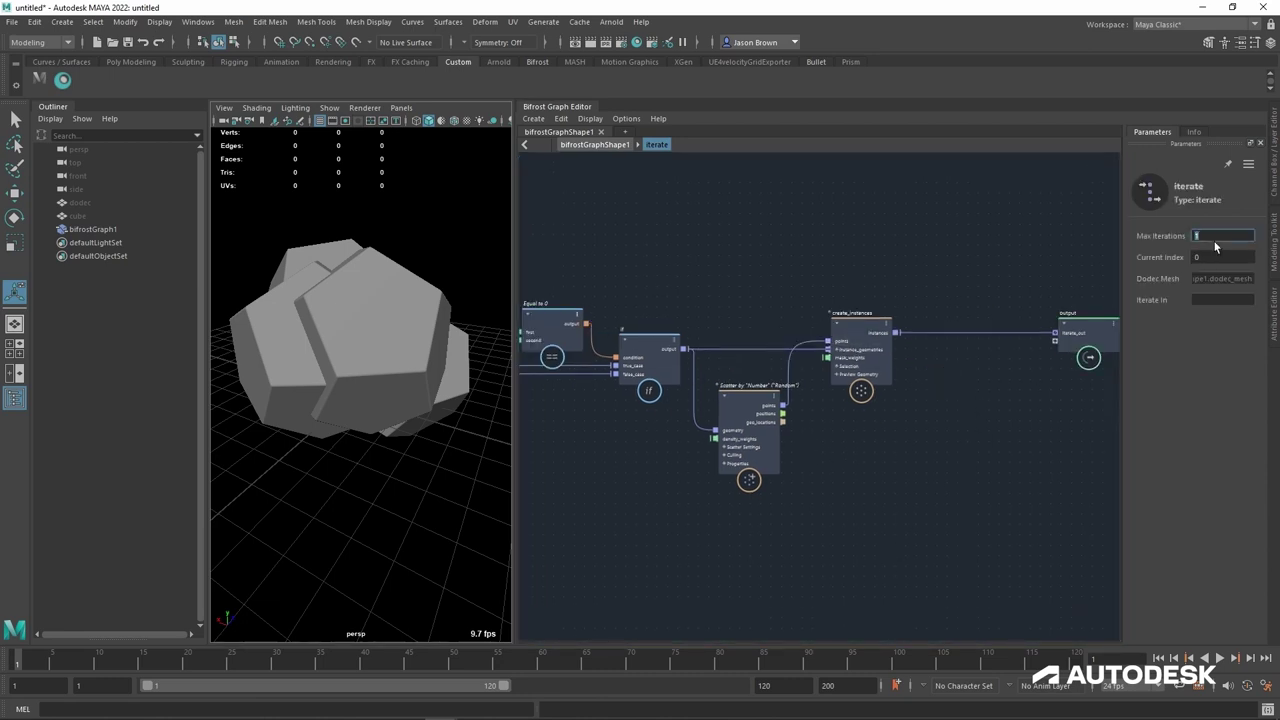
key(Return)
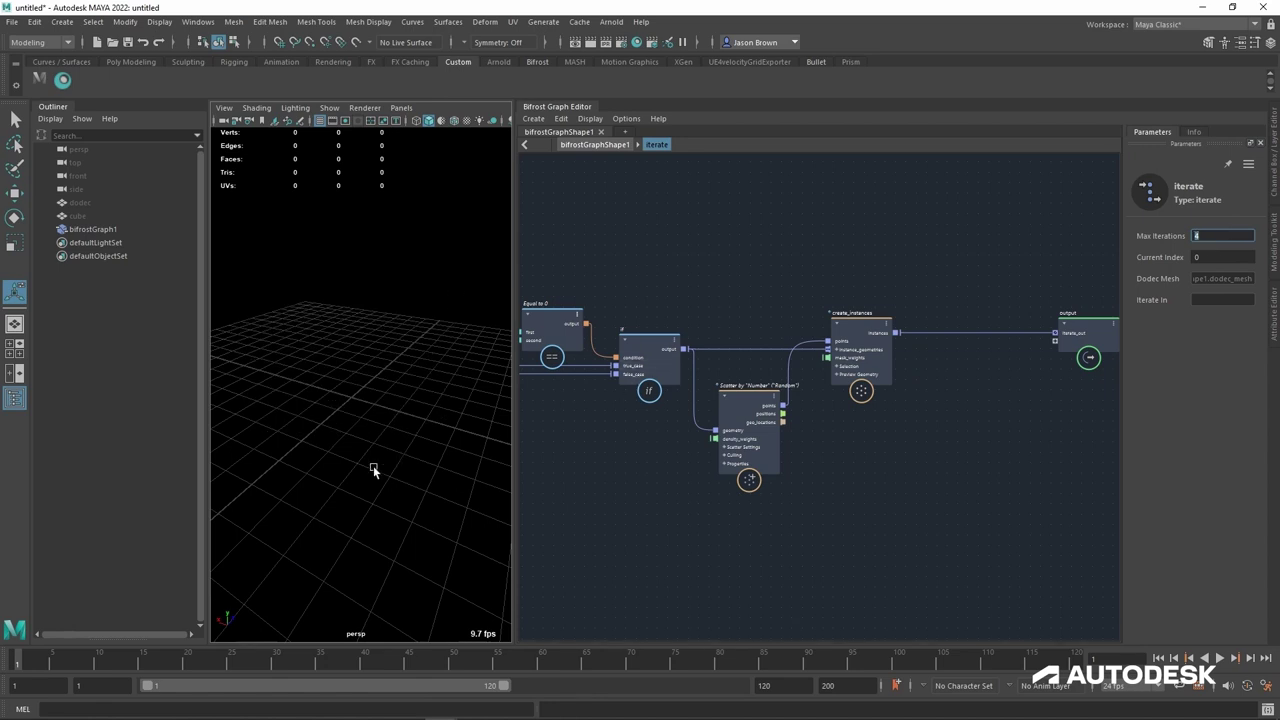
alt+drag(333, 435, 300, 440)
text(1)
key(Return)
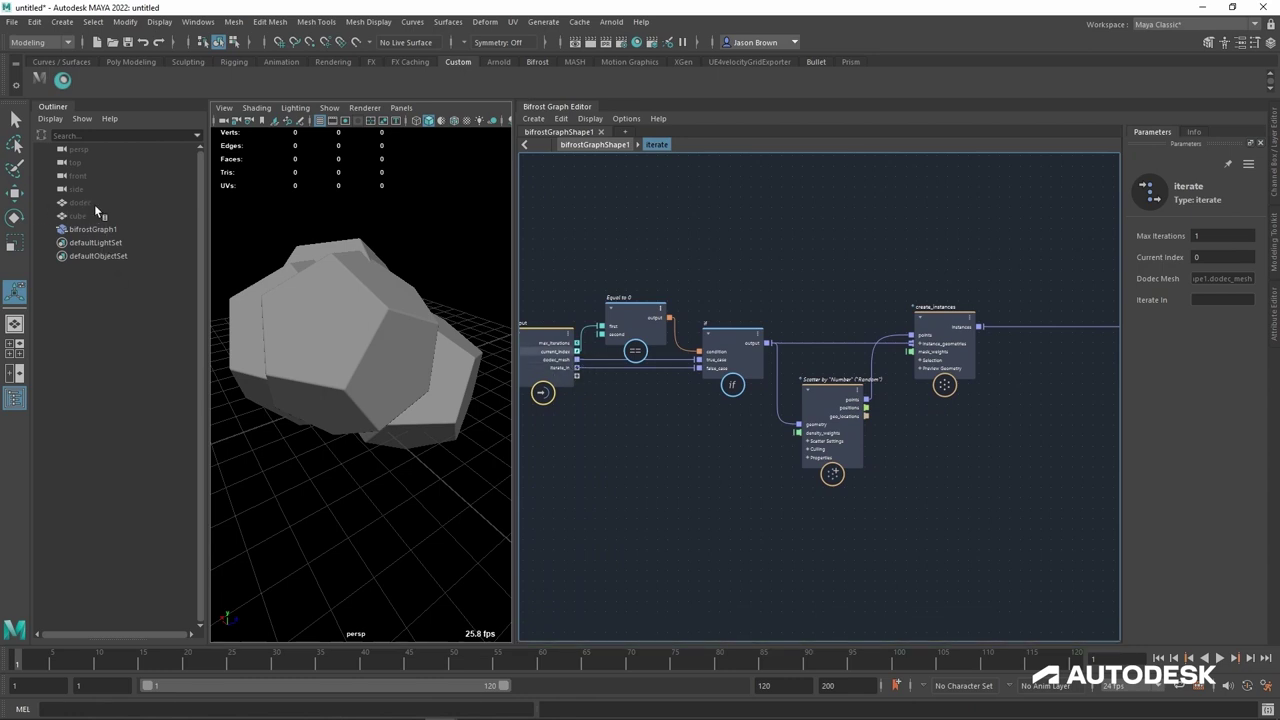
Step: Add a watchpoint on the connection between create_instances and output, inspect the instance data's properties, and remove the watchpoint
alt+middle_drag(961, 393, 884, 392)
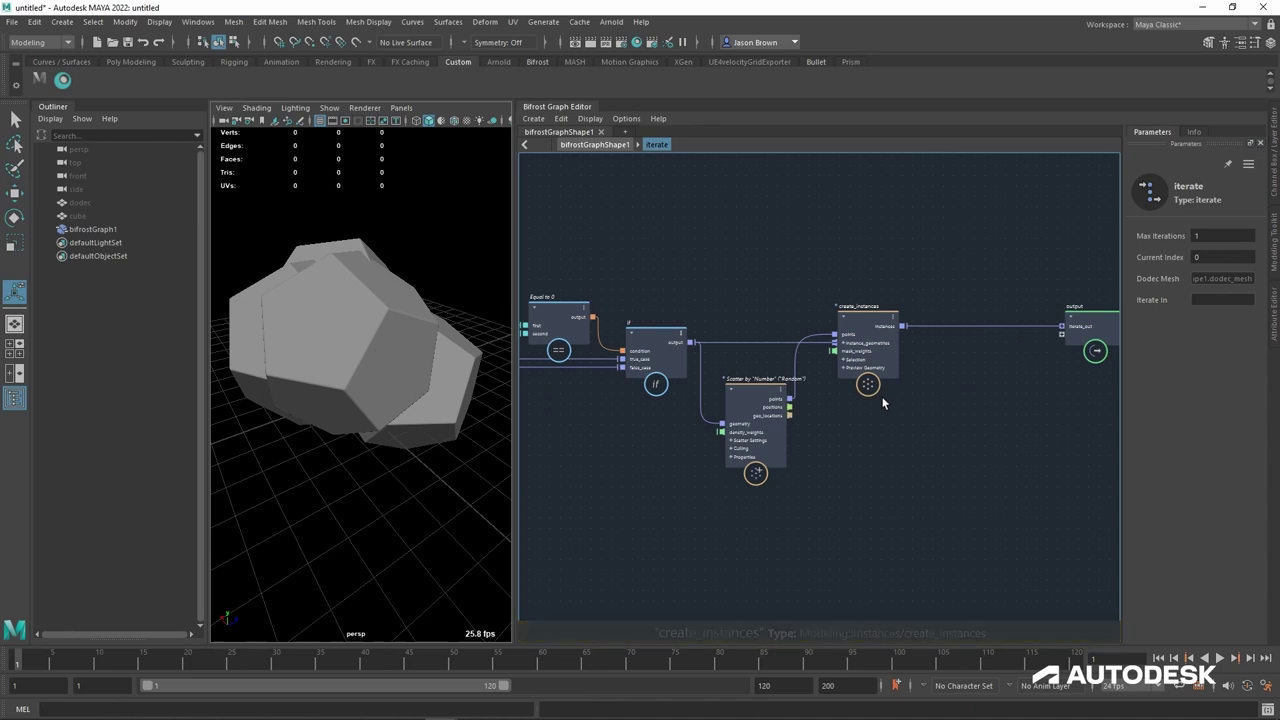
double_click(976, 331)
scroll(1000, 371, up, 4)
alt+middle_drag(1000, 371, 877, 365)
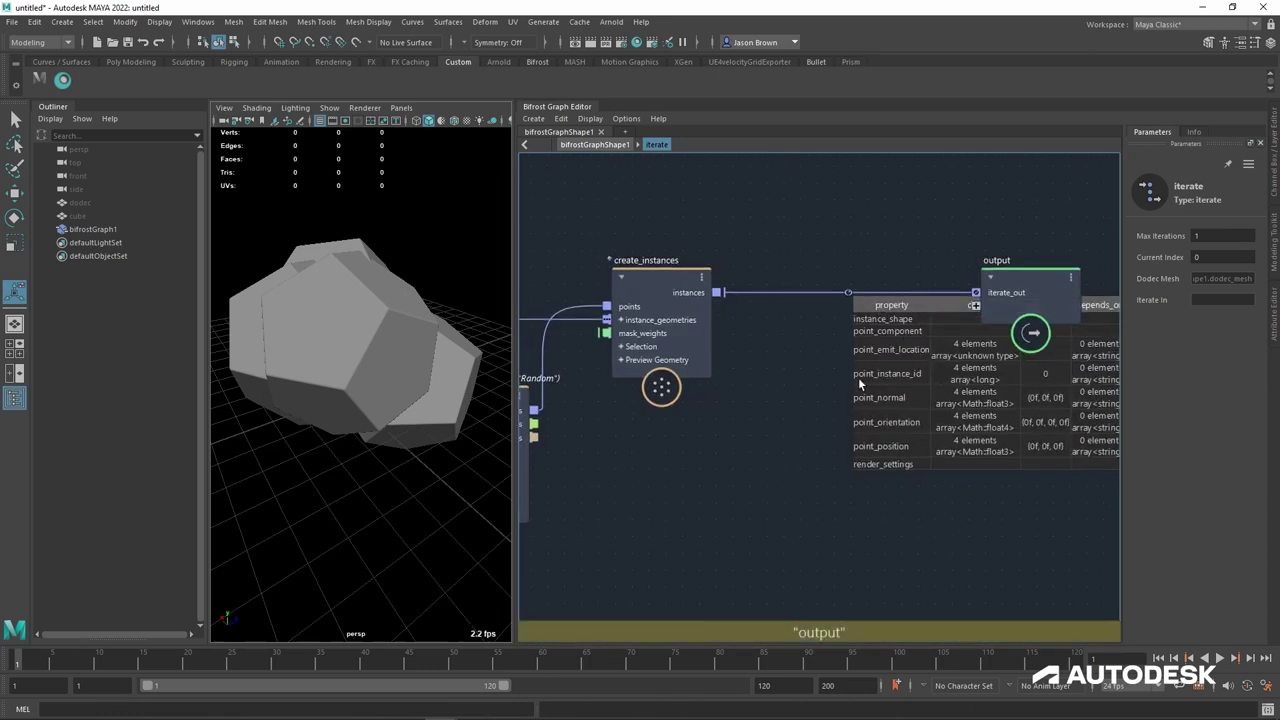
alt+middle_drag(805, 379, 972, 372)
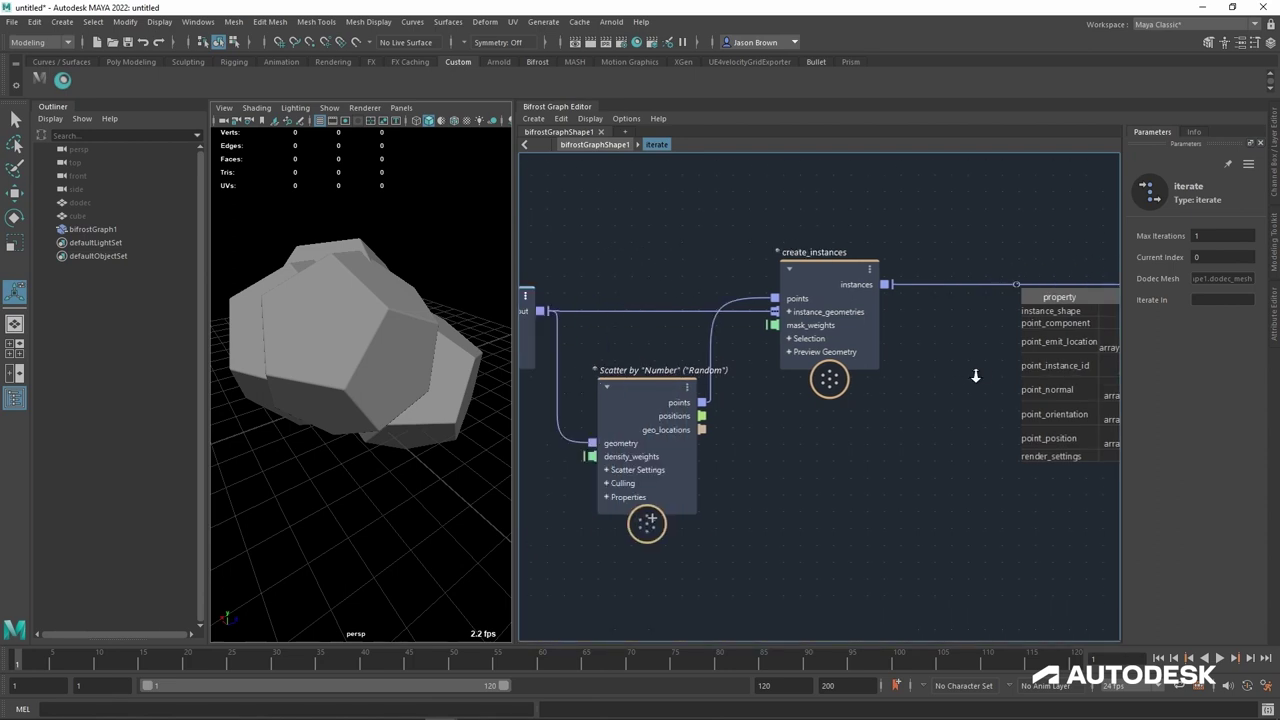
scroll(972, 373, down, 1)
alt+middle_drag(639, 444, 544, 444)
middle_drag(944, 366, 861, 386)
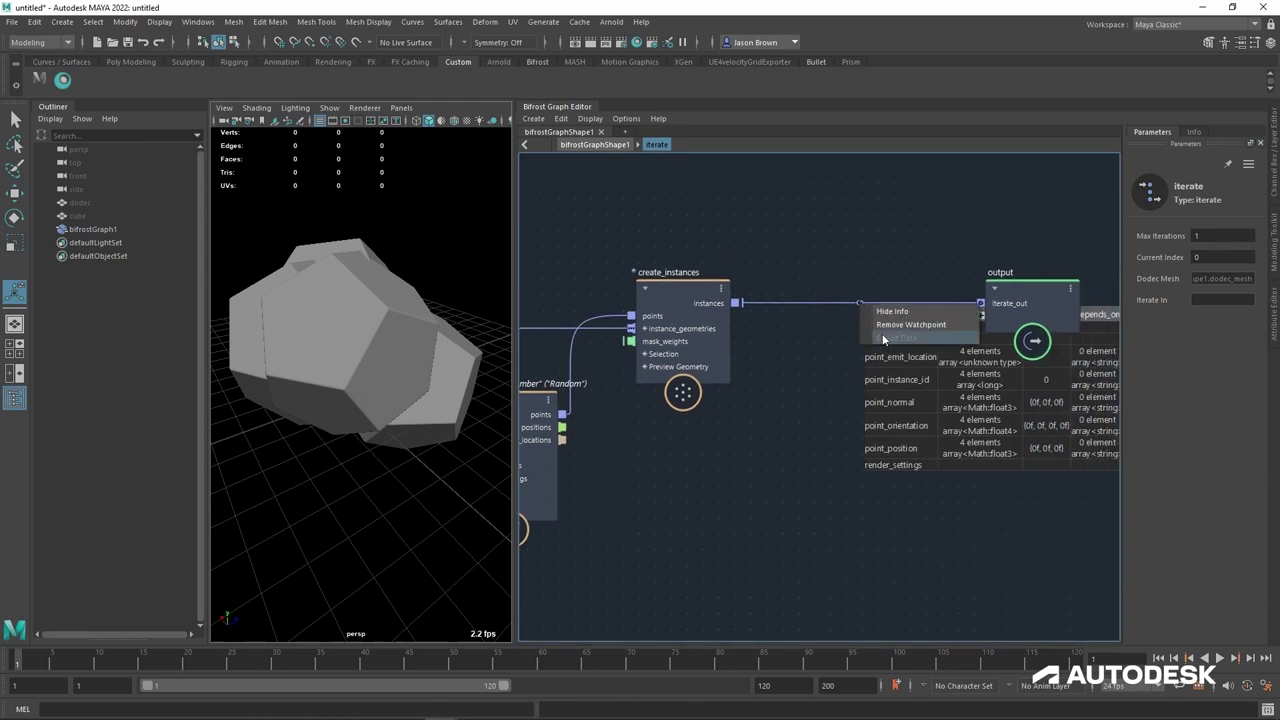
scroll(860, 391, down, 3)
Step: Insert a bake_instanced_geometry node on the connection between create_instances and output, routing its merged_meshes to iterate_out
drag(958, 365, 1034, 367)
click(834, 331)
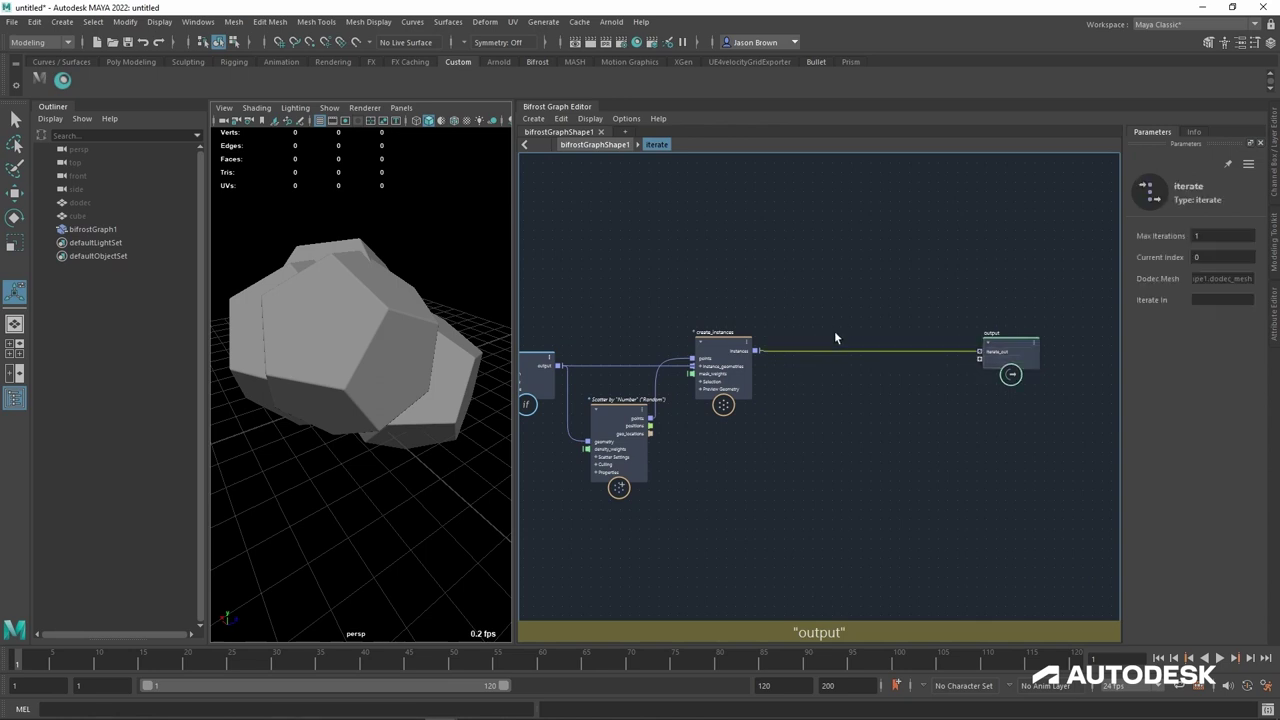
key(Tab)
text(bak)
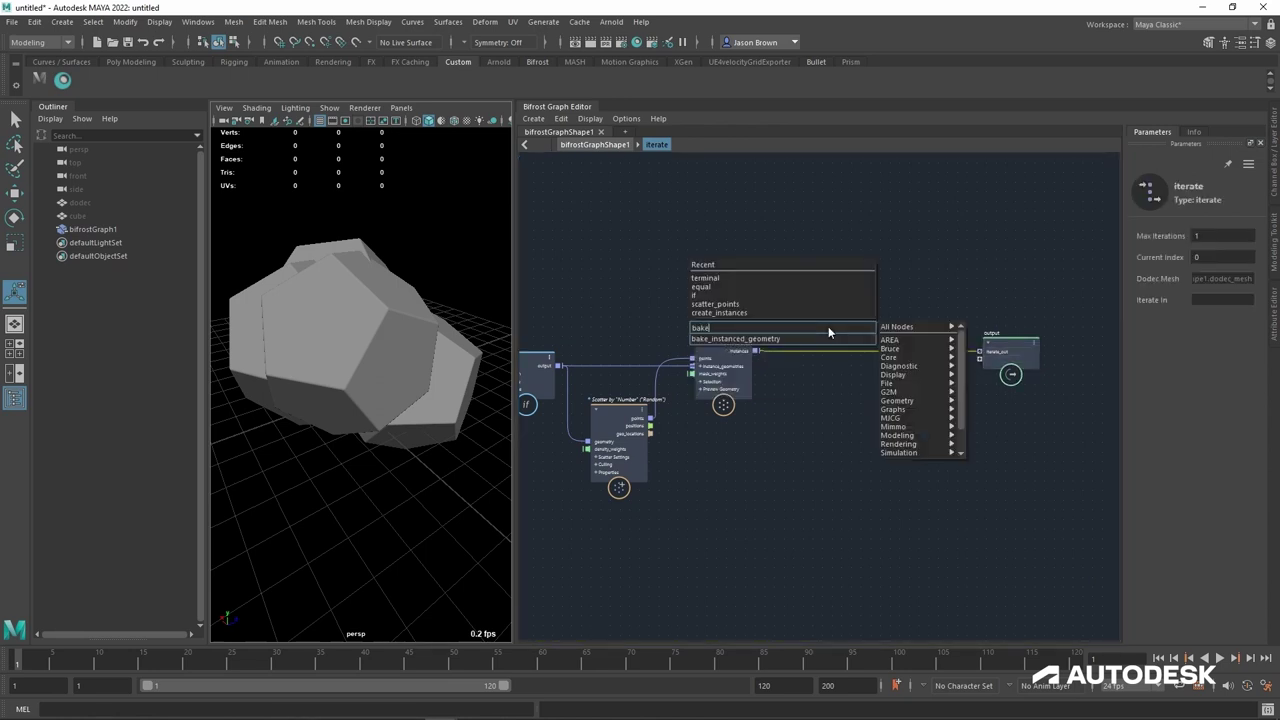
key(Down)
key(Return)
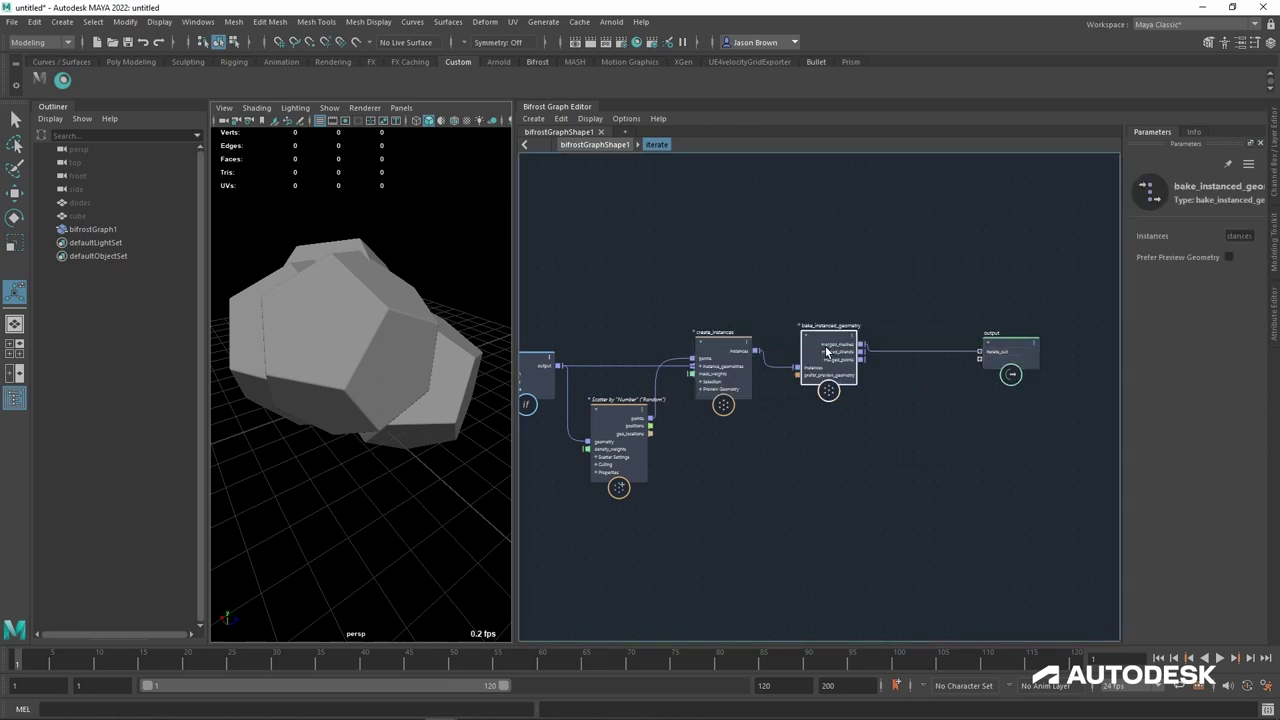
Step: Check the iterate compound at Max Iterations 1 and examine the baked dodecahedron instances from several sides
click(1215, 236)
text(2)
key(Return)
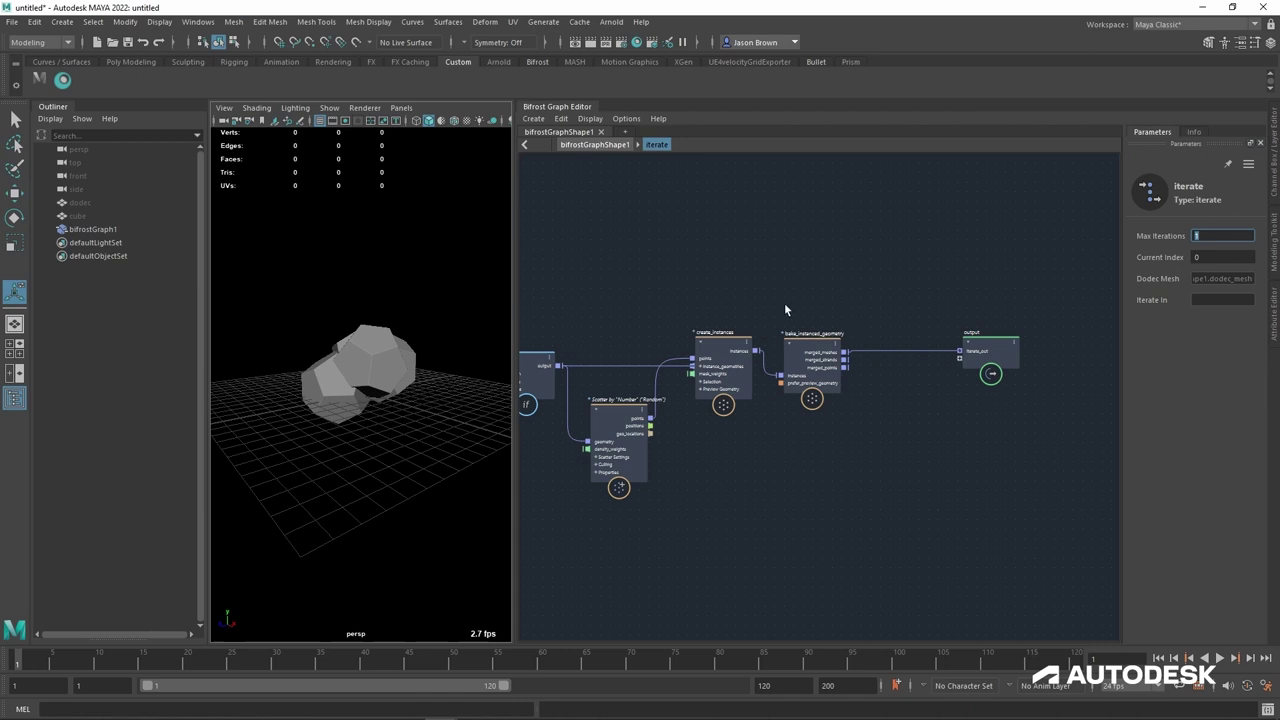
alt+middle_drag(788, 301, 869, 308)
scroll(869, 308, down, 1)
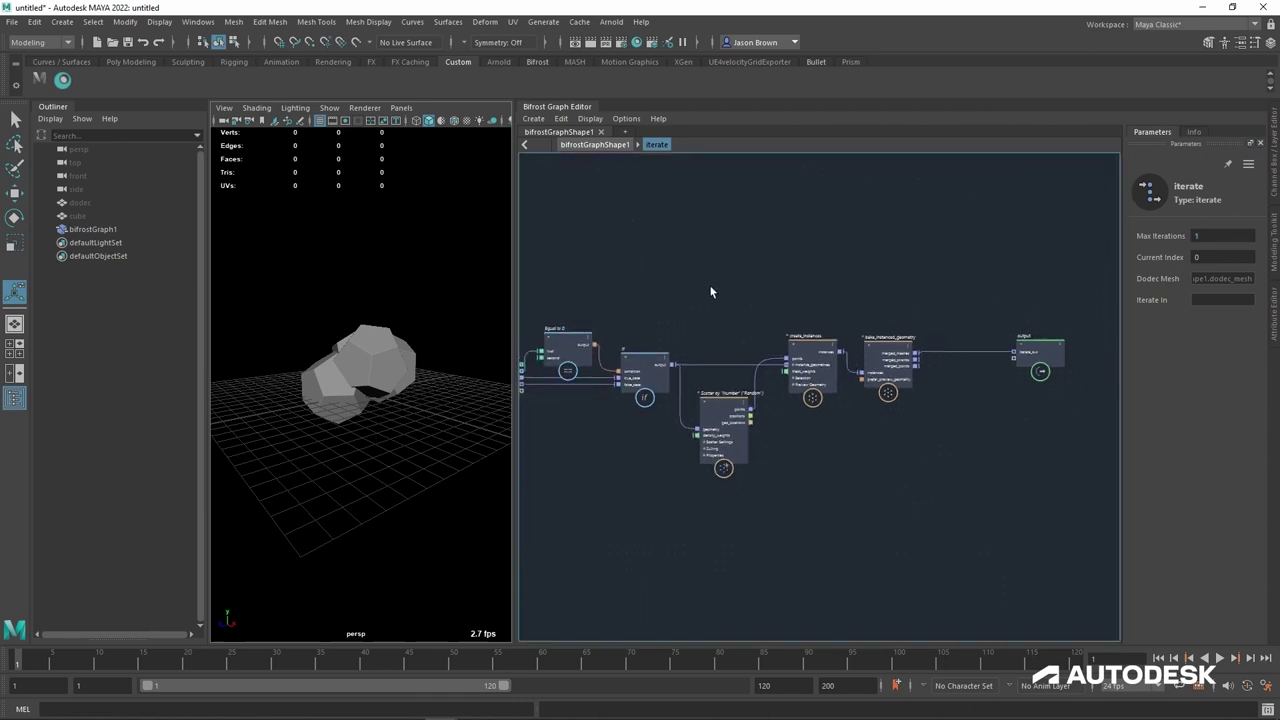
alt+drag(329, 366, 404, 382)
alt+middle_drag(404, 383, 466, 368)
alt+right_drag(466, 368, 518, 370)
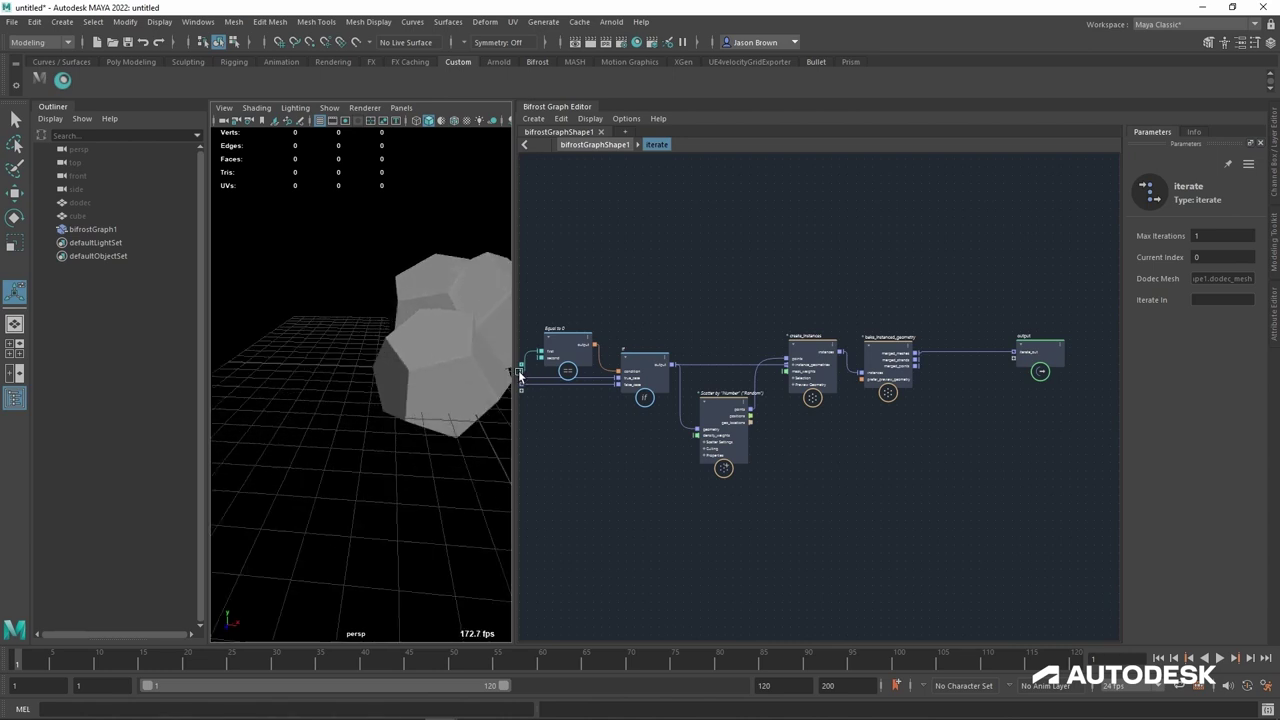
alt+drag(518, 370, 357, 369)
alt+right_drag(357, 369, 312, 376)
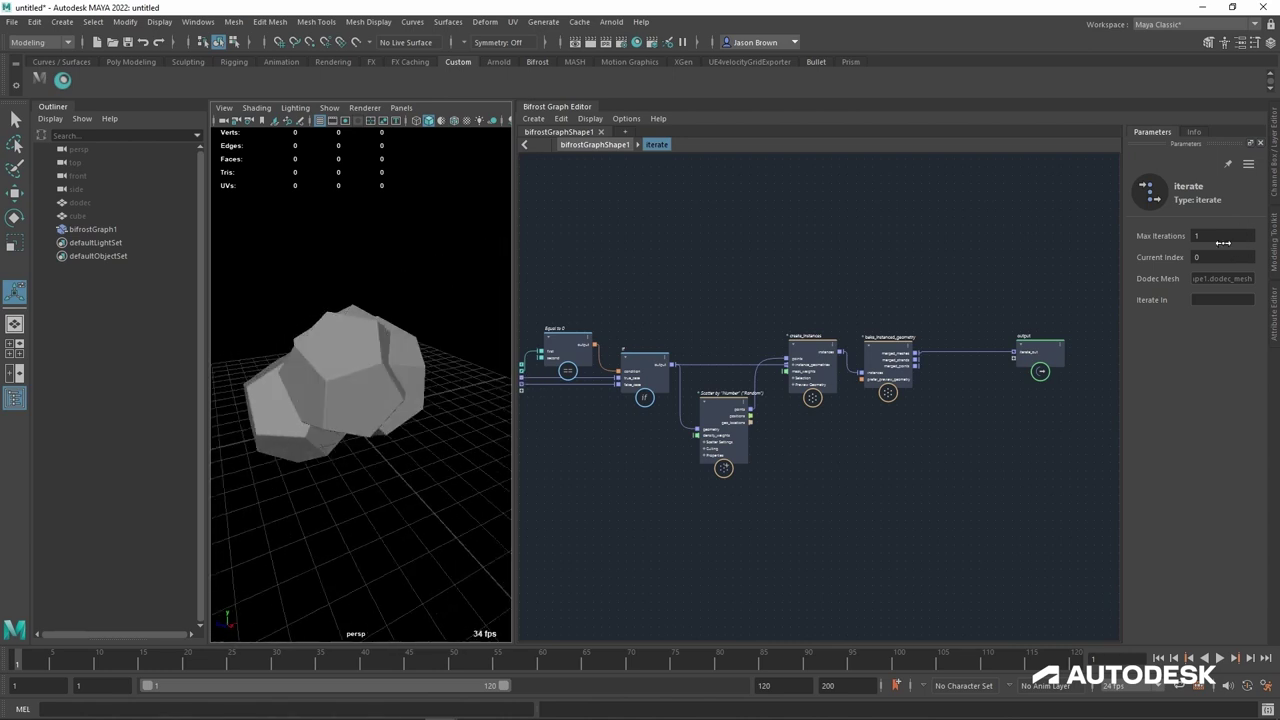
Step: Compare the result with Max Iterations at 0 and back at 1, viewing the generated geometry
text(0)
key(Return)
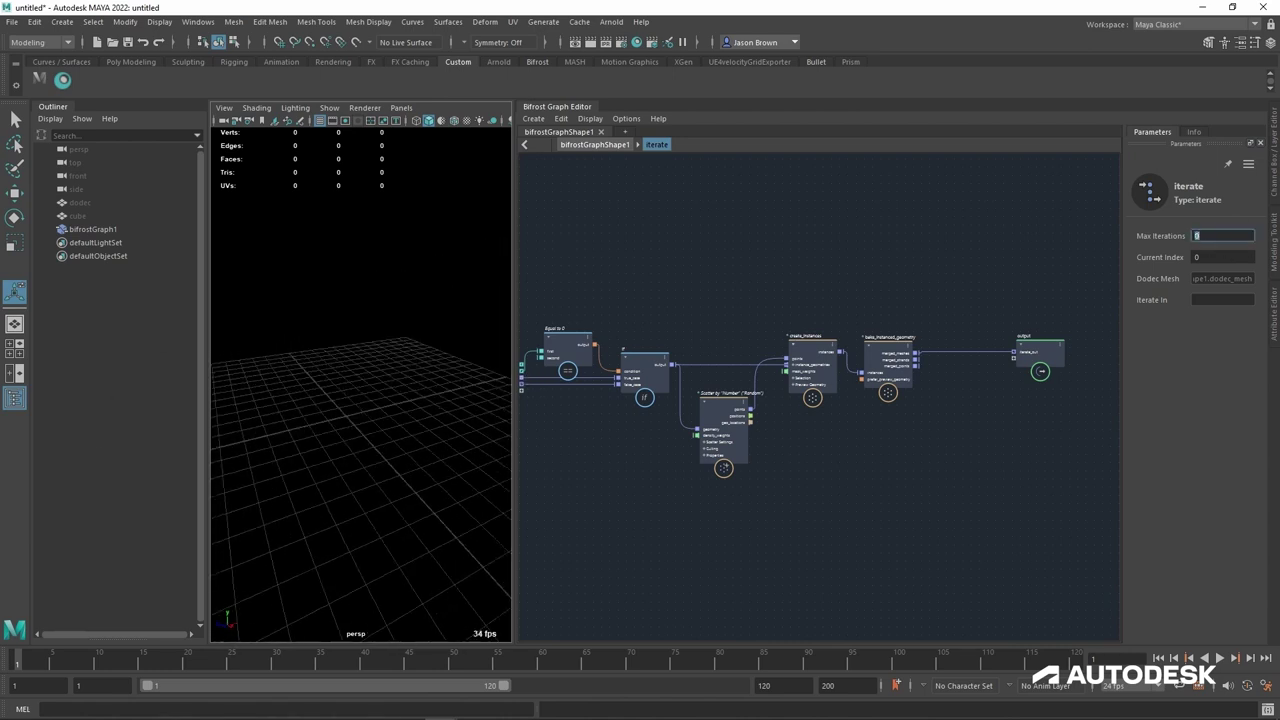
text(1)
key(Return)
alt+drag(294, 414, 431, 411)
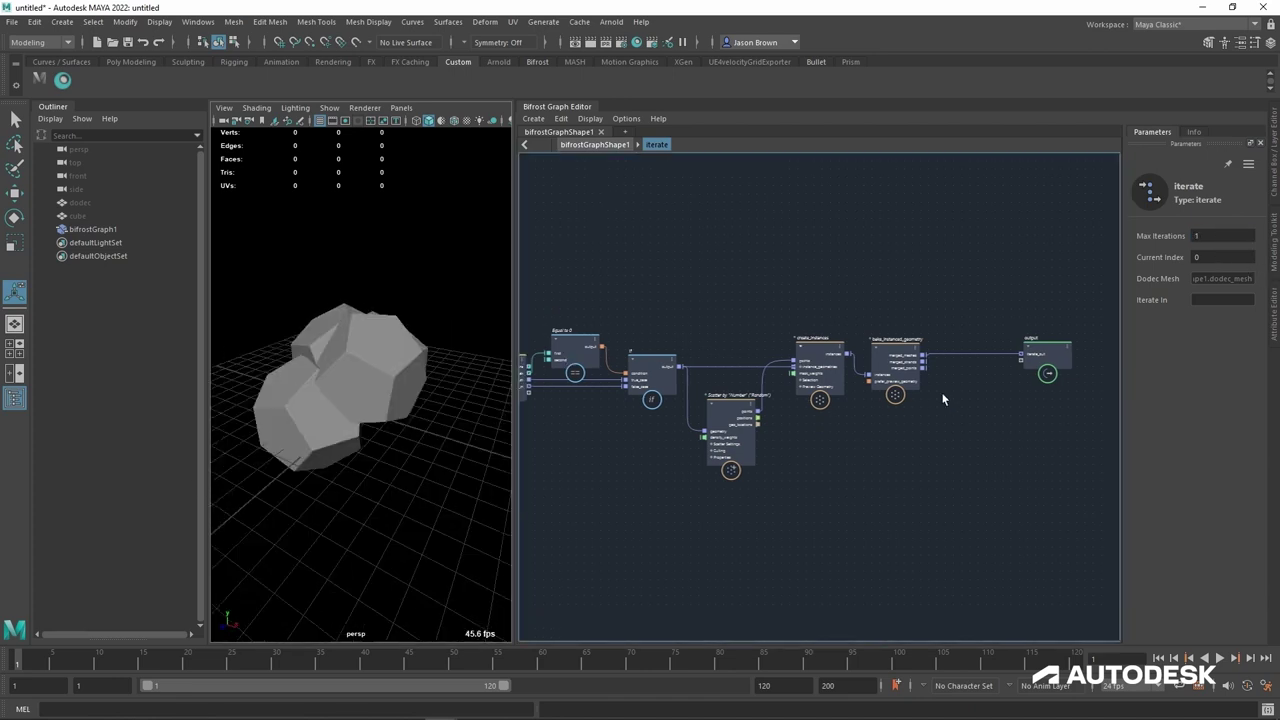
Step: Test Max Iterations at 2 and 3, examine the generated geometry from different angles, and reset the value to 1
double_click(1196, 238)
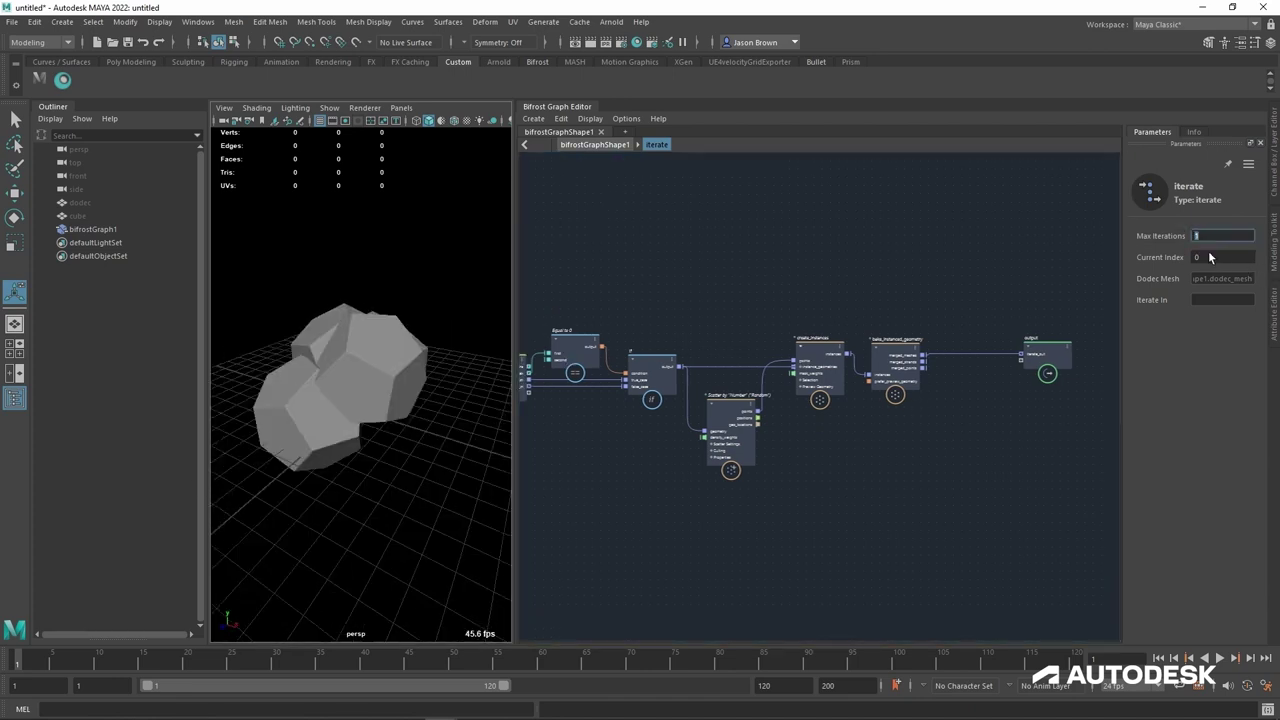
text(2)
key(Return)
alt+drag(379, 433, 386, 360)
drag(1230, 239, 1197, 266)
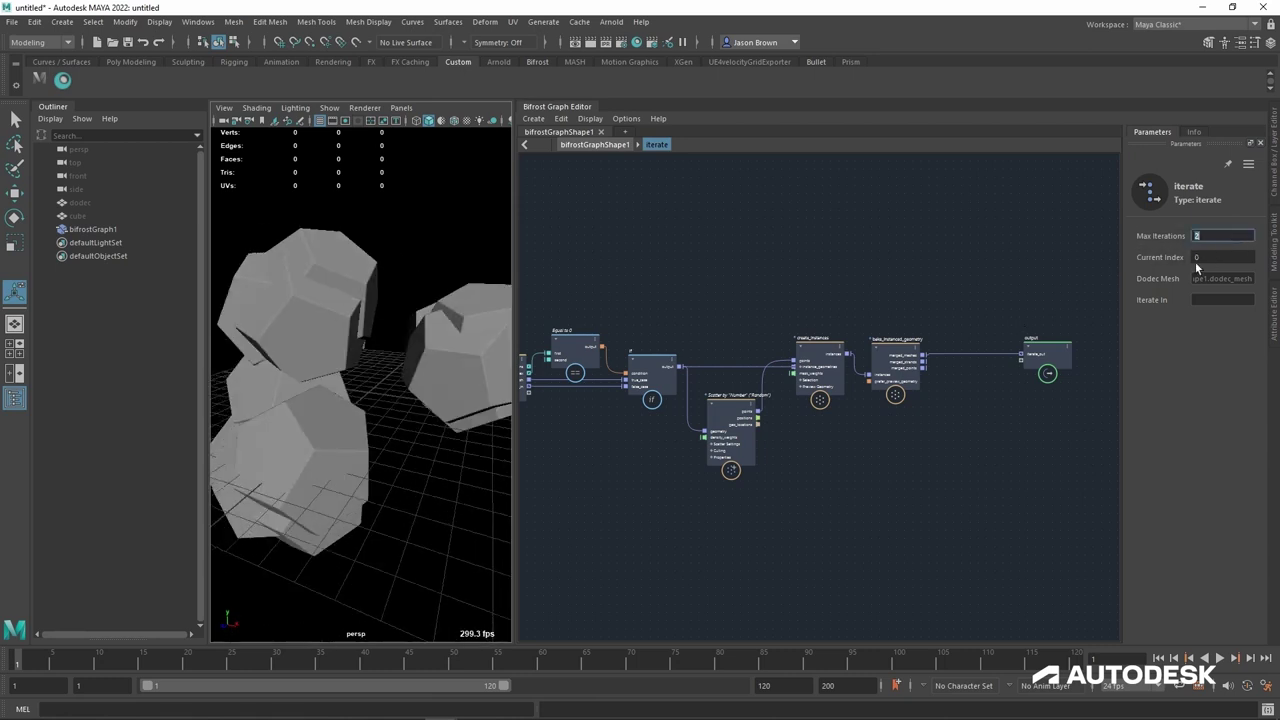
text(3)
key(Return)
alt+drag(372, 410, 354, 369)
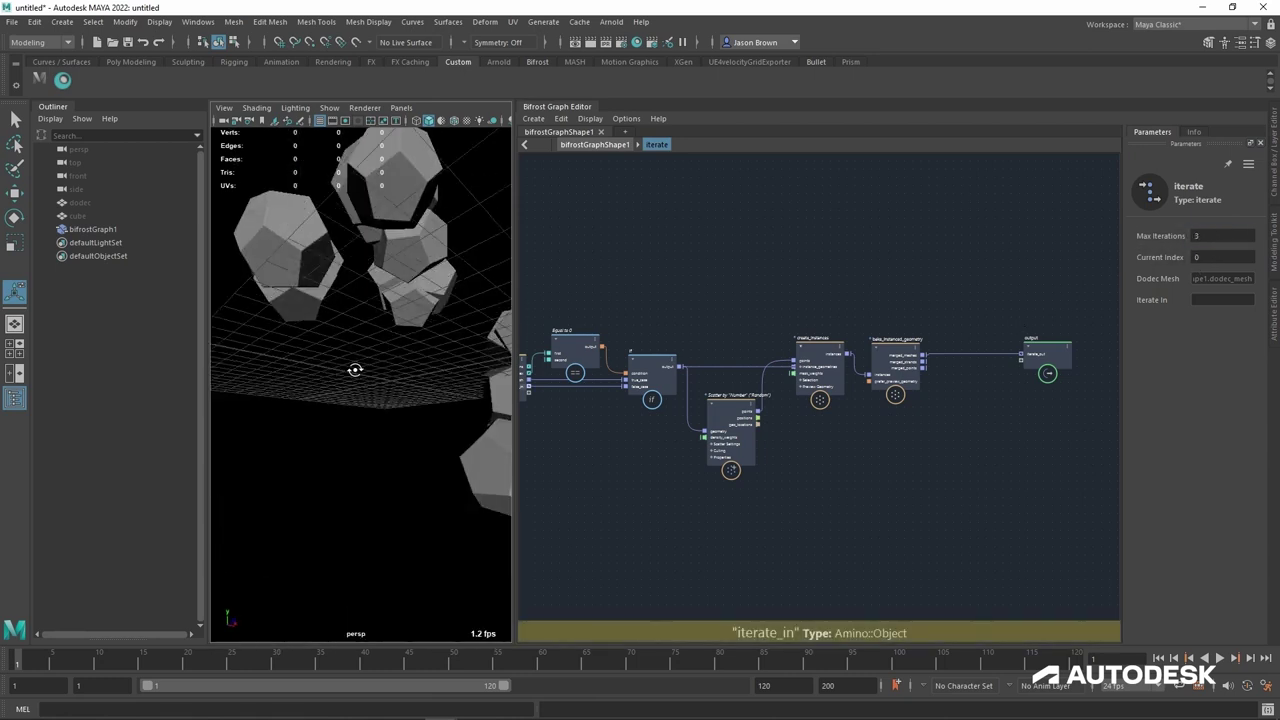
alt+right_drag(354, 369, 369, 426)
alt+drag(369, 426, 352, 440)
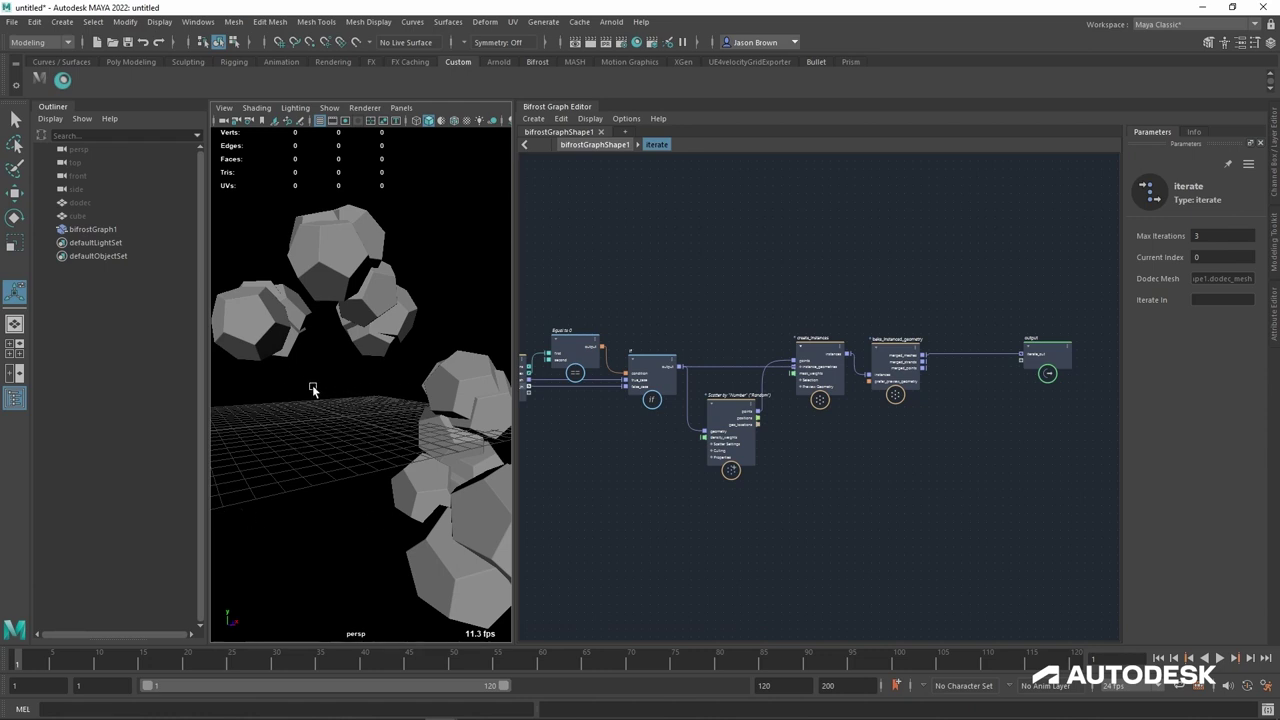
double_click(1197, 236)
text(1)
key(Return)
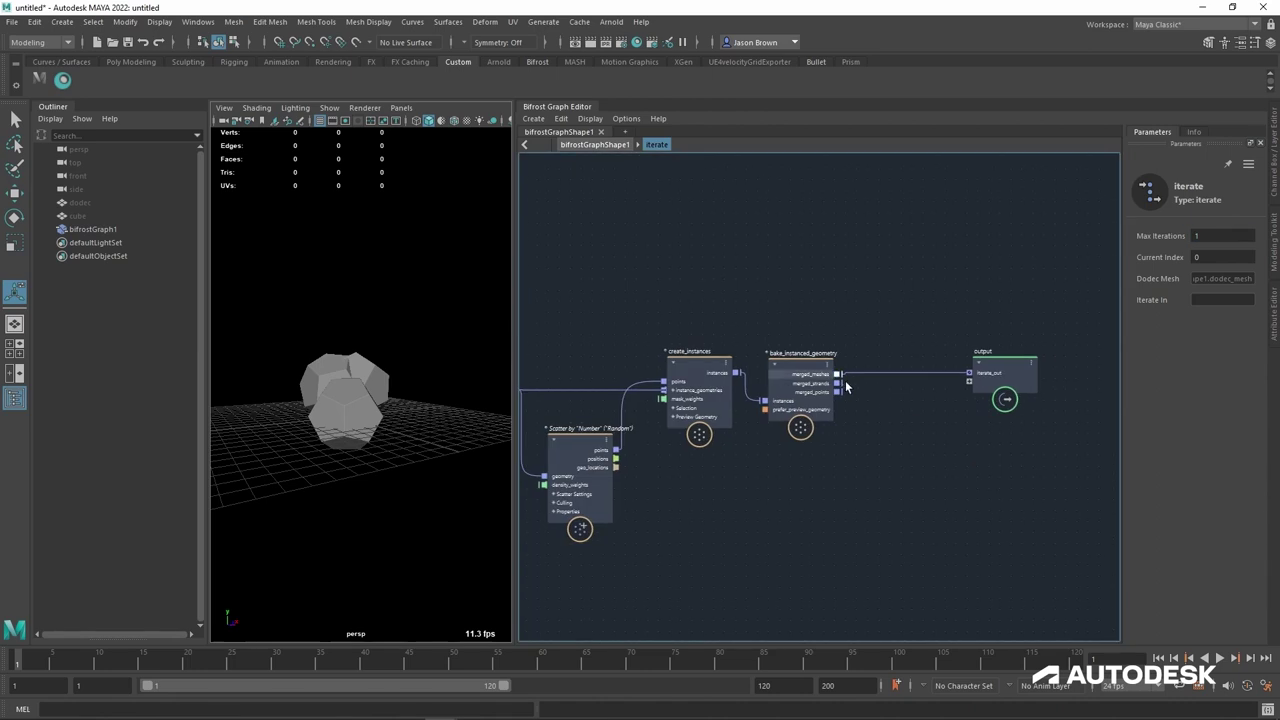
Step: Add a merge_geometry node fed by bake_instanced_geometry's merged_meshes output
drag(838, 375, 884, 331)
key(Tab)
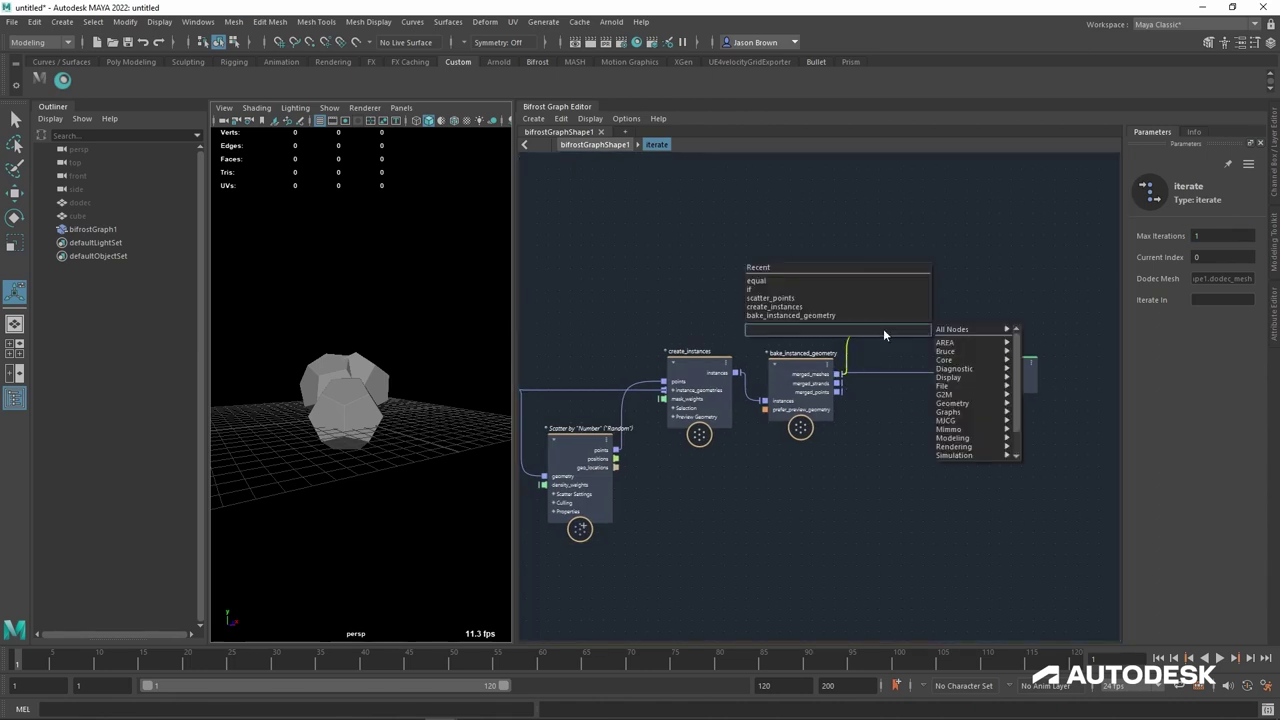
text(merge)
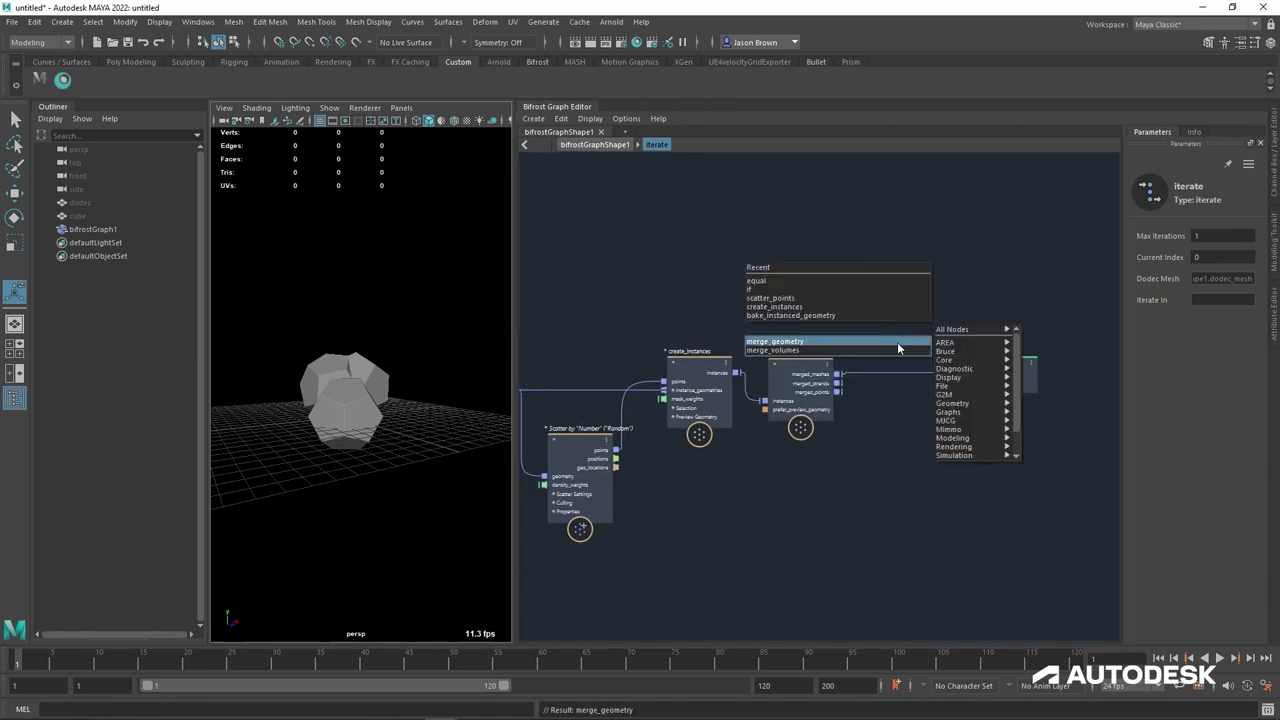
click(897, 342)
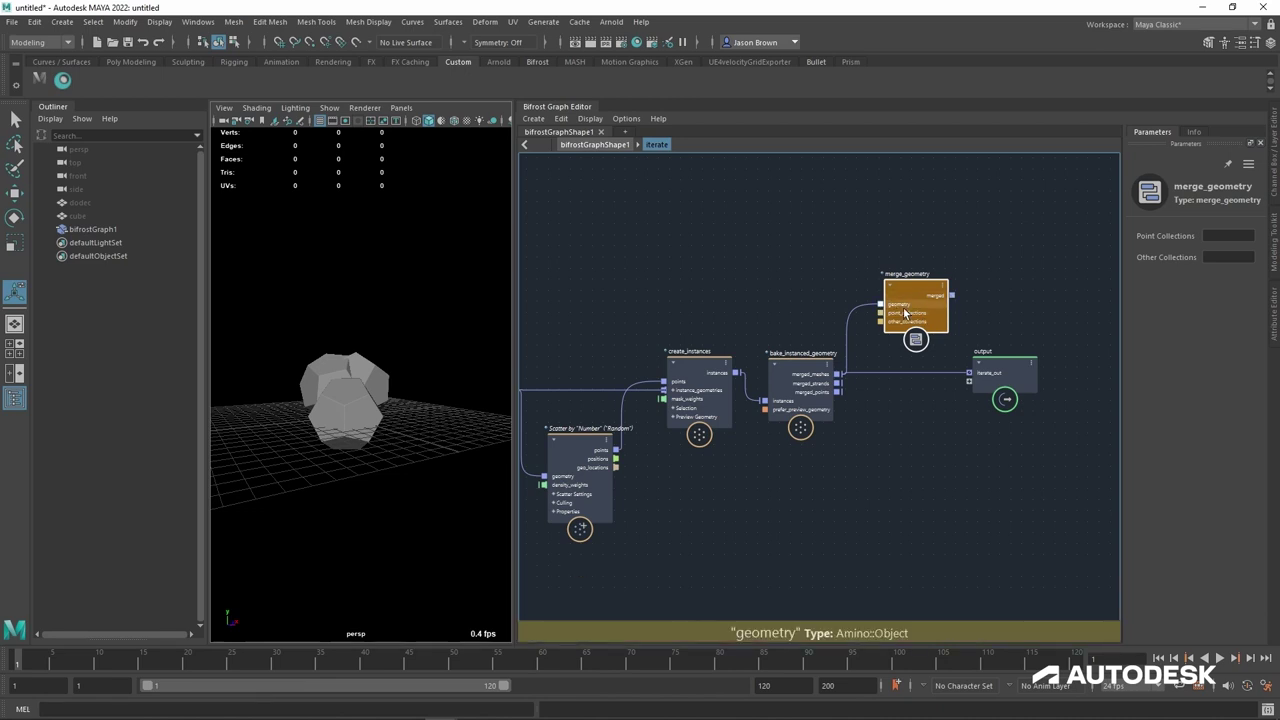
Step: Convert merge_geometry's geometry input to a fan-in port and also connect the if node's output to it
right_click(902, 309)
click(905, 313)
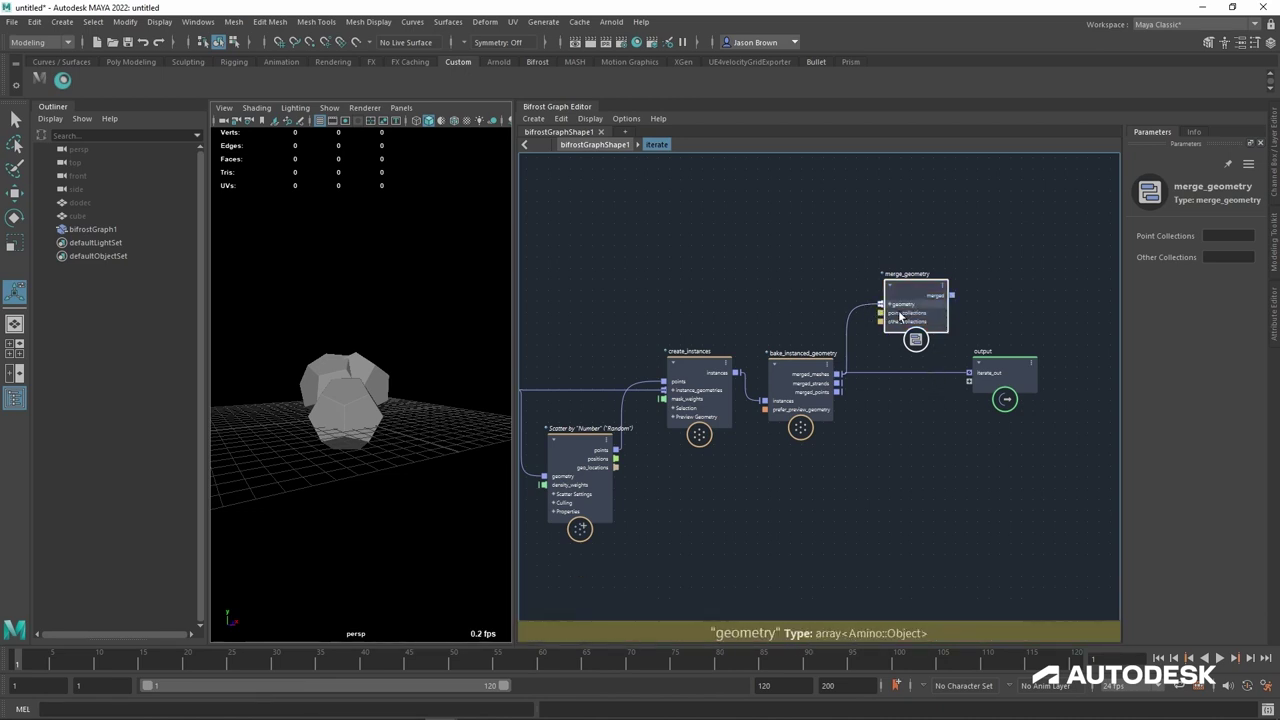
click(890, 304)
click(890, 304)
alt+middle_drag(876, 397, 850, 414)
click(857, 401)
alt+middle_drag(1092, 281, 796, 351)
Step: Connect merge_geometry's merged output to iterate_out on the output node, replacing the direct bake_instanced_geometry connection
click(930, 387)
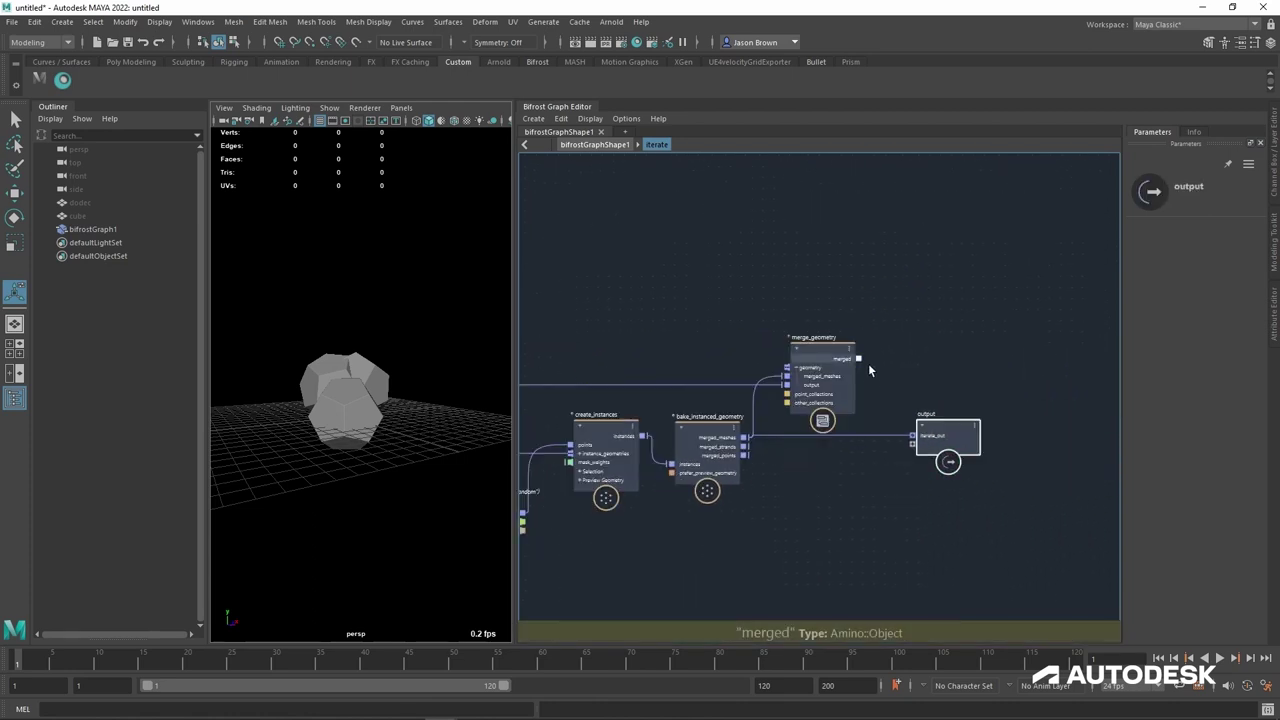
click(863, 362)
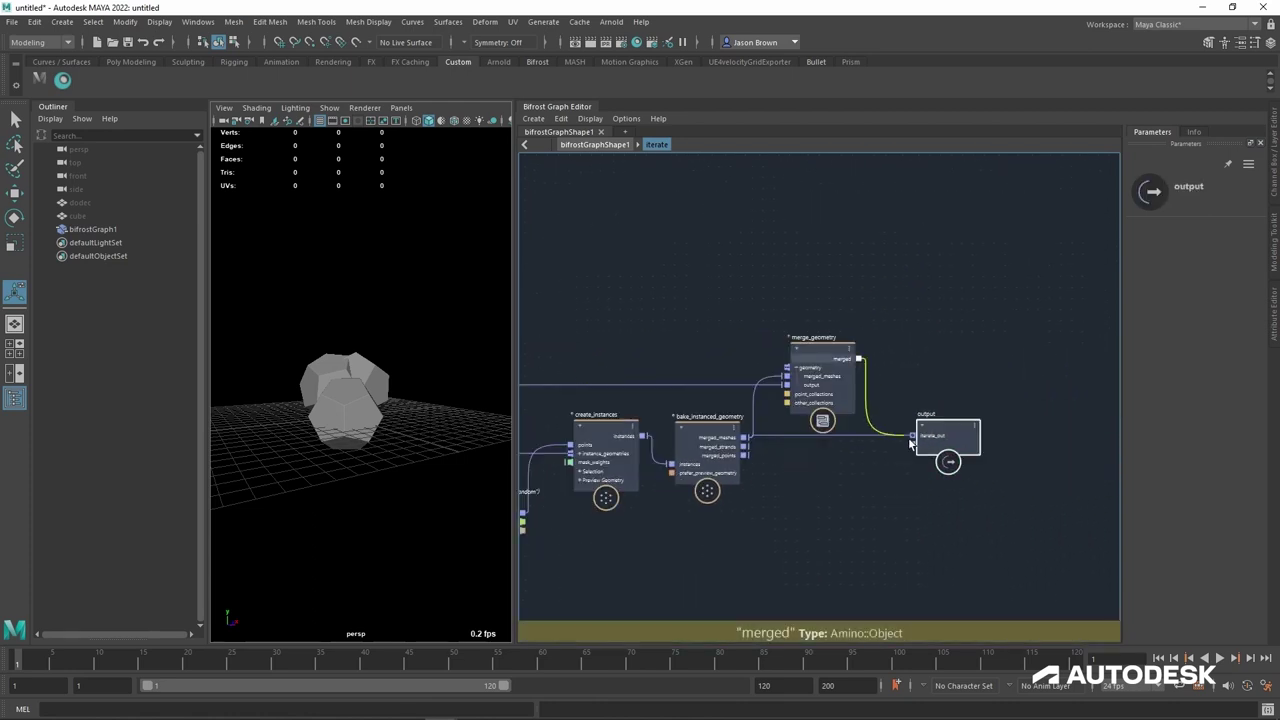
drag(912, 443, 913, 437)
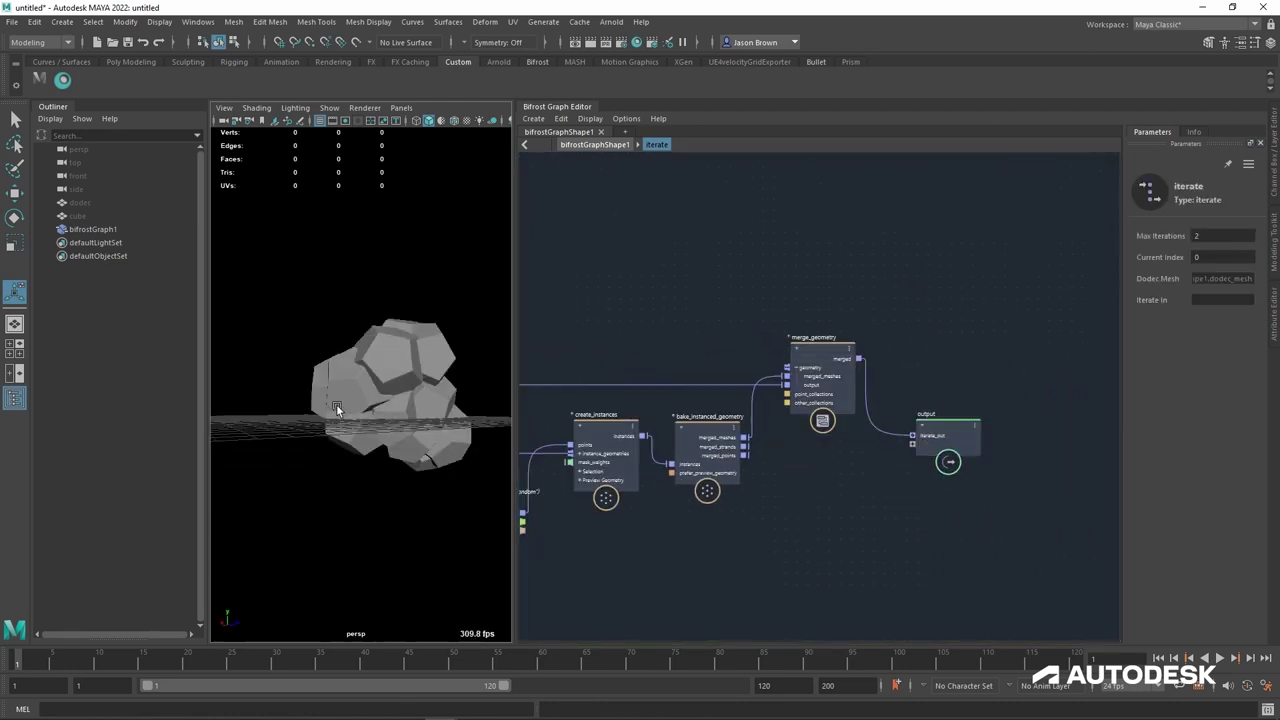
Step: Raise Max Iterations to 2 and finally to 3, examining the merged geometry from several sides
alt+right_drag(337, 409, 458, 386)
alt+drag(374, 456, 360, 370)
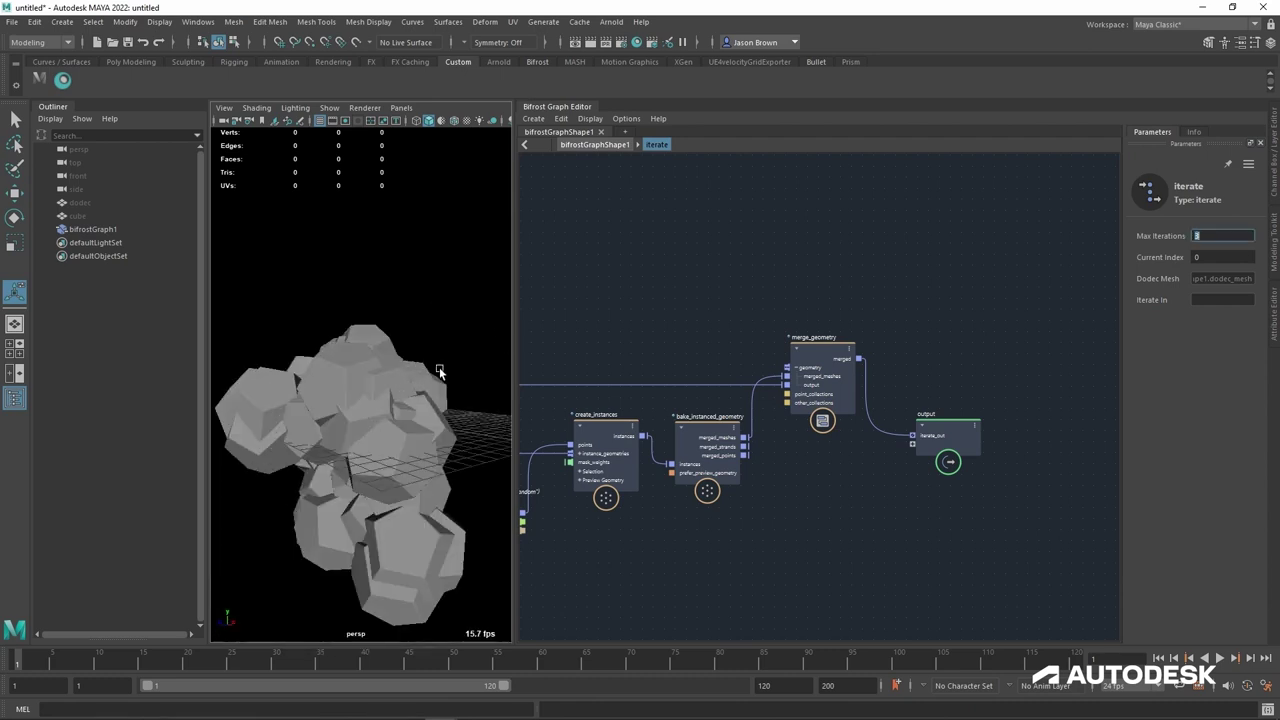
alt+drag(440, 371, 317, 393)
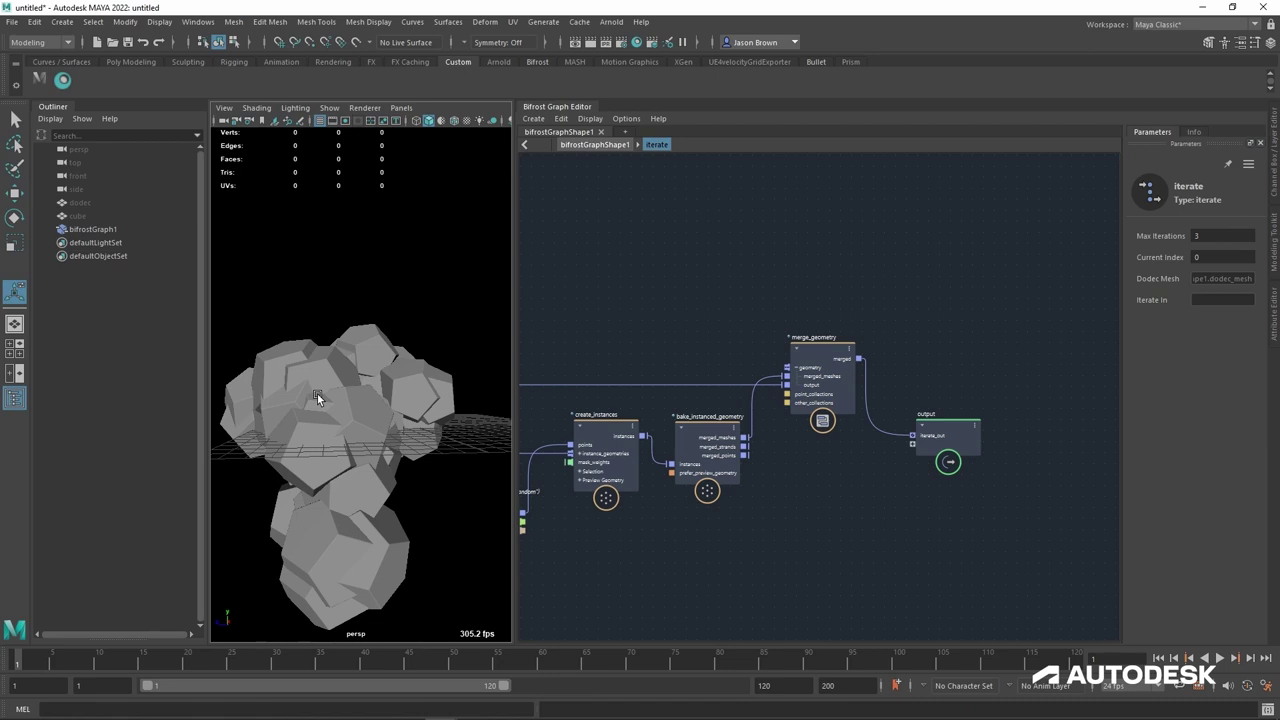
alt+drag(348, 425, 478, 438)
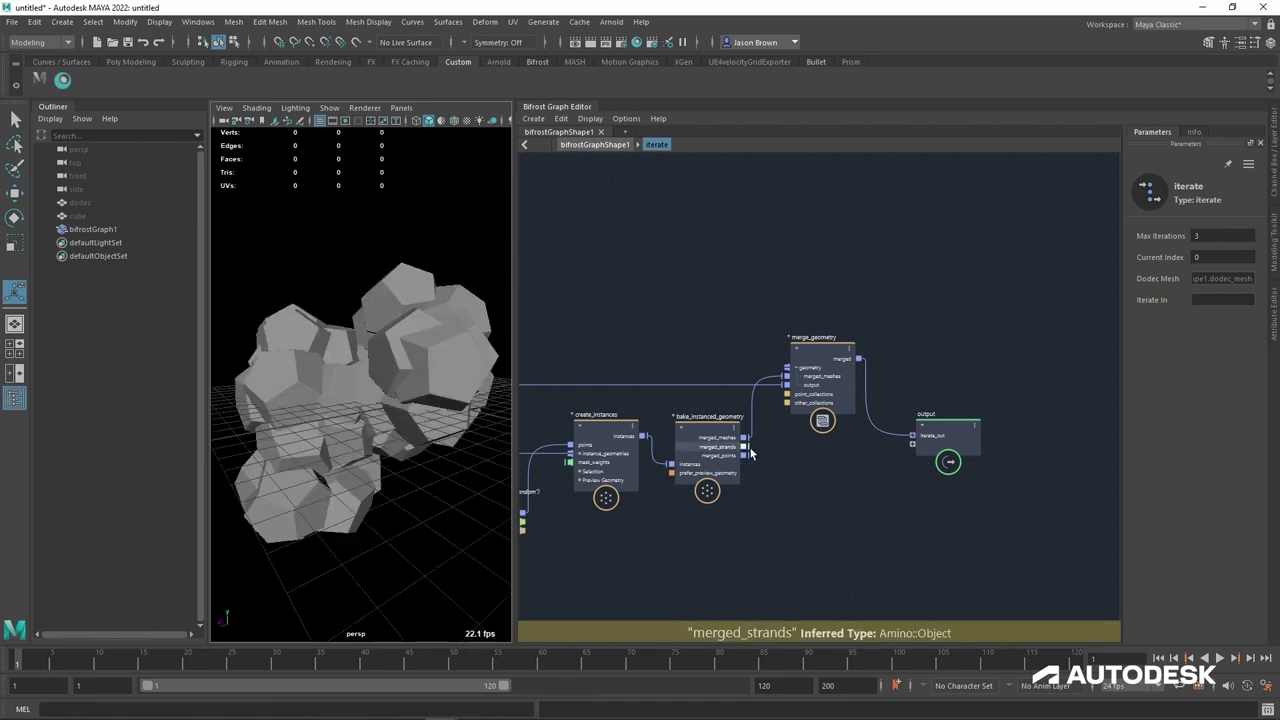
Step: Examine the iterate compound's node chain from the if node through to the output node
alt+middle_drag(700, 463, 861, 399)
alt+middle_drag(750, 467, 806, 457)
alt+right_drag(806, 457, 792, 457)
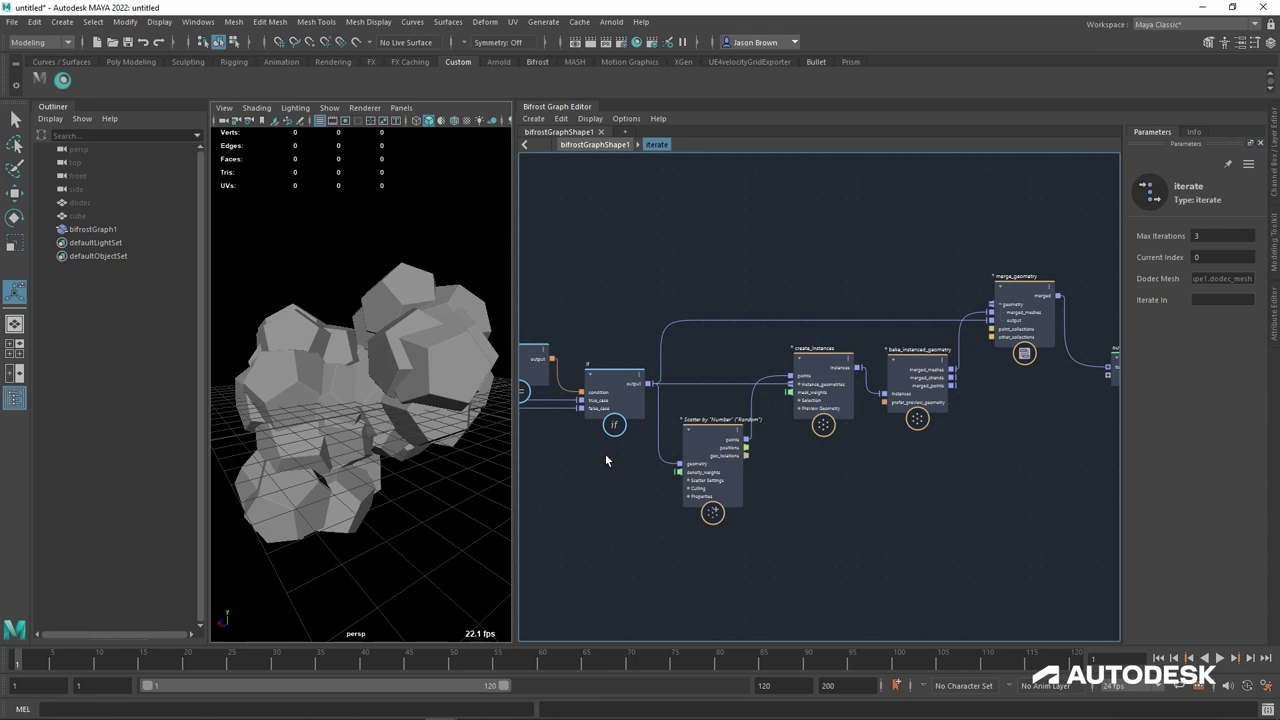
alt+right_drag(841, 504, 824, 504)
alt+middle_drag(824, 504, 770, 500)
alt+right_drag(770, 500, 701, 500)
alt+middle_drag(744, 498, 718, 498)
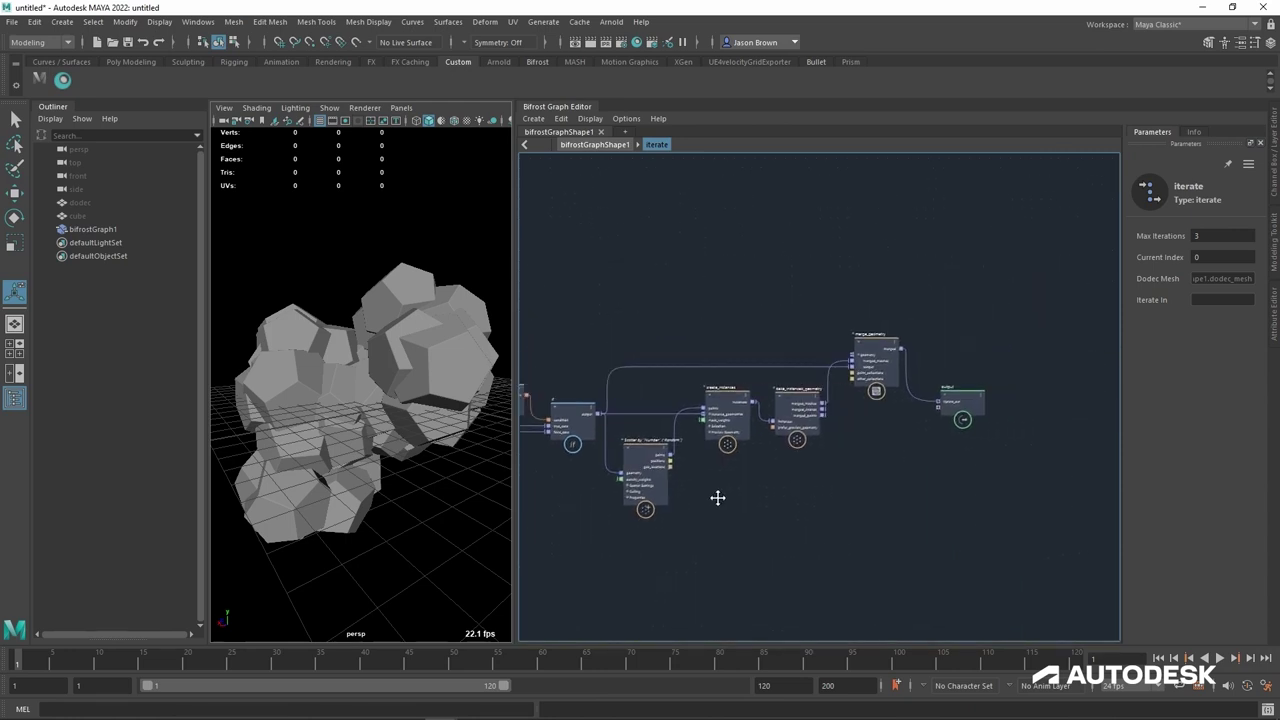
scroll(717, 497, up, 2)
Step: Make room after scatter_points by moving the downstream nodes and add a randomize_point_scale node fed by its points output
click(638, 464)
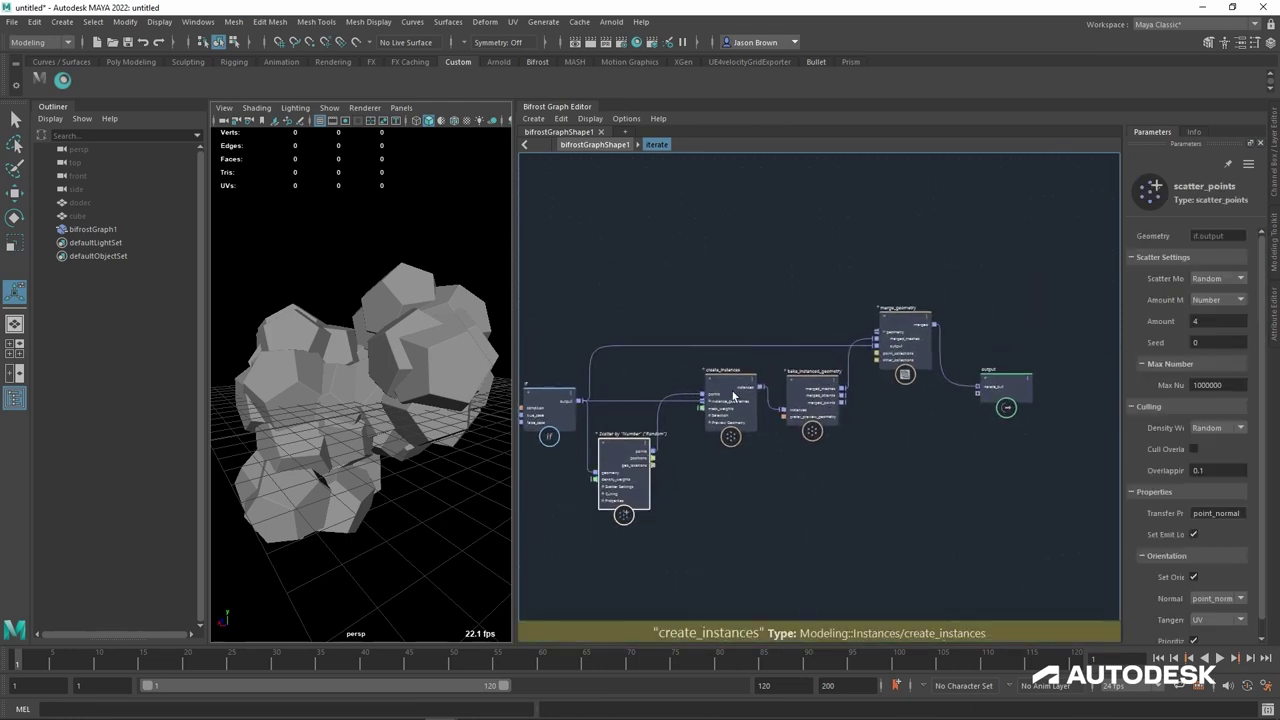
drag(737, 291, 1034, 517)
key(Tab)
text(ran)
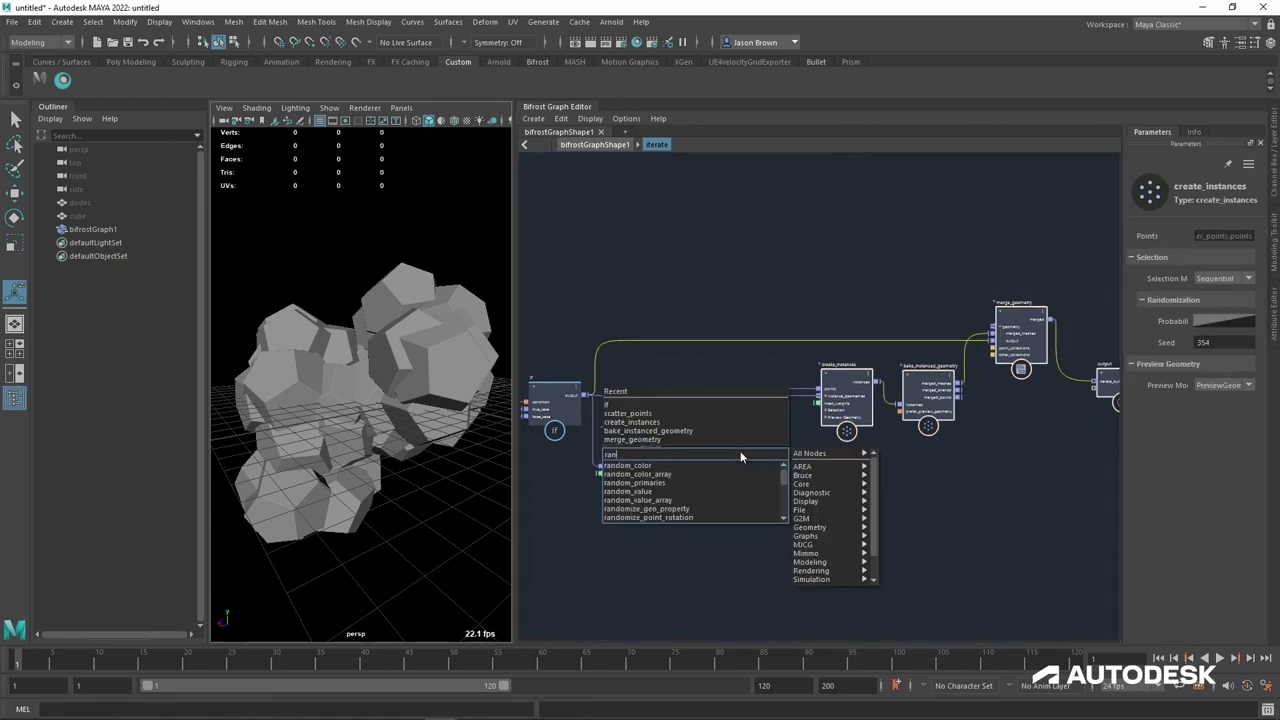
text(domize)
click(709, 484)
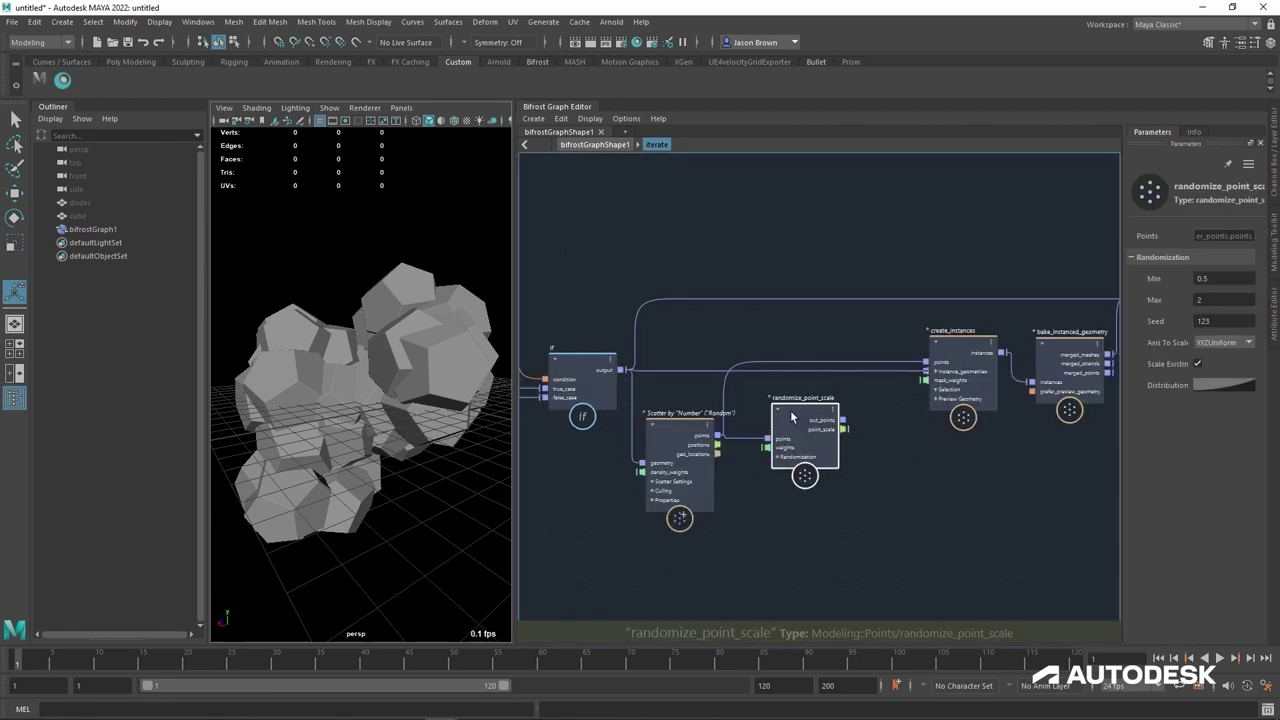
Step: Connect randomize_point_scale's out_points to create_instances' points input and set Max Iterations to 2
drag(793, 413, 789, 412)
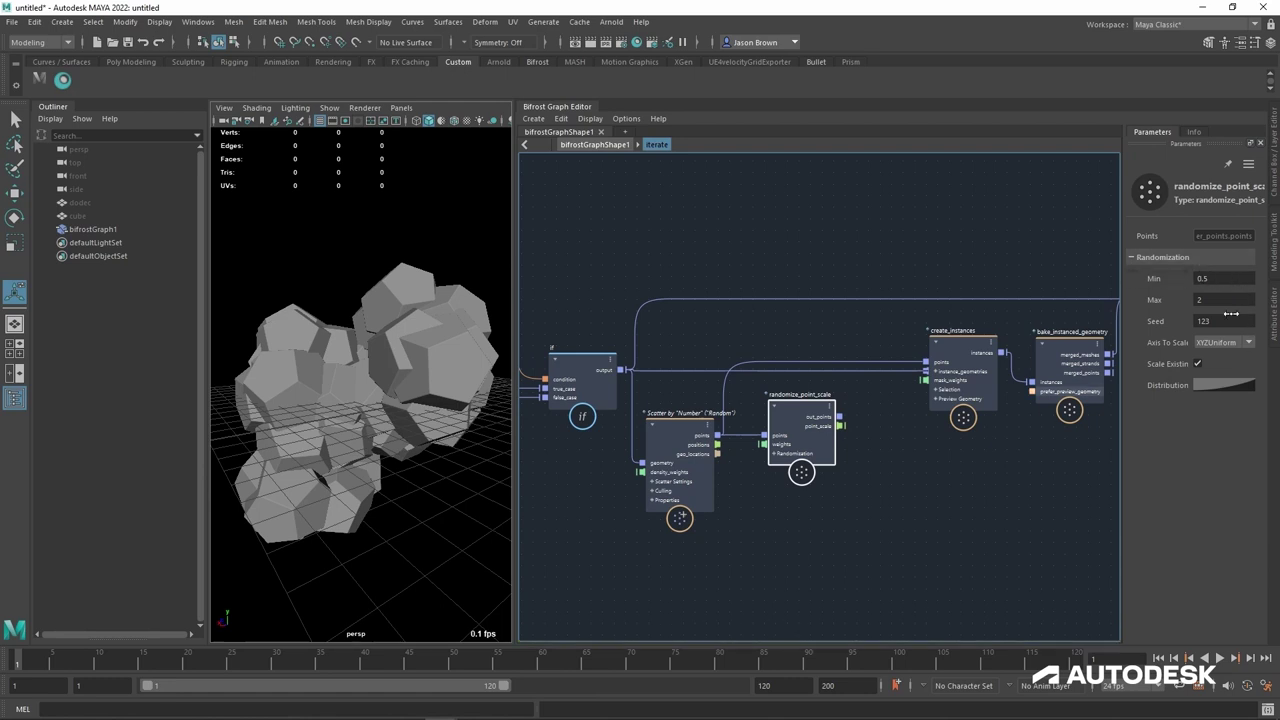
drag(840, 417, 919, 377)
drag(919, 377, 926, 363)
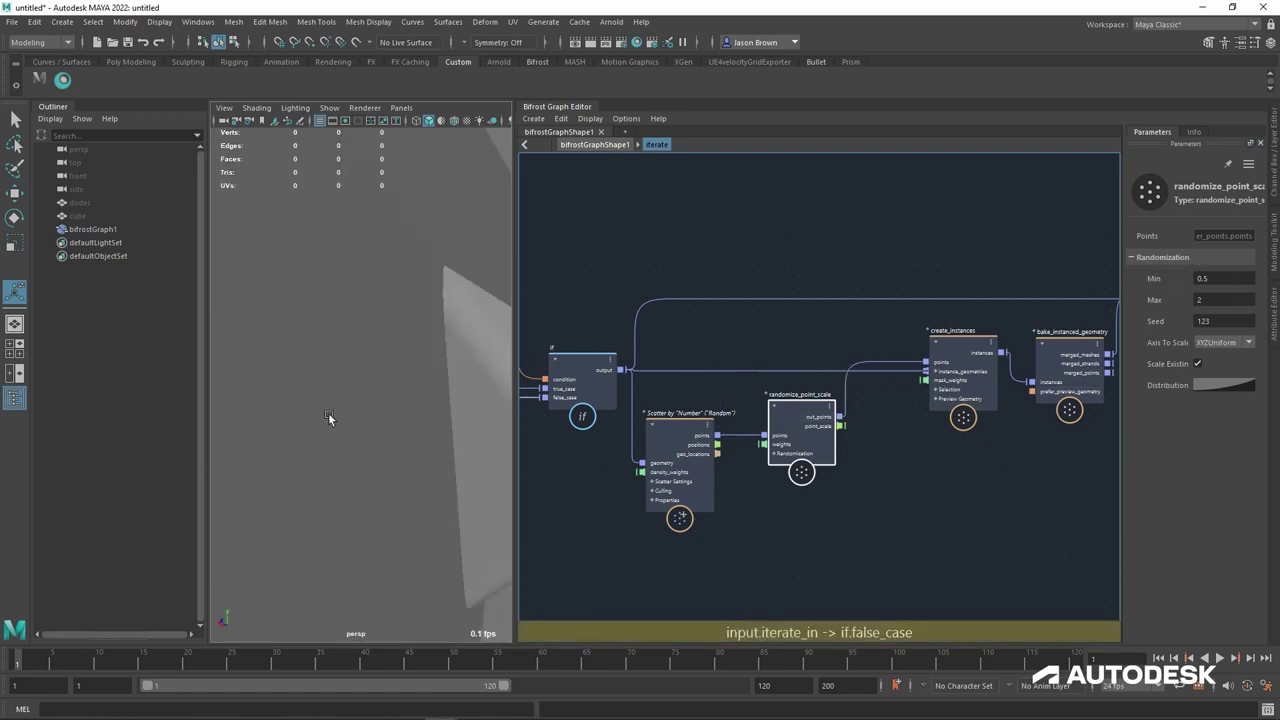
click(967, 572)
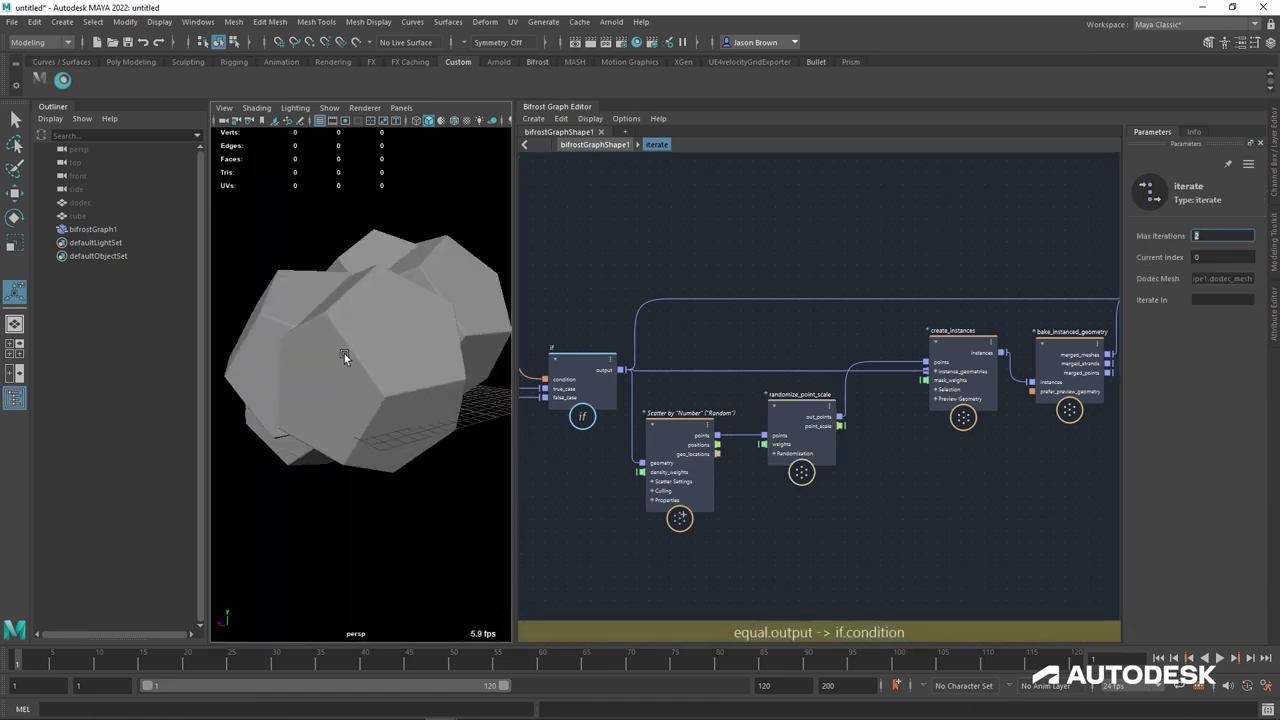
alt+drag(344, 353, 484, 375)
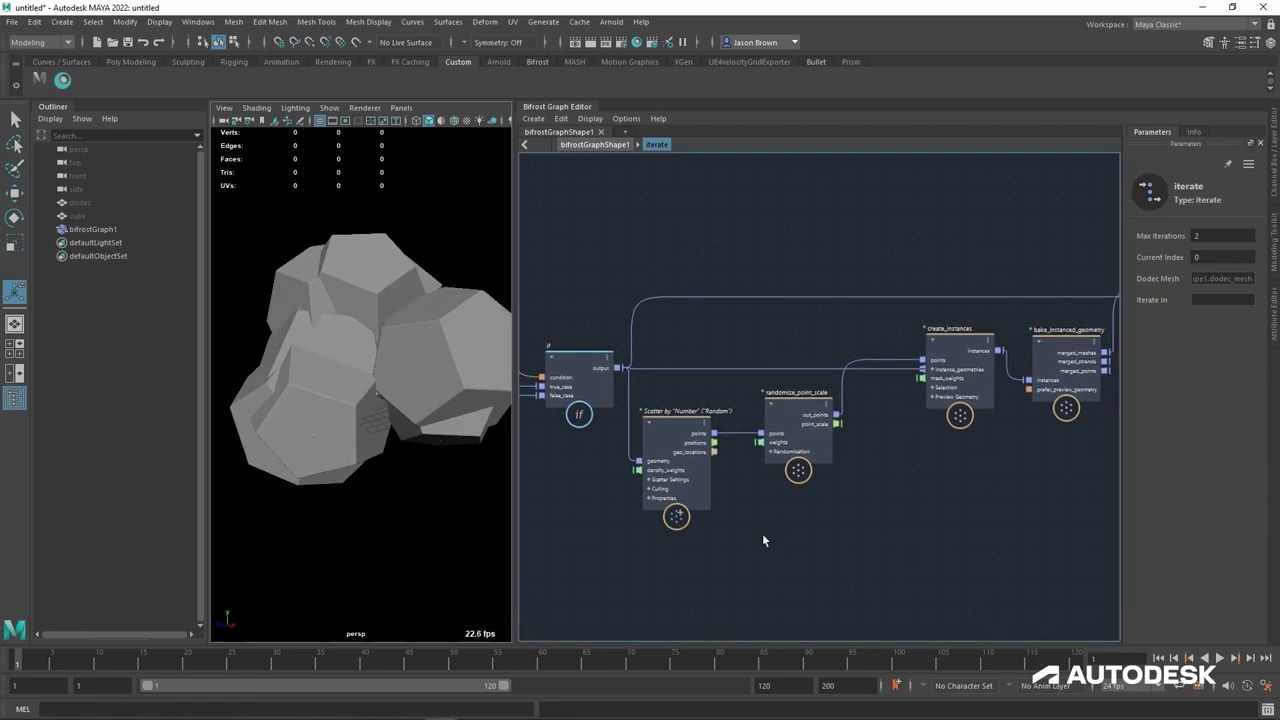
Step: Set randomize_point_scale's Min to 0.25 and Max to 0.75, examining the rescaled cluster from several sides
click(808, 416)
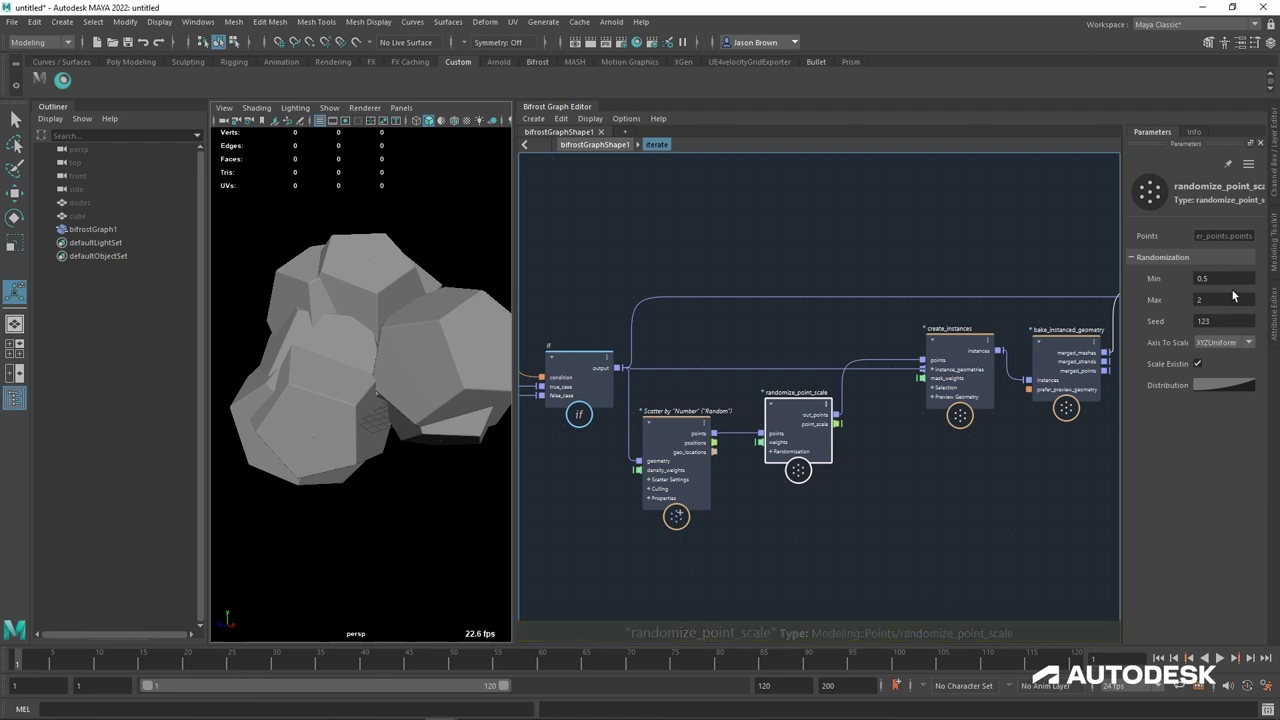
alt+drag(414, 404, 406, 400)
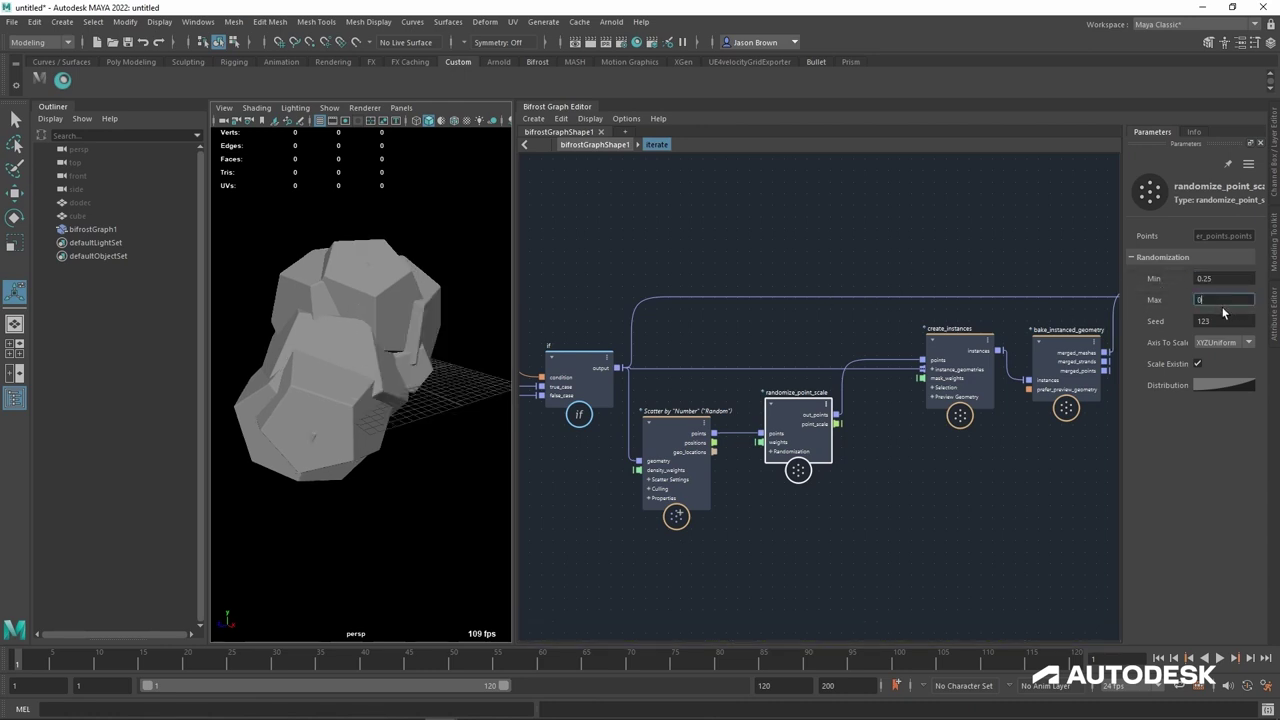
text(0.75)
key(Return)
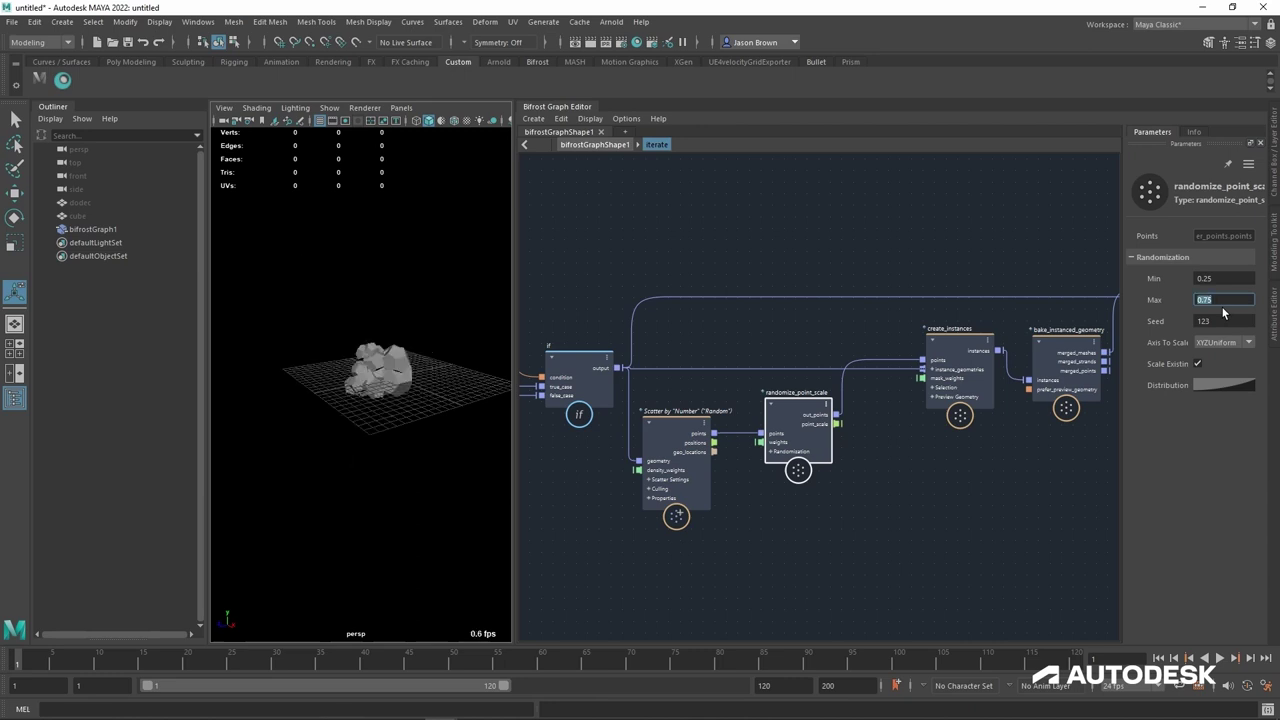
alt+drag(343, 353, 394, 394)
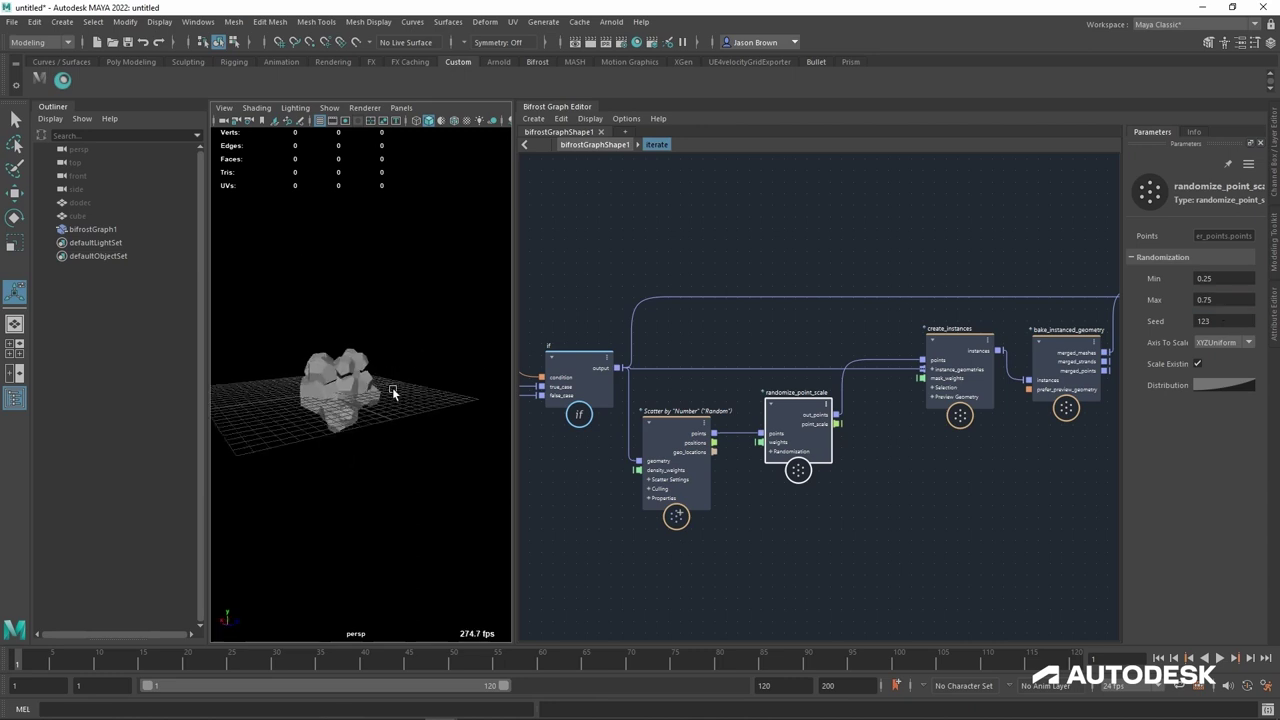
alt+right_drag(394, 394, 503, 423)
alt+drag(503, 423, 381, 420)
alt+middle_drag(381, 420, 425, 420)
alt+right_drag(425, 420, 372, 414)
Step: Raise the iterate compound's Max Iterations through 3, 4 and 5, settle on 4, and examine the cluster from several sides
click(996, 523)
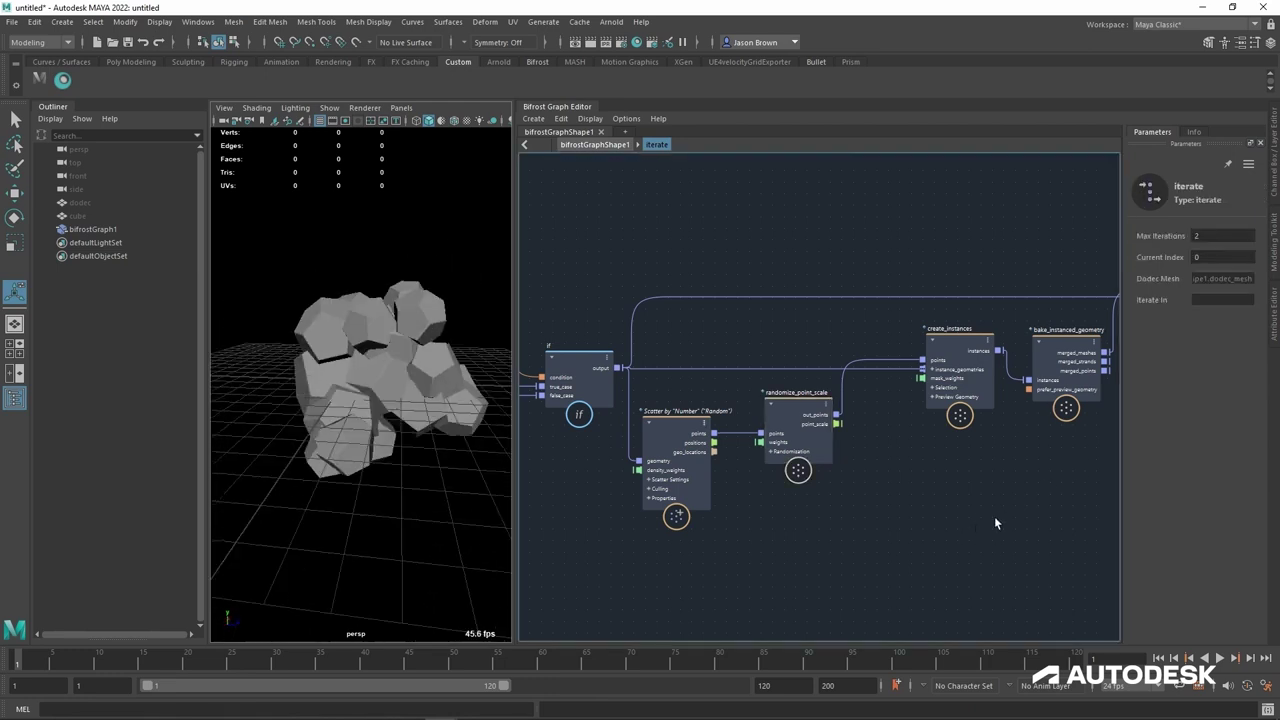
click(1207, 243)
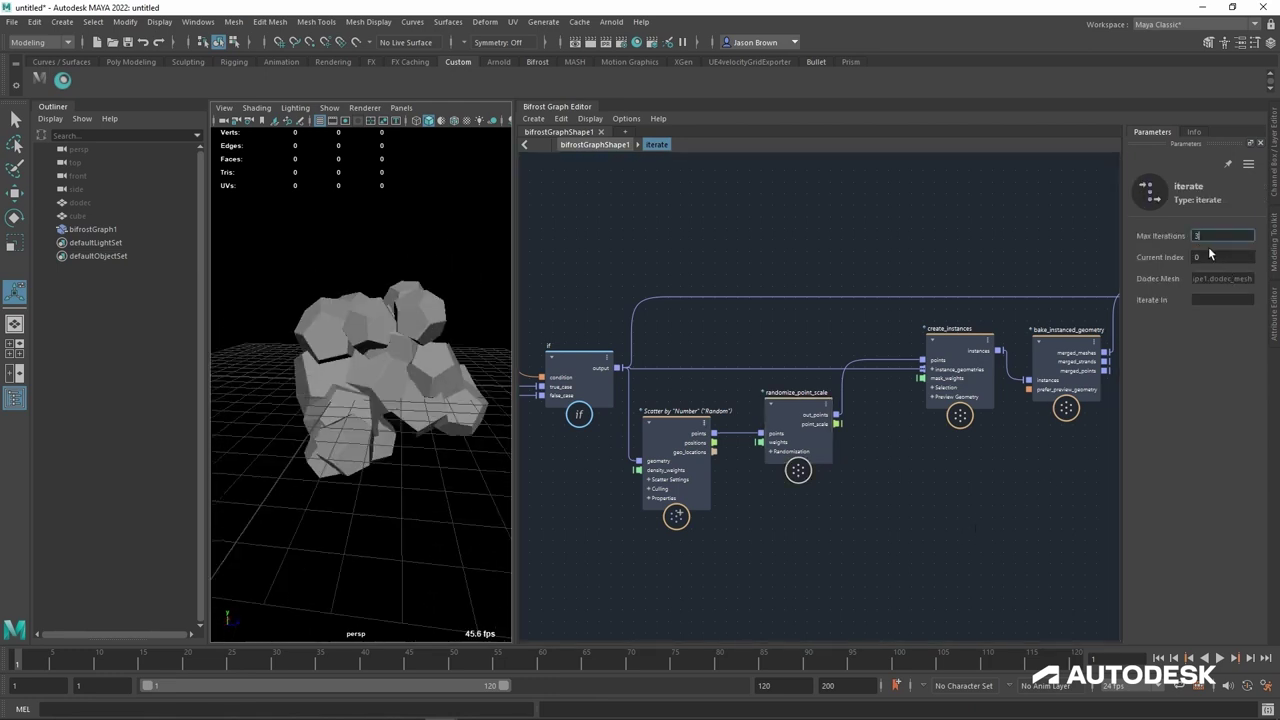
text(3)
key(Return)
text(4)
key(Return)
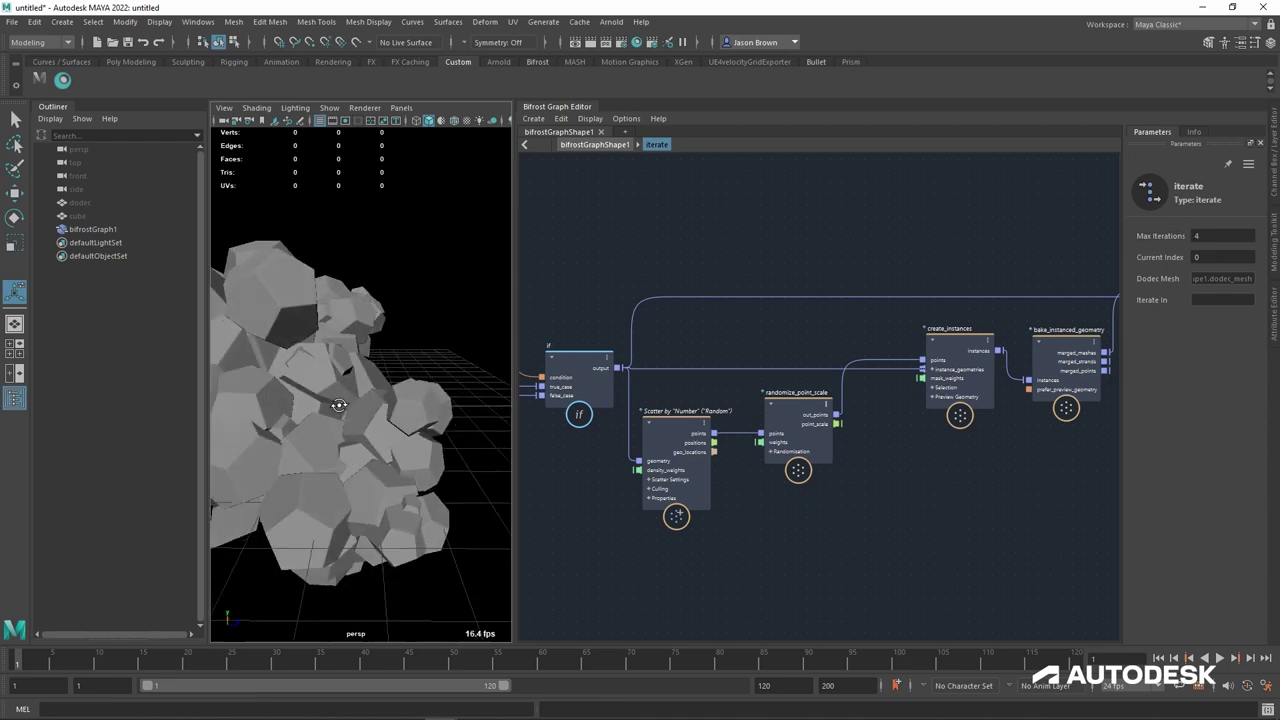
drag(1176, 250, 1197, 255)
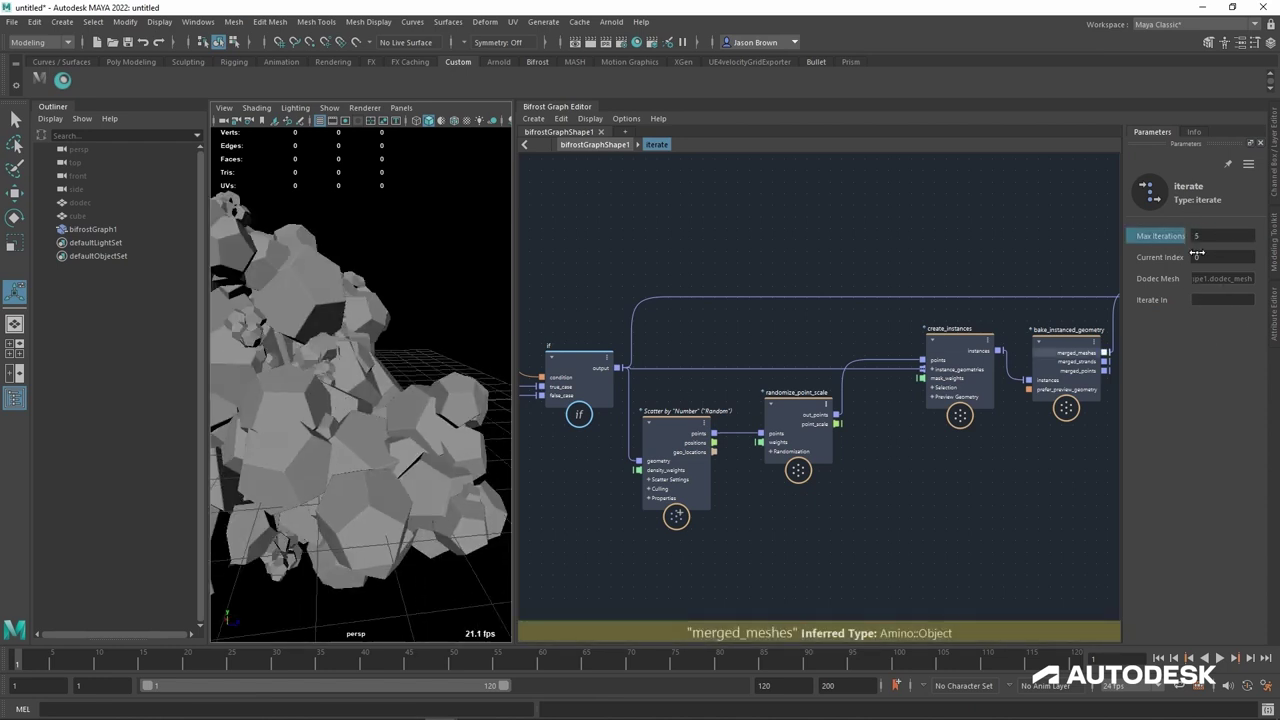
alt+drag(326, 380, 369, 383)
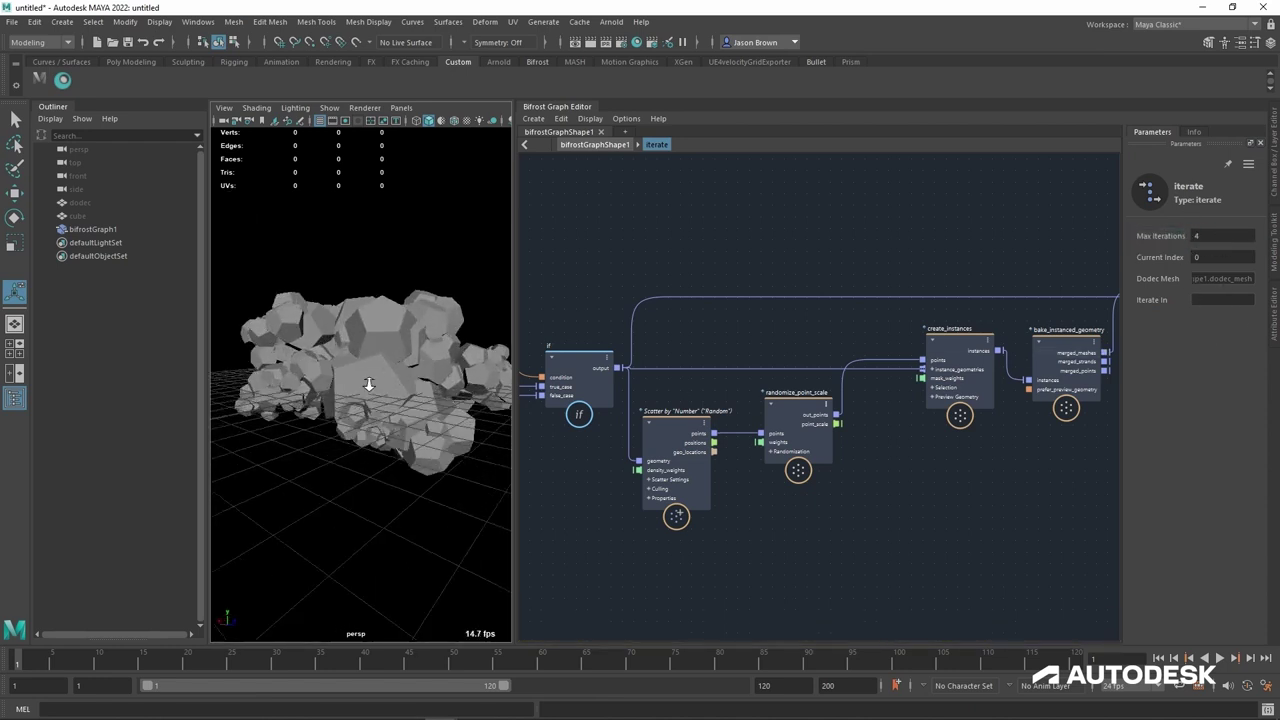
alt+right_drag(369, 383, 446, 388)
alt+middle_drag(446, 388, 456, 374)
alt+drag(373, 396, 475, 422)
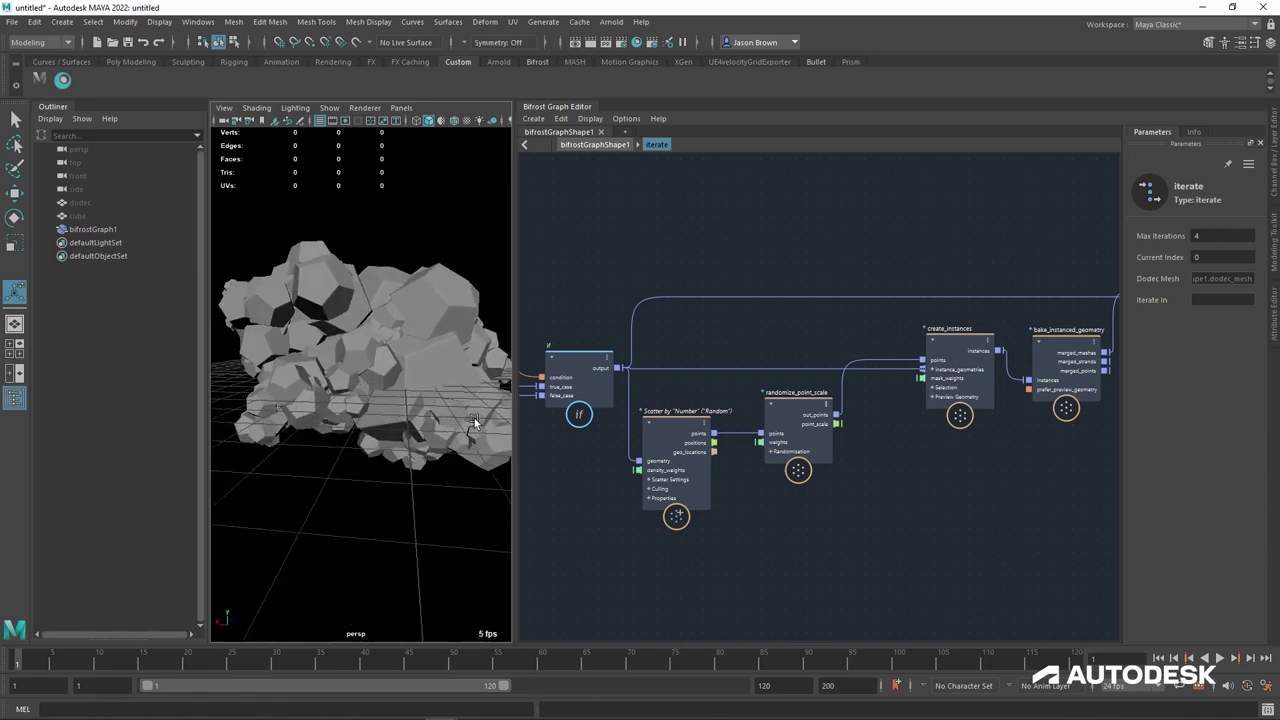
Step: Expand randomize_point_scale's Randomization ports and adjust its Max value to 0.7279
click(698, 436)
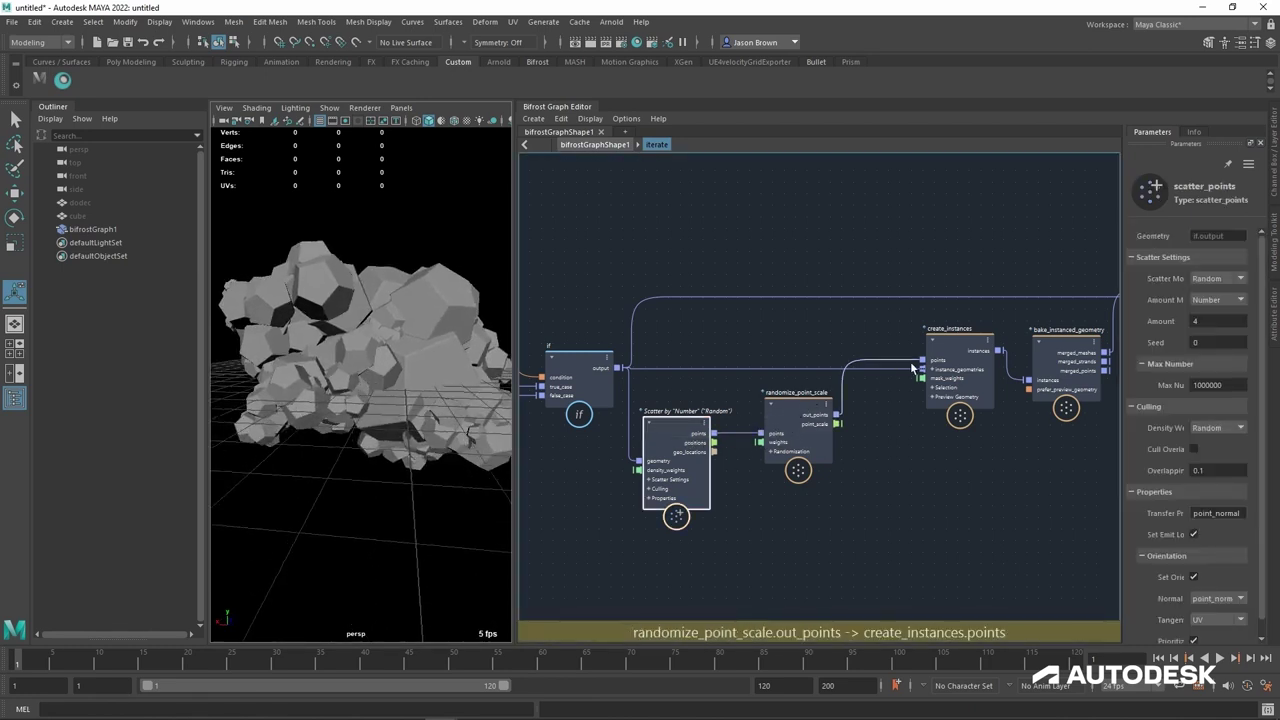
click(800, 421)
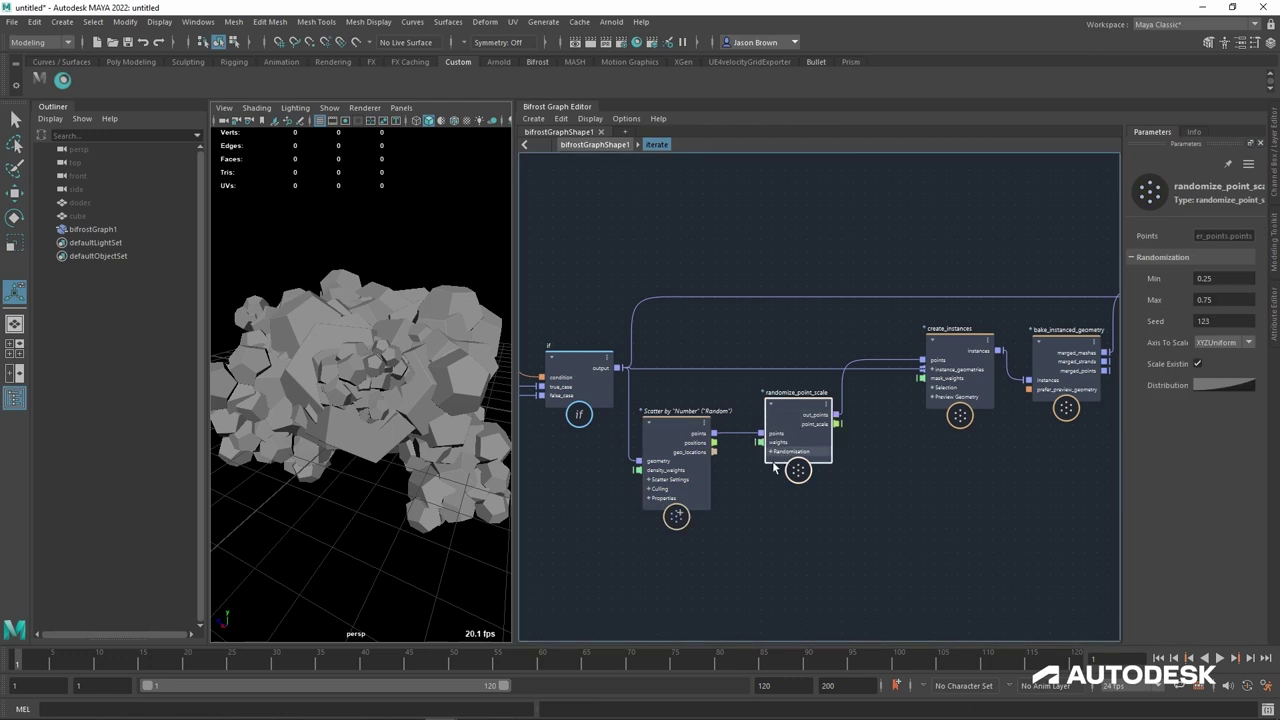
click(778, 454)
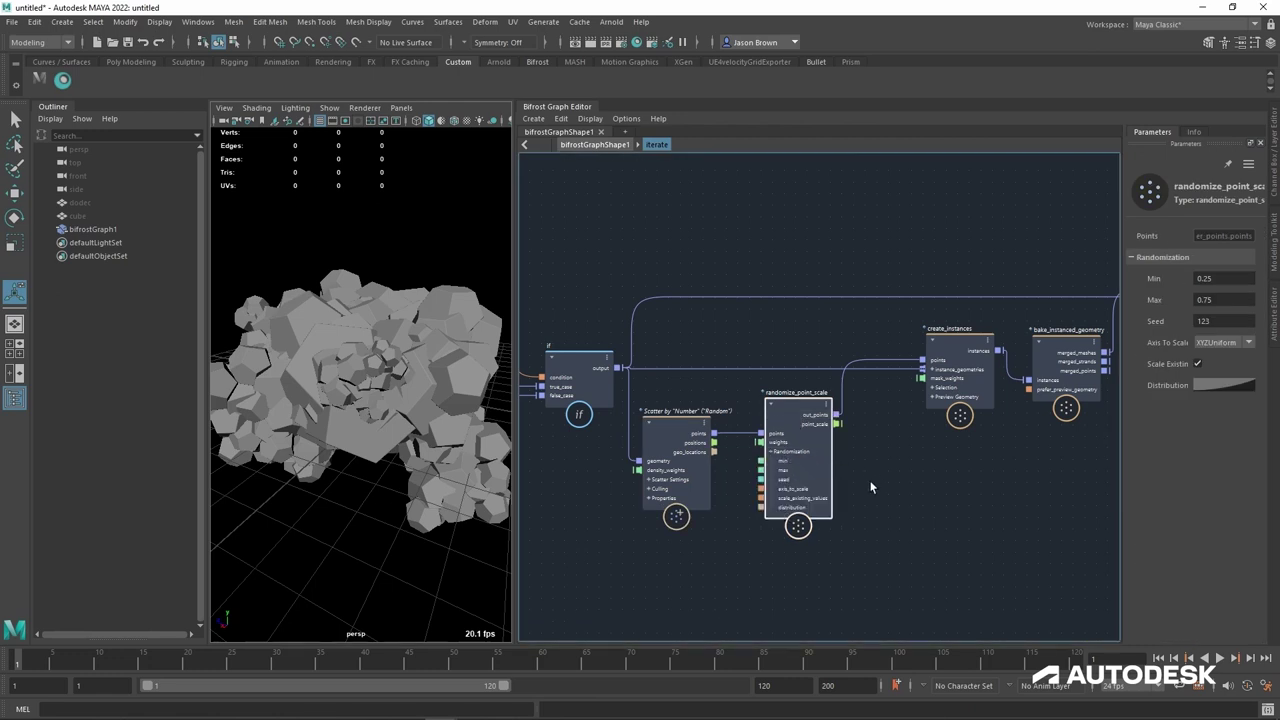
click(1175, 289)
drag(1205, 289, 1129, 386)
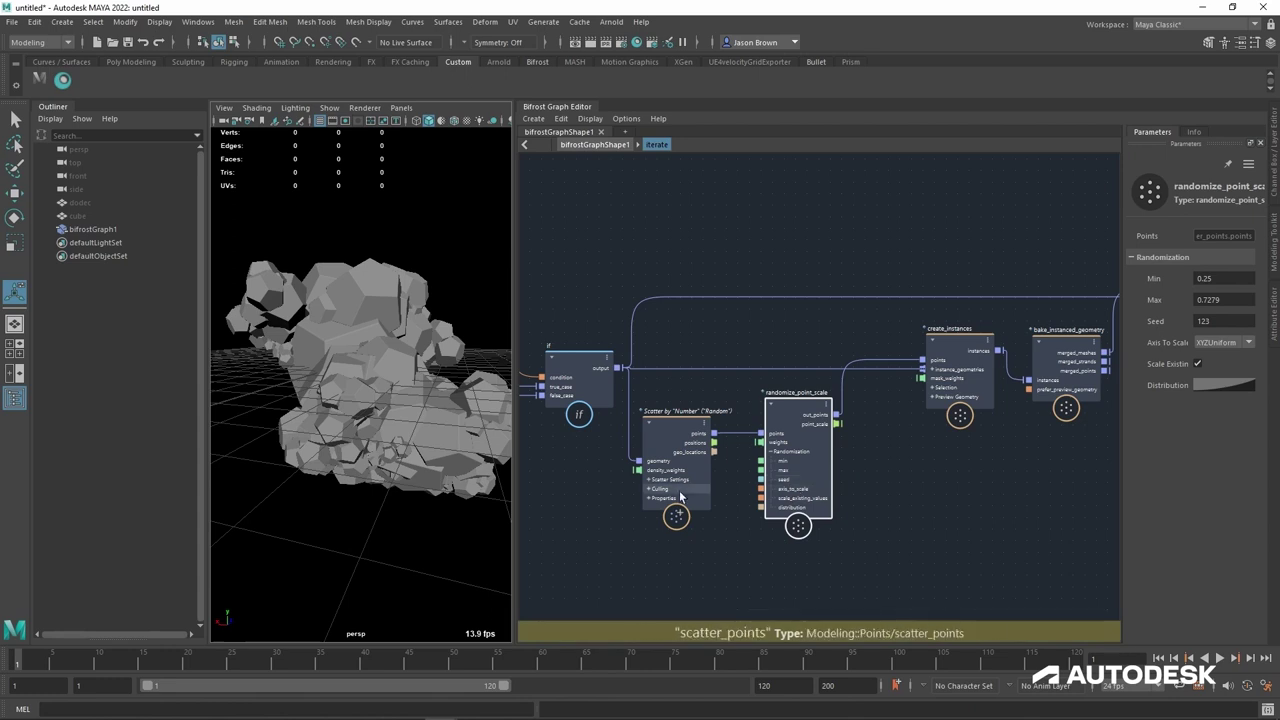
Step: Expand scatter_points' Scatter Settings ports and move the randomize_point_scale node closer to it
click(658, 482)
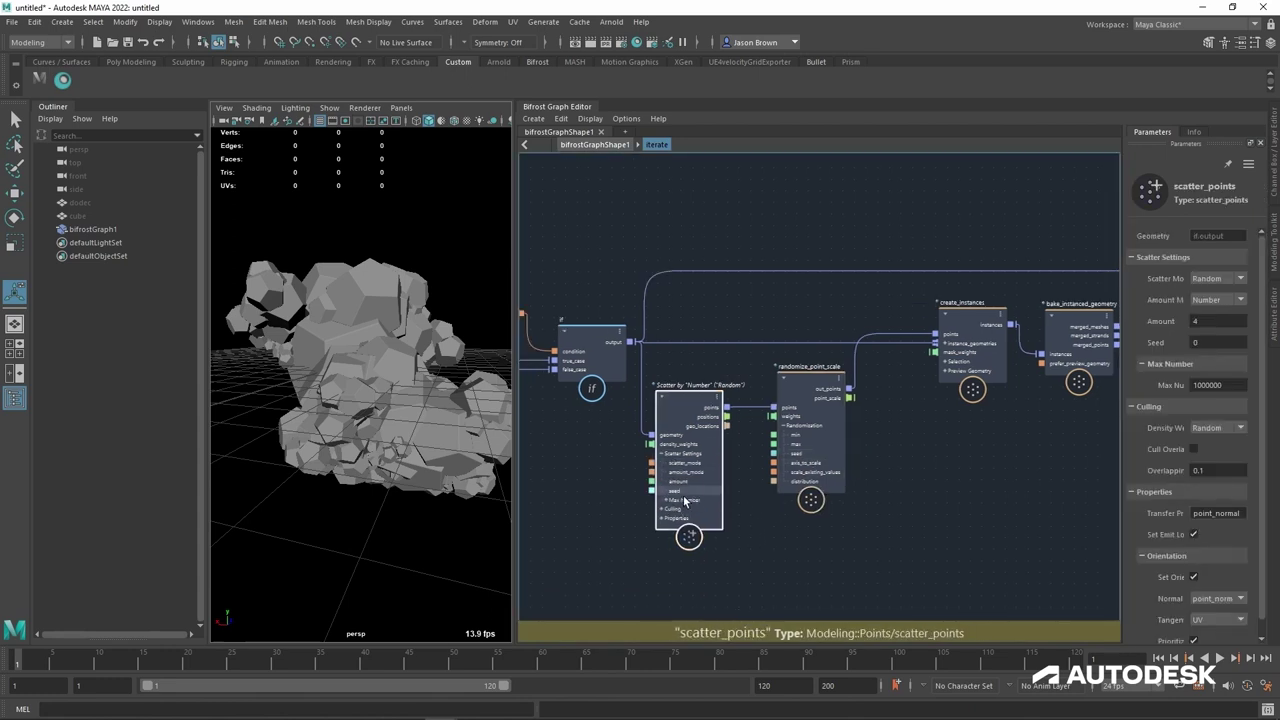
middle_drag(962, 483, 859, 503)
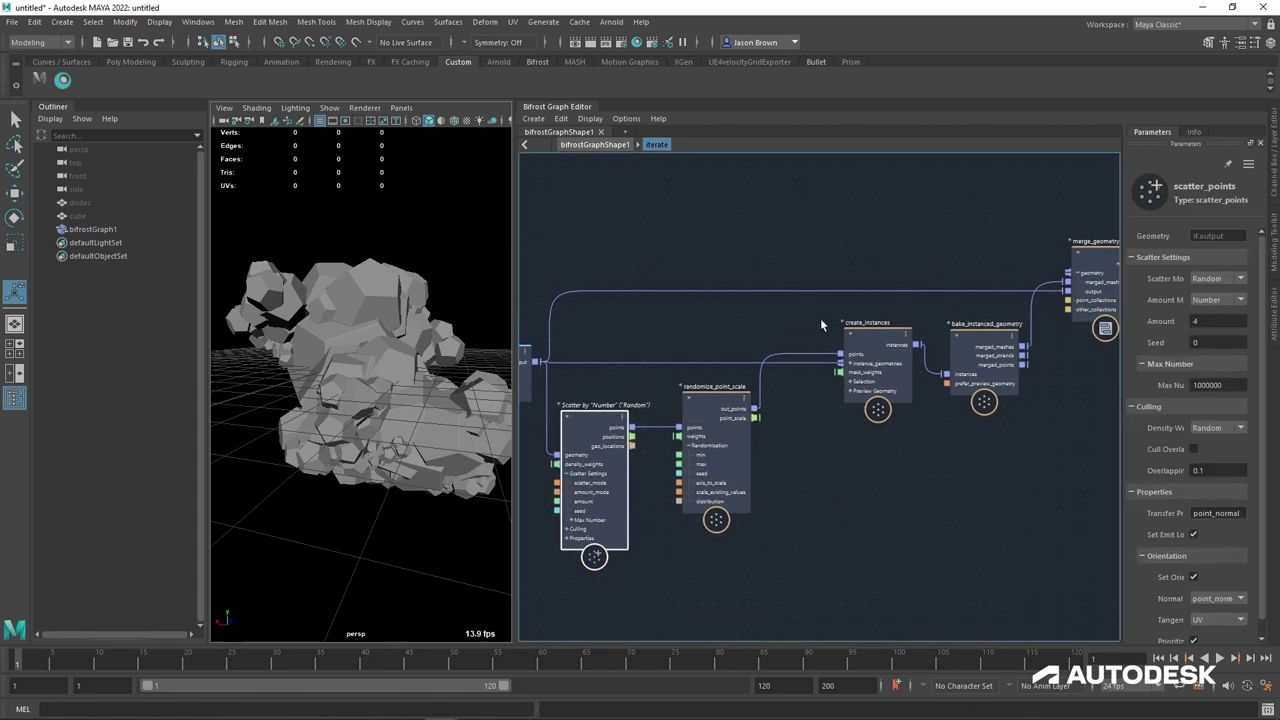
drag(715, 412, 695, 411)
middle_drag(697, 410, 753, 402)
Step: Try different Seed values on randomize_point_scale and set it back to 123
drag(1168, 334, 1207, 334)
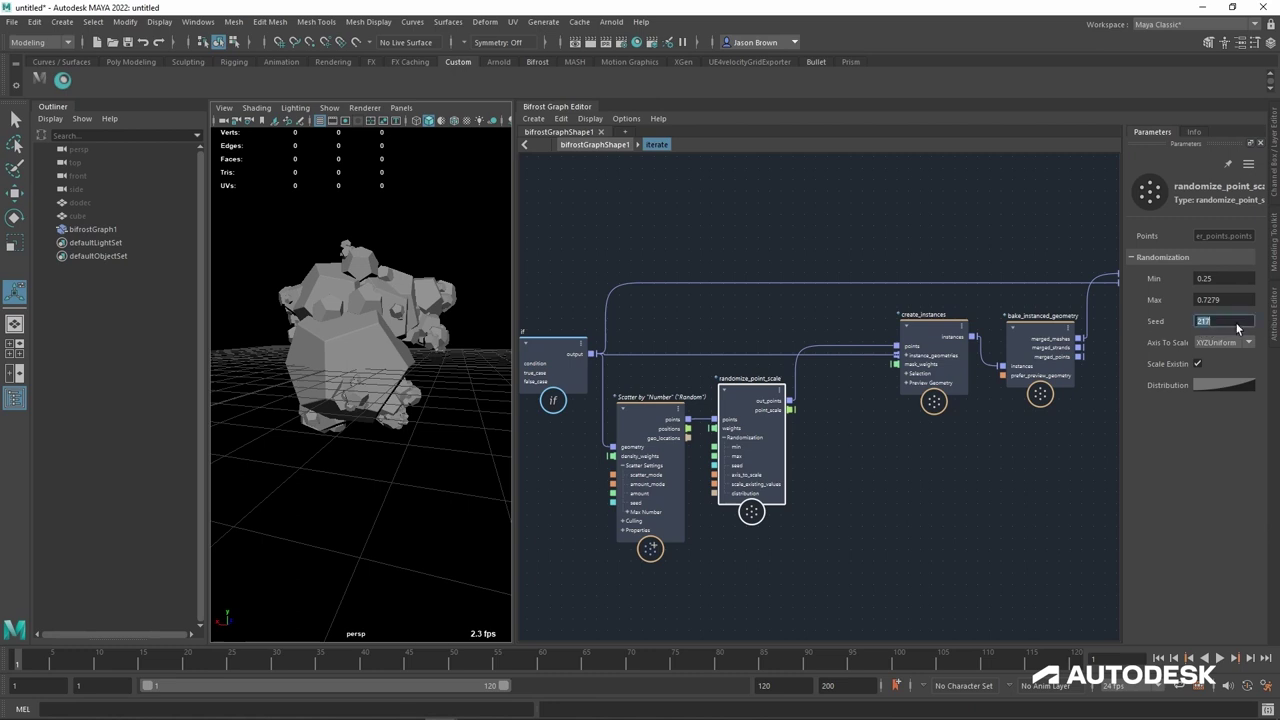
text(123)
key(Return)
alt+drag(387, 379, 476, 388)
Step: Set scatter_points' Seed to 1 and examine the redistributed cluster
click(632, 458)
alt+middle_drag(600, 506, 641, 500)
alt+drag(449, 424, 413, 420)
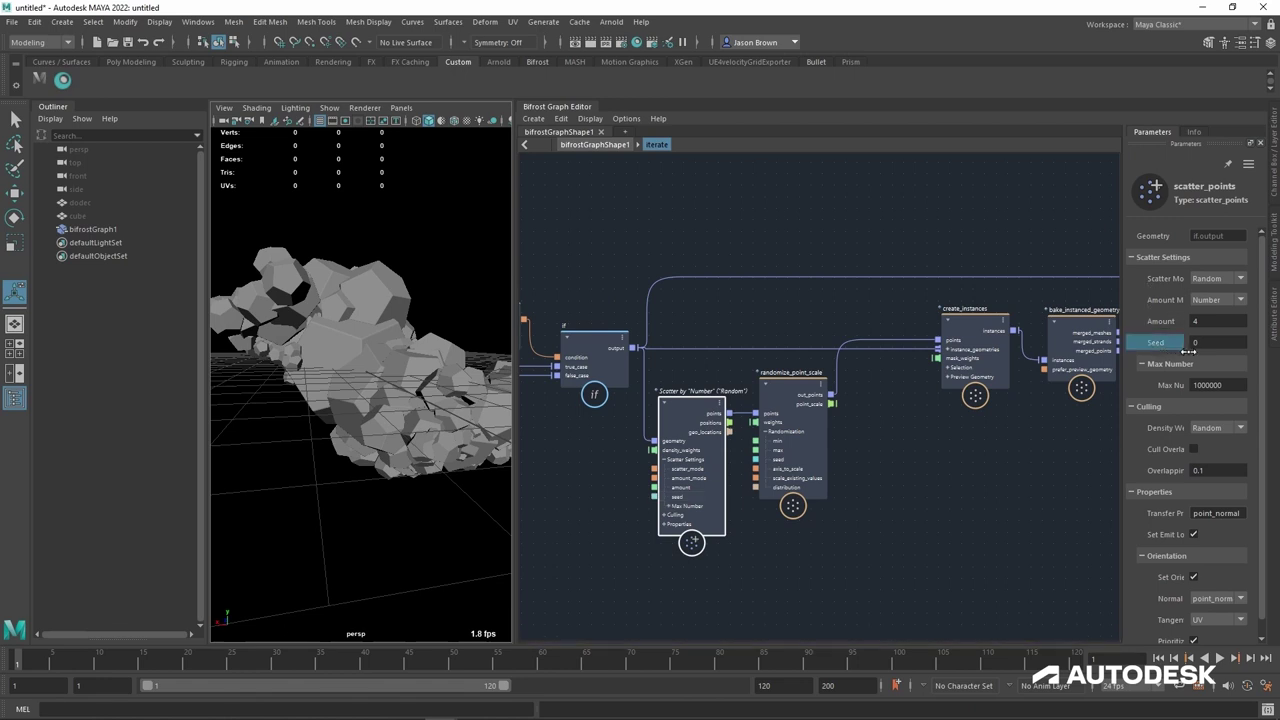
drag(1190, 351, 1252, 357)
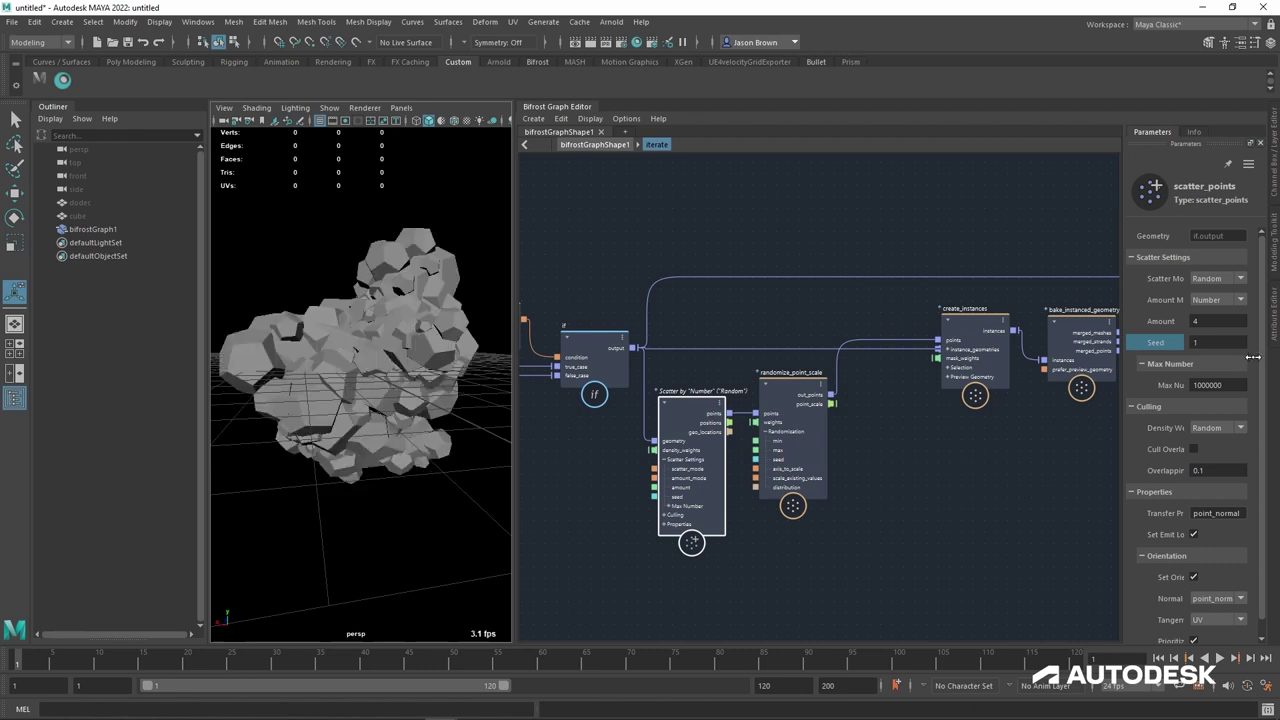
mouse_move(462, 444)
alt+mouse_down()
mouse_move(700, 442)
mouse_move(442, 435)
alt+mouse_up()
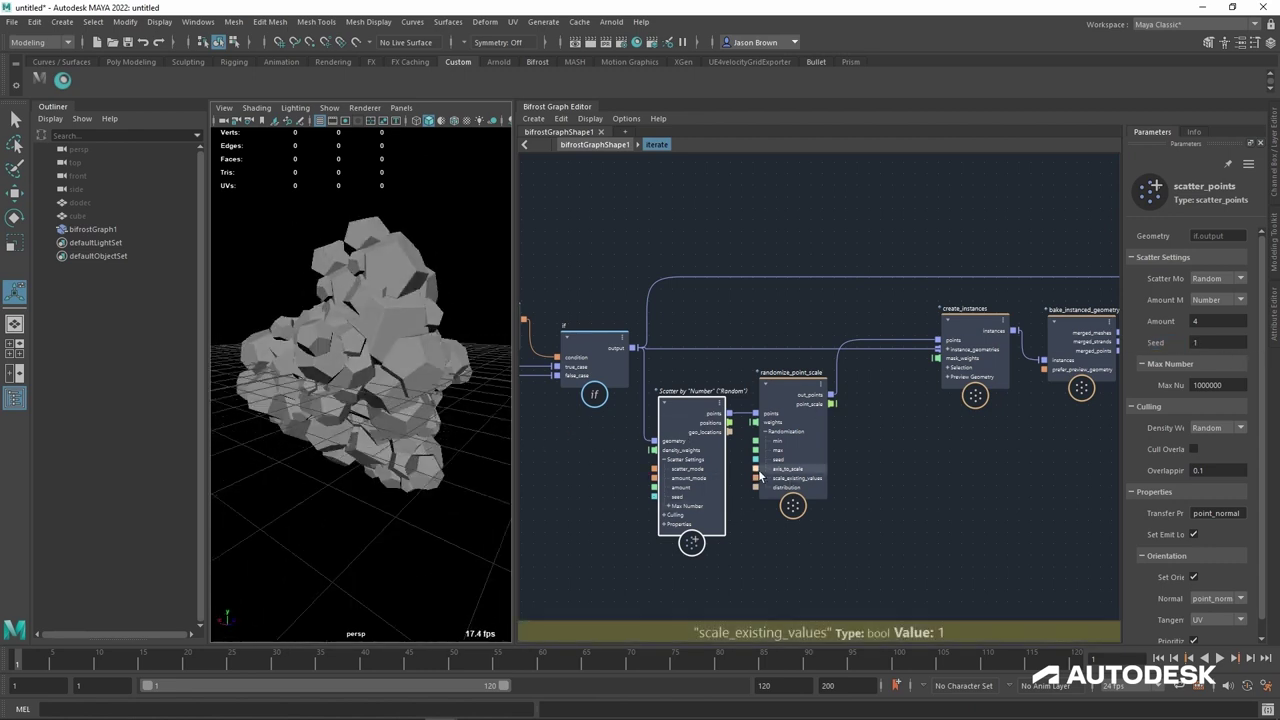
Step: Lower randomize_point_scale's Max to 0.4983 and on to 0.1303, examining the shrunken instances
alt+middle_drag(897, 483, 759, 507)
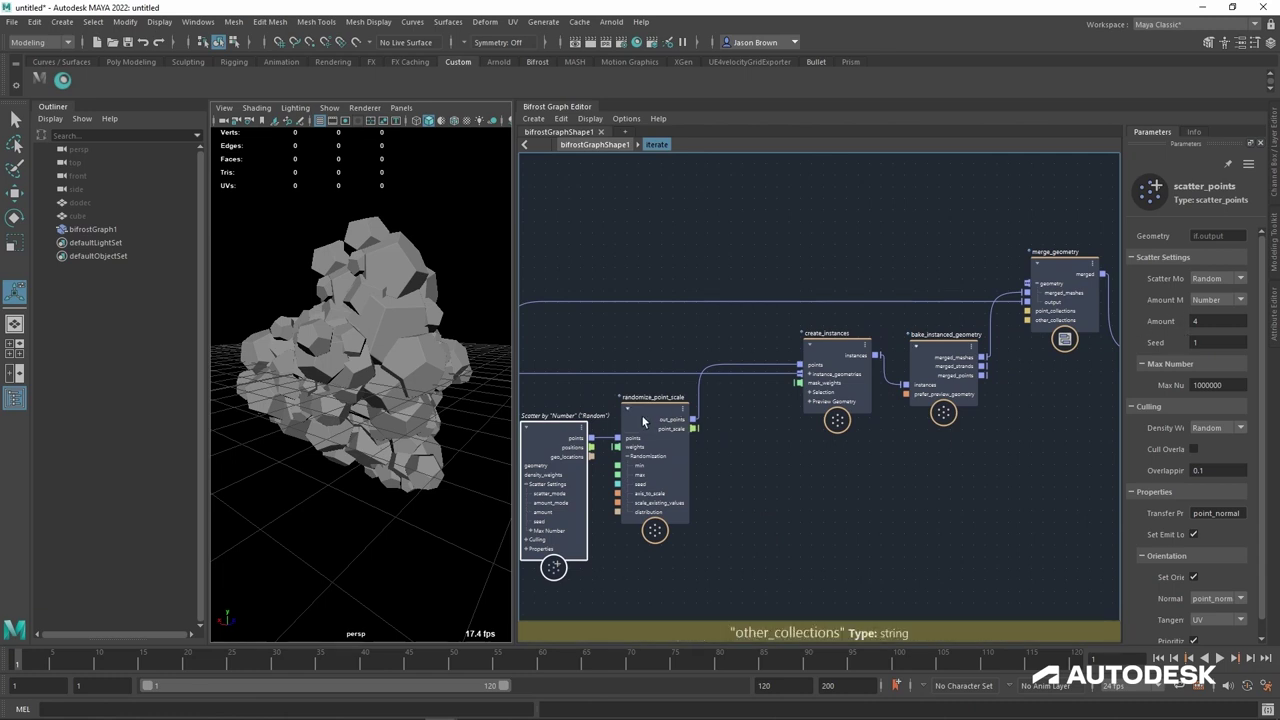
click(643, 421)
drag(1222, 315, 1103, 310)
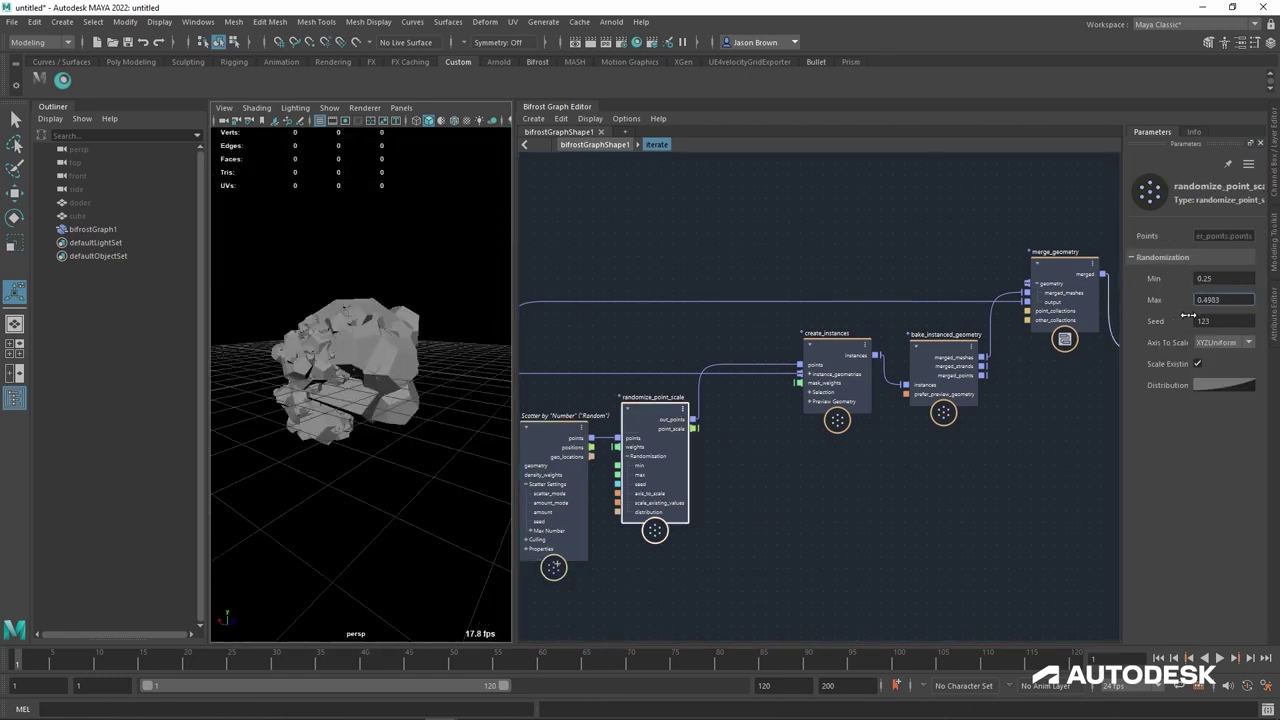
drag(1188, 315, 1122, 316)
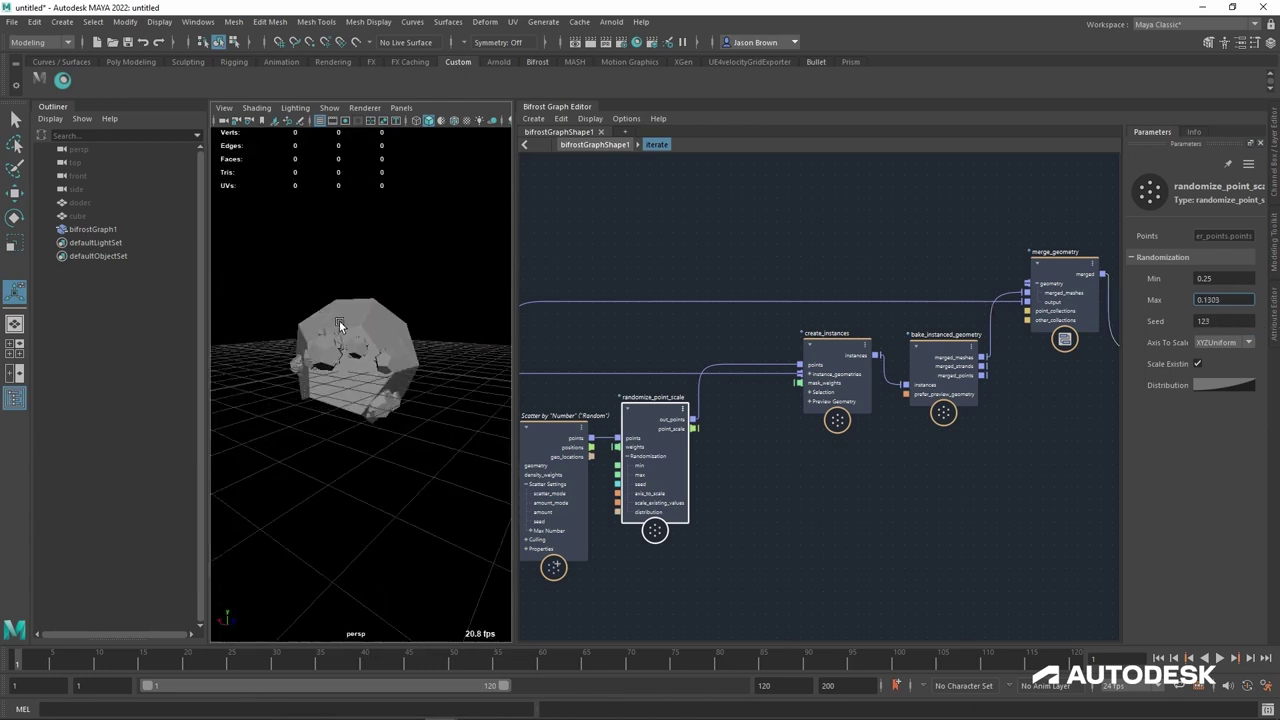
drag(289, 321, 445, 320)
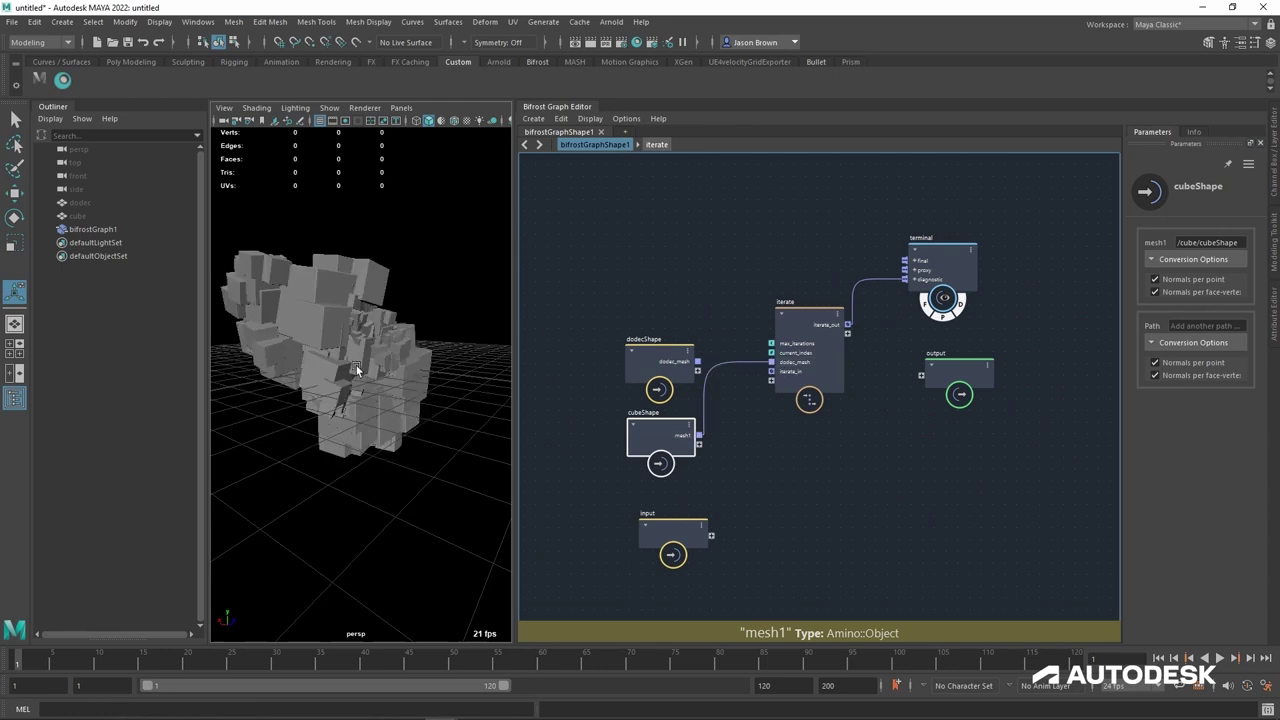
Step: Inspect the cluster generated from the cube mesh and the node network inside the iterate compound
alt+drag(357, 370, 460, 356)
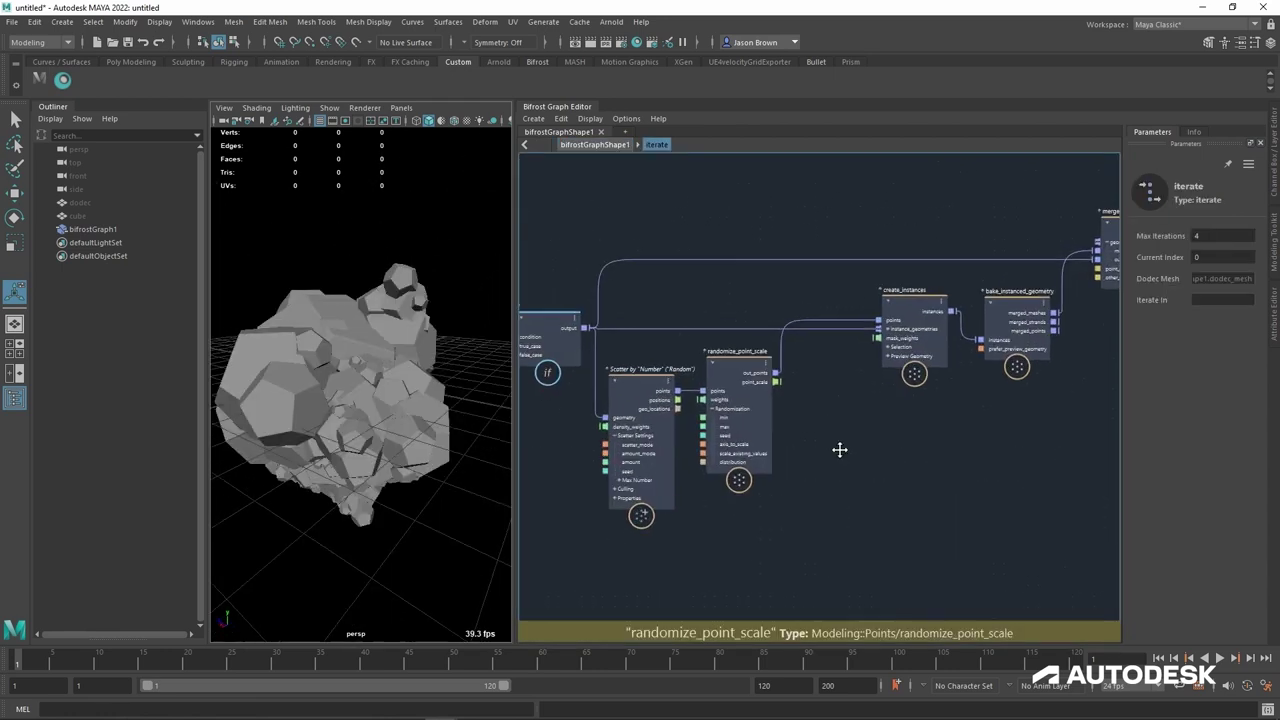
alt+middle_drag(840, 450, 841, 474)
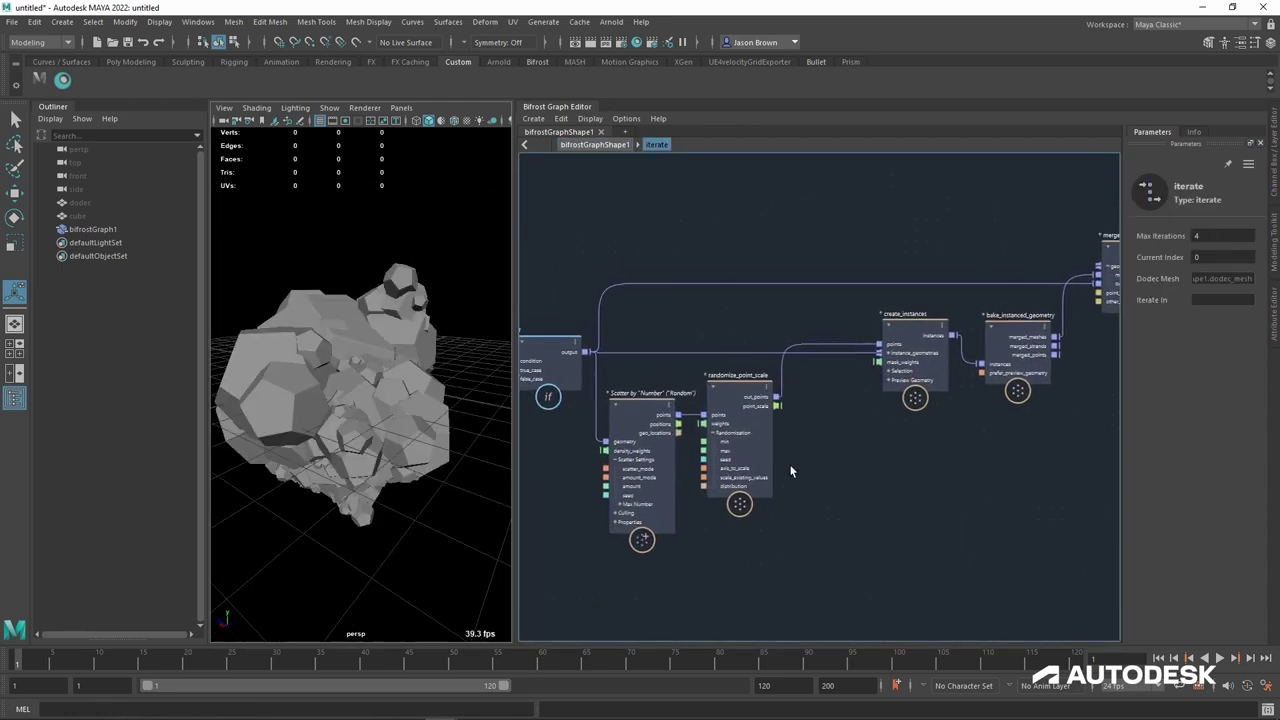
Step: Add a randomize_point_rotation node between randomize_point_scale and create_instances inside the iterate compound
alt+drag(367, 410, 422, 424)
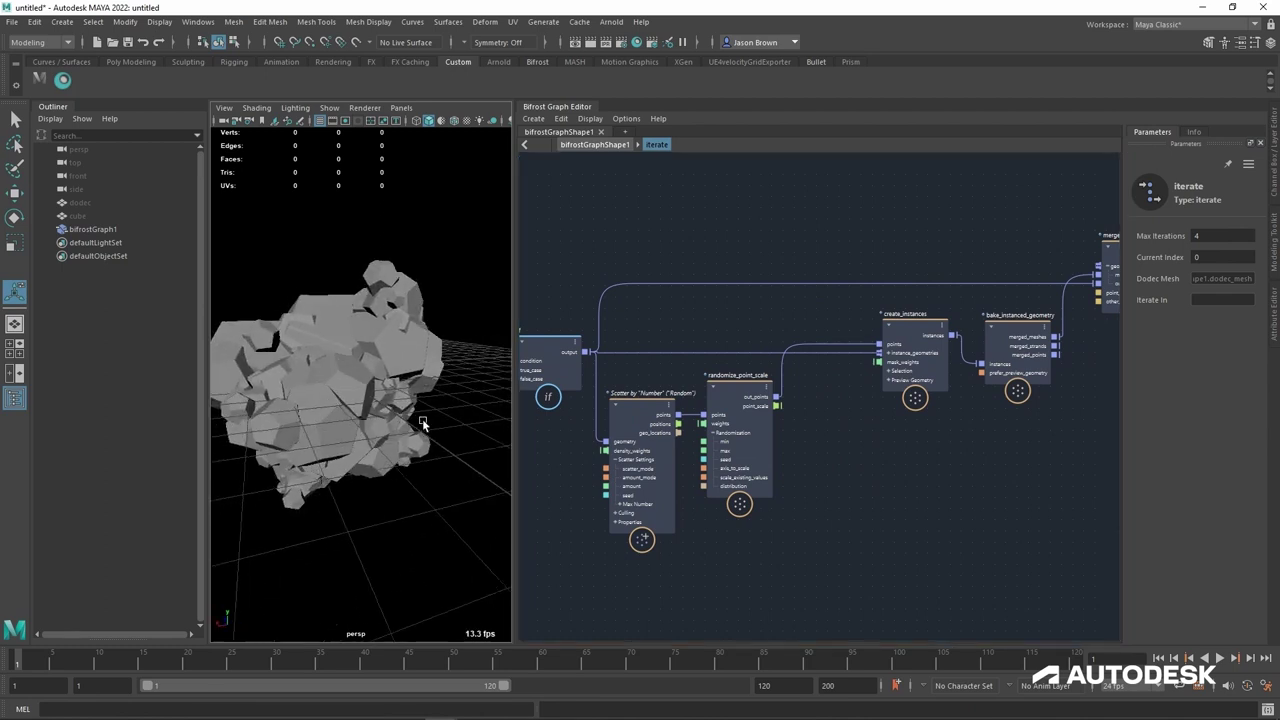
middle_drag(865, 454, 771, 457)
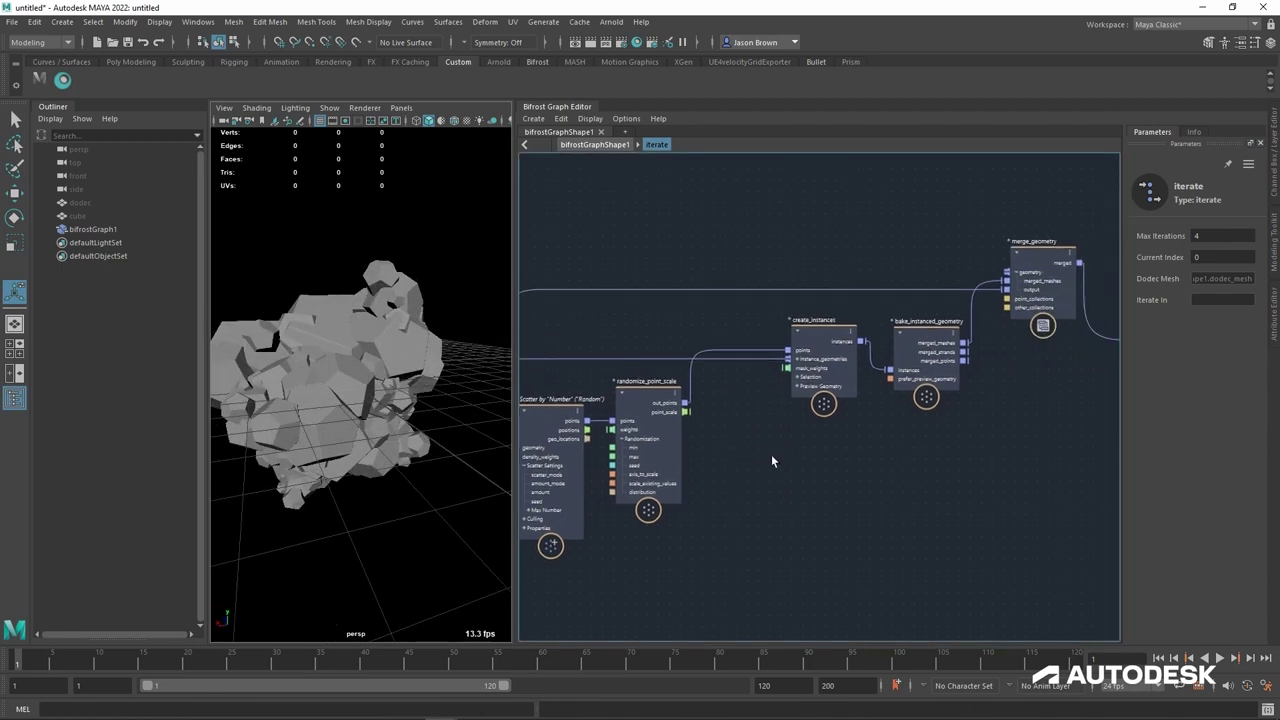
key(Tab)
text(ran)
click(717, 473)
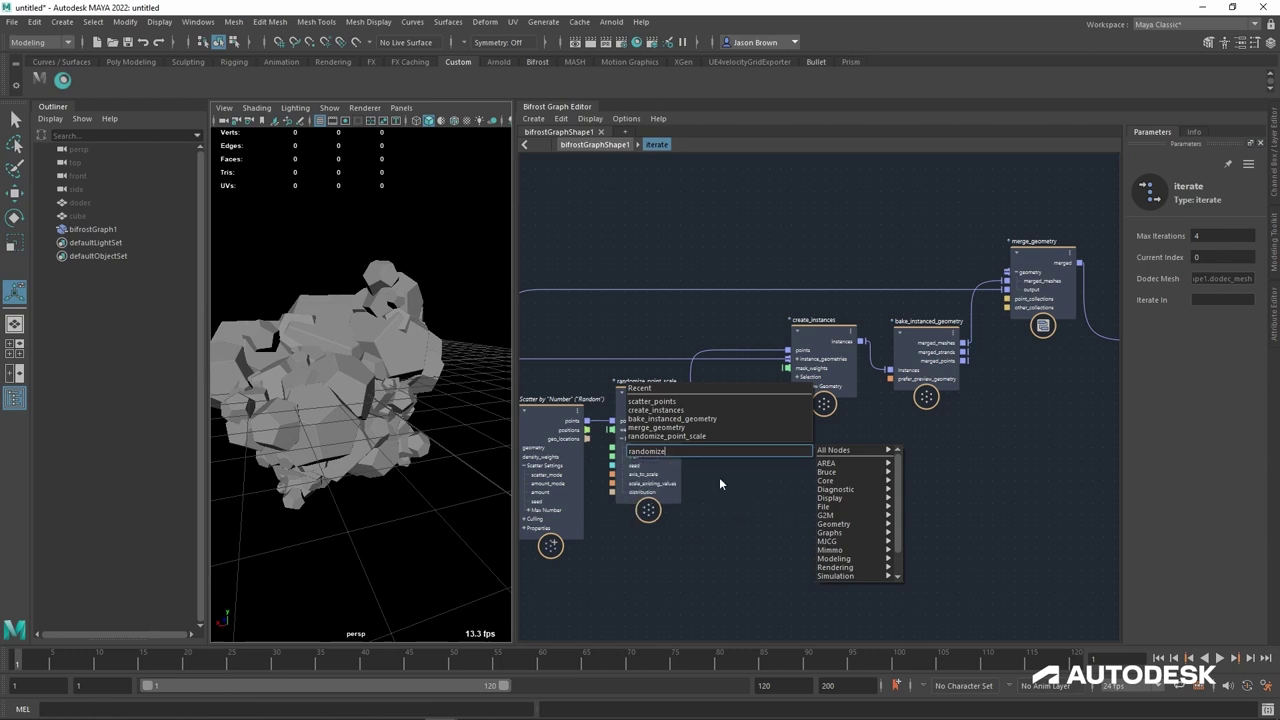
drag(767, 475, 743, 404)
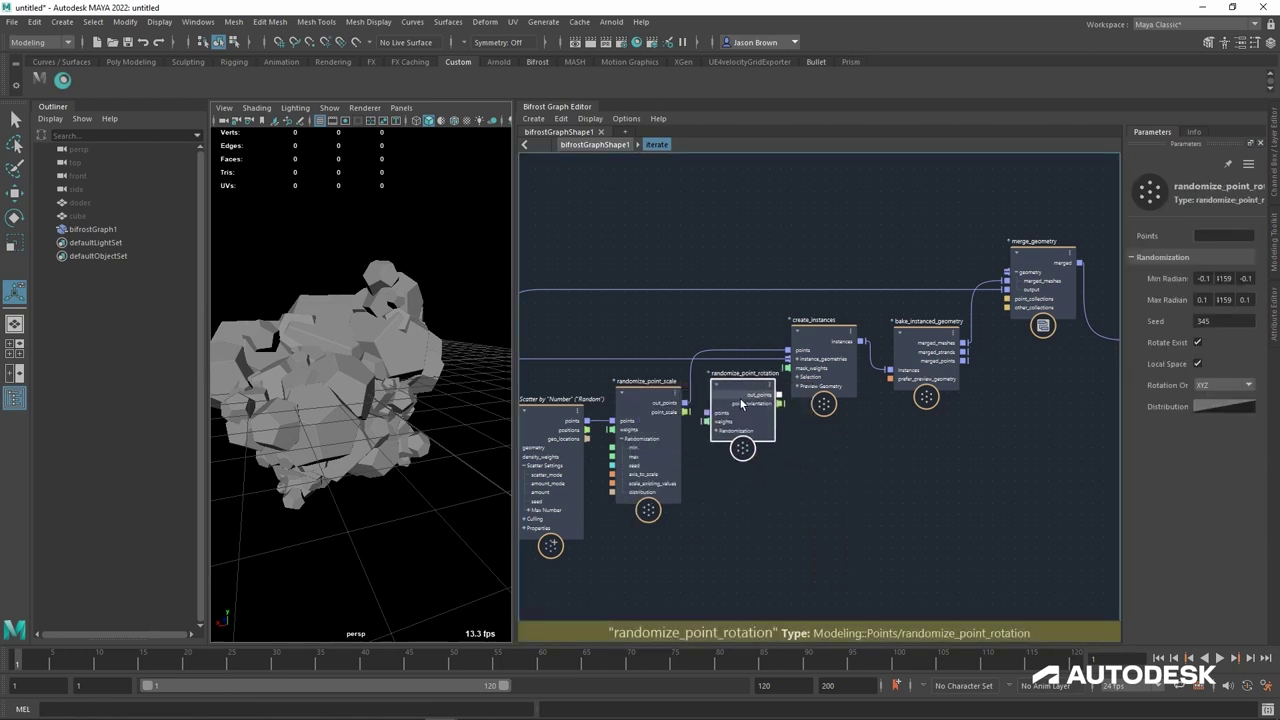
Step: Connect randomize_point_scale's out_points to randomize_point_rotation's points, and its out_points to create_instances' points
middle_drag(837, 450, 835, 452)
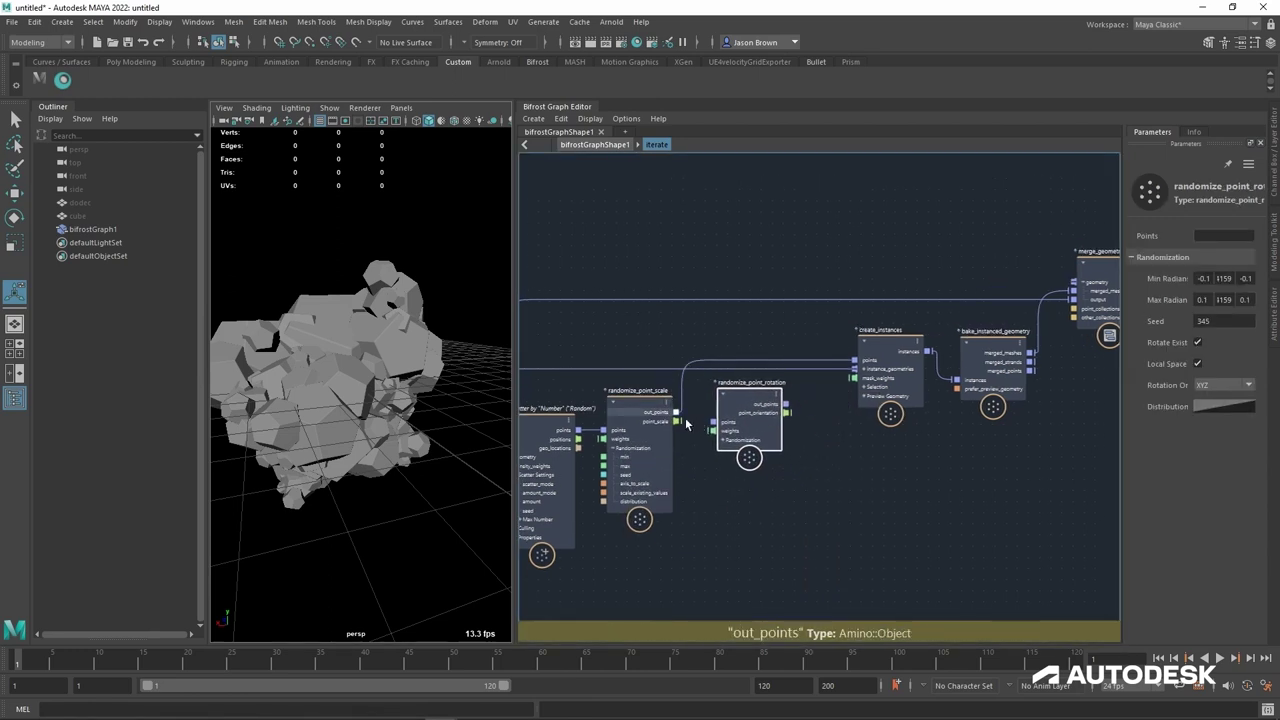
drag(677, 412, 727, 432)
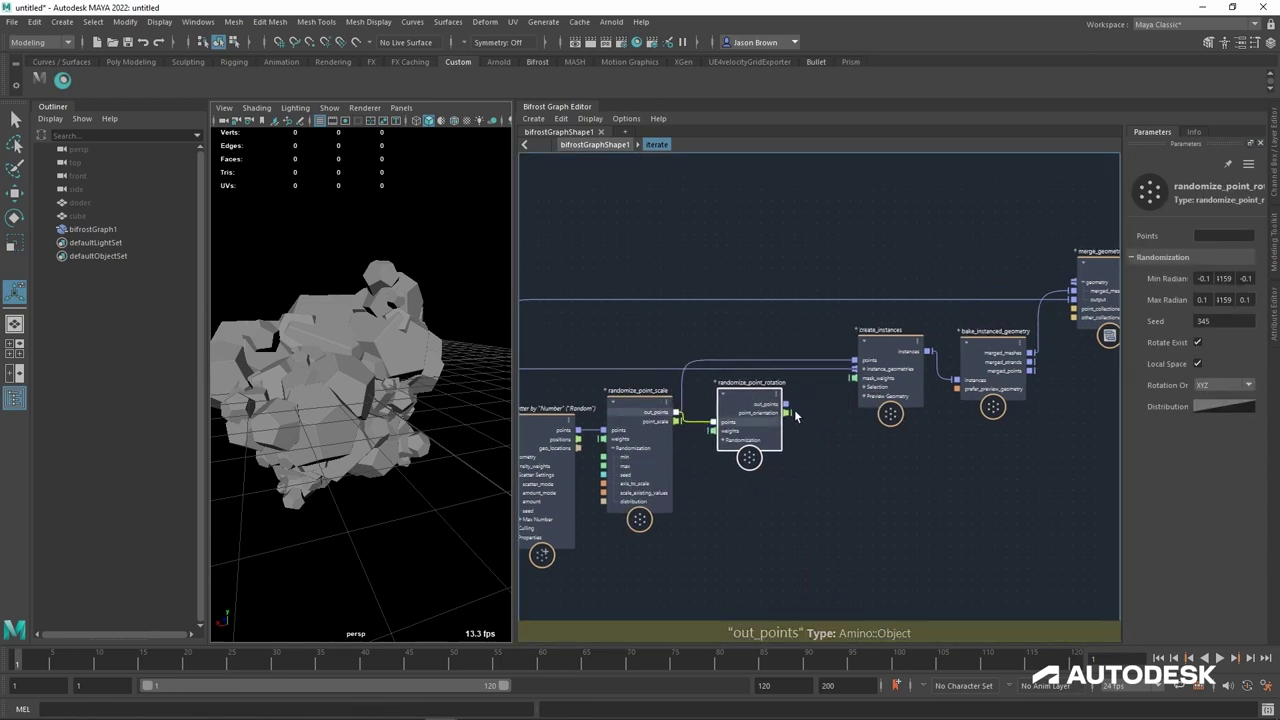
drag(788, 405, 853, 380)
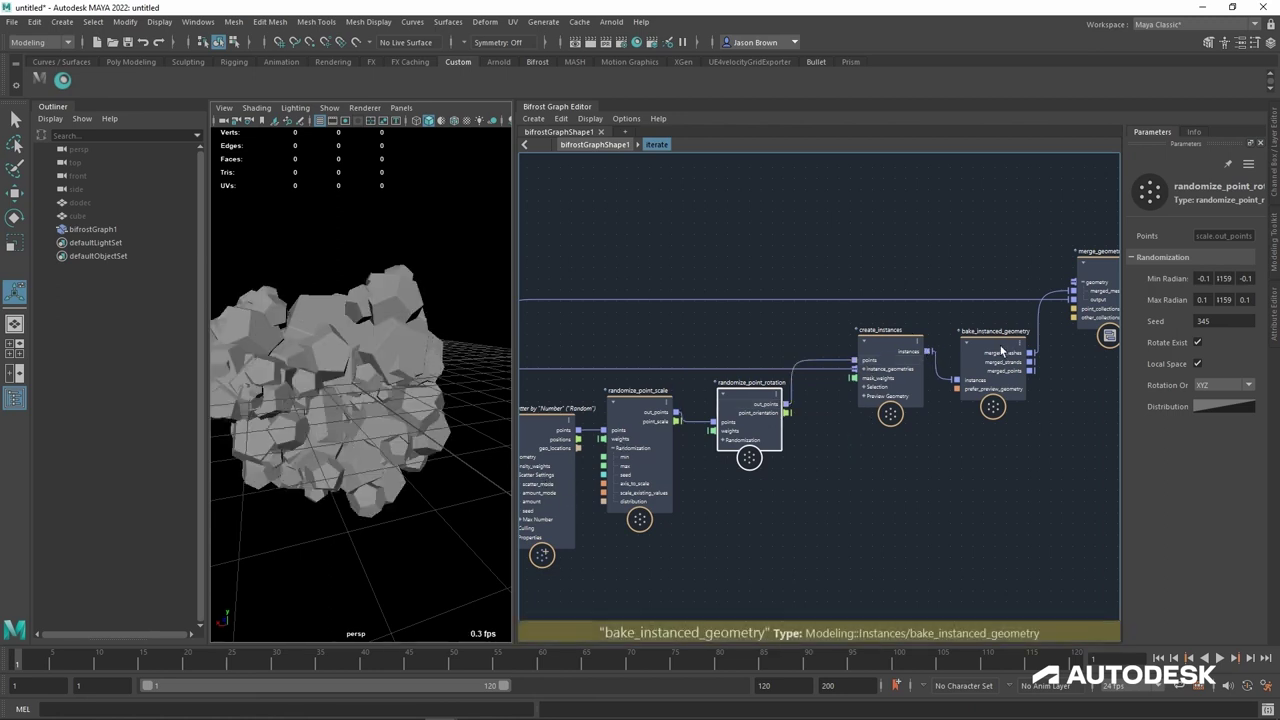
alt+middle_drag(868, 484, 892, 491)
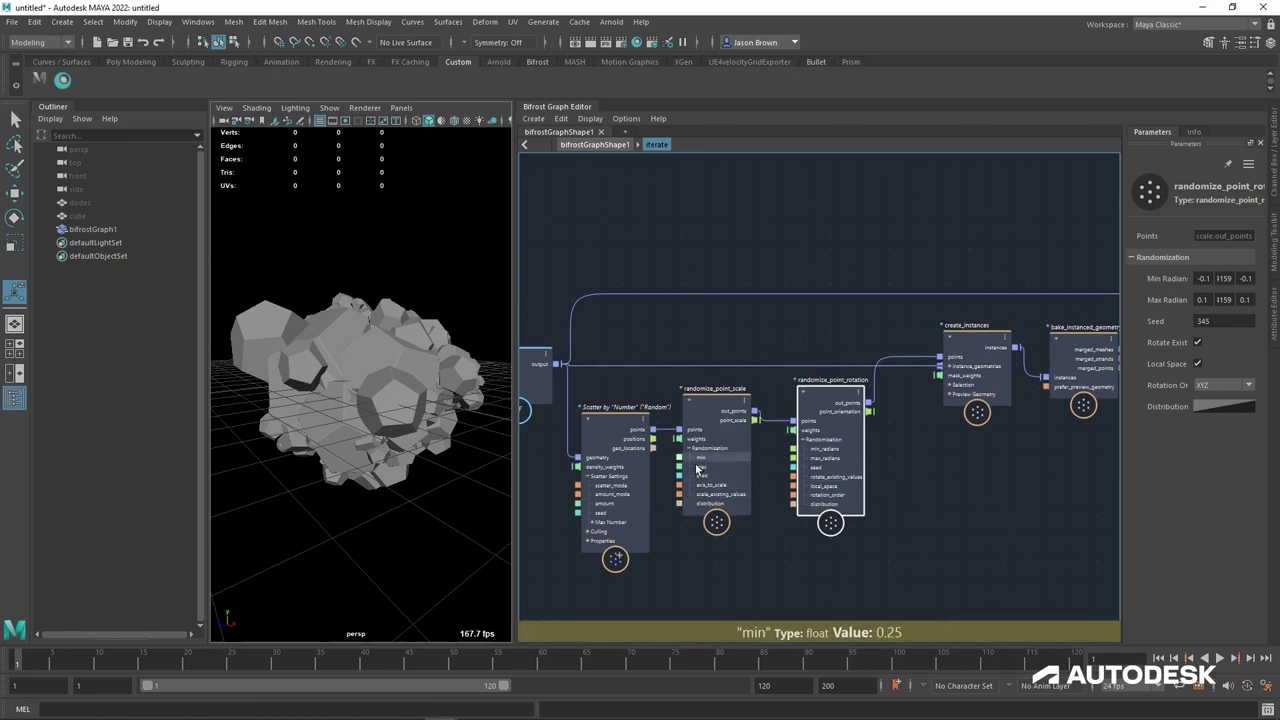
Step: Adjust the Min Radians and Max Radians values of randomize_point_rotation
mouse_move(839, 457)
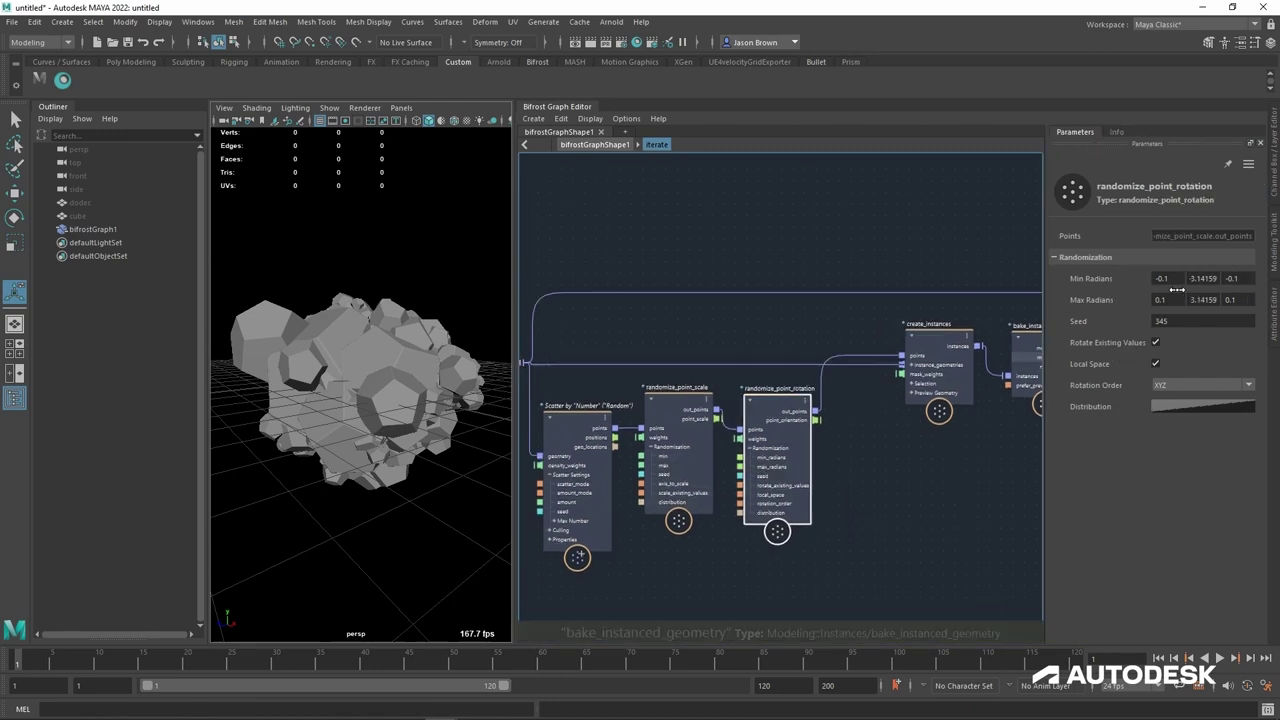
ctrl+drag(1175, 283, 648, 310)
mouse_move(1167, 300)
mouse_down()
mouse_move(1218, 300)
mouse_move(1190, 299)
mouse_up()
drag(1190, 299, 1193, 299)
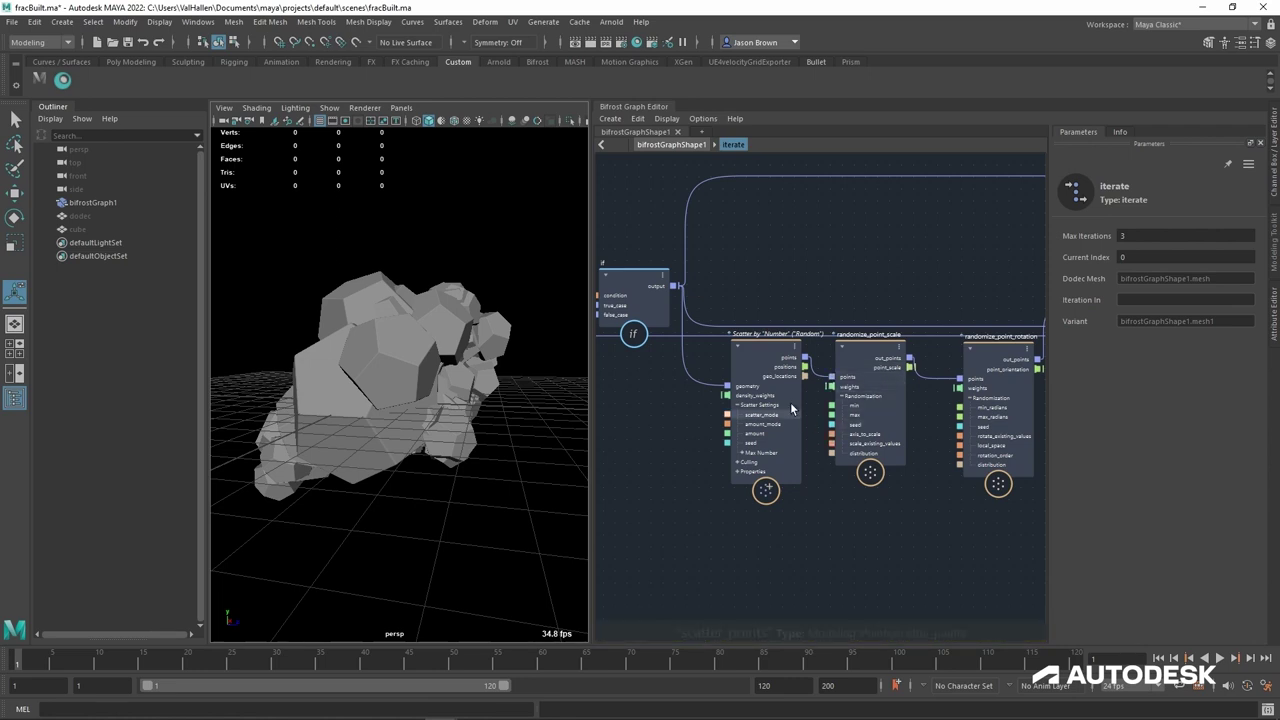
Step: Switch scatter_points' Scatter Mode to BlueNoise and examine how the instances spread out
click(753, 357)
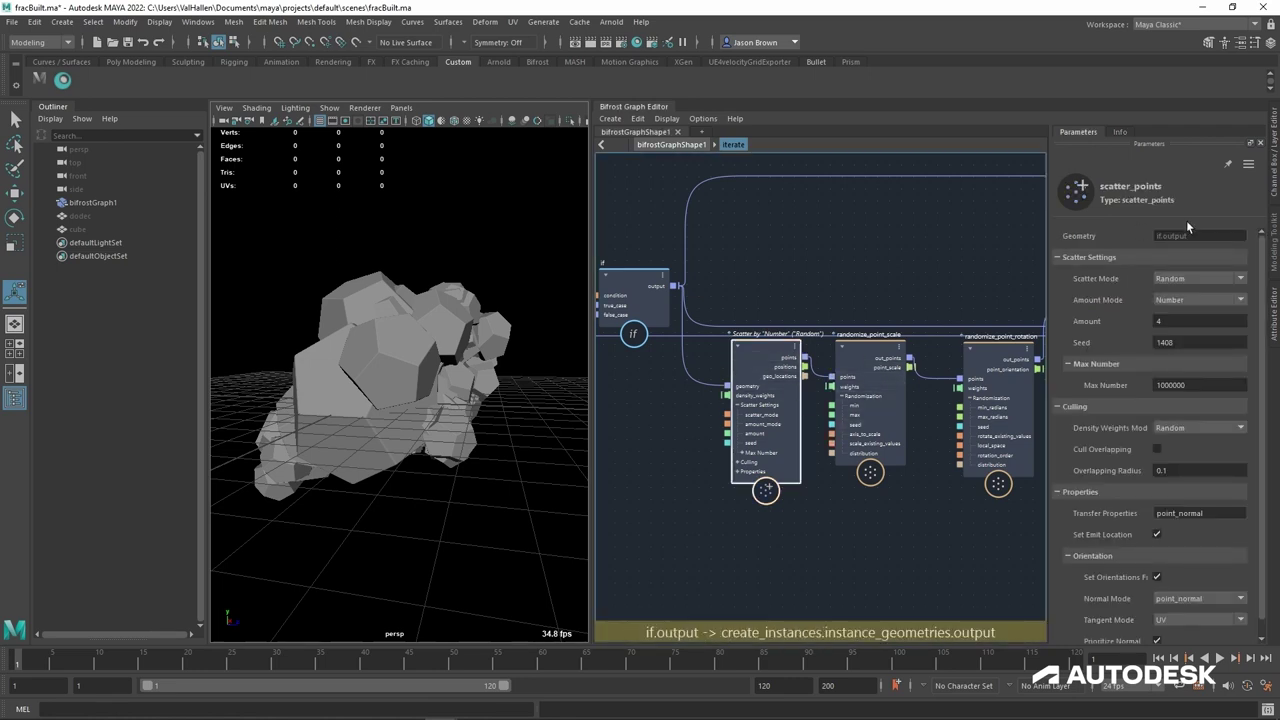
click(1178, 279)
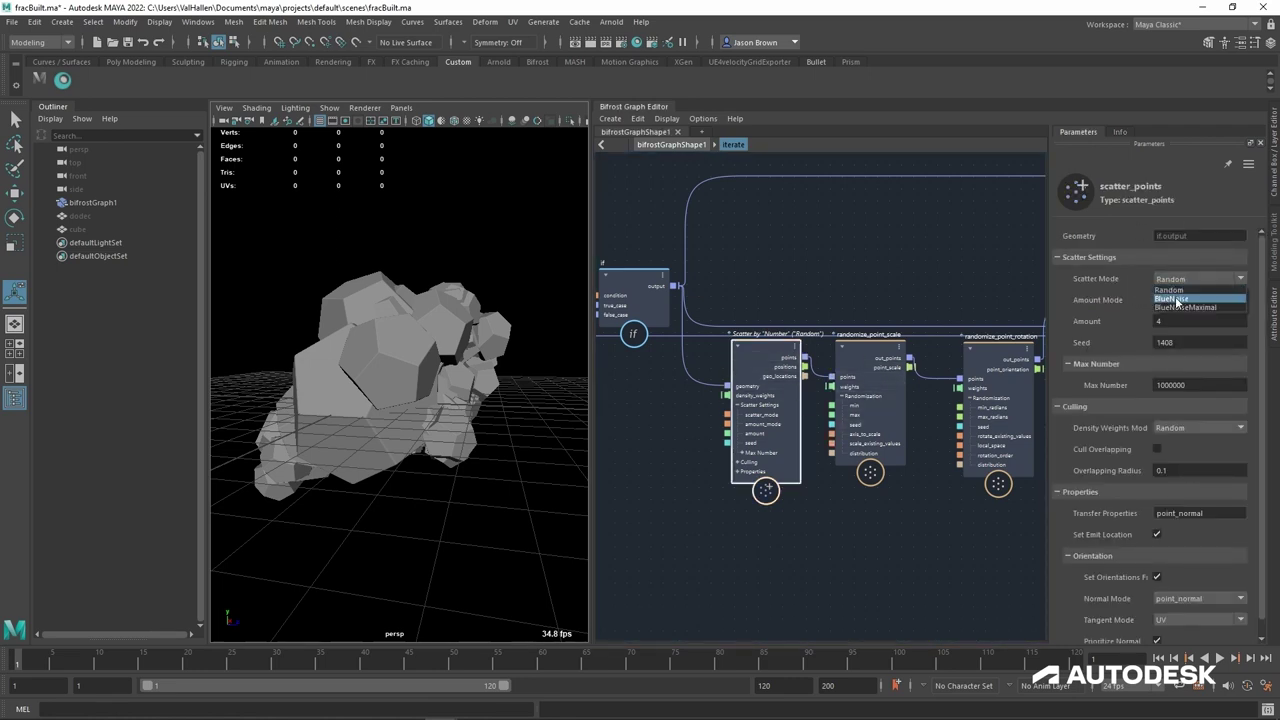
mouse_move(403, 321)
alt+mouse_down()
mouse_move(466, 337)
mouse_move(391, 335)
alt+mouse_up()
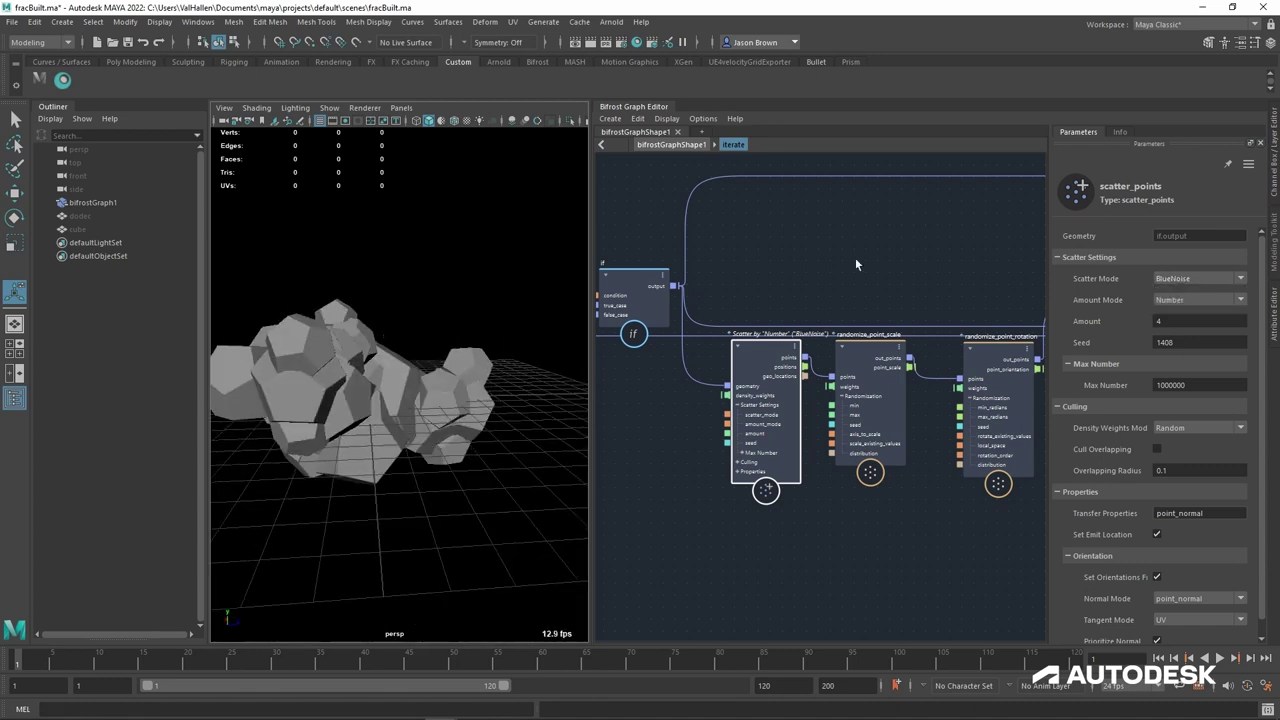
click(872, 285)
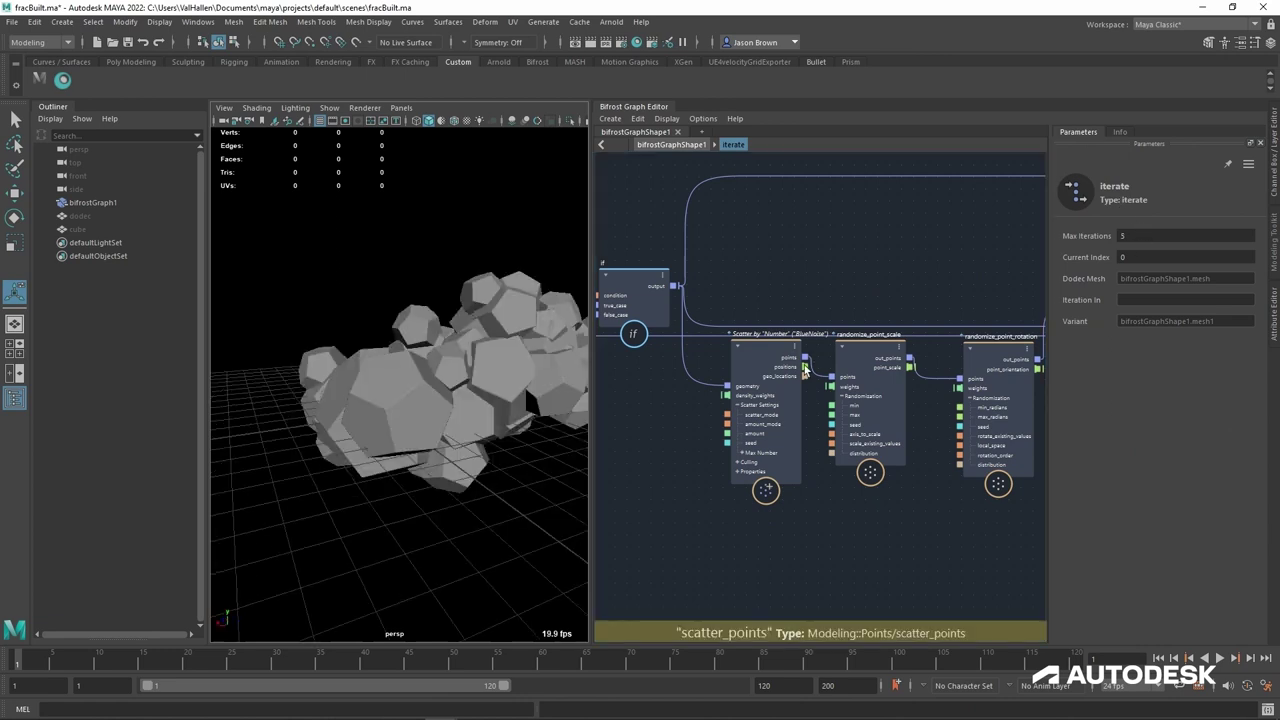
Step: Compare scatter_points' Scatter Mode options, keep BlueNoise with Seed 1735, and examine the branching growth
click(770, 354)
click(1185, 279)
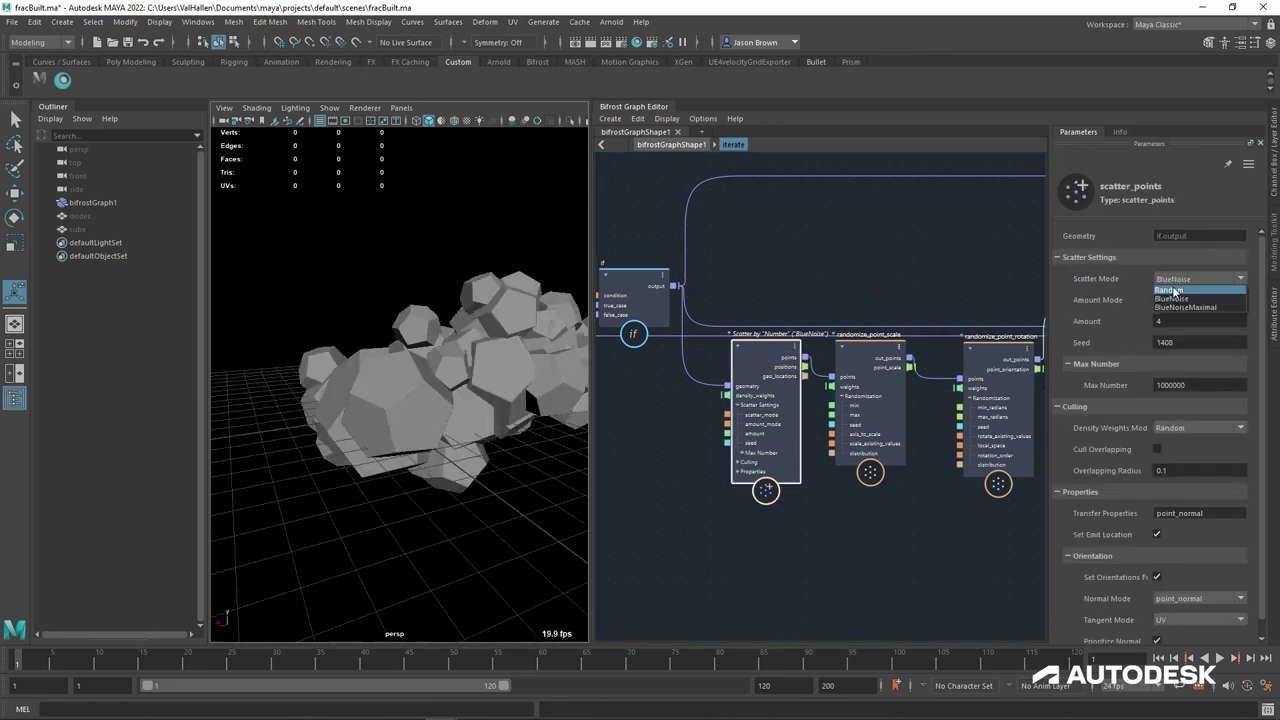
alt+drag(500, 400, 371, 425)
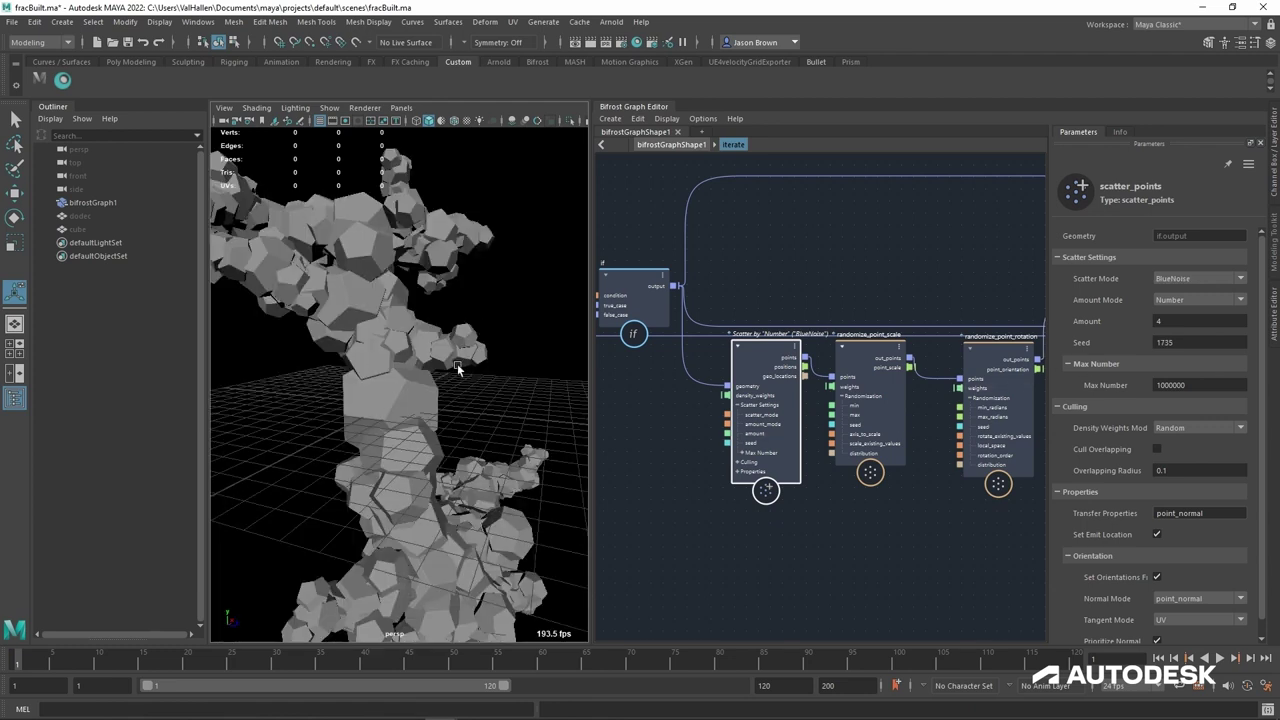
alt+drag(420, 362, 488, 362)
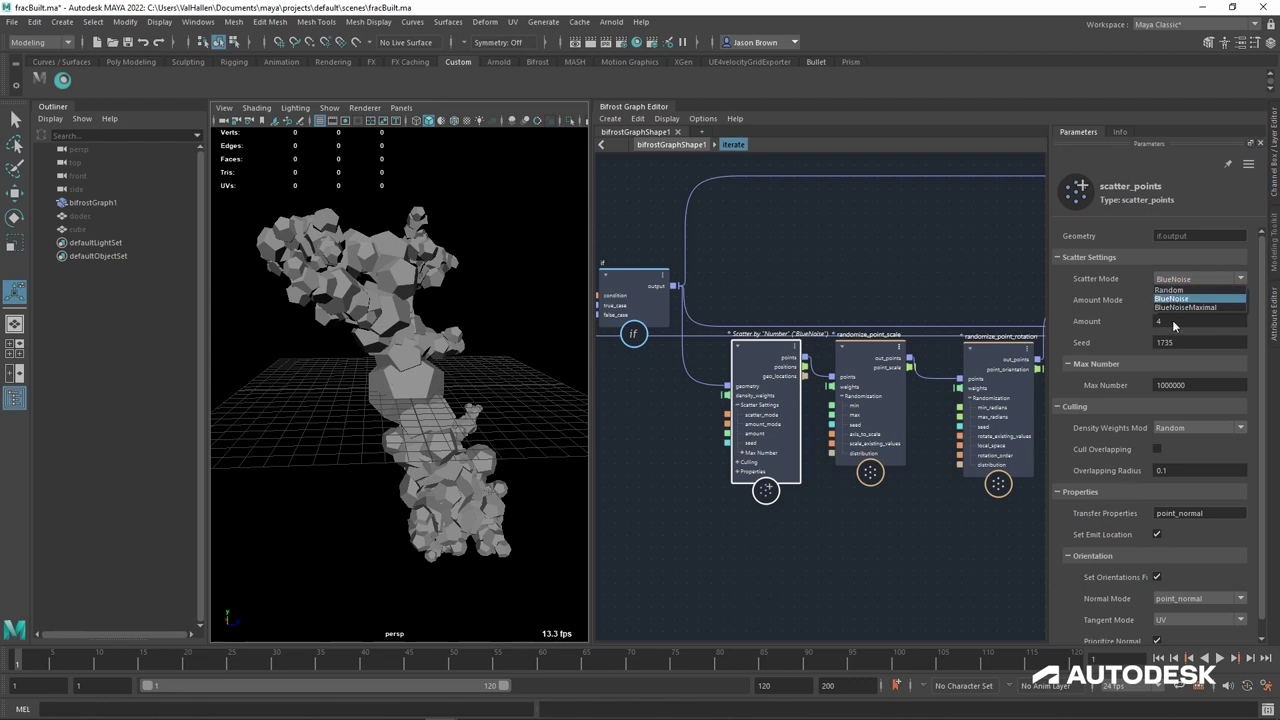
Step: Set scatter_points' Scatter Mode to Random and examine the dense cluster from close up
click(1170, 290)
alt+drag(429, 368, 469, 418)
alt+right_drag(469, 418, 477, 420)
alt+drag(477, 420, 359, 412)
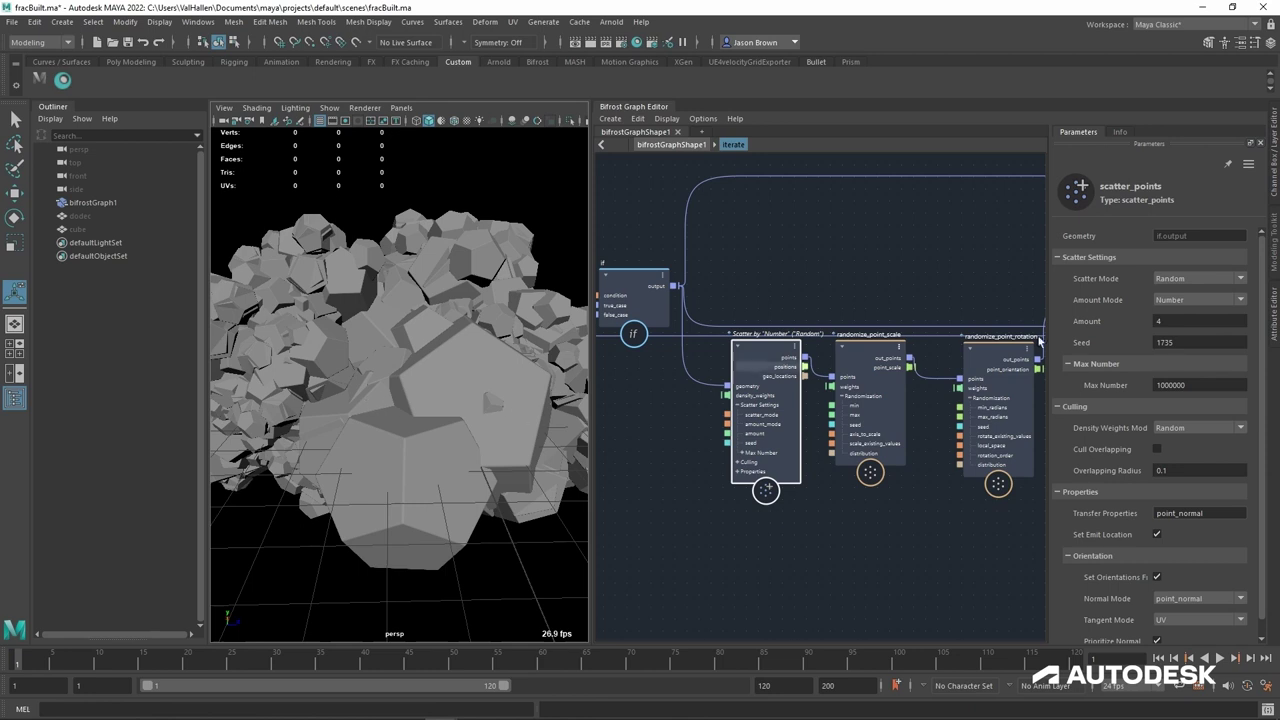
Step: Return scatter_points' Scatter Mode to BlueNoise and examine the column-like structure
click(1184, 288)
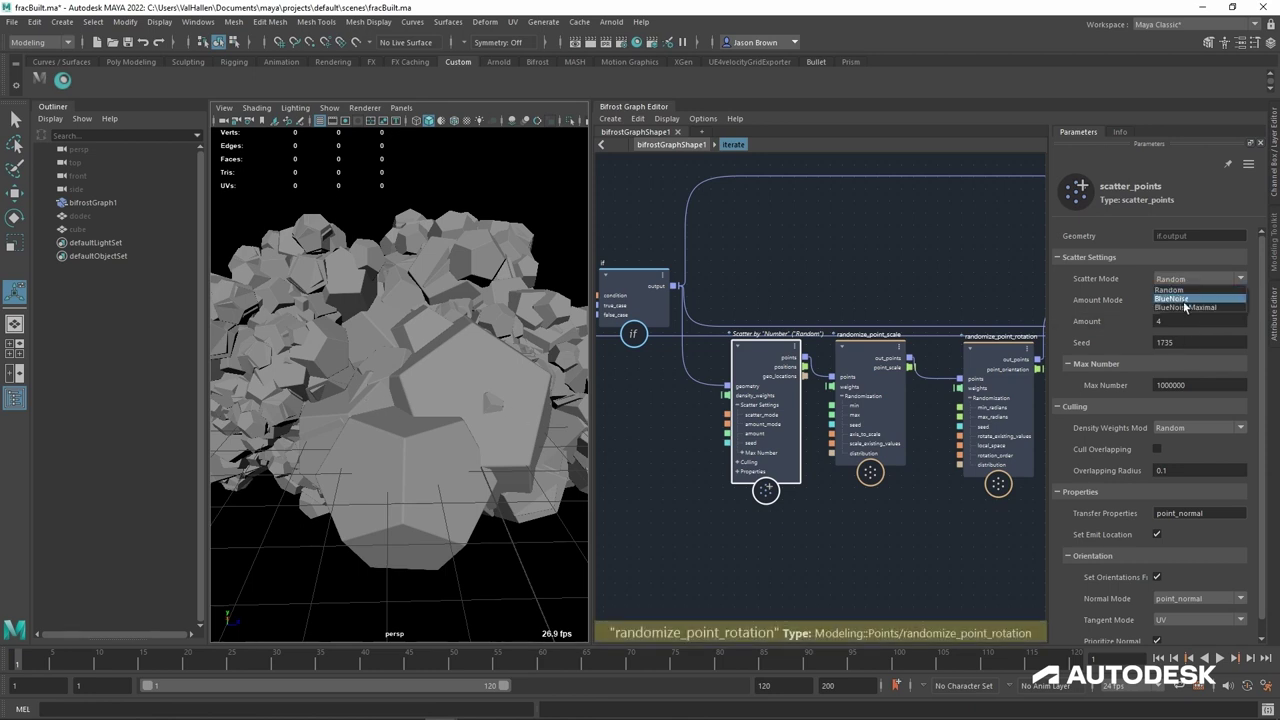
click(1180, 302)
alt+drag(373, 382, 612, 366)
mouse_move(309, 366)
alt+right_down()
mouse_move(414, 369)
mouse_move(306, 349)
alt+right_up()
alt+middle_drag(306, 349, 372, 290)
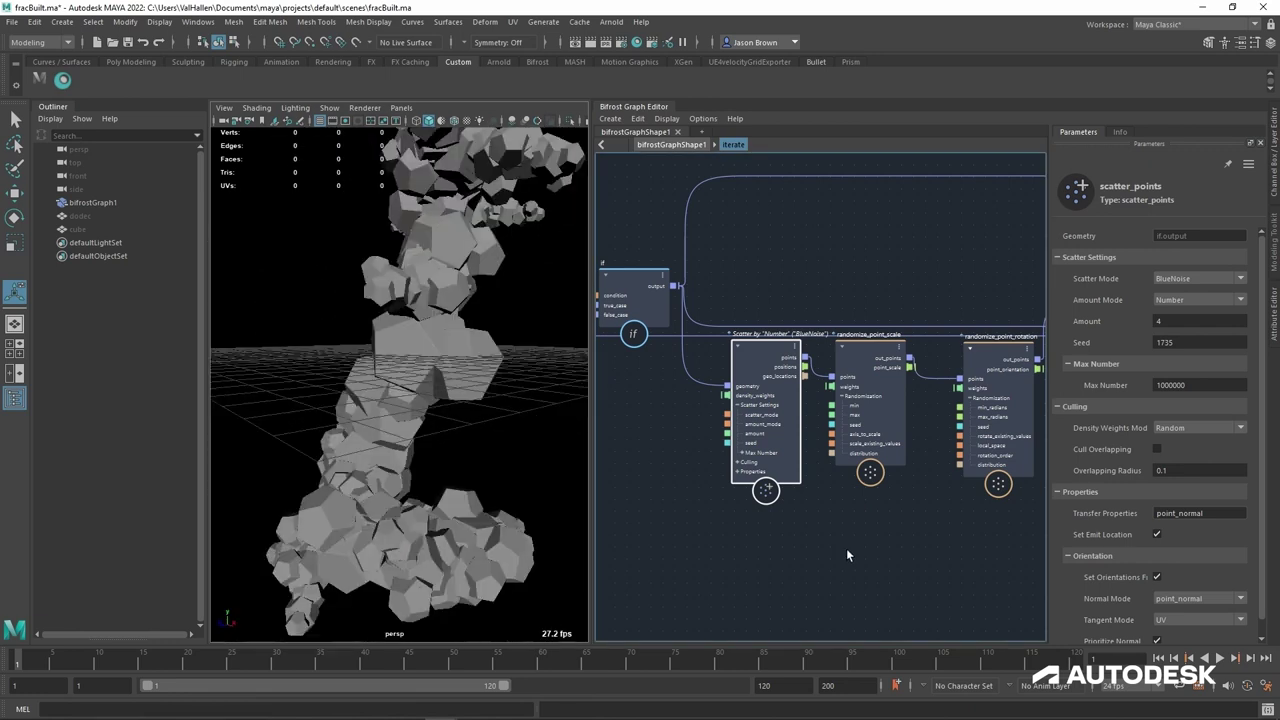
Step: Reduce the iterate compound's Max Iterations to 1 and examine the single-iteration result
click(846, 548)
double_click(1143, 239)
click(1101, 250)
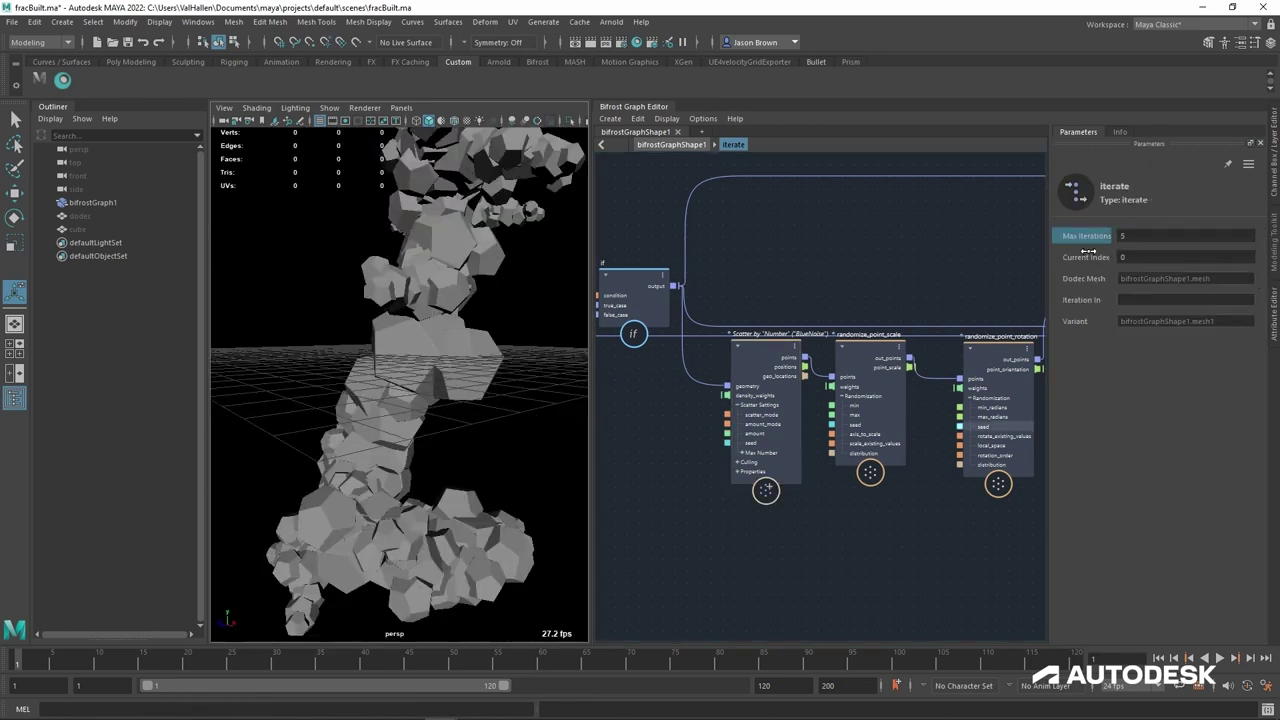
drag(1060, 248, 1000, 247)
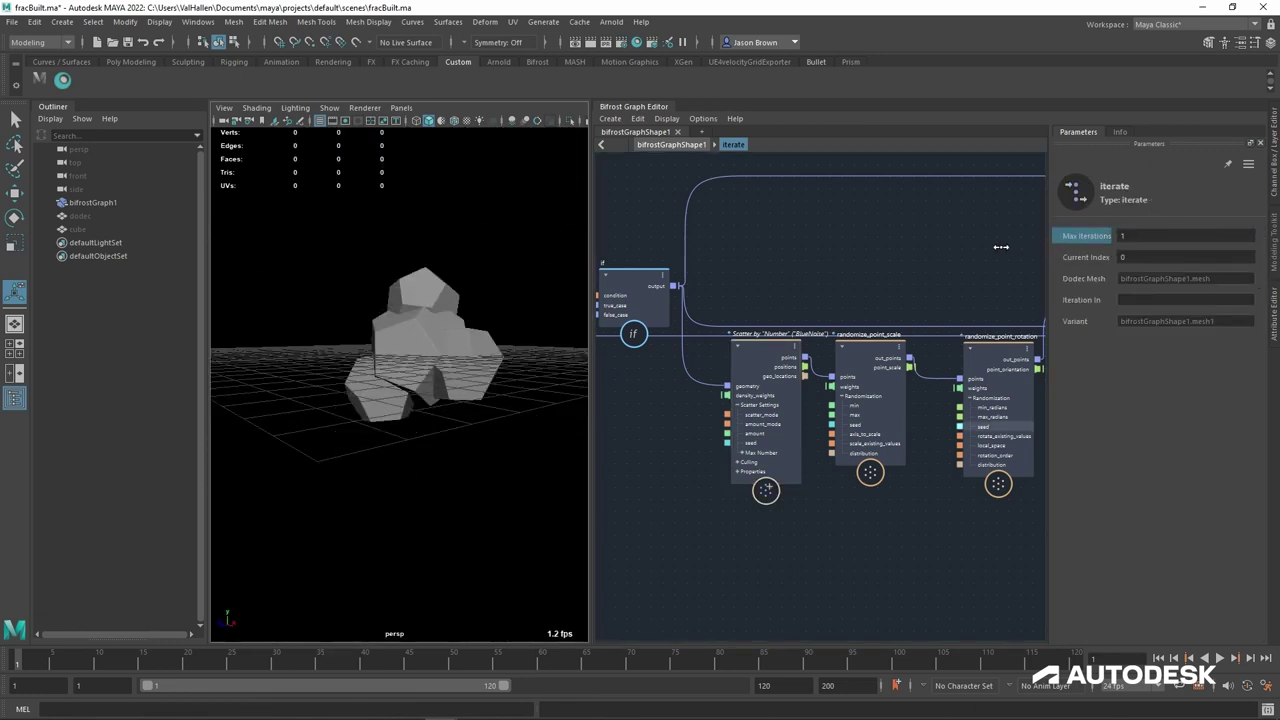
alt+drag(456, 322, 471, 352)
alt+right_drag(471, 352, 517, 352)
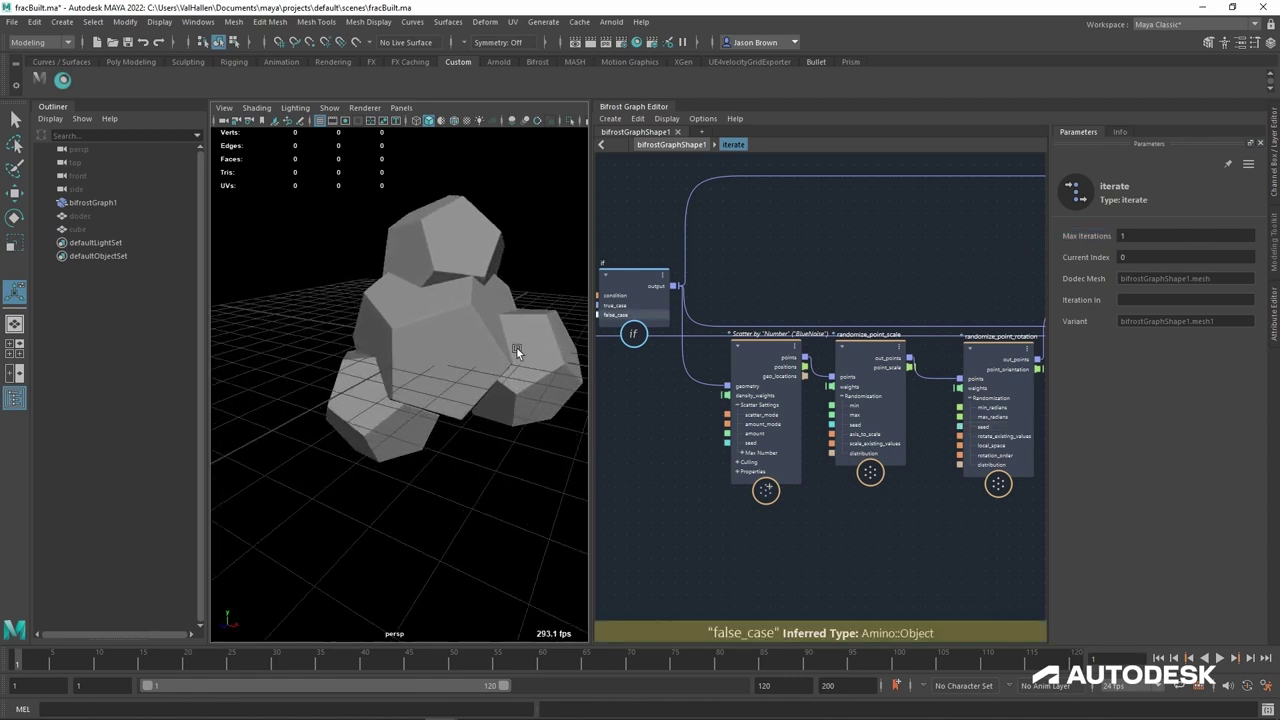
alt+drag(517, 352, 486, 390)
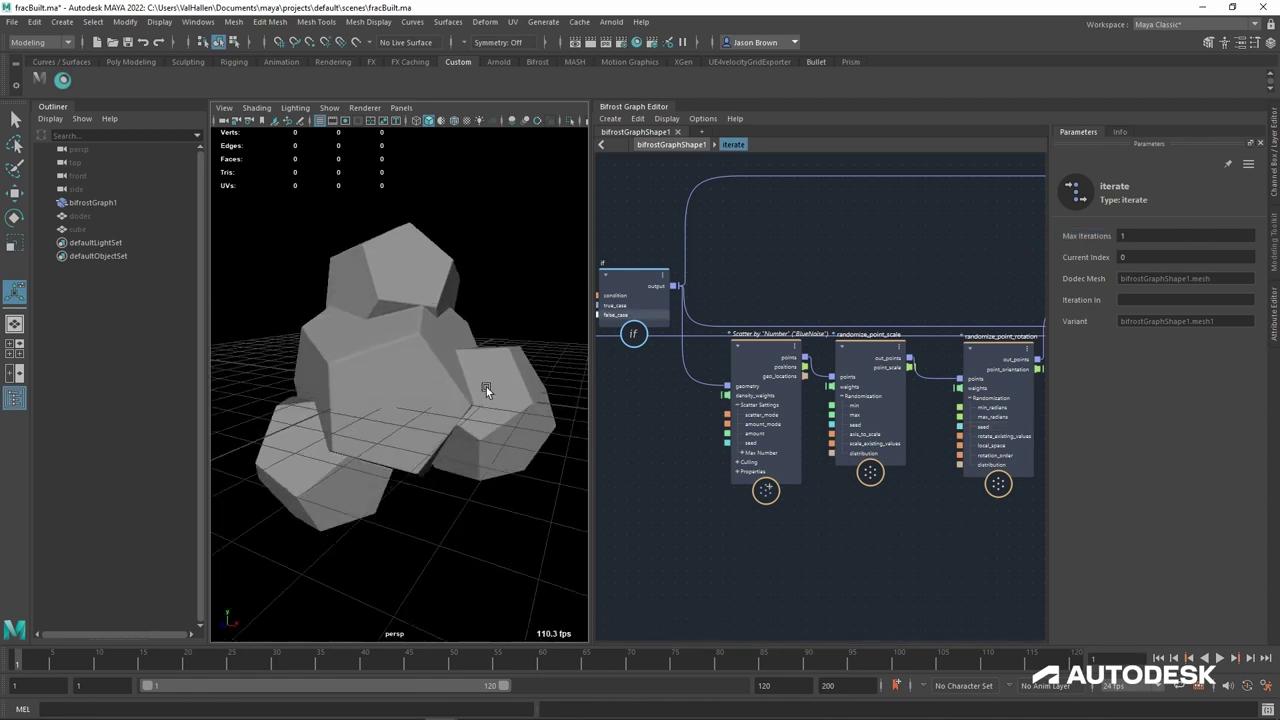
Step: Change scatter_points' Scatter Mode to Random for the single iteration and examine the overlapping instances
click(757, 362)
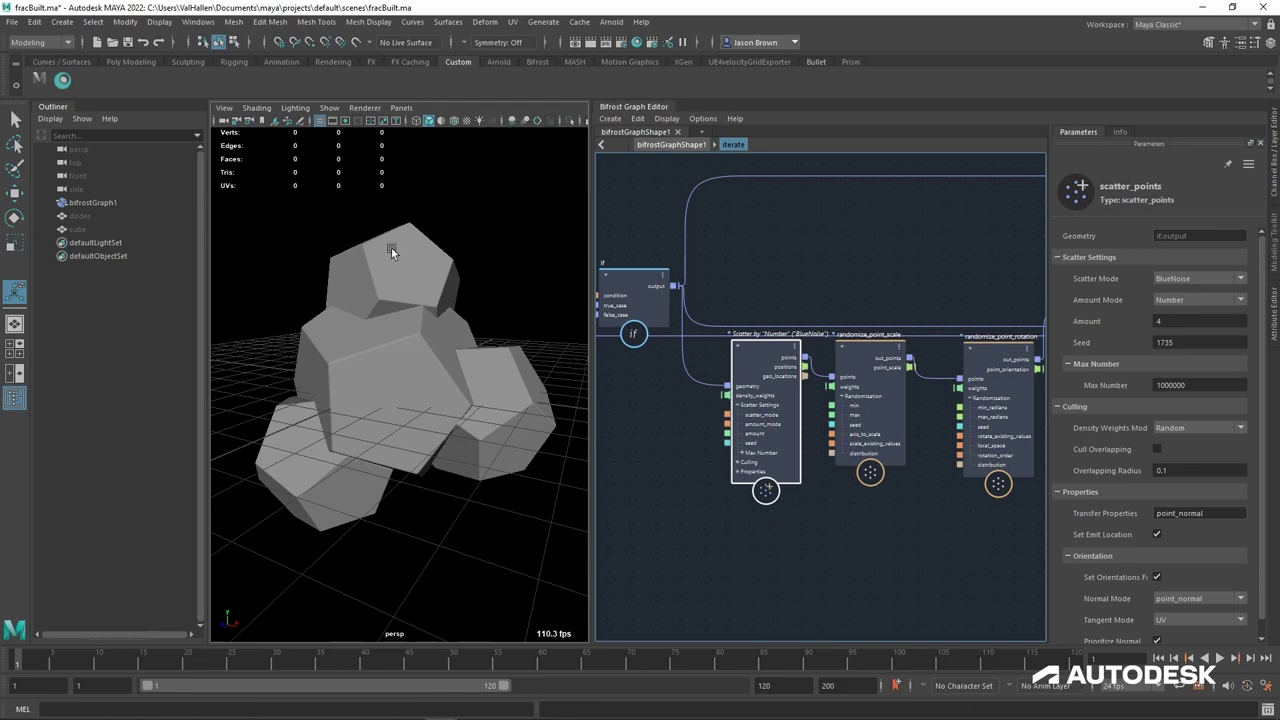
click(1180, 280)
click(1178, 292)
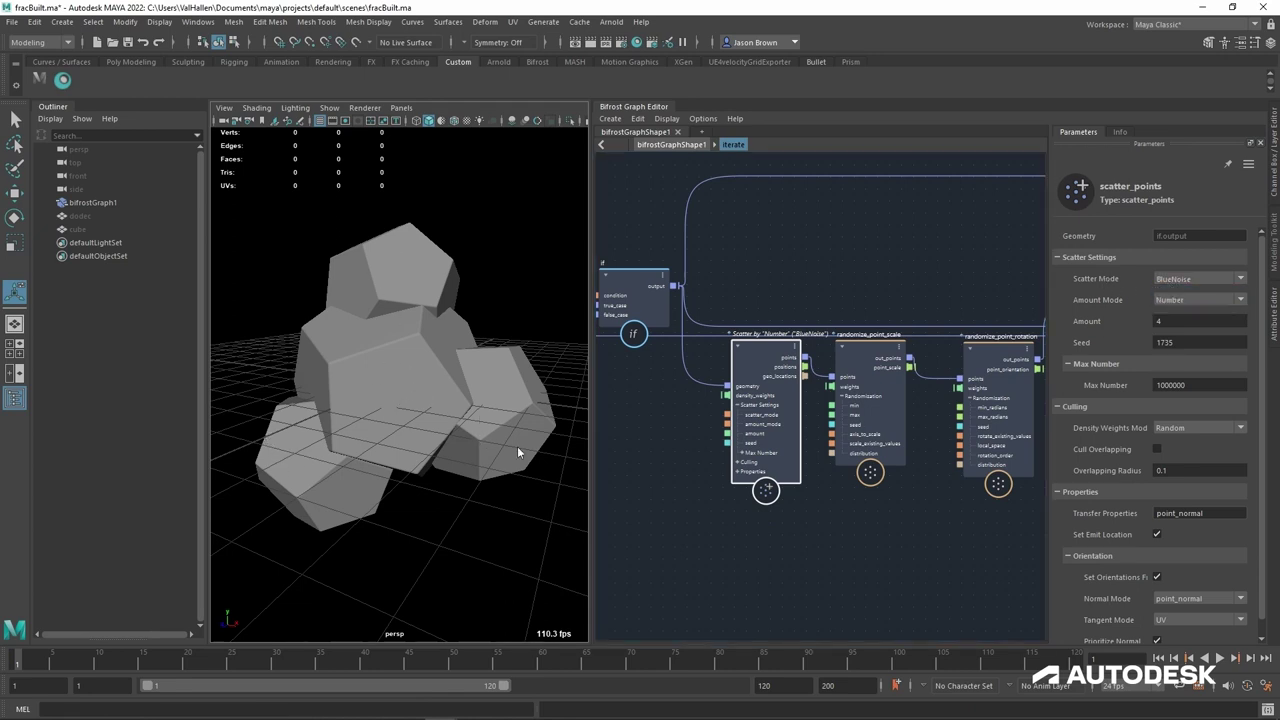
alt+drag(434, 432, 430, 390)
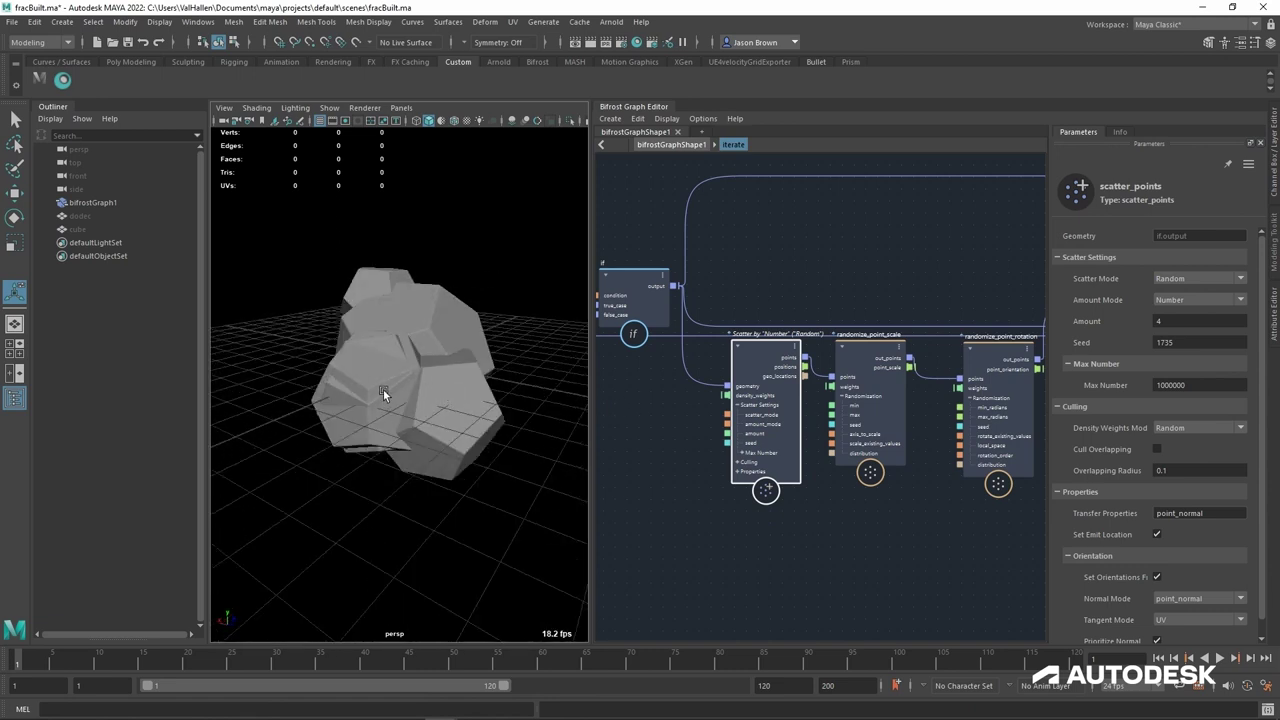
alt+drag(537, 390, 362, 405)
alt+right_drag(362, 405, 346, 405)
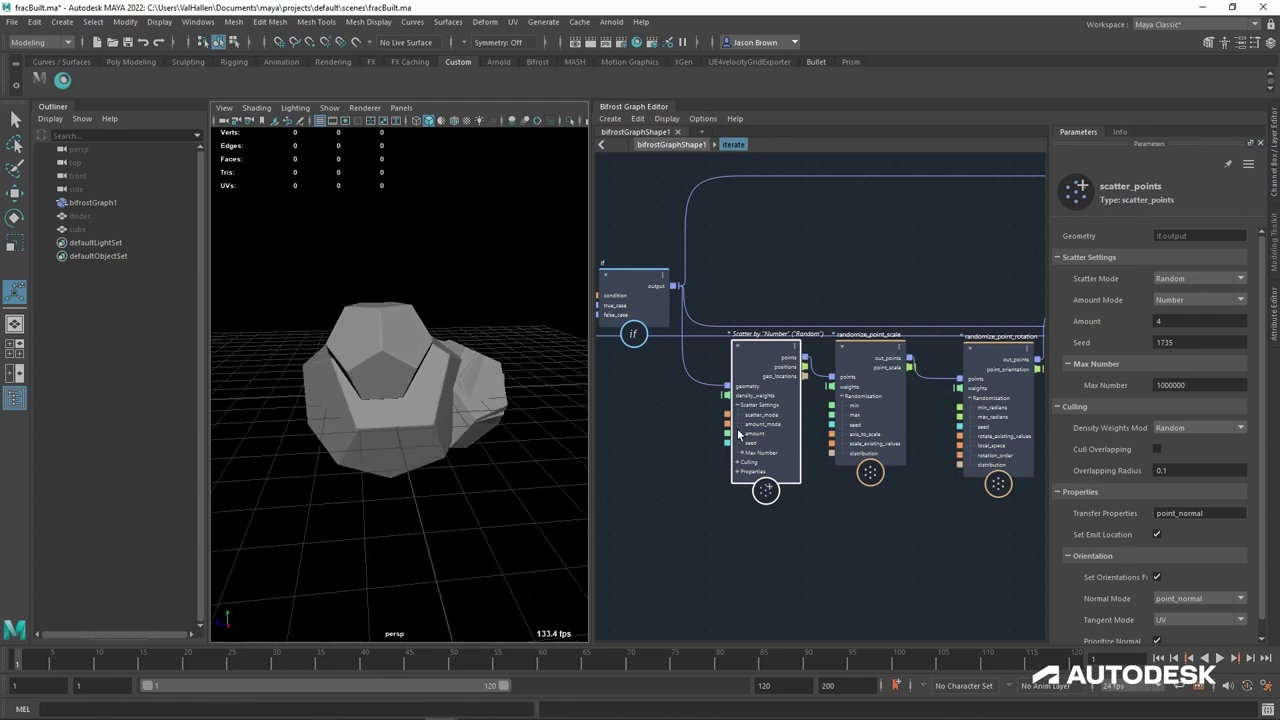
Step: Connect the input node's current_index to scatter_points' seed and examine the resulting cluster
alt+middle_drag(719, 471, 730, 453)
alt+middle_drag(802, 372, 804, 379)
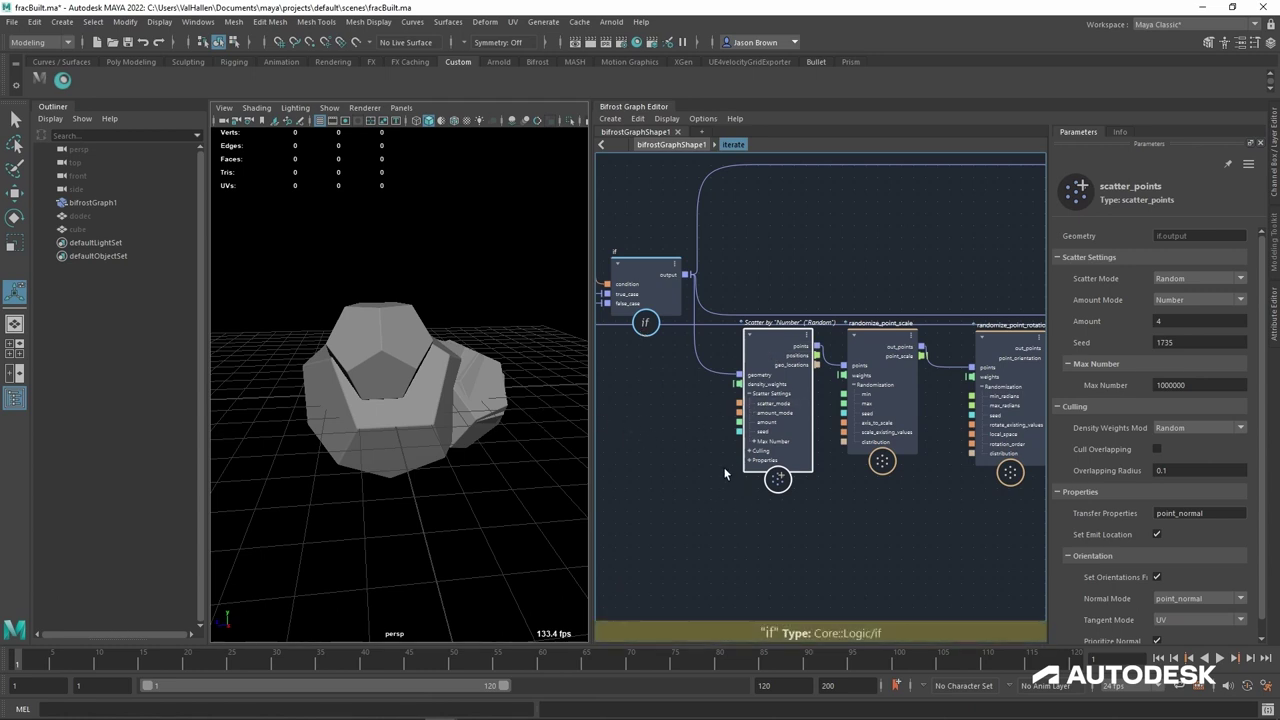
alt+right_drag(777, 474, 821, 491)
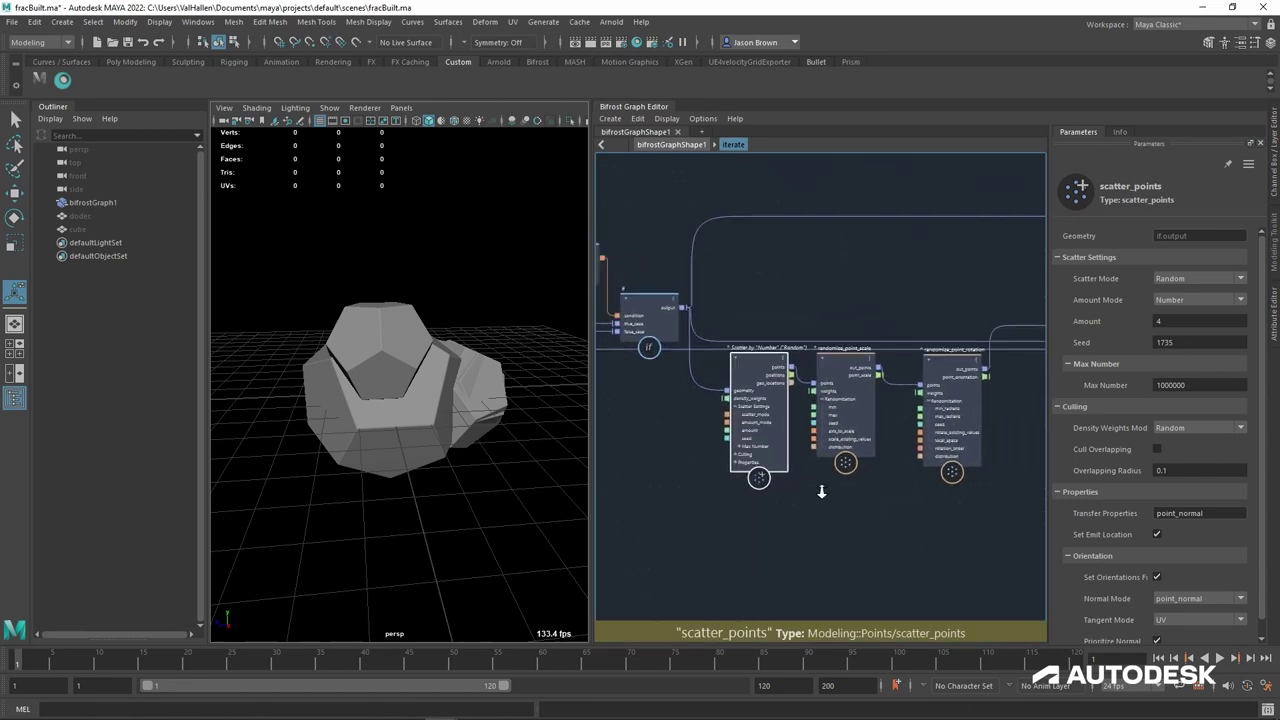
alt+middle_drag(822, 491, 820, 503)
click(951, 381)
alt+middle_drag(620, 372, 770, 374)
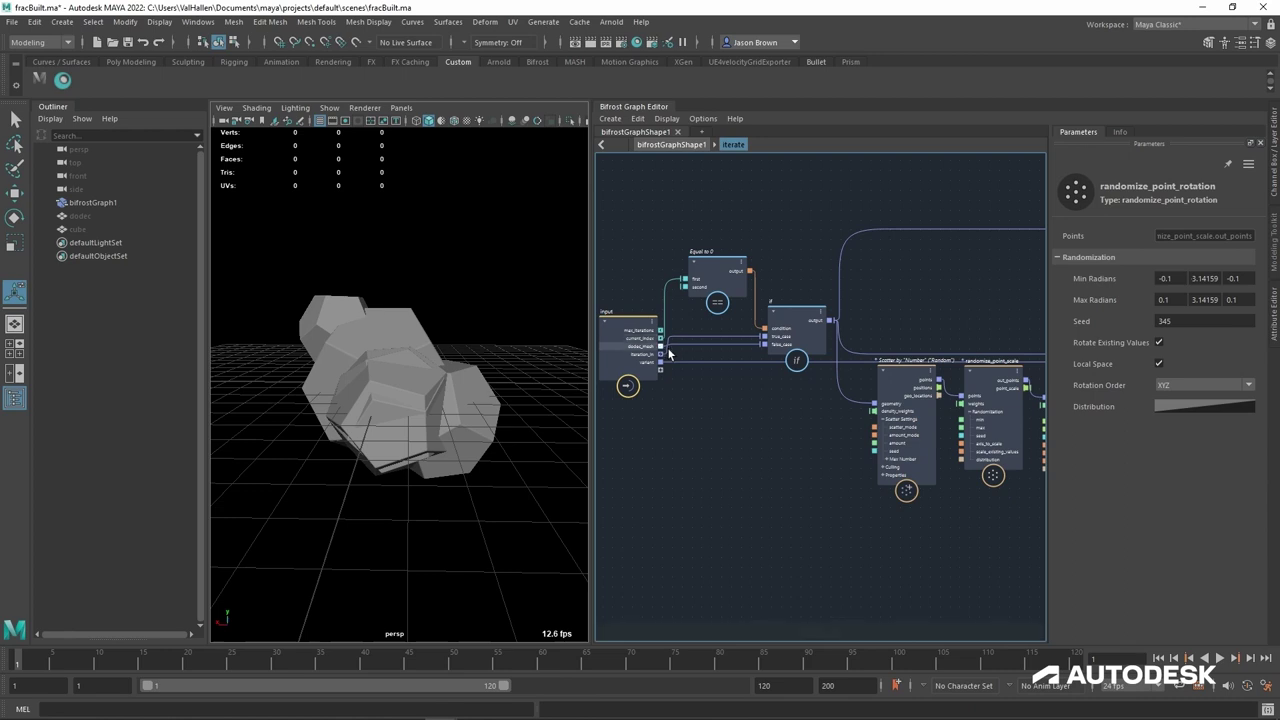
drag(687, 358, 874, 451)
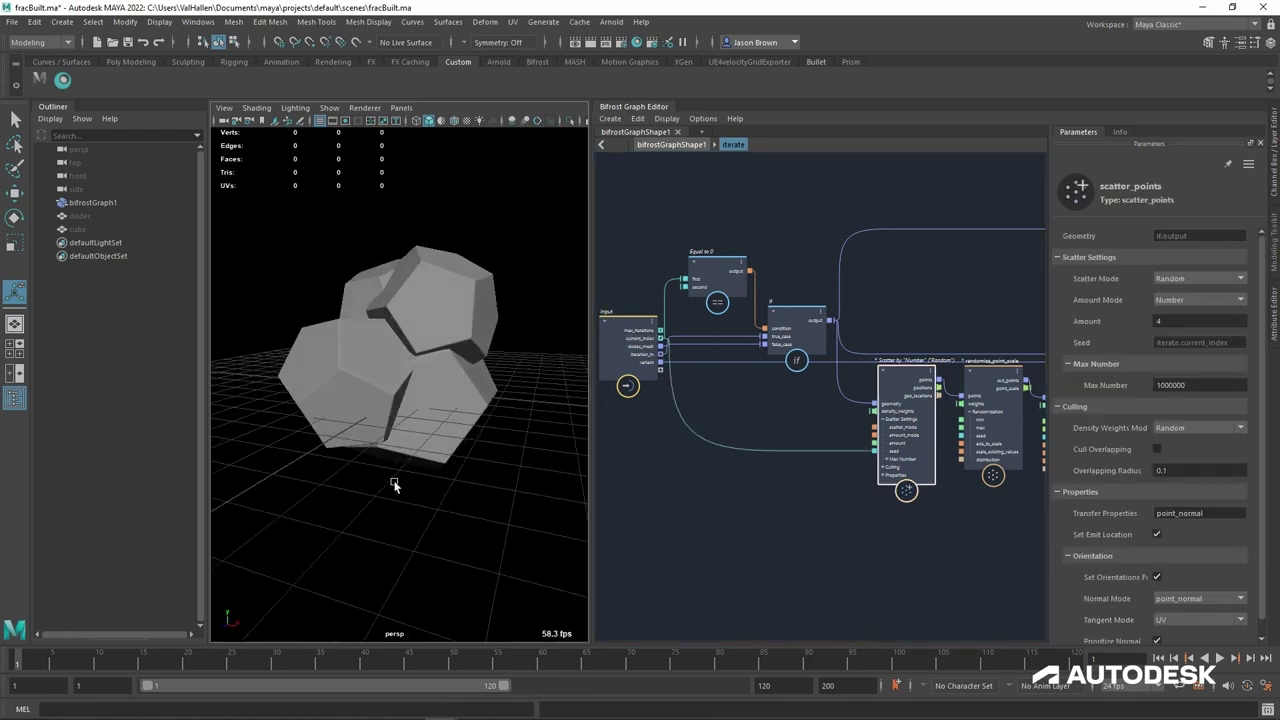
alt+drag(500, 405, 308, 383)
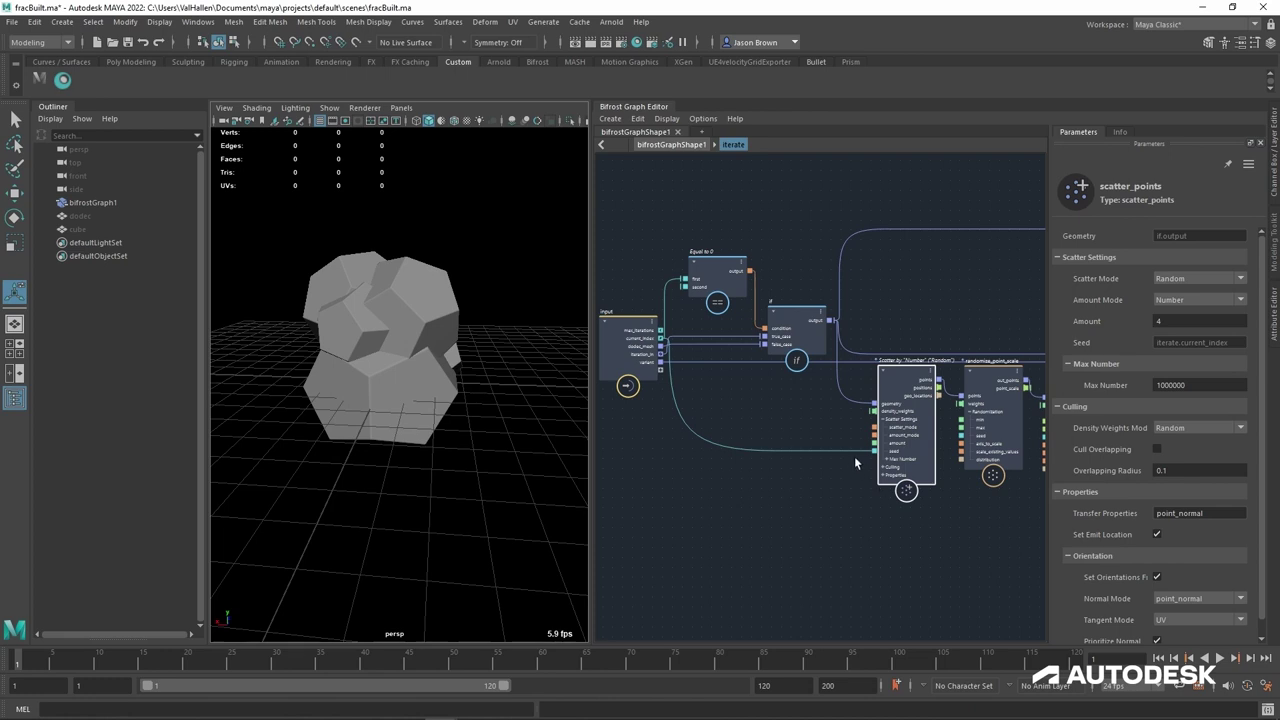
Step: Disconnect current_index from scatter_points' seed and bring up the iterate compound's parameters
drag(854, 456, 695, 465)
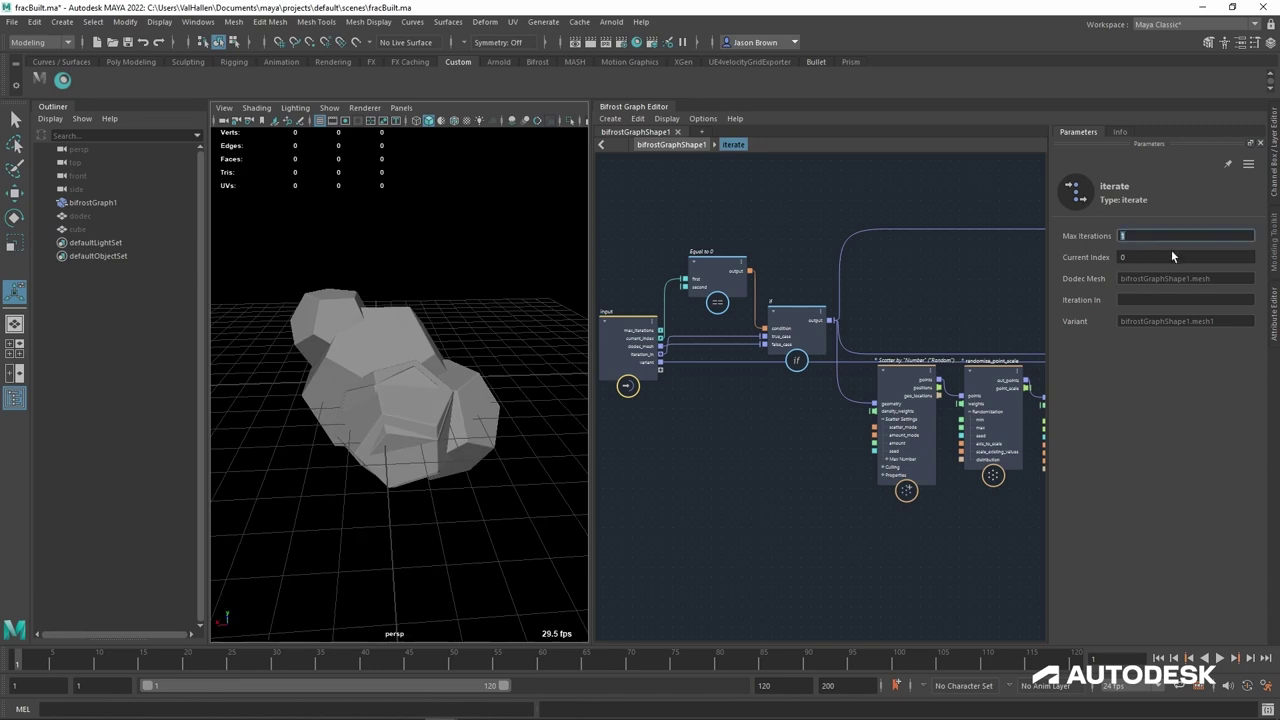
click(918, 505)
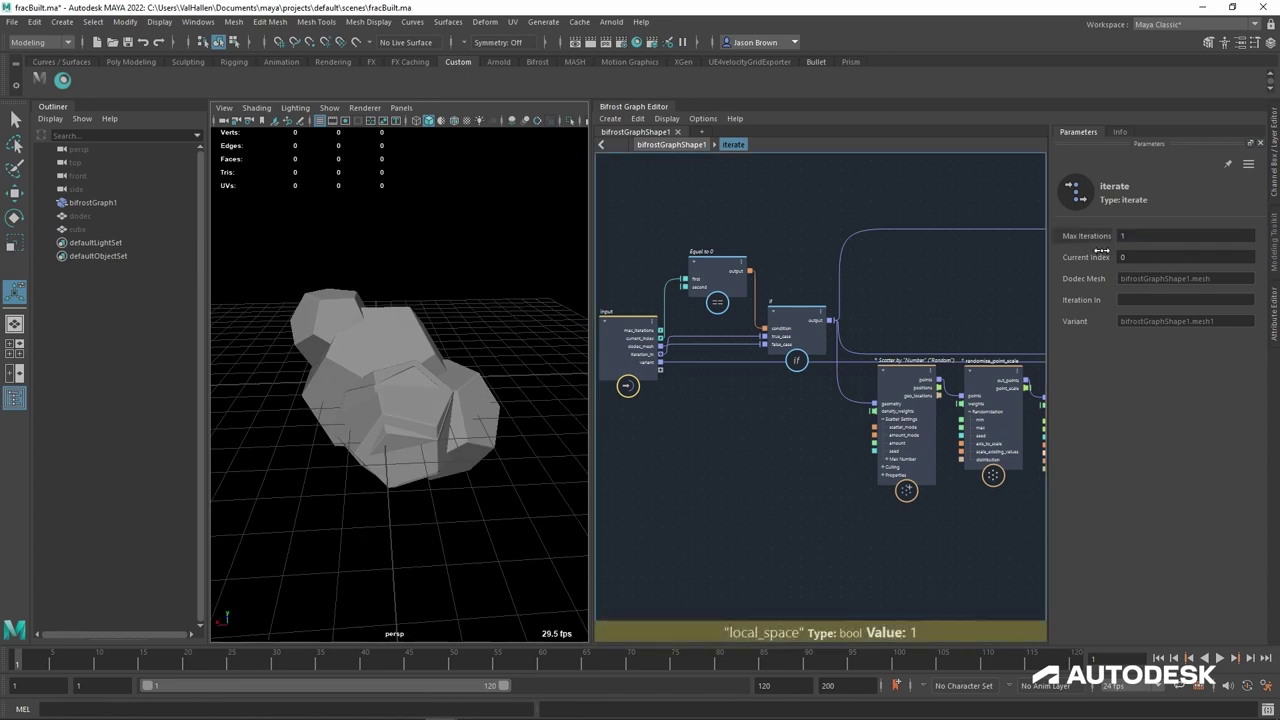
Step: Set the iterate compound's Max Iterations to 2, connect current_index to scatter_points' seed and examine the cluster
drag(1104, 249, 1133, 249)
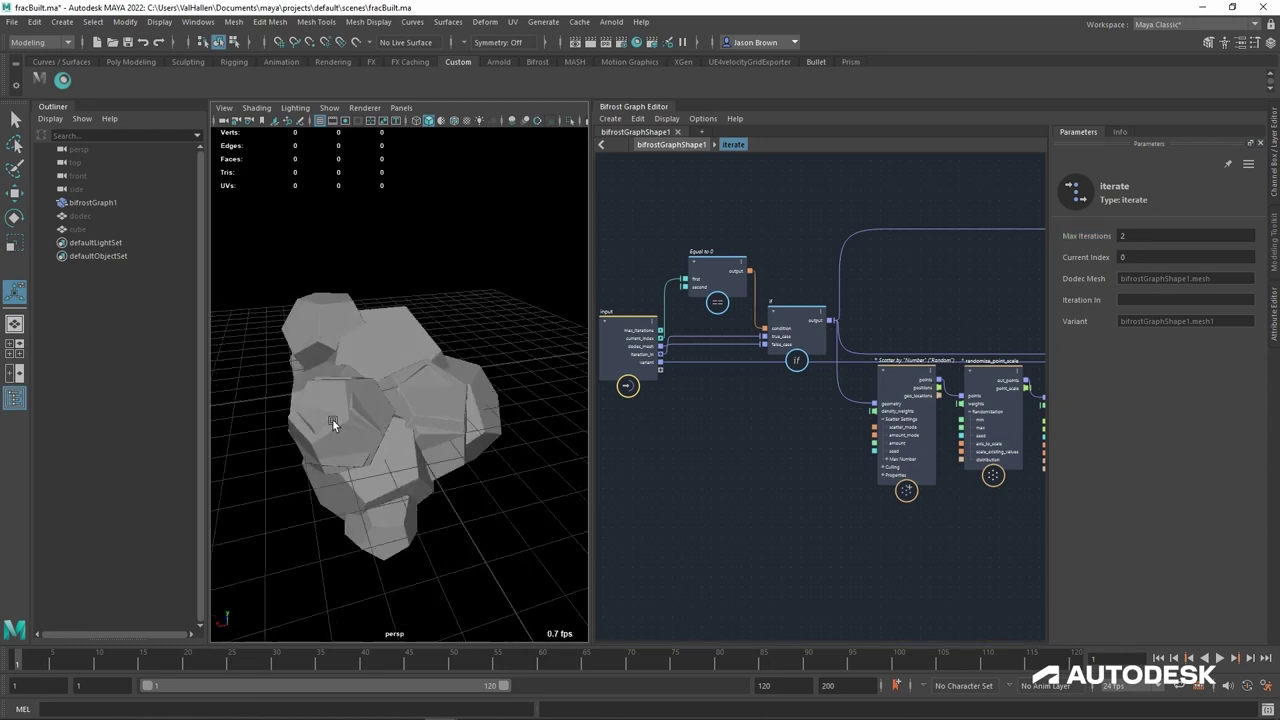
alt+drag(444, 430, 424, 458)
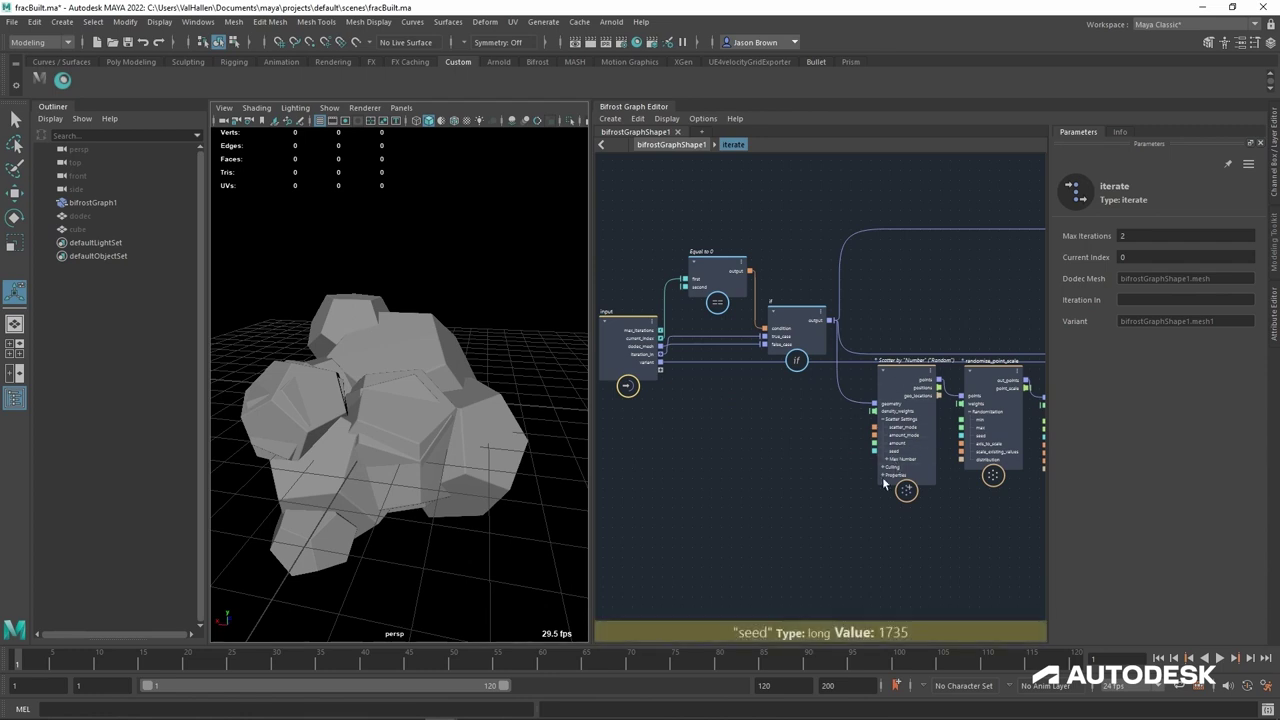
drag(660, 338, 759, 385)
drag(879, 458, 880, 456)
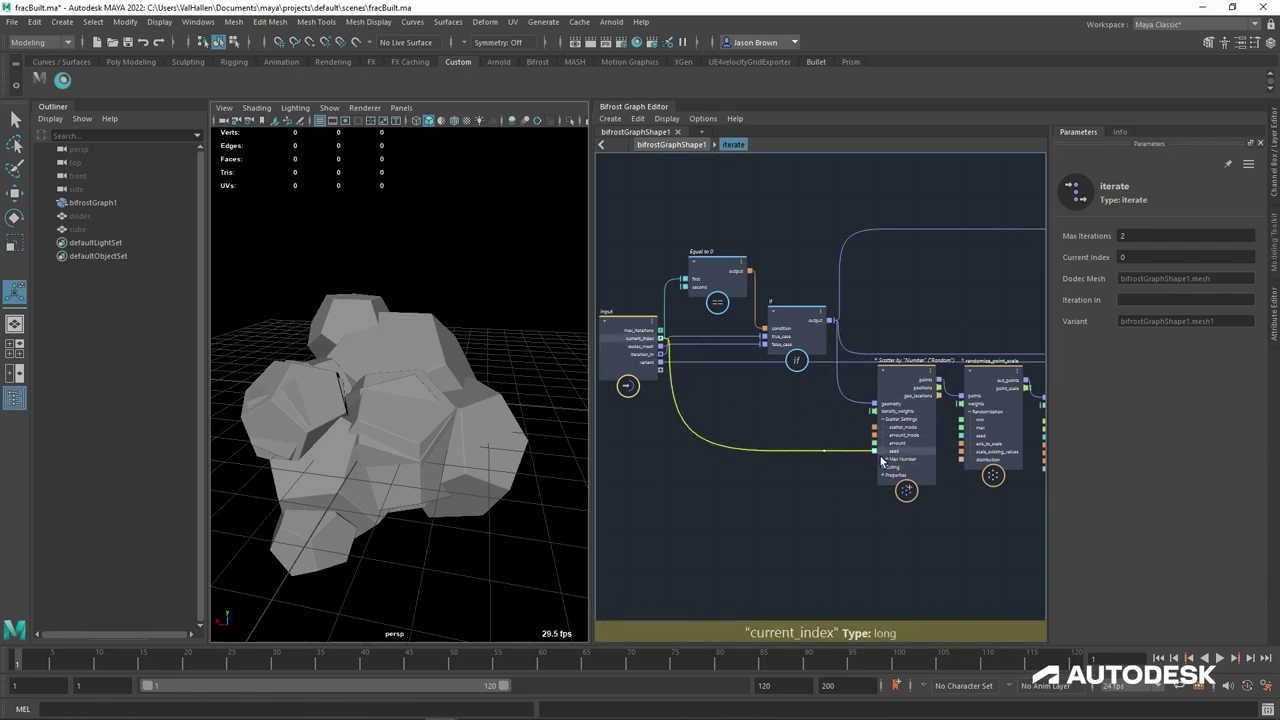
mouse_move(470, 400)
alt+mouse_down()
mouse_move(517, 380)
mouse_move(592, 379)
mouse_move(500, 386)
mouse_move(568, 388)
alt+mouse_up()
alt+right_drag(568, 388, 437, 394)
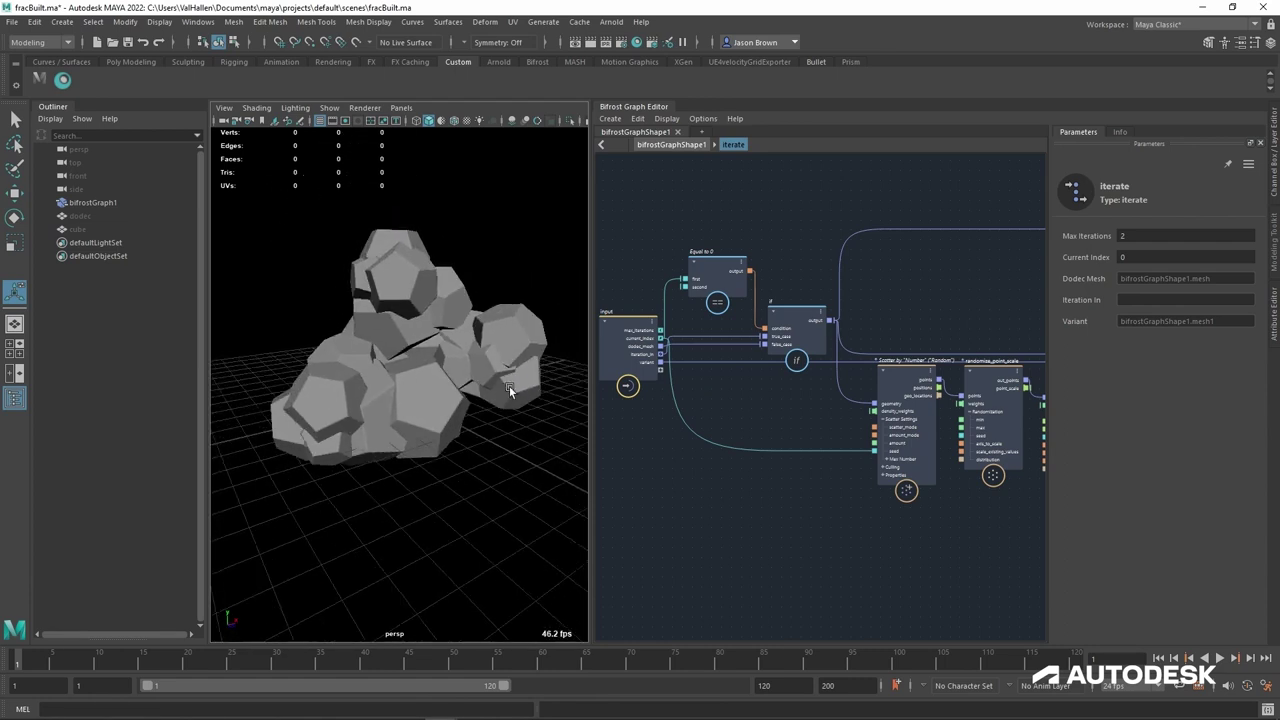
mouse_move(437, 394)
alt+mouse_down()
mouse_move(574, 400)
mouse_move(417, 397)
alt+mouse_up()
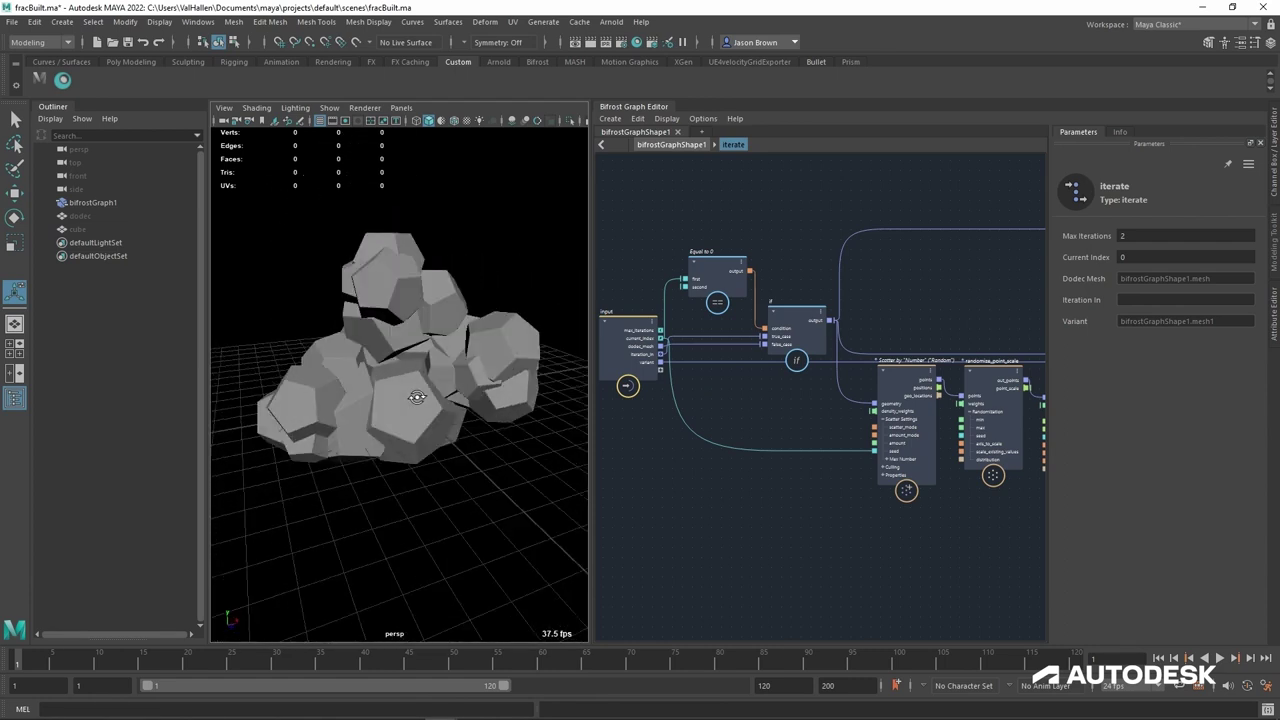
Step: Connect current_index to the seeds of randomize_point_scale and randomize_point_rotation and examine the result
scroll(840, 485, up, 1)
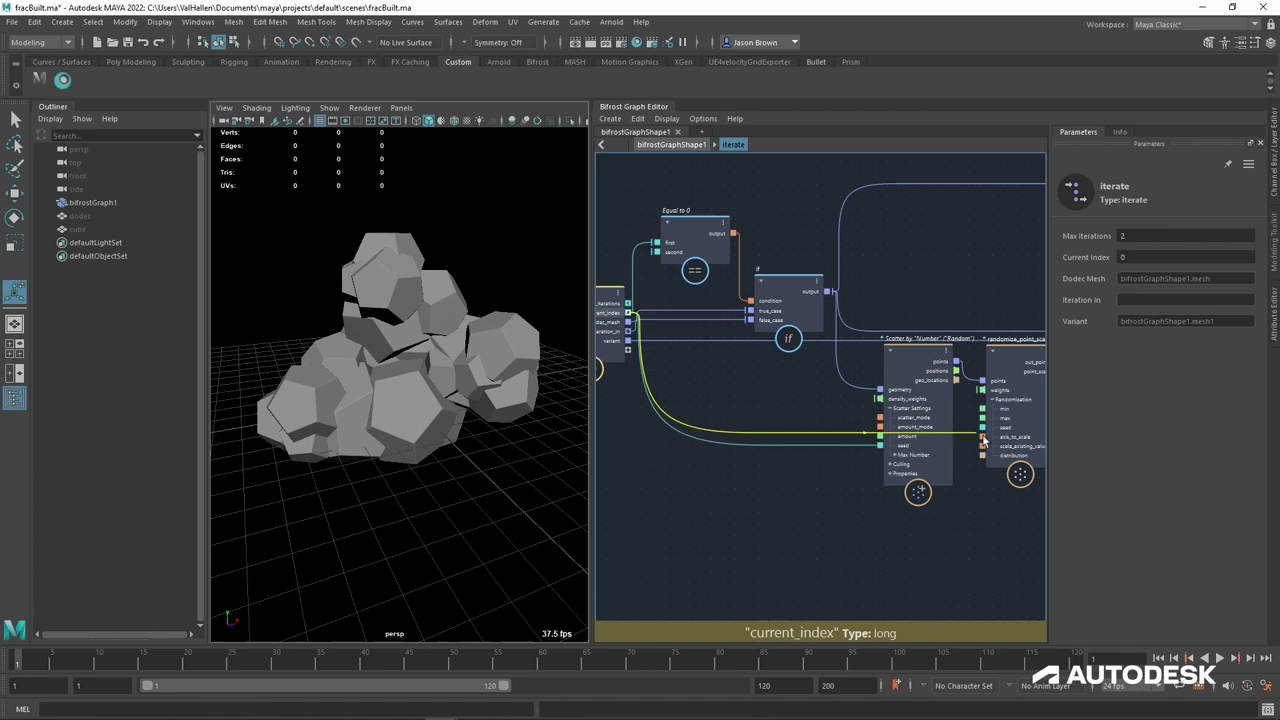
click(986, 430)
click(628, 312)
alt+middle_drag(797, 396, 622, 381)
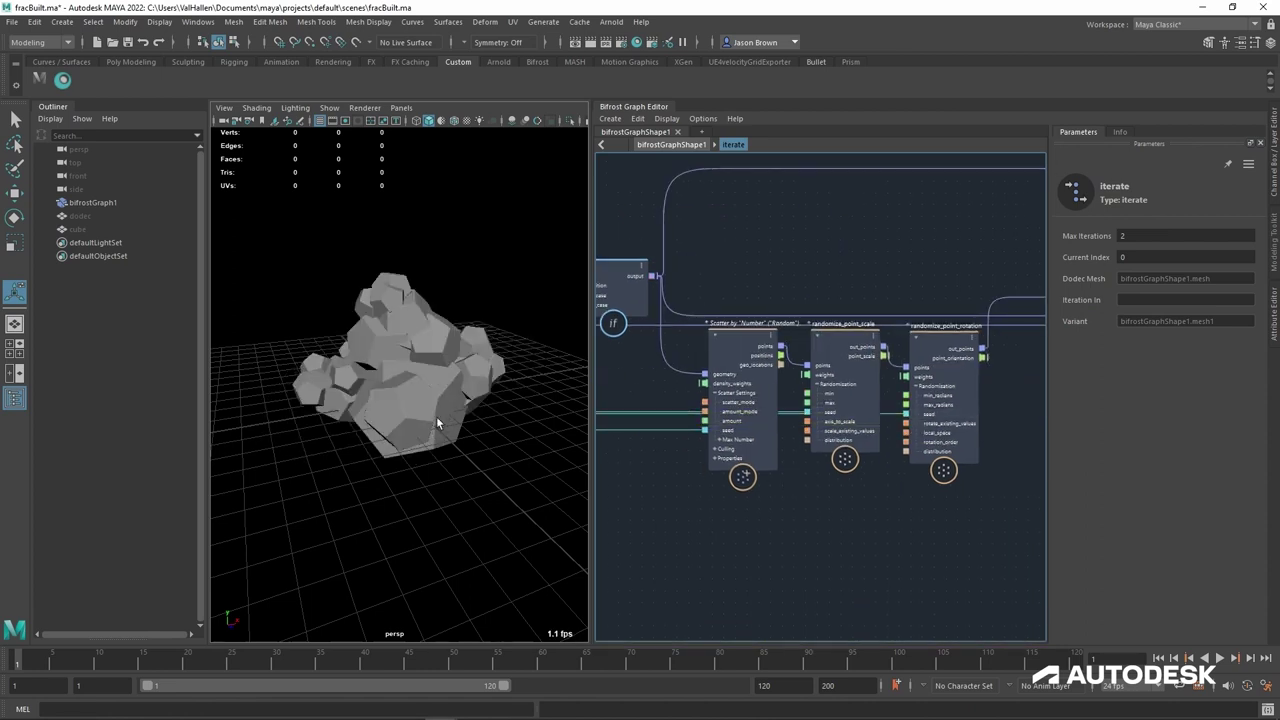
alt+drag(437, 422, 494, 432)
alt+middle_drag(494, 432, 514, 431)
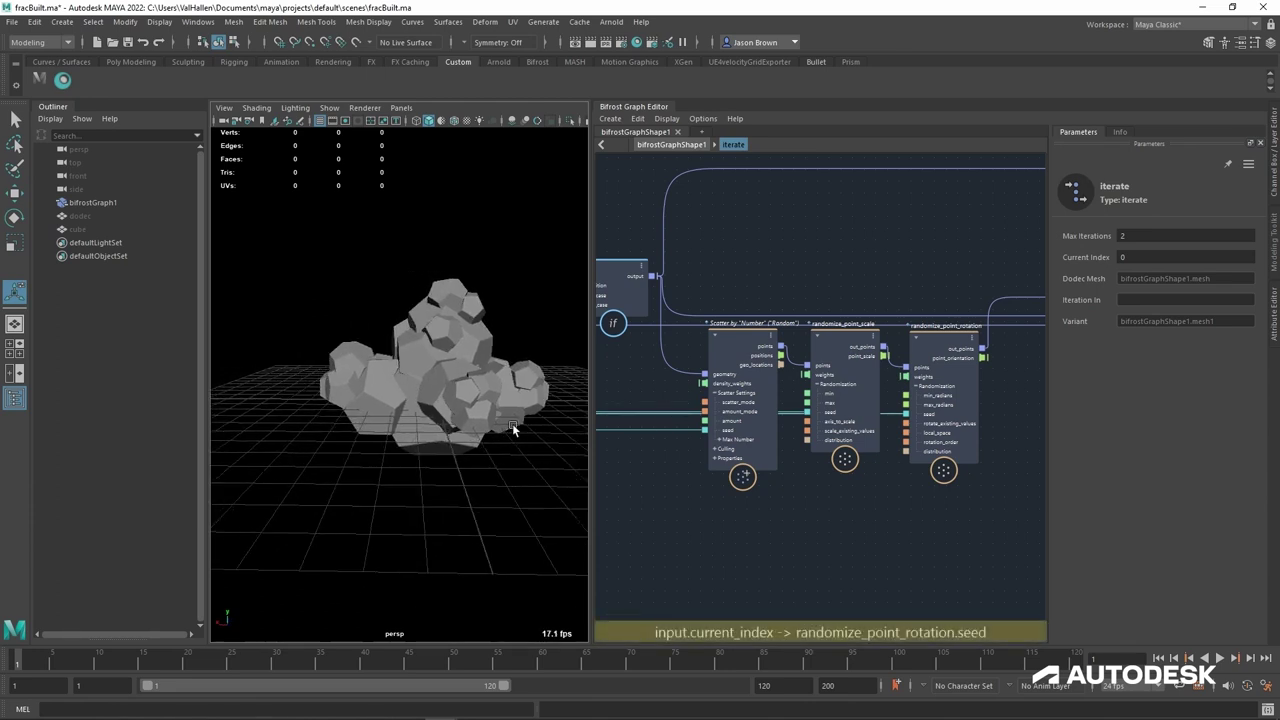
Step: Disconnect current_index from the seed ports of the scatter, scale and rotation nodes
alt+middle_drag(739, 531, 798, 555)
scroll(767, 535, up, 2)
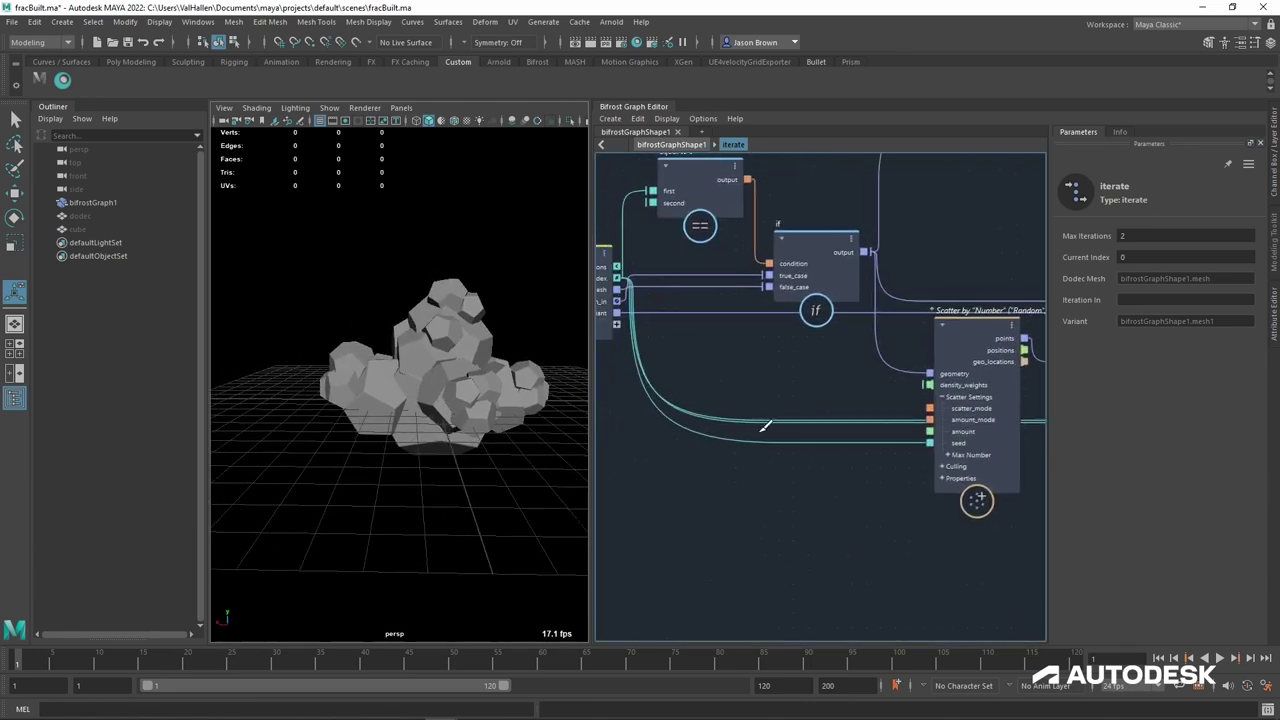
drag(755, 430, 735, 421)
alt+middle_drag(678, 367, 708, 376)
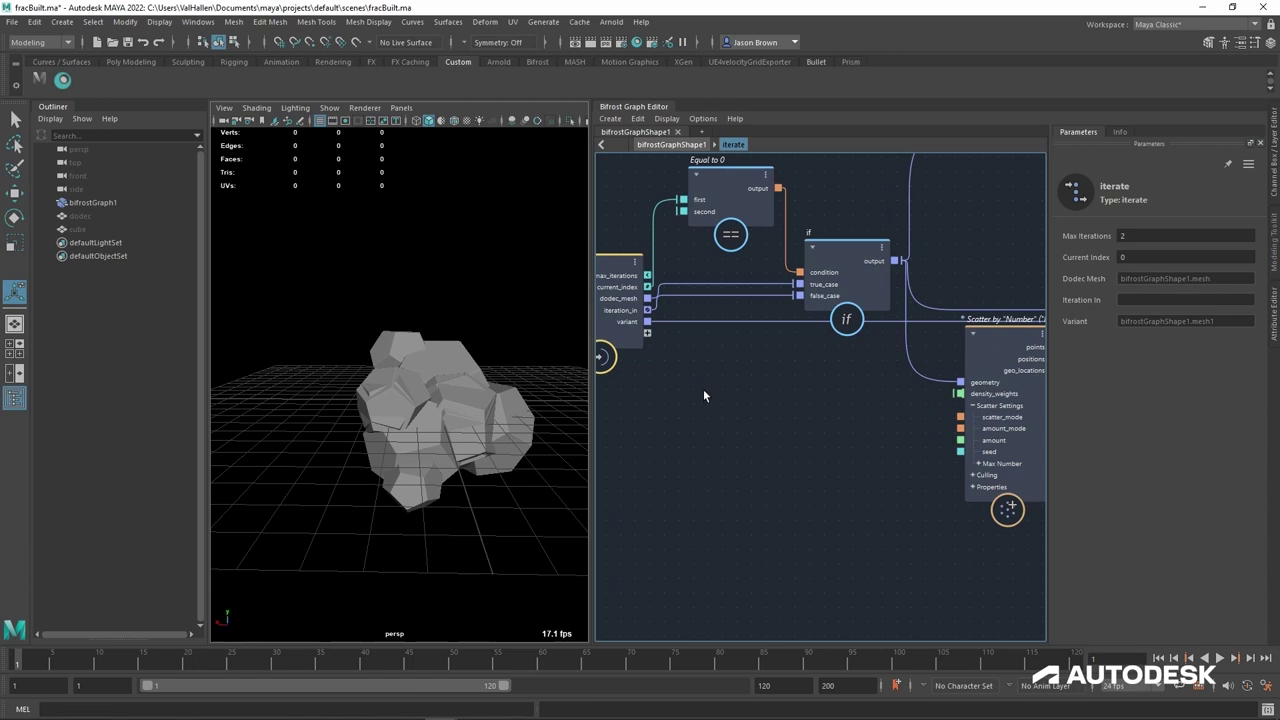
Step: Create an add node inside the iterate compound and place it below the if node, before scatter_points
key(Tab)
text(add)
key(Return)
drag(696, 384, 756, 394)
alt+middle_drag(806, 499, 820, 497)
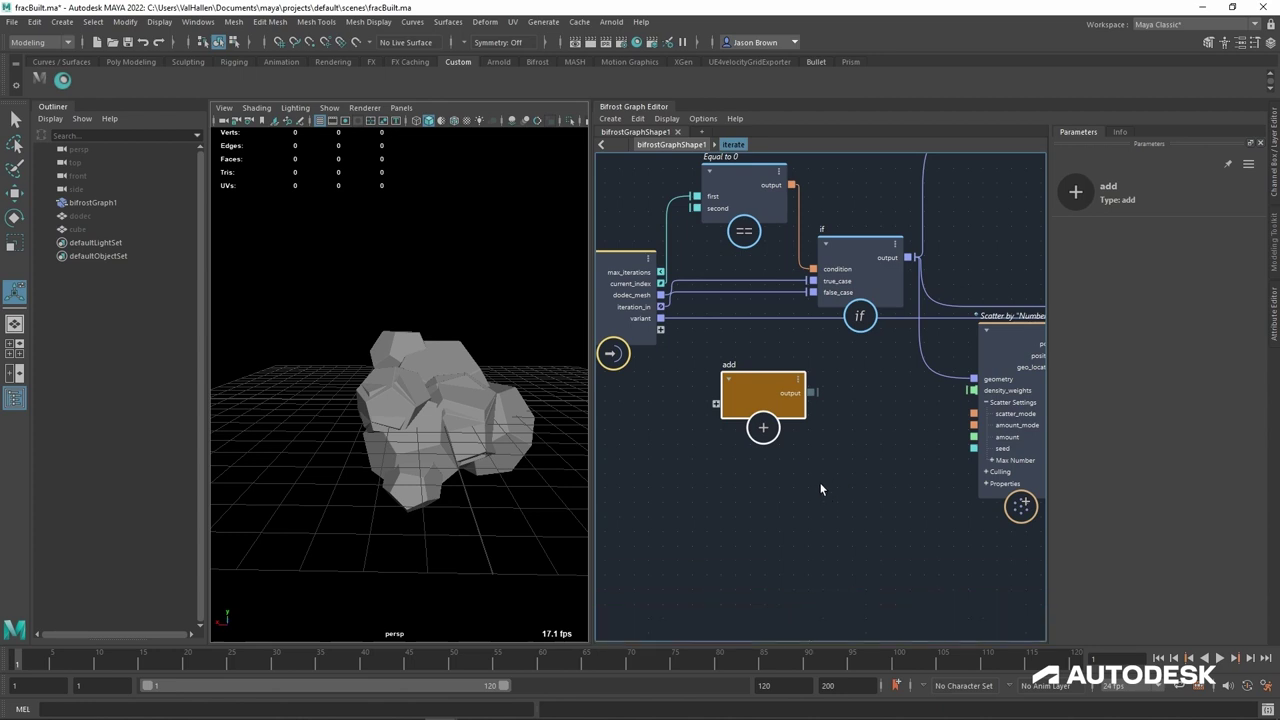
drag(776, 391, 872, 391)
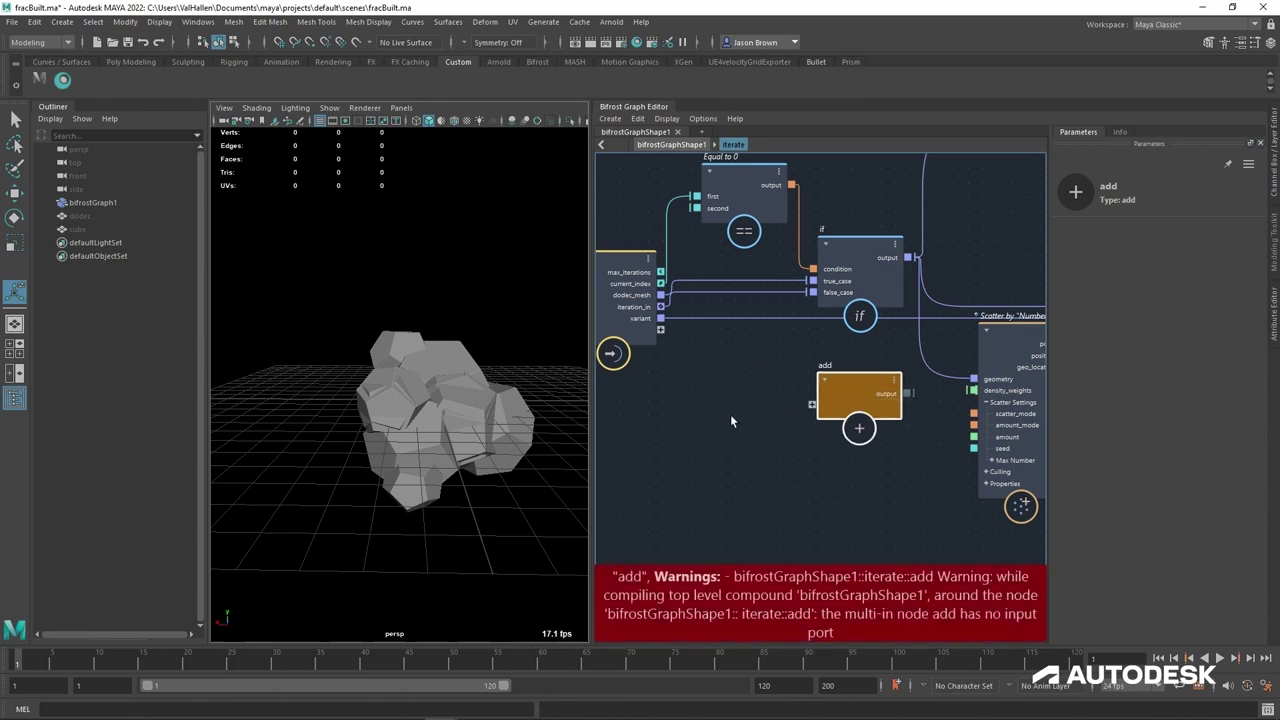
Step: Create a second input node, rename it random_inputs and place it below the existing input node
click(680, 451)
key(Tab)
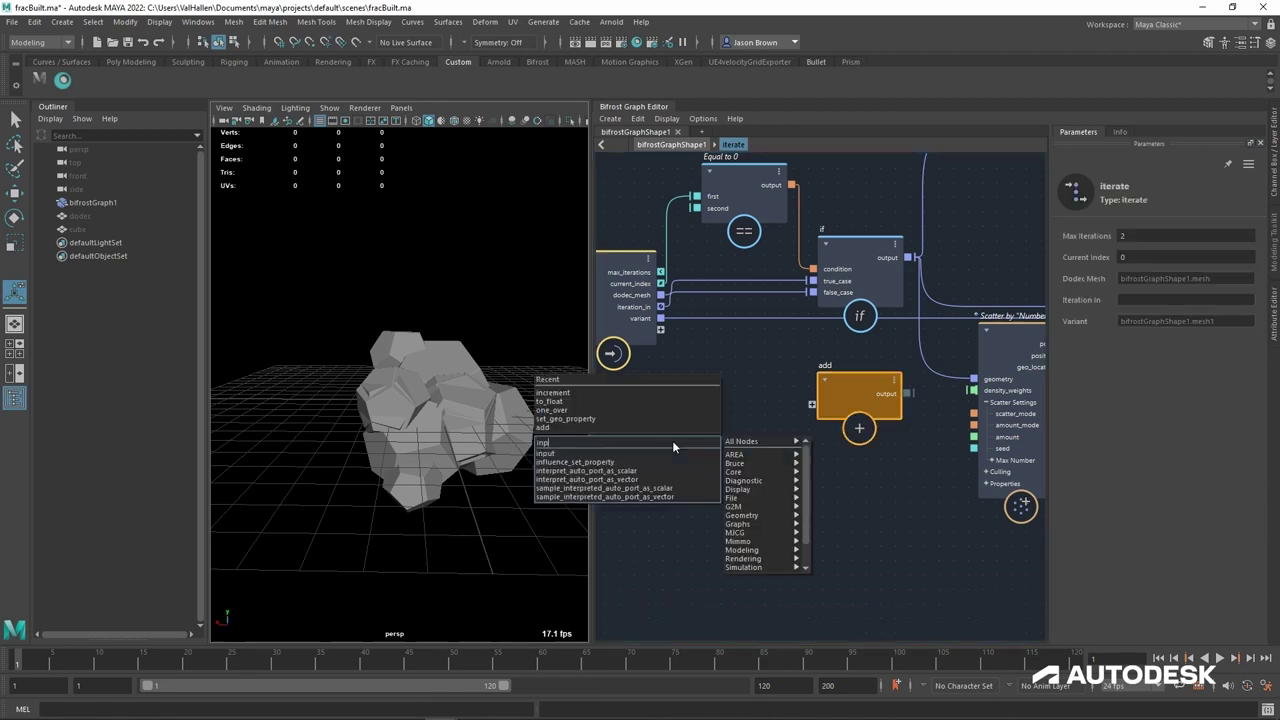
text(inputs)
key(Return)
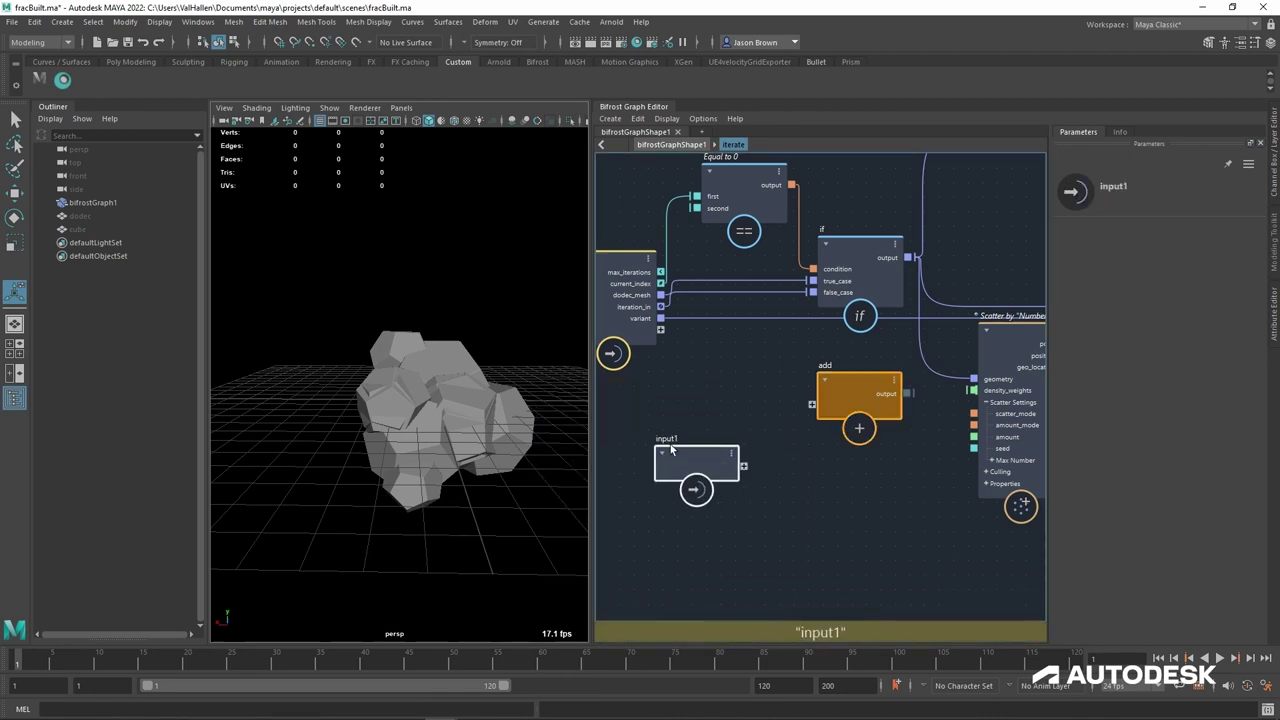
double_click(666, 438)
text(ran)
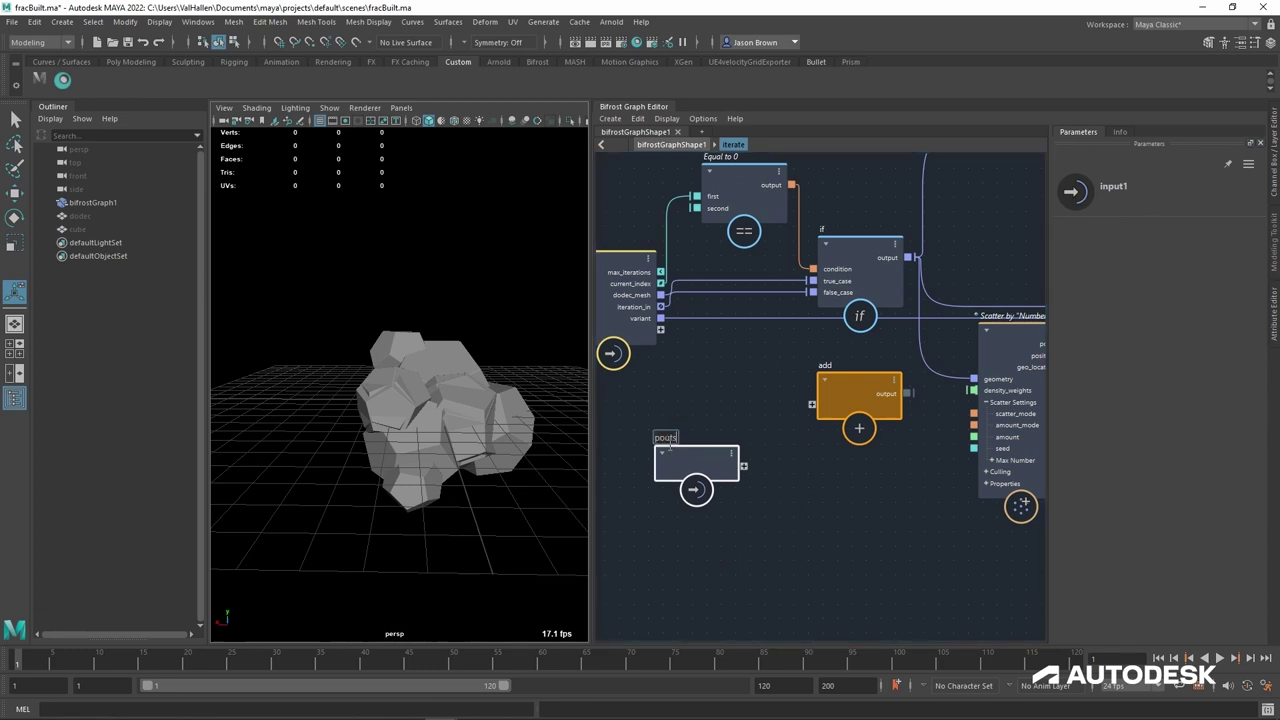
text(dom inputs)
key(Return)
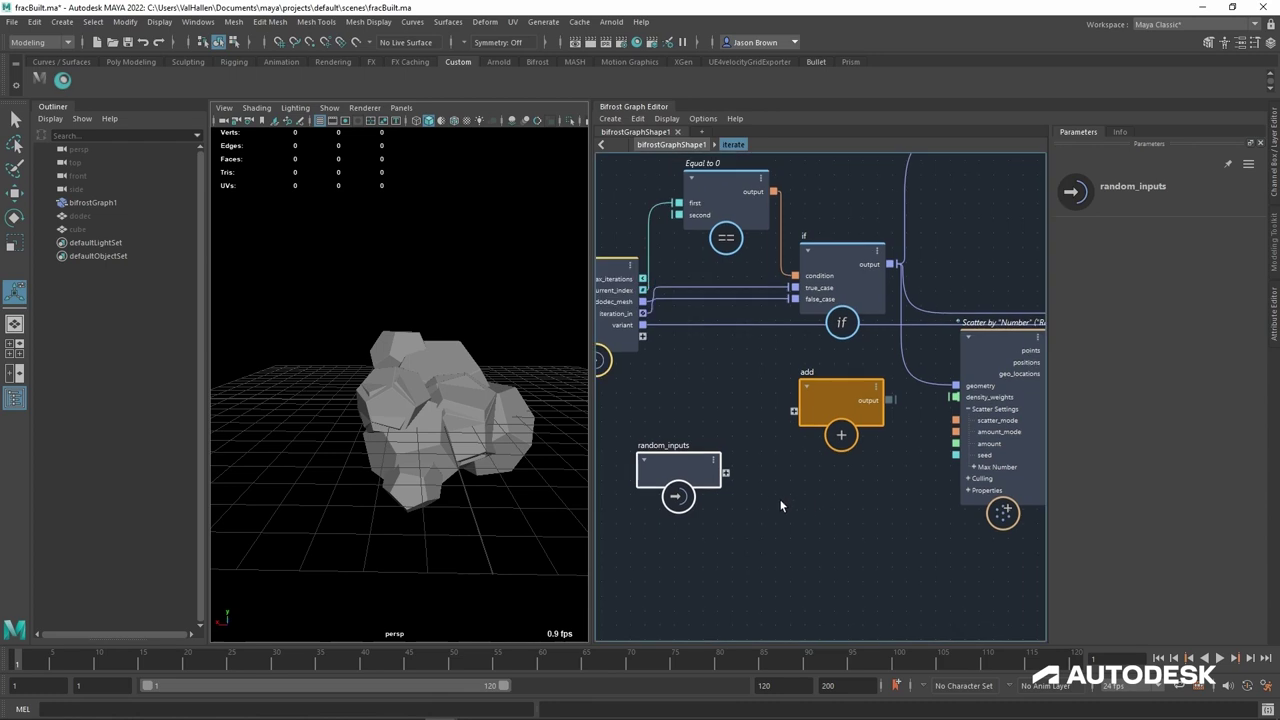
drag(706, 474, 640, 427)
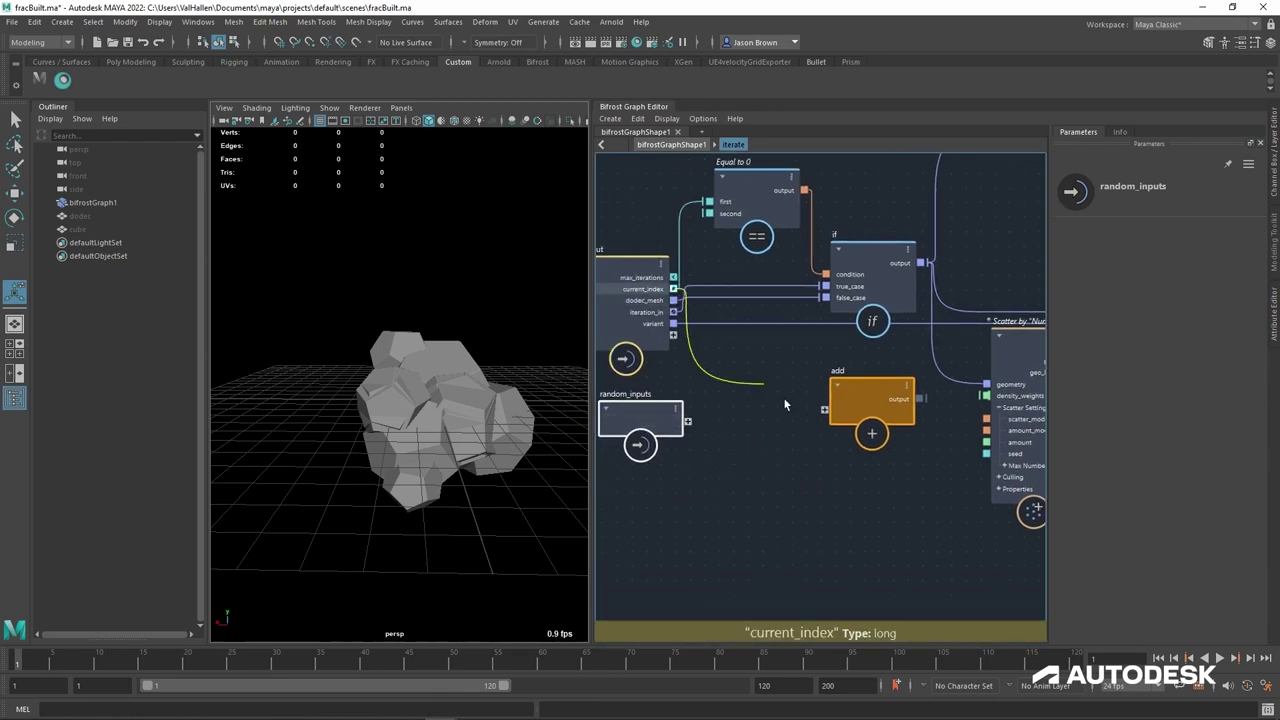
Step: Feed current_index and a new random_inputs port into the add node, and rename that random_inputs port to seed
drag(785, 405, 670, 424)
right_click(668, 423)
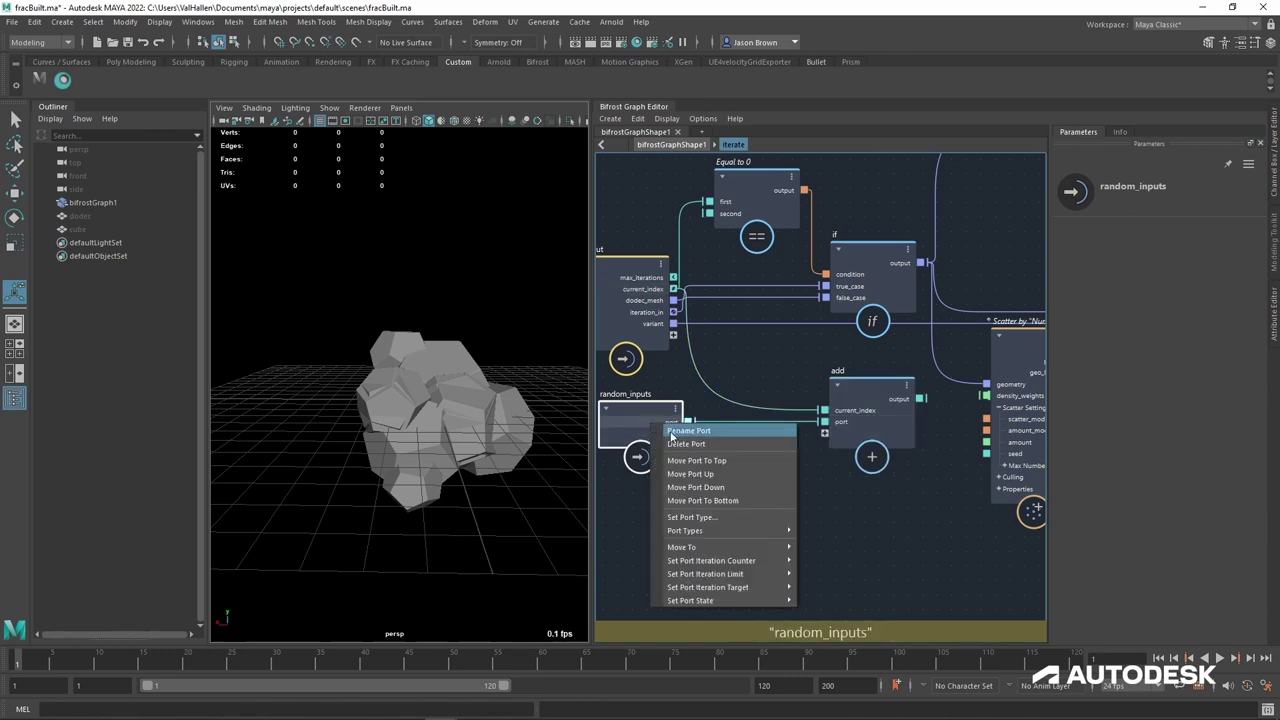
click(686, 432)
text(seed)
key(Return)
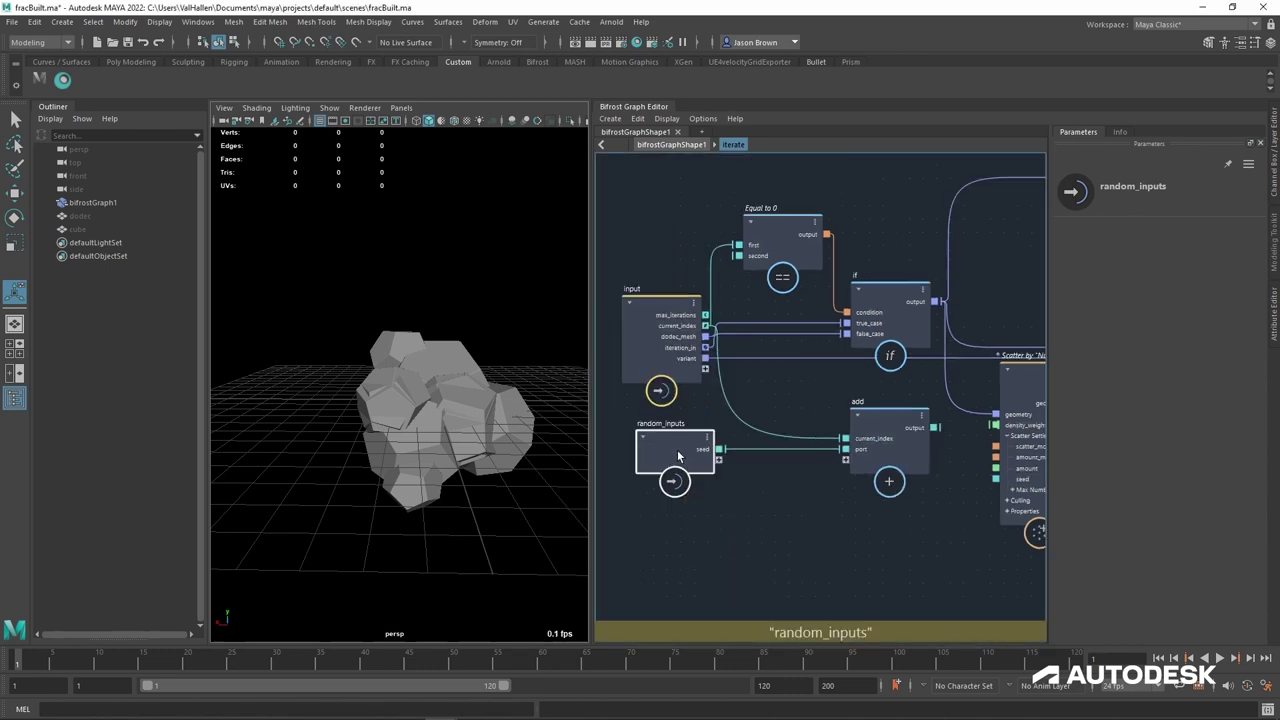
Step: Connect the add node's output to scatter_points' seed
click(742, 492)
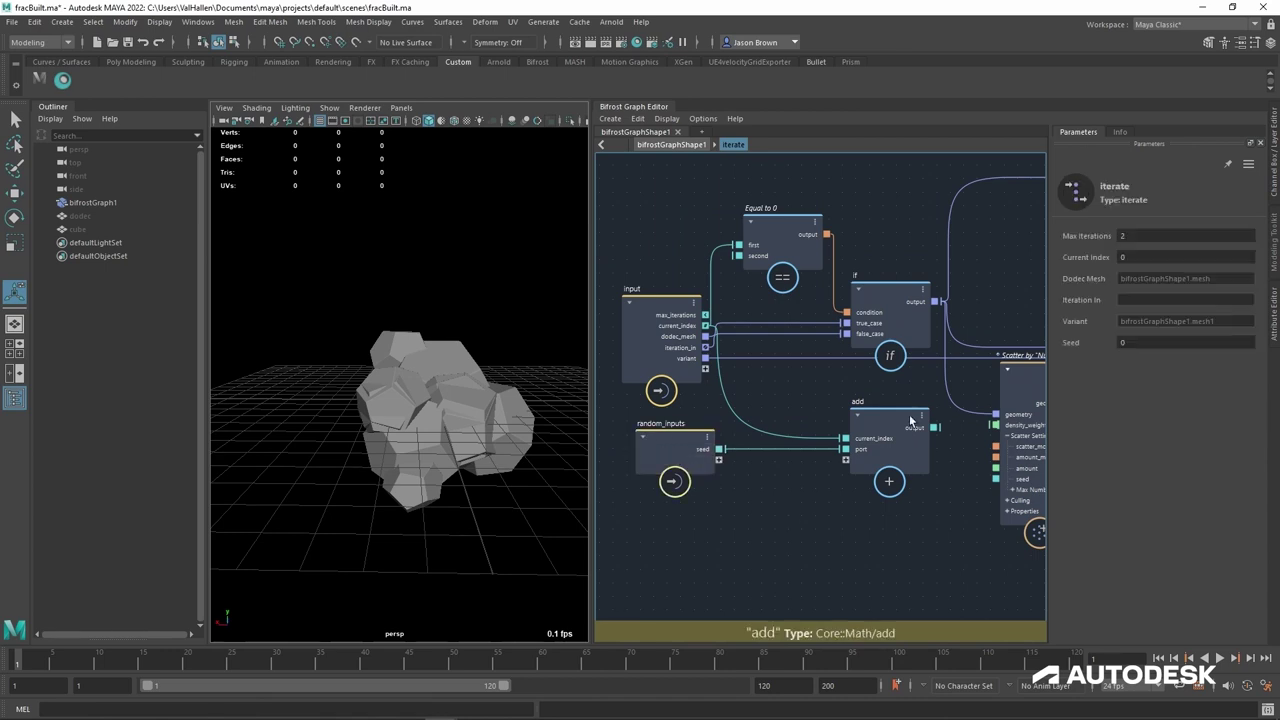
middle_drag(944, 505, 896, 507)
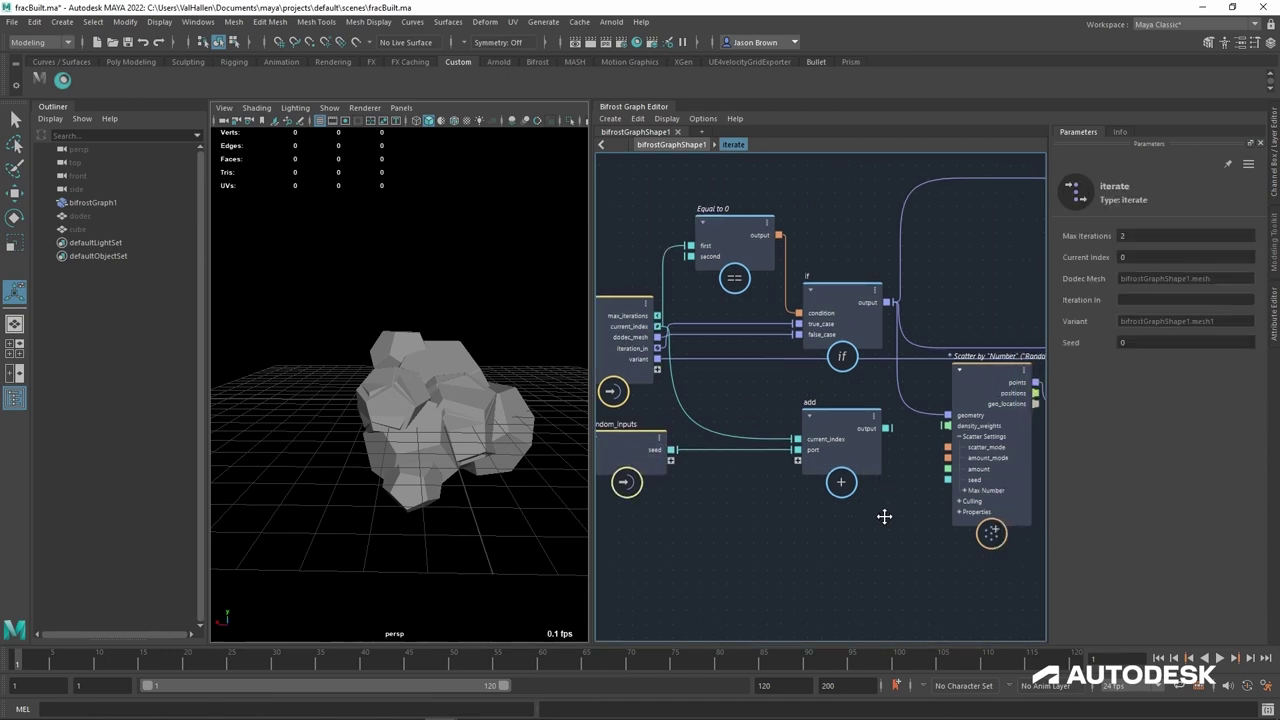
drag(884, 428, 953, 490)
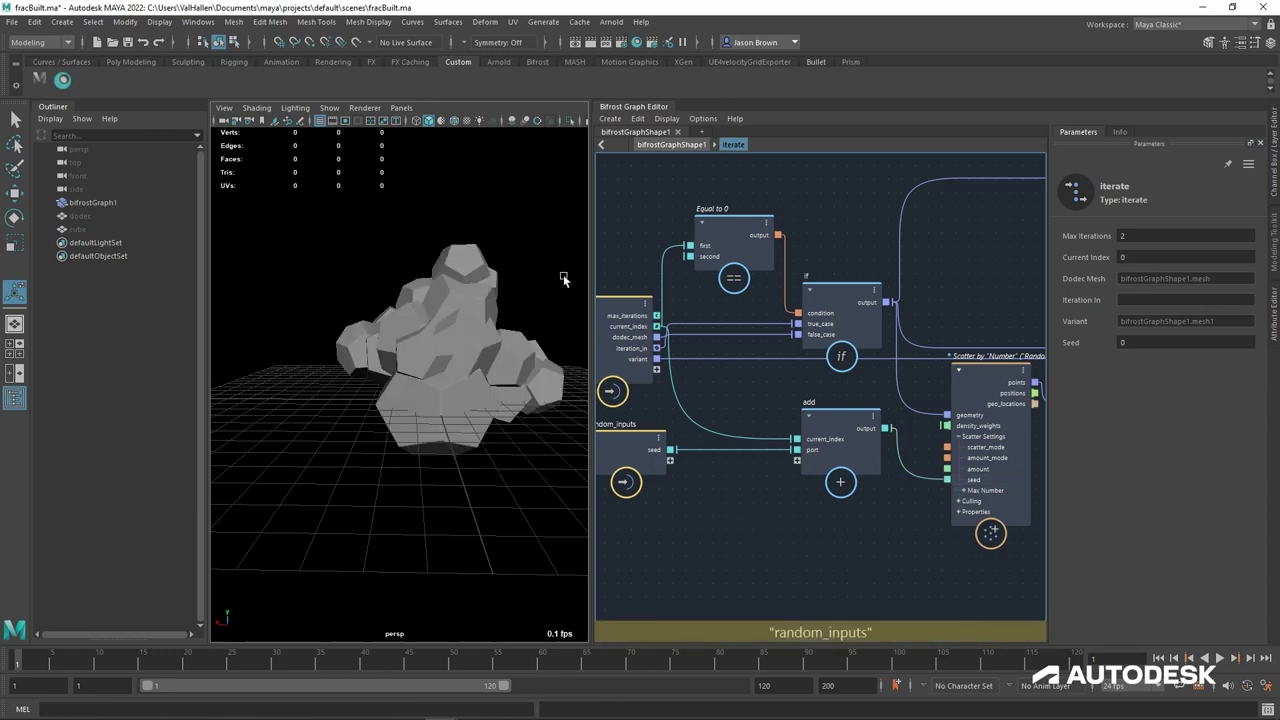
Step: Set the iterate compound's Seed to 14 to test a different scatter variation
click(623, 462)
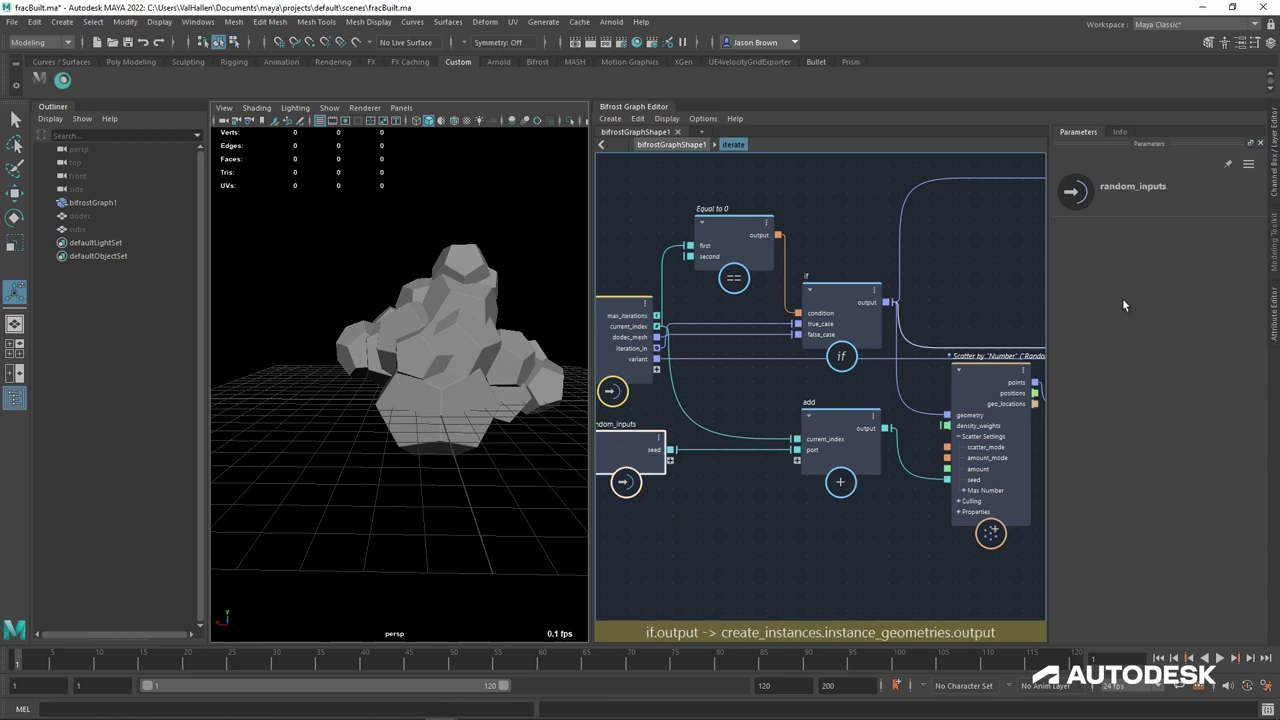
click(749, 504)
click(1106, 354)
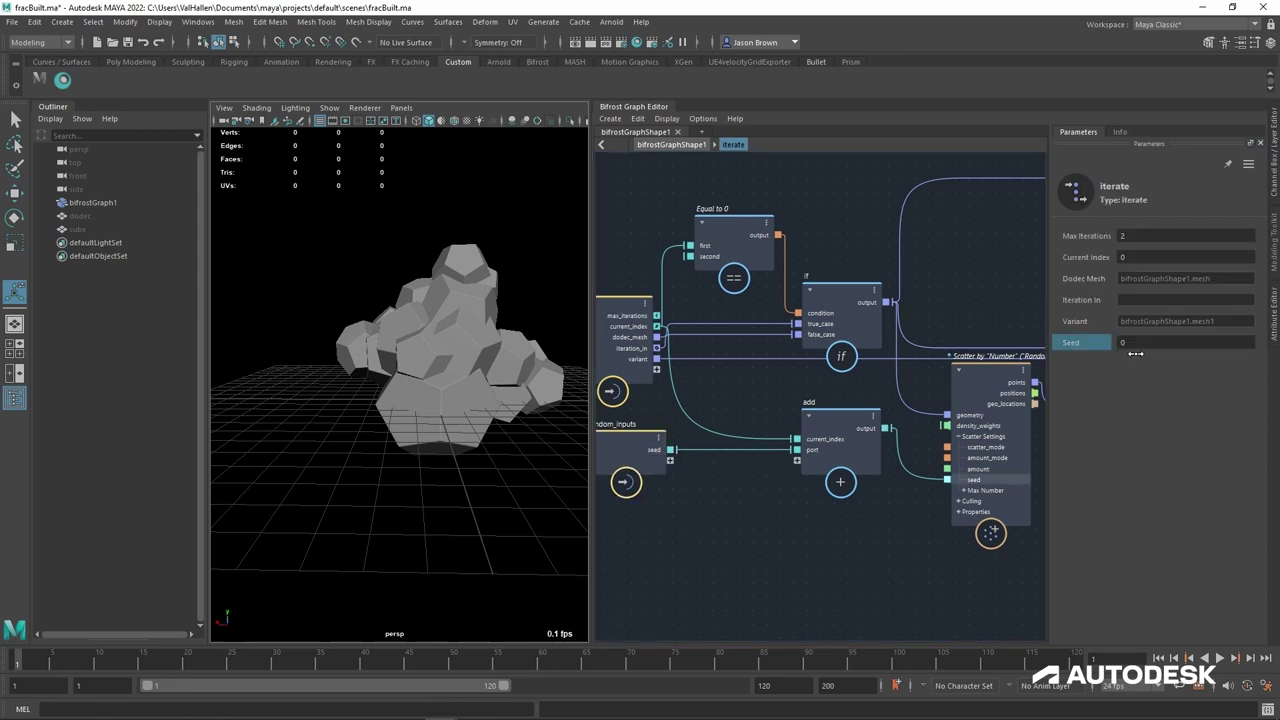
mouse_move(1172, 353)
mouse_down()
mouse_move(1278, 354)
mouse_move(1143, 352)
mouse_move(1180, 353)
mouse_up()
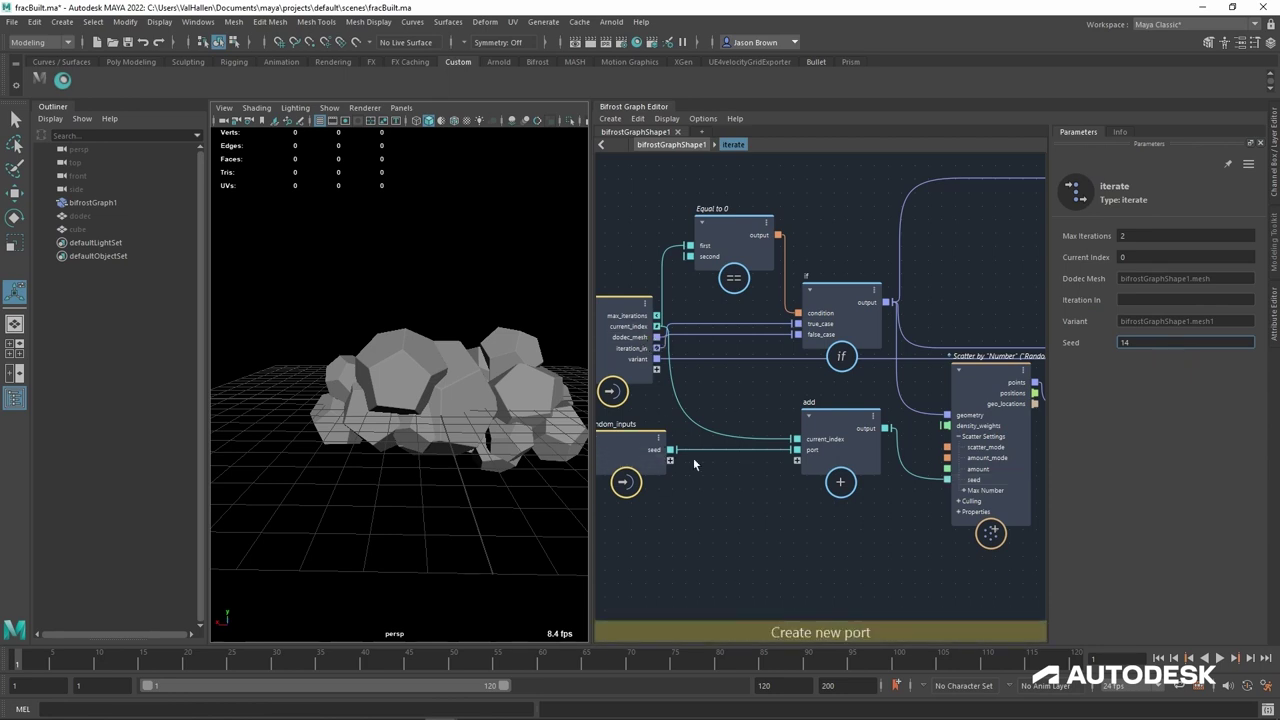
Step: Create a multiply node below the add node
alt+middle_drag(939, 546, 860, 528)
alt+middle_drag(652, 520, 777, 514)
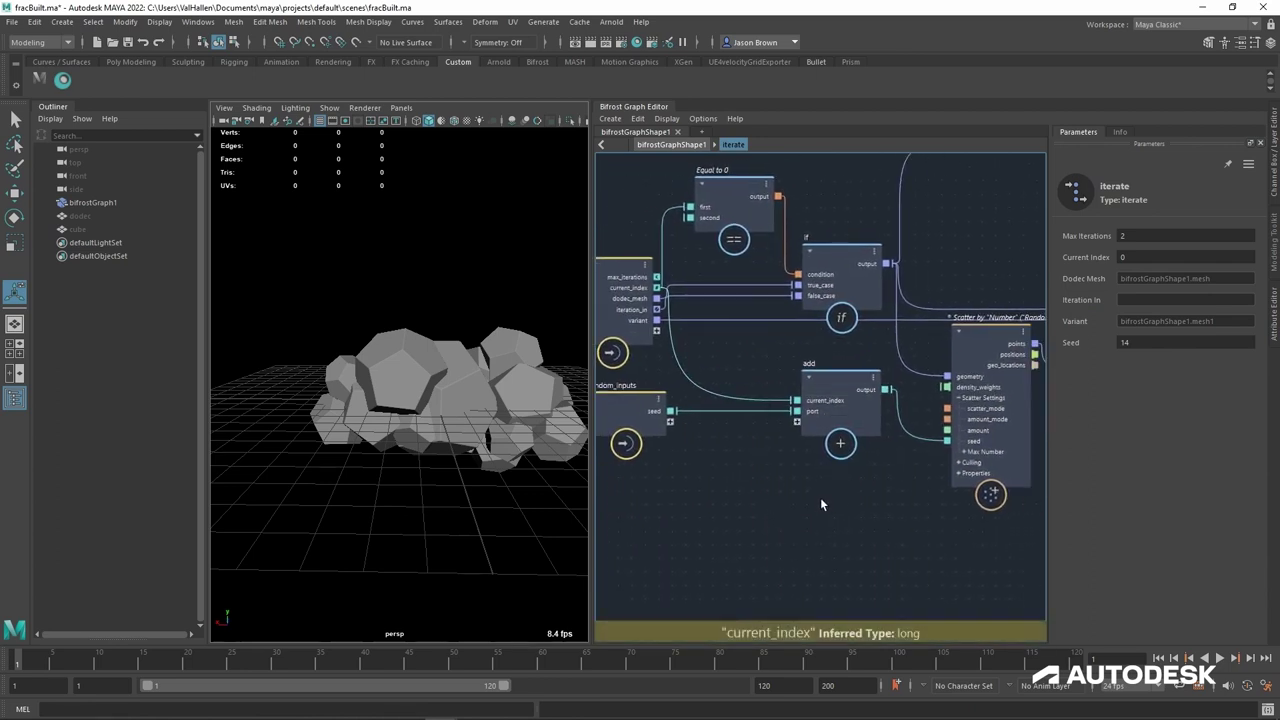
key(Tab)
text(mul)
key(Return)
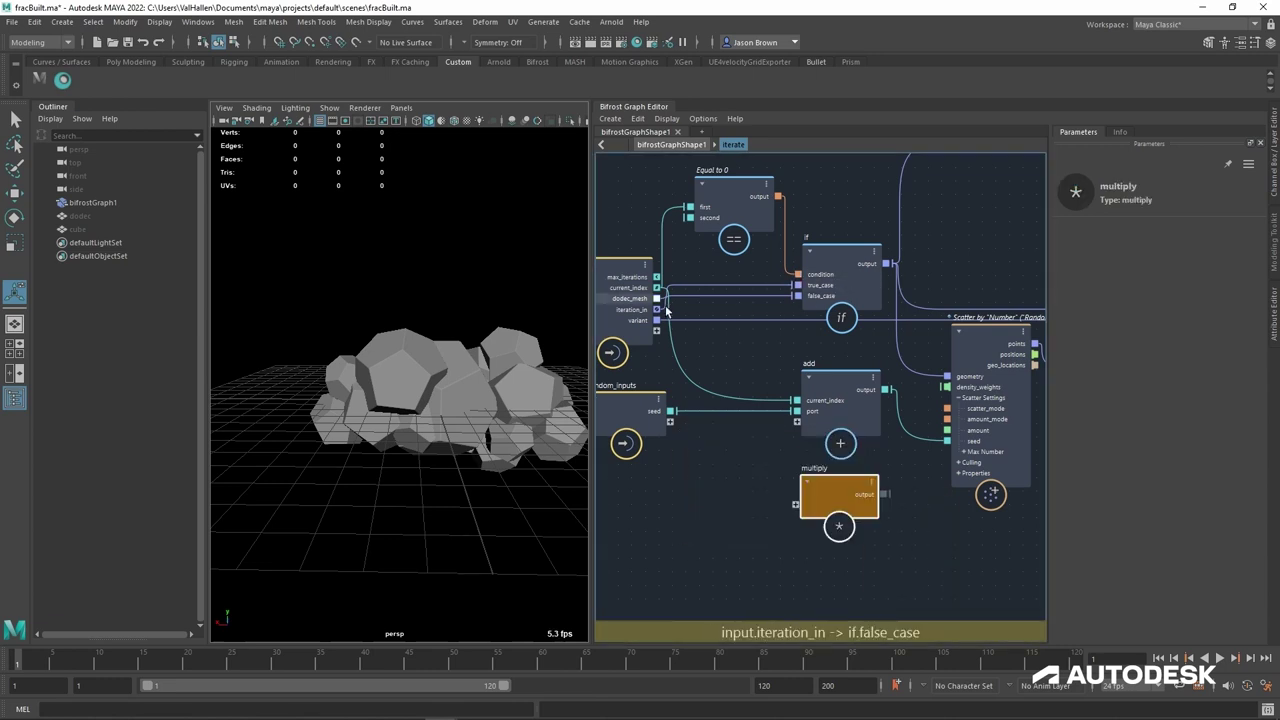
Step: Feed current_index and seed into the multiply node and connect its output to the seeds of randomize_point_scale and randomize_point_rotation
drag(658, 289, 802, 514)
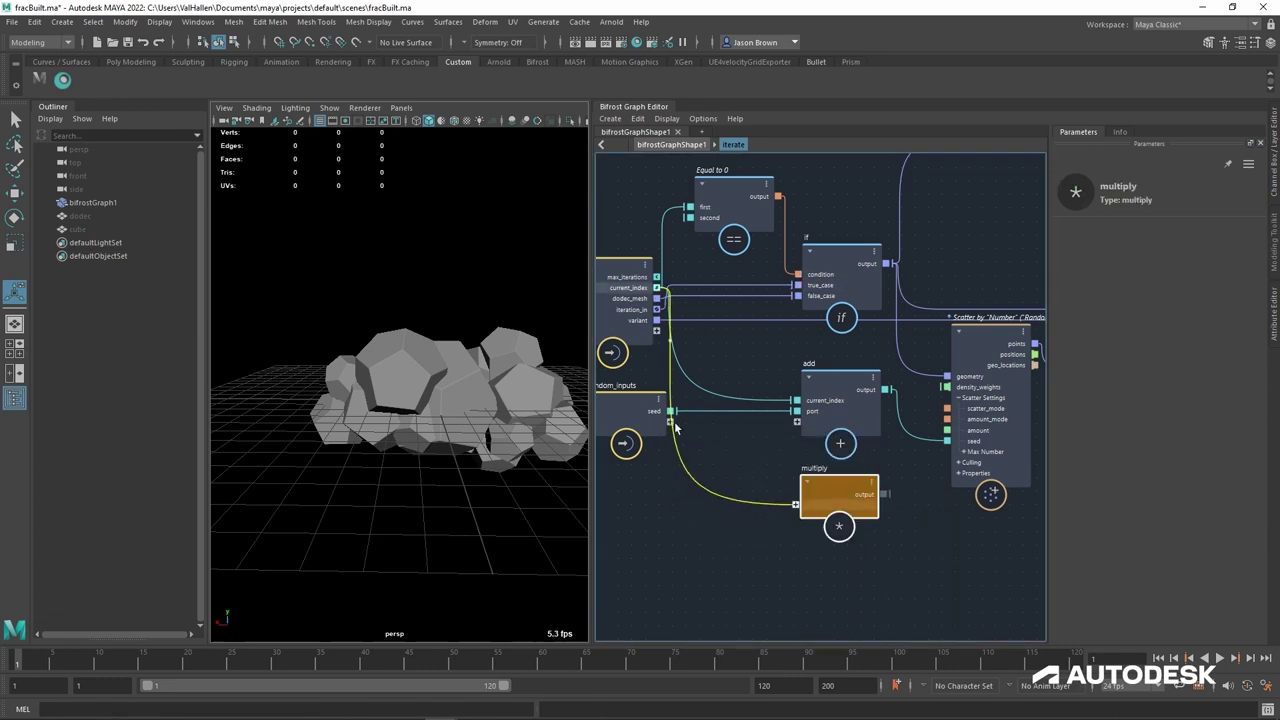
drag(671, 411, 797, 516)
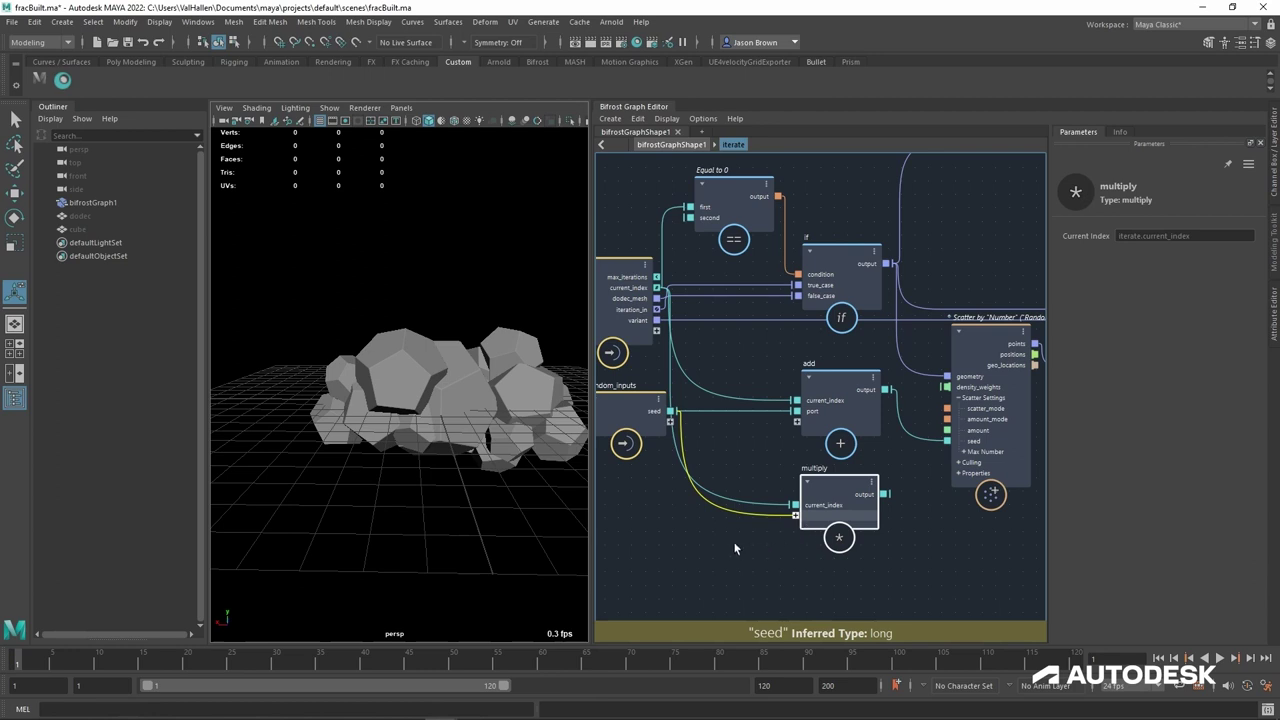
middle_drag(725, 537, 502, 543)
drag(661, 497, 957, 429)
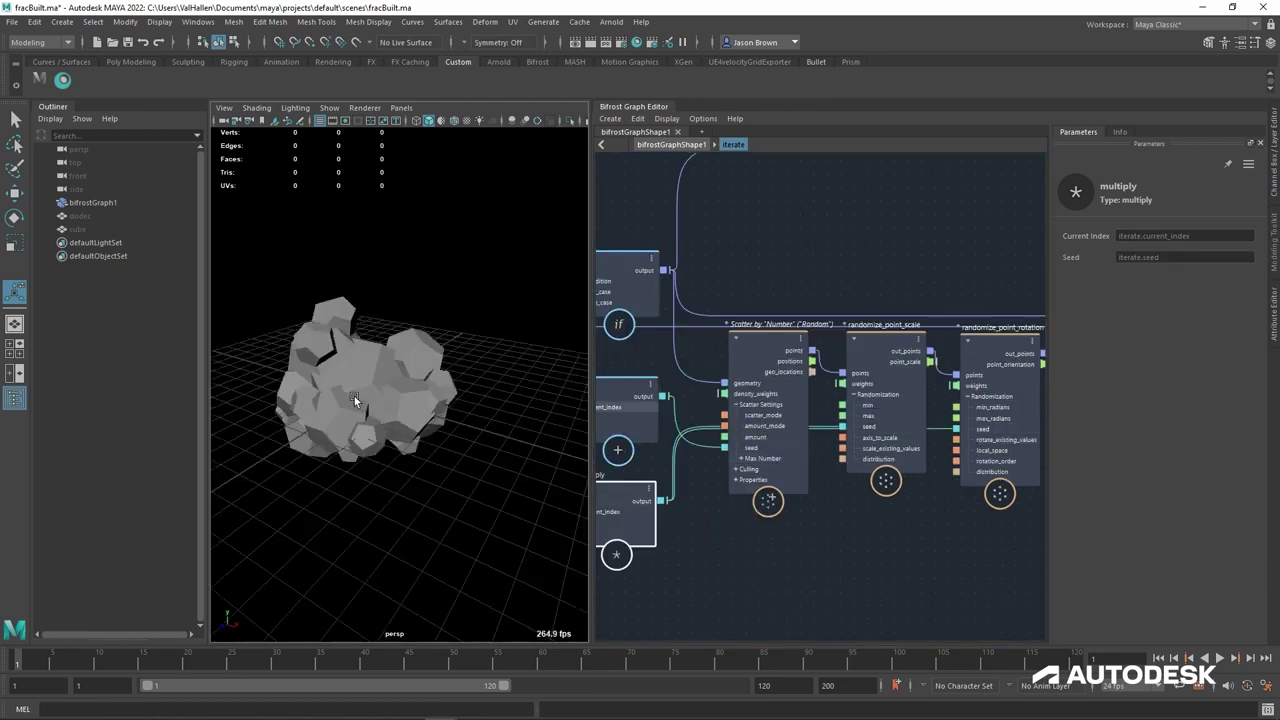
Step: Set the iterate compound's Max Iterations to 3 and Seed to 17, and examine the resulting cluster
alt+drag(354, 396, 443, 397)
alt+right_drag(443, 397, 463, 397)
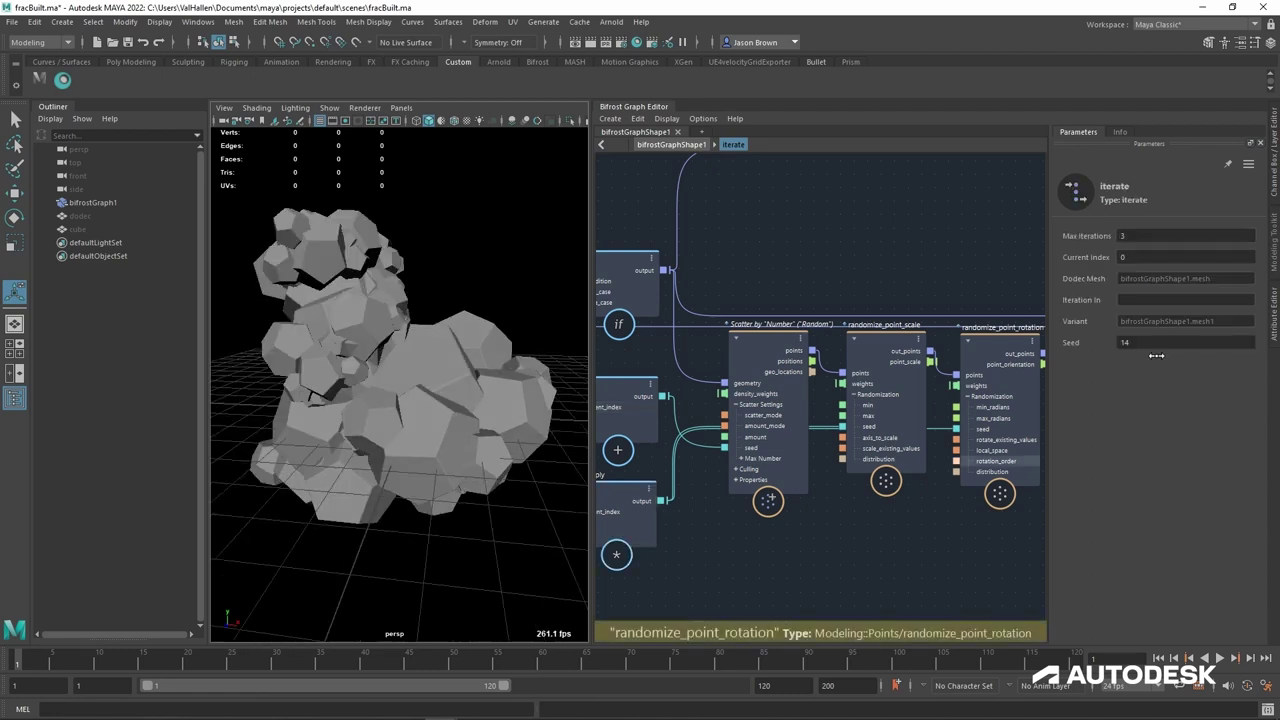
mouse_move(1156, 355)
mouse_down()
mouse_move(1119, 357)
mouse_move(1167, 357)
mouse_up()
alt+drag(524, 398, 410, 420)
Step: Expose scatter_points' scatter_mode as a new port on the random_inputs node
middle_drag(760, 543, 887, 548)
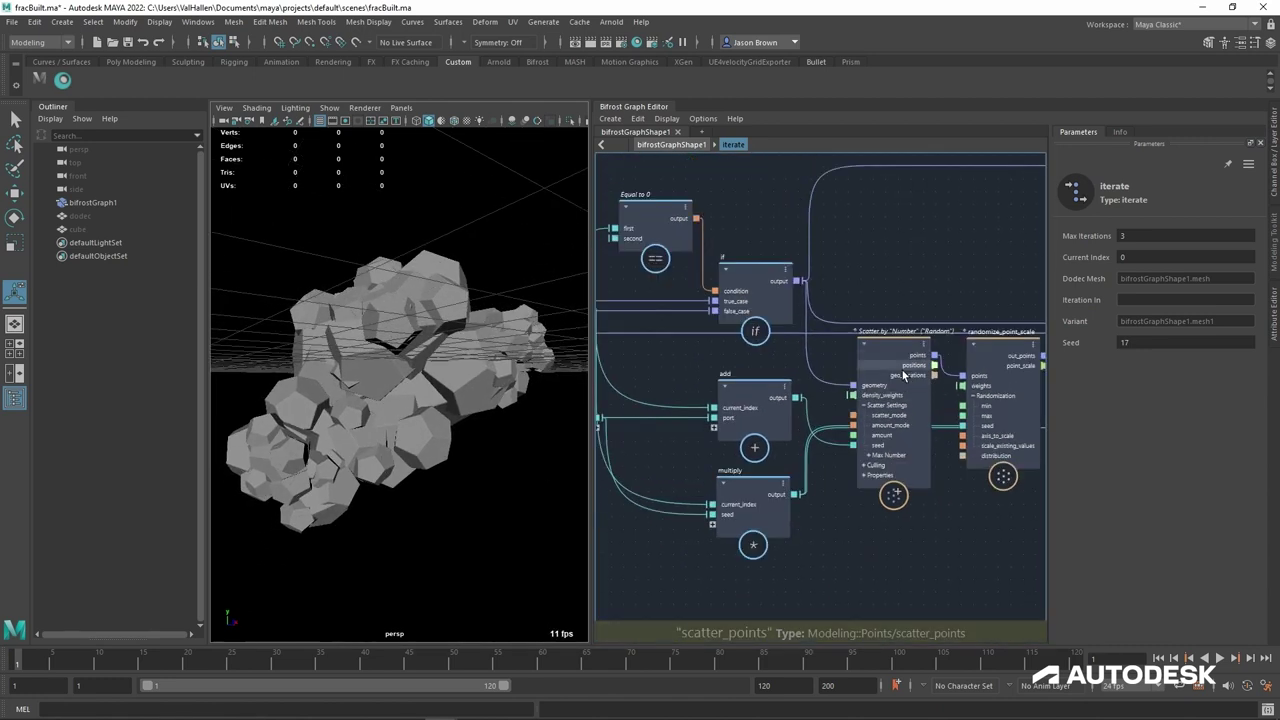
click(889, 357)
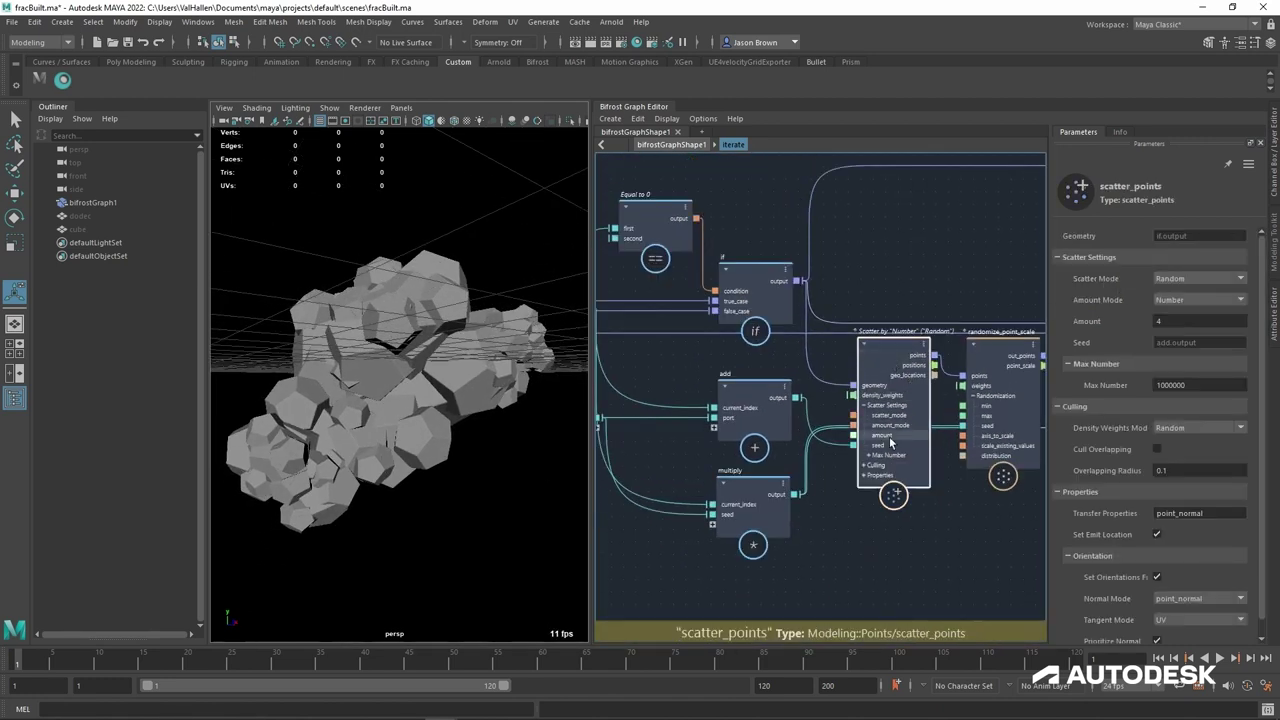
click(854, 416)
middle_drag(854, 569, 1022, 574)
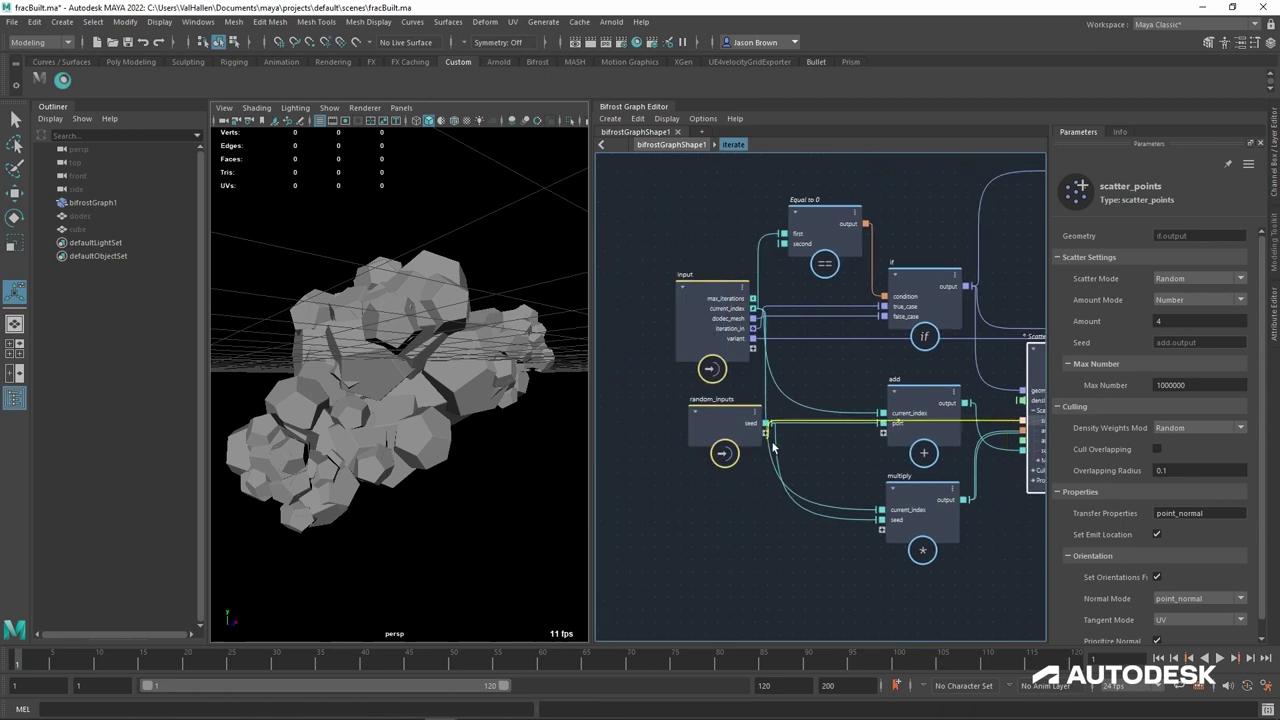
click(792, 552)
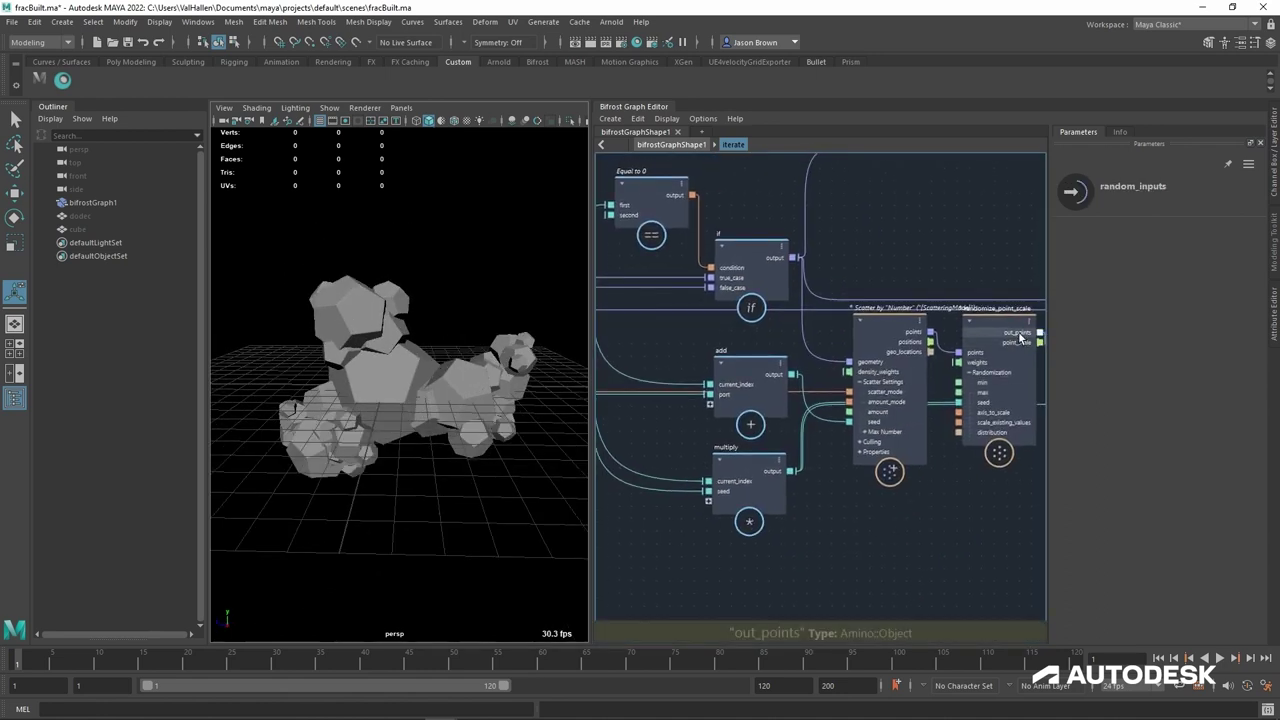
Step: Expose randomize_point_scale's min and max as new ports on the random_inputs node
click(1019, 337)
middle_drag(963, 402, 983, 400)
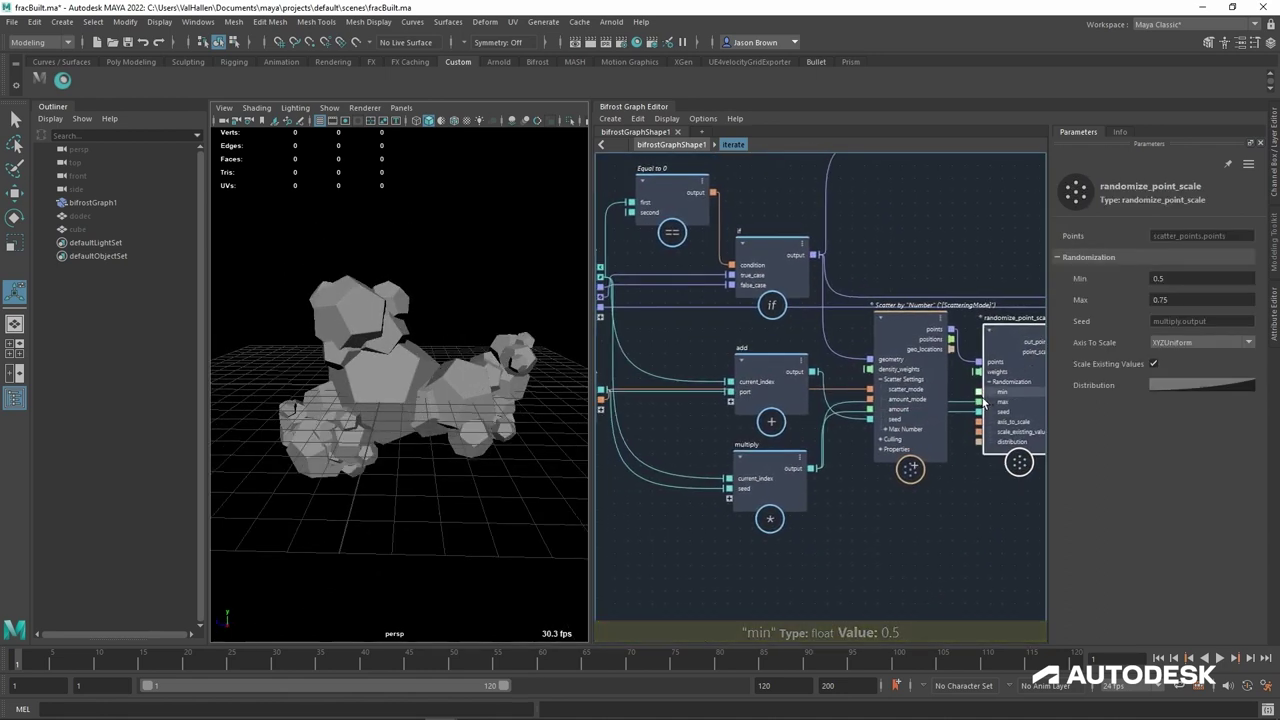
drag(983, 400, 847, 543)
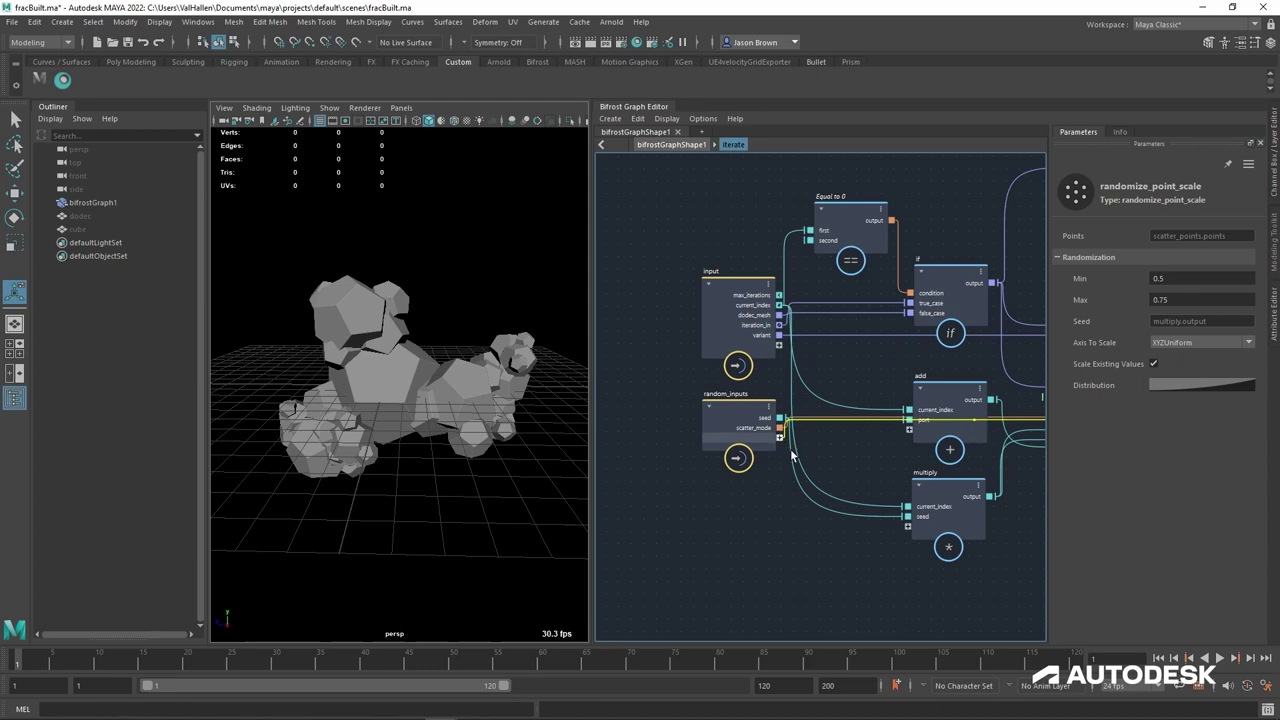
drag(791, 451, 808, 469)
drag(880, 434, 820, 451)
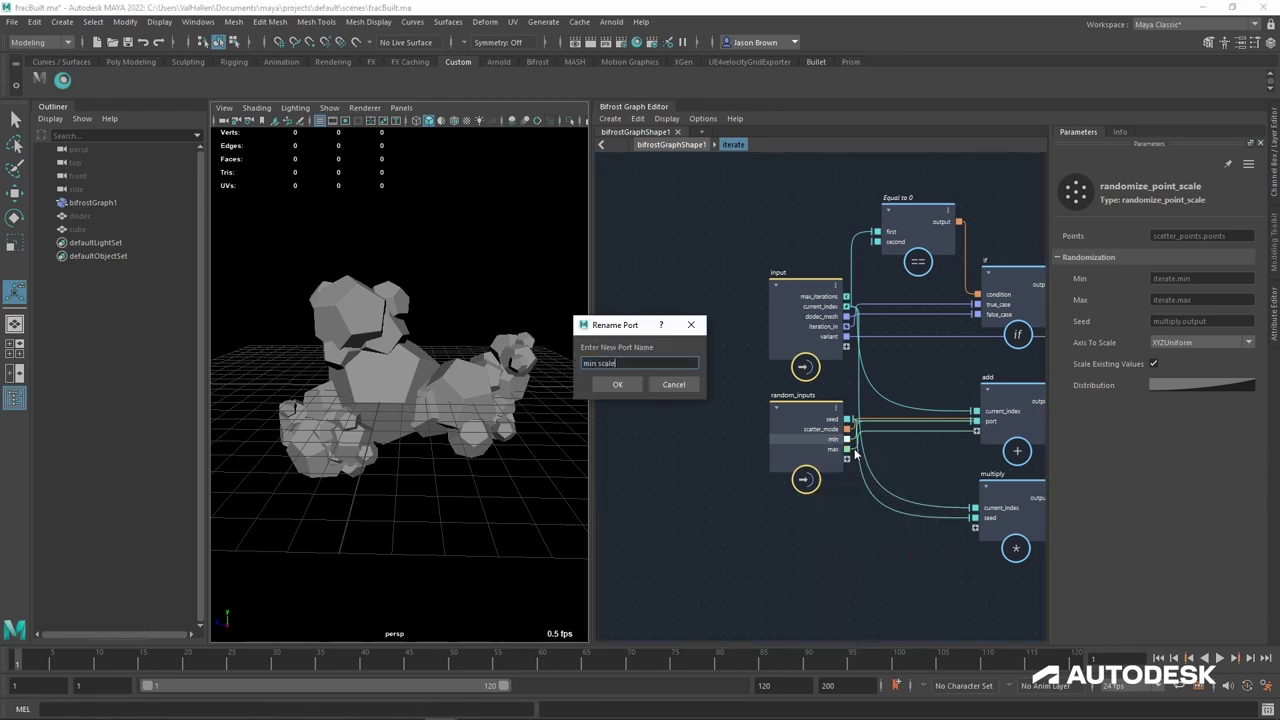
Step: Rename the exposed min and max ports on random_inputs to "min scale" and "max scale"
key(Return)
right_click(847, 450)
click(855, 463)
text(max scale)
key(Return)
Step: Expose randomize_point_rotation's min_radians and max_radians as new ports on the random_inputs node
alt+middle_drag(950, 586, 726, 586)
alt+middle_drag(900, 586, 748, 578)
alt+middle_drag(870, 558, 777, 561)
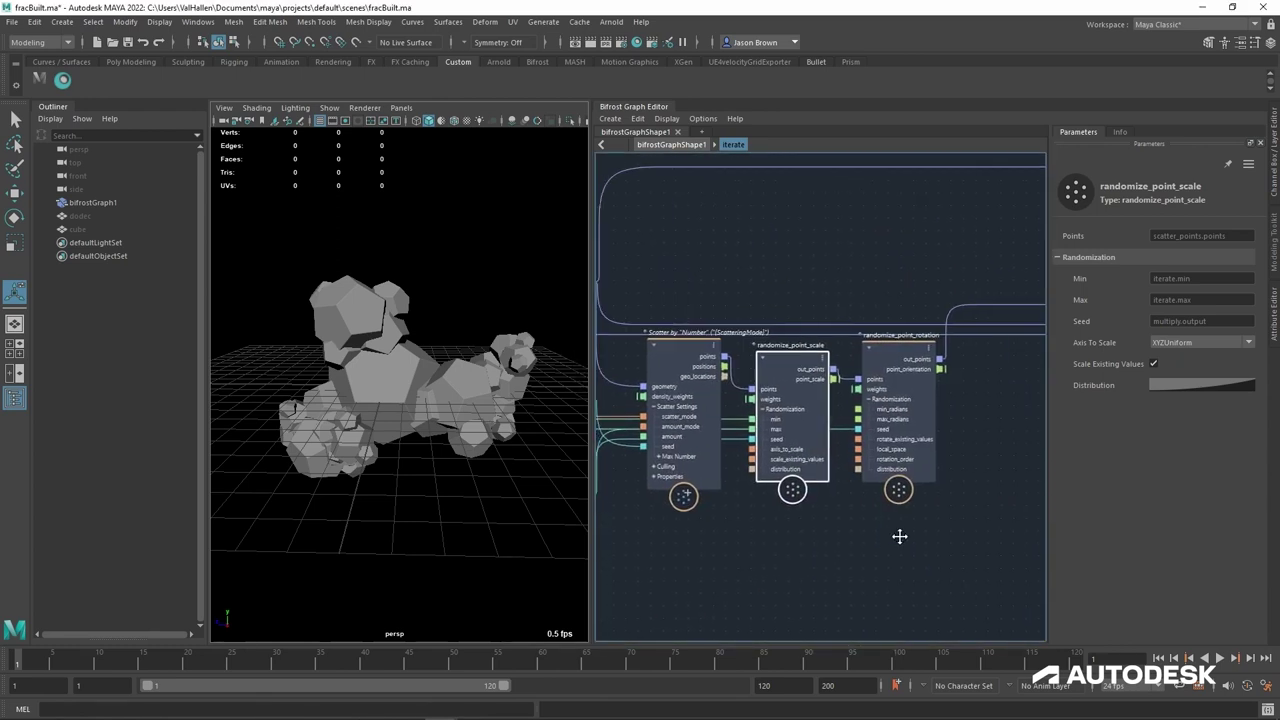
alt+middle_drag(900, 536, 949, 530)
click(907, 404)
alt+middle_drag(840, 604, 1220, 560)
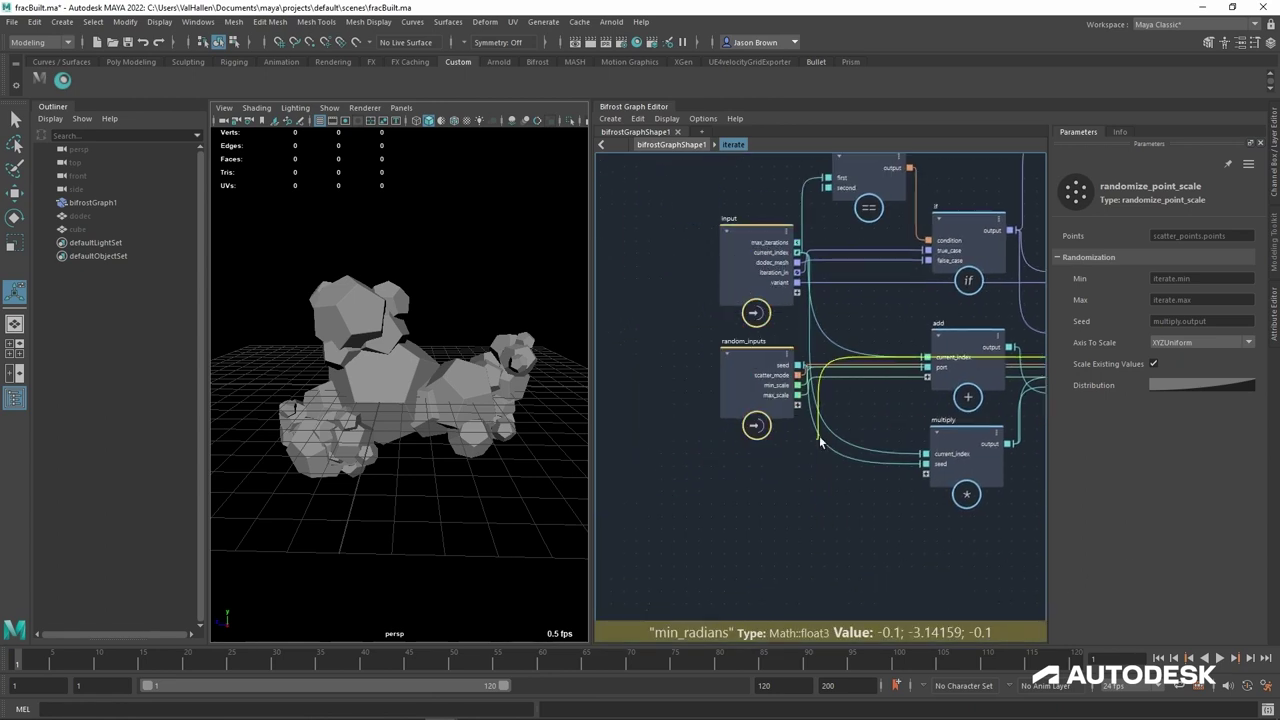
click(809, 411)
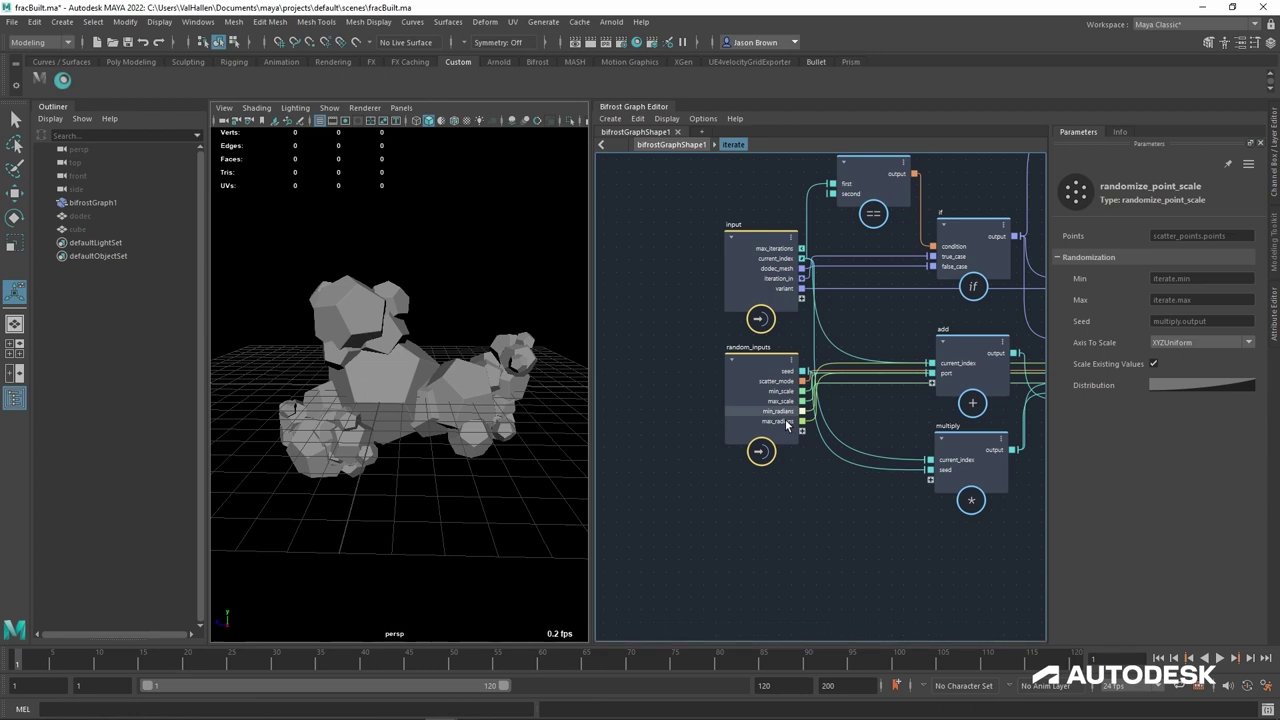
Step: Go up to the parent graph and try a Max Scale of 0.6425 and a first Min Radians value of -0.3102 on iterate
mouse_move(818, 520)
middle_down()
mouse_move(737, 524)
mouse_move(796, 524)
middle_up()
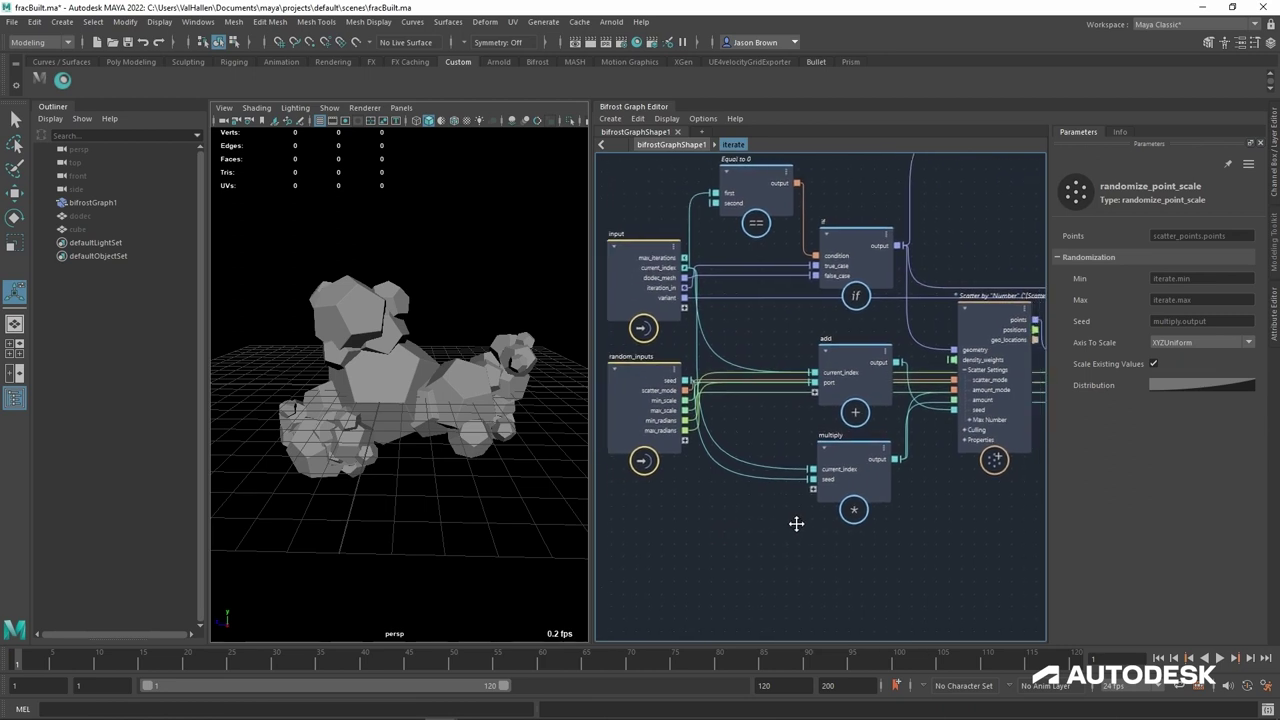
click(760, 533)
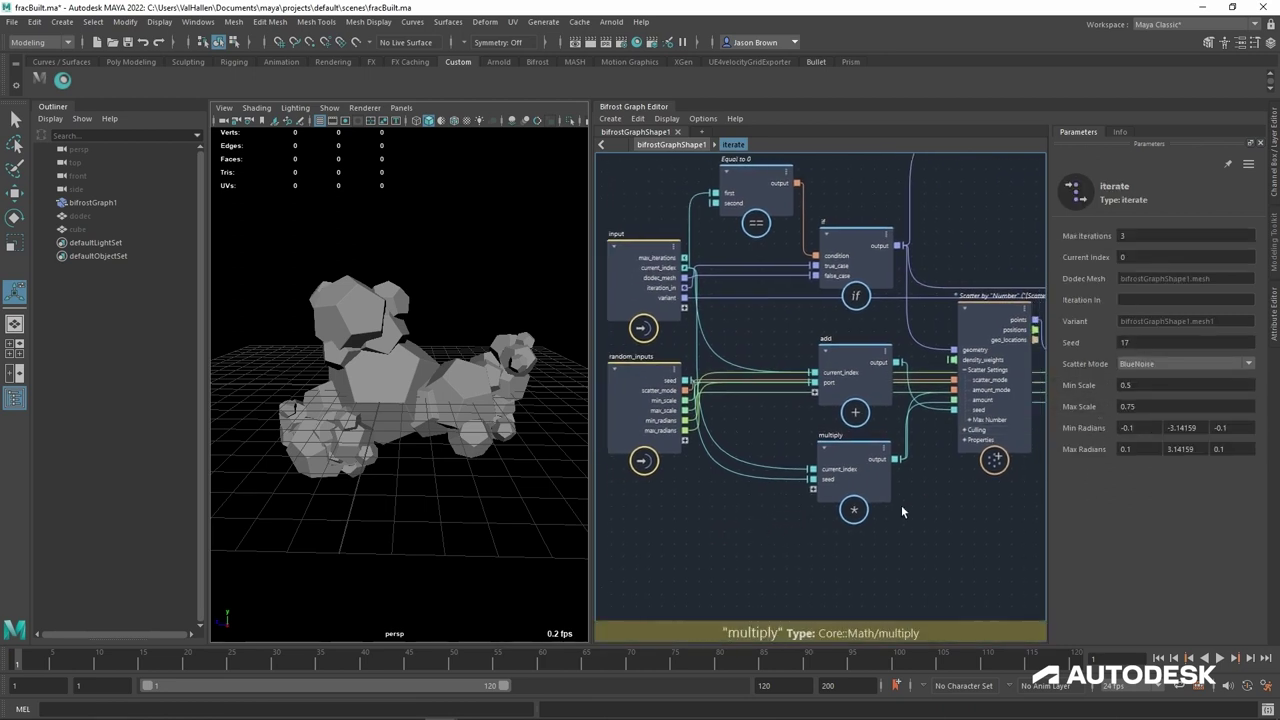
key(u)
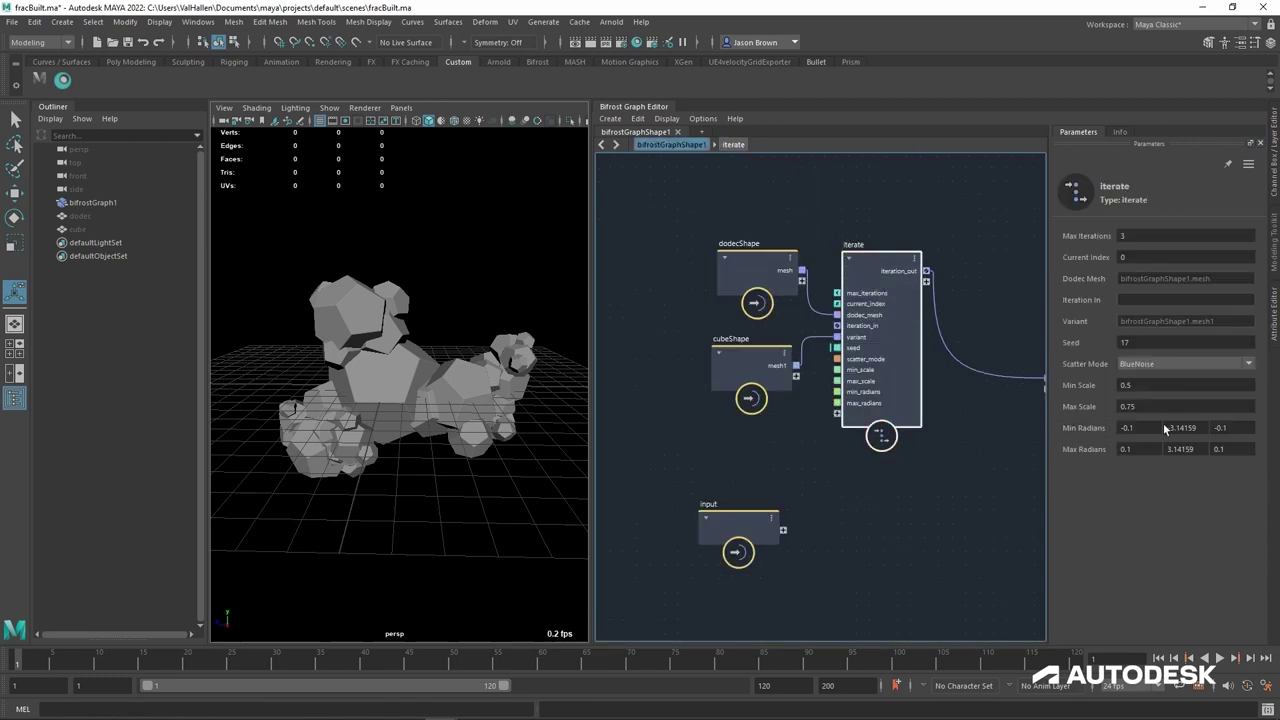
drag(1182, 416, 995, 443)
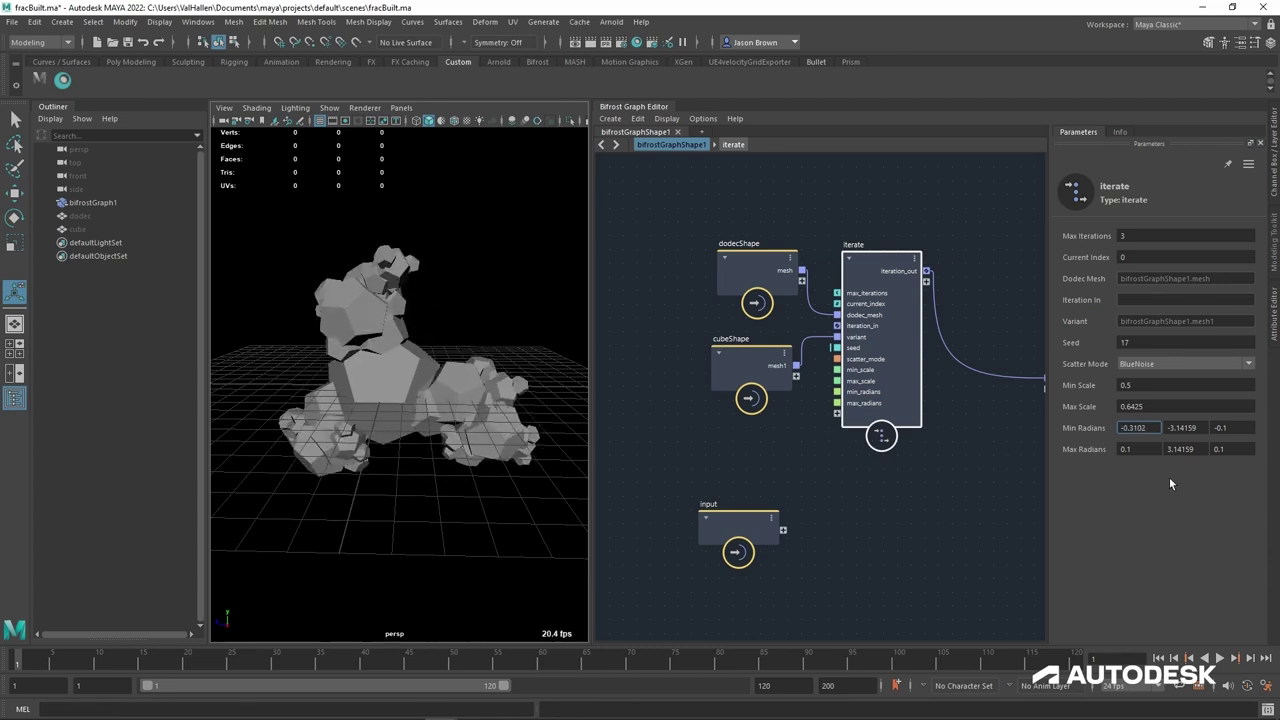
drag(1230, 459, 1268, 462)
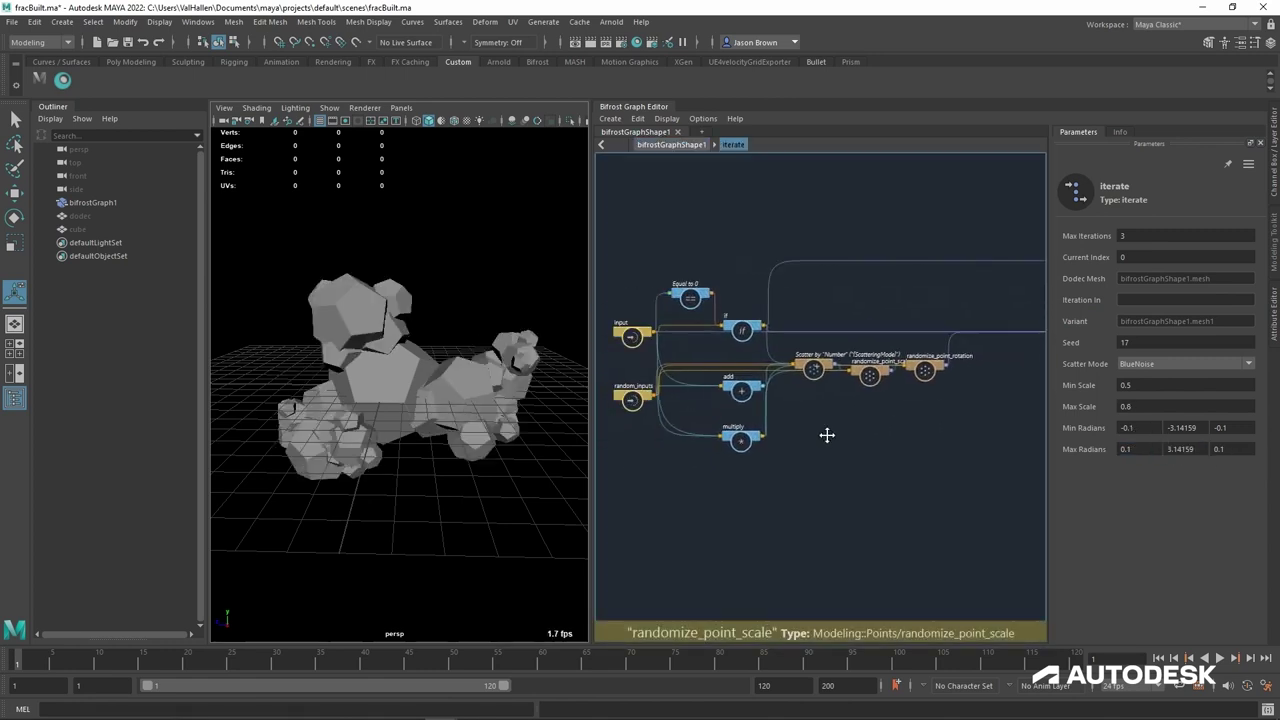
Step: Set iterate's Max Iterations to 1, Max Scale to 0.8 and Scatter Mode to Random
drag(1110, 249, 1098, 249)
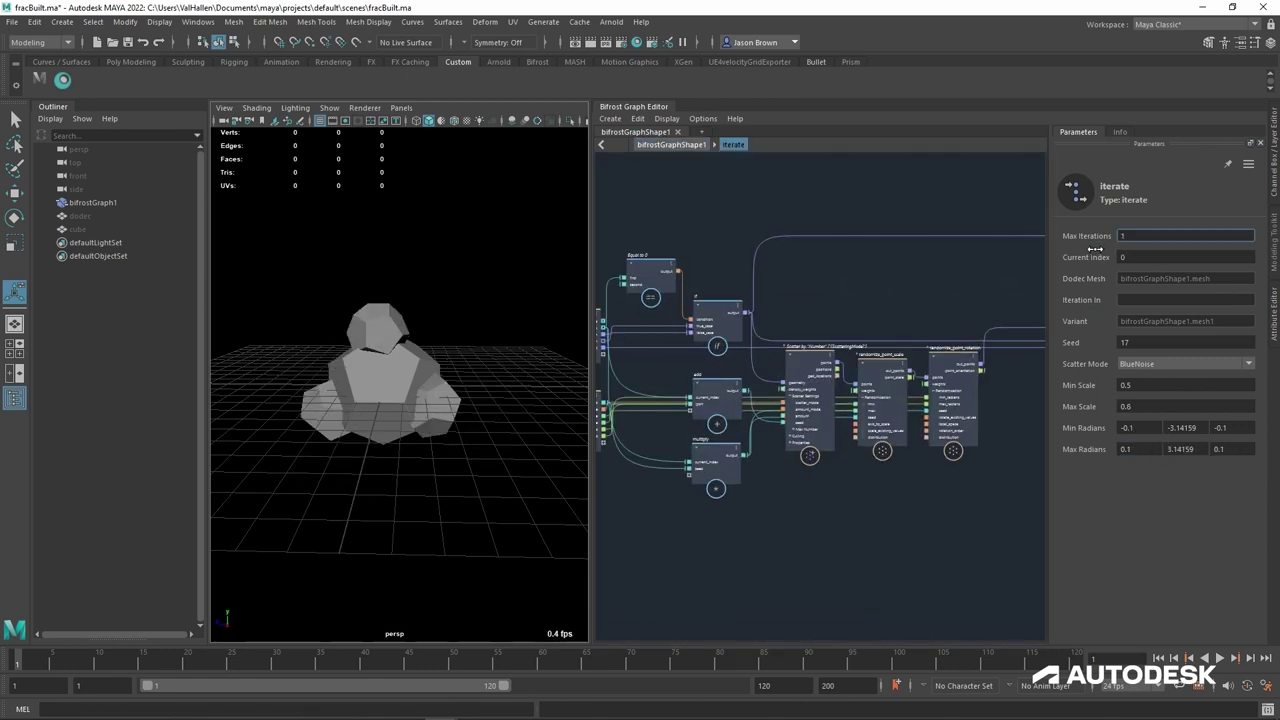
mouse_move(490, 378)
alt+mouse_down()
mouse_move(608, 364)
mouse_move(495, 373)
alt+mouse_up()
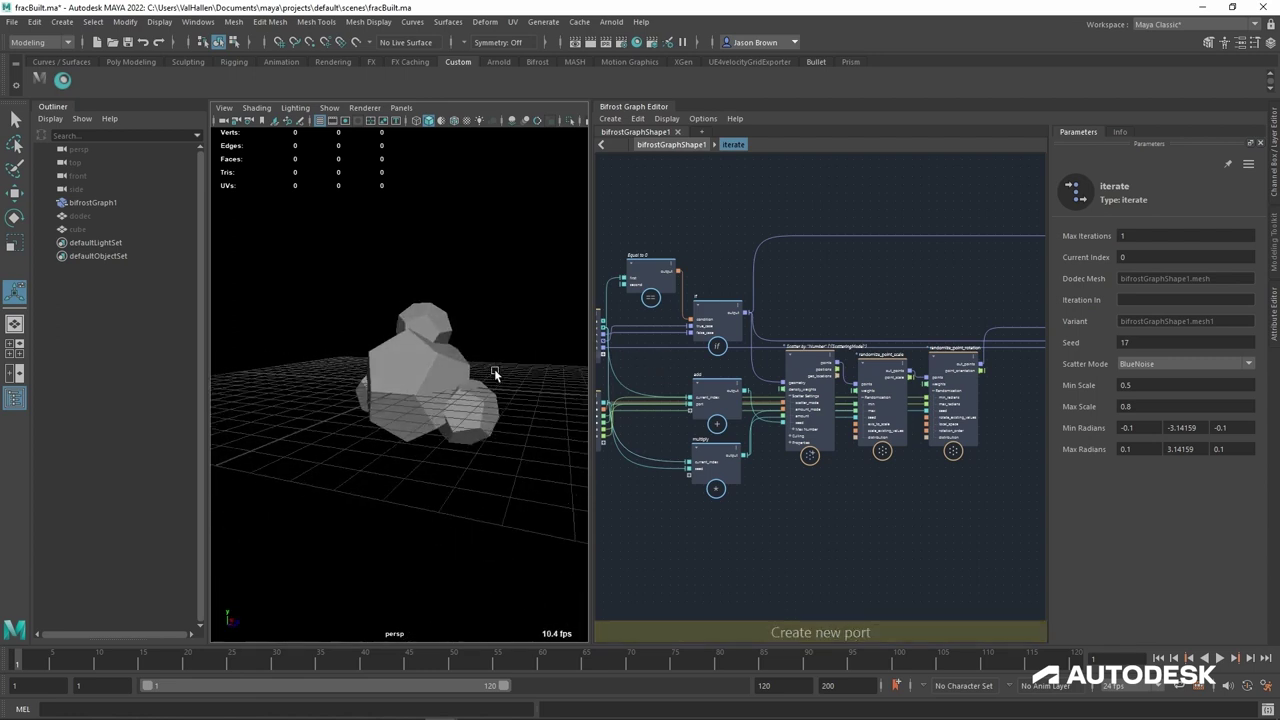
click(1140, 365)
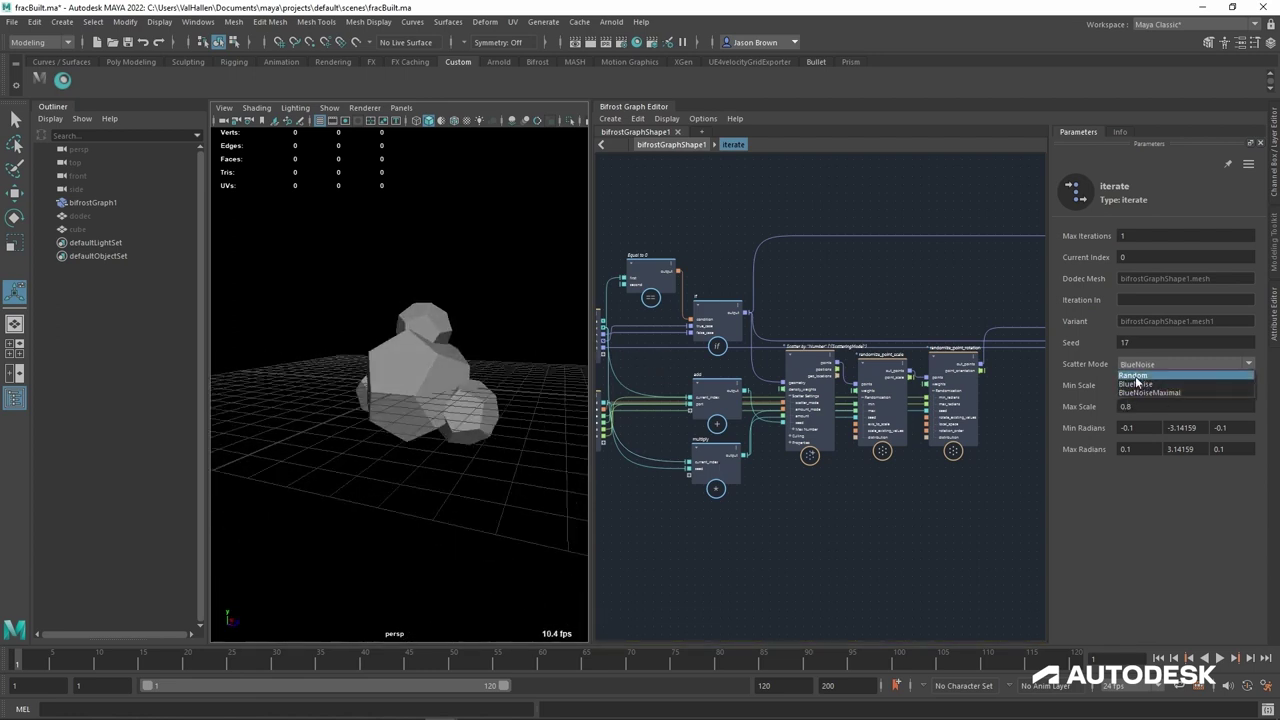
click(1136, 377)
alt+drag(426, 388, 396, 403)
scroll(494, 357, up, 5)
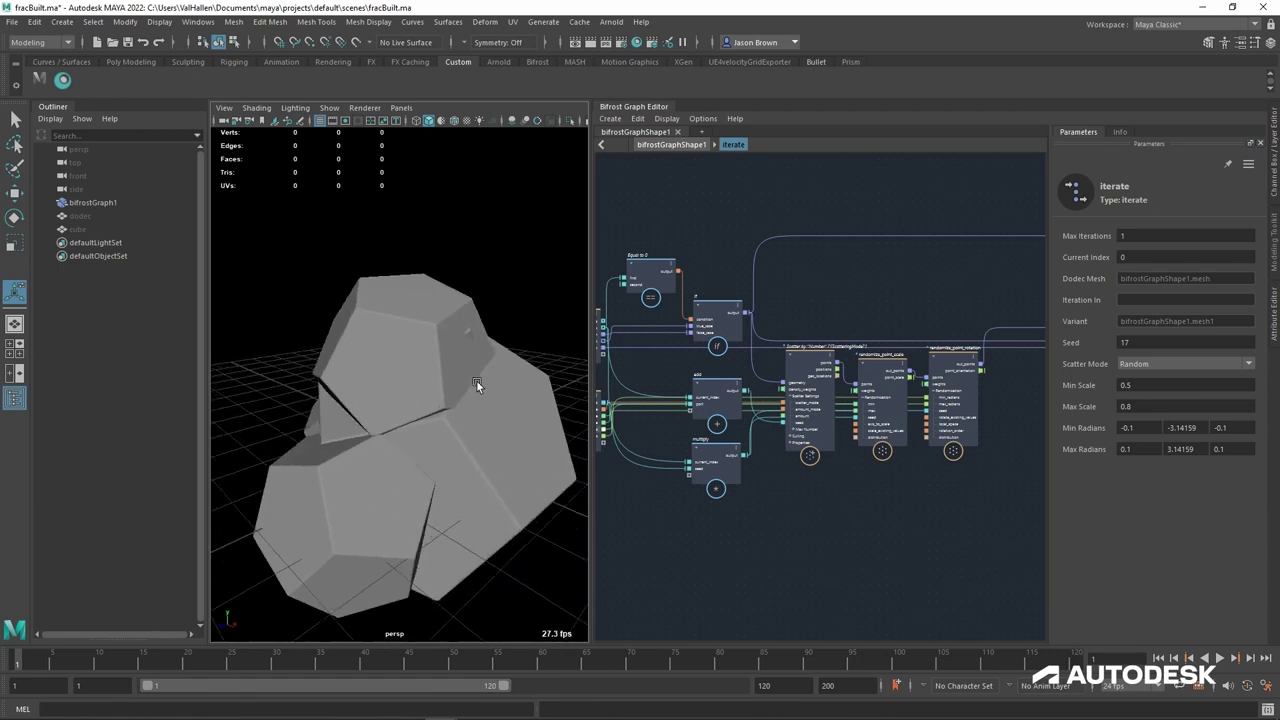
Step: Examine up close how the randomly scattered instances overlap and intersect on the base mesh
alt+middle_drag(476, 383, 480, 375)
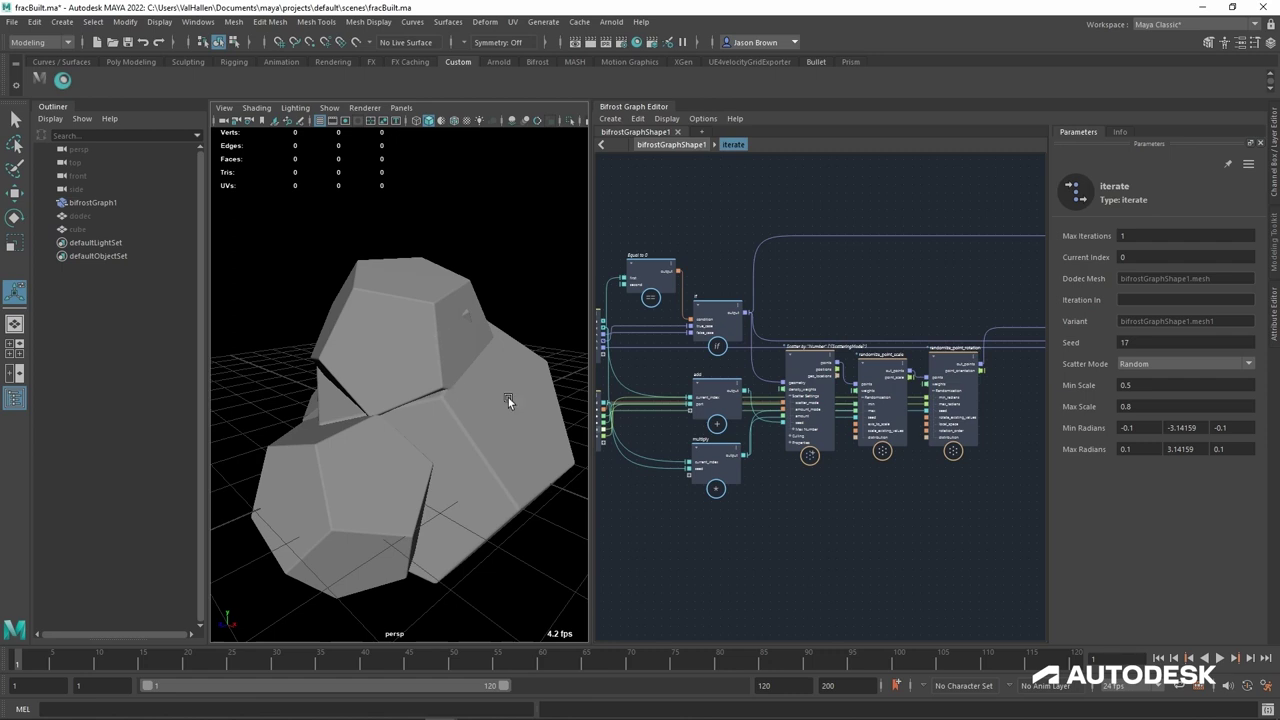
alt+drag(435, 428, 440, 380)
alt+right_drag(440, 380, 617, 443)
mouse_move(490, 436)
alt+mouse_down()
mouse_move(454, 434)
mouse_move(491, 434)
alt+mouse_up()
alt+middle_drag(493, 428, 306, 384)
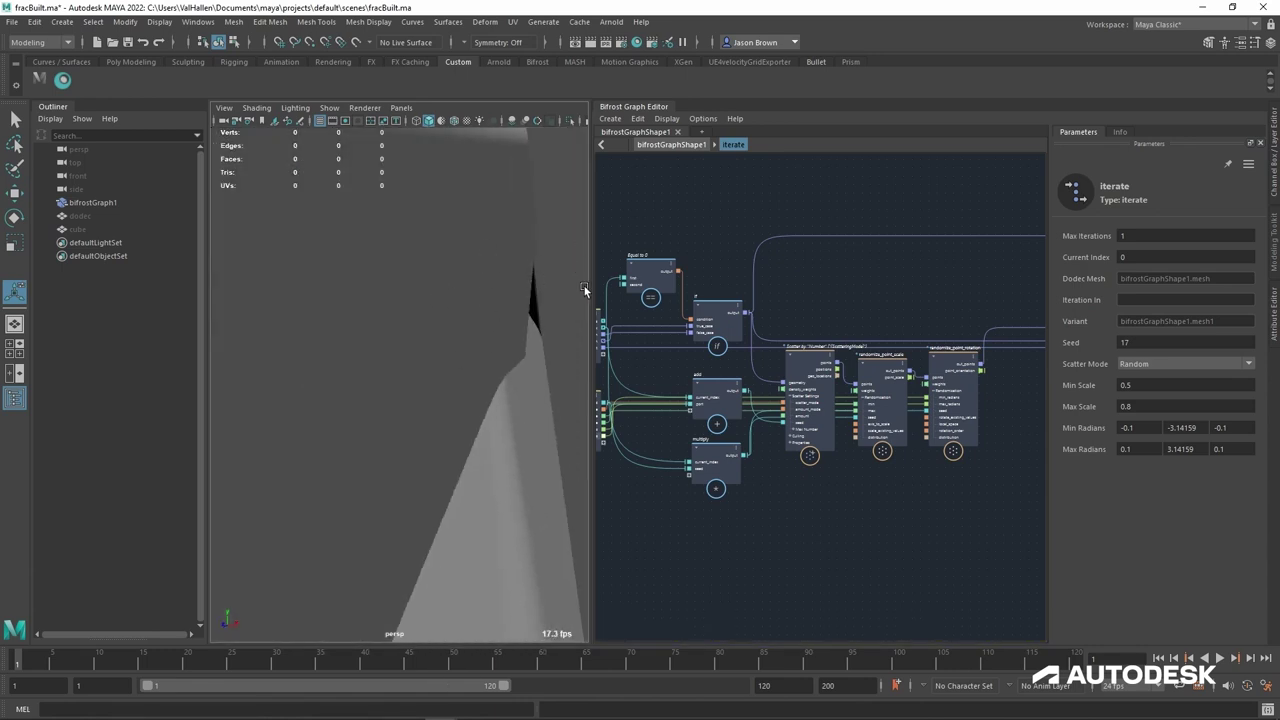
alt+right_drag(501, 331, 310, 314)
alt+right_drag(422, 354, 491, 358)
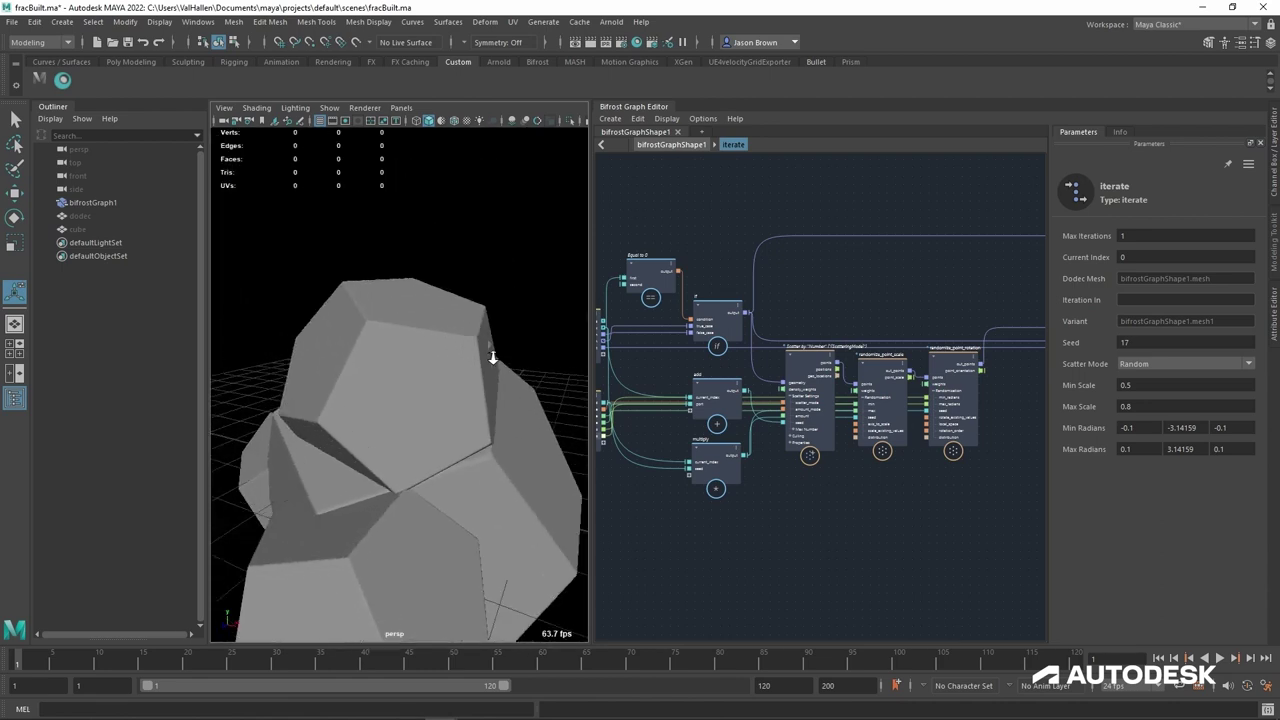
alt+drag(491, 358, 452, 374)
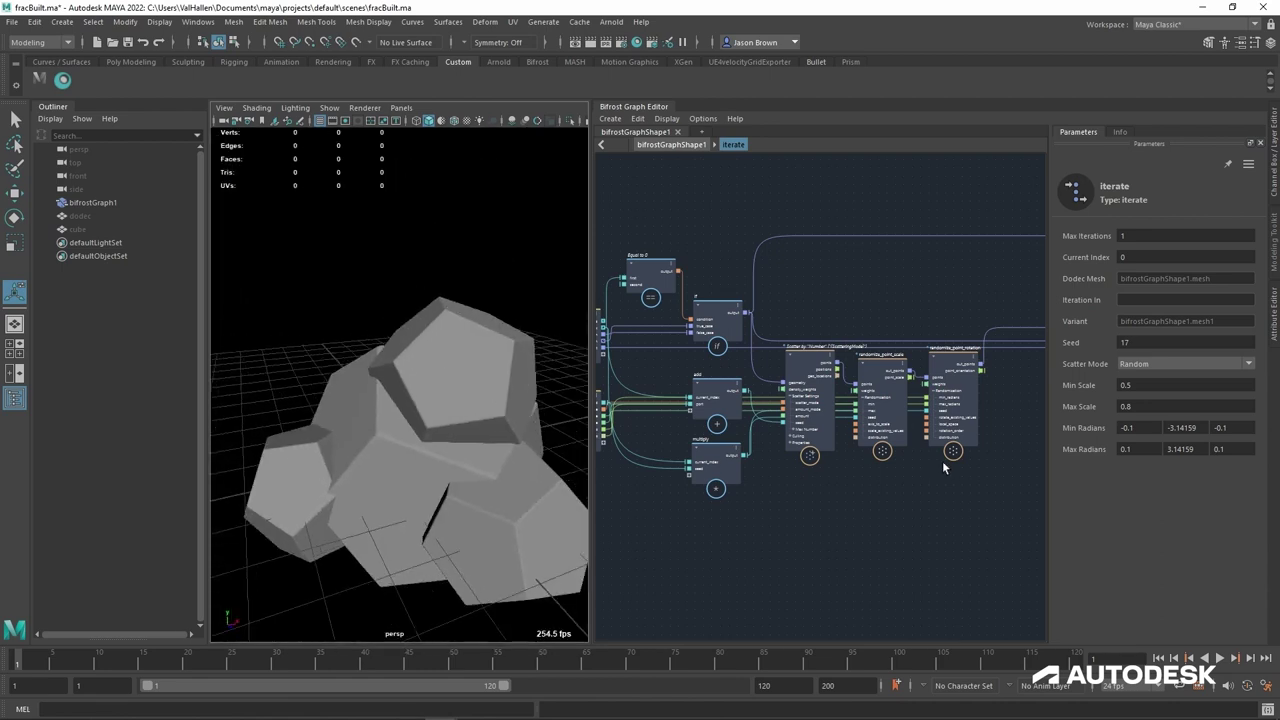
Step: Switch iterate's Scatter Mode to BlueNoise and compare the spacing of the instances from another angle
click(1136, 368)
click(1140, 384)
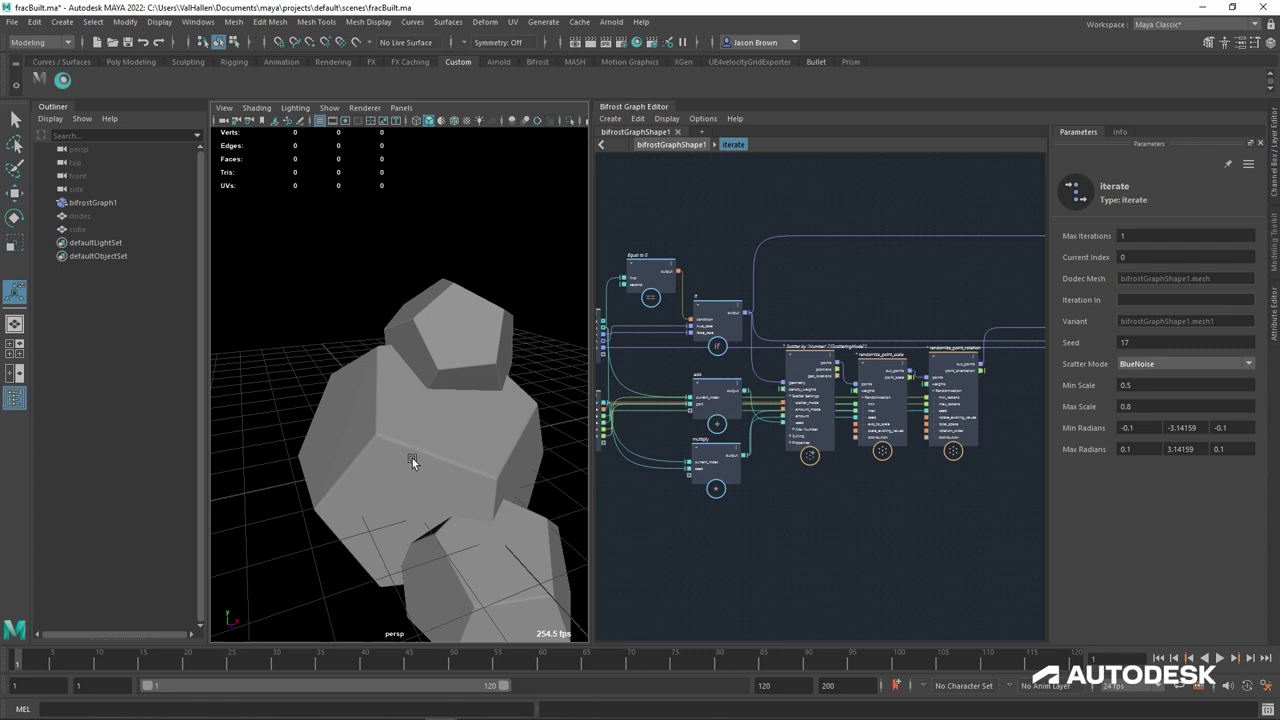
alt+drag(357, 478, 463, 457)
alt+right_drag(463, 457, 427, 452)
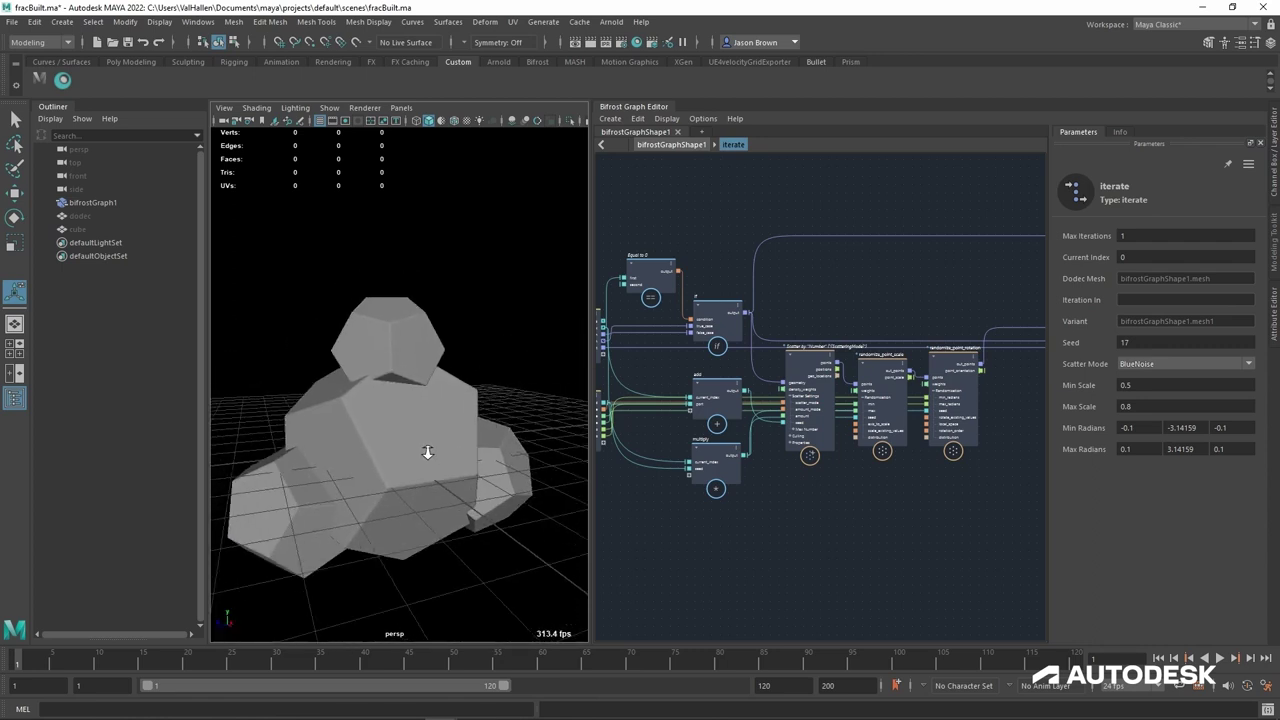
Step: Set iterate's Scatter Mode to Random and Max Iterations to 4, and examine the whole cluster
click(1130, 368)
click(1140, 374)
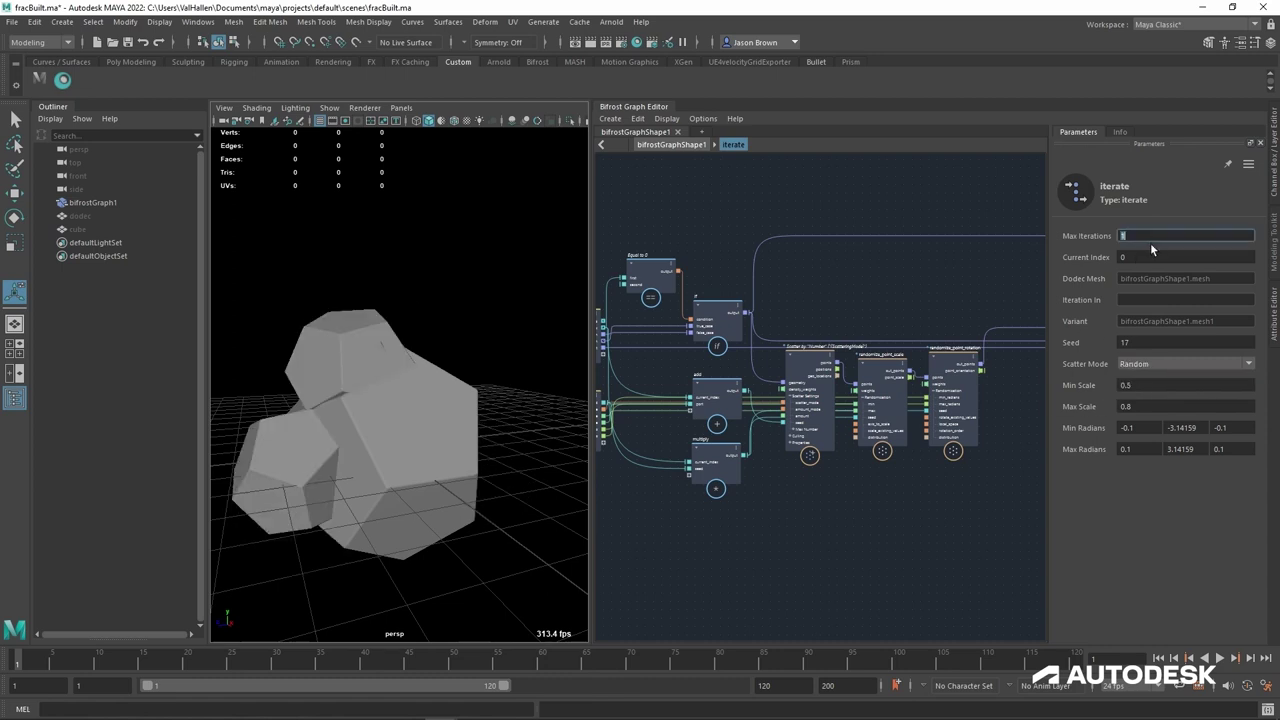
text(4)
key(Return)
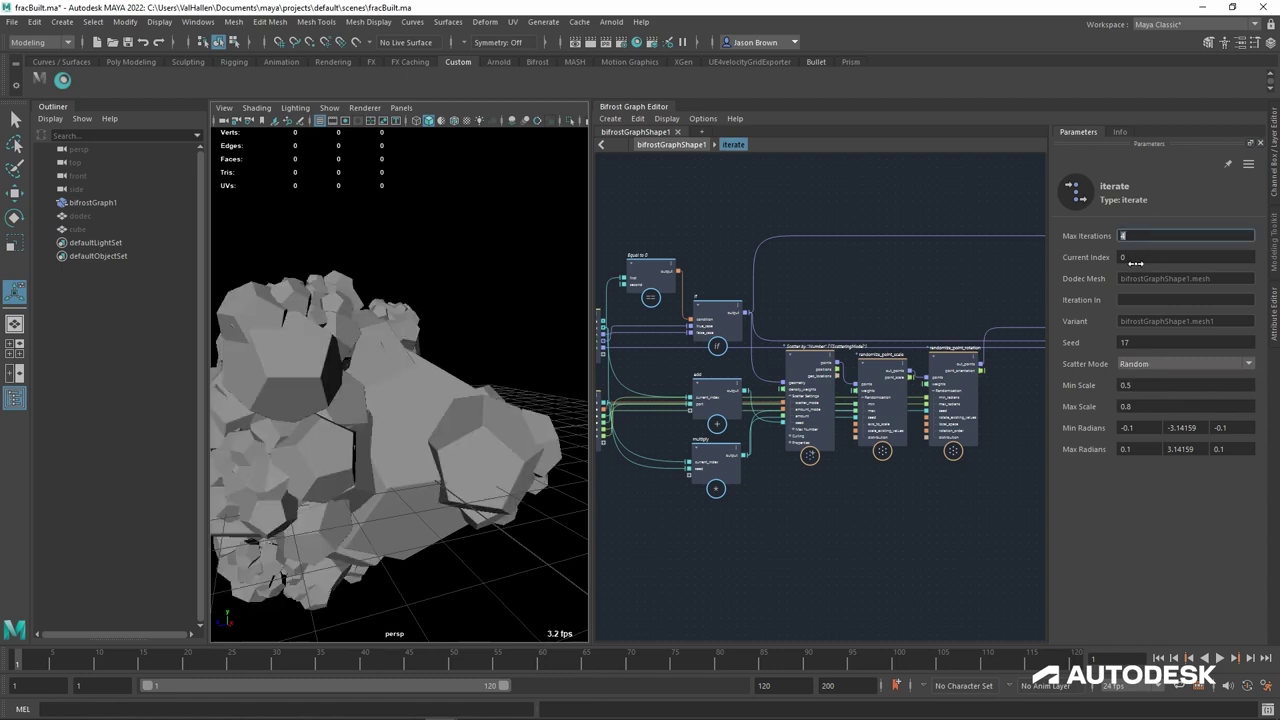
alt+drag(520, 313, 431, 362)
scroll(451, 354, down, 4)
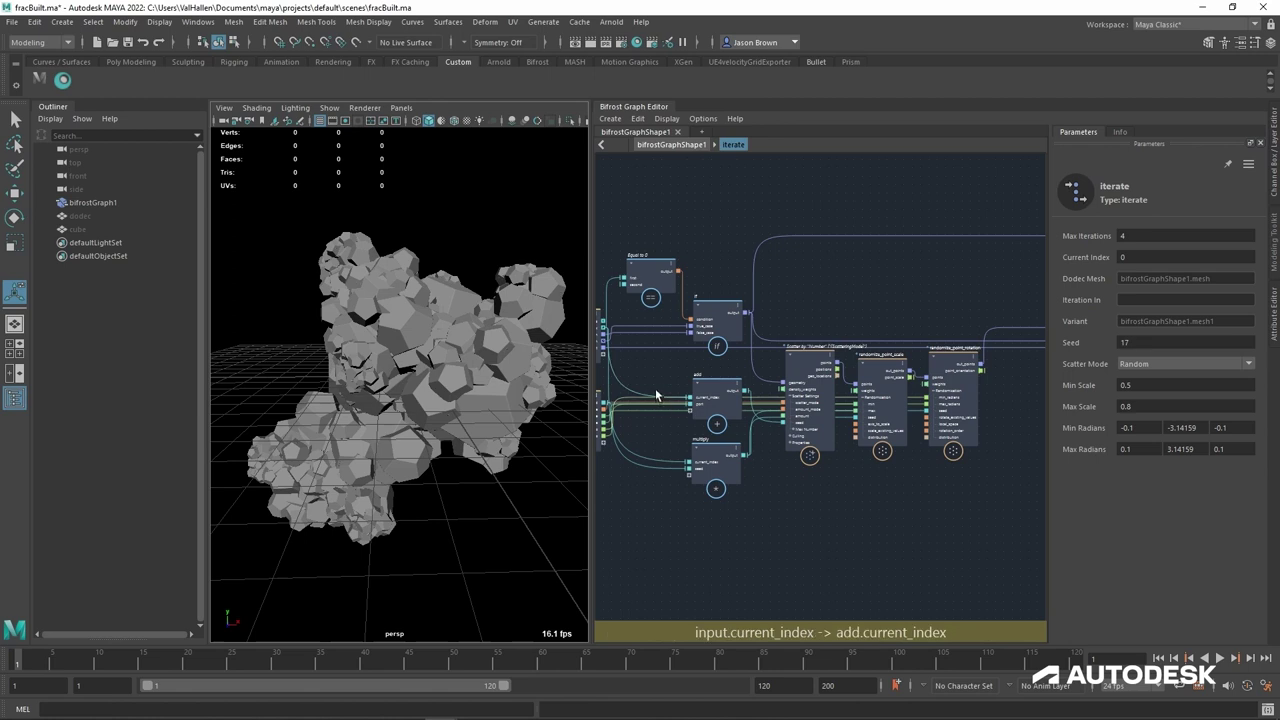
alt+middle_drag(905, 467, 598, 458)
alt+middle_drag(891, 421, 788, 435)
alt+middle_drag(661, 397, 892, 372)
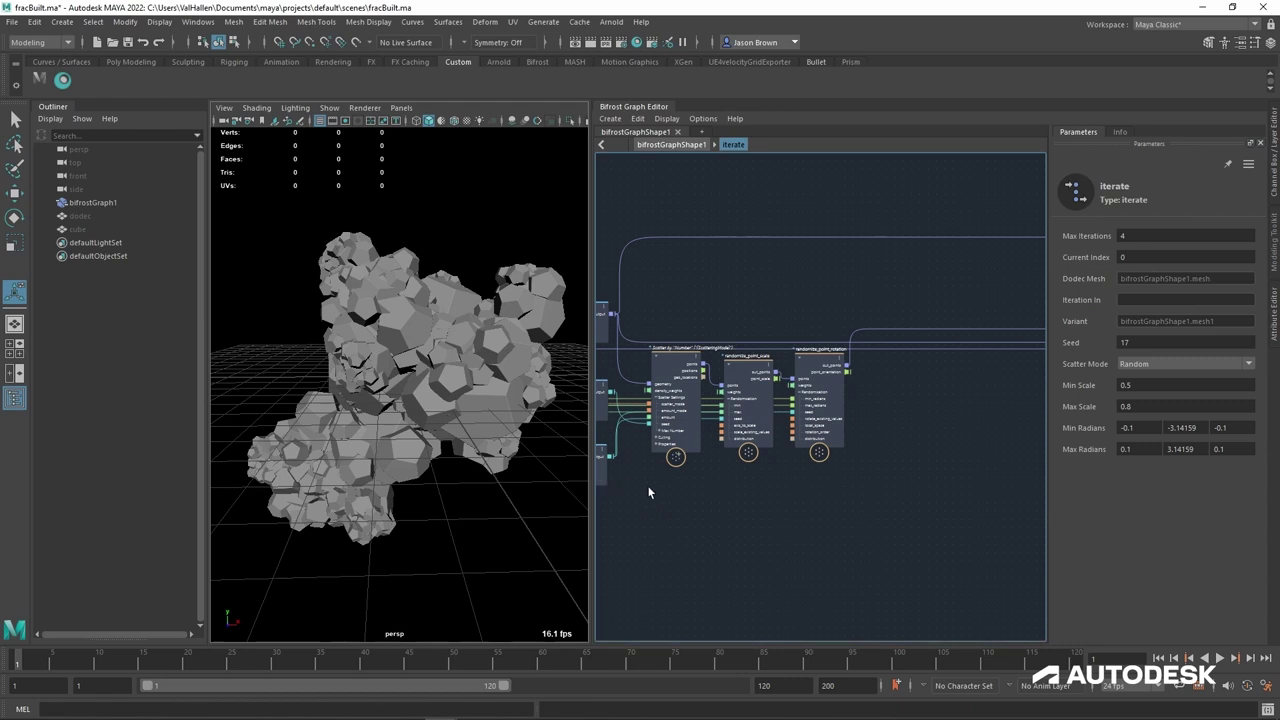
Step: Set the iterate node's Max Iterations to 1
middle_drag(648, 492, 709, 508)
alt+right_drag(711, 509, 802, 500)
middle_drag(802, 500, 733, 512)
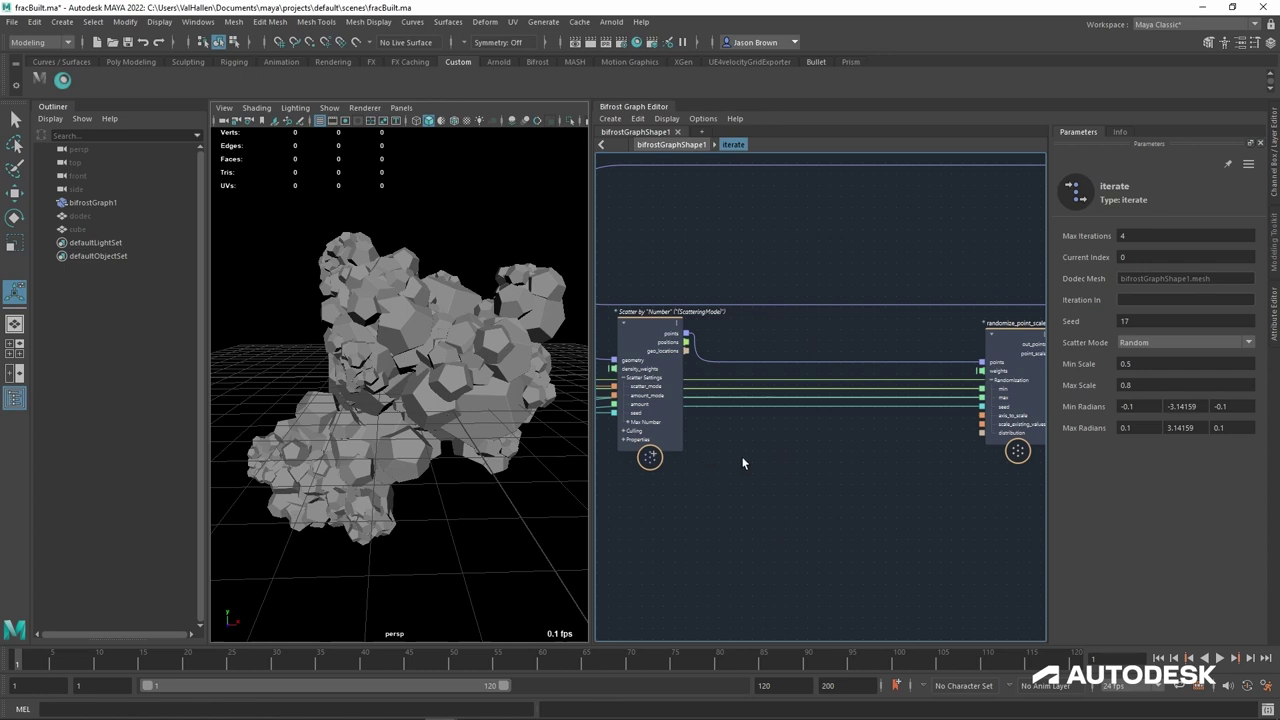
alt+middle_drag(742, 463, 732, 474)
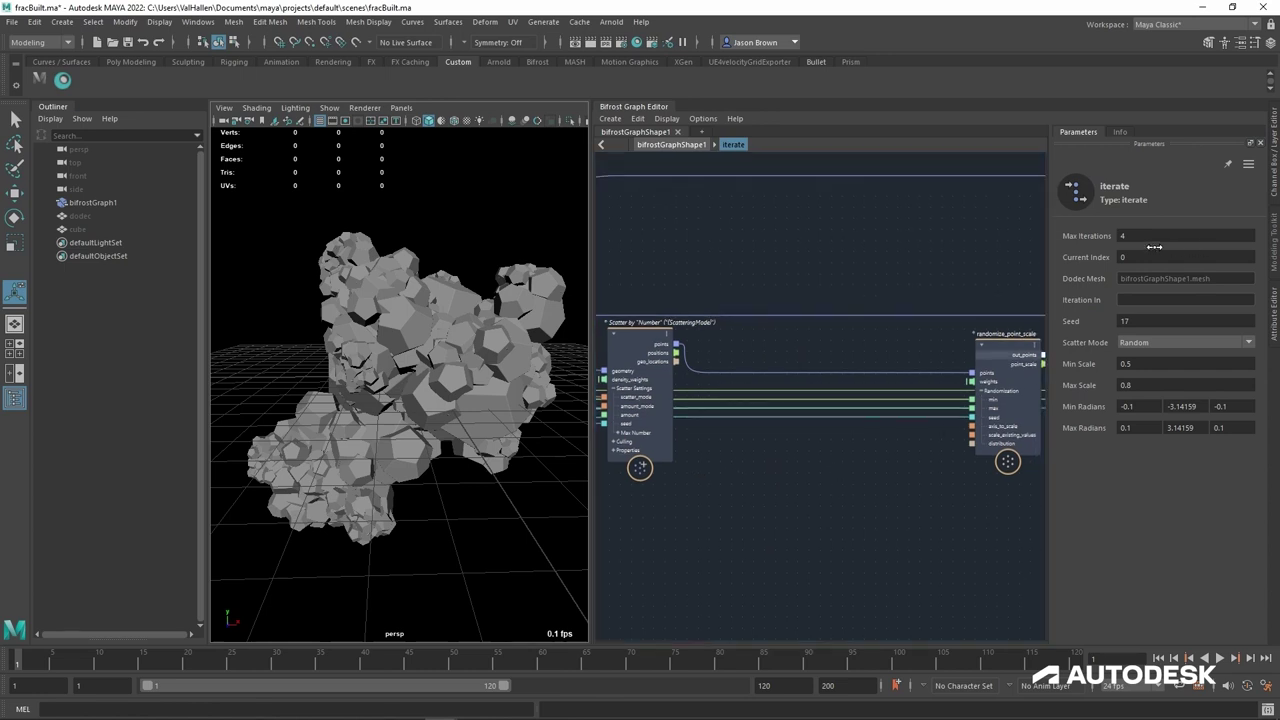
drag(1100, 243, 1029, 246)
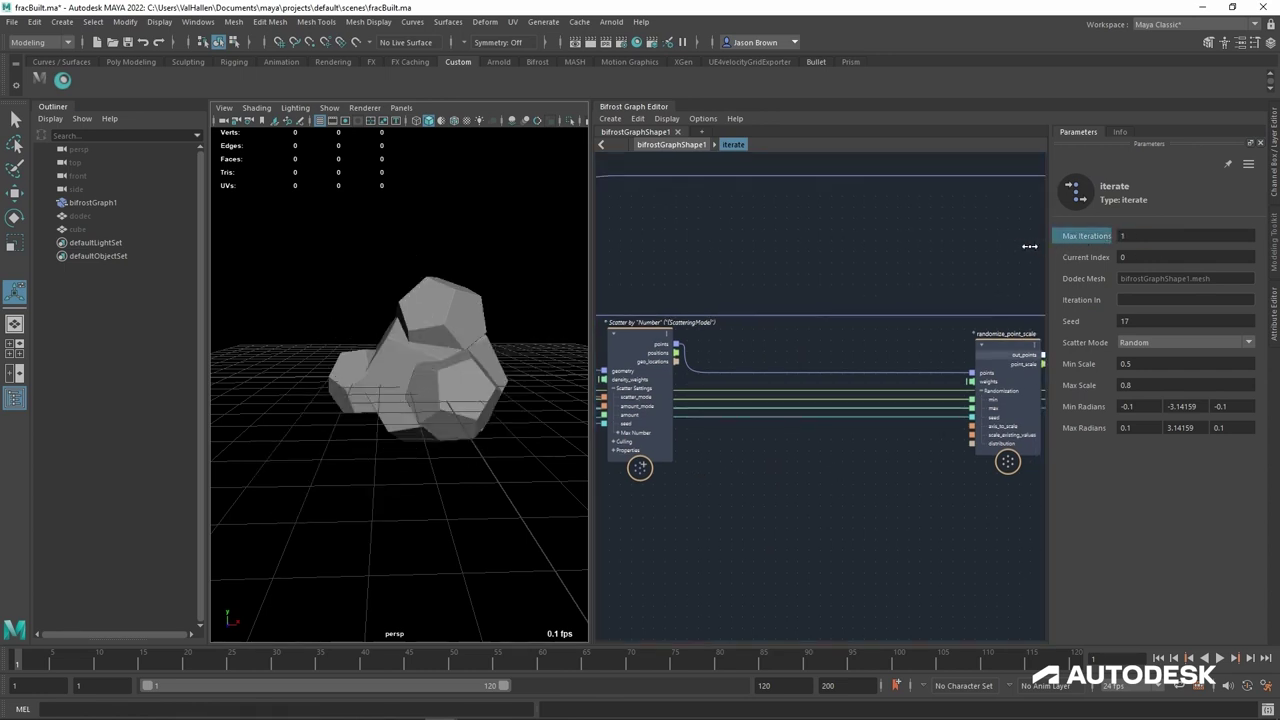
alt+drag(443, 366, 511, 387)
scroll(474, 386, up, 3)
alt+middle_drag(511, 387, 500, 392)
alt+drag(500, 392, 532, 397)
Step: Add a point_scope node fed by the points output of the Scatter by Number node
middle_drag(787, 461, 813, 445)
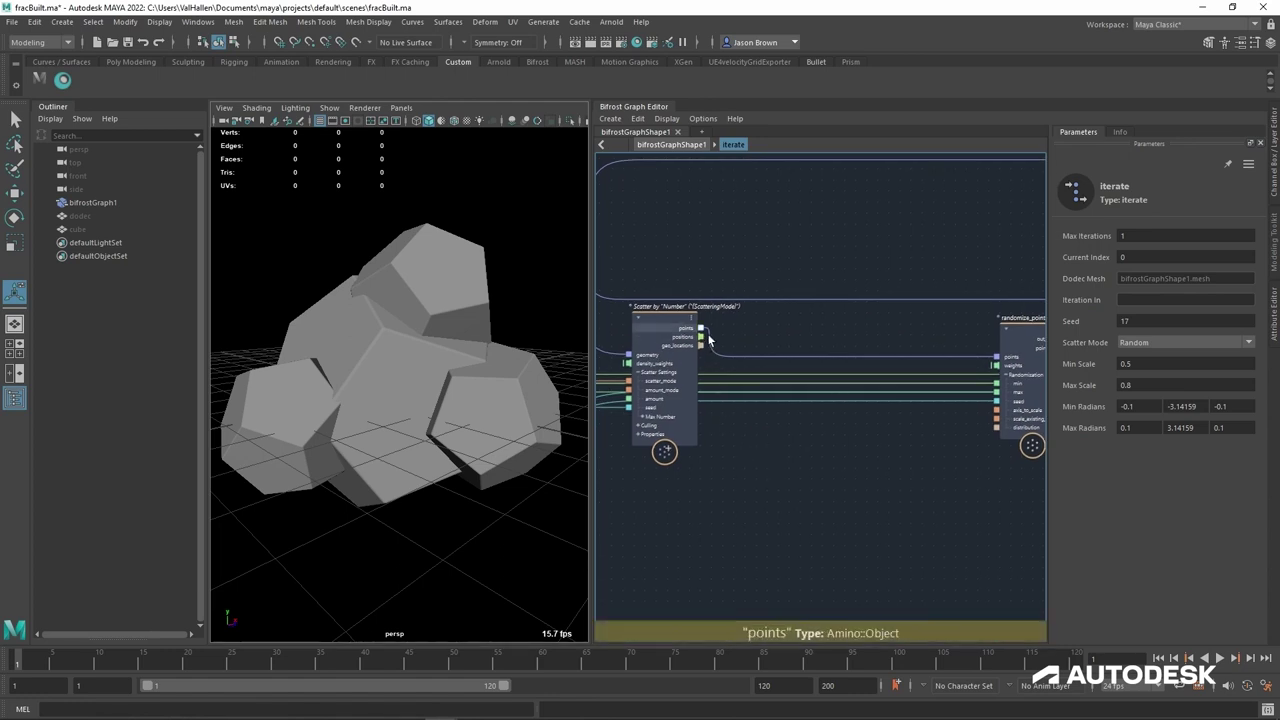
drag(705, 333, 755, 466)
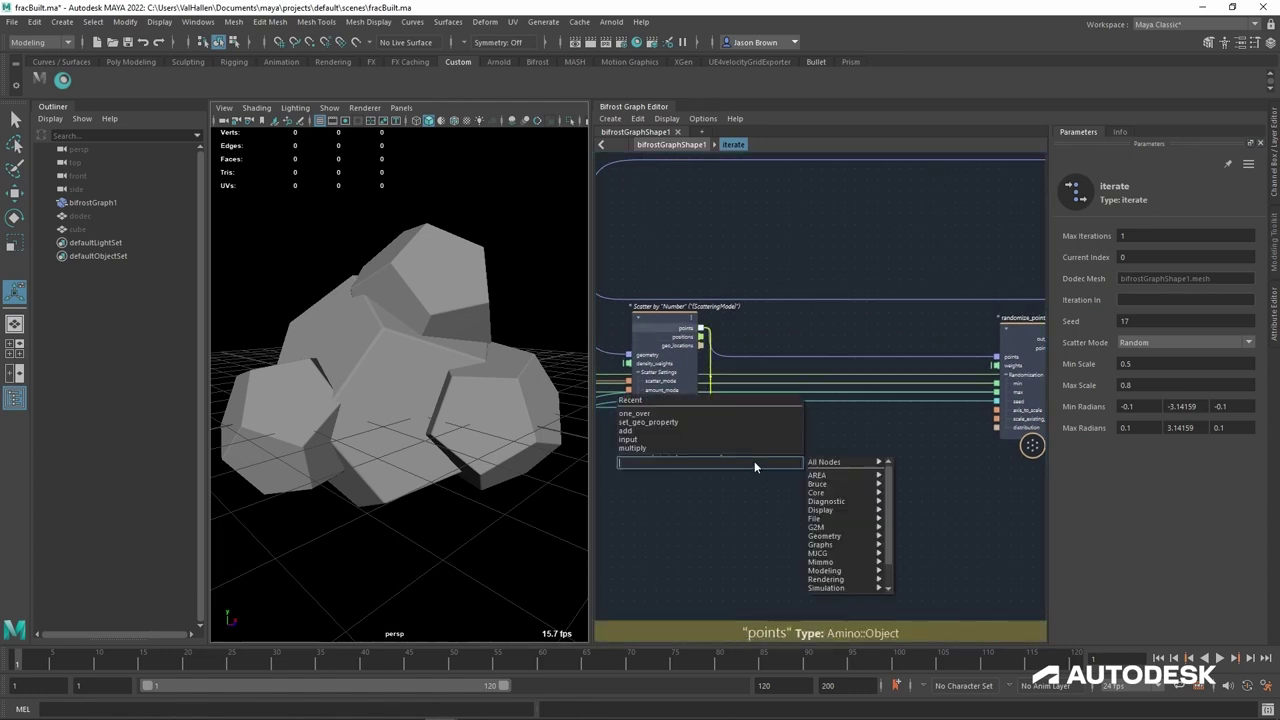
text(point_c)
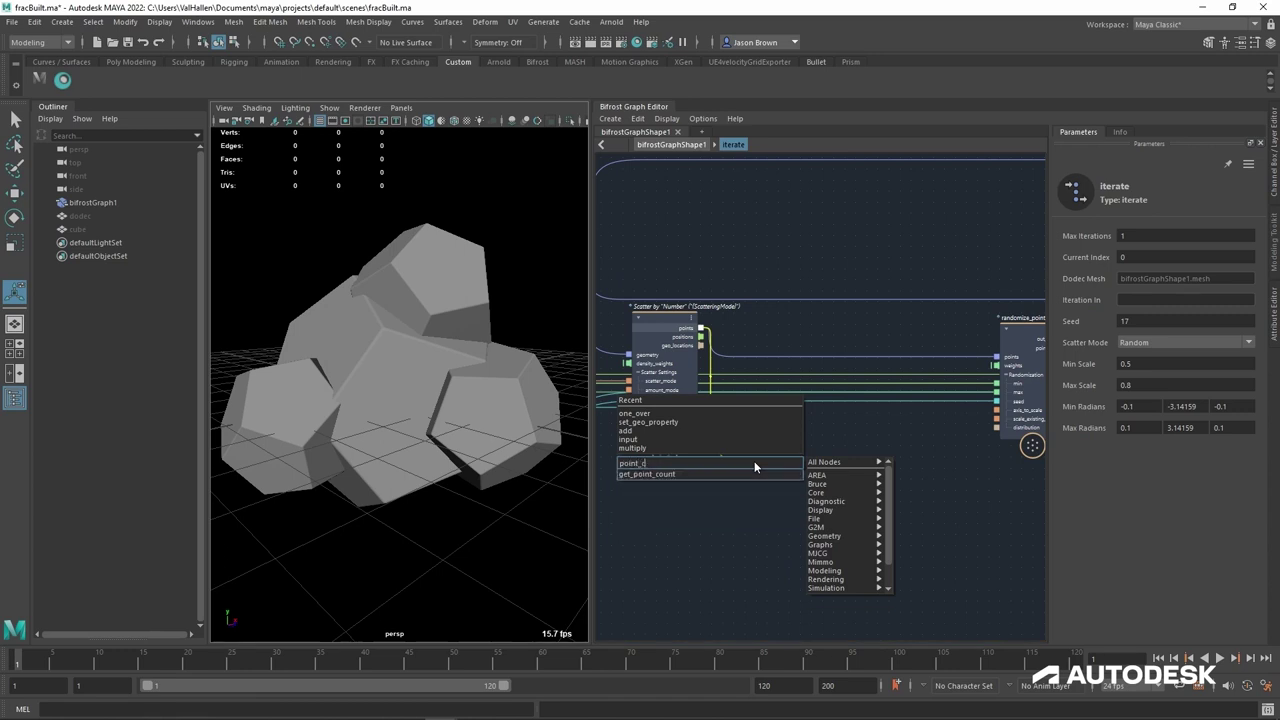
key(Return)
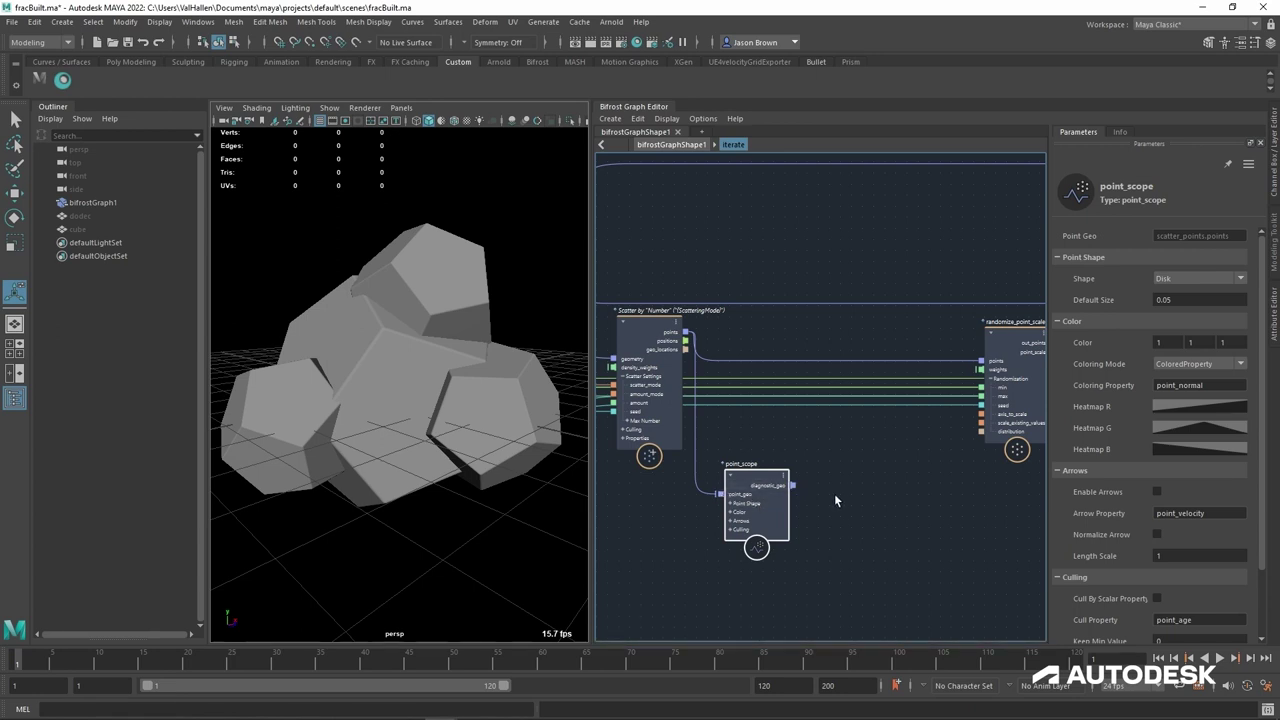
Step: Add a terminal node, connect point_scope's diagnostic_geo to its diagnostic input, and leave only the diagnostic output enabled
key(Tab)
text(terminal)
key(Return)
drag(857, 506, 853, 484)
drag(793, 486, 817, 489)
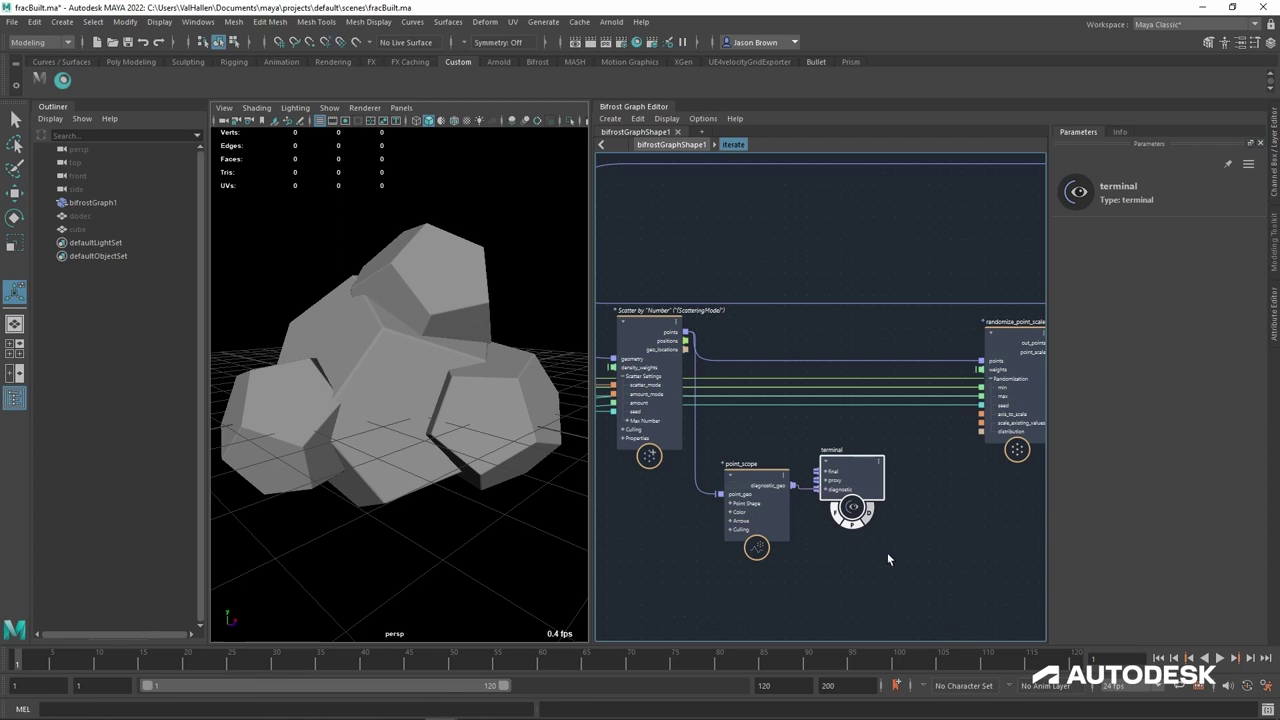
click(862, 553)
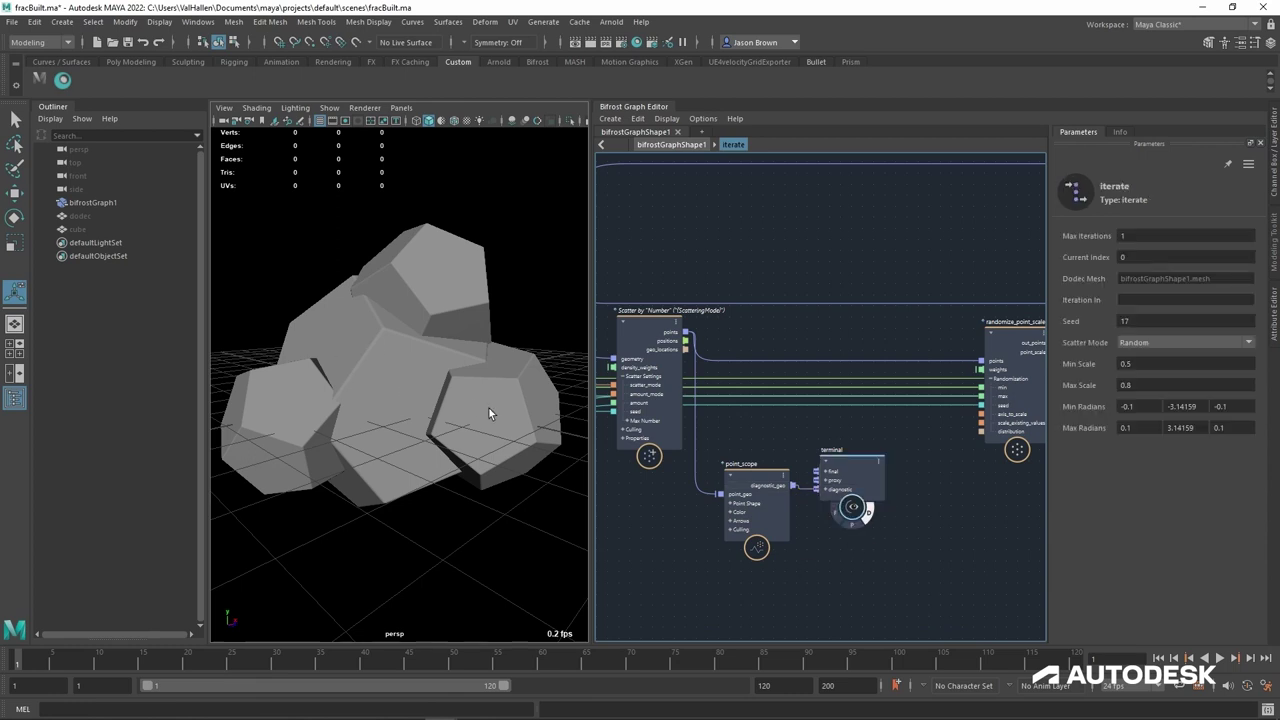
Step: Show the model in wireframe and set the iterate node's Seed to 28
key(4)
mouse_move(432, 419)
alt+mouse_down()
mouse_move(477, 399)
mouse_move(430, 410)
alt+mouse_up()
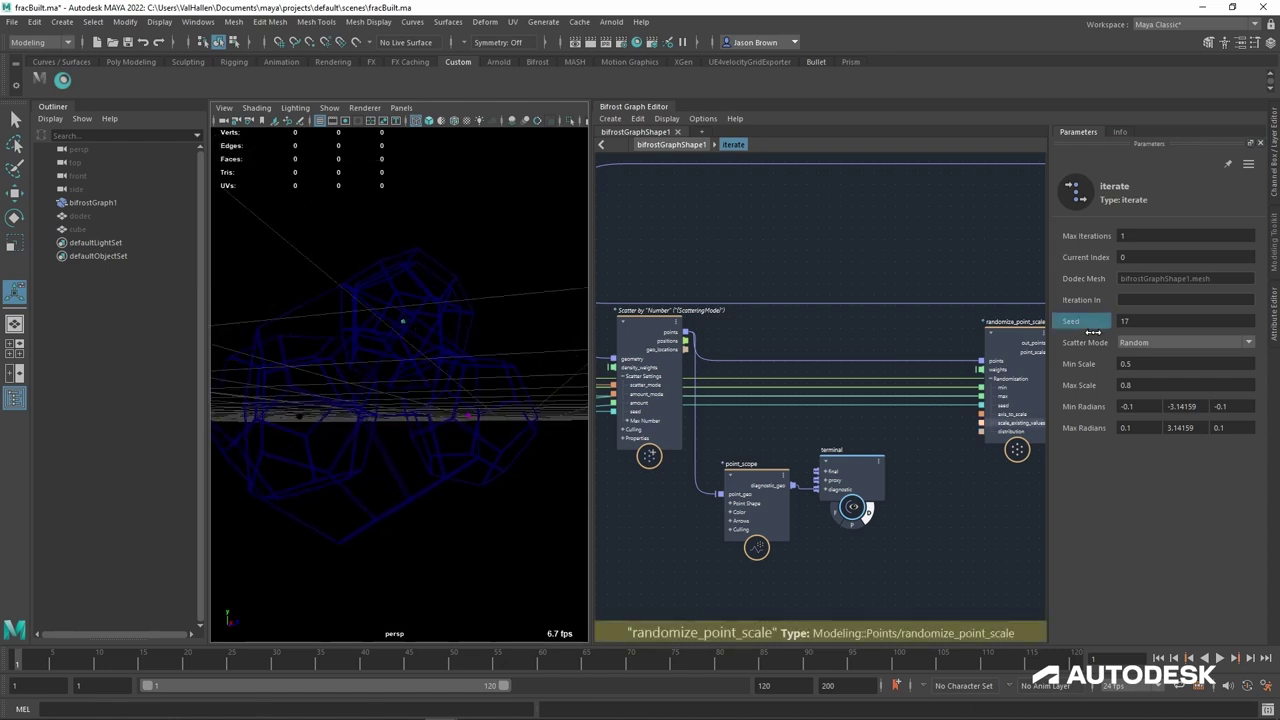
drag(1093, 332, 1124, 333)
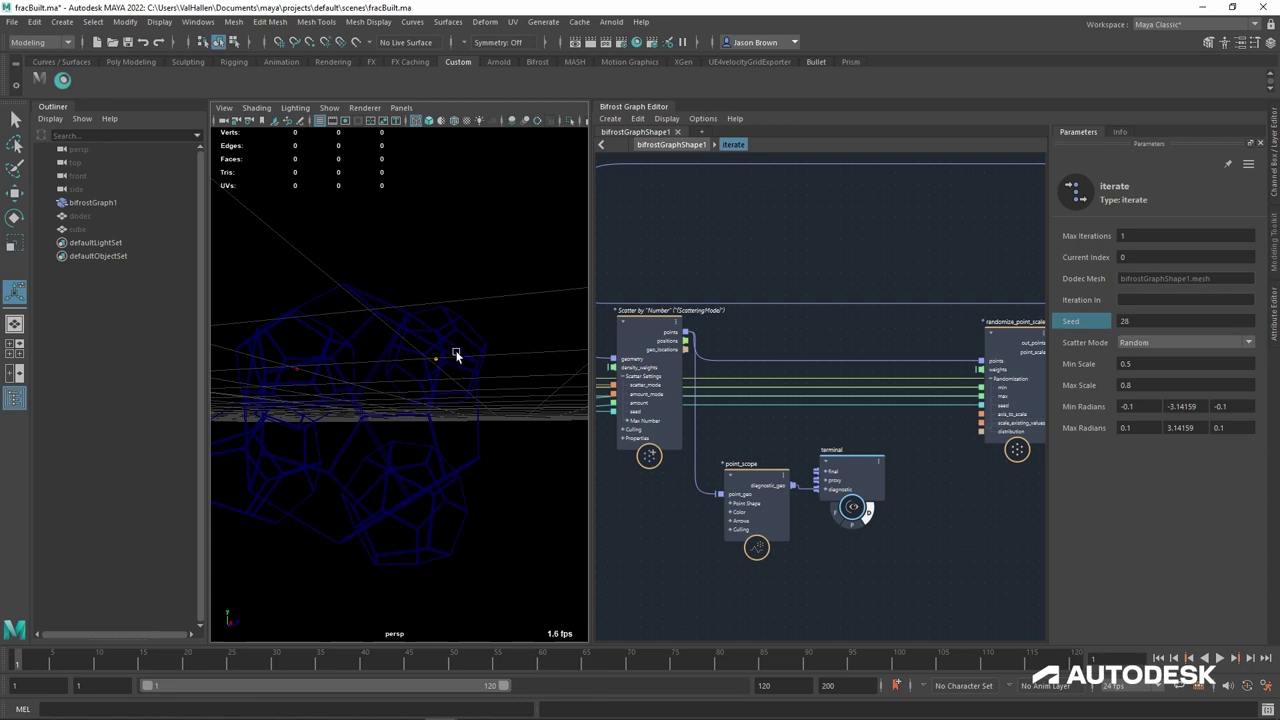
alt+drag(455, 355, 471, 329)
Step: Change the point_scope node's Coloring Mode so the scattered points use one plain white color
click(750, 500)
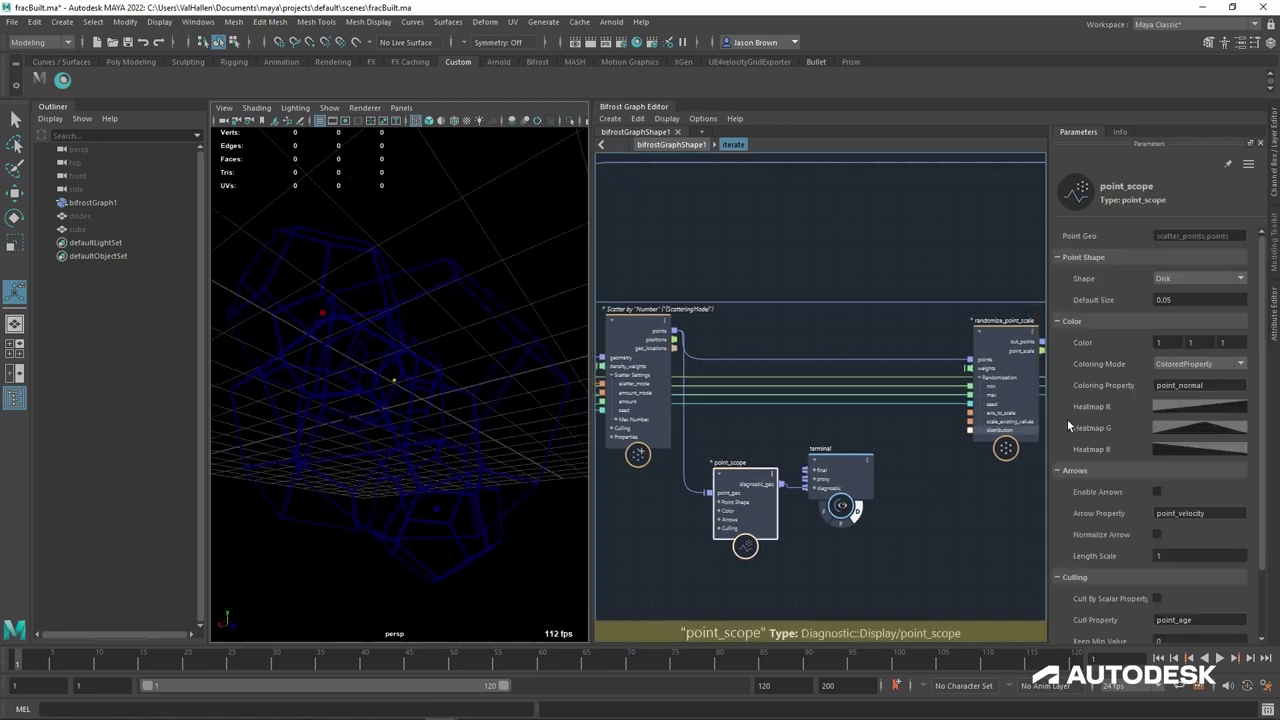
click(1194, 366)
click(1186, 378)
alt+drag(412, 402, 454, 410)
alt+middle_drag(398, 434, 414, 430)
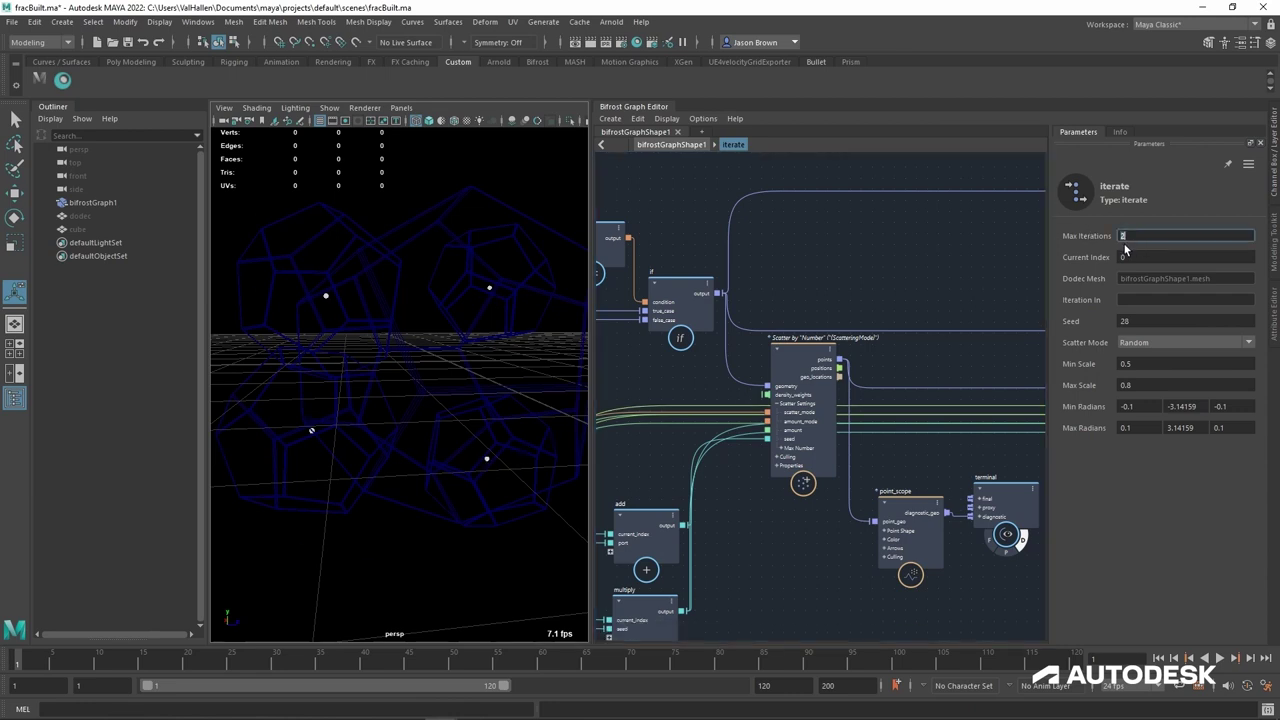
Step: Set the iterate node's Max Iterations to 2 and examine the scattered points inside the wireframe from several angles
alt+drag(410, 262, 486, 315)
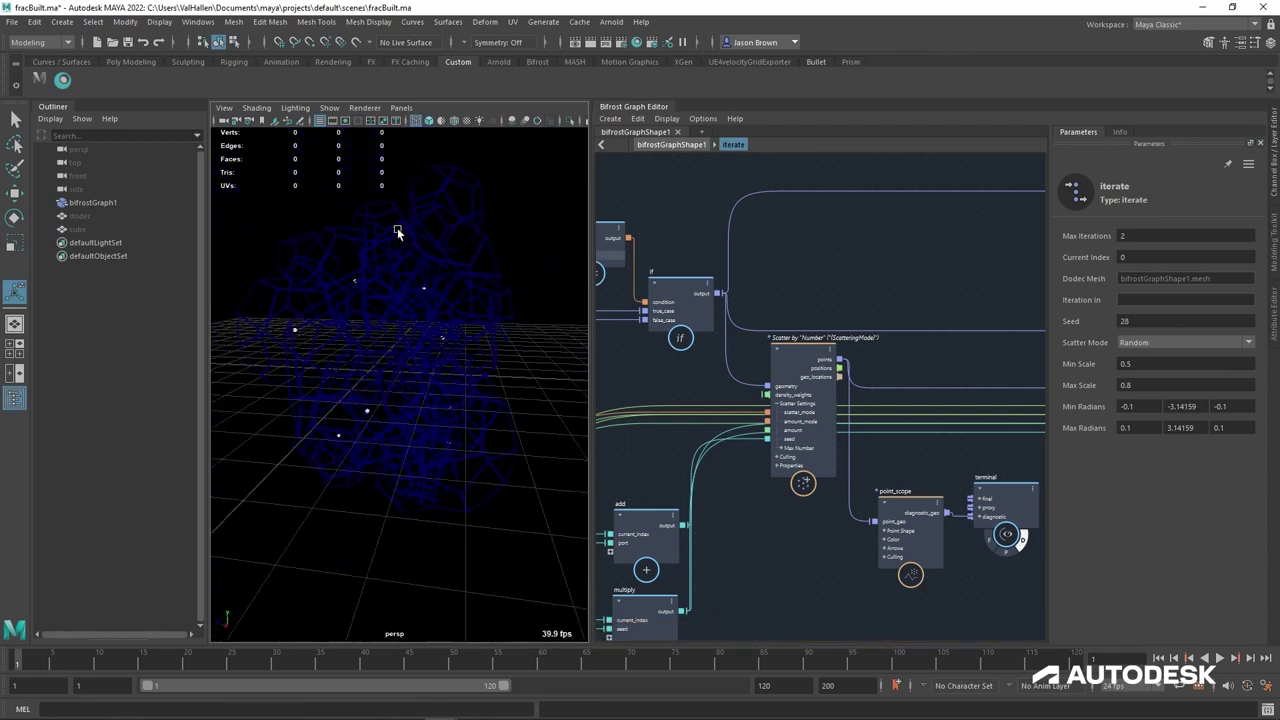
alt+drag(357, 323, 451, 338)
alt+right_drag(451, 338, 520, 349)
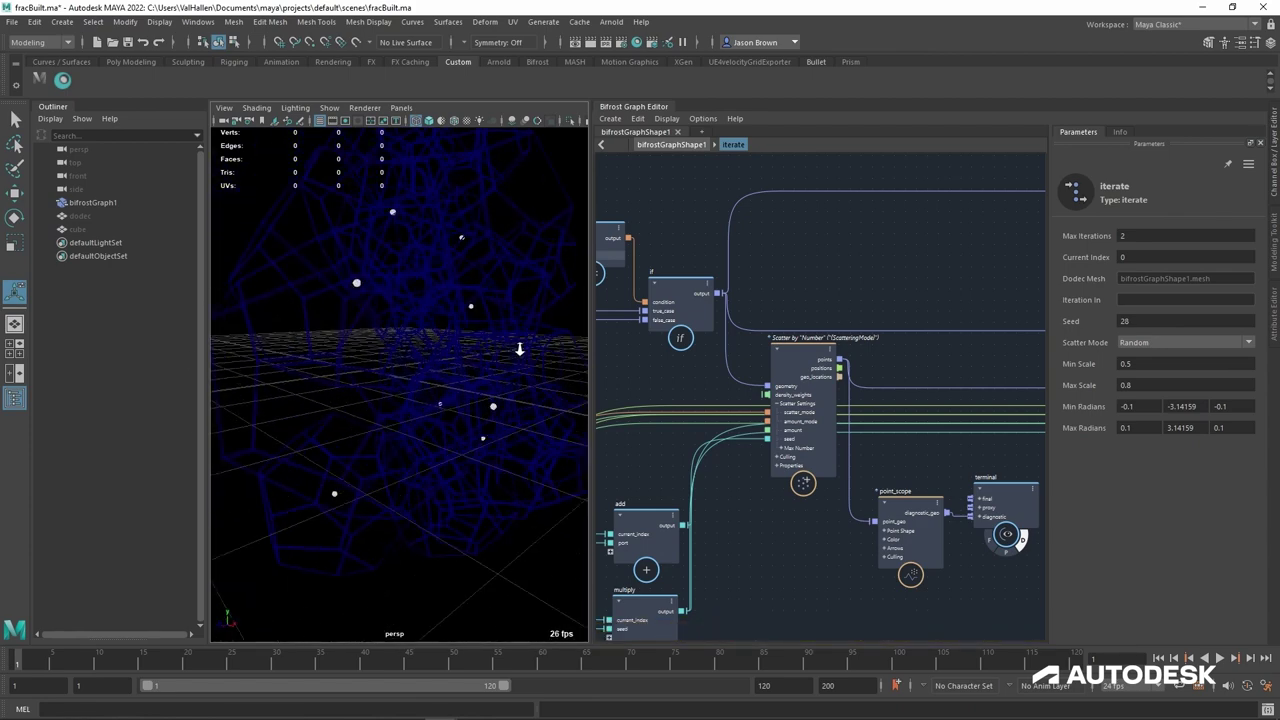
alt+drag(520, 349, 461, 342)
alt+right_drag(461, 342, 448, 387)
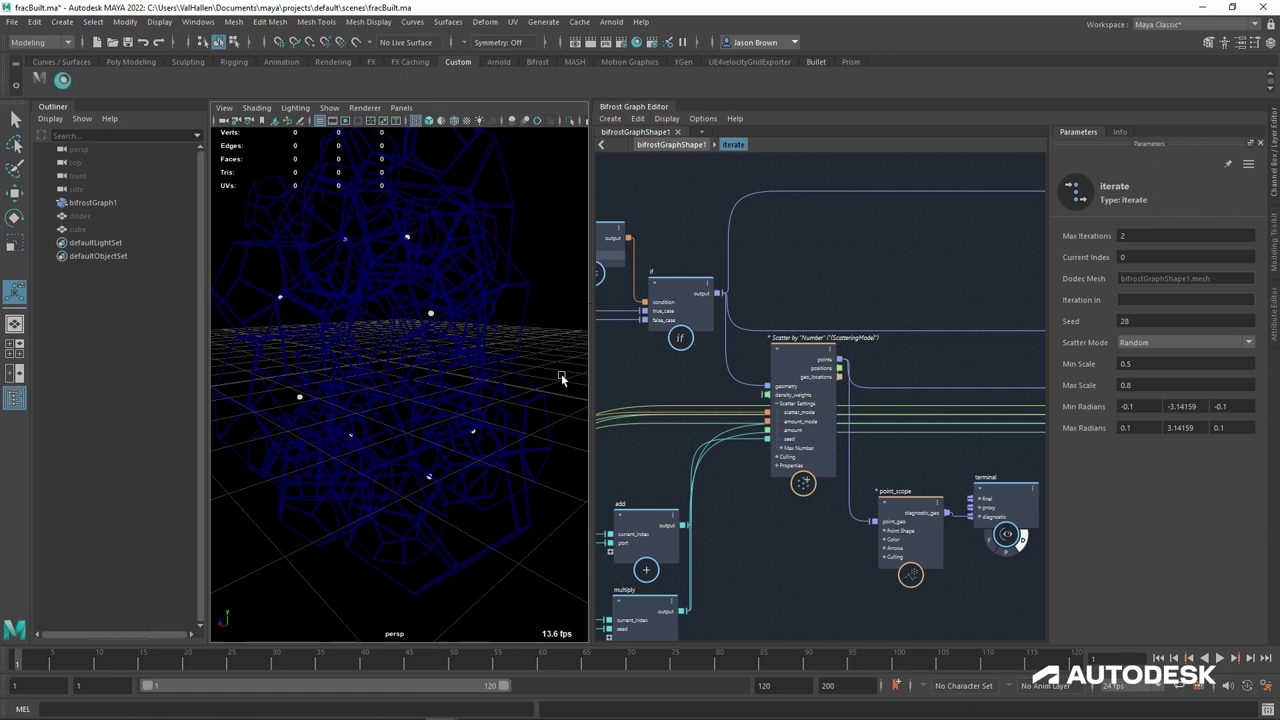
Step: Create an empty compound above the Scatter by Number node and connect the node's points output to it
alt+middle_drag(964, 555, 798, 574)
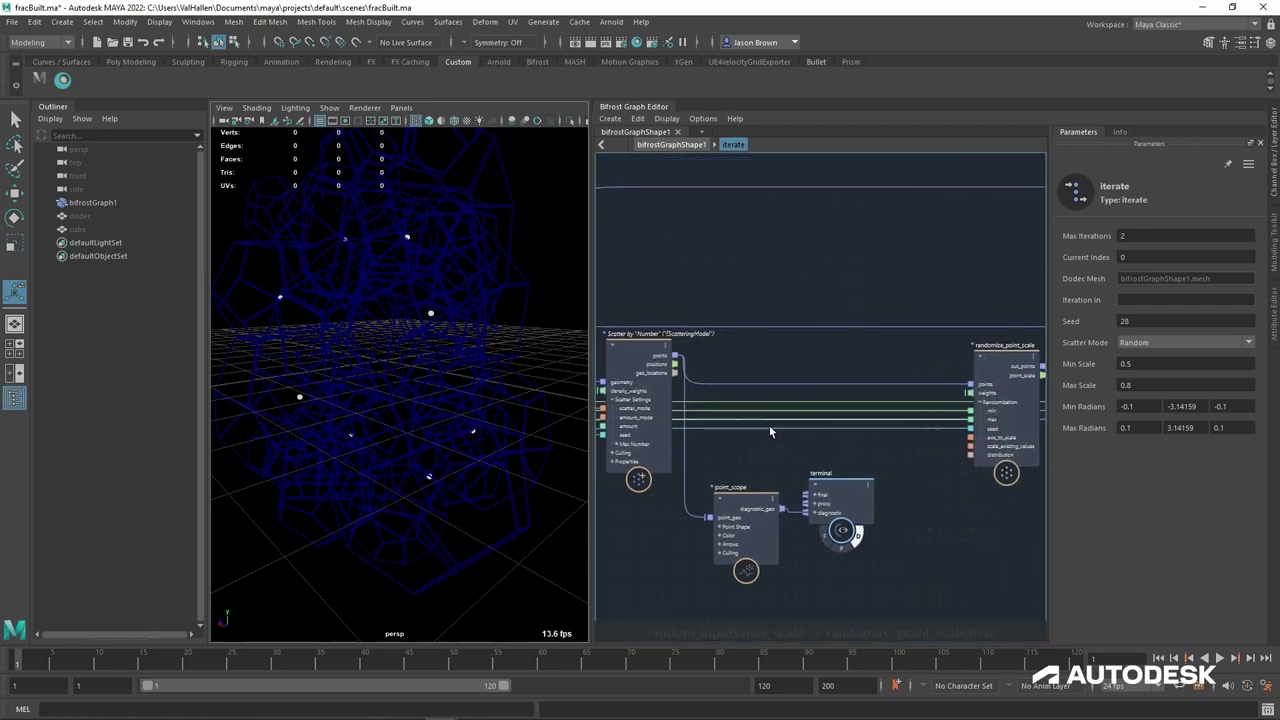
drag(757, 284, 750, 278)
key(Tab)
click(749, 268)
alt+middle_drag(749, 305, 886, 346)
Step: Rename the compound's points input port to scattered_points
right_click(868, 311)
click(885, 322)
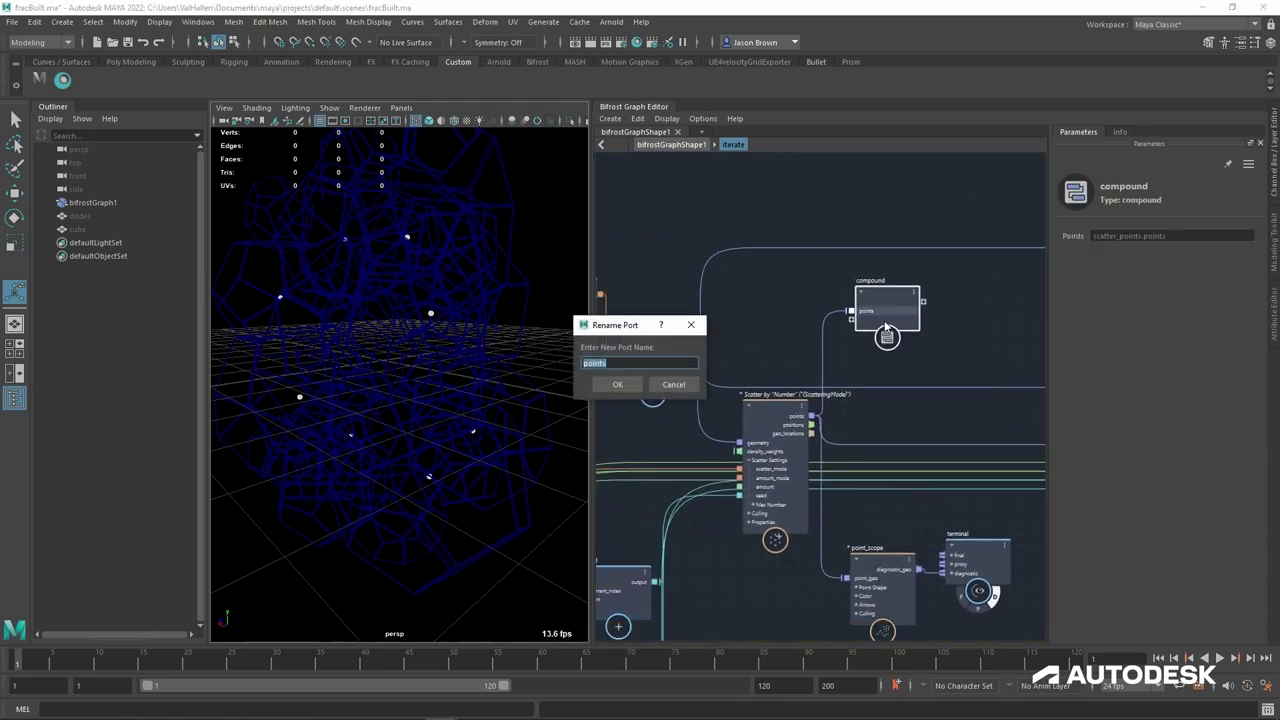
text(scattered_points)
key(Return)
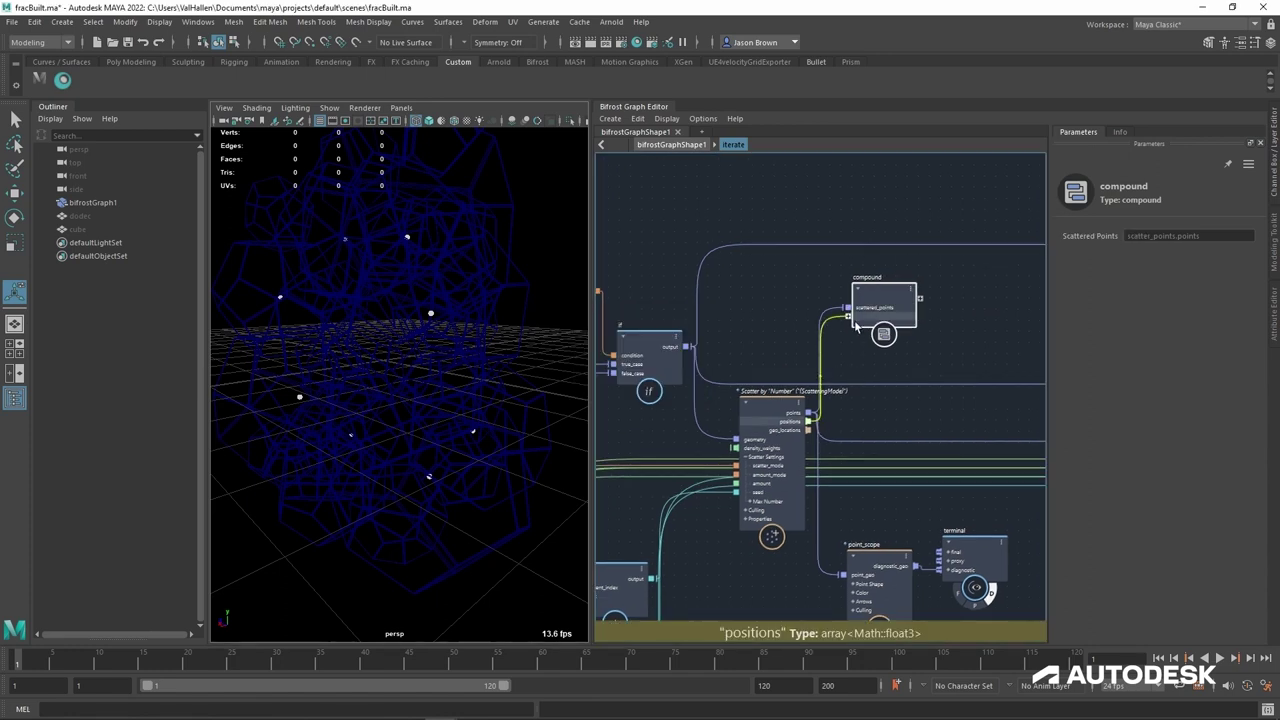
Step: Connect the scatter node's positions output to the compound and rename that port to scattered_points_positions
drag(884, 335, 884, 336)
right_click(874, 307)
click(894, 315)
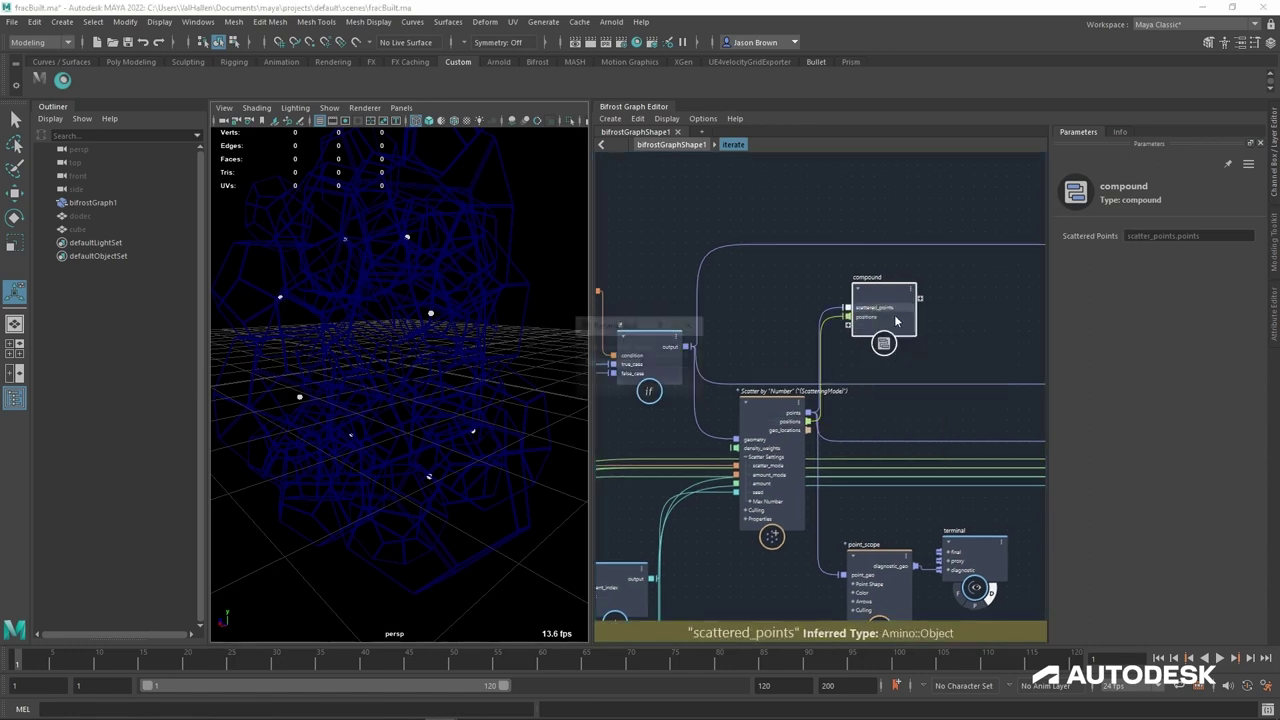
middle_drag(751, 348, 757, 348)
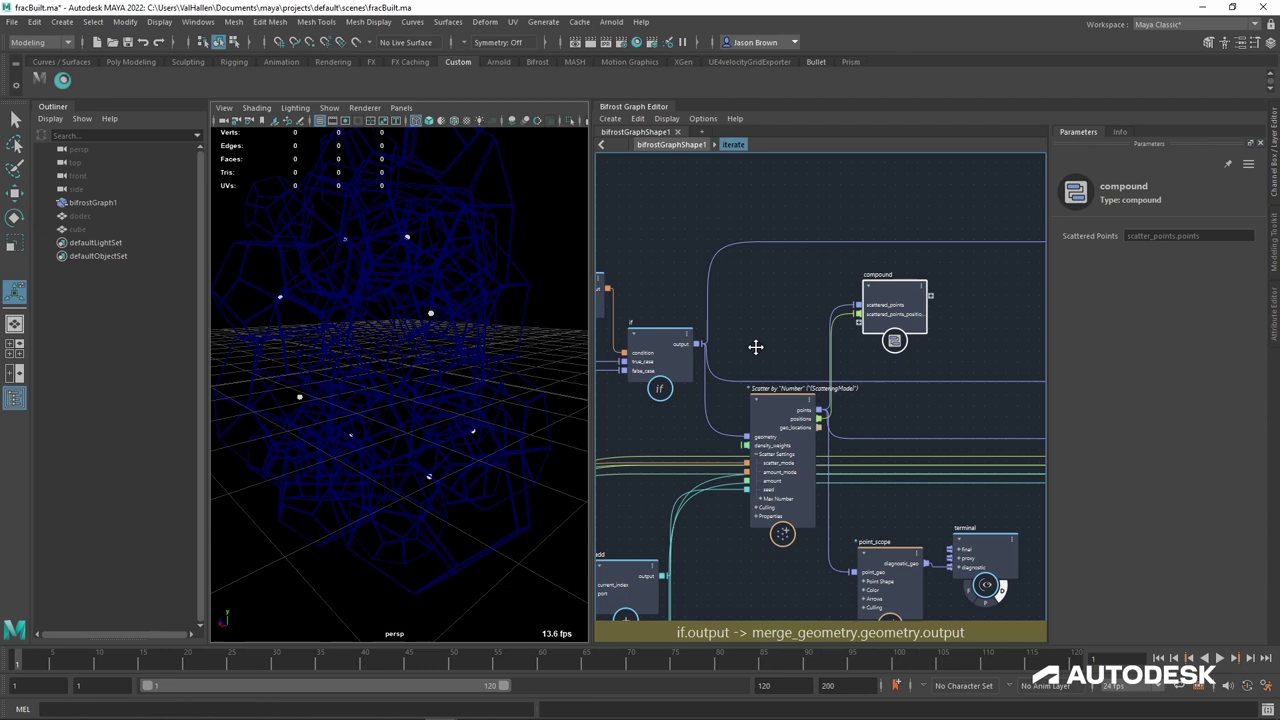
Step: Connect the if node's output to the compound and rename the new port to geo
alt+middle_drag(755, 347, 748, 350)
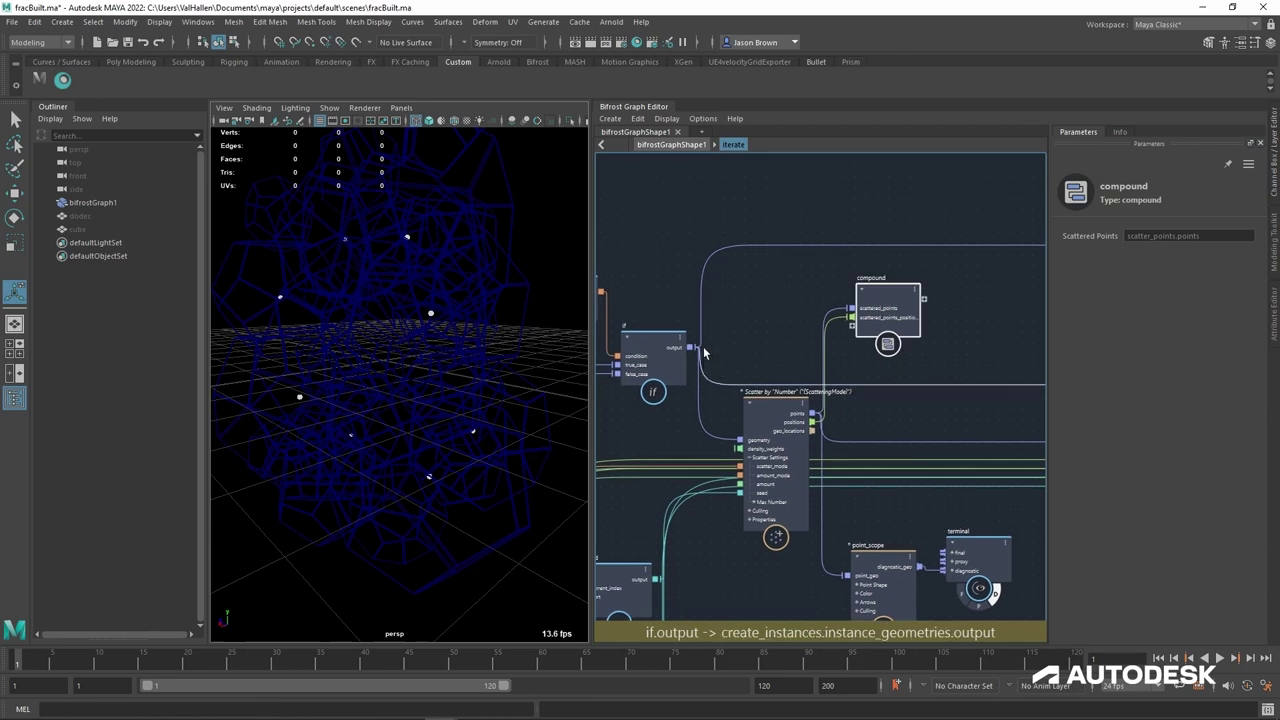
drag(698, 350, 873, 335)
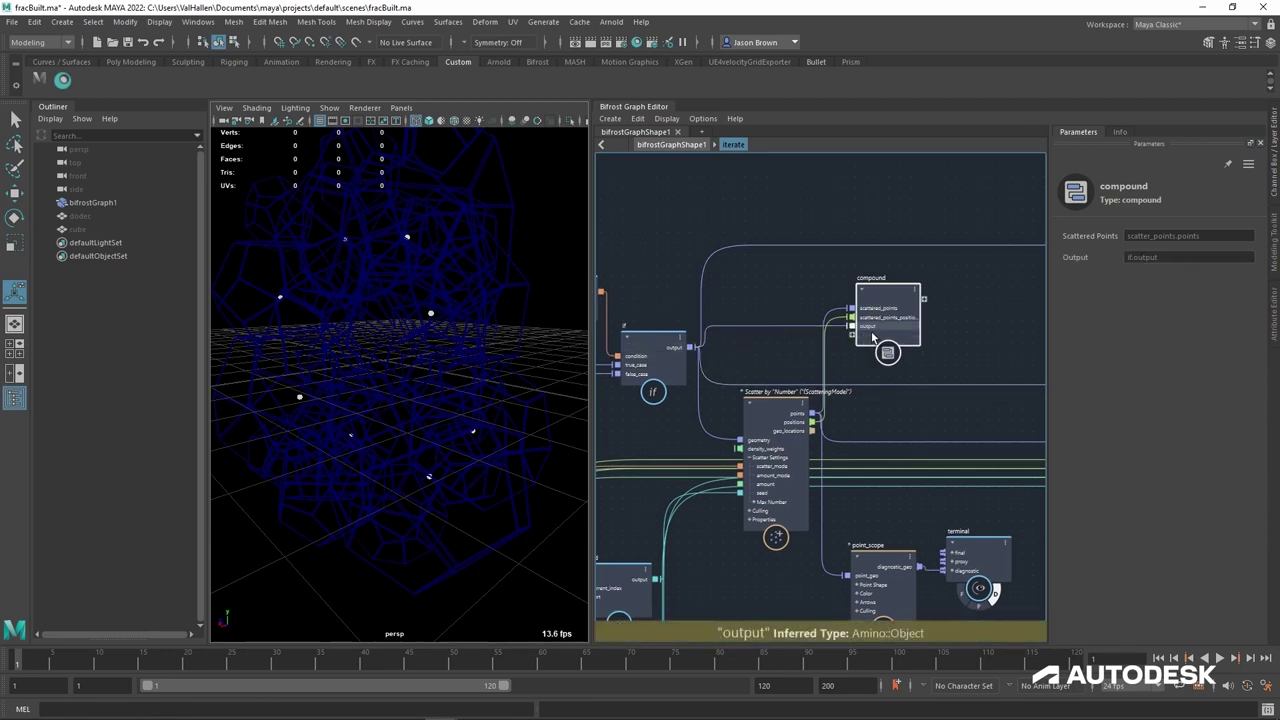
right_click(865, 327)
click(882, 338)
text(geo)
key(Return)
Step: Enter the compound and add a get_raycast_locations node beside the input node
click(887, 351)
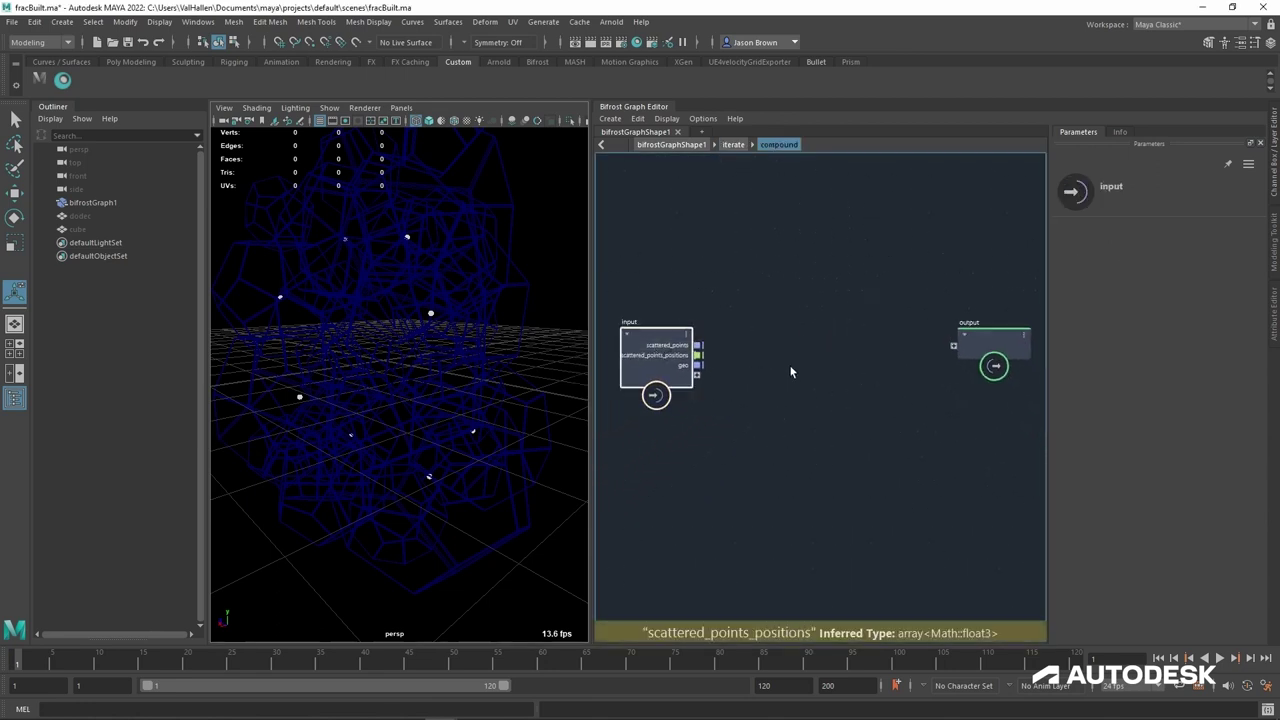
key(Tab)
text(get_ray)
key(Return)
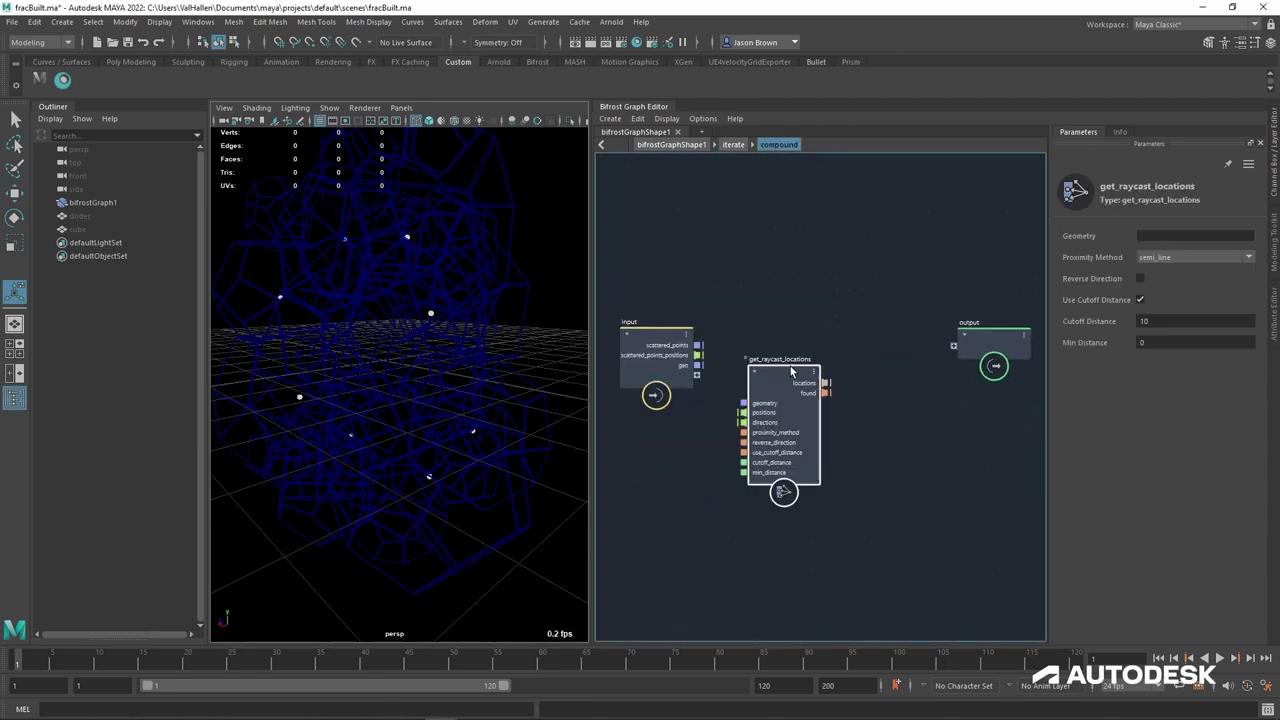
alt+middle_drag(783, 337, 801, 315)
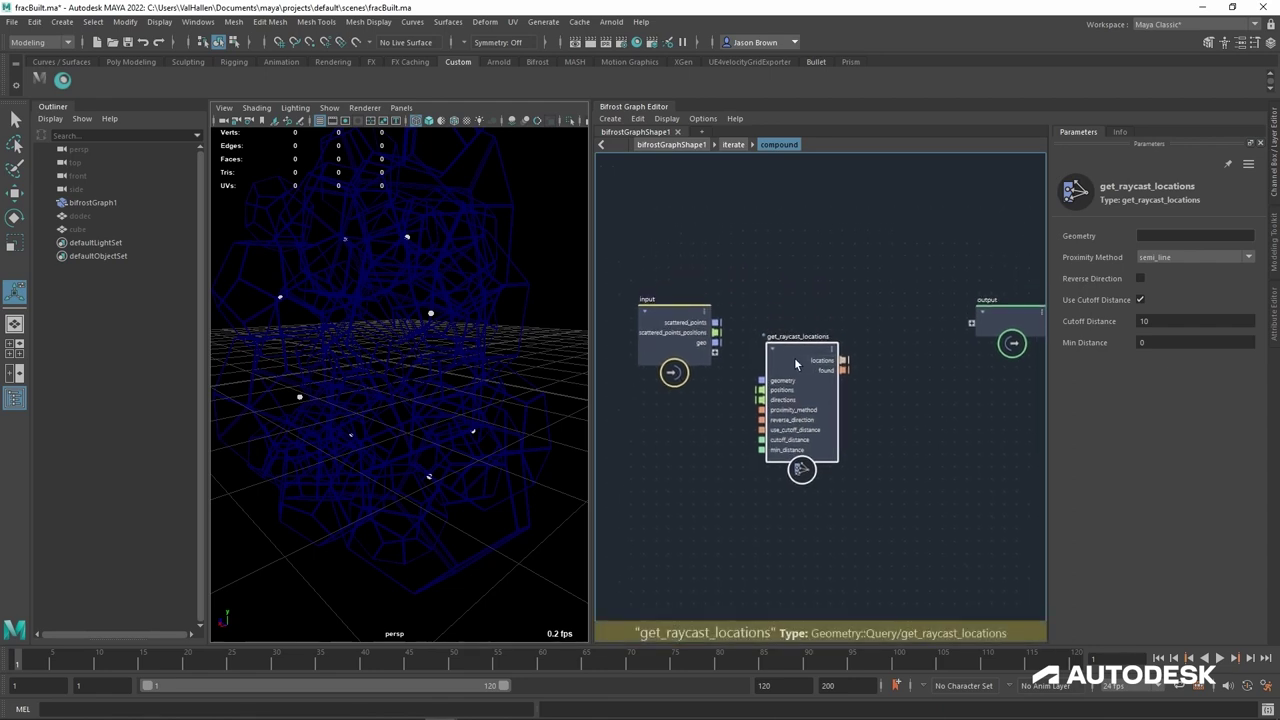
drag(796, 364, 802, 361)
Step: Read the get_raycast_locations description and connect geo to its geometry input and scattered_points_positions to its positions input
click(1120, 132)
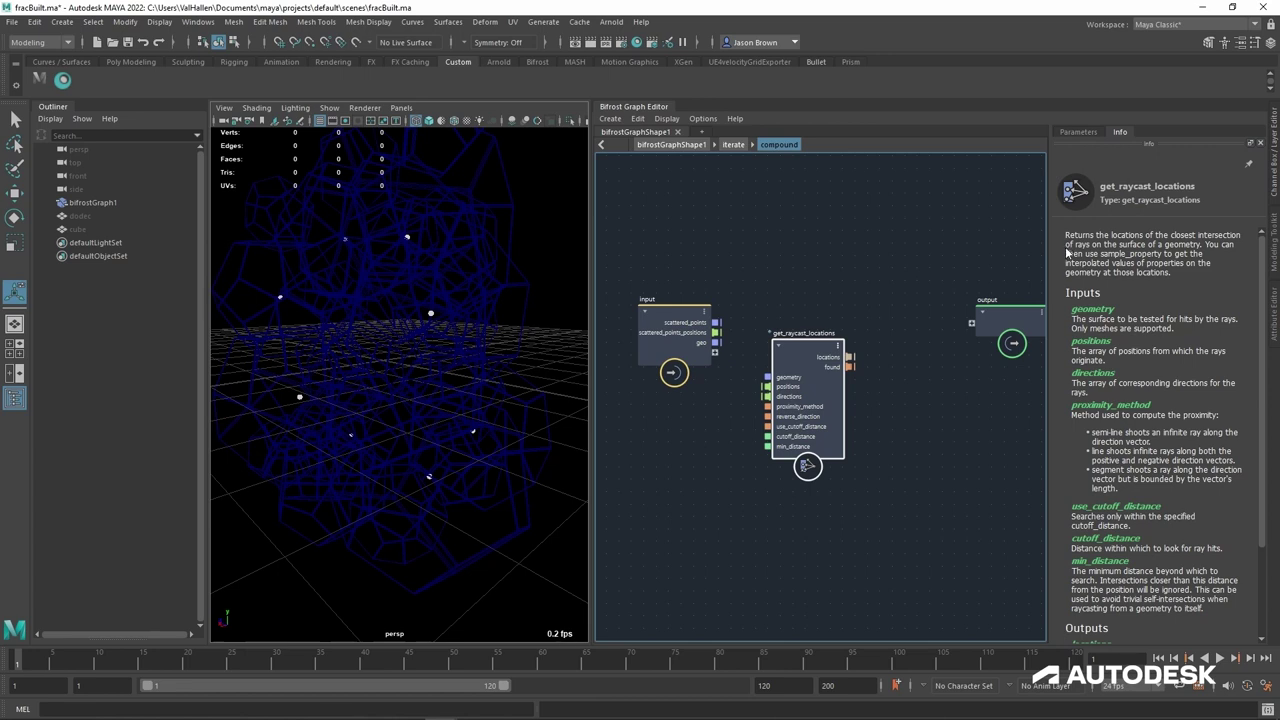
drag(716, 343, 769, 378)
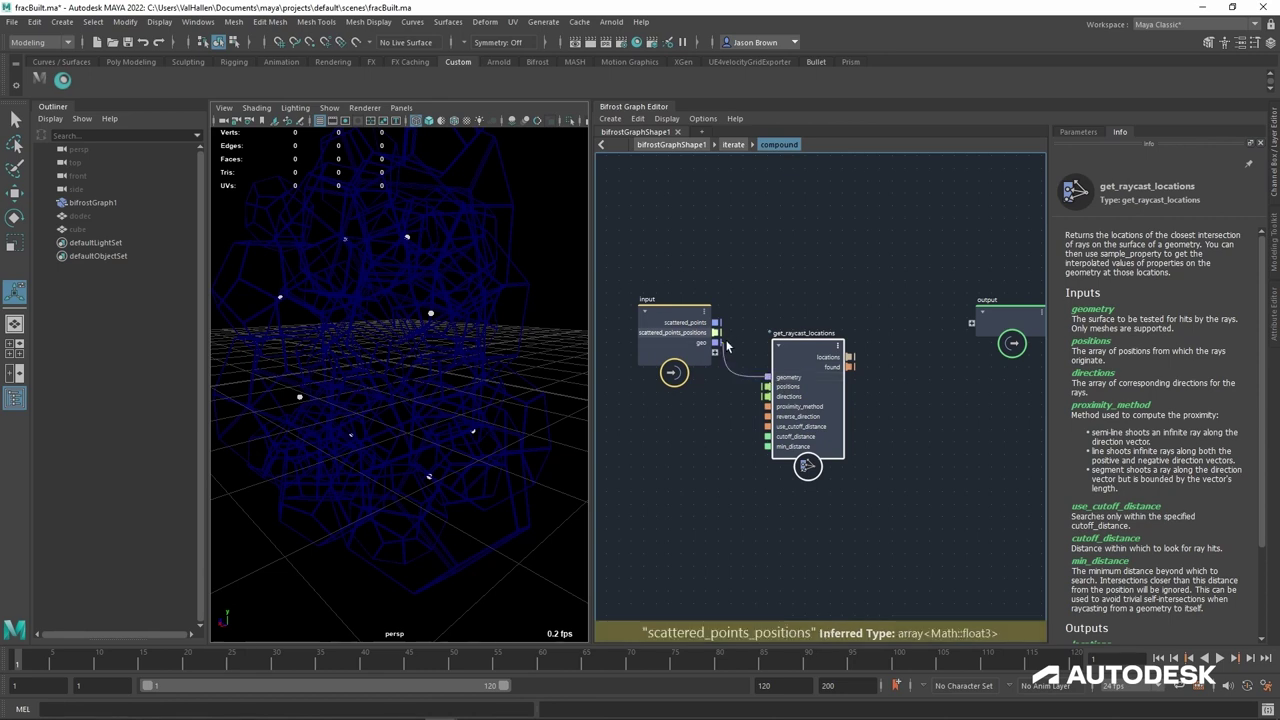
drag(737, 406, 776, 394)
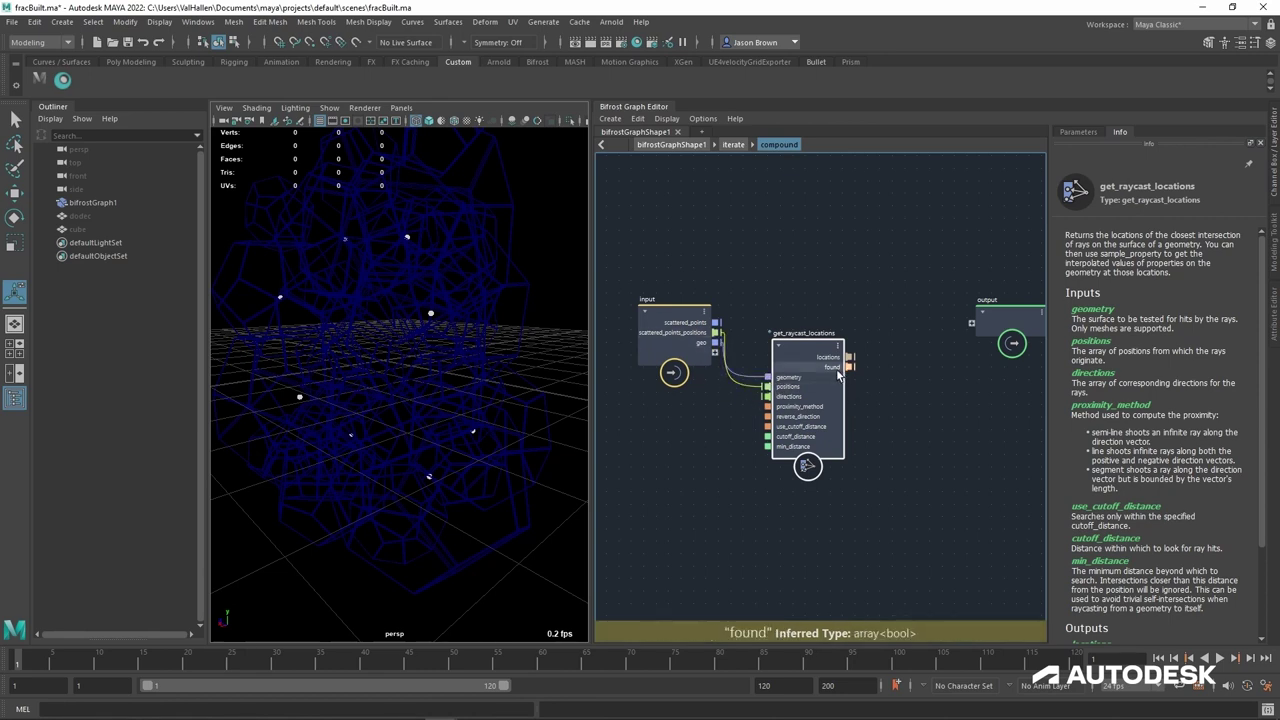
Step: Return to the iterate graph and examine the Transfer Properties setting of the scatter_points node
scroll(889, 402, down, 2)
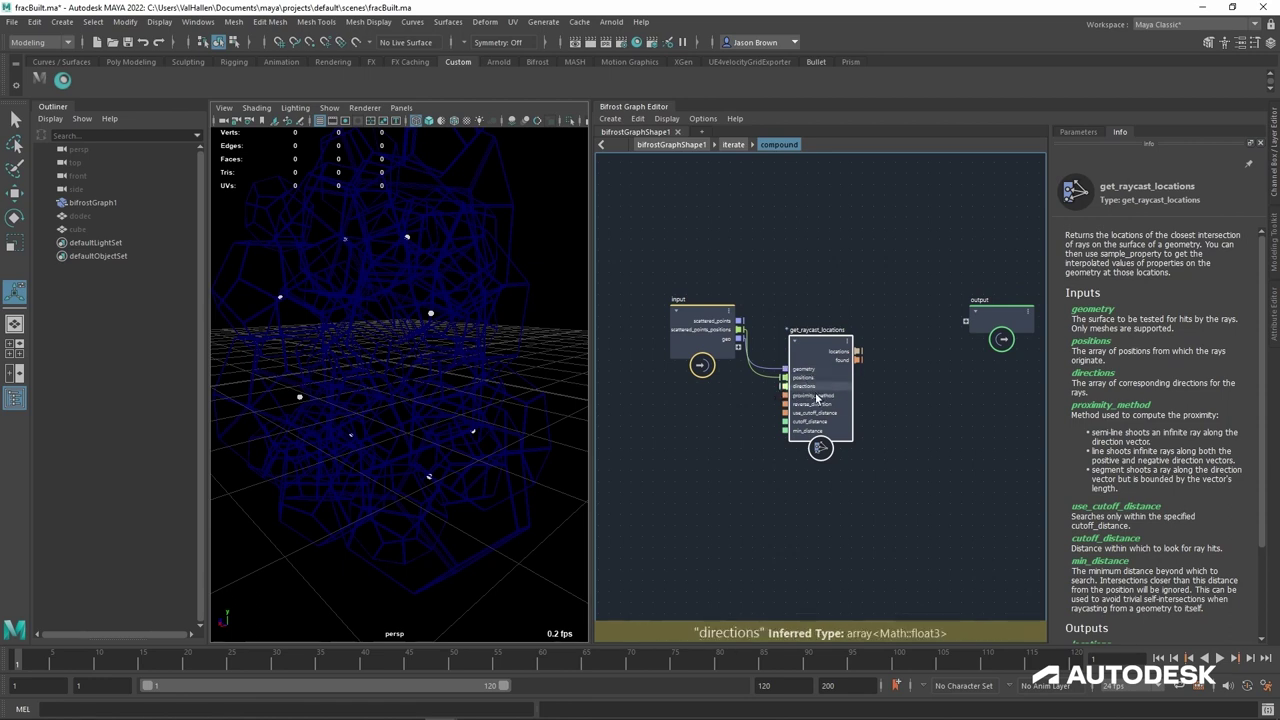
middle_drag(723, 380, 723, 393)
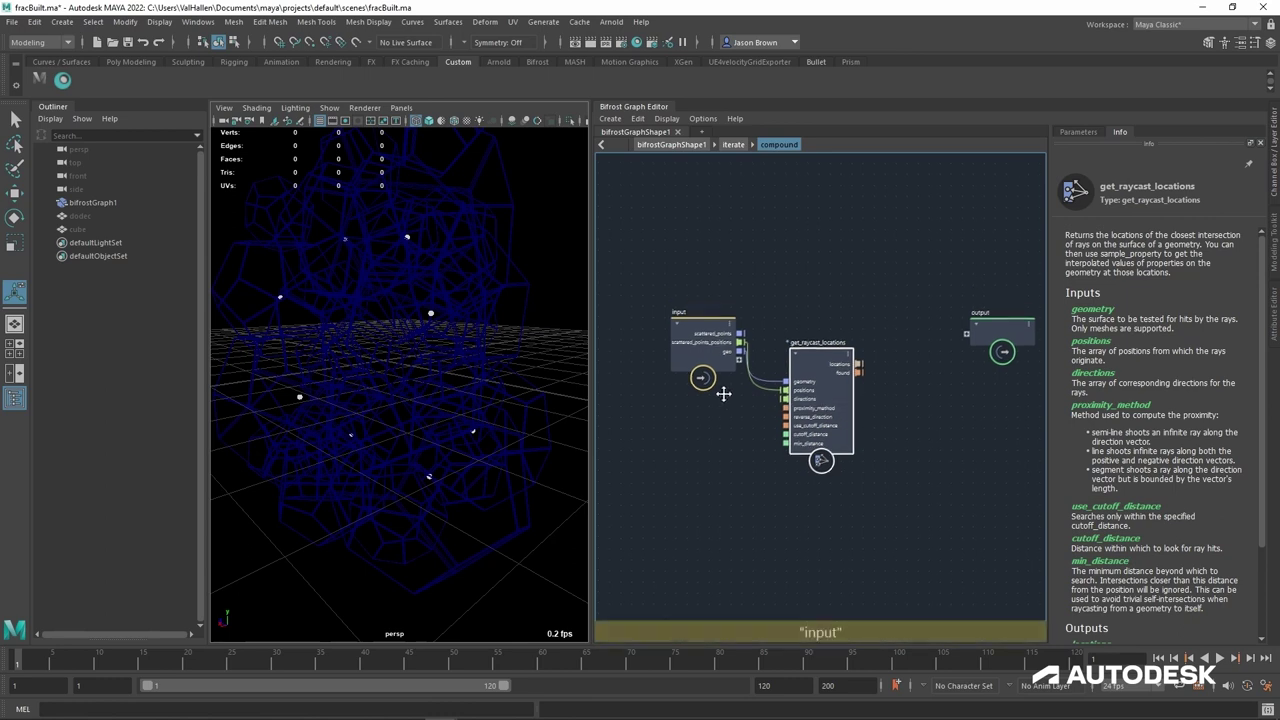
key(BackSpace)
click(726, 408)
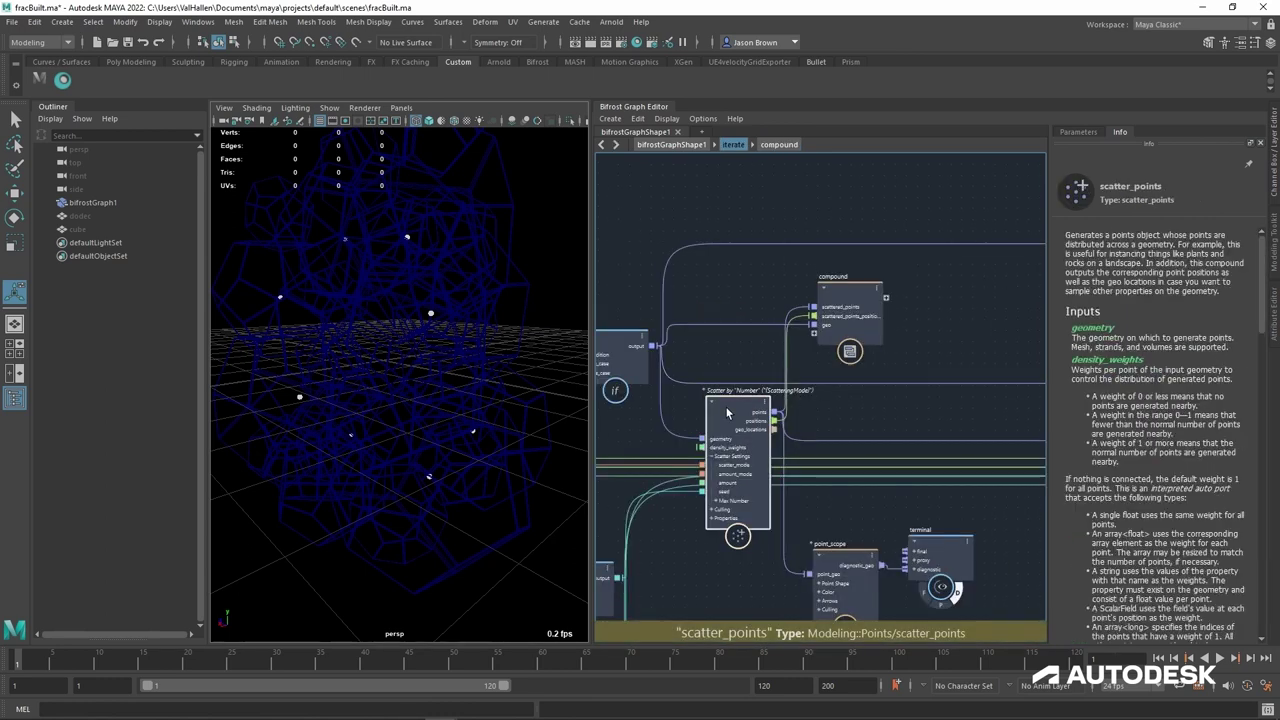
click(1077, 133)
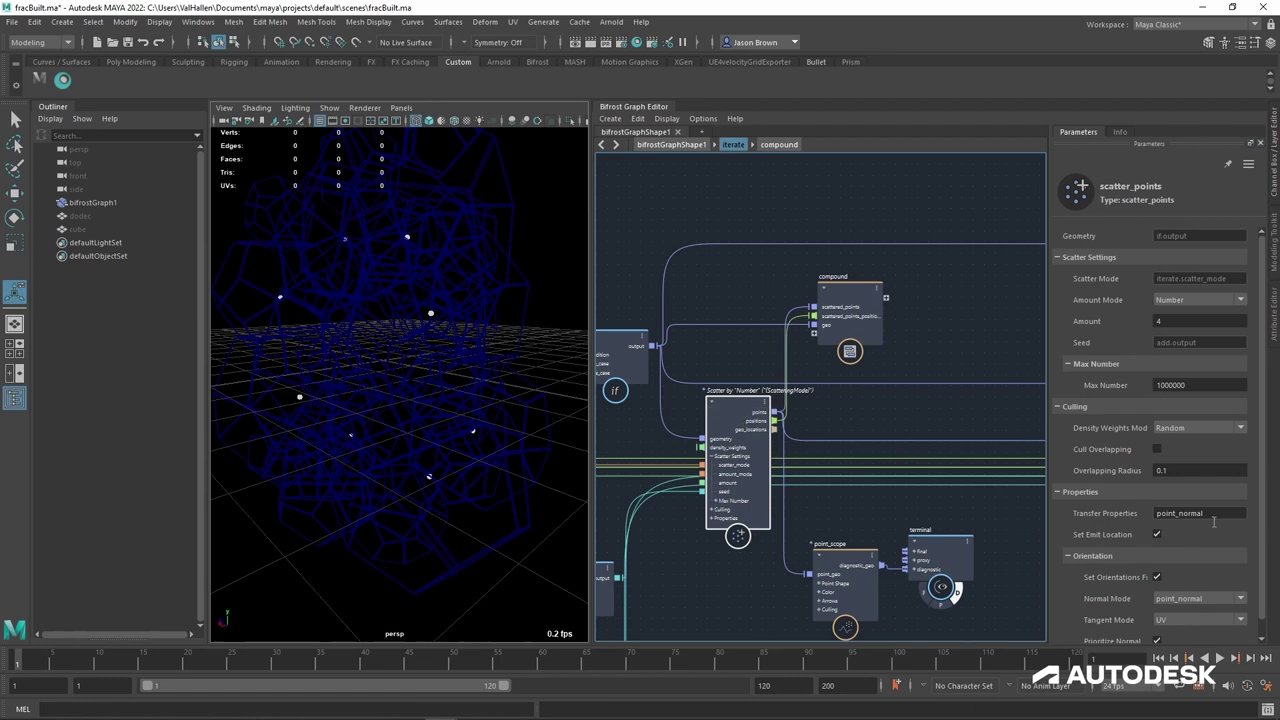
drag(1214, 521, 1182, 536)
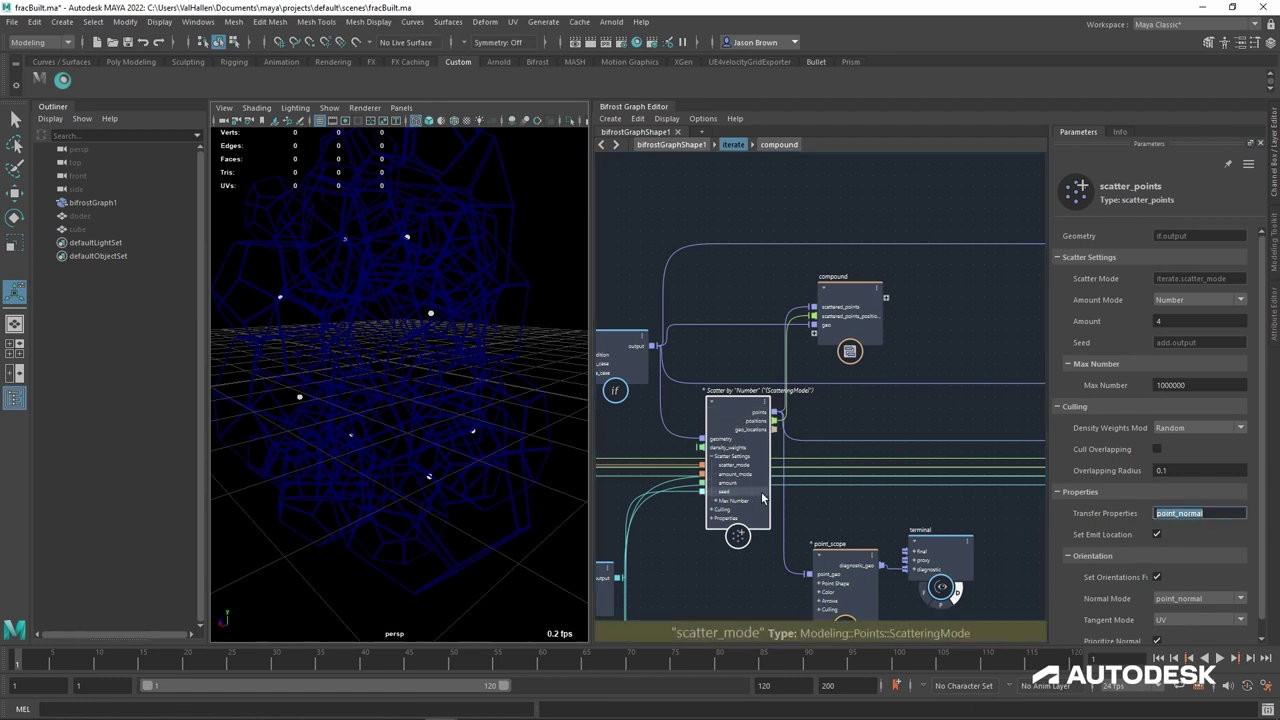
click(1221, 515)
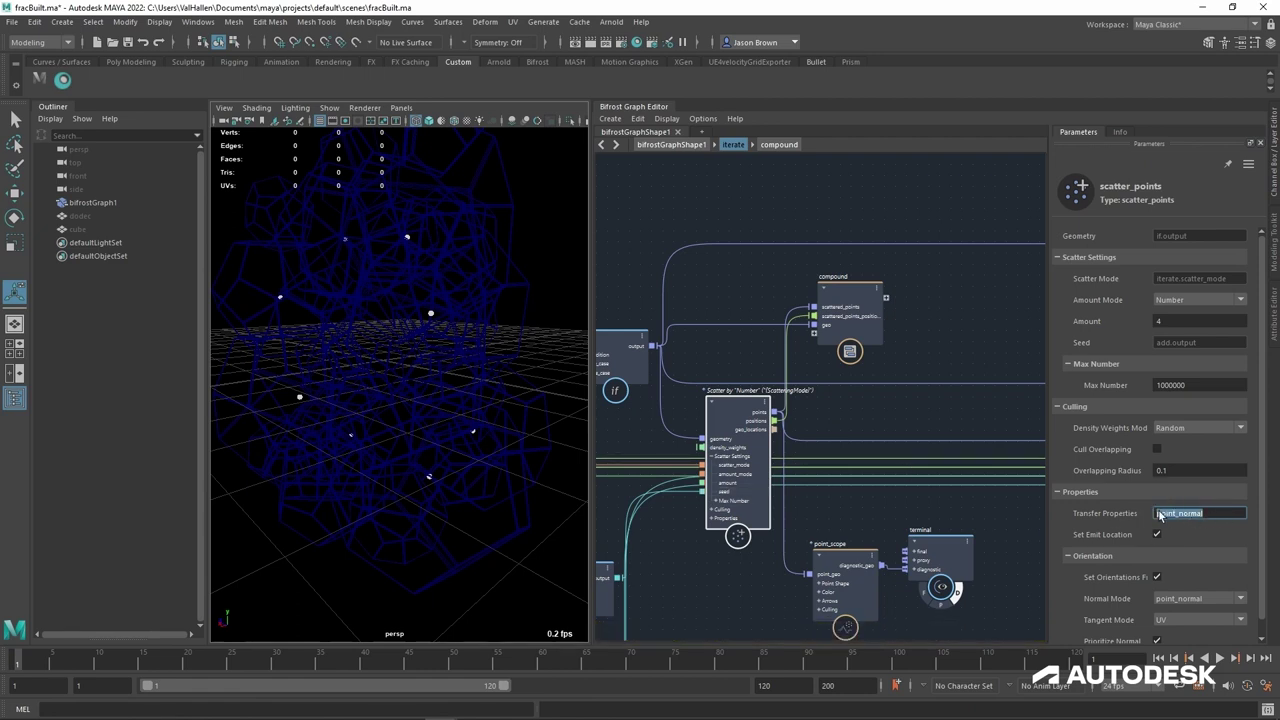
Step: Enter the compound and add a get_point_normal node fed by scattered_points, placed above get_raycast_locations
double_click(855, 298)
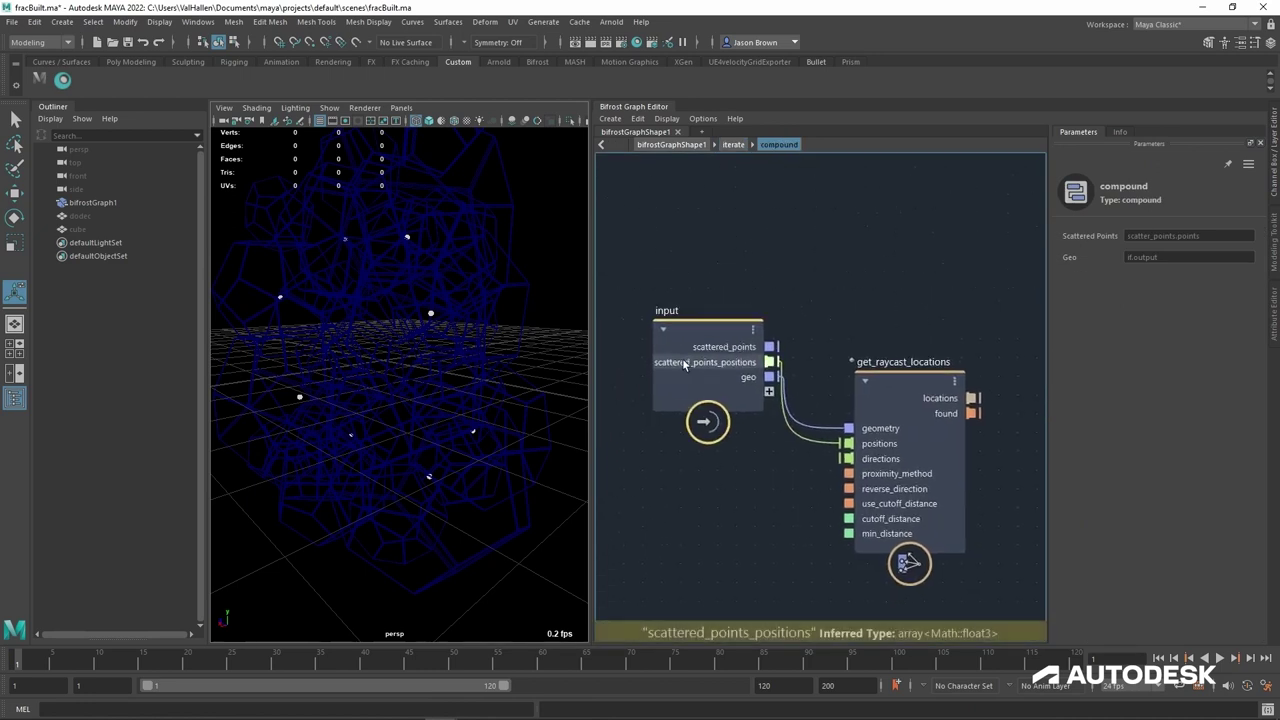
drag(721, 355, 652, 355)
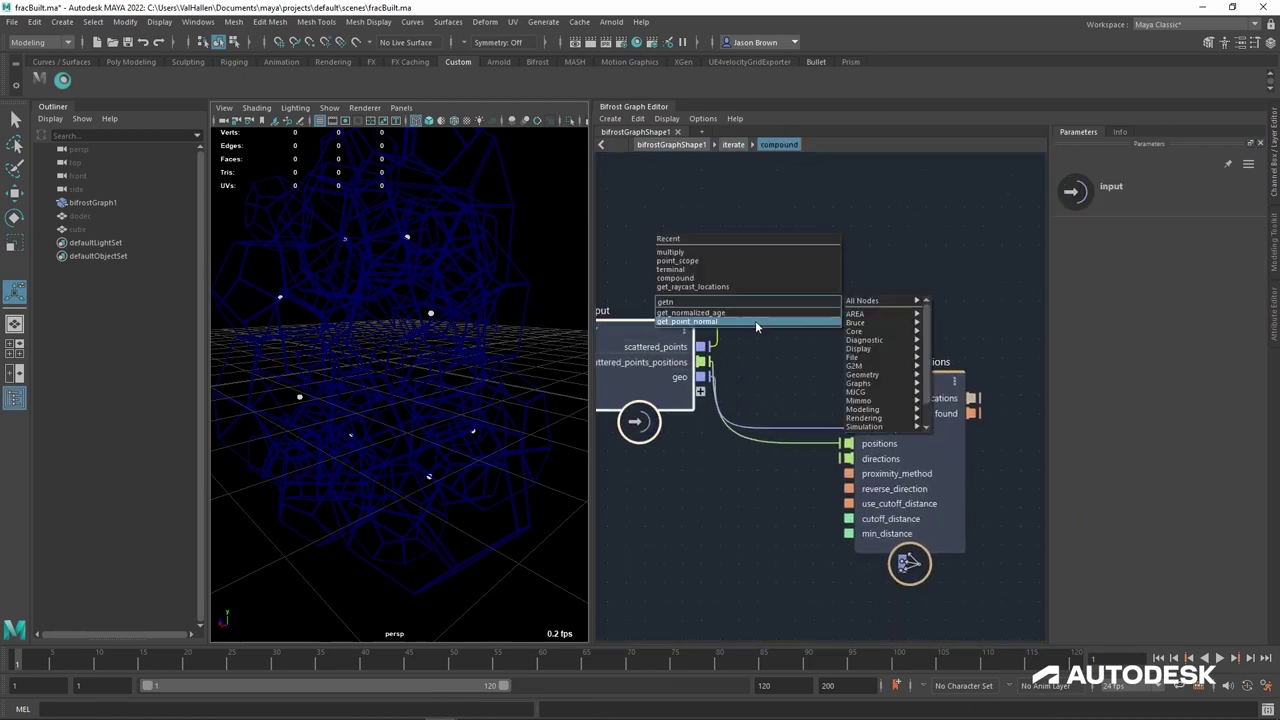
click(755, 321)
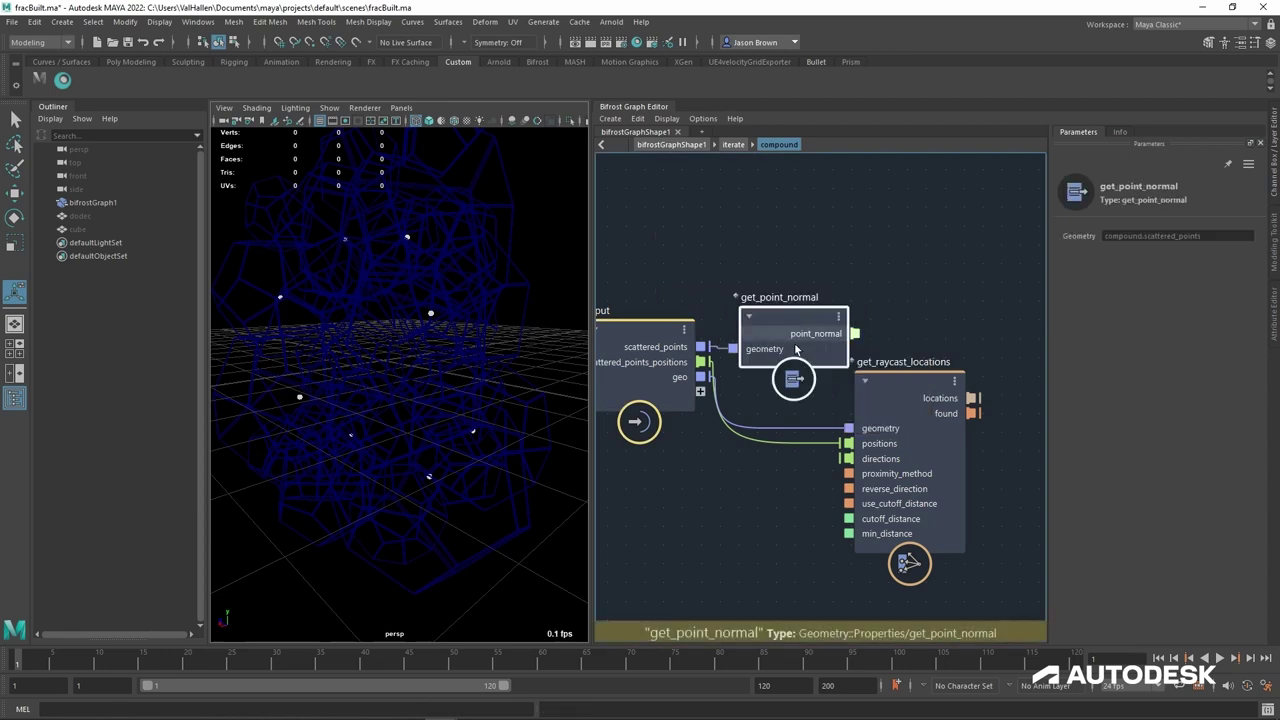
drag(796, 349, 794, 243)
Step: Make room beside get_raycast_locations and connect point_normal to its directions input
alt+middle_drag(882, 312, 831, 308)
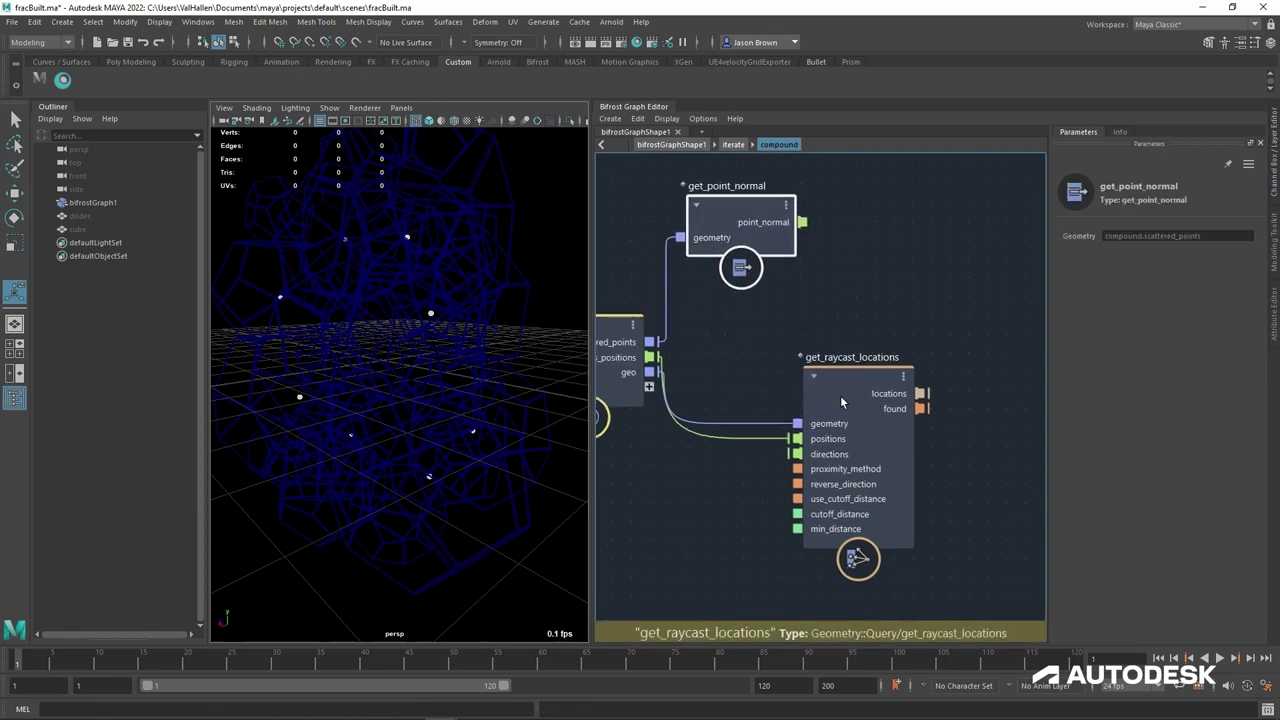
drag(852, 396, 941, 391)
alt+middle_drag(828, 371, 828, 381)
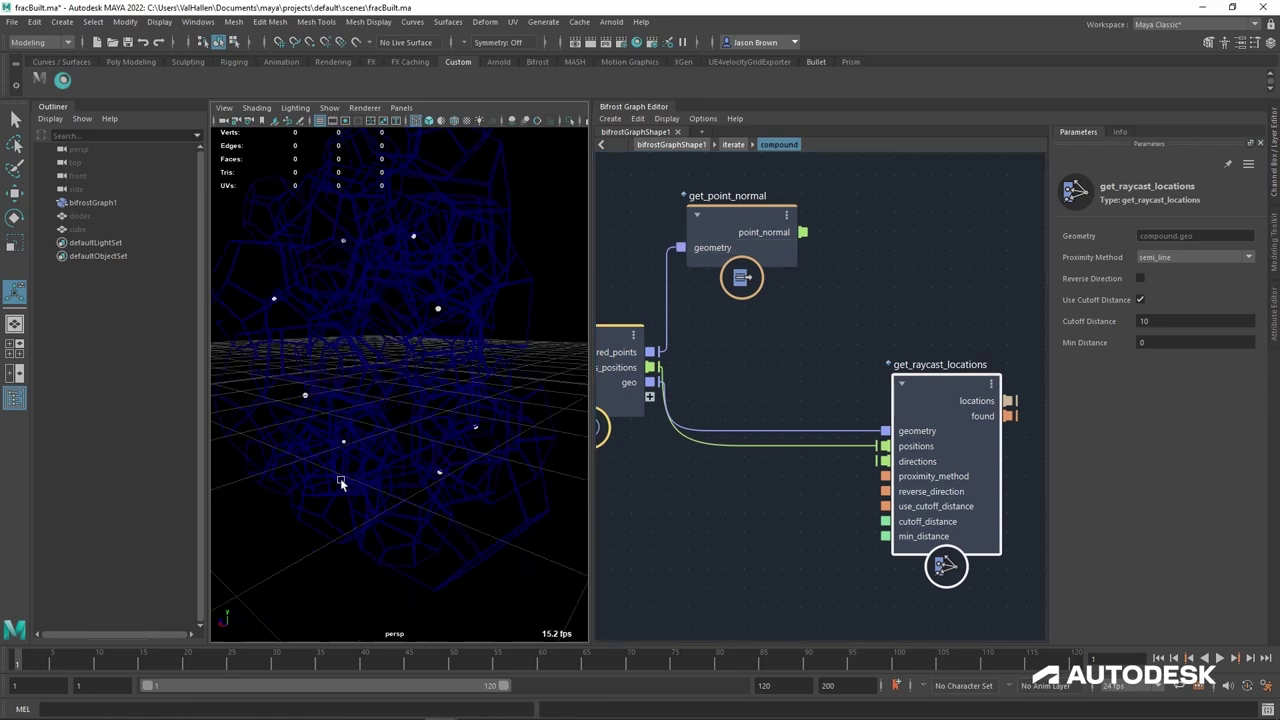
alt+drag(412, 468, 431, 470)
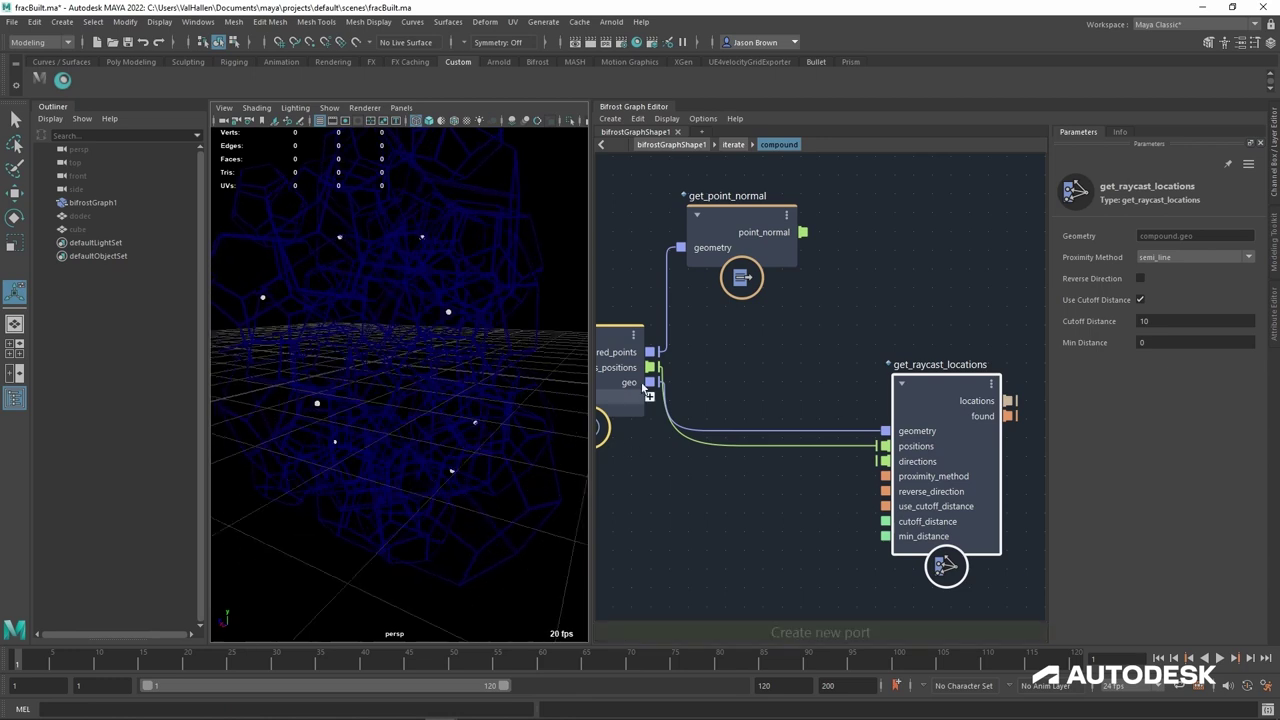
drag(803, 232, 885, 463)
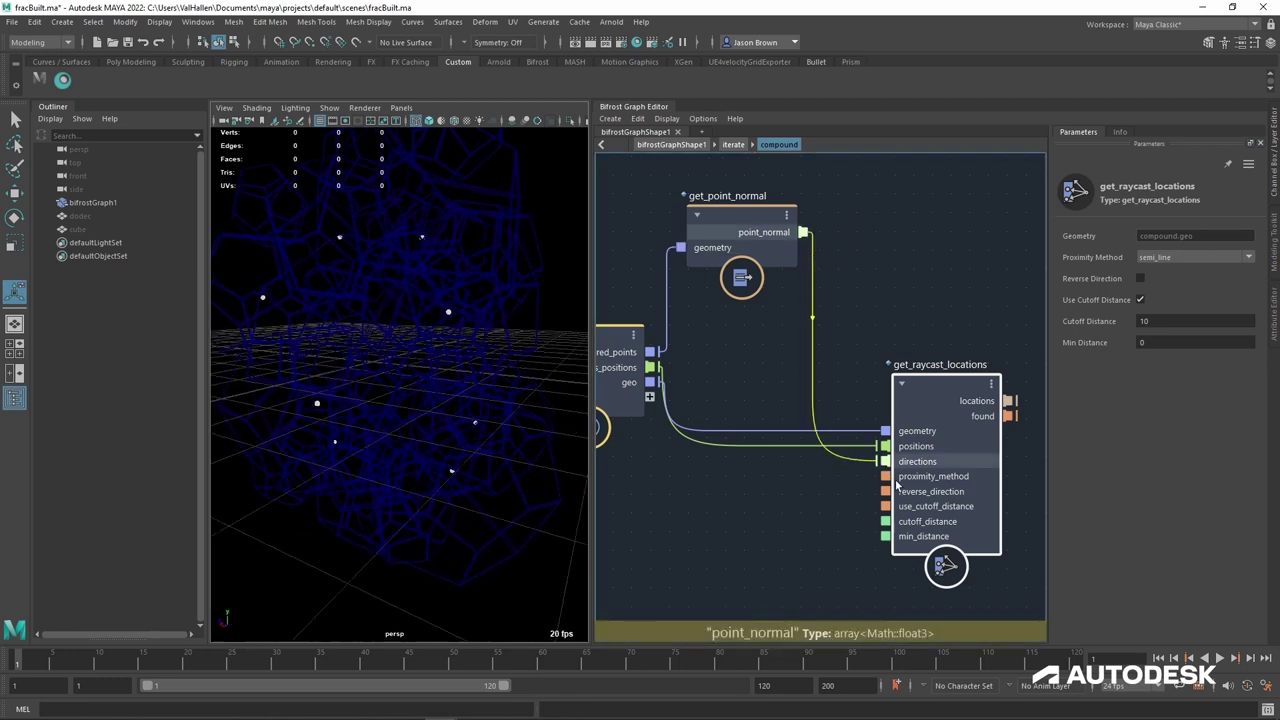
Step: Move the output node farther away and add a location_scope node between it and get_raycast_locations
scroll(803, 513, down, 3)
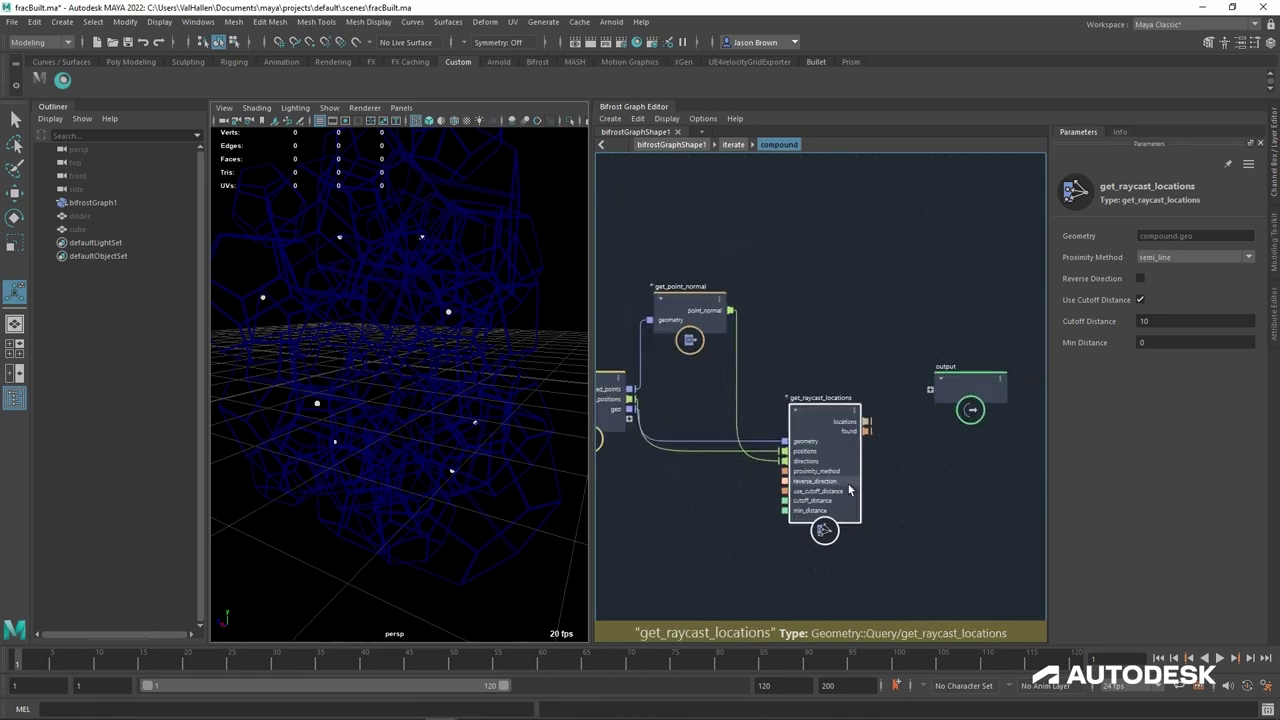
alt+middle_drag(850, 490, 788, 499)
scroll(906, 480, up, 1)
drag(904, 393, 1009, 403)
key(Tab)
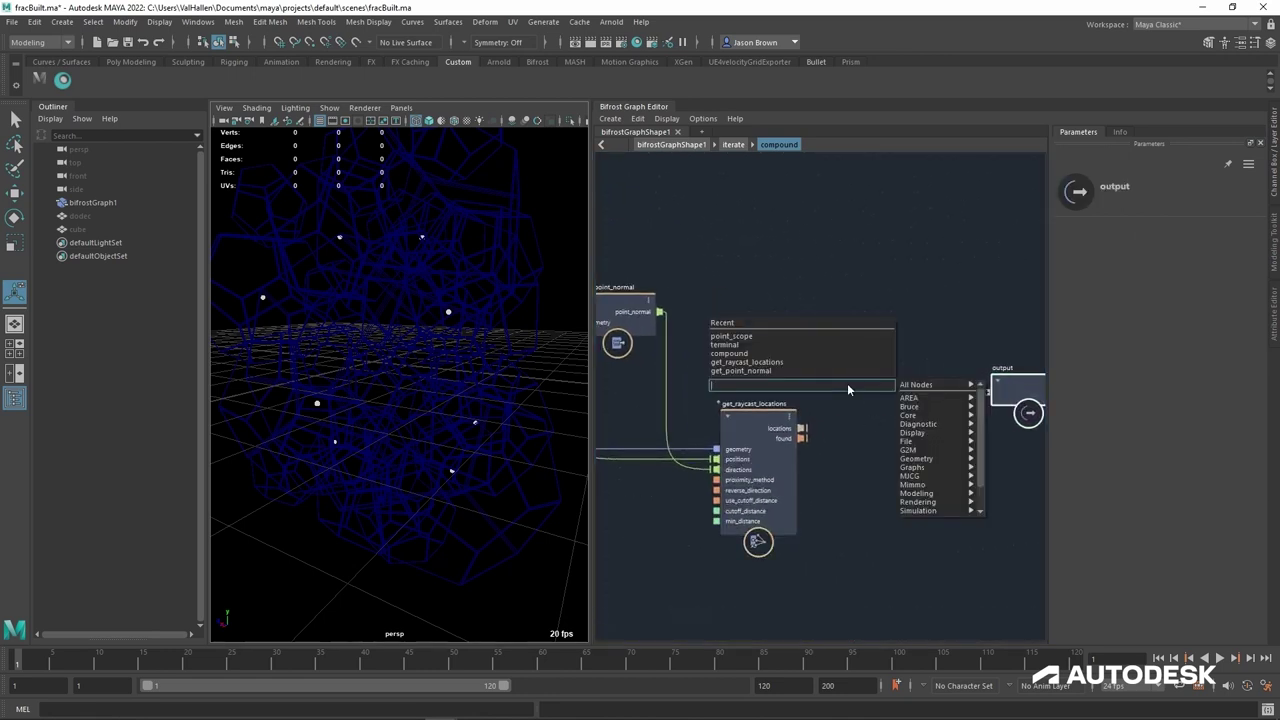
text(location)
key(Down)
key(Return)
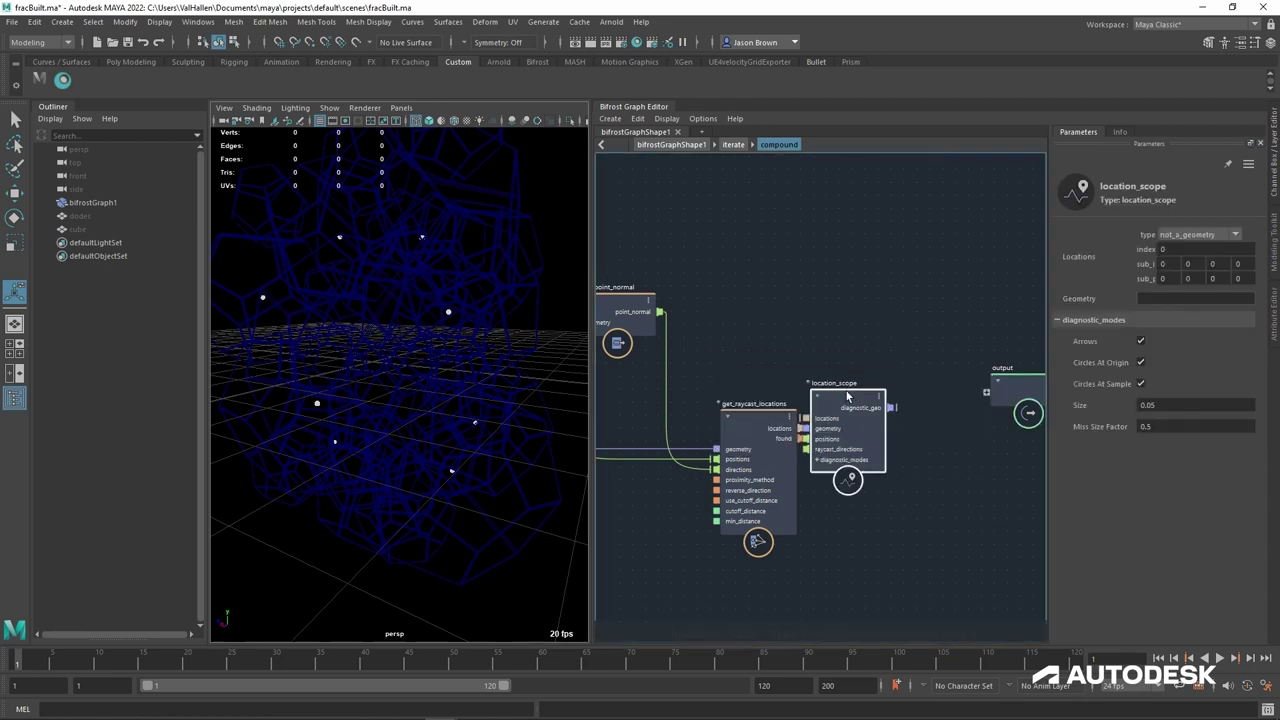
drag(847, 397, 875, 331)
Step: Feed location_scope with geo as geometry, scattered_points_positions as positions, point_normal as raycast_directions and the raycast locations as locations
middle_drag(859, 469, 987, 457)
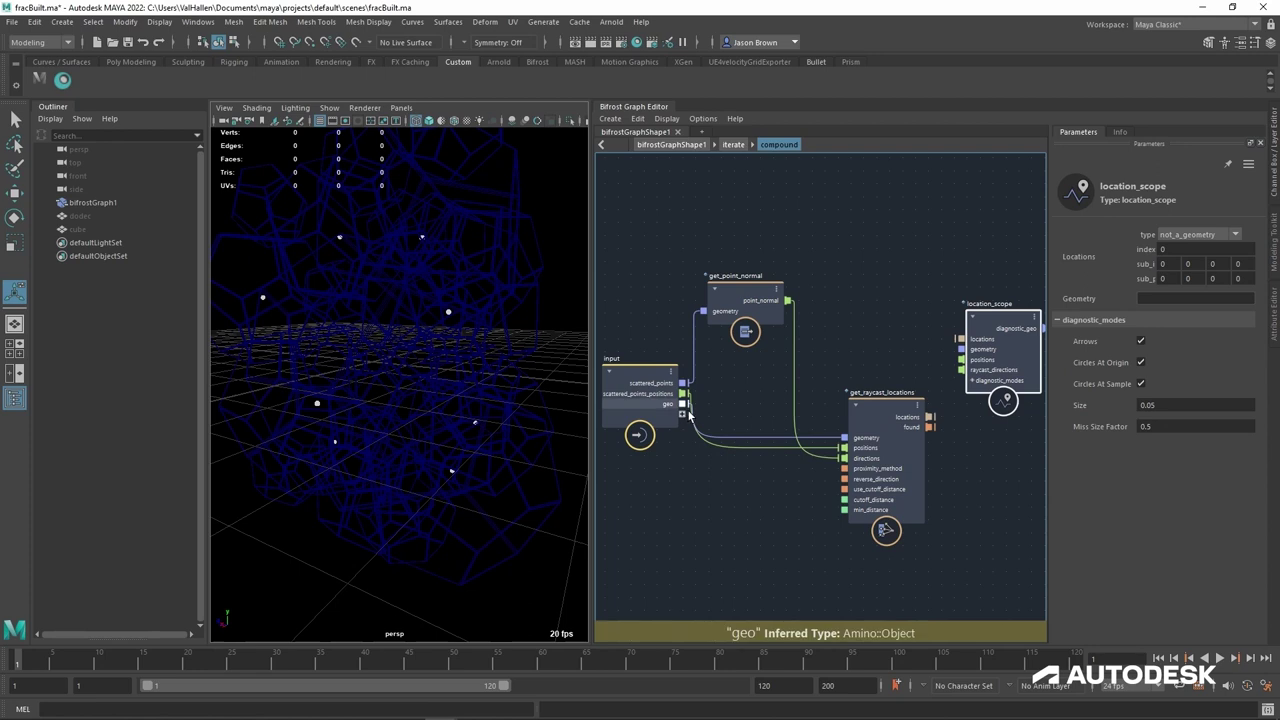
drag(683, 404, 982, 358)
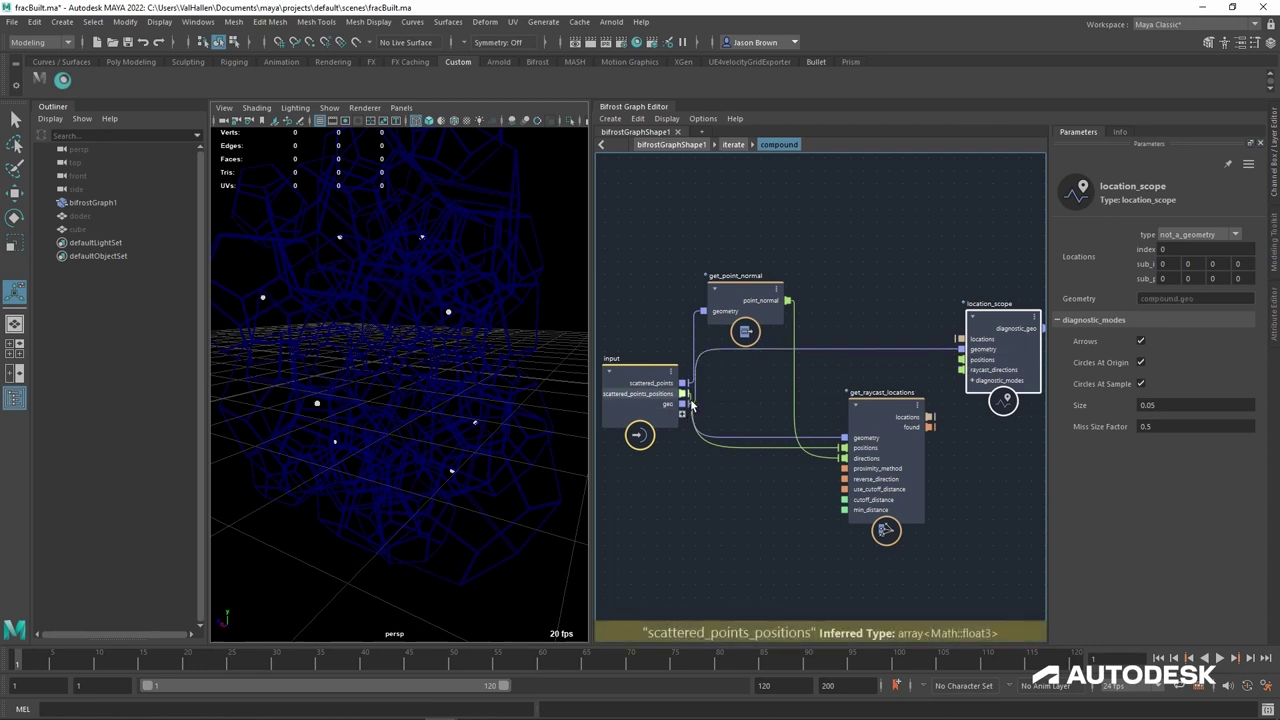
drag(684, 393, 977, 367)
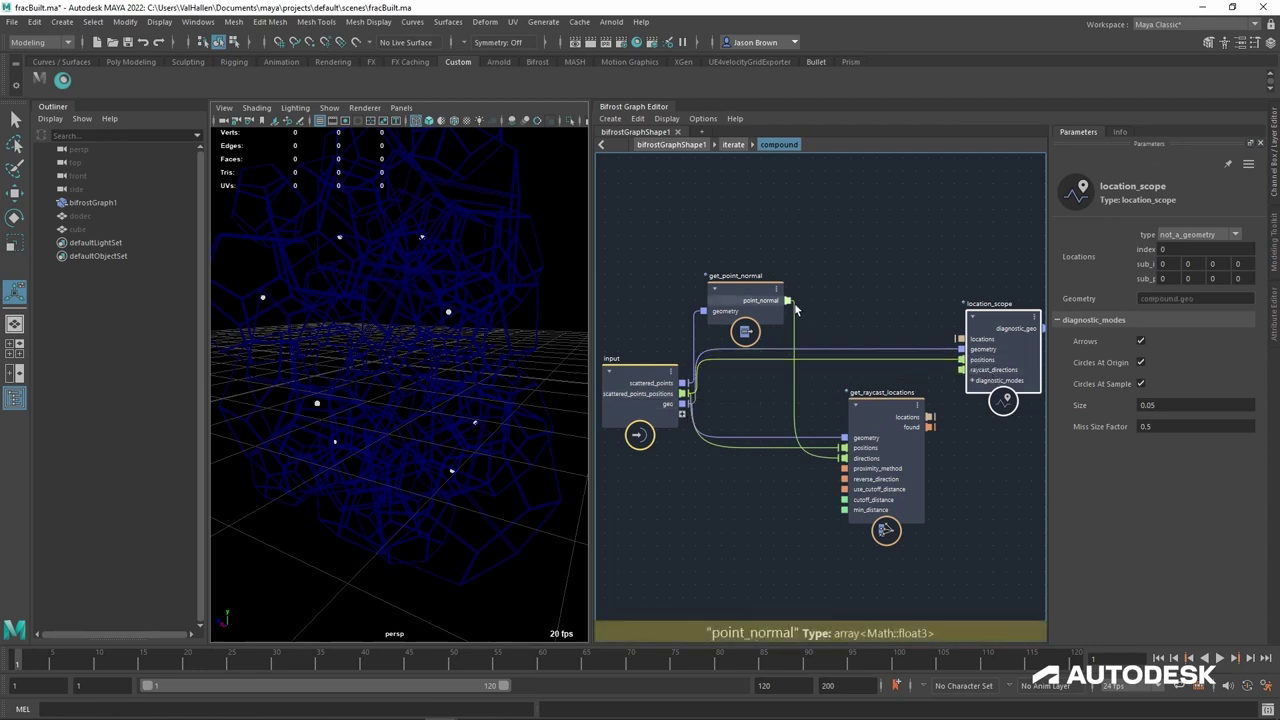
drag(788, 300, 970, 375)
drag(930, 418, 965, 341)
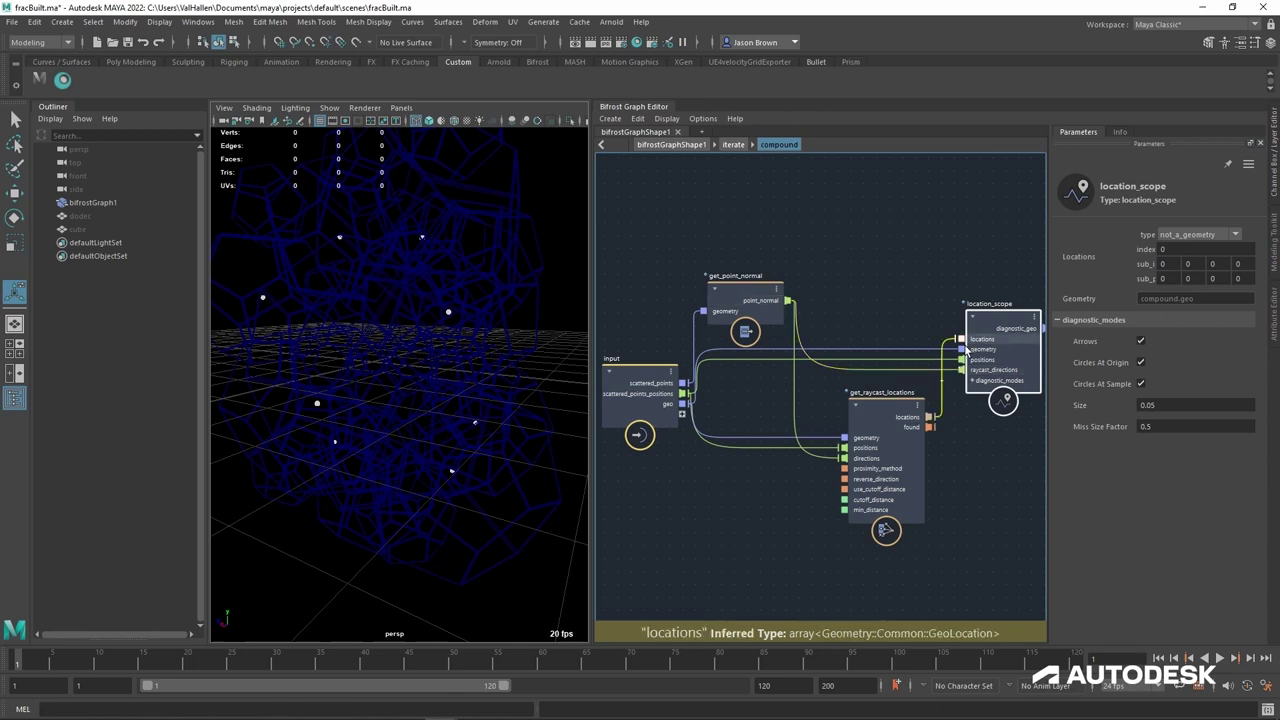
Step: Add a terminal node and connect location_scope's diagnostic_geo to its diagnostic input, with the output node moved clear
alt+middle_drag(986, 474, 743, 486)
drag(913, 395, 932, 474)
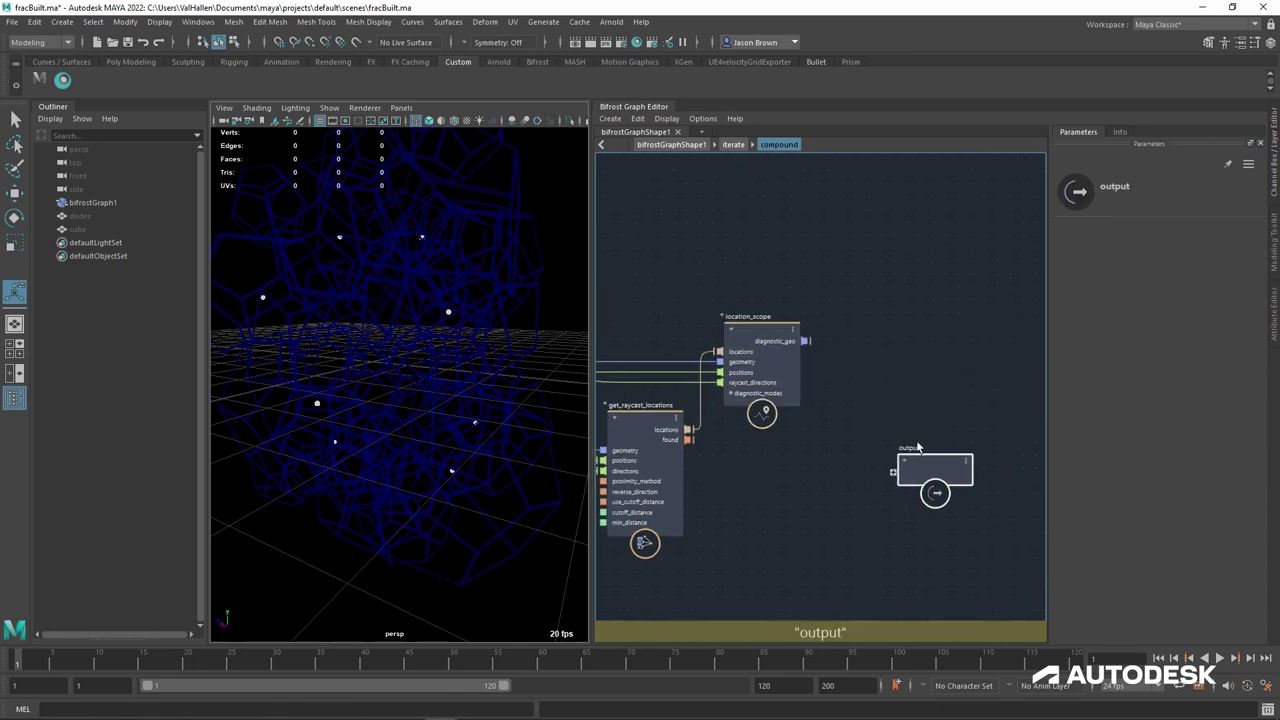
key(Tab)
text(ter)
key(Return)
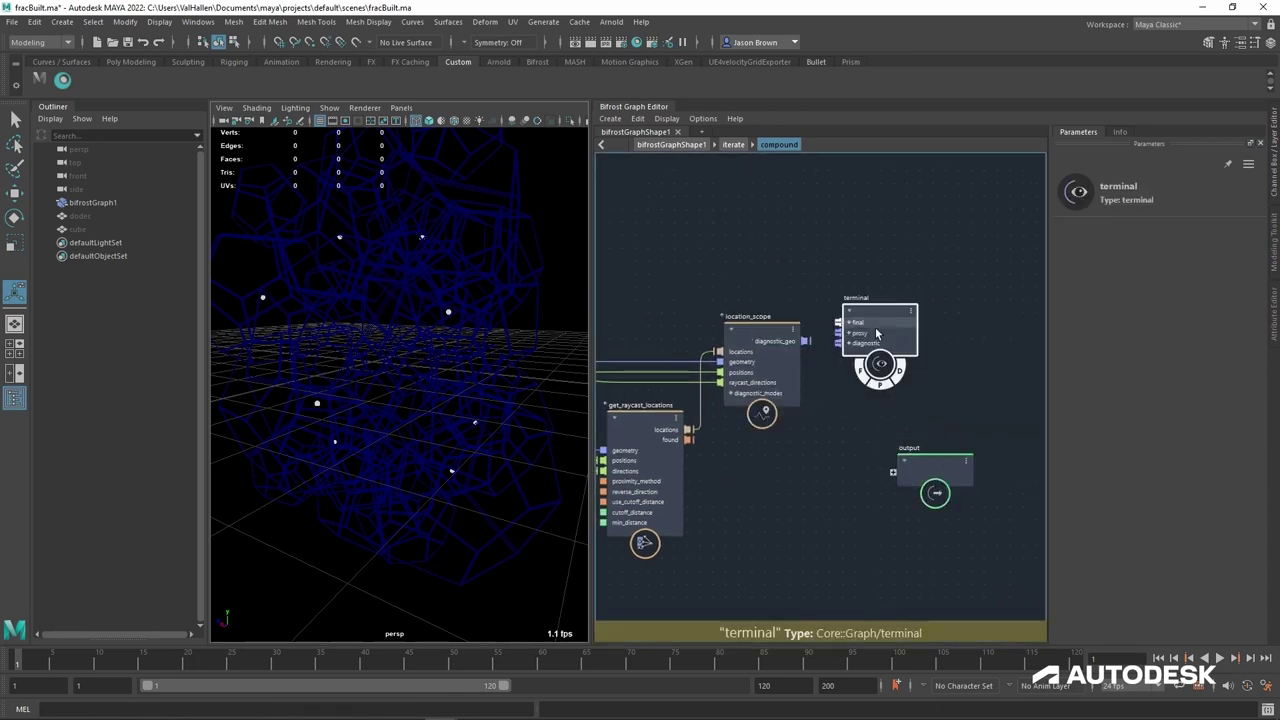
drag(805, 341, 904, 345)
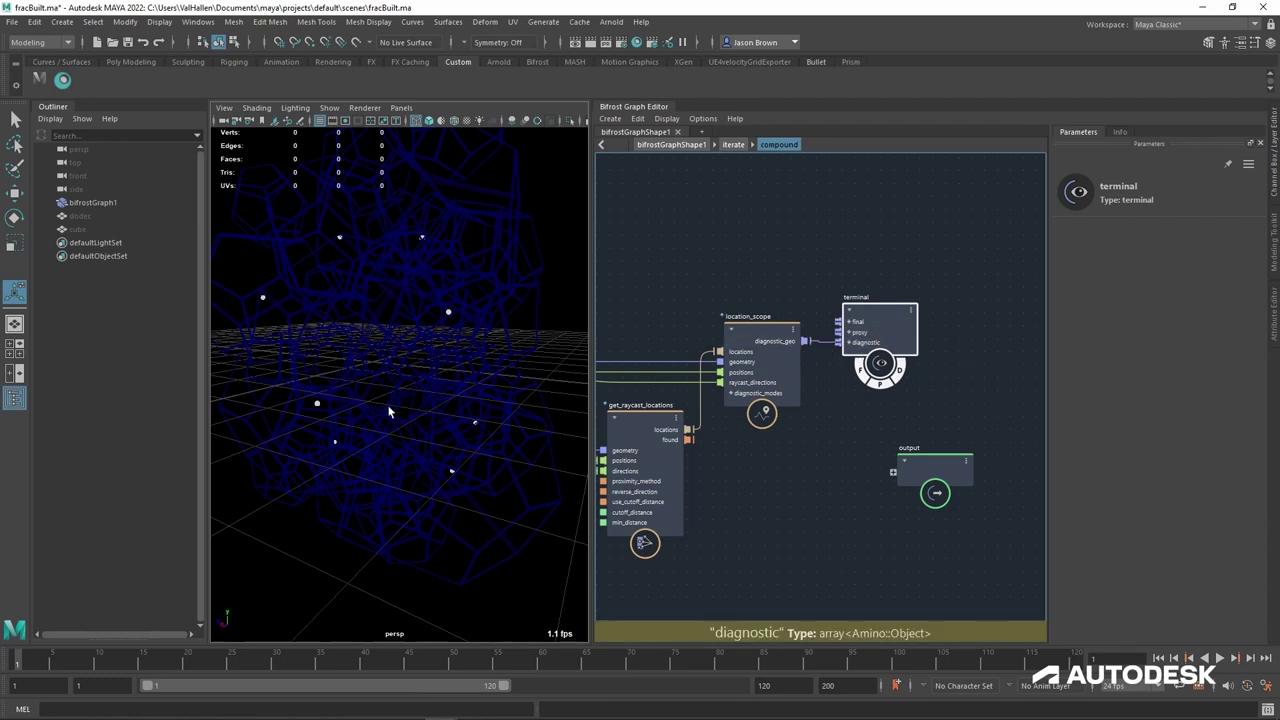
Step: Examine the raycast diagnostic arrows and circles around the scattered points up close in the viewport
alt+right_drag(390, 412, 474, 402)
alt+middle_drag(474, 402, 471, 363)
alt+right_drag(471, 363, 554, 380)
alt+drag(446, 322, 530, 460)
alt+middle_drag(530, 460, 557, 517)
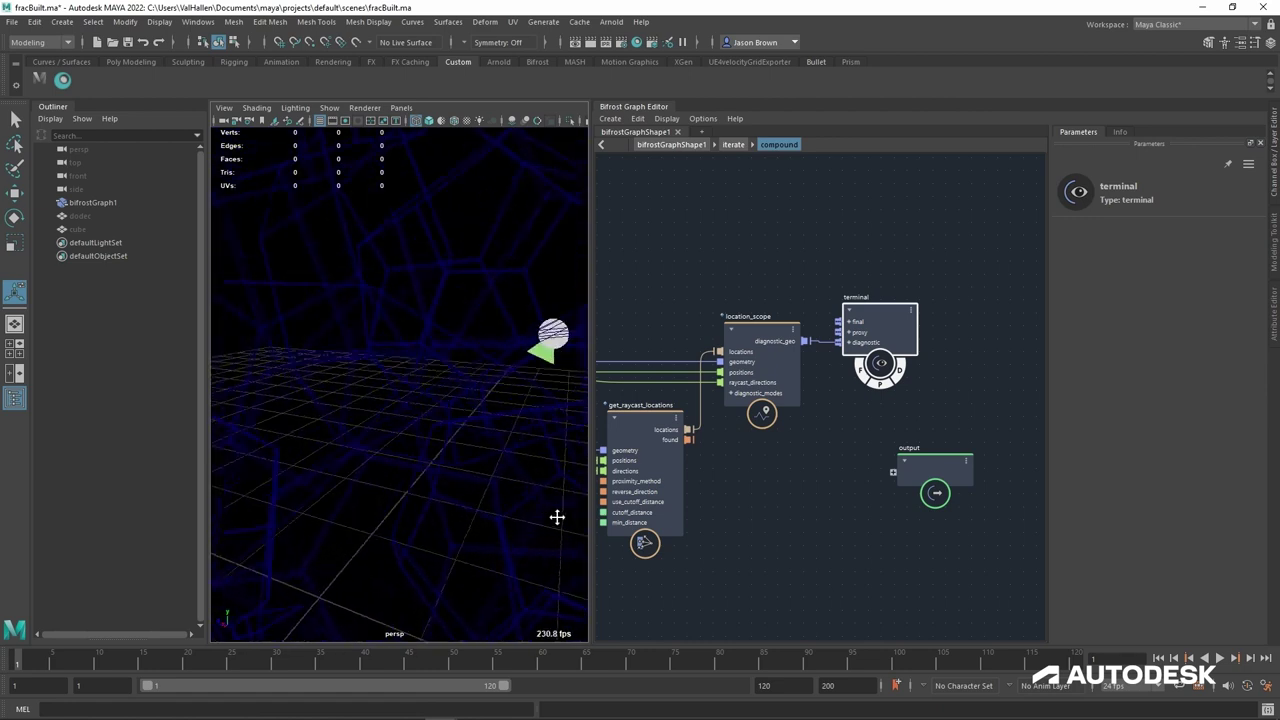
alt+middle_drag(498, 402, 376, 411)
mouse_move(420, 400)
alt+mouse_down()
mouse_move(437, 397)
mouse_move(369, 409)
mouse_move(351, 389)
mouse_move(446, 403)
mouse_move(477, 389)
alt+mouse_up()
alt+middle_drag(477, 389, 508, 386)
alt+right_drag(508, 386, 486, 374)
mouse_move(486, 374)
alt+mouse_down()
mouse_move(519, 371)
mouse_move(449, 371)
mouse_move(454, 340)
mouse_move(451, 352)
alt+mouse_up()
alt+right_drag(451, 352, 370, 342)
alt+middle_drag(440, 362, 457, 254)
alt+right_drag(457, 254, 482, 272)
alt+middle_drag(482, 300, 471, 277)
alt+right_drag(471, 277, 442, 283)
alt+drag(448, 289, 451, 300)
Step: Set the Min Distance of get_raycast_locations to 0.025
alt+middle_drag(871, 474, 886, 470)
click(668, 462)
double_click(1152, 344)
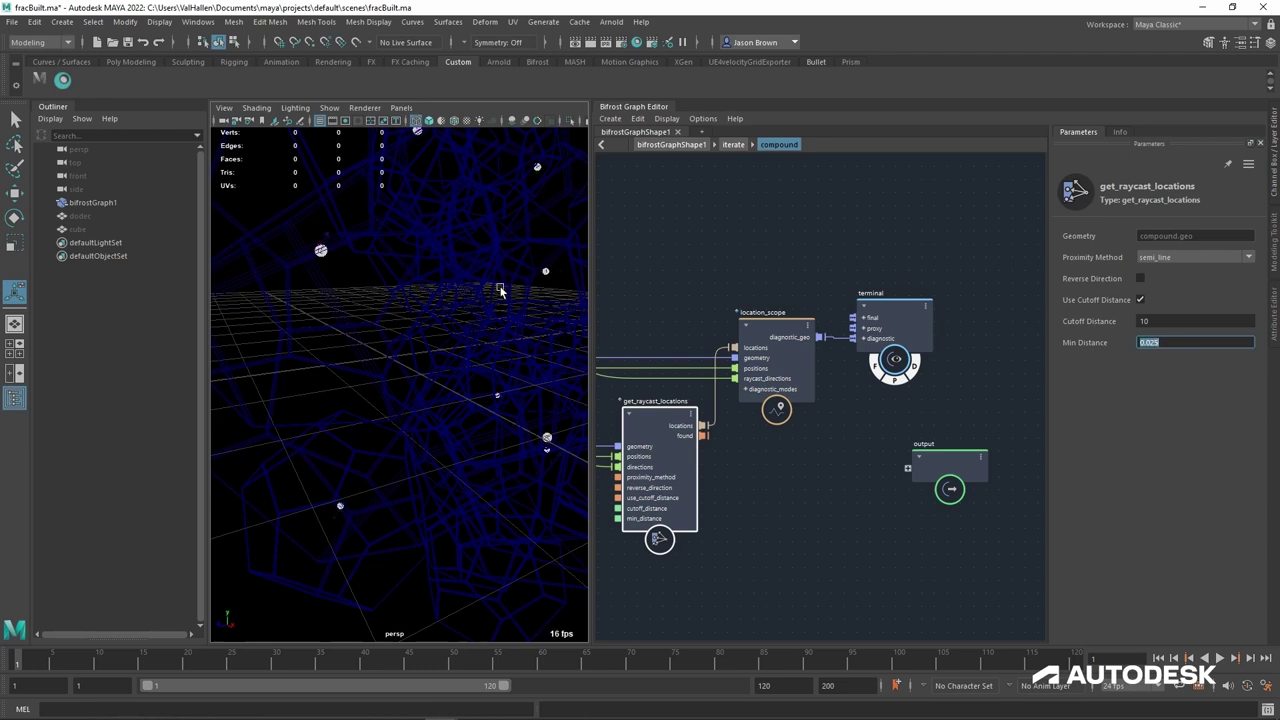
Step: Check from several angles how the scattered points' rays behave with the new minimum distance
alt+middle_drag(484, 368, 364, 345)
alt+drag(364, 345, 421, 371)
alt+middle_drag(421, 371, 474, 303)
alt+right_drag(474, 303, 515, 308)
alt+middle_drag(361, 397, 403, 386)
alt+right_drag(403, 386, 352, 387)
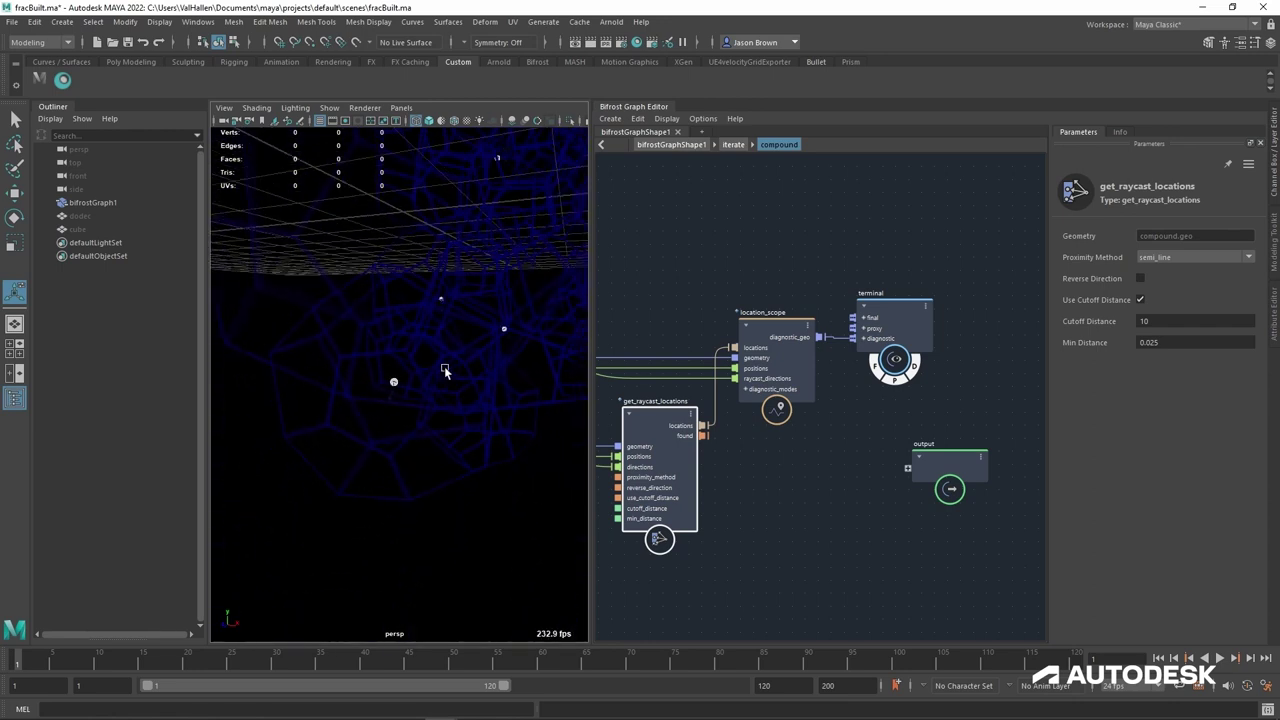
alt+middle_drag(445, 370, 419, 497)
alt+middle_drag(440, 345, 406, 486)
alt+right_drag(425, 482, 564, 439)
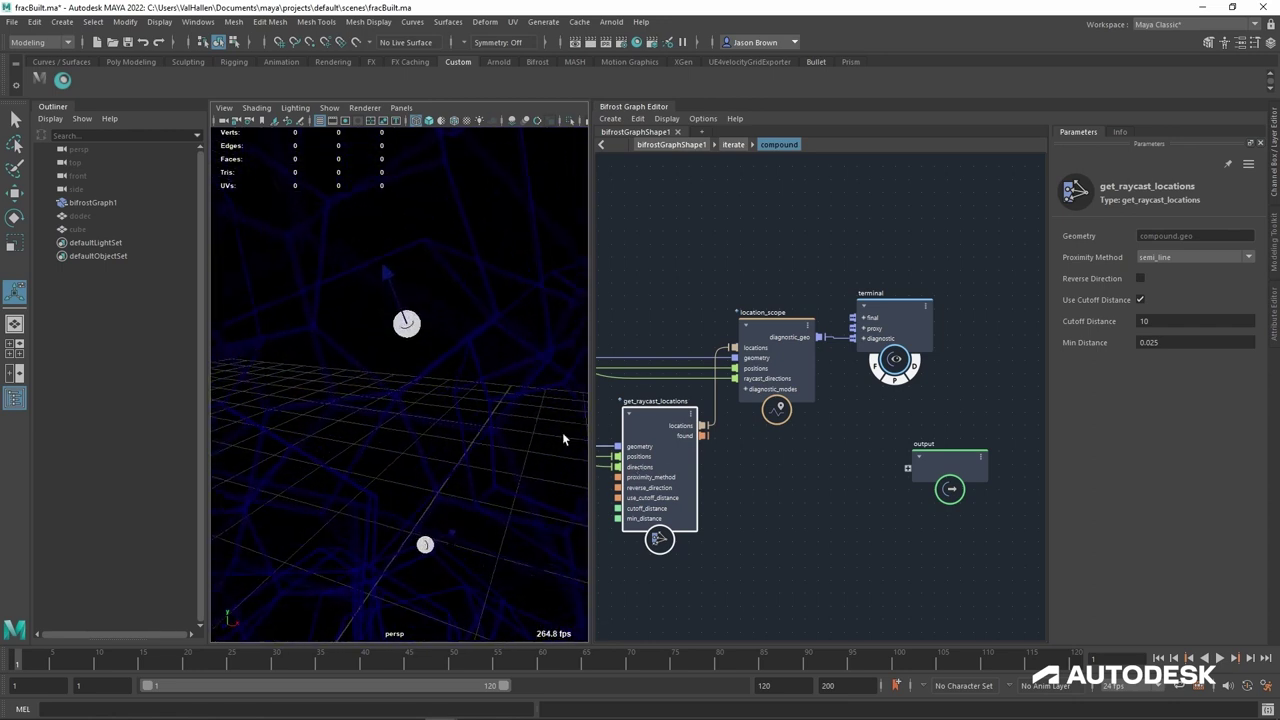
alt+drag(563, 438, 334, 366)
alt+right_drag(334, 366, 314, 320)
alt+drag(314, 320, 473, 382)
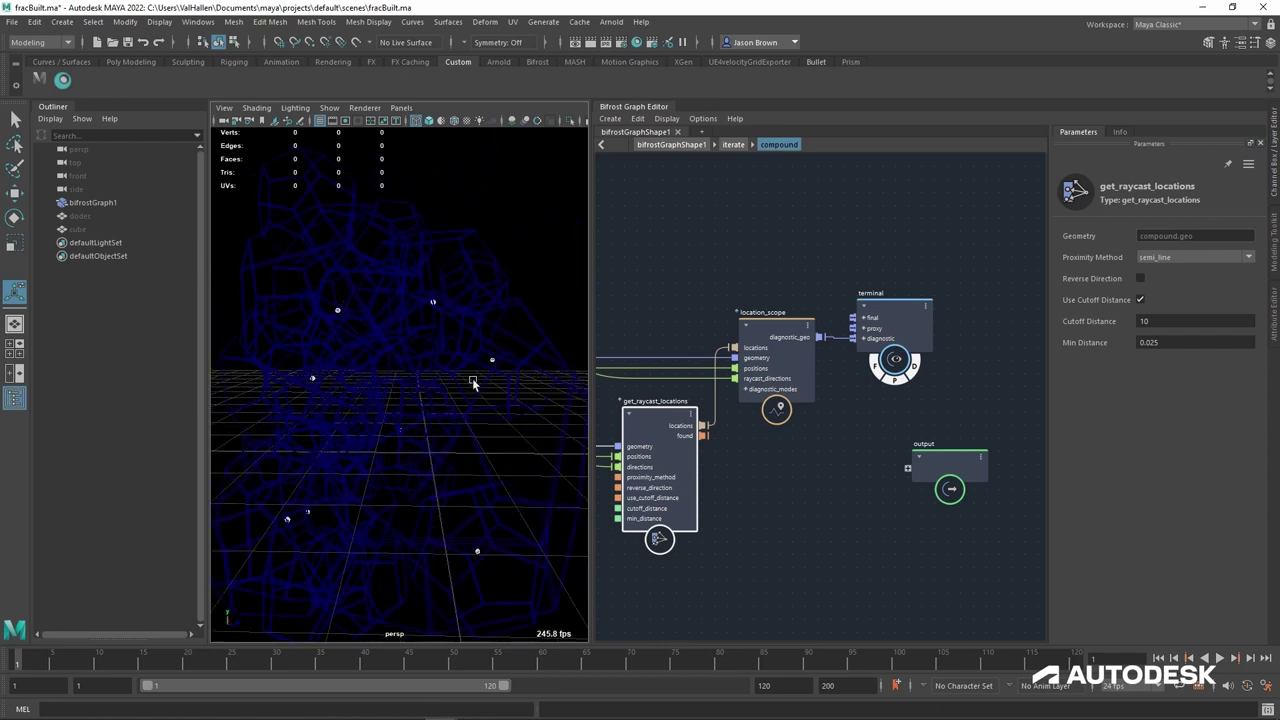
Step: Return to the iterate graph and compare the green and blue raycast arrows across the whole wireframe structure
click(764, 490)
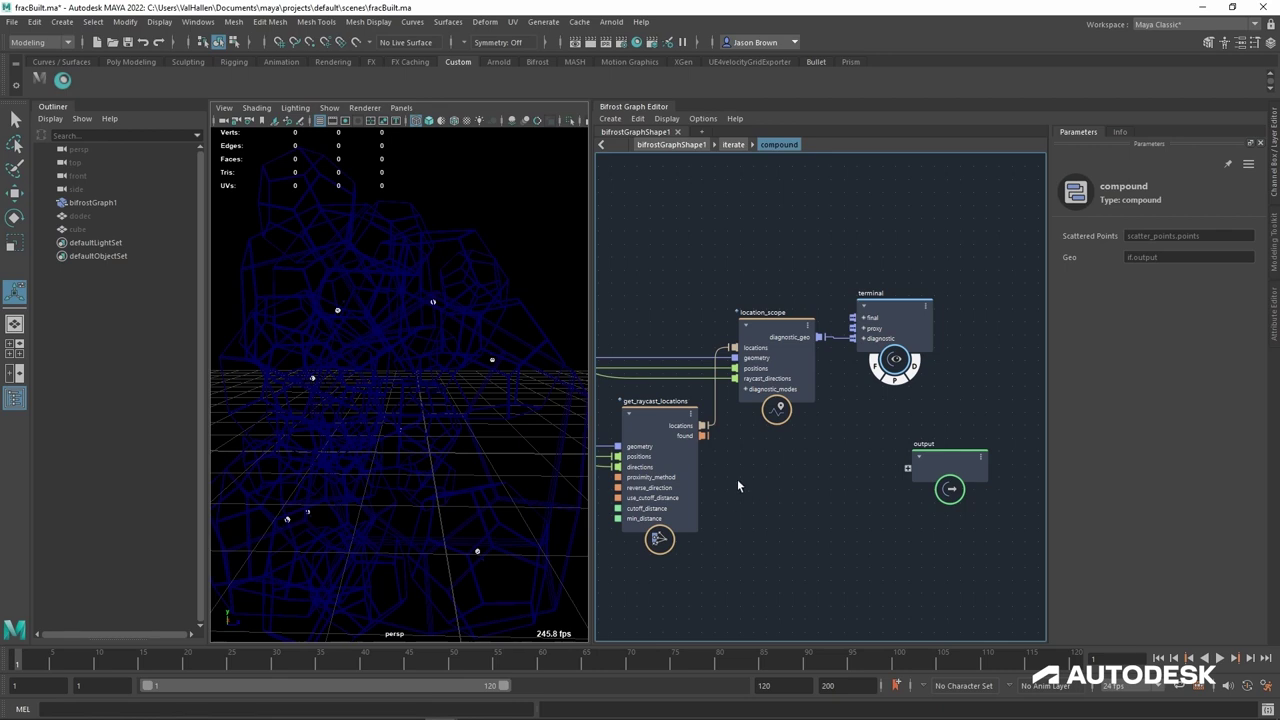
key(u)
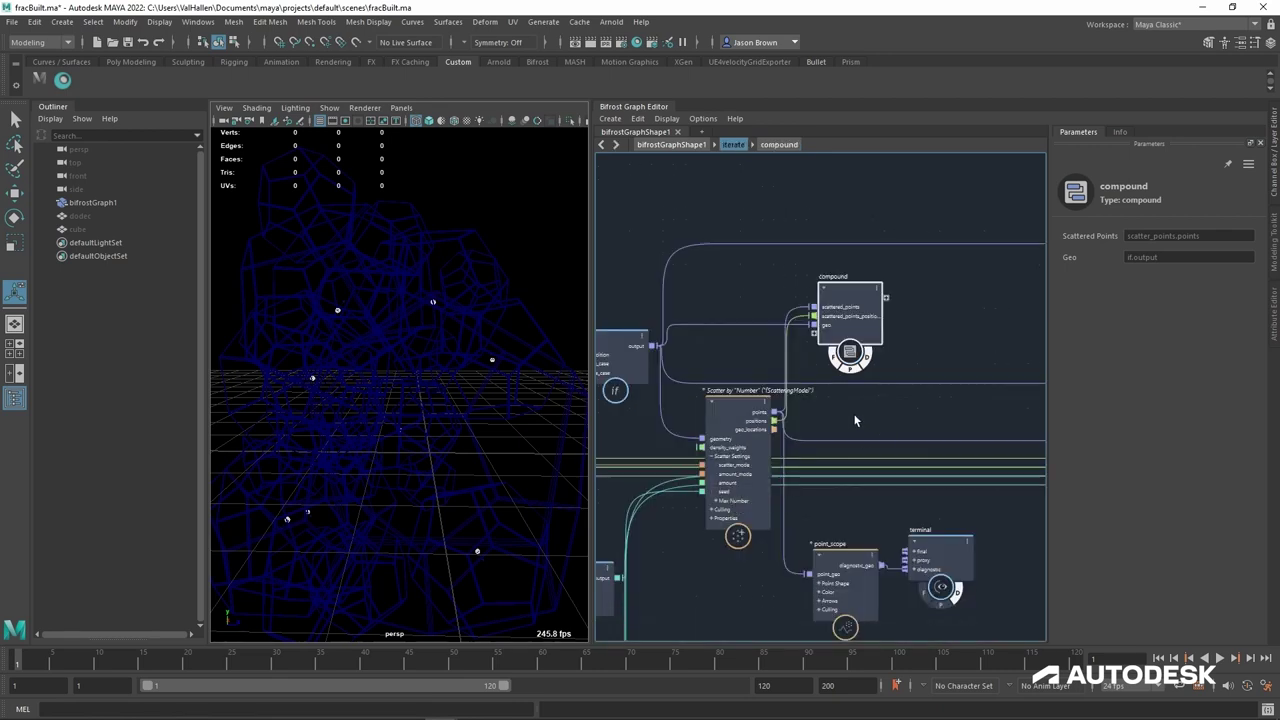
click(855, 420)
alt+drag(430, 335, 397, 337)
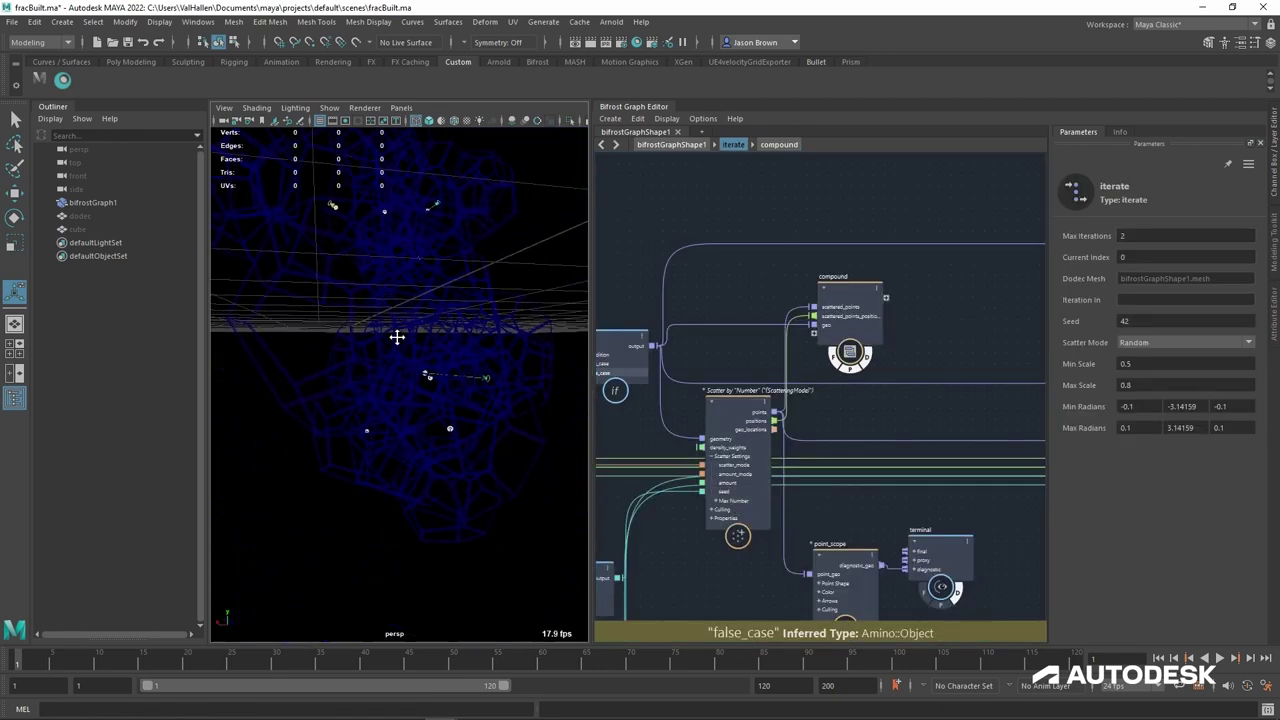
alt+middle_drag(397, 337, 362, 340)
alt+right_drag(362, 340, 420, 354)
alt+drag(420, 354, 350, 397)
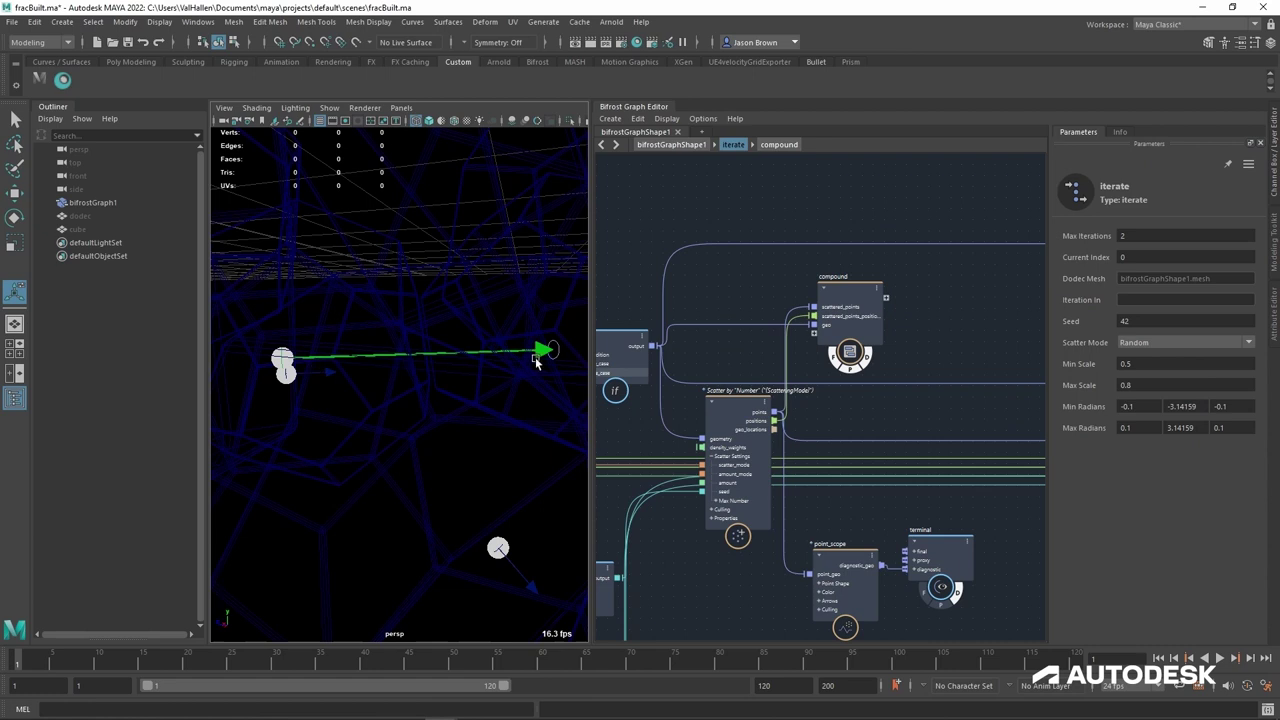
alt+middle_drag(535, 362, 421, 392)
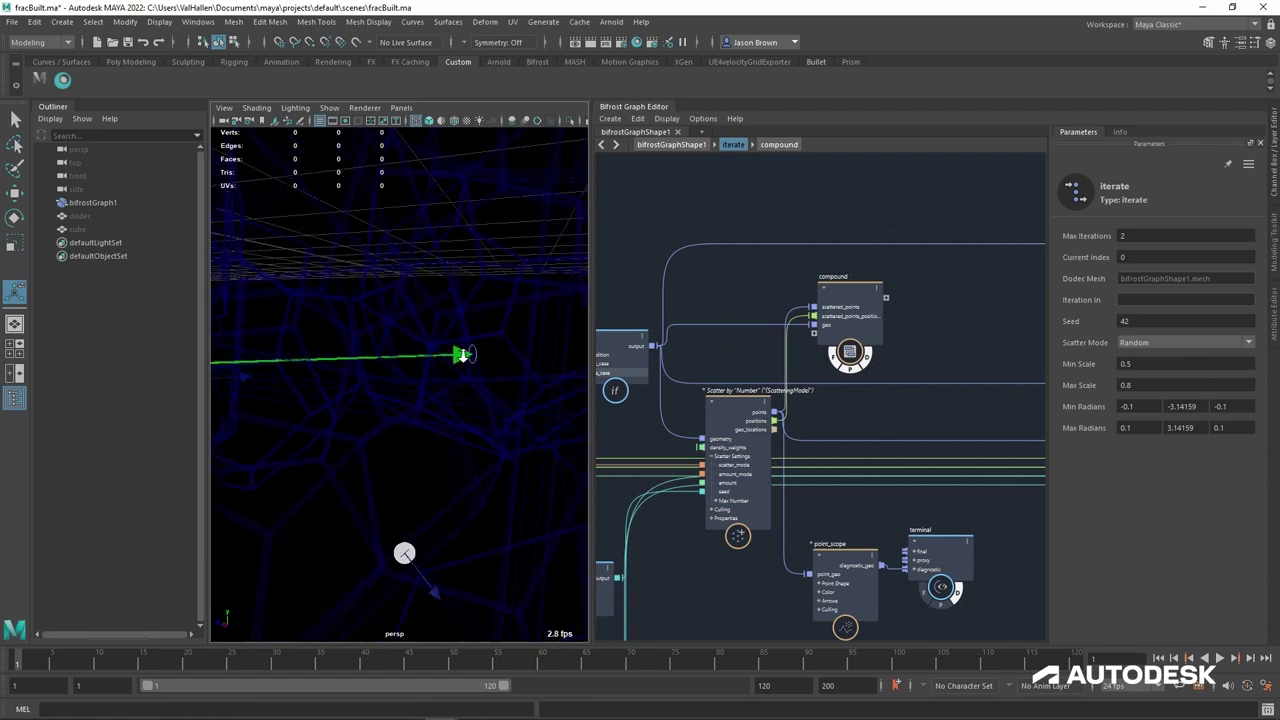
alt+drag(464, 354, 428, 408)
alt+middle_drag(480, 416, 448, 457)
alt+right_drag(448, 457, 460, 455)
alt+middle_drag(460, 455, 428, 412)
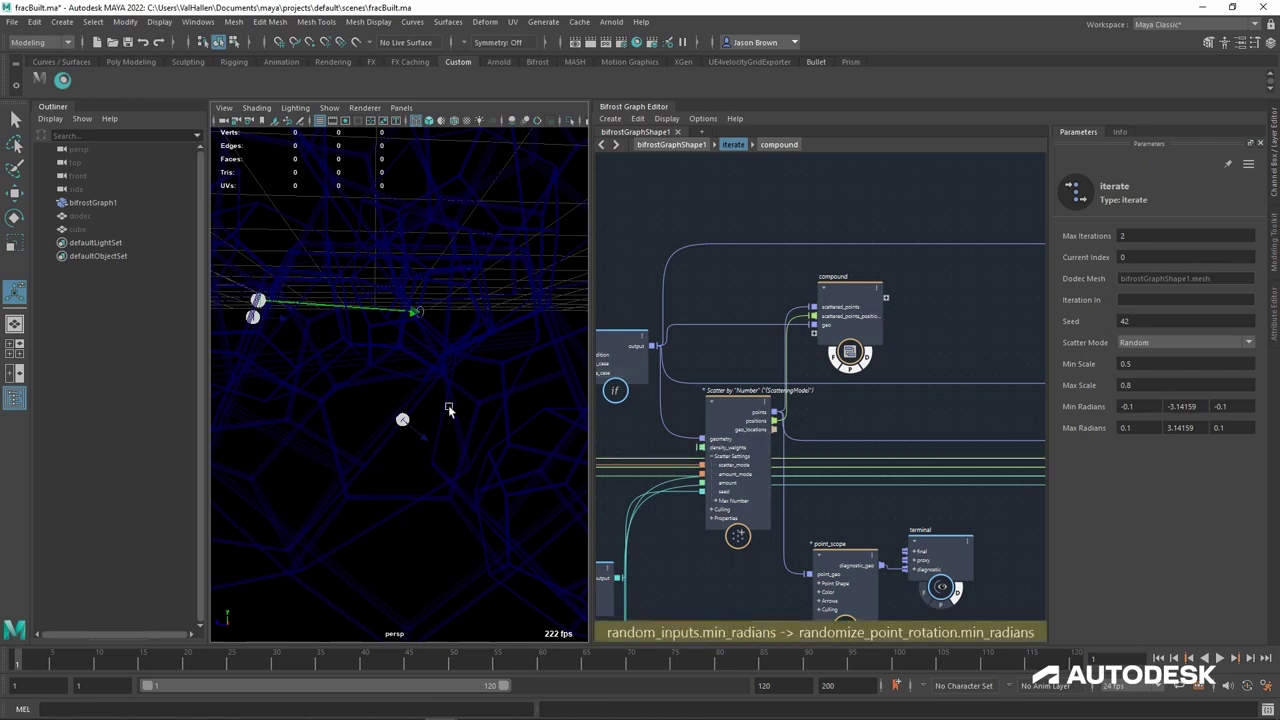
alt+drag(474, 420, 443, 449)
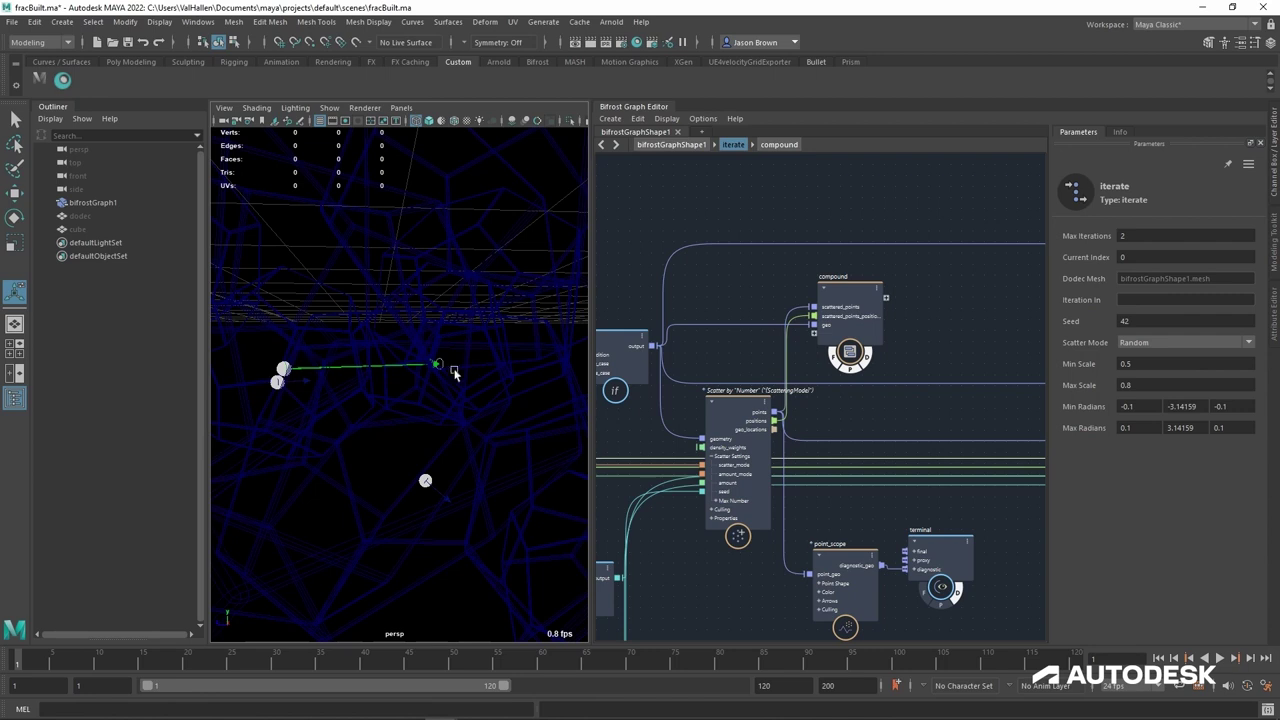
alt+drag(454, 372, 268, 374)
scroll(426, 338, down, 5)
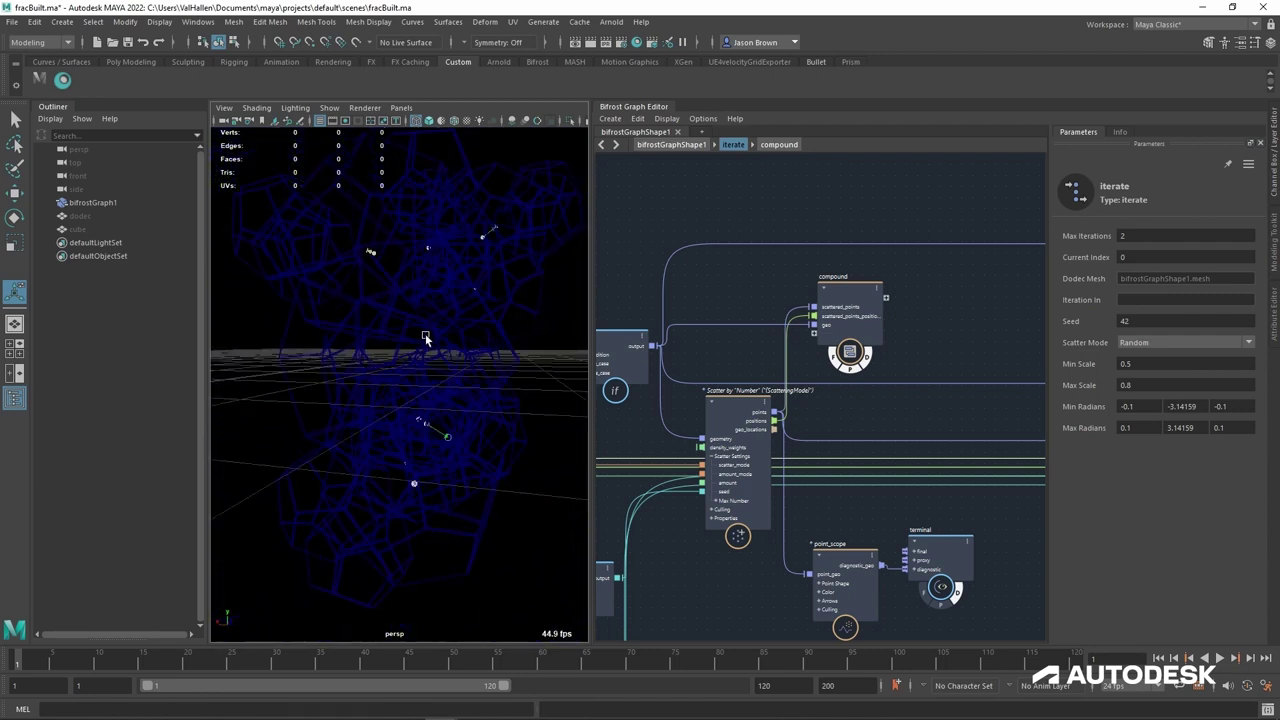
alt+drag(425, 338, 442, 354)
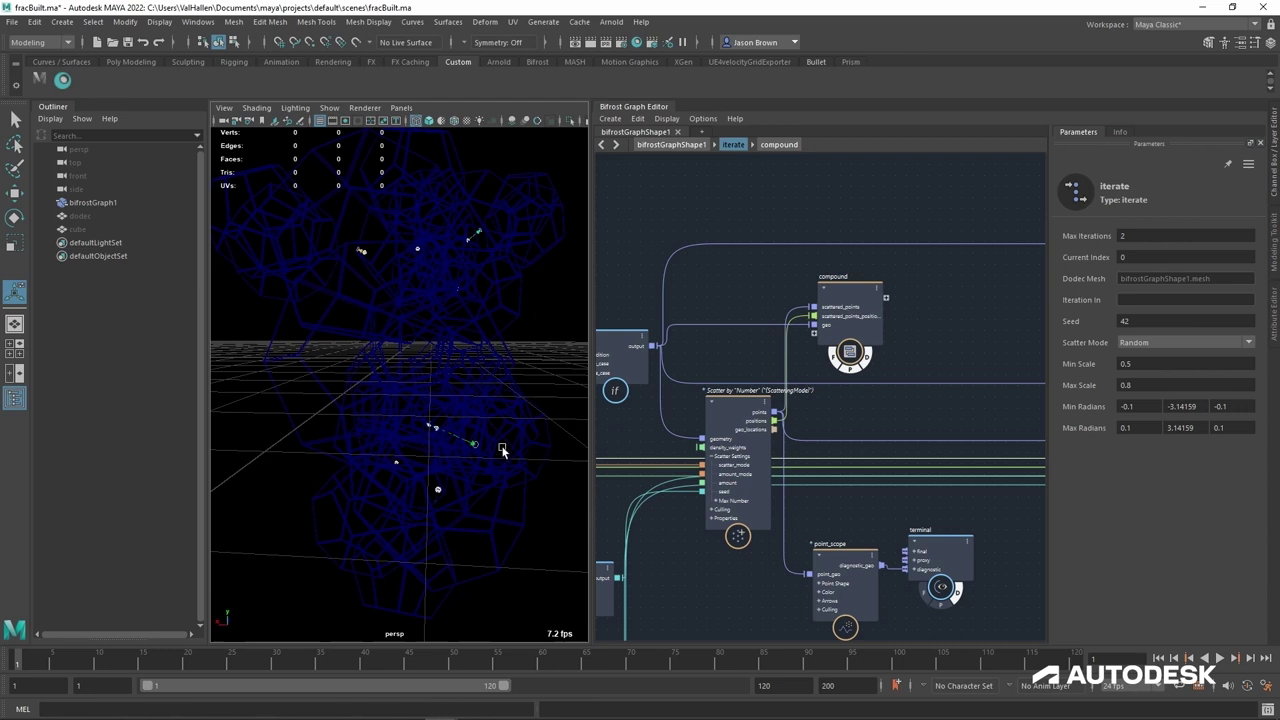
alt+drag(467, 466, 450, 377)
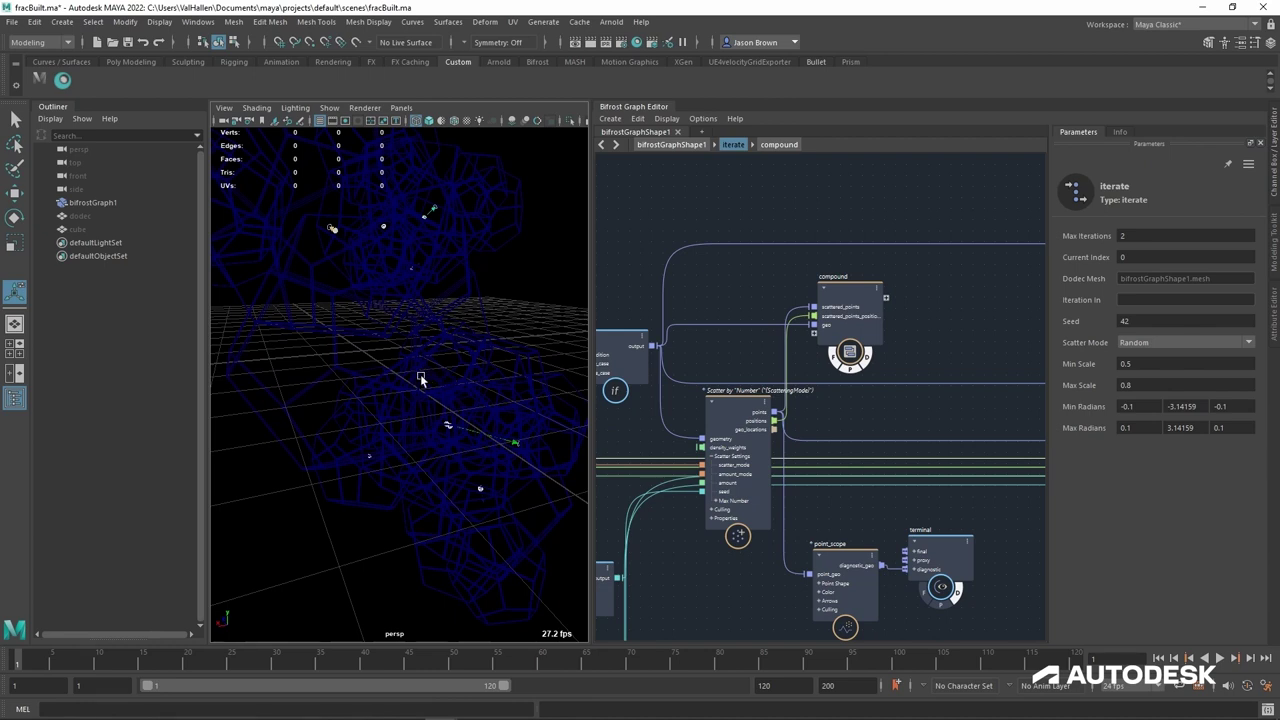
mouse_move(390, 395)
alt+mouse_down()
mouse_move(426, 391)
mouse_move(409, 406)
alt+mouse_up()
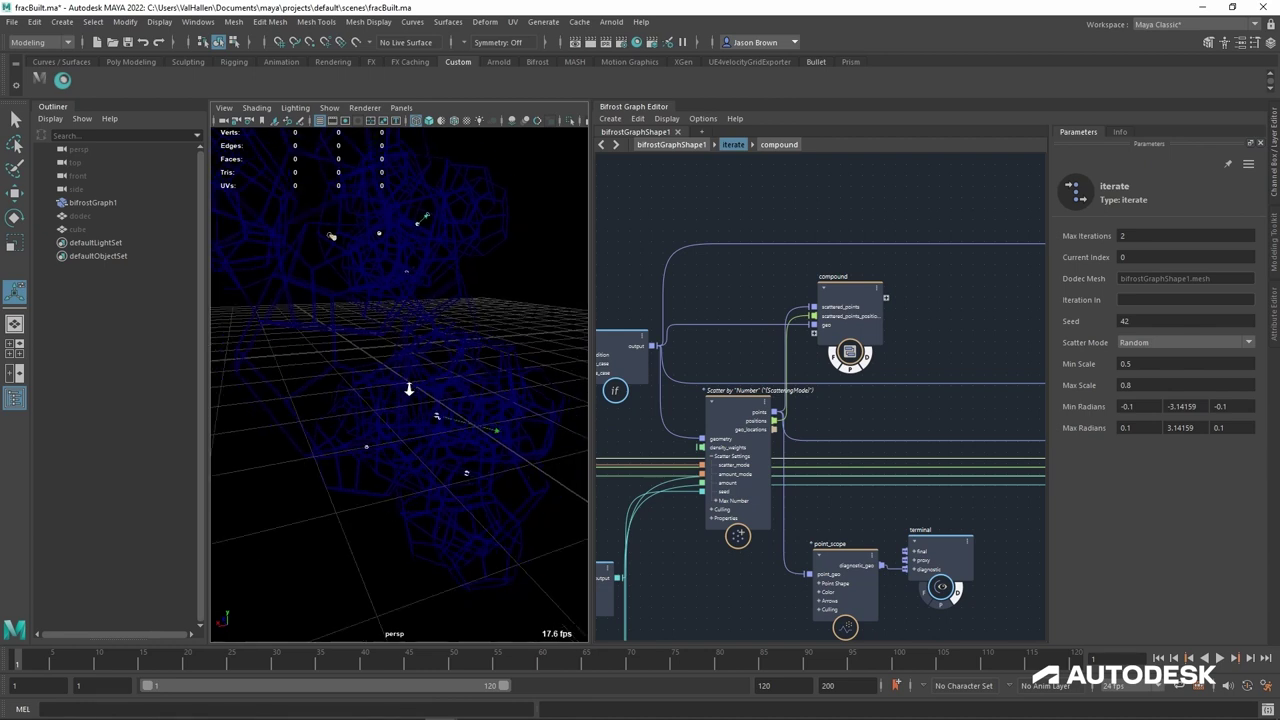
Step: Open the raycast compound and move its output node farther away to make room for more nodes
middle_drag(890, 426, 800, 435)
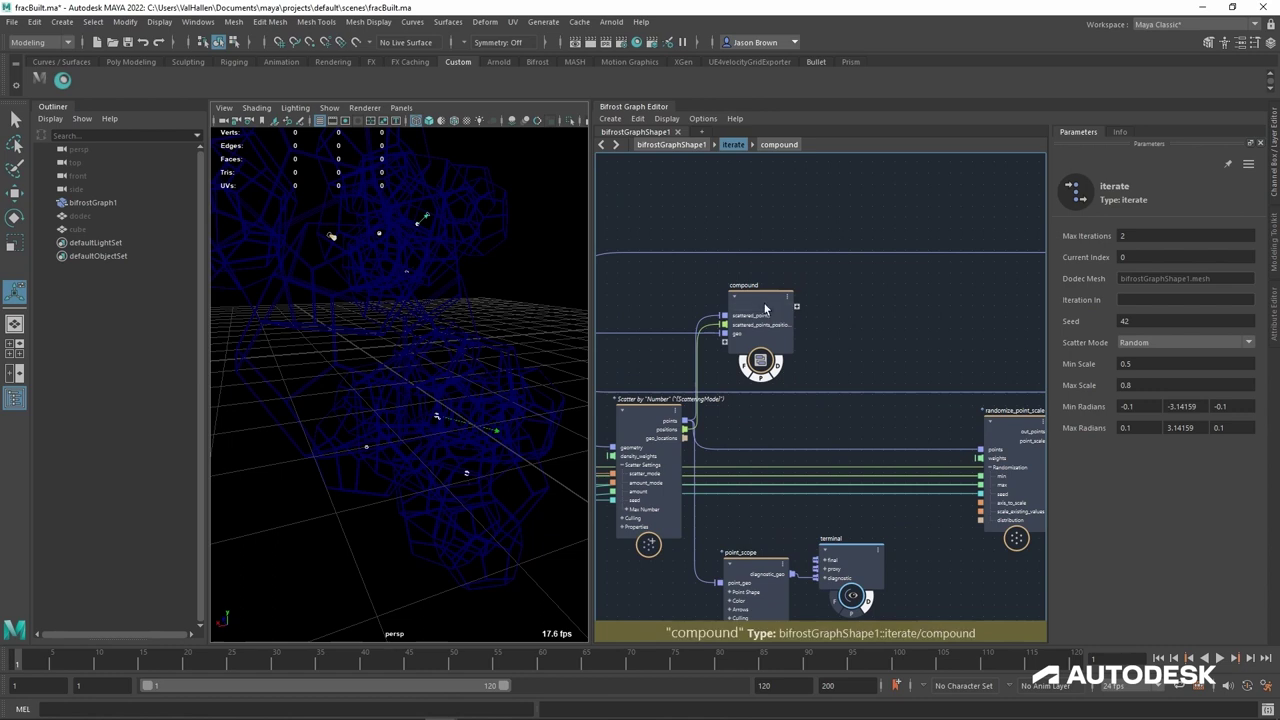
double_click(765, 309)
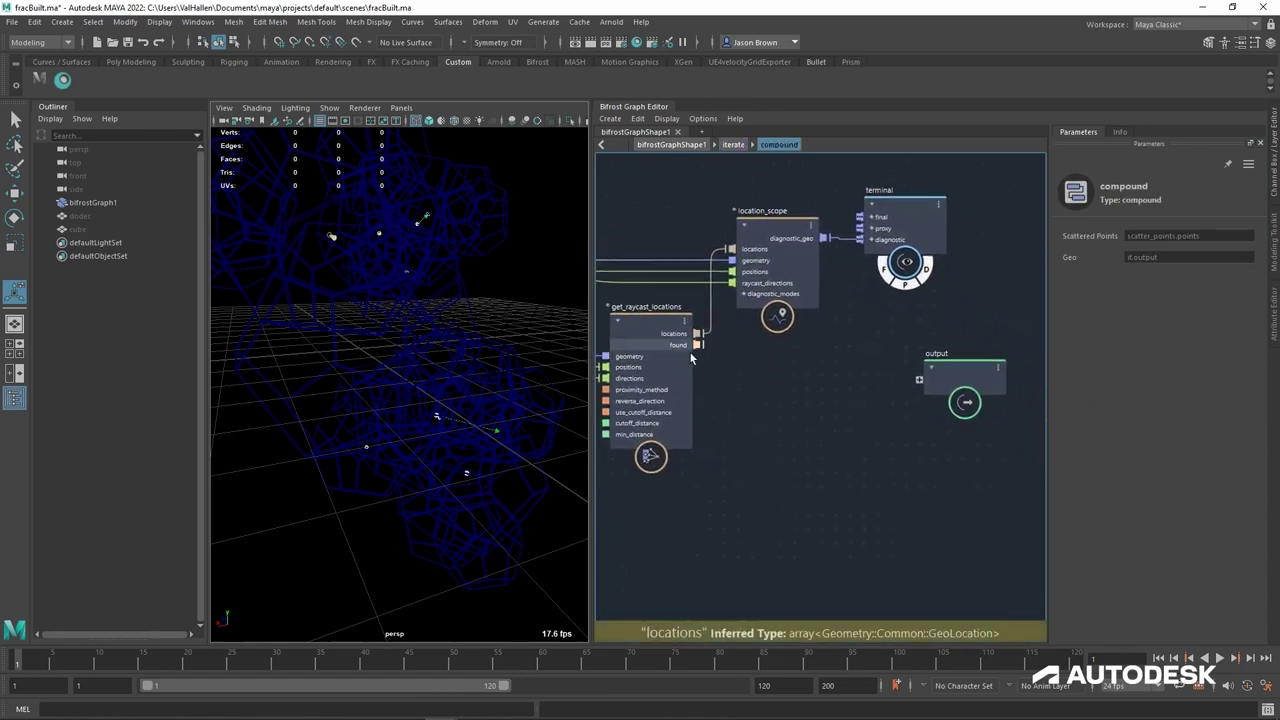
drag(948, 377, 1044, 379)
middle_drag(850, 397, 863, 408)
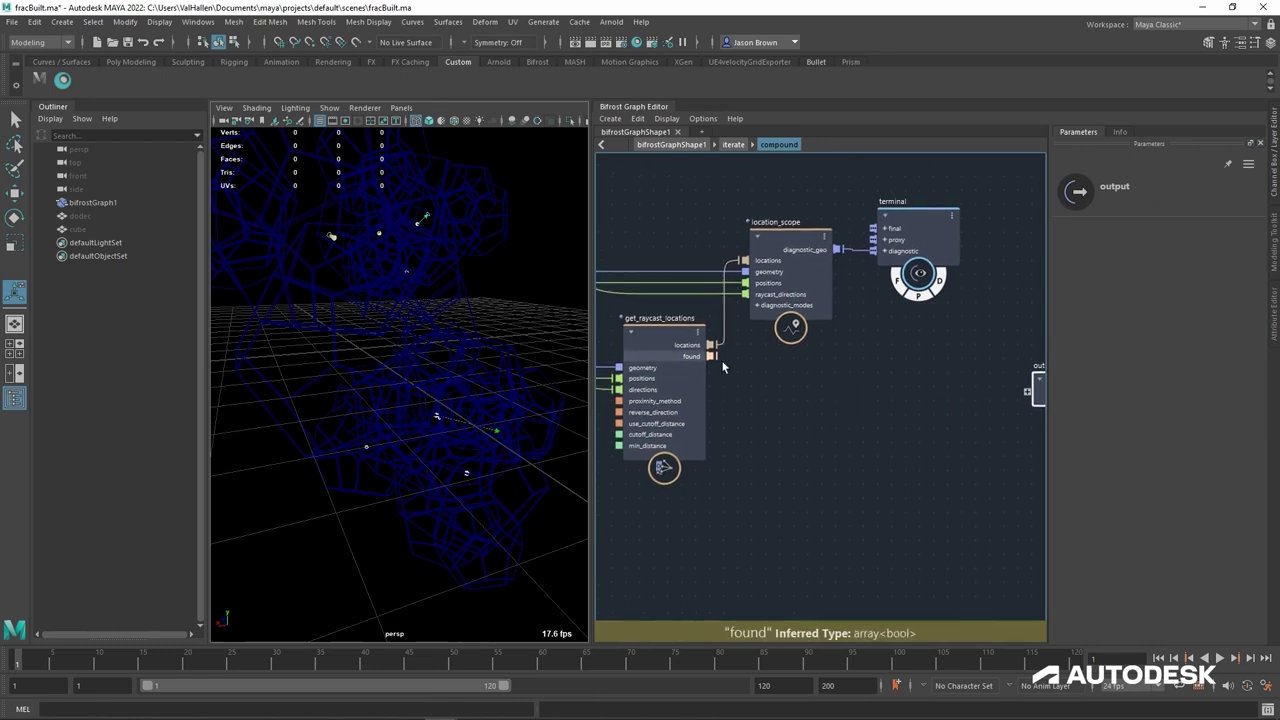
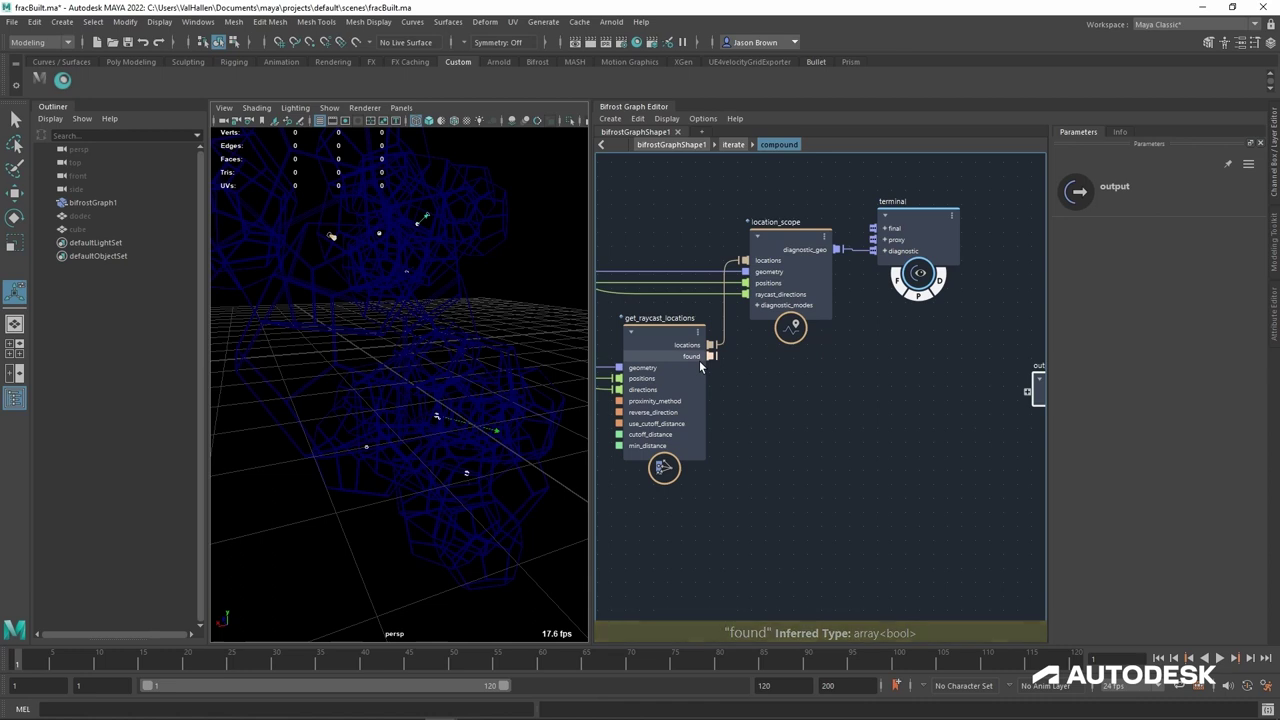
Step: Add a find_all_in_array node fed by the found output of get_raycast_locations, and enable its Value option
key(Tab)
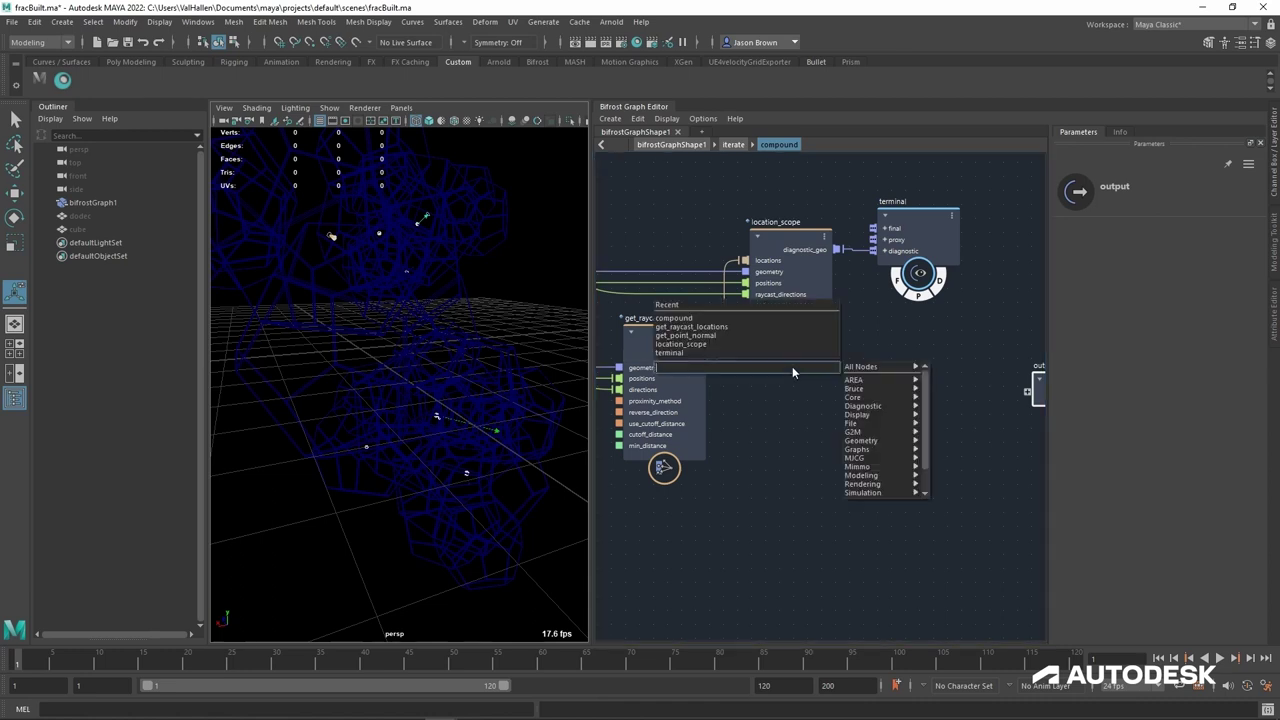
text(find)
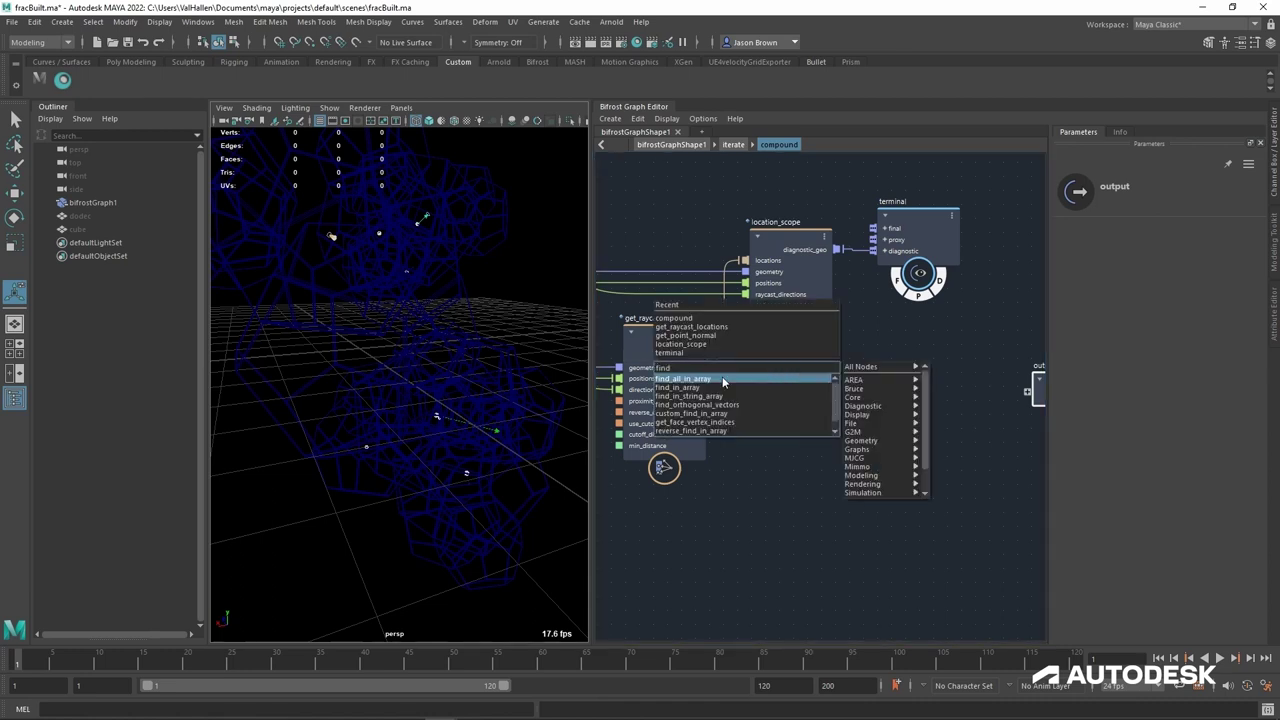
click(742, 378)
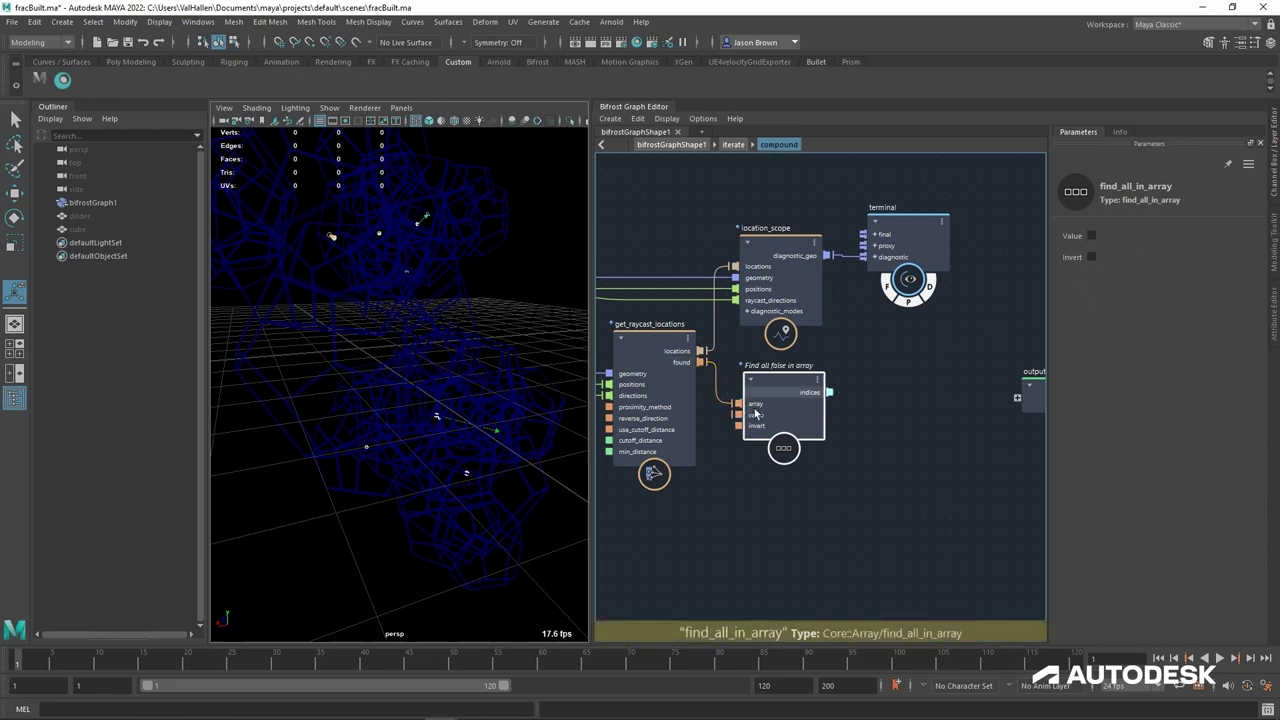
click(1092, 236)
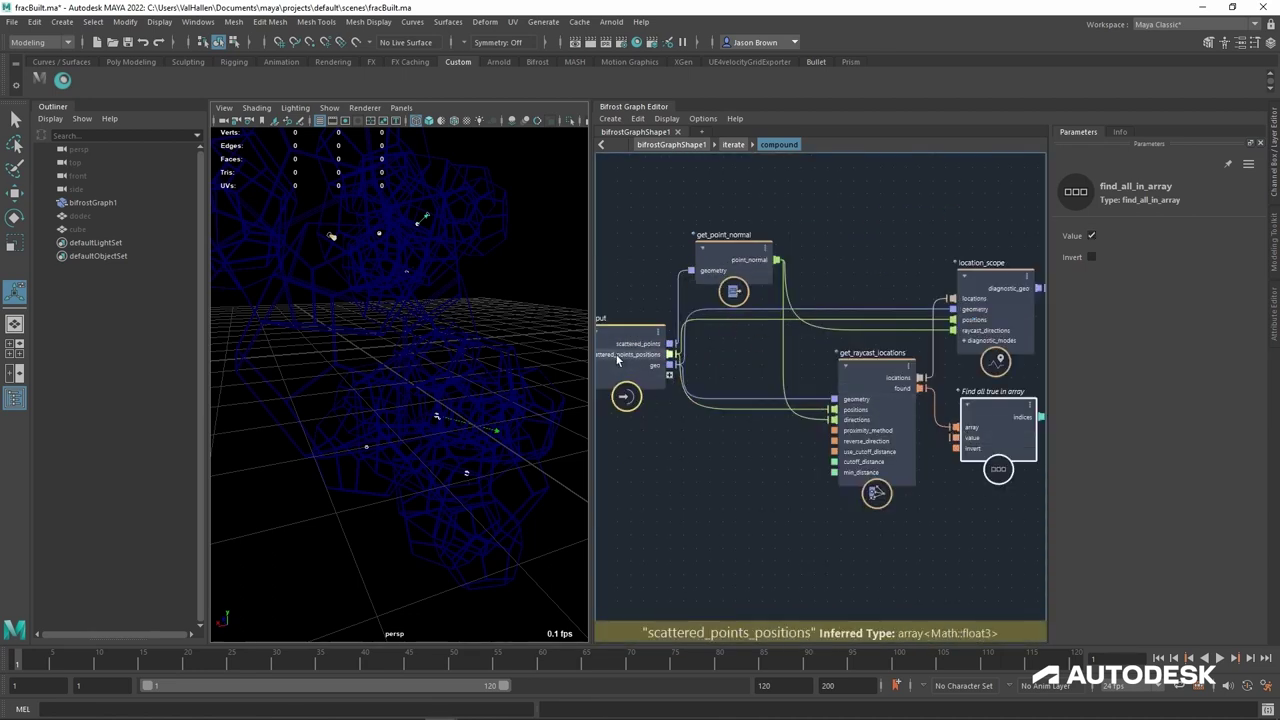
Step: Add a delete_points node fed by the input's scattered_points, and connect find_all_in_array's indices to its point_indices
alt+middle_drag(894, 570, 720, 600)
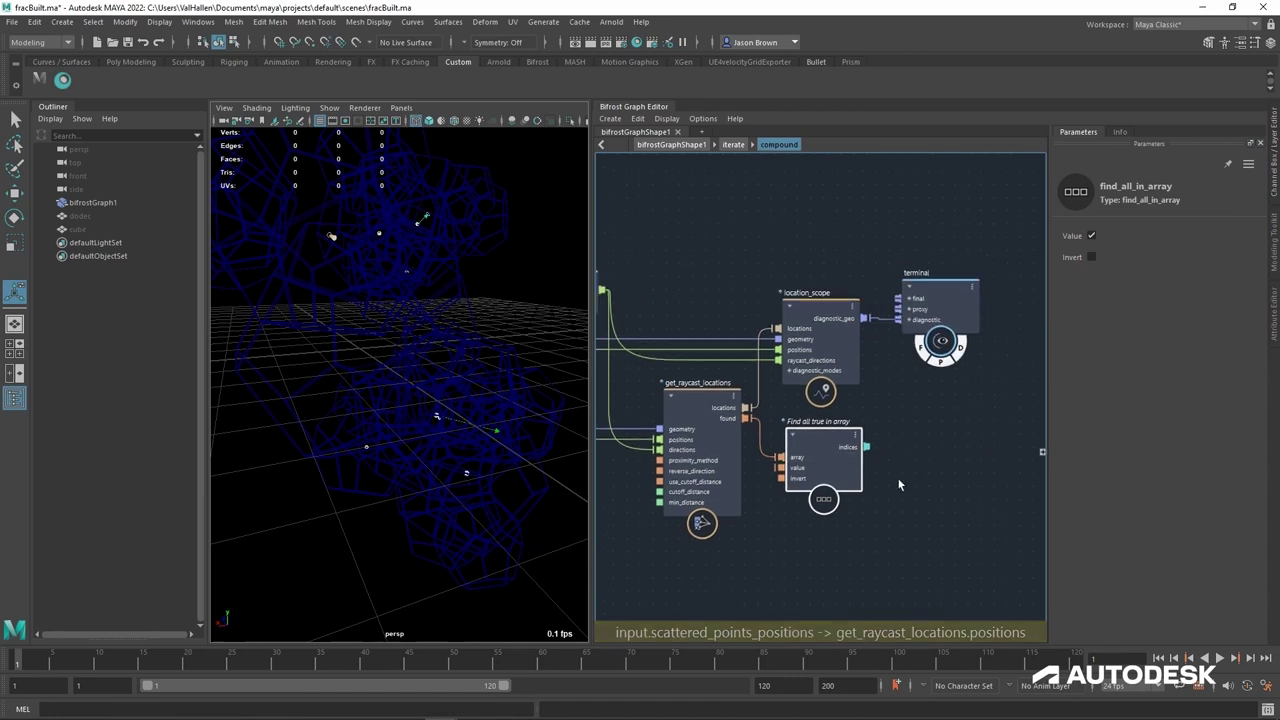
alt+middle_drag(815, 455, 948, 441)
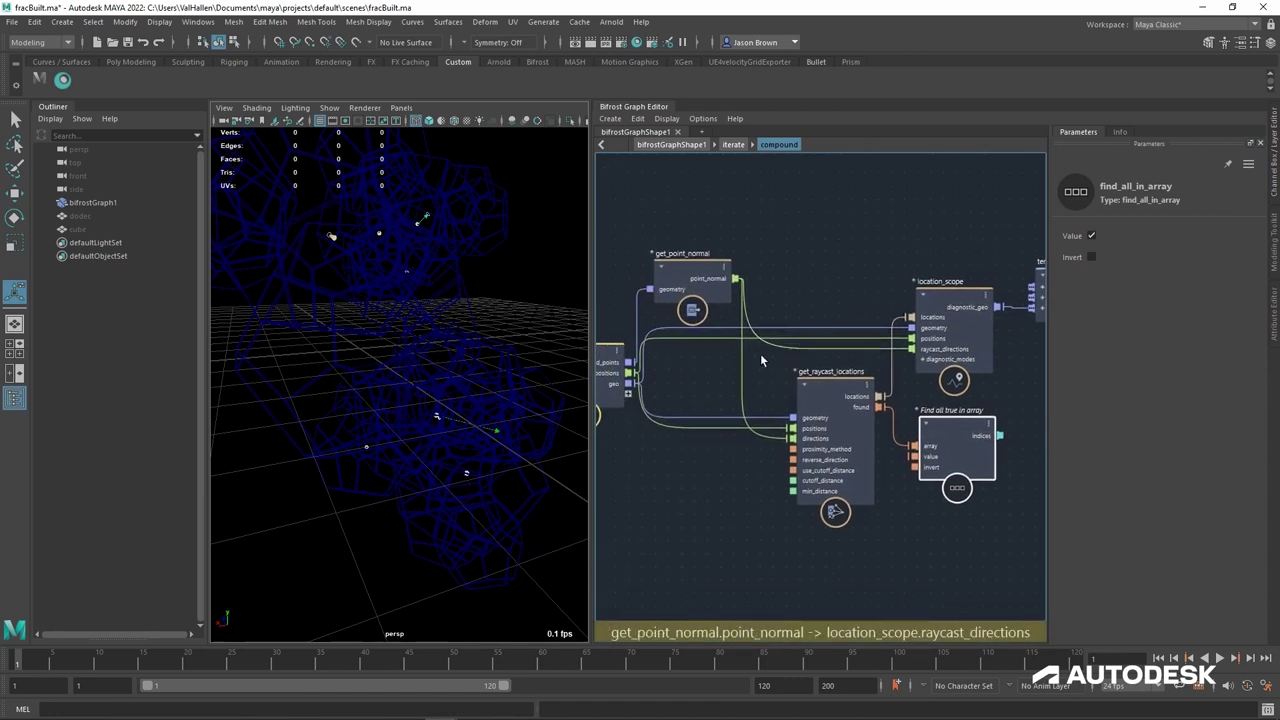
drag(629, 363, 994, 386)
middle_drag(1037, 381, 732, 382)
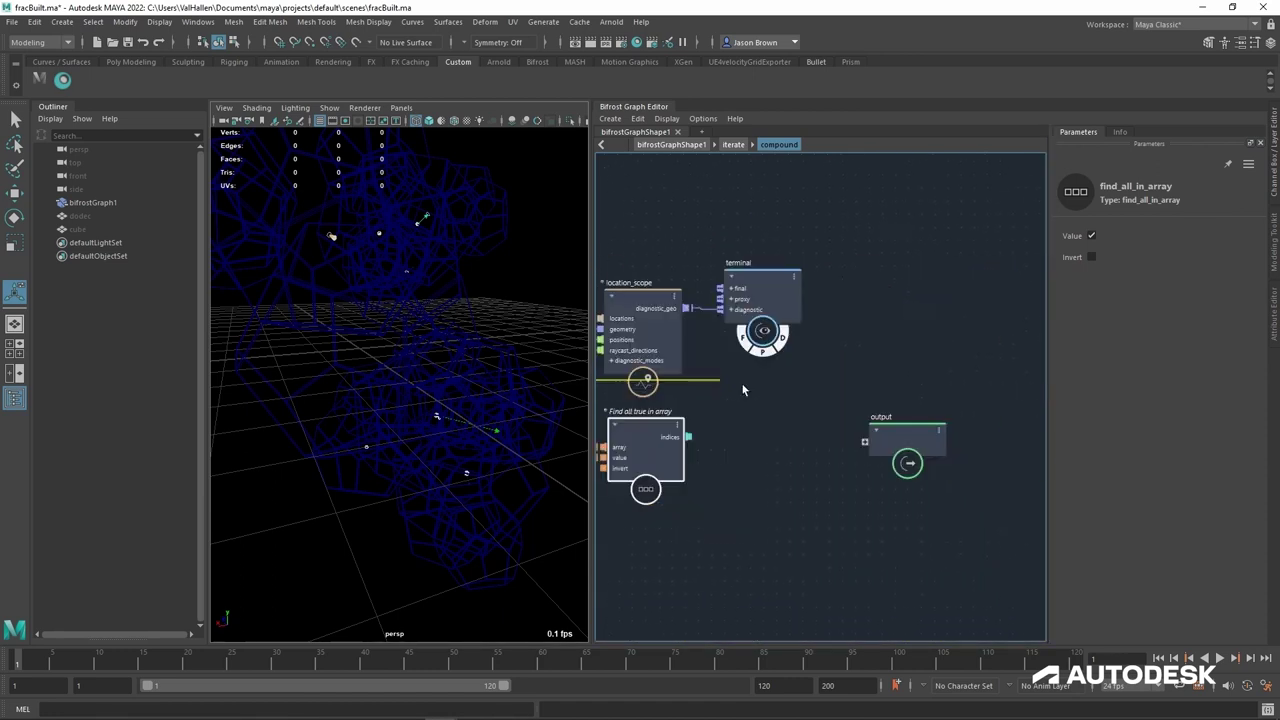
key(Tab)
text(delete)
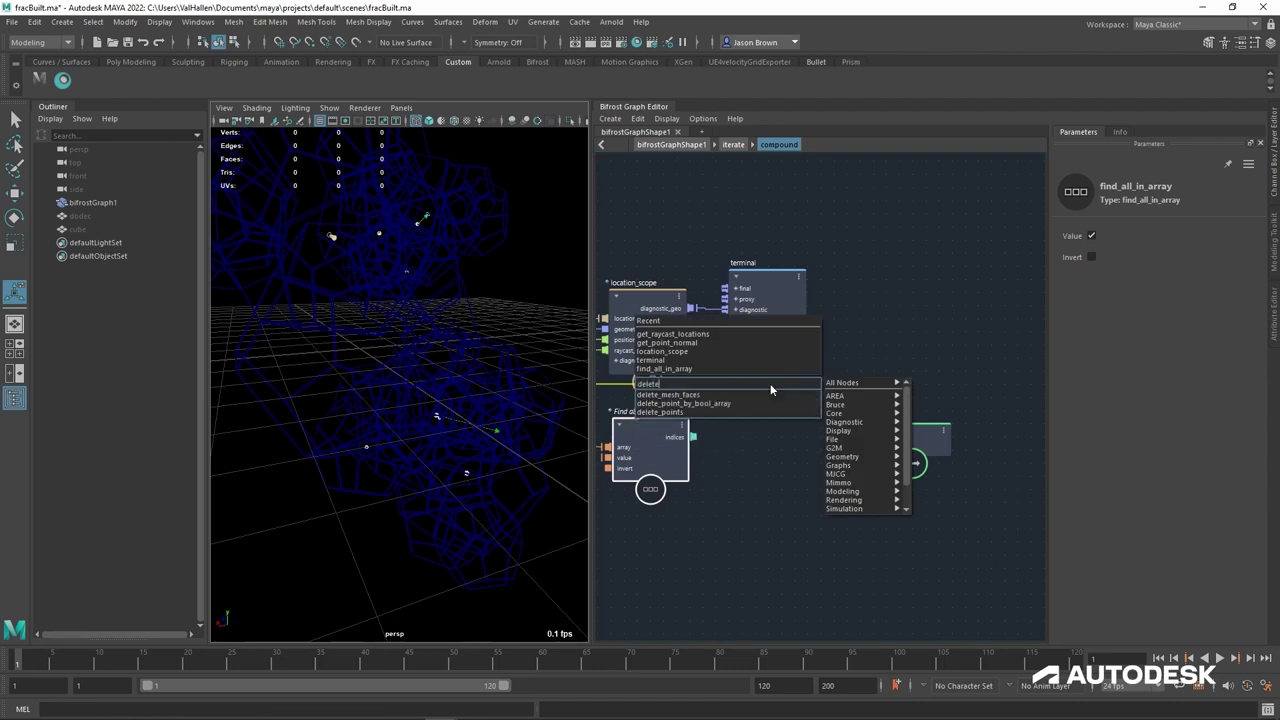
key(Return)
drag(788, 401, 789, 387)
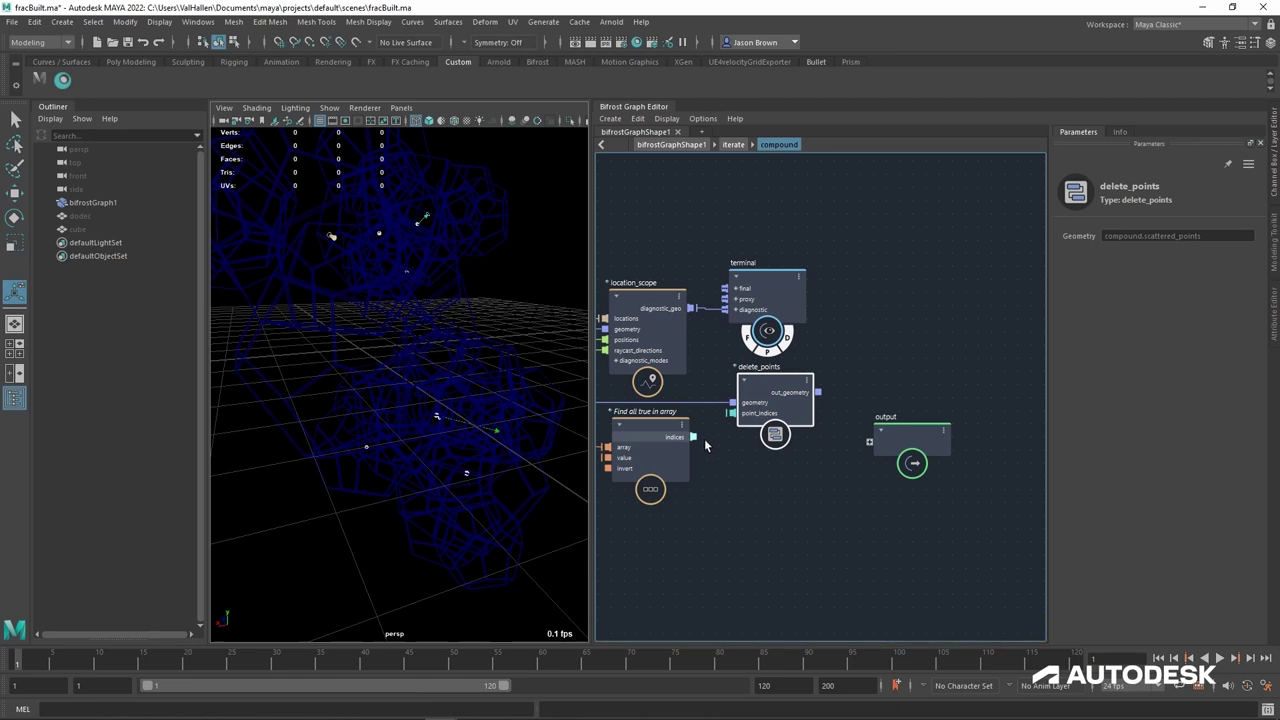
drag(694, 437, 736, 424)
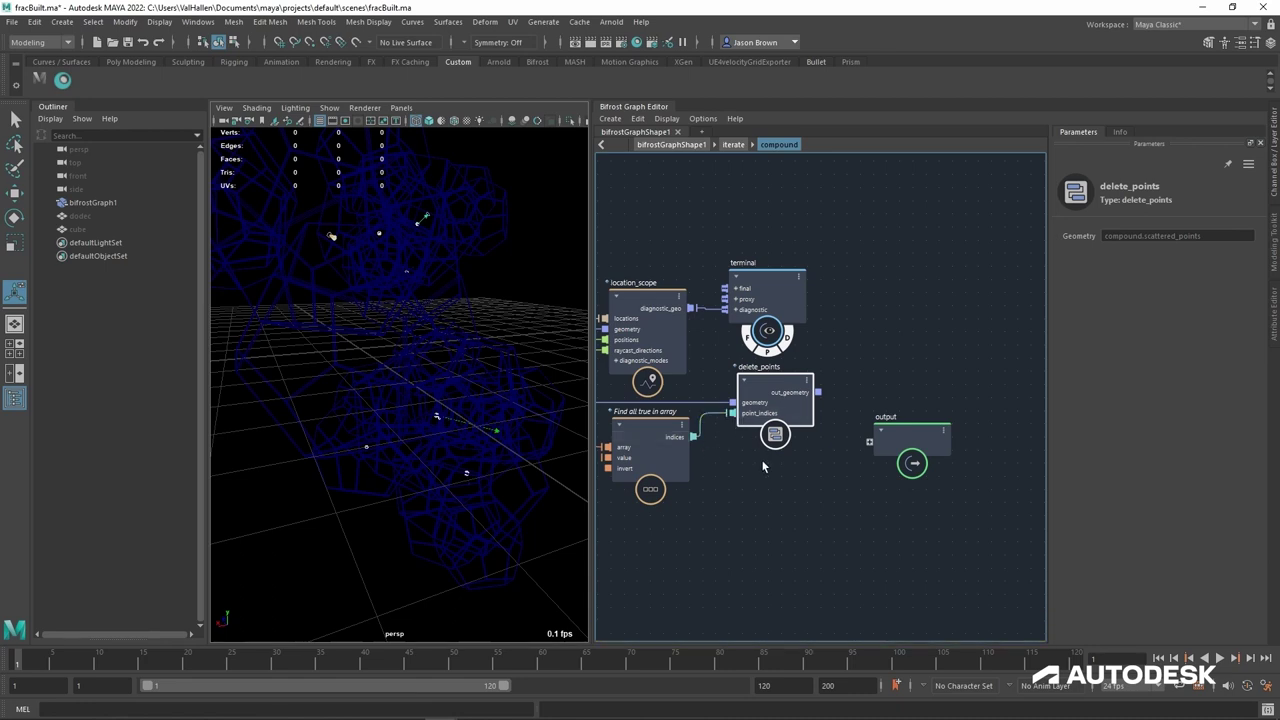
Step: Output delete_points' out_geometry as culled_points, and move location_scope and its terminal away with the terminal's flags turned off
alt+middle_drag(723, 466, 742, 495)
drag(860, 452, 812, 415)
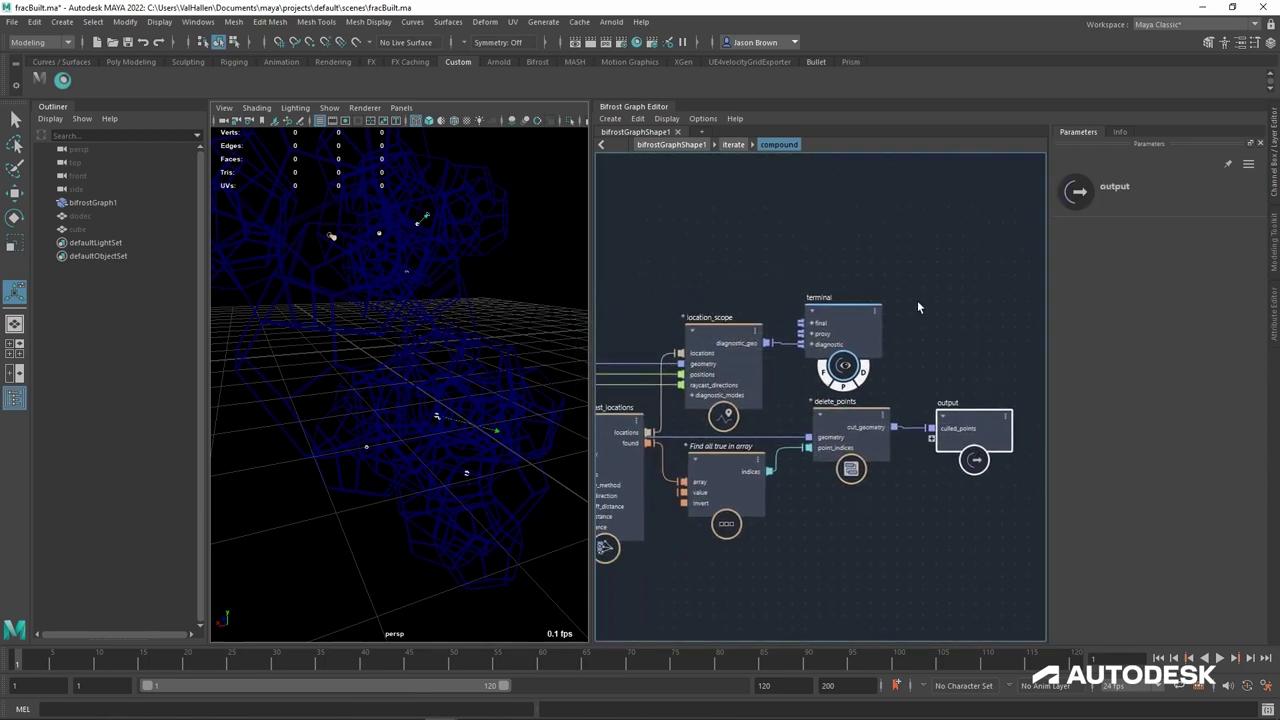
drag(730, 326, 732, 292)
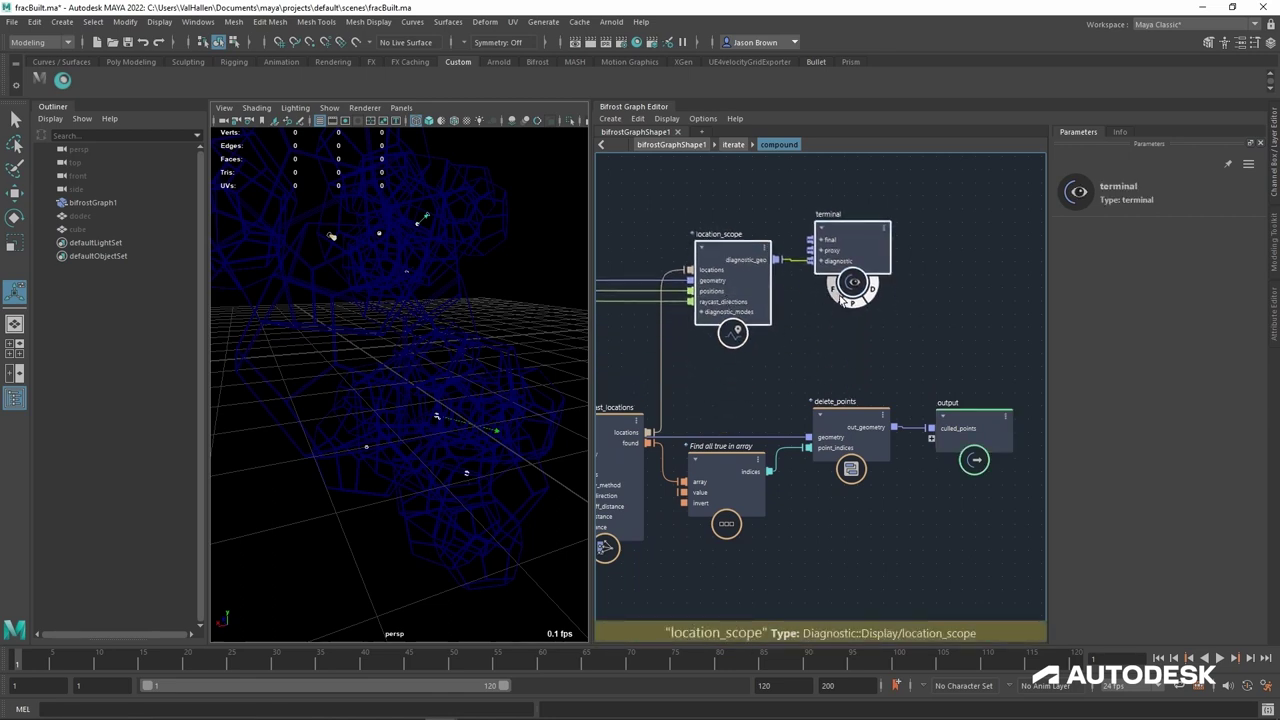
click(858, 311)
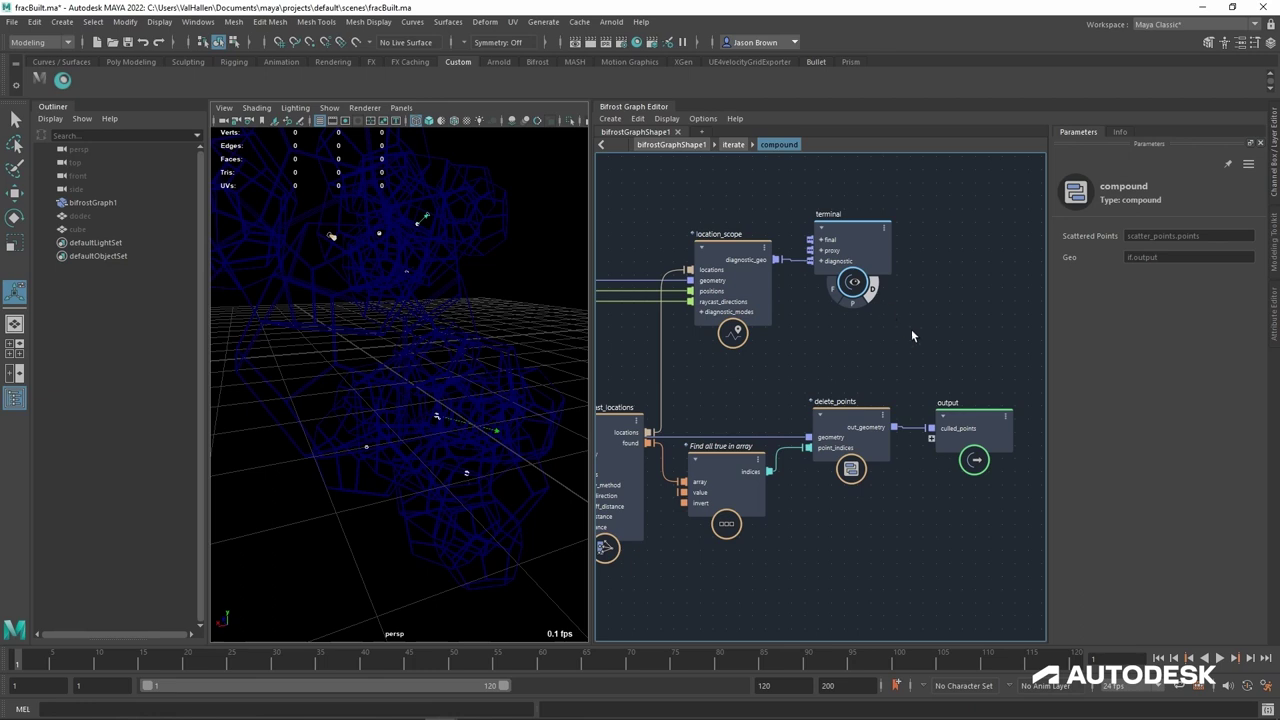
Step: In the iterate graph, feed the compound's culled_points into randomize_point_scale's points, and inspect the geometry in shaded display
key(u)
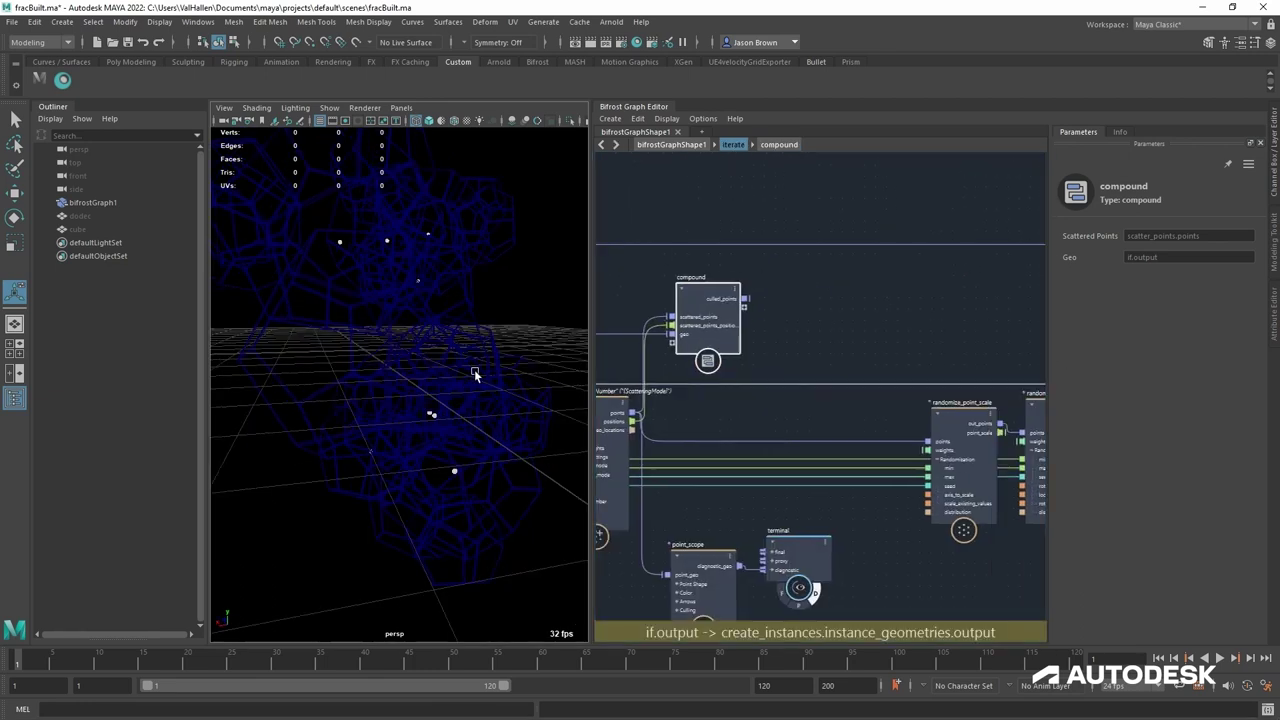
key(5)
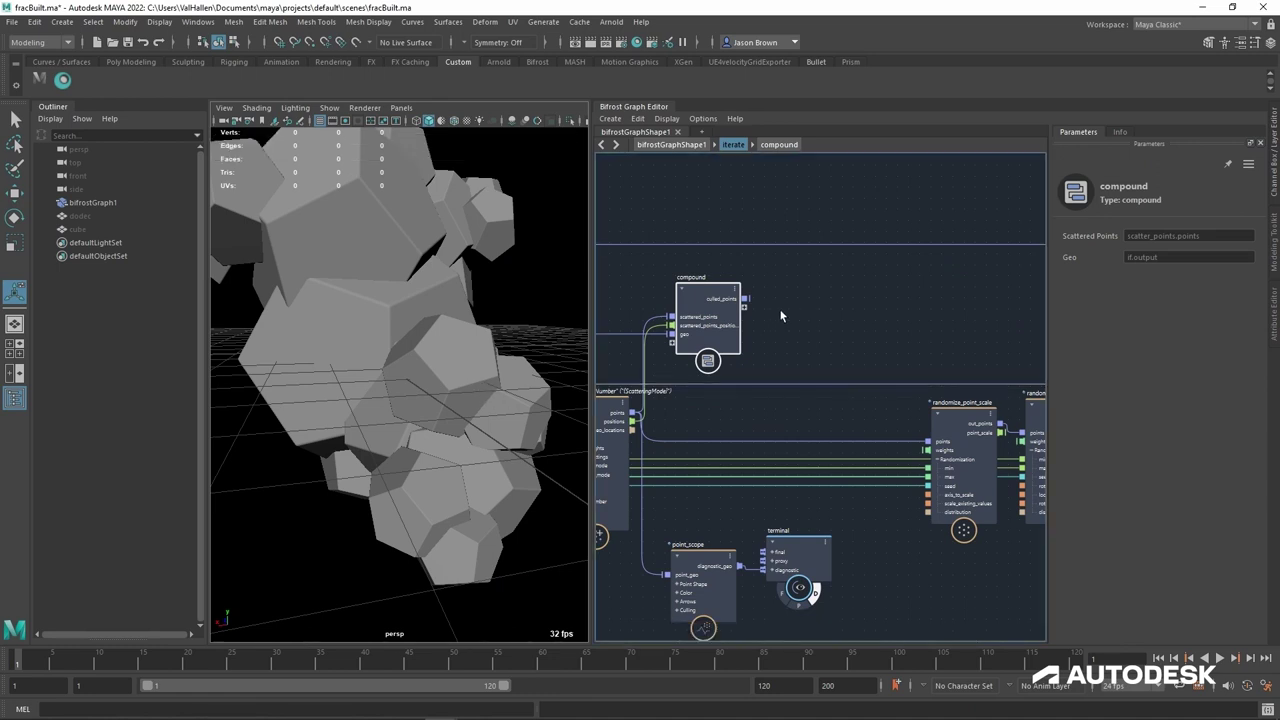
drag(748, 299, 930, 449)
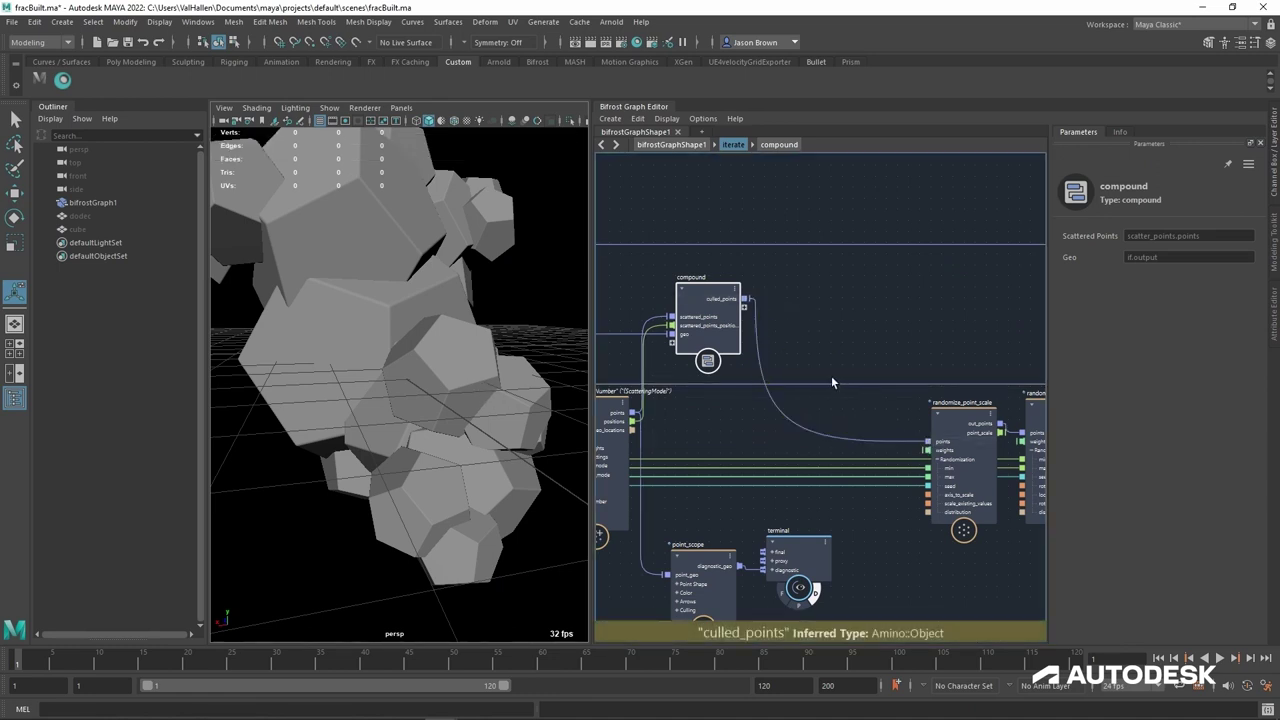
alt+drag(329, 352, 572, 348)
alt+drag(388, 347, 498, 351)
alt+right_drag(498, 351, 395, 341)
alt+drag(395, 341, 403, 366)
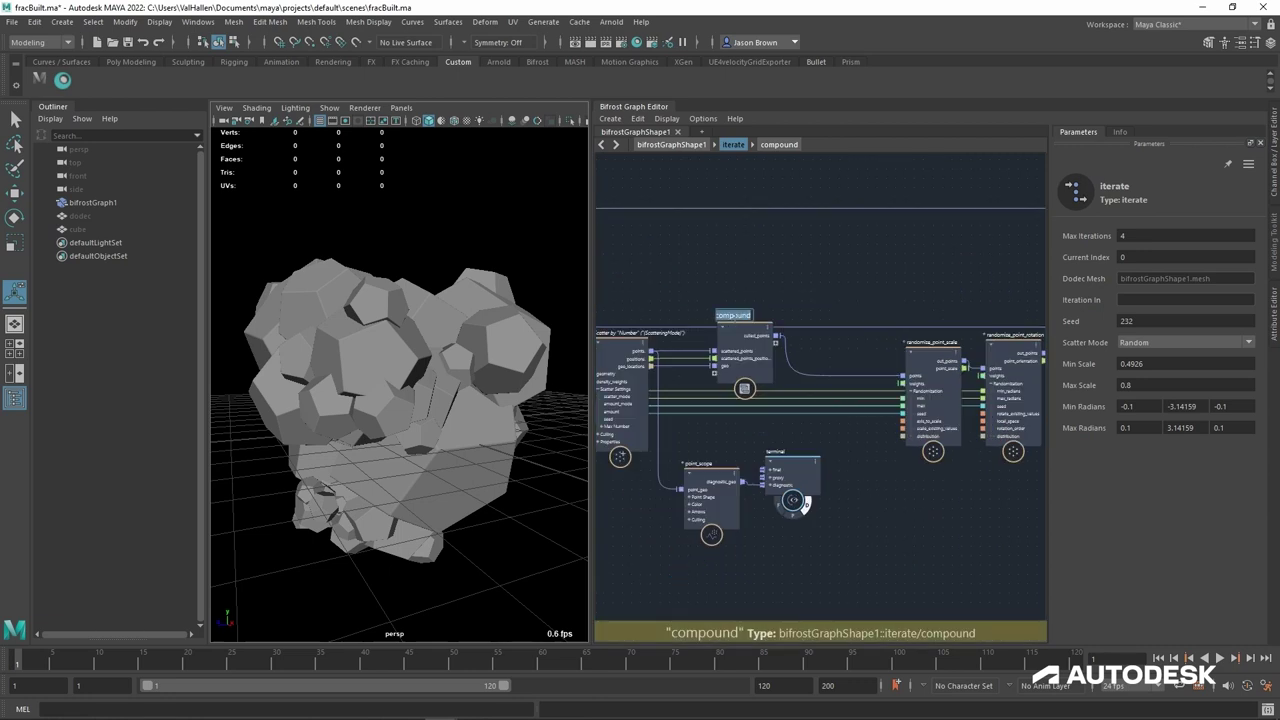
Step: Rename the compound to cull_inside and delete the point_scope node with its terminal
text(ll_inside)
key(Return)
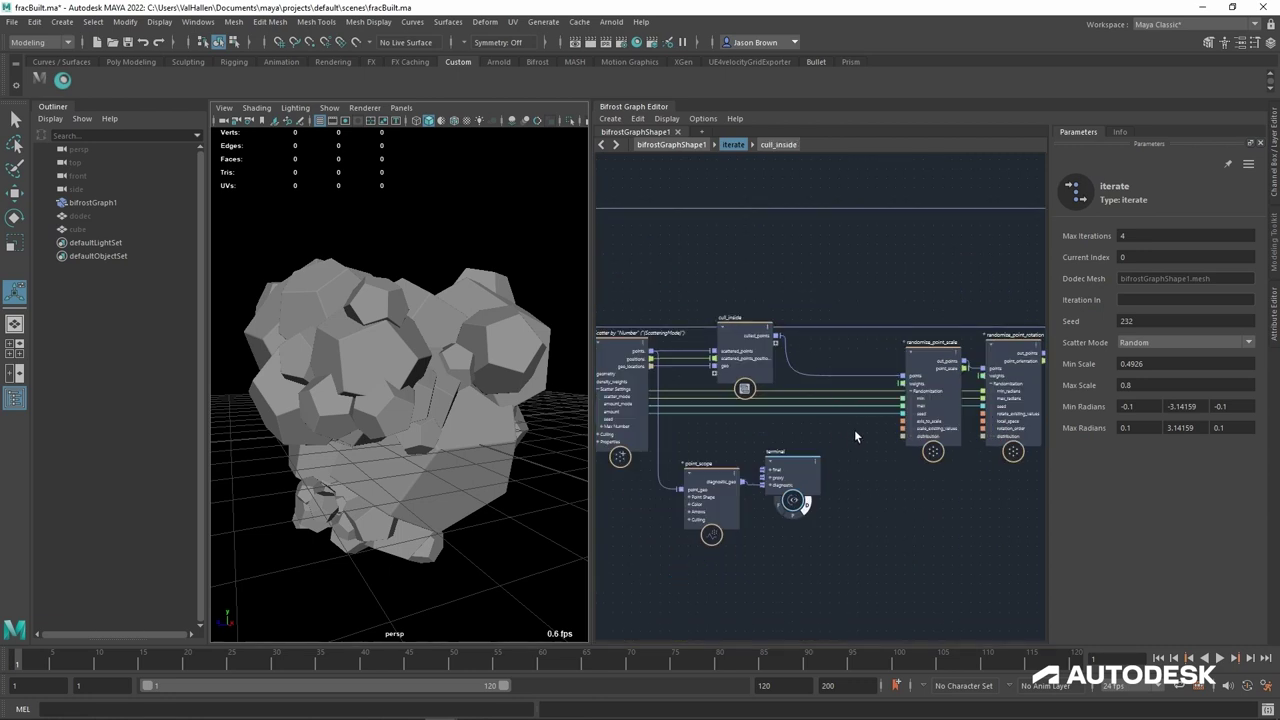
drag(692, 567, 825, 467)
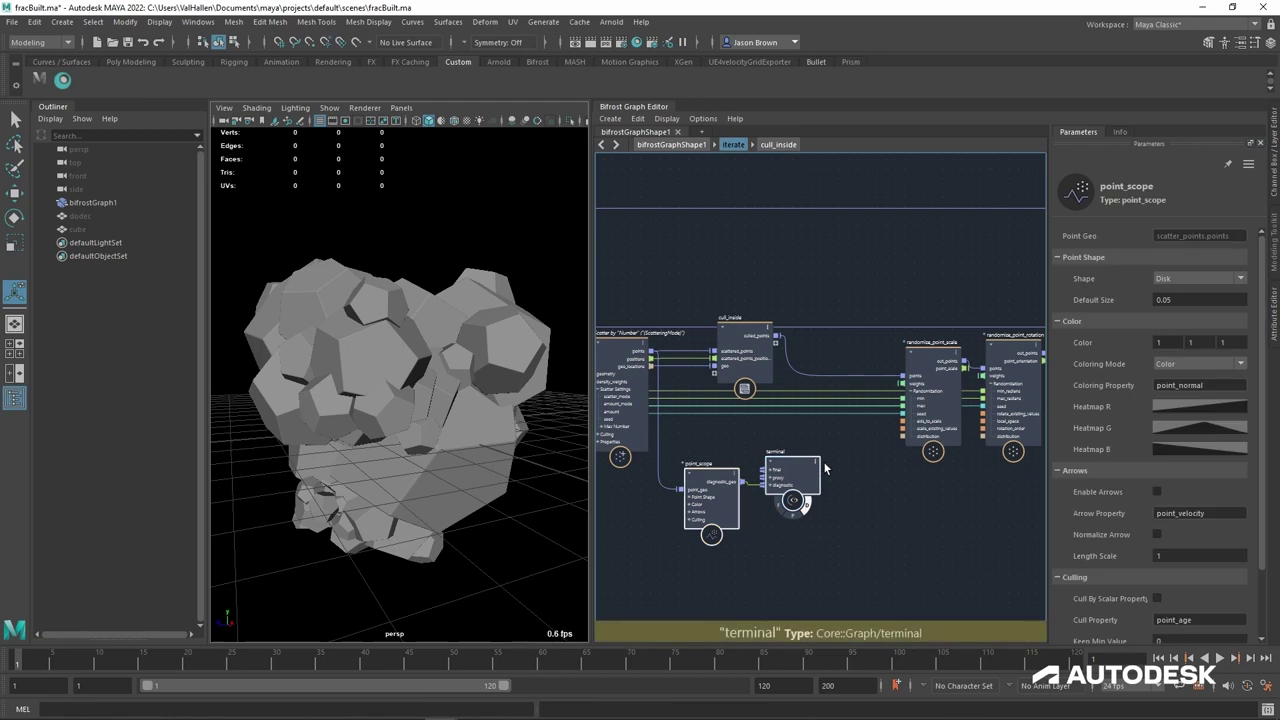
key(Delete)
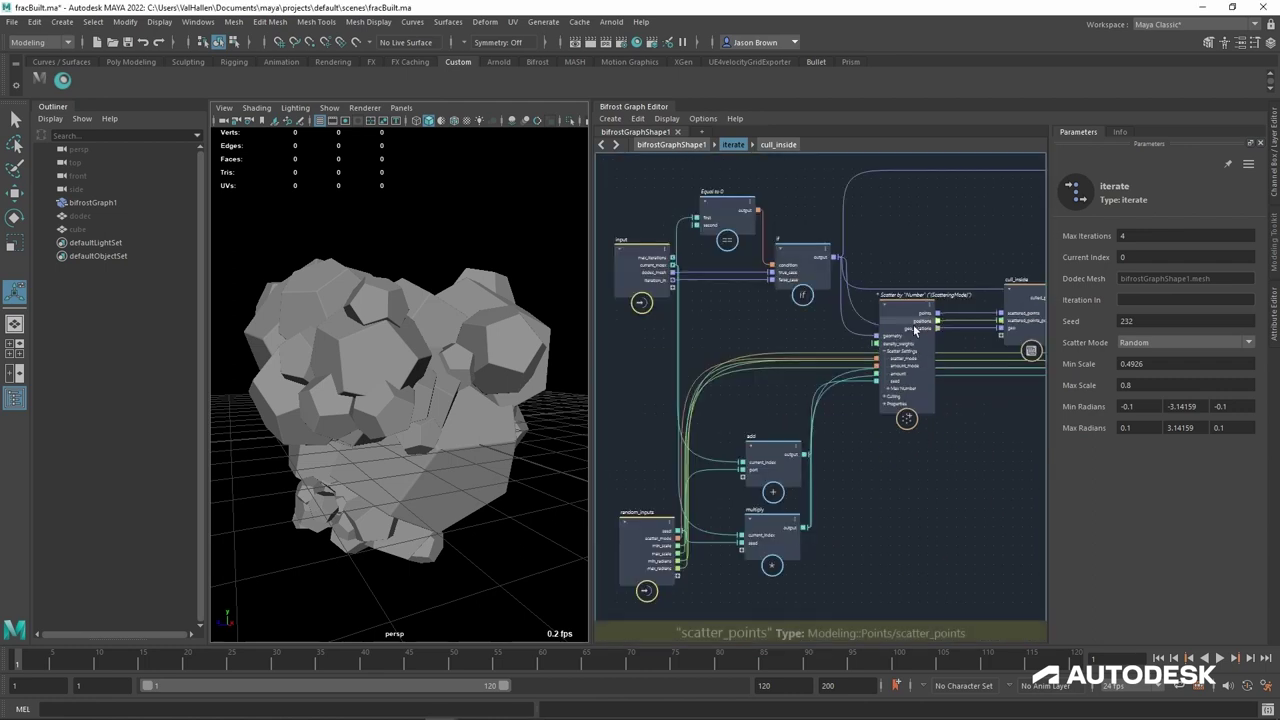
Step: Add a random_value node below the multiply node and connect the input's current_index to its seed
drag(913, 324, 915, 375)
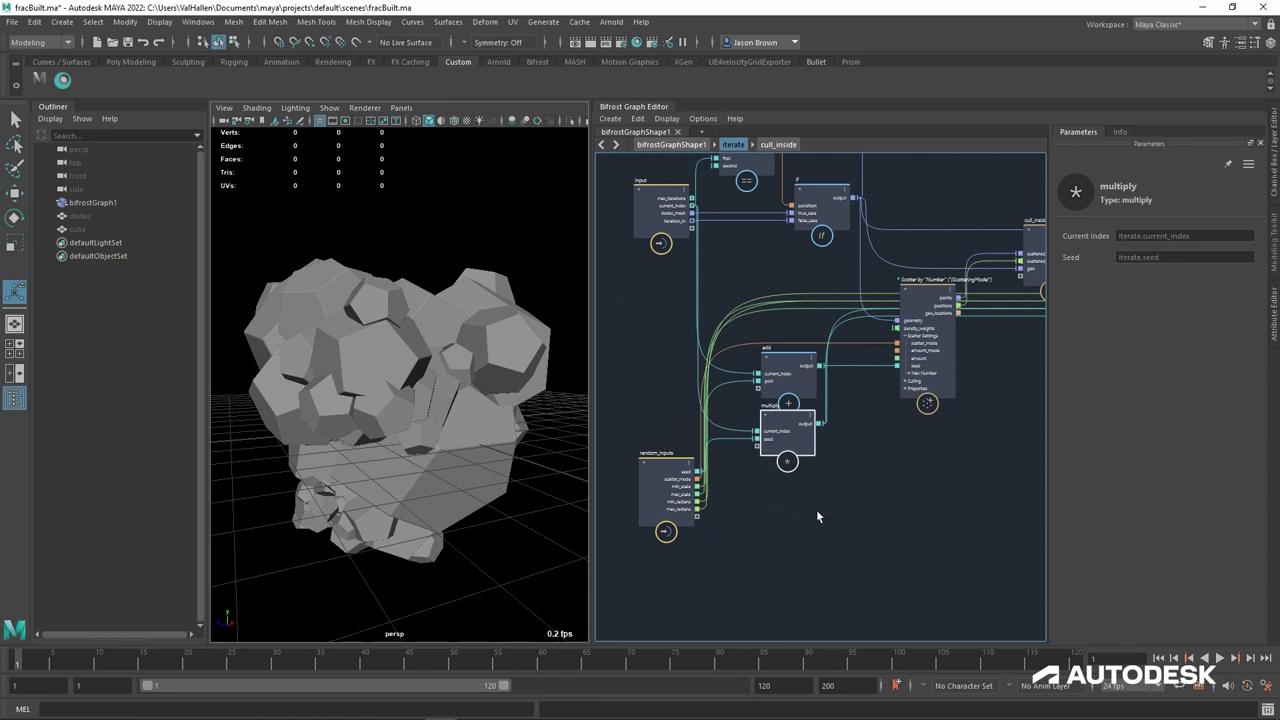
key(Tab)
text(random)
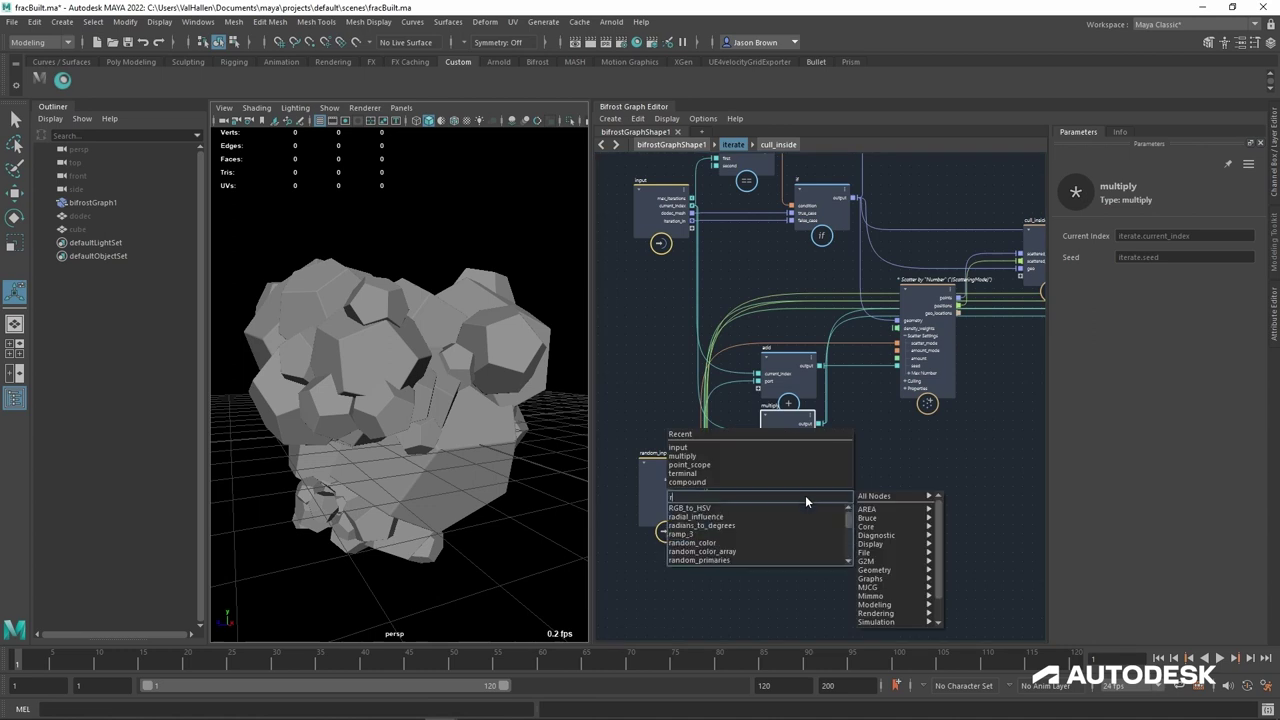
key(Return)
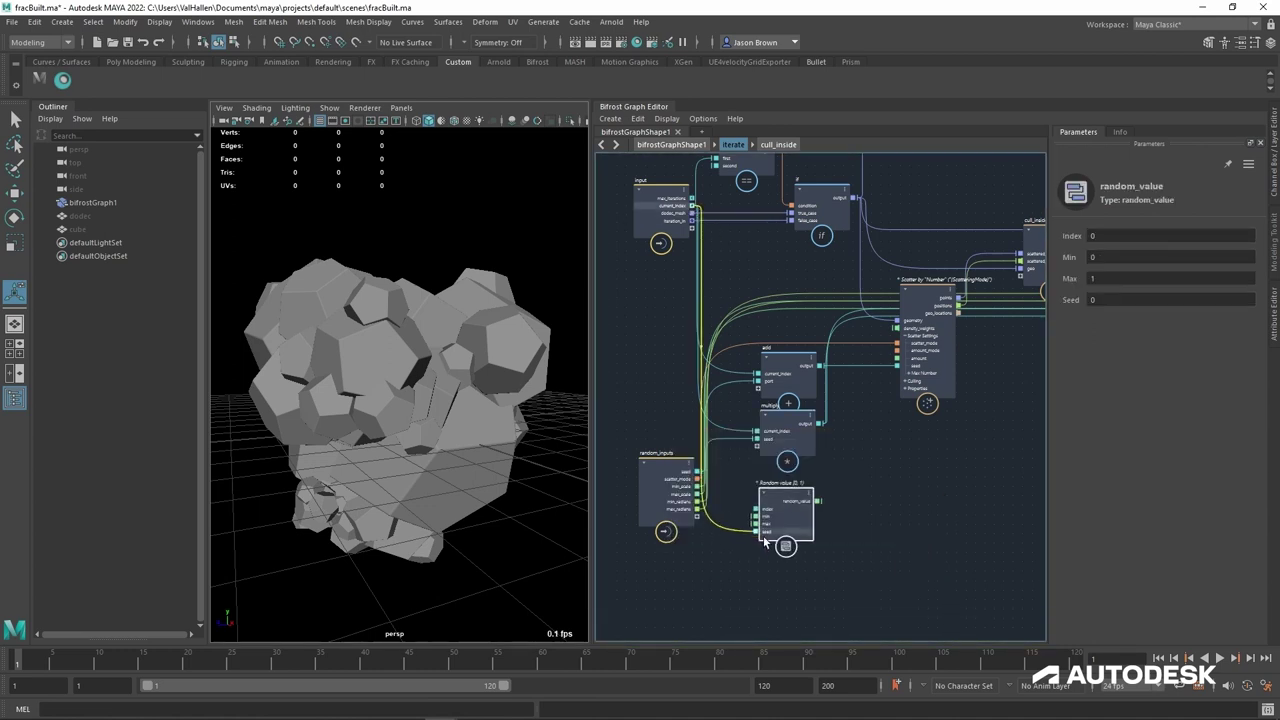
drag(745, 548, 752, 540)
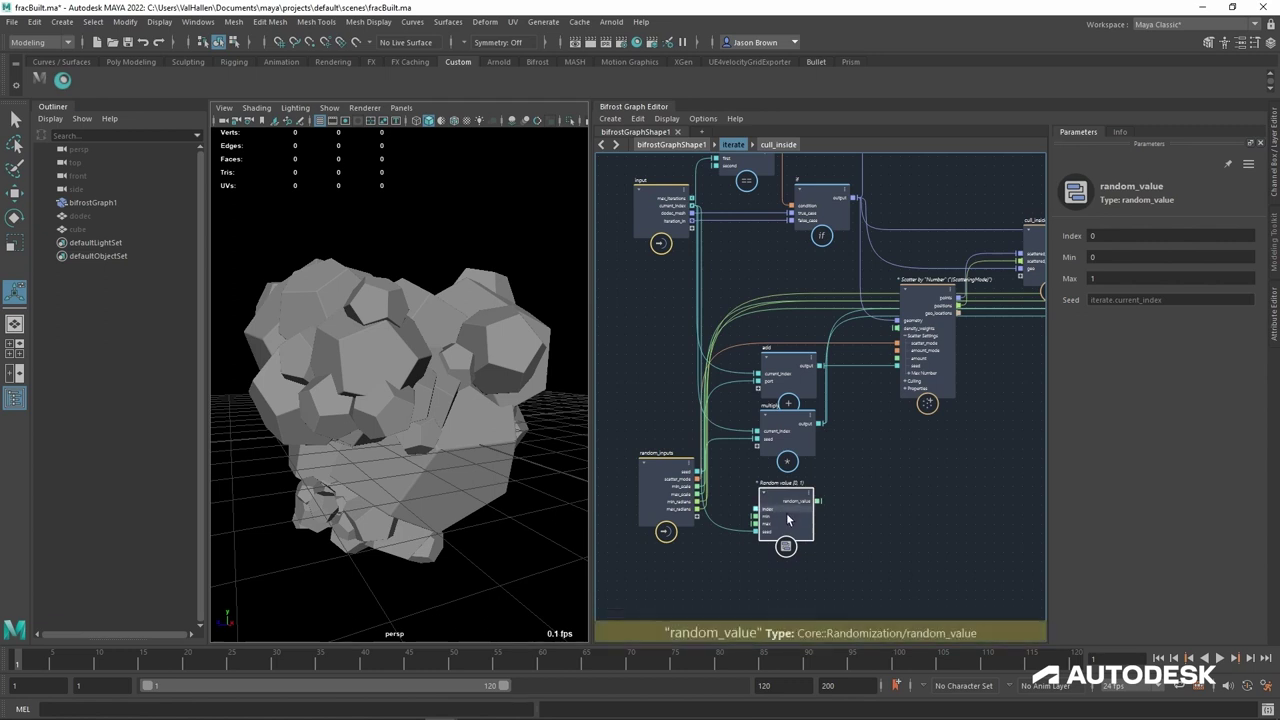
Step: Expose random_value's min and max on random_inputs as ports named min_points_per_iteration and max_points_per_iteration
alt+middle_drag(838, 503, 843, 464)
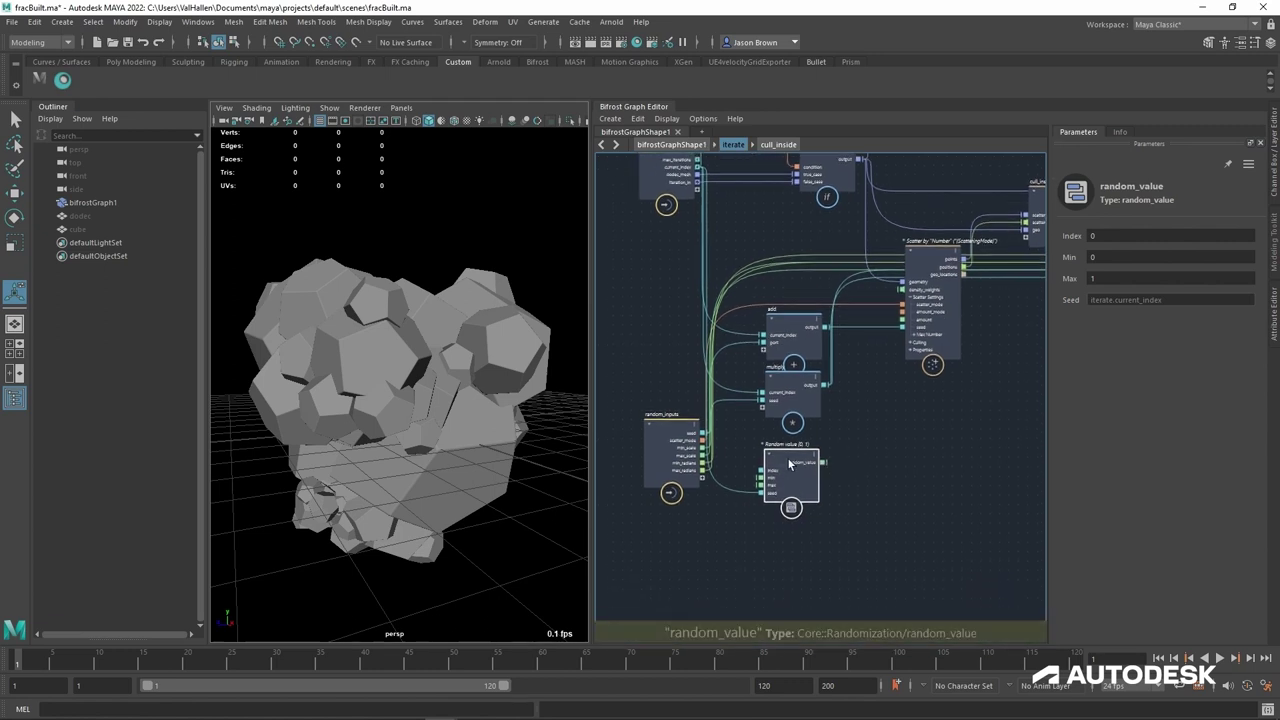
drag(789, 463, 880, 459)
scroll(878, 462, up, 4)
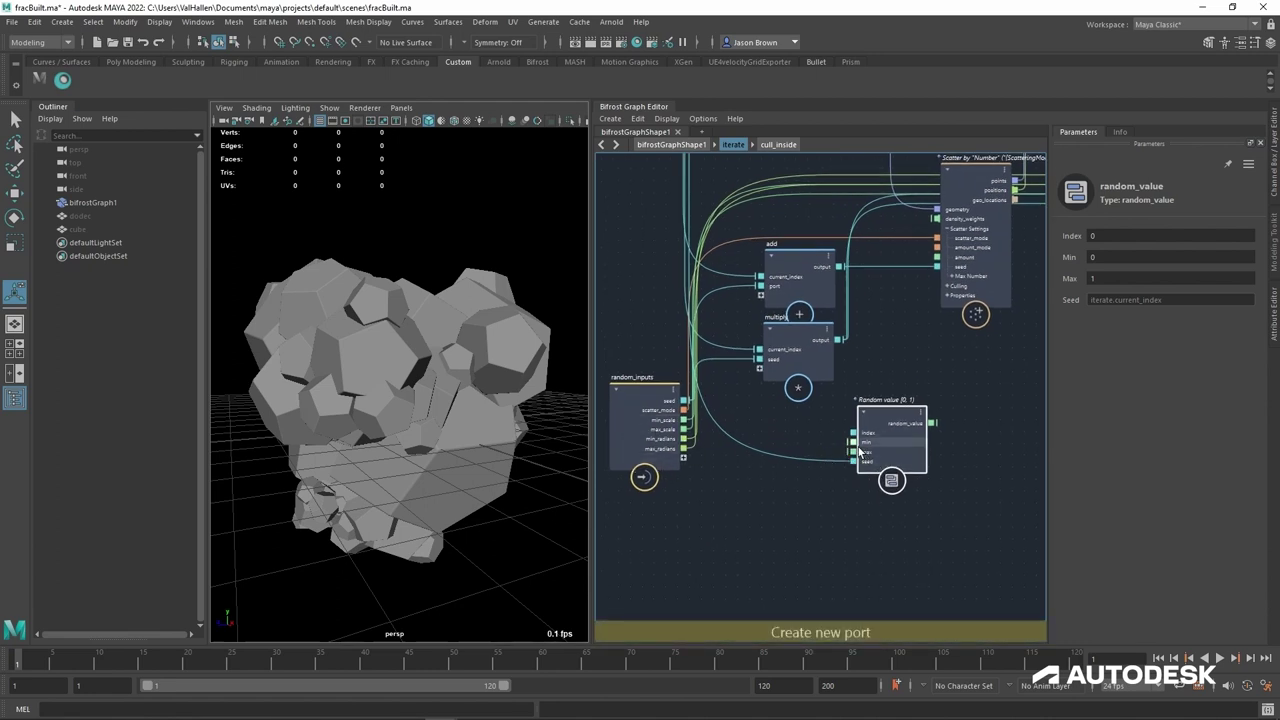
drag(856, 445, 690, 474)
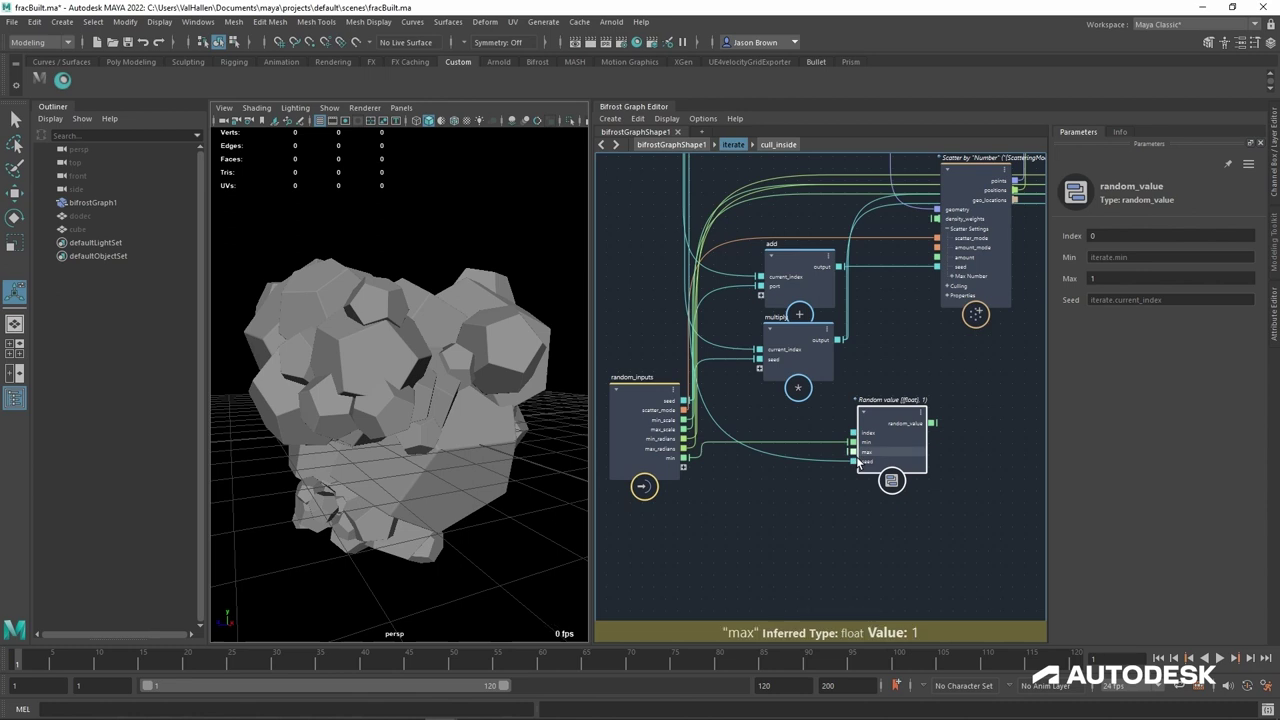
drag(855, 452, 690, 476)
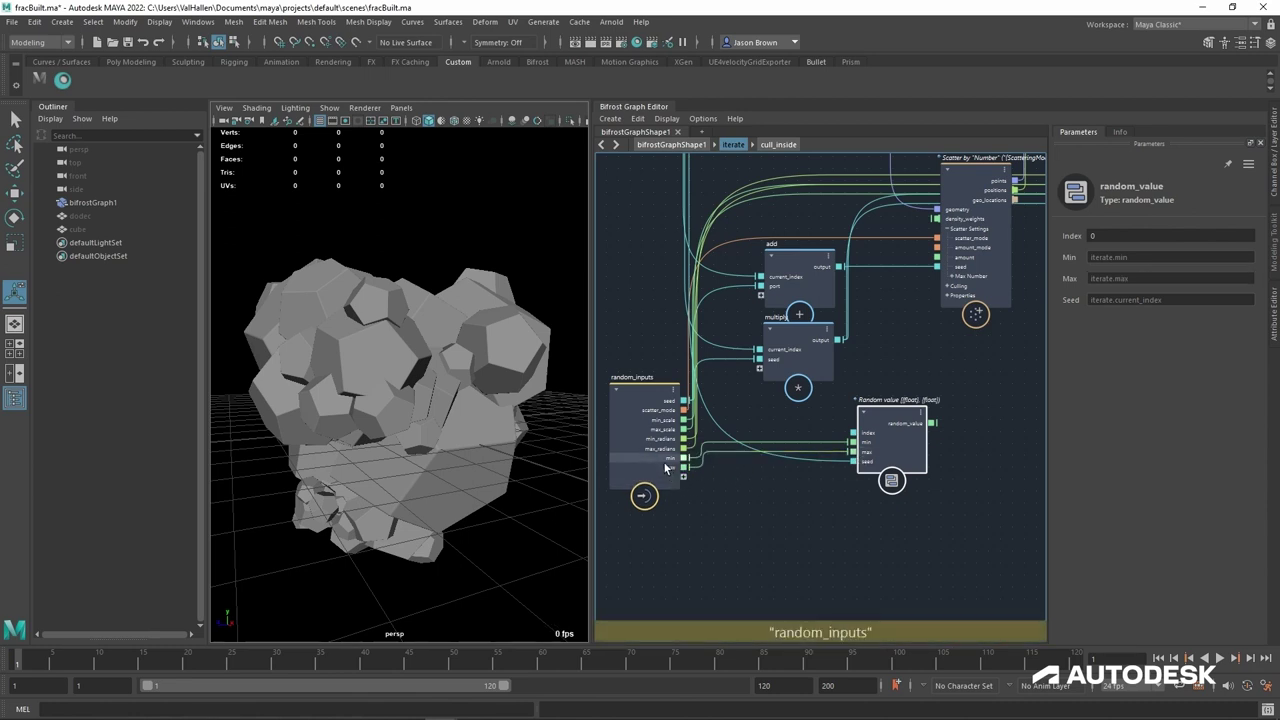
right_click(659, 458)
click(690, 465)
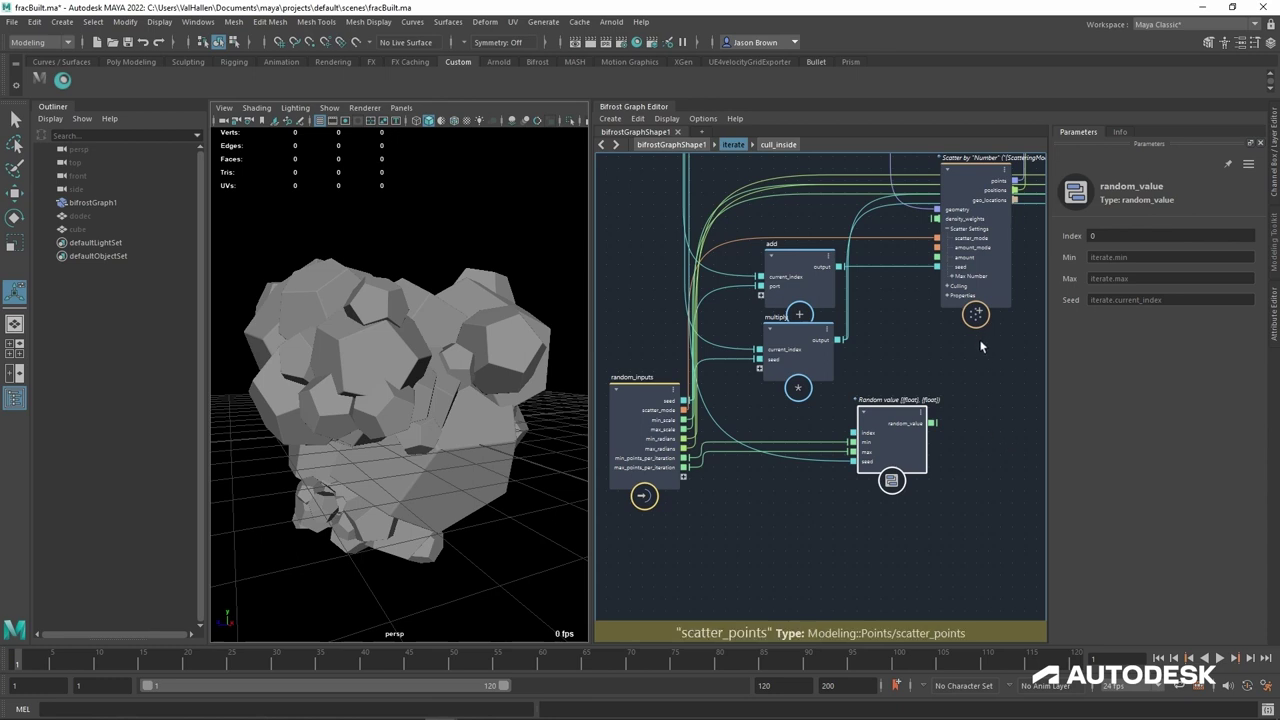
Step: Move random_value beneath the multiply node and feed its output into a new round_to_nearest node
middle_drag(979, 342, 983, 358)
drag(905, 451, 806, 451)
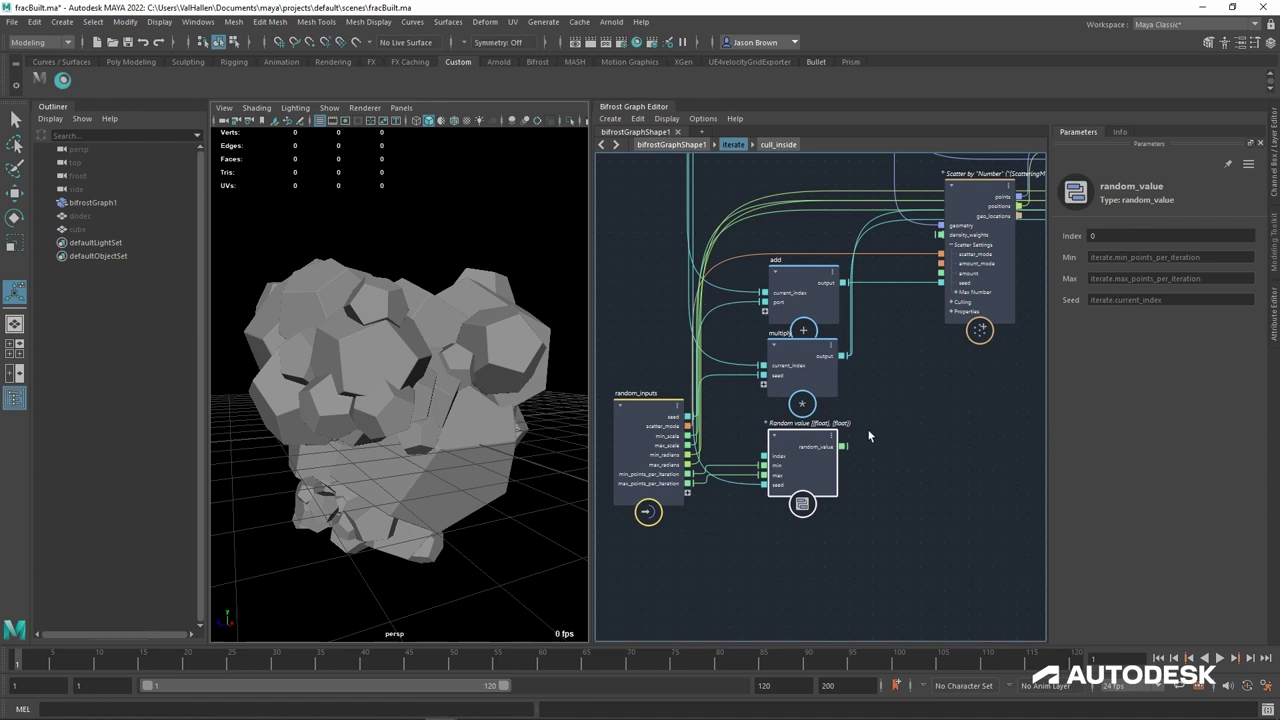
drag(852, 452, 898, 410)
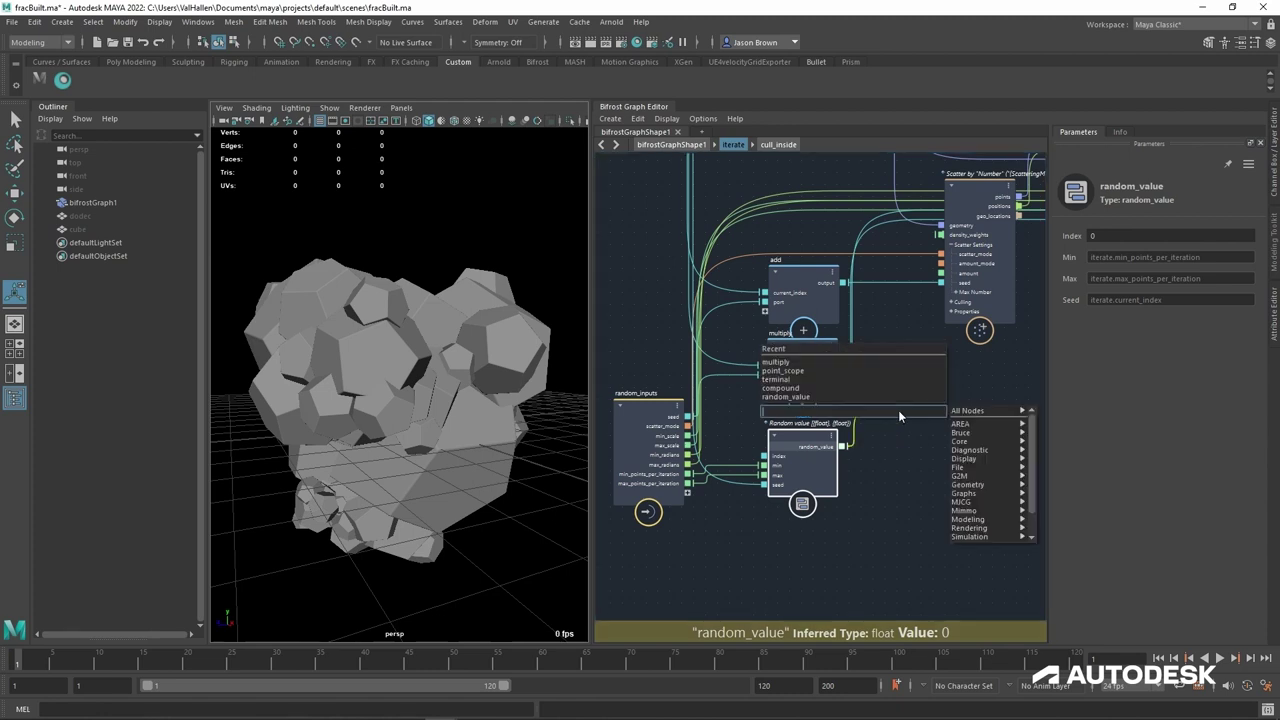
text(round)
click(898, 440)
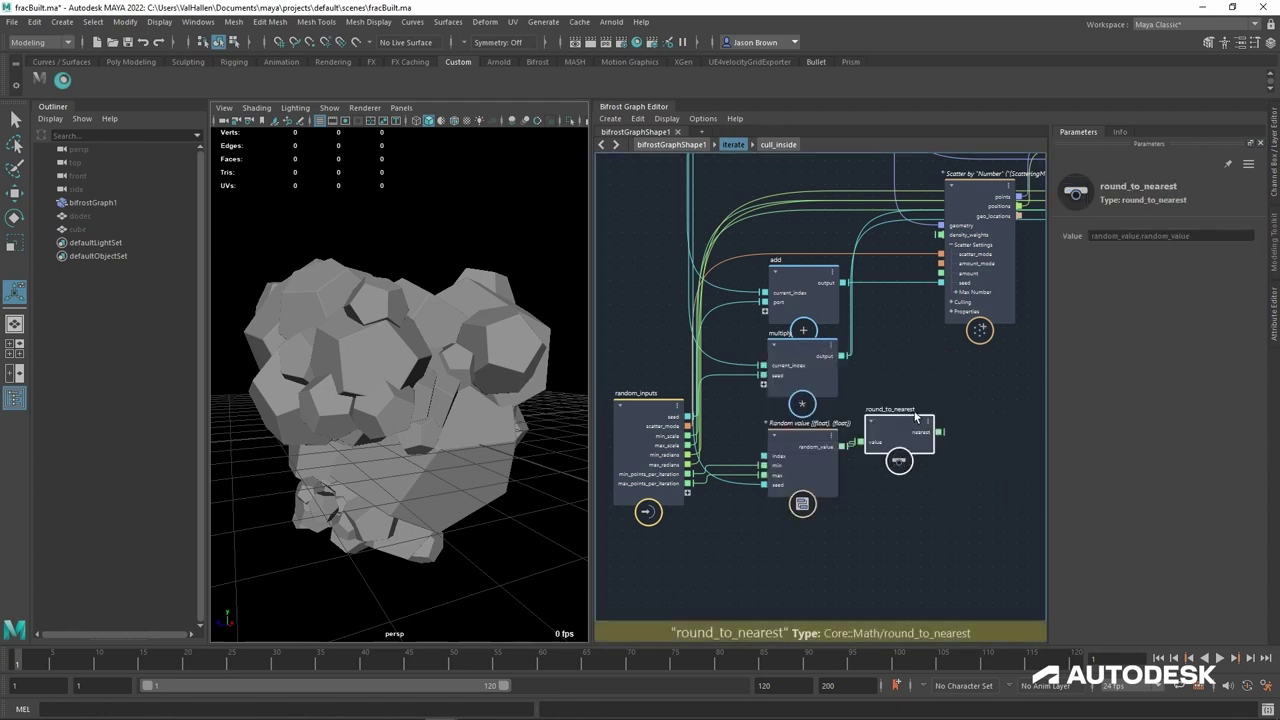
Step: Connect round_to_nearest's nearest output to the amount port of scatter_points and tidy the spacing of the two nodes
alt+middle_drag(926, 421, 825, 428)
drag(815, 438, 820, 395)
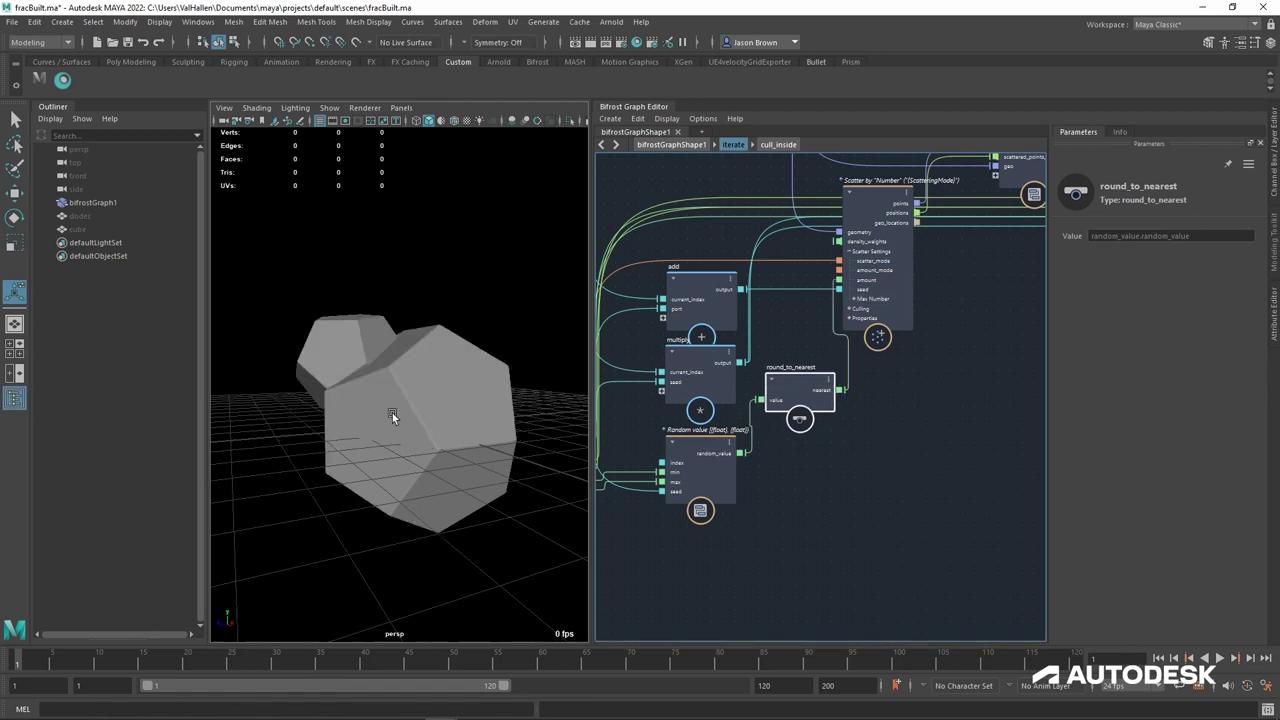
alt+drag(392, 416, 520, 392)
alt+right_drag(475, 393, 450, 394)
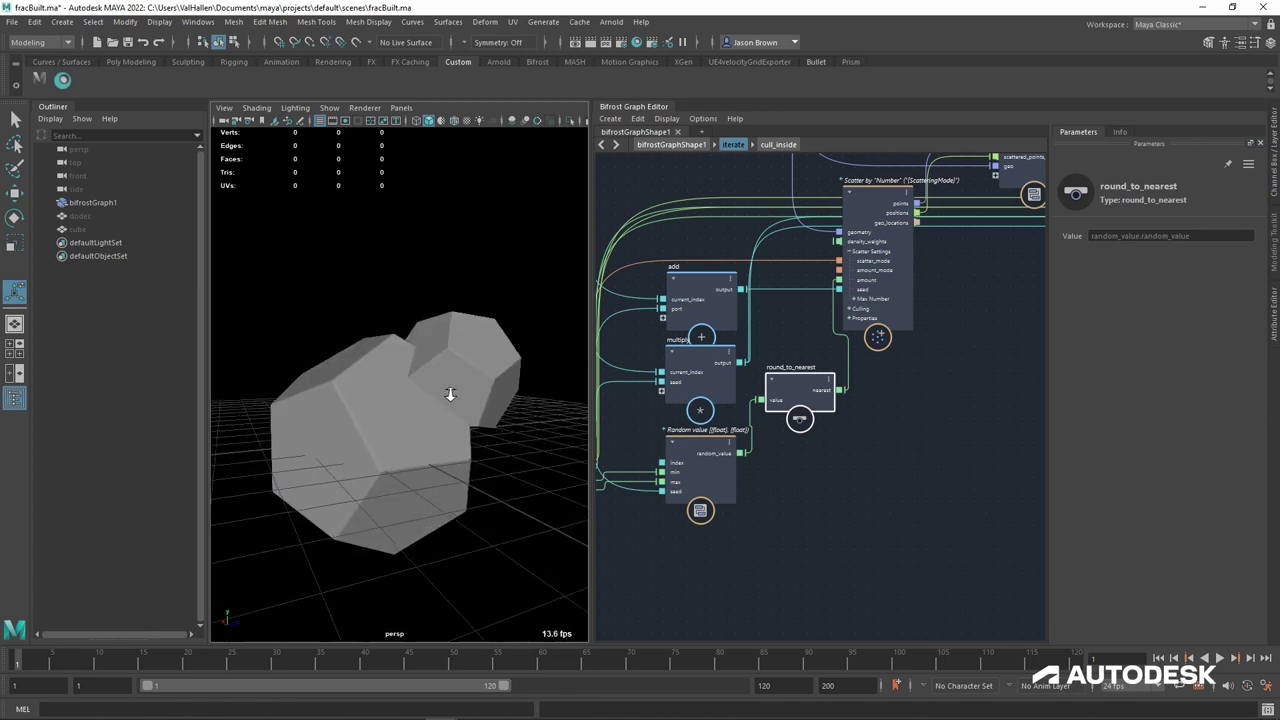
drag(871, 206, 892, 206)
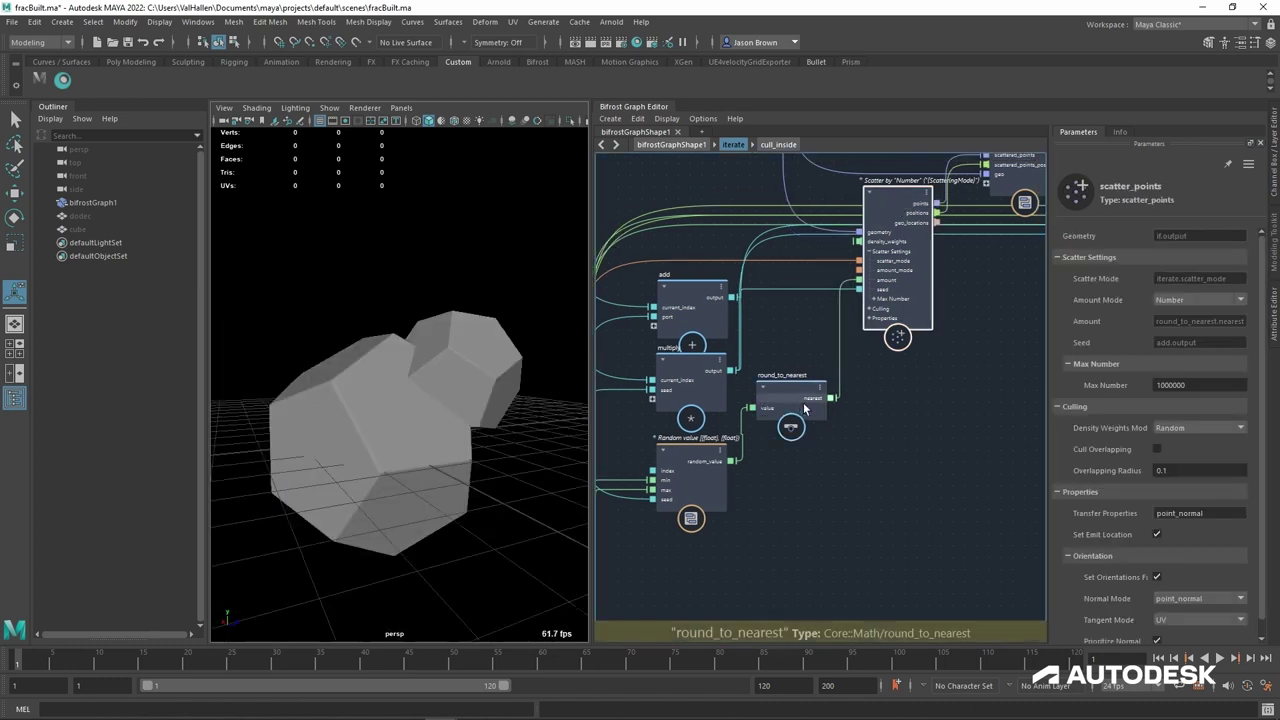
drag(804, 407, 811, 400)
Step: Set the iterate compound's minimum points per iteration to 3 and maximum to 6, and inspect the resulting geometry
click(840, 439)
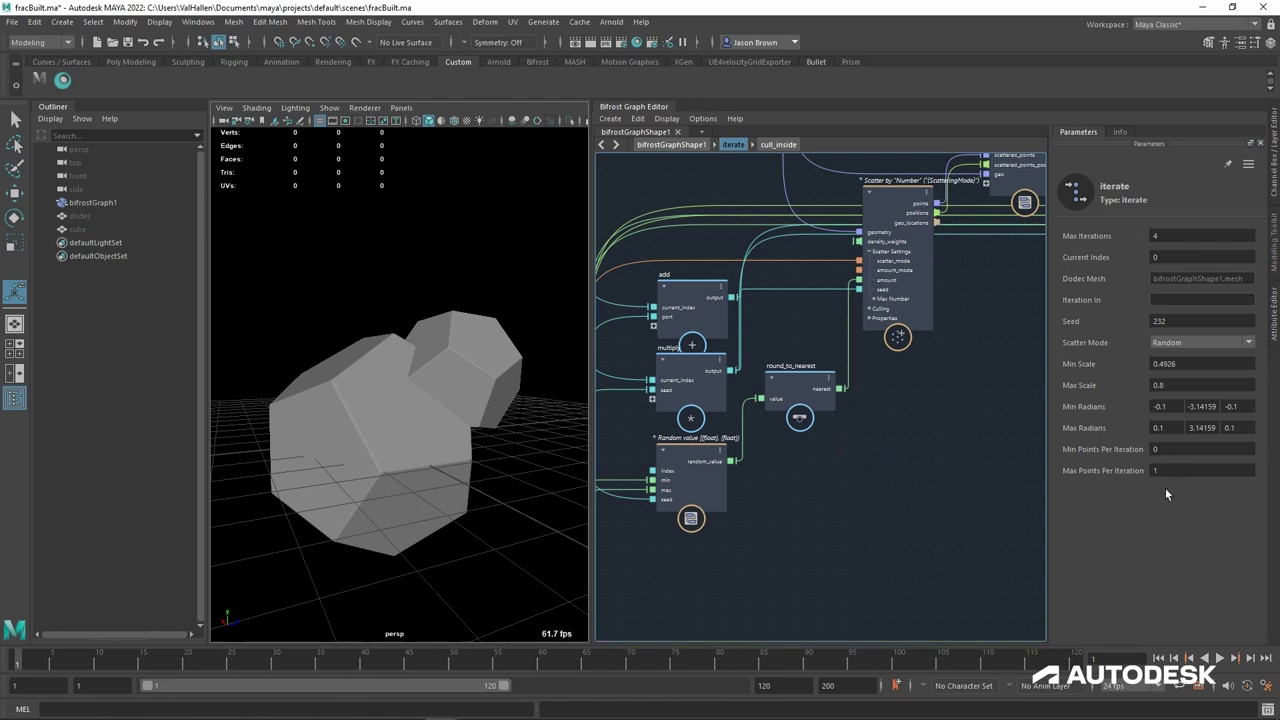
click(1173, 456)
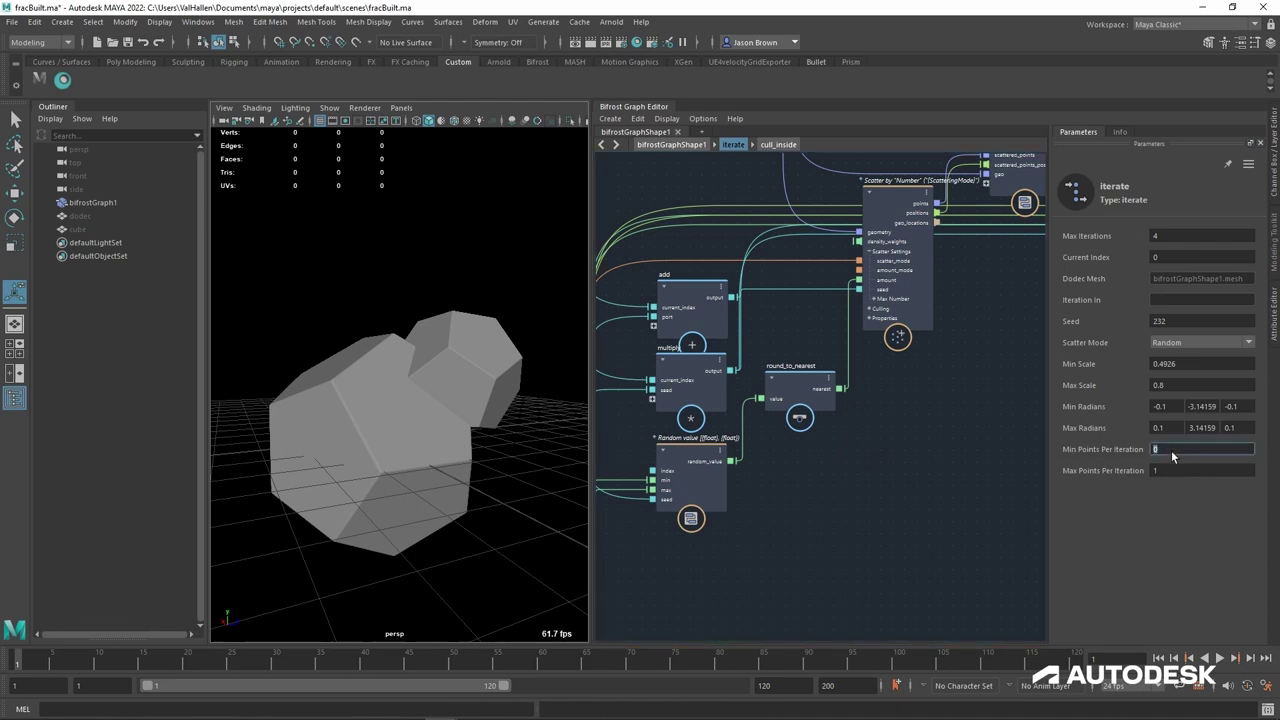
text(3)
key(Tab)
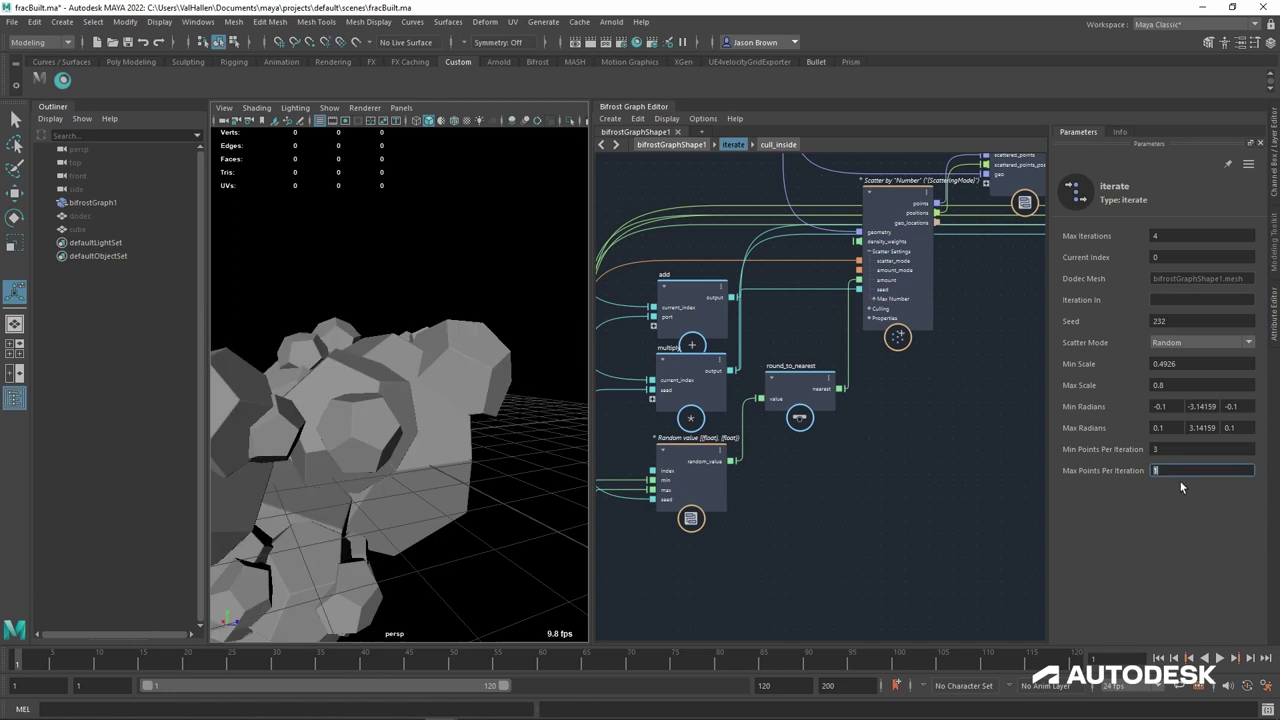
text(6)
key(Return)
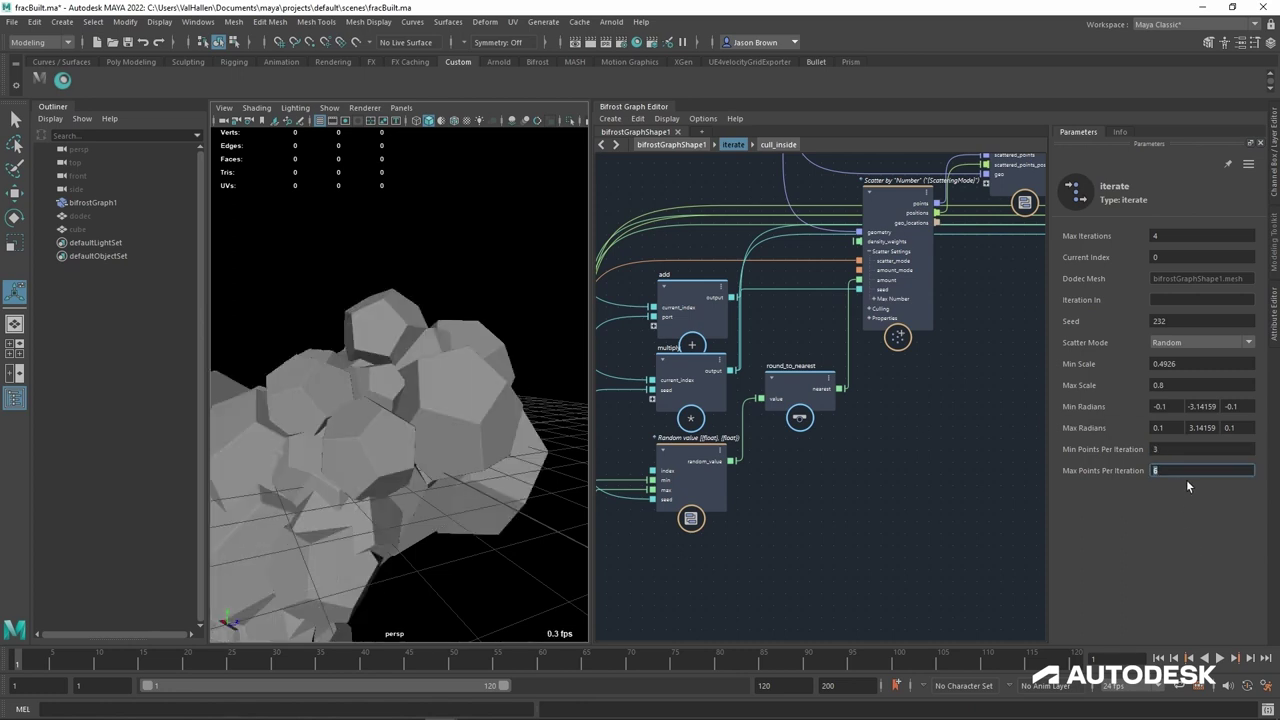
alt+drag(371, 381, 503, 380)
alt+right_drag(503, 380, 366, 367)
alt+drag(366, 367, 436, 364)
alt+right_drag(436, 364, 415, 426)
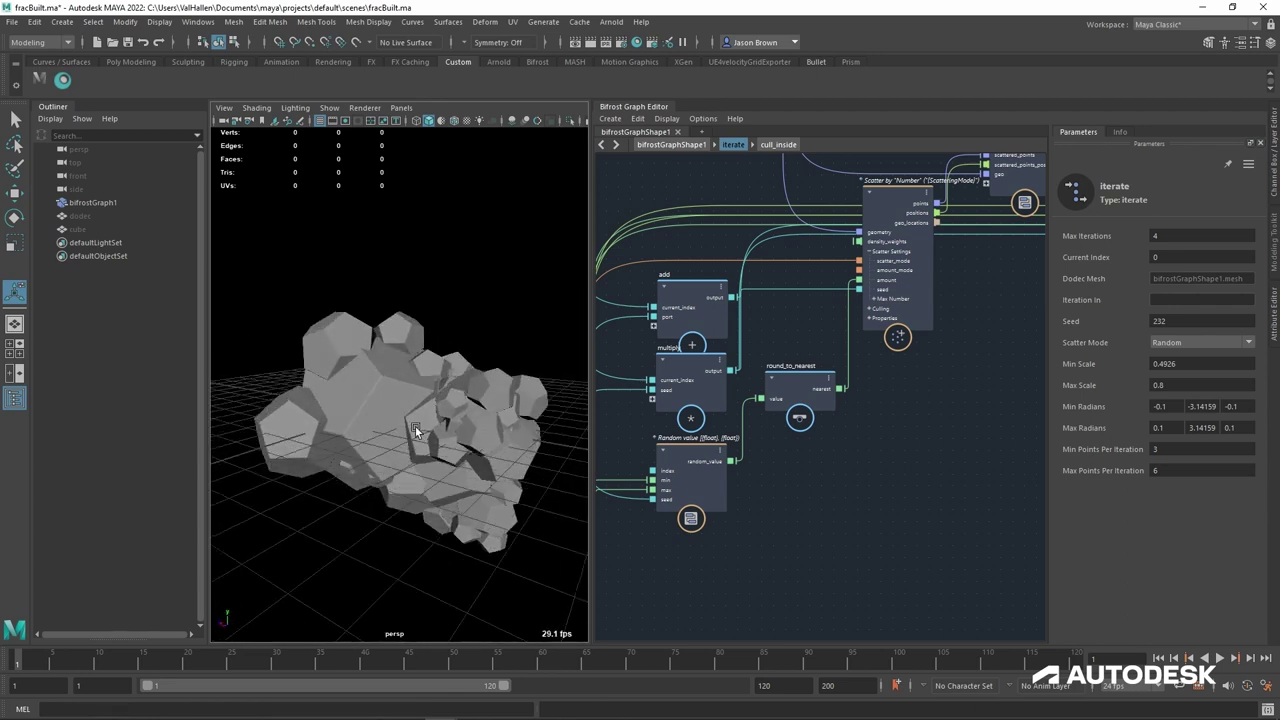
alt+drag(387, 374, 376, 351)
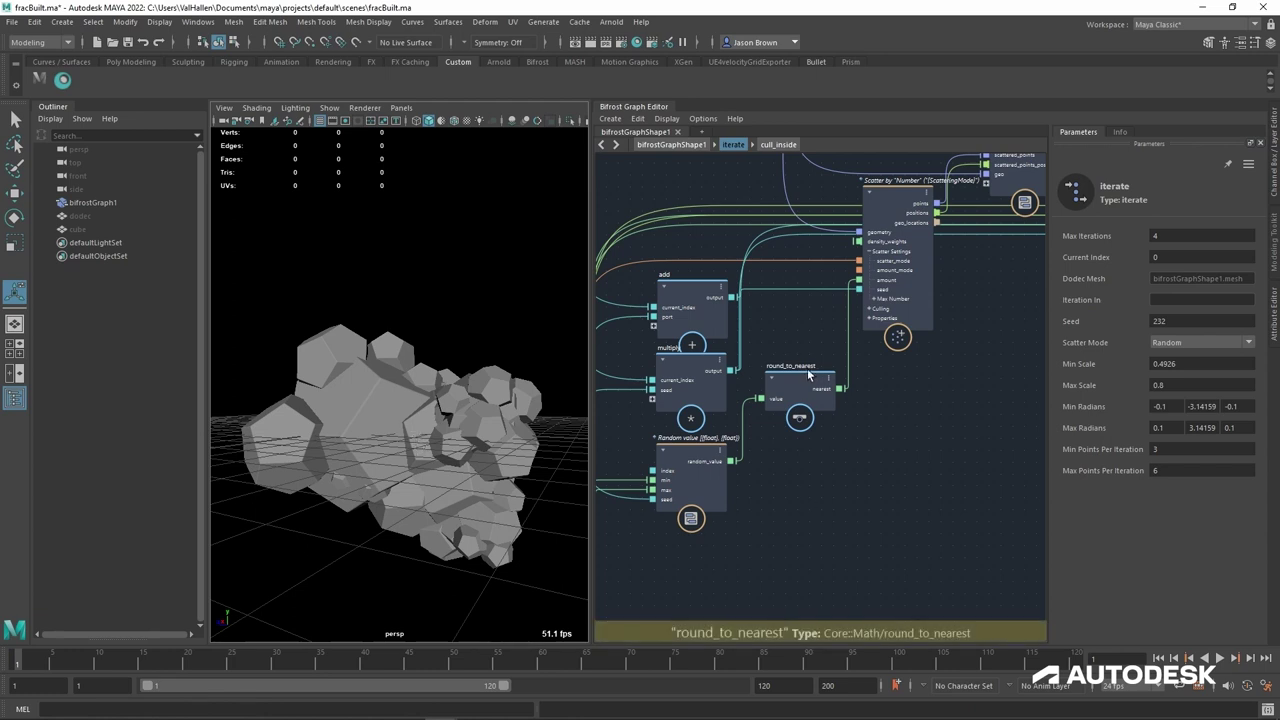
alt+middle_drag(912, 462, 911, 474)
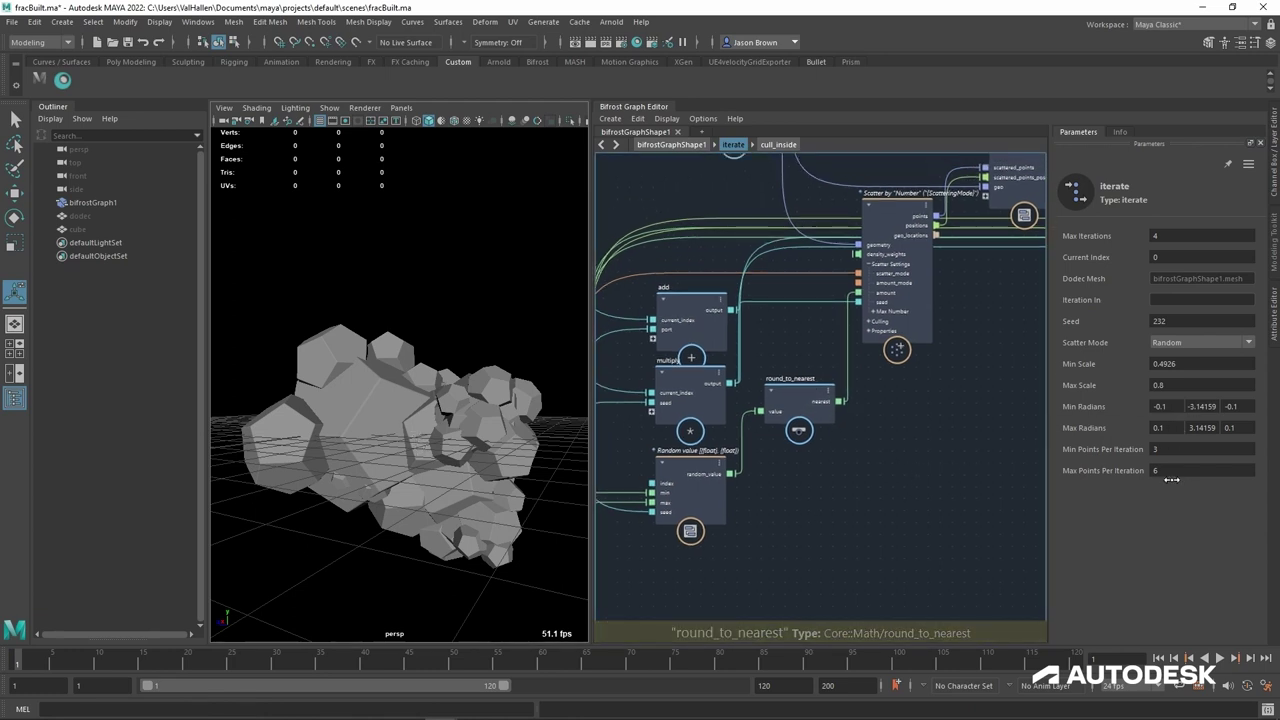
Step: Raise the iterate compound's maximum points per iteration to 7 and examine the geometry
drag(1178, 480, 1196, 480)
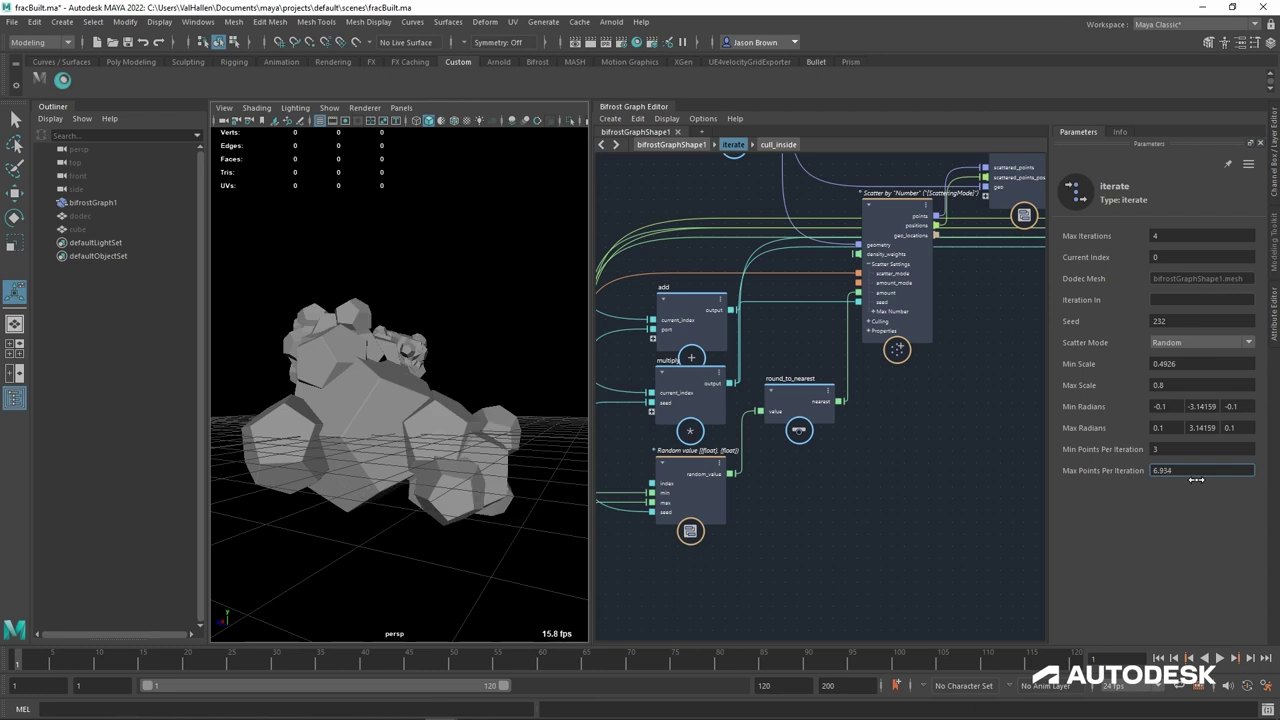
text(7)
key(Return)
mouse_move(368, 382)
alt+mouse_down()
mouse_move(440, 414)
mouse_move(454, 392)
mouse_move(532, 381)
mouse_move(466, 391)
mouse_move(507, 388)
mouse_move(506, 404)
mouse_move(483, 376)
mouse_move(464, 386)
mouse_move(480, 394)
mouse_move(445, 395)
mouse_move(410, 393)
mouse_move(443, 394)
mouse_move(391, 372)
alt+mouse_up()
scroll(440, 414, up, 4)
scroll(488, 390, down, 5)
scroll(476, 376, up, 2)
scroll(443, 394, down, 6)
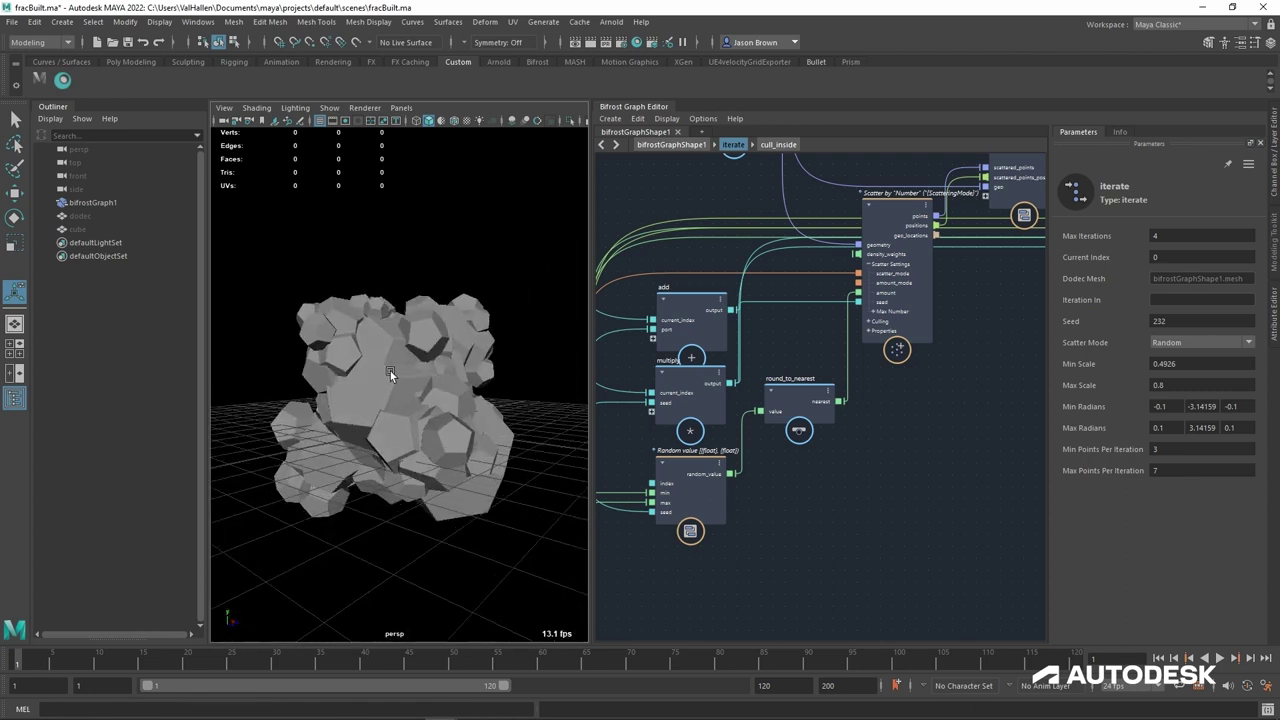
Step: Switch the iterate compound's scatter mode to BlueNoise and set its maximum iterations to 8
click(1170, 346)
click(1178, 367)
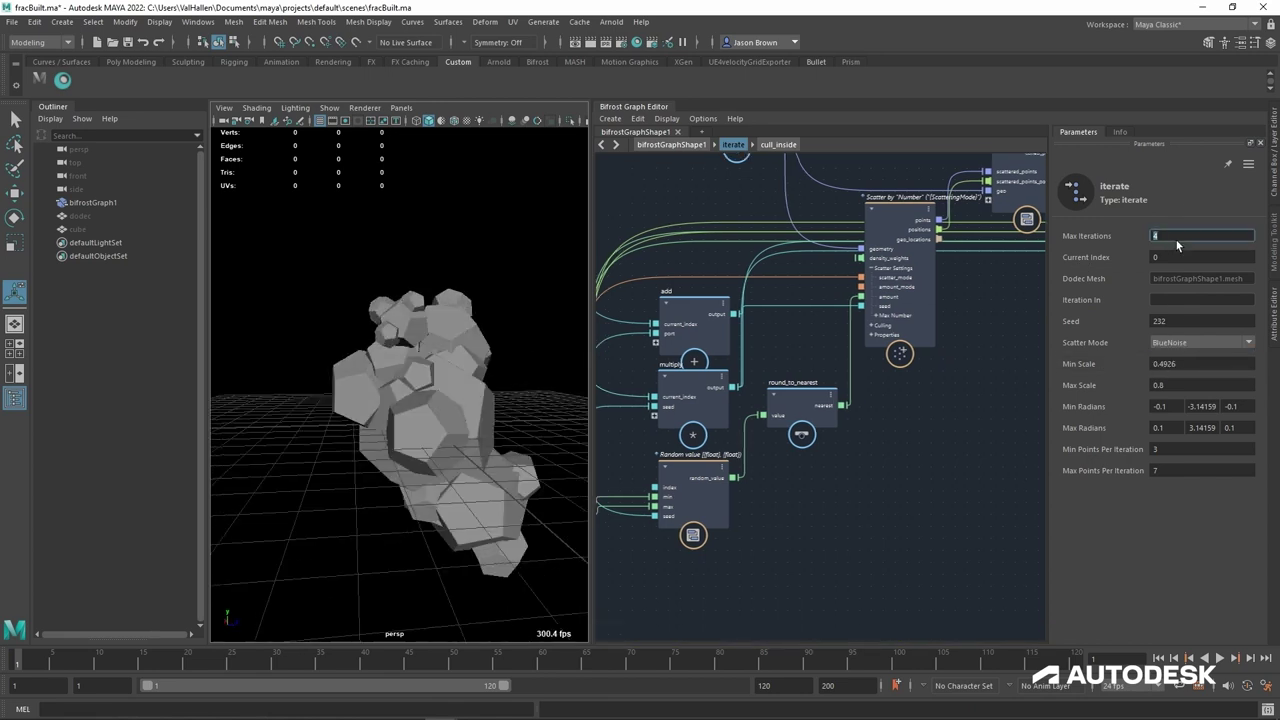
text(8)
key(Return)
alt+drag(368, 257, 472, 322)
alt+right_drag(472, 322, 480, 357)
alt+drag(480, 356, 426, 370)
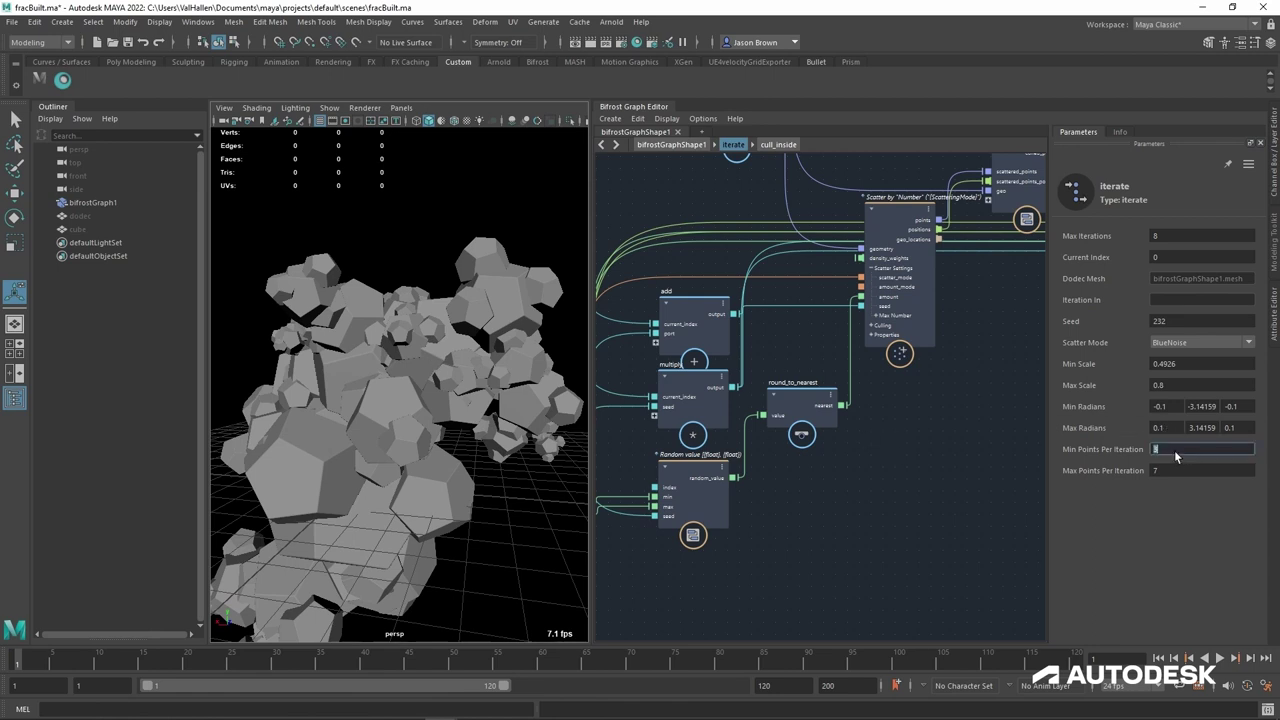
Step: Set the iterate compound's minimum points per iteration to 4 and change the seed to 509
key(Return)
alt+drag(496, 483, 517, 297)
alt+drag(442, 293, 381, 314)
ctrl+drag(1158, 323, 1245, 329)
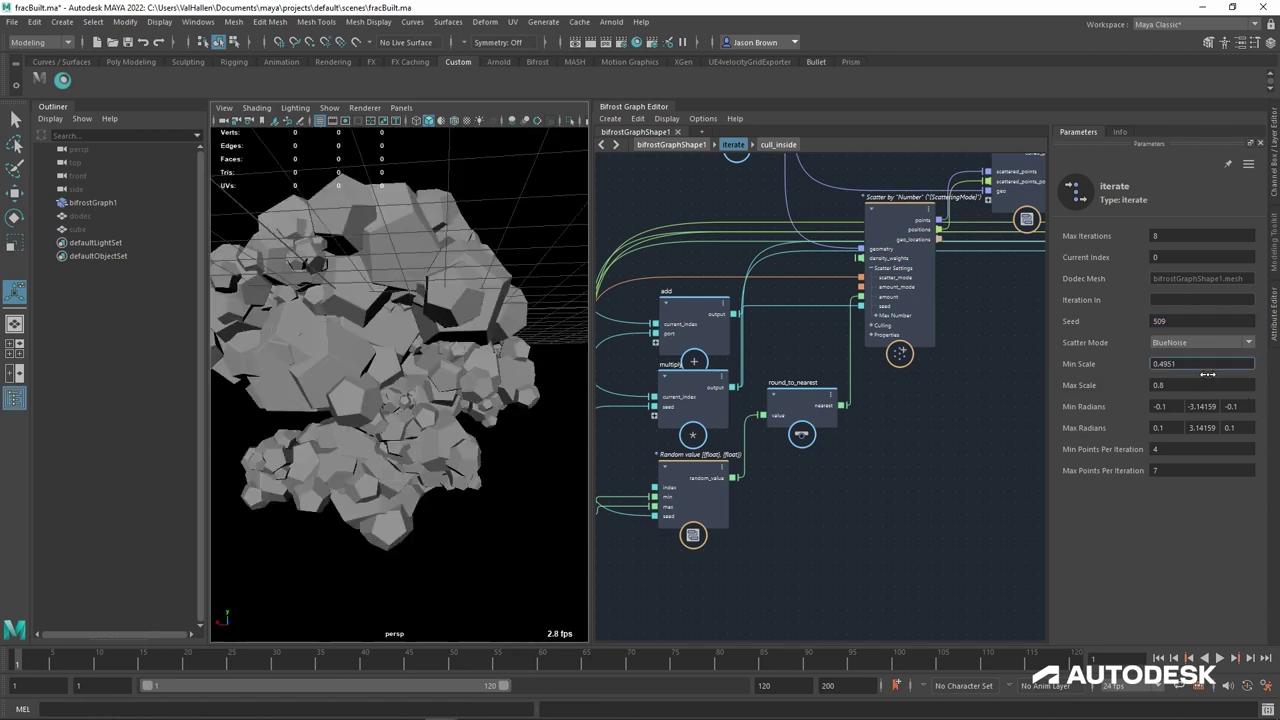
Step: Try a higher minimum scale of about 0.65 on the iterate compound, and settle on 0.6
mouse_move(1208, 374)
mouse_down()
mouse_move(1247, 374)
mouse_move(1232, 375)
mouse_up()
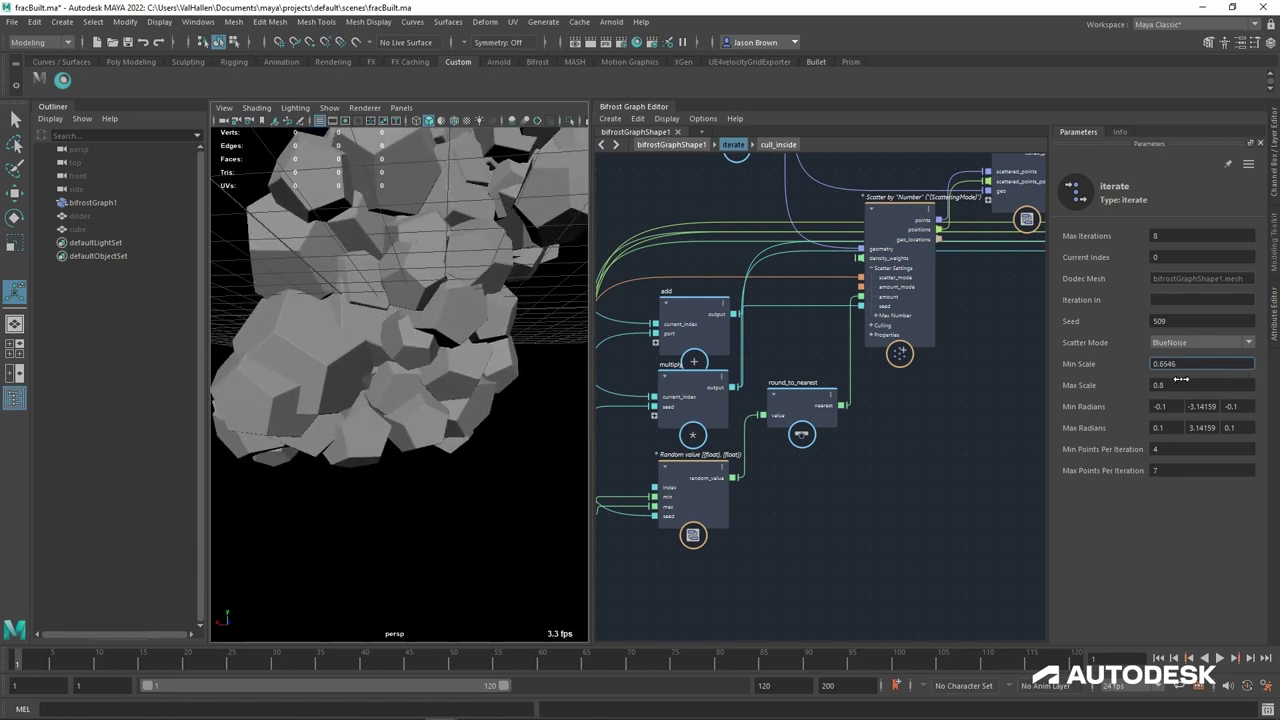
alt+drag(320, 330, 504, 379)
click(1213, 365)
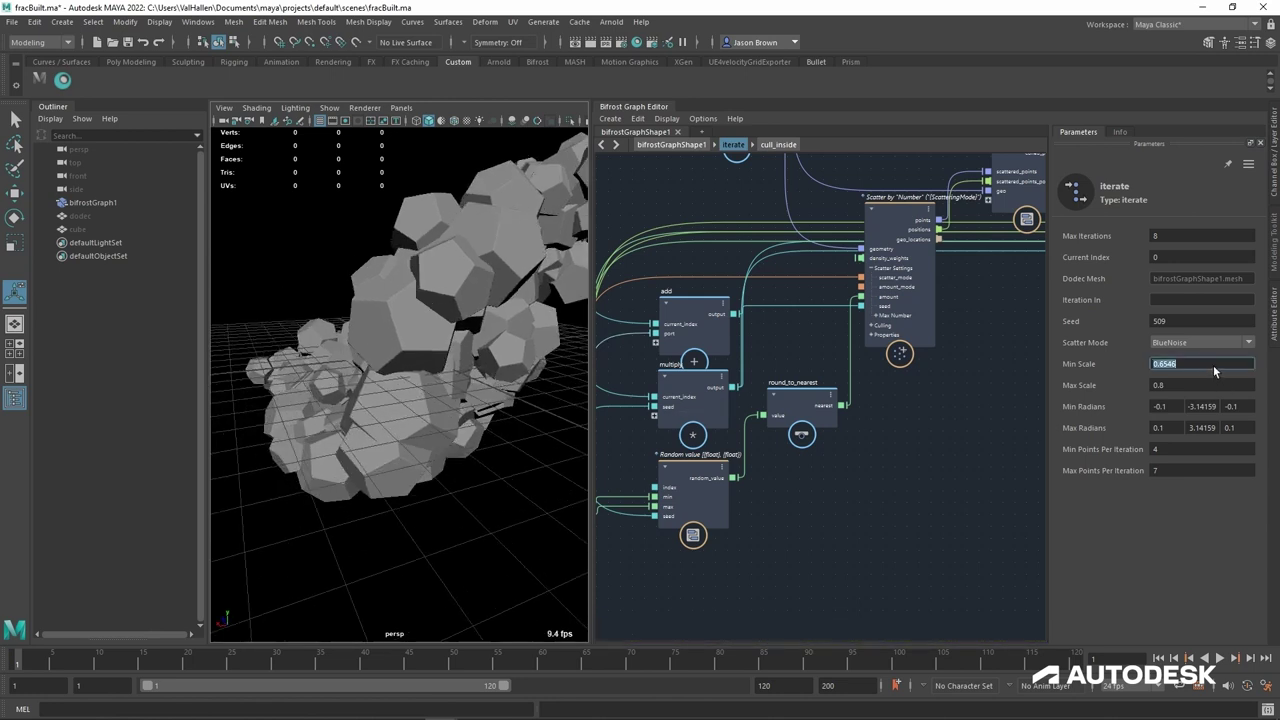
text(0.6)
key(Return)
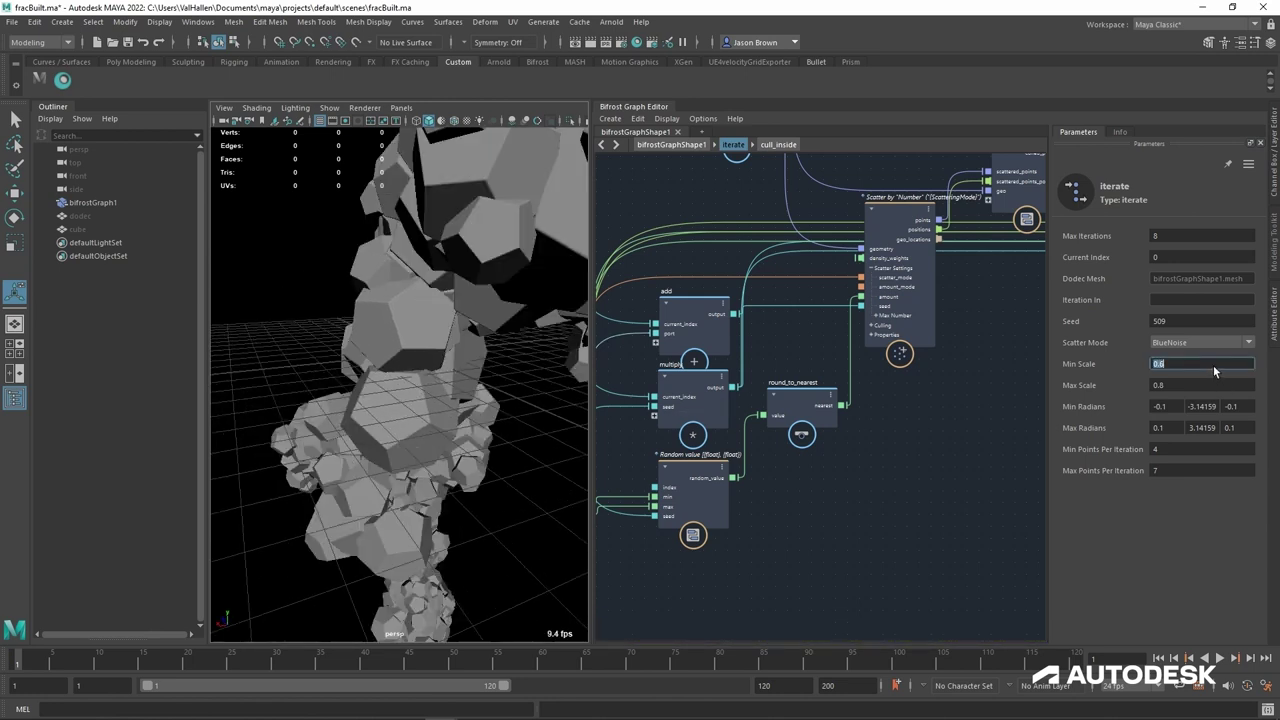
scroll(457, 334, down, 6)
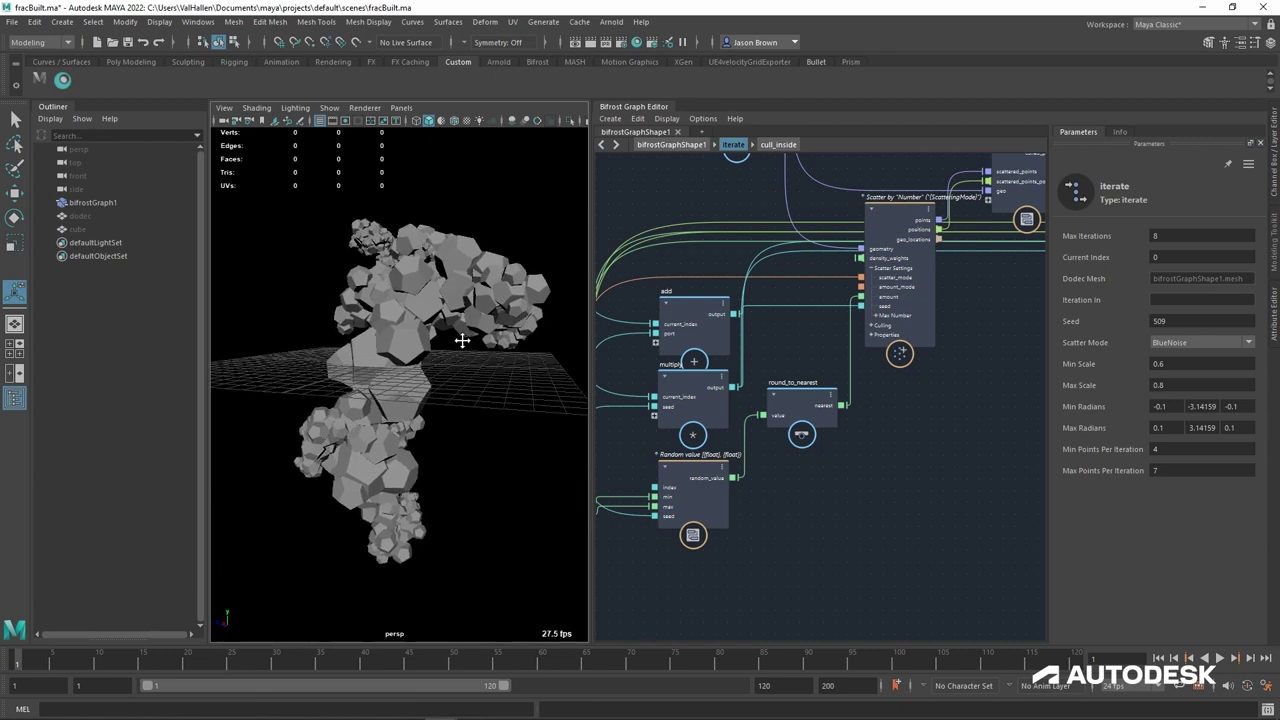
mouse_move(462, 340)
alt+middle_down()
mouse_move(483, 340)
mouse_move(461, 334)
alt+middle_up()
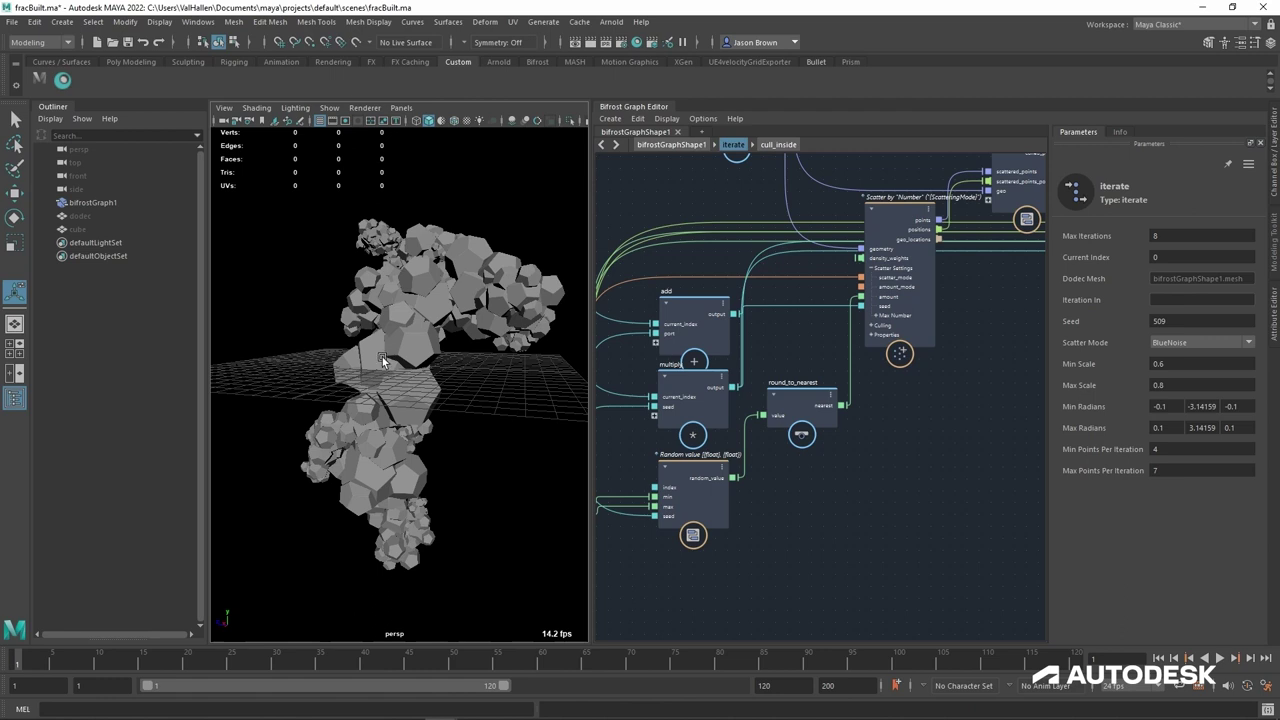
alt+drag(382, 360, 424, 422)
alt+middle_drag(764, 398, 1030, 556)
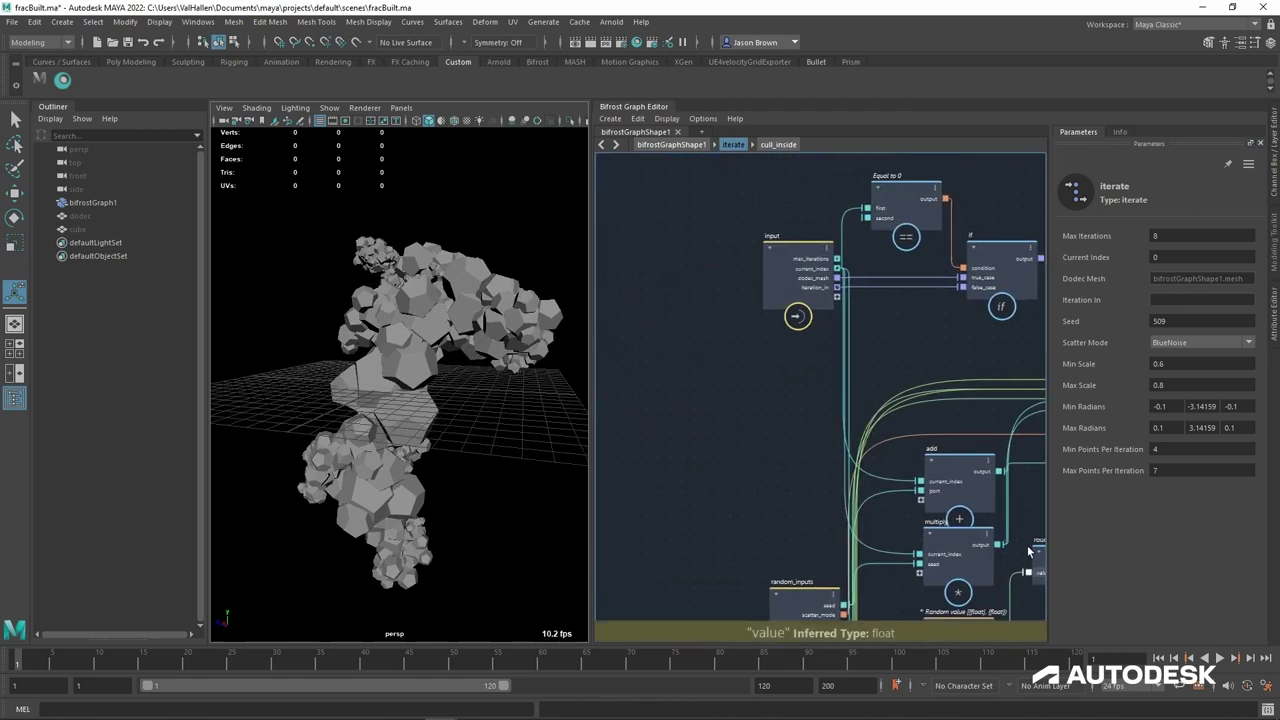
mouse_move(849, 394)
alt+middle_down()
mouse_move(769, 422)
mouse_move(612, 440)
alt+middle_up()
alt+middle_drag(742, 399, 200, 396)
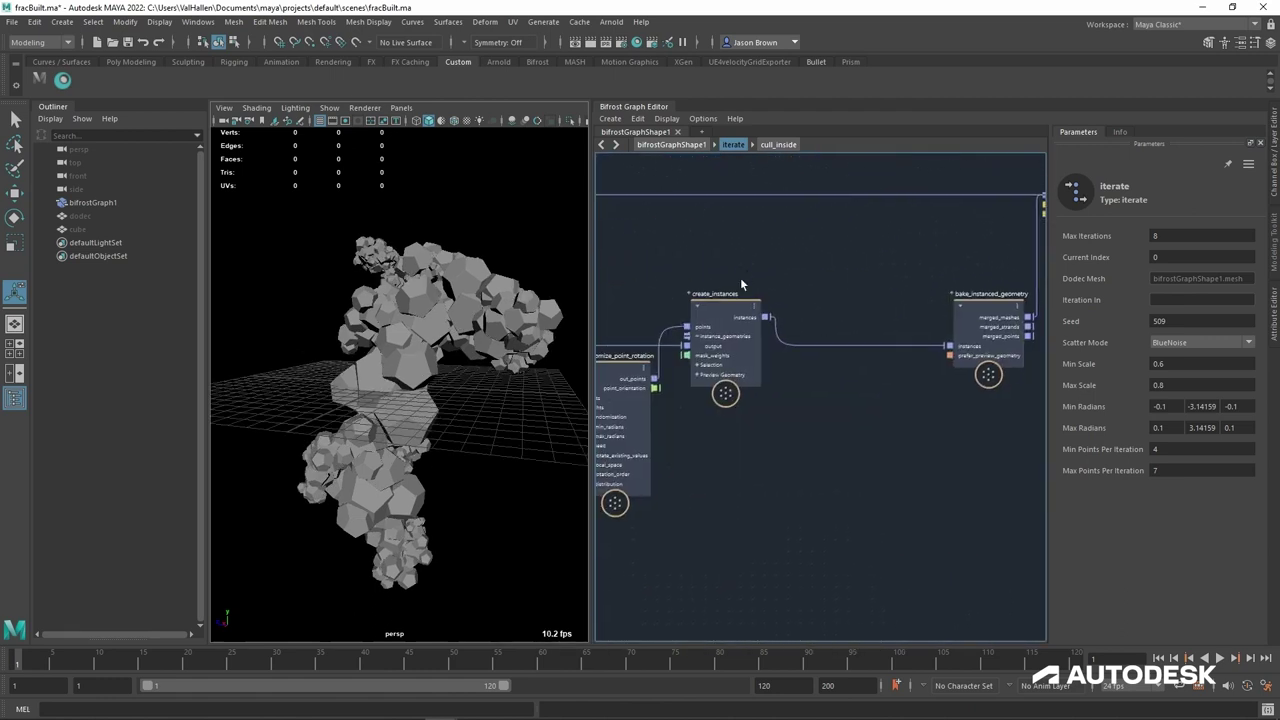
drag(722, 320, 835, 321)
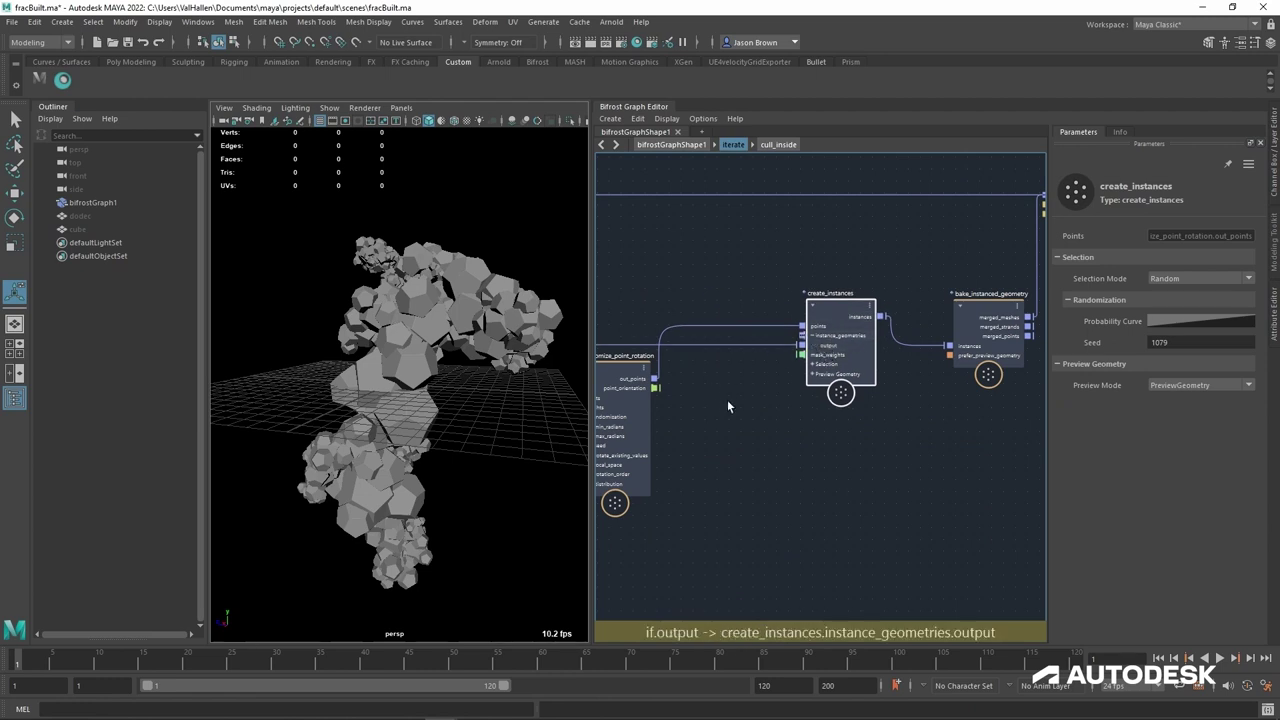
drag(843, 312, 744, 312)
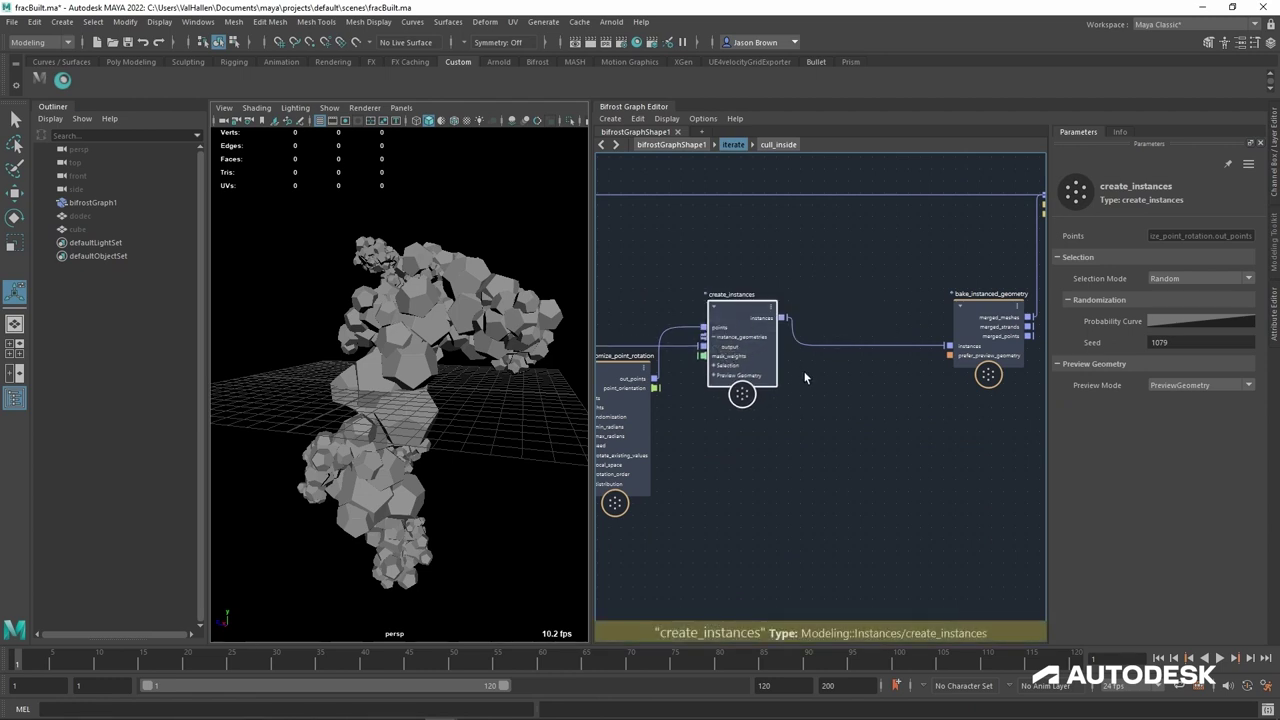
Step: Return to the top-level graph and connect cubeShape's mesh1 to iterate's dodec_mesh in place of the dodecahedron
double_click(817, 407)
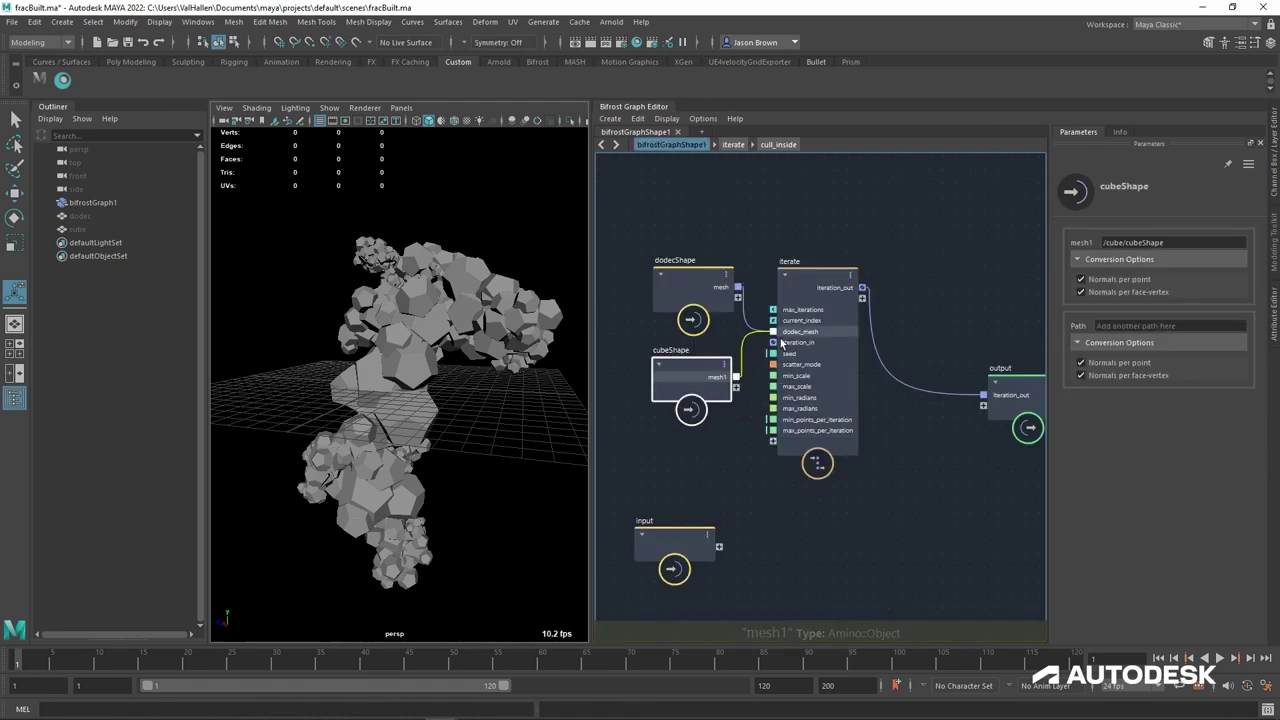
drag(737, 377, 773, 331)
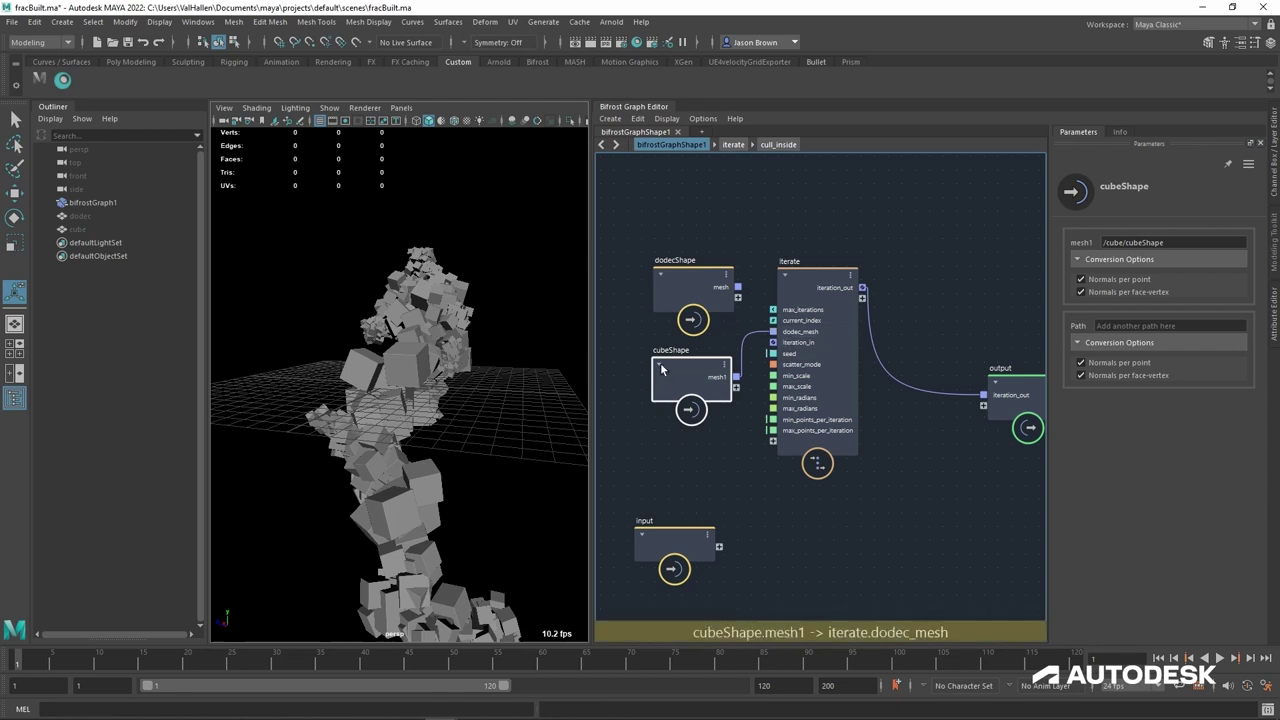
alt+drag(366, 468, 443, 434)
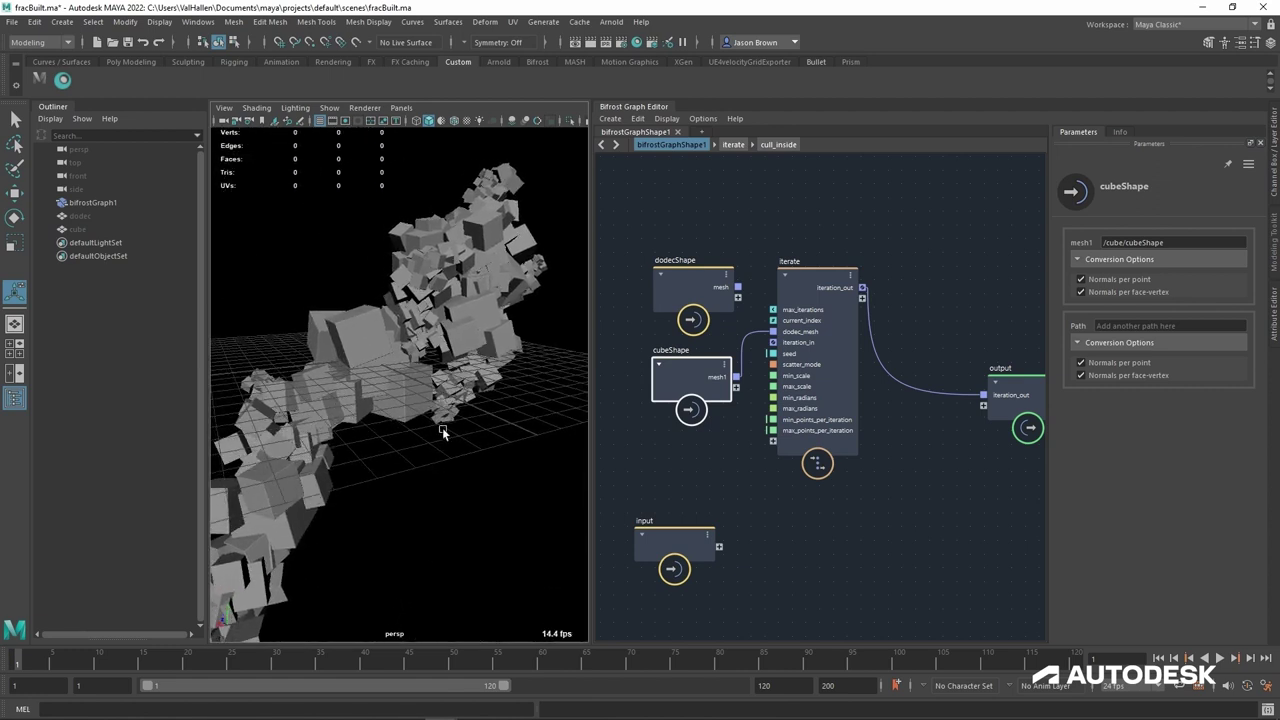
Step: Feed the mesh of a new polygon sphere with radius 3 into iterate's dodec_mesh, and hide the original sphere
middle_drag(757, 546, 777, 506)
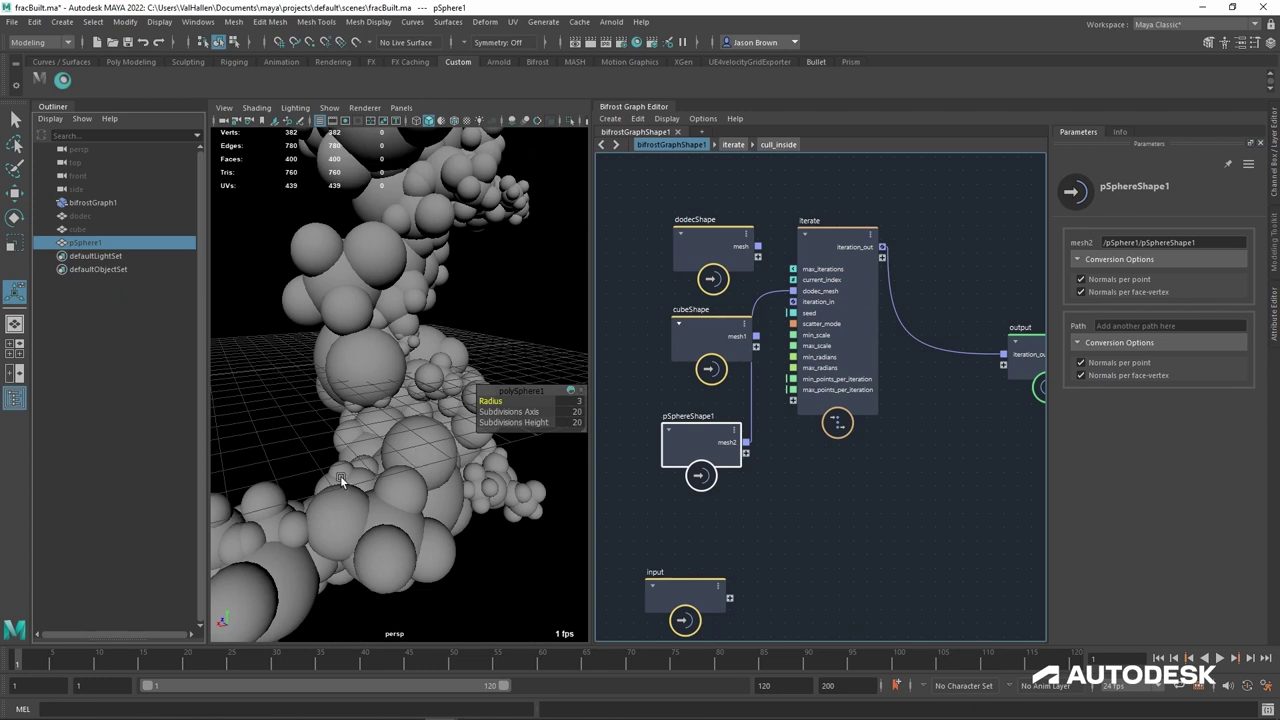
key(ctrl+h)
mouse_move(460, 462)
alt+right_down()
mouse_move(355, 451)
mouse_move(481, 455)
alt+right_up()
alt+drag(481, 455, 405, 449)
Step: Rearrange the dodecShape, cubeShape and pSphereShape1 input nodes beside the iterate compound
drag(698, 338, 678, 340)
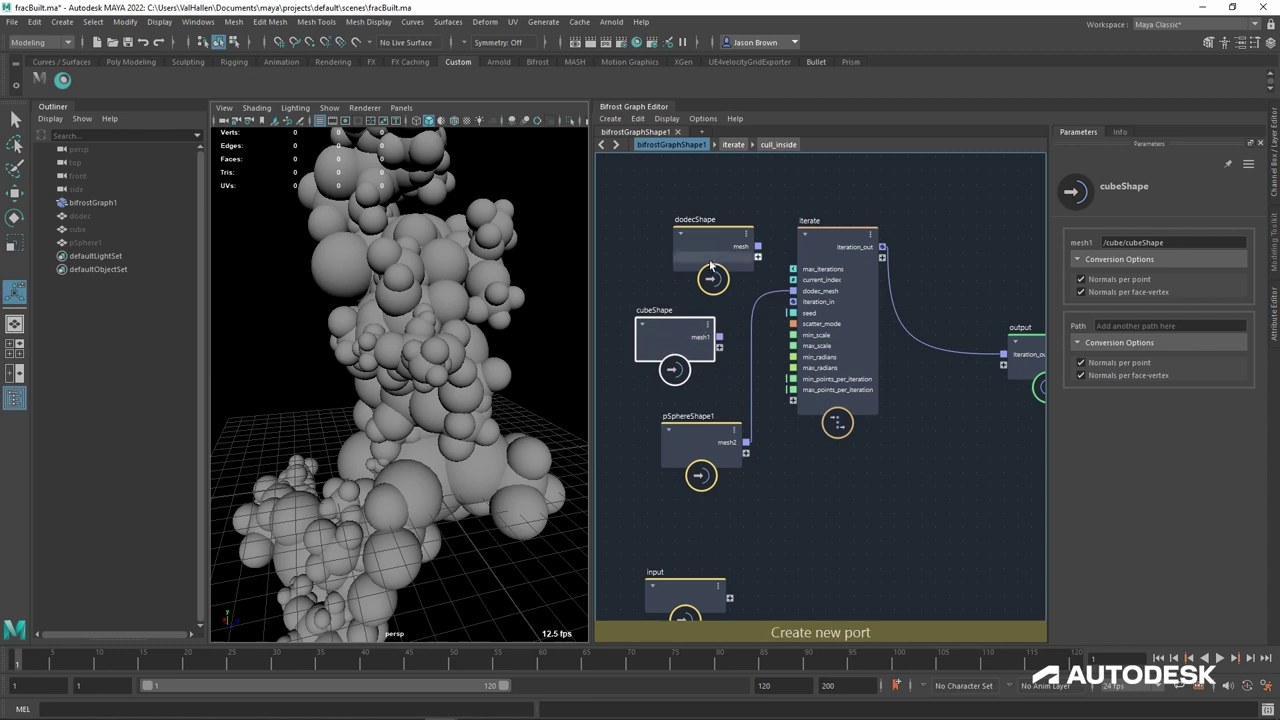
drag(711, 265, 671, 265)
drag(679, 368, 675, 360)
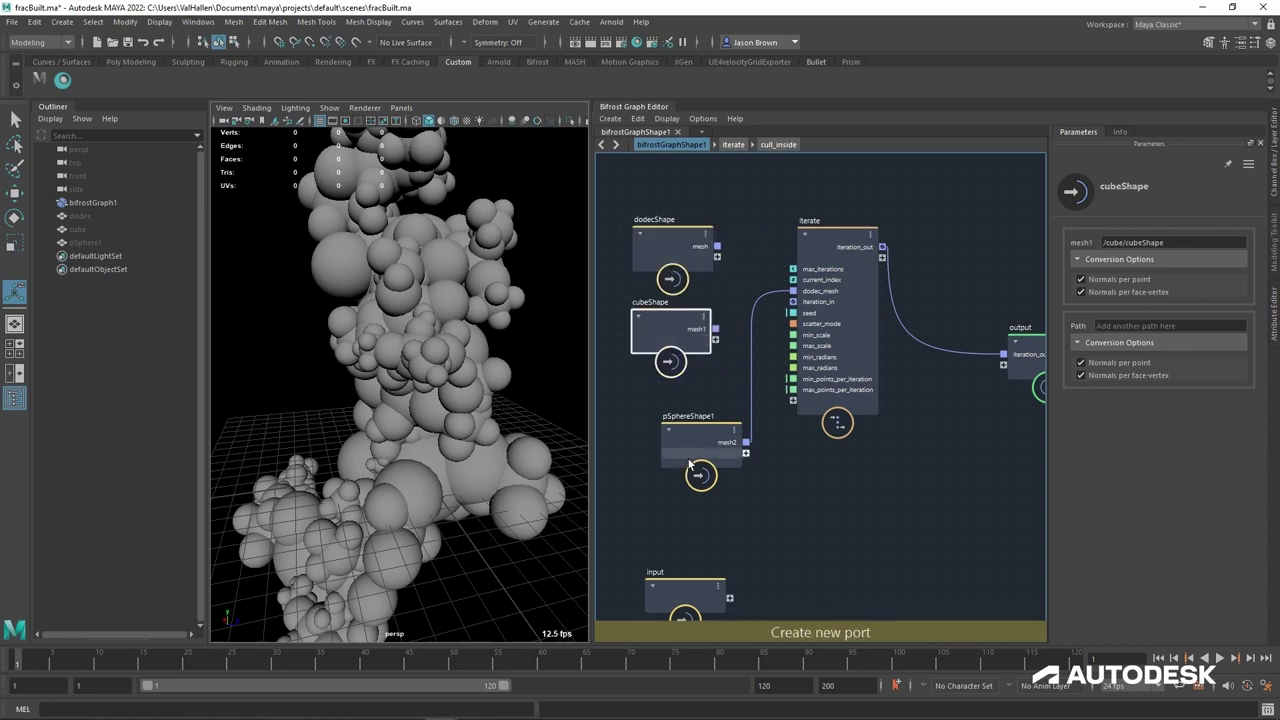
drag(688, 463, 682, 457)
Step: Create a polygon octahedron with radius 3 and 1 subdivision, name it octo, and add its shape to the graph
click(62, 21)
mouse_move(100, 78)
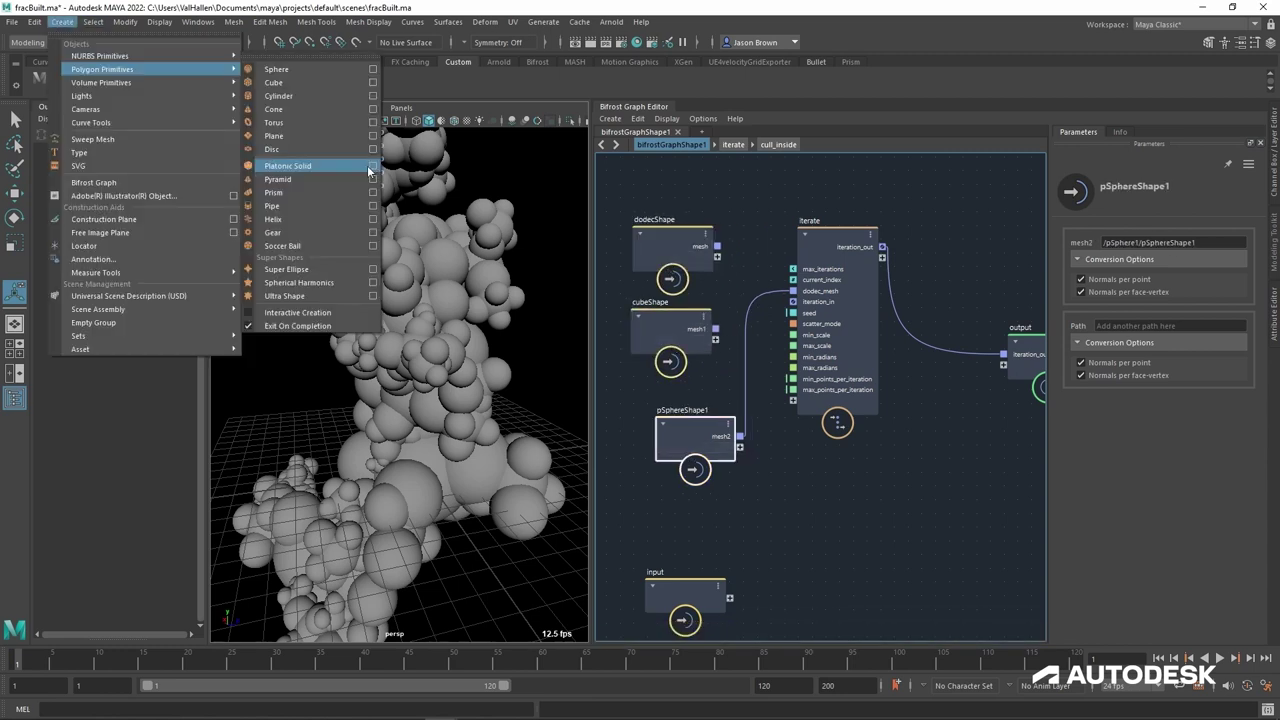
click(373, 171)
click(925, 228)
click(910, 269)
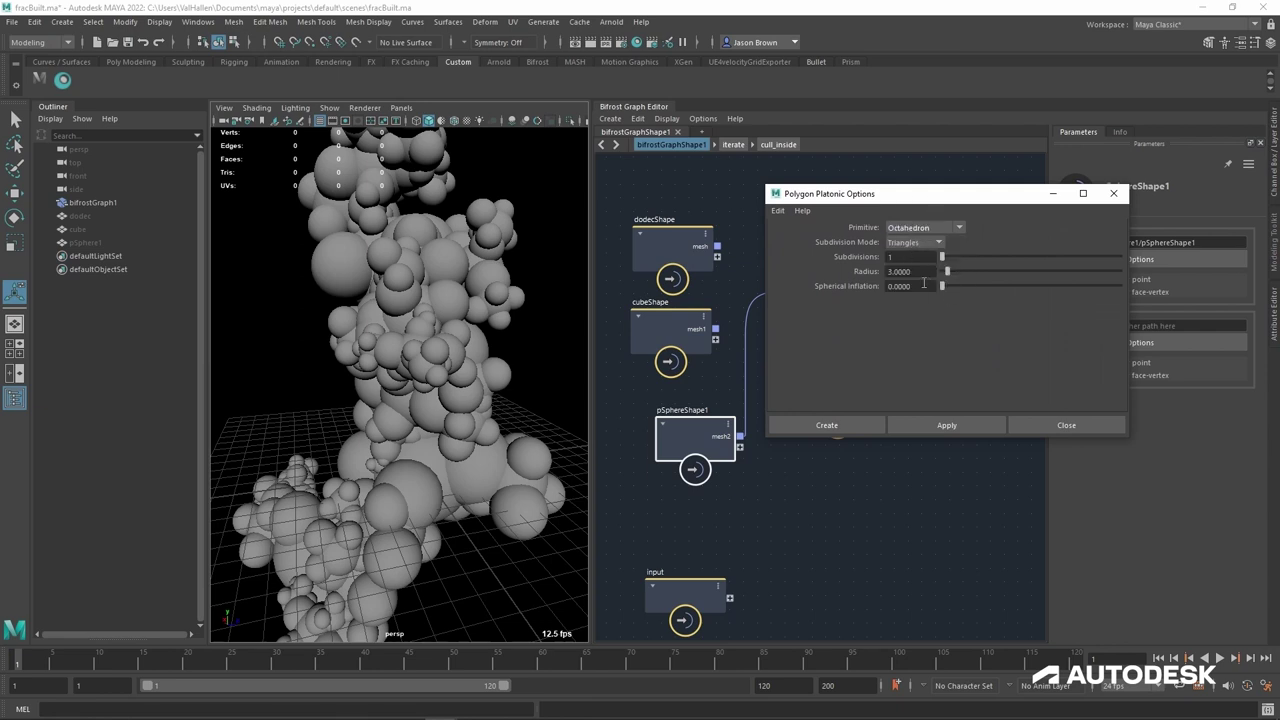
click(850, 426)
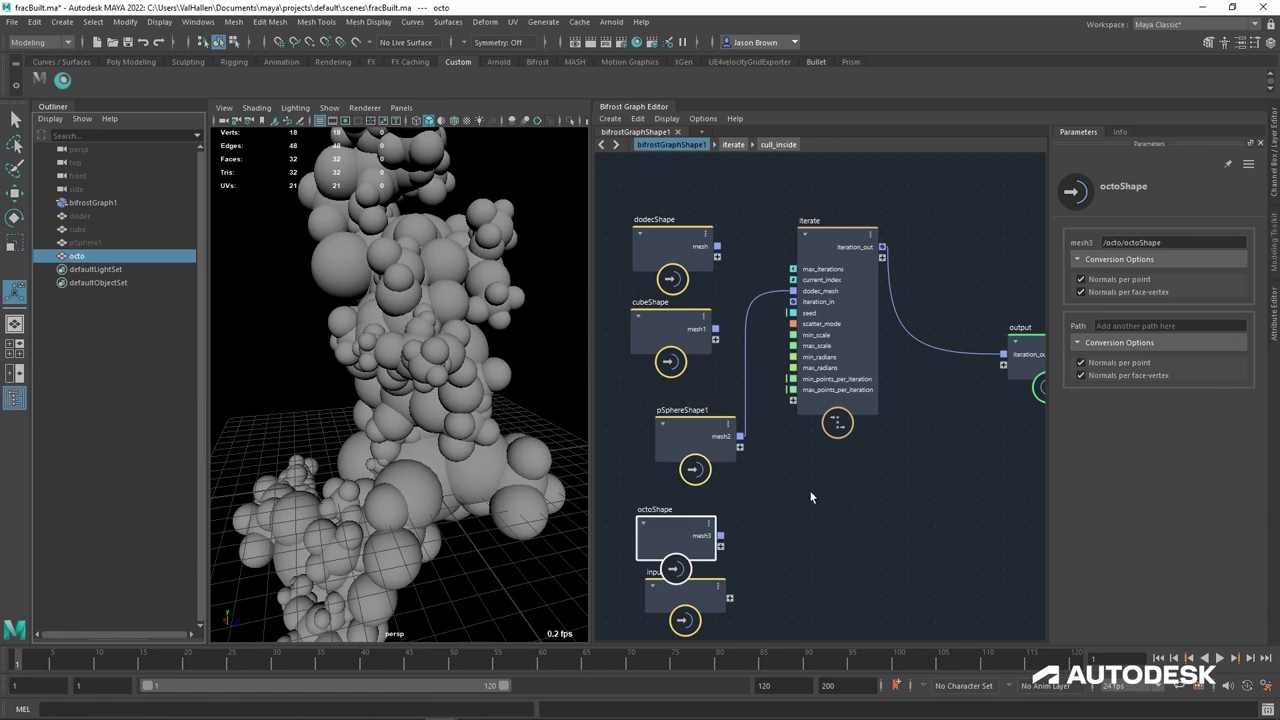
Step: Arrange the pSphereShape1 and octoShape nodes in the column of input nodes, and hide the octo mesh in the scene
alt+middle_drag(811, 497, 882, 485)
drag(776, 431, 759, 421)
drag(744, 525, 745, 504)
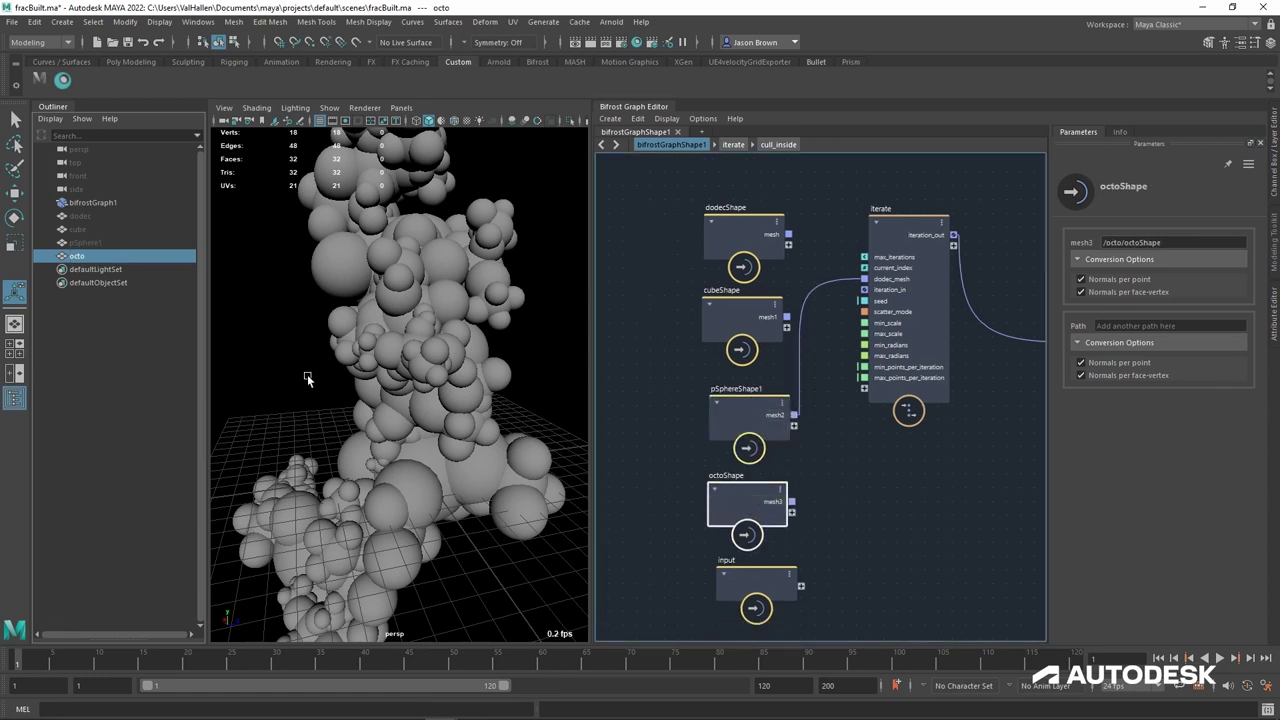
key(h)
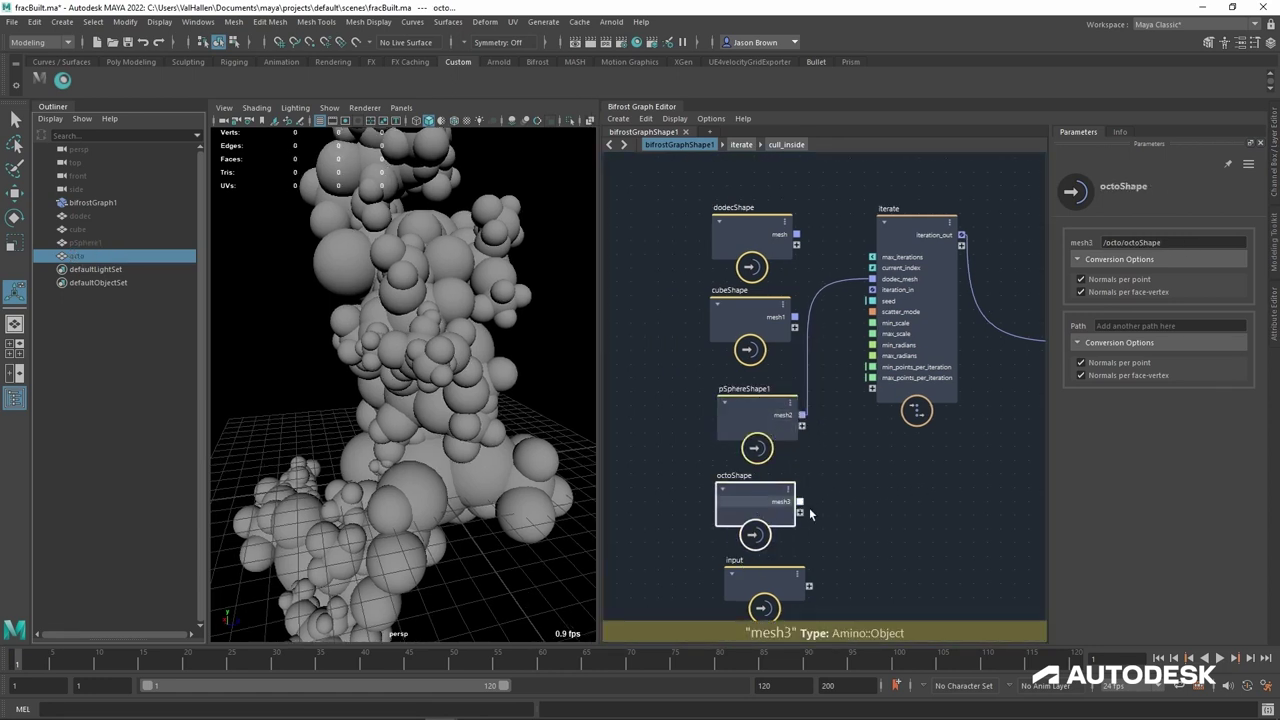
Step: Try octoShape's mesh3 as iterate's dodec_mesh, and put dodecShape's mesh back into that port
drag(802, 504, 876, 279)
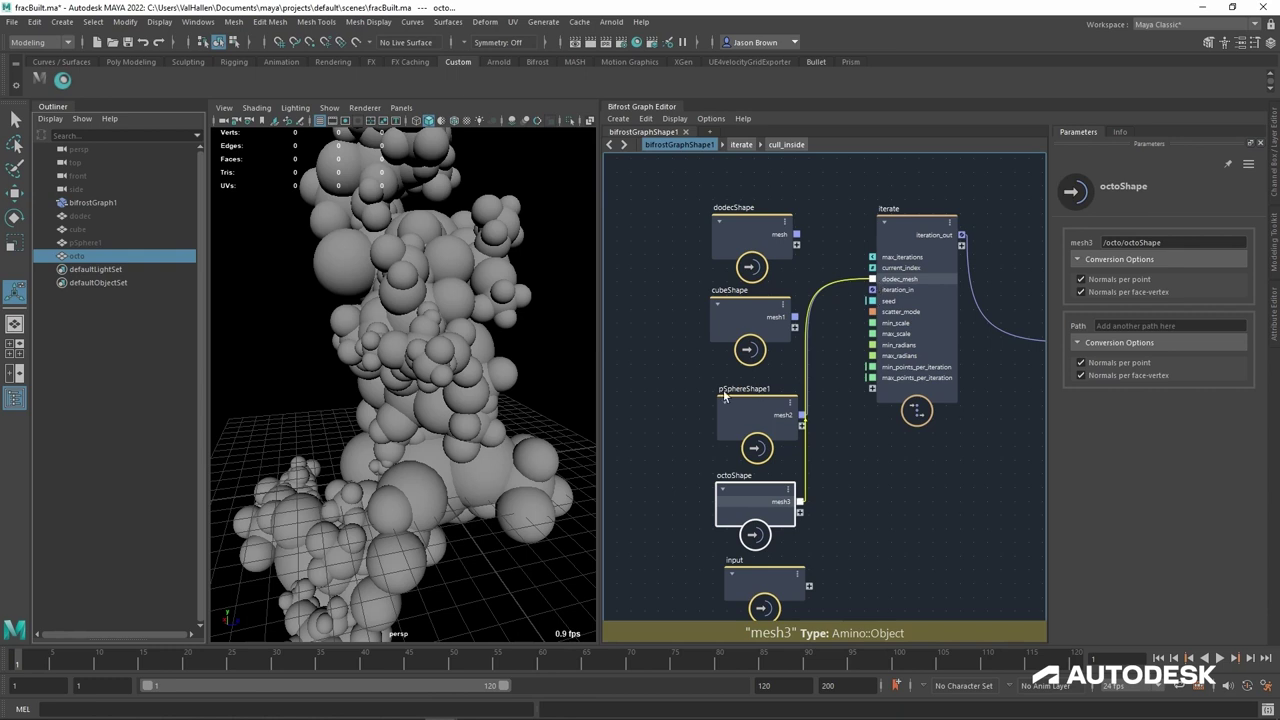
mouse_move(398, 357)
alt+mouse_down()
mouse_move(540, 384)
mouse_move(392, 364)
alt+mouse_up()
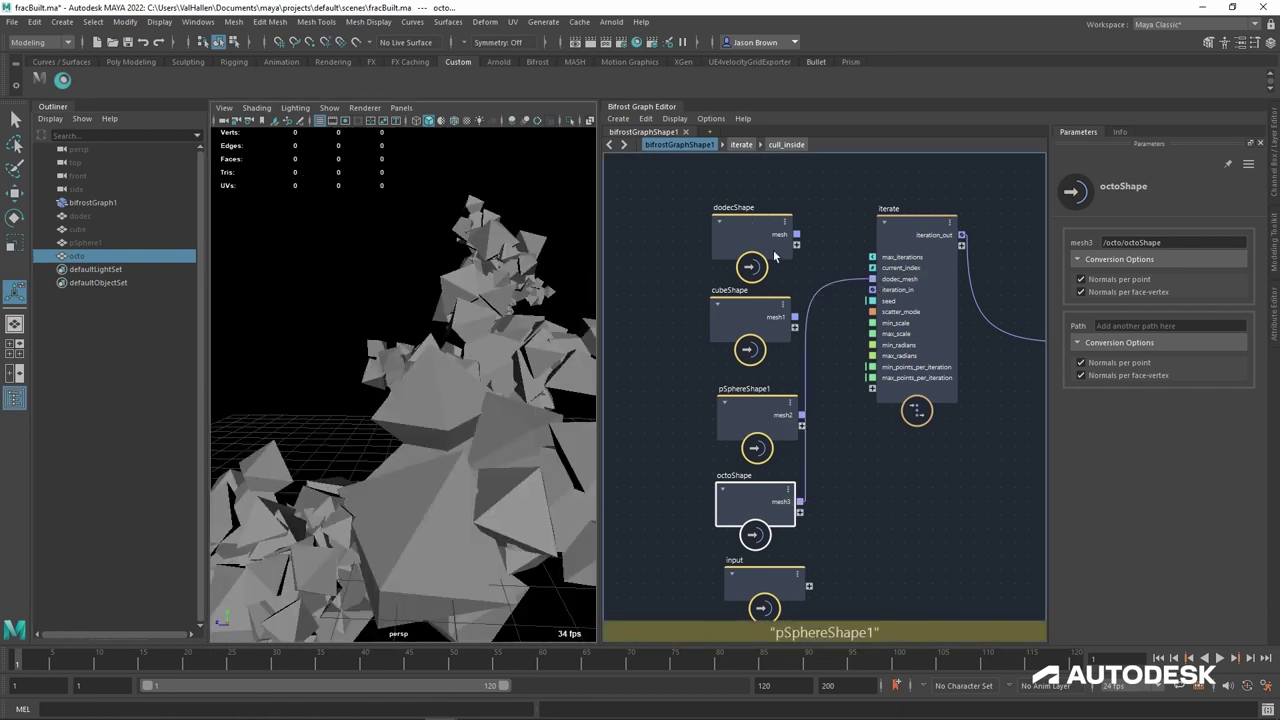
alt+middle_drag(820, 447, 807, 465)
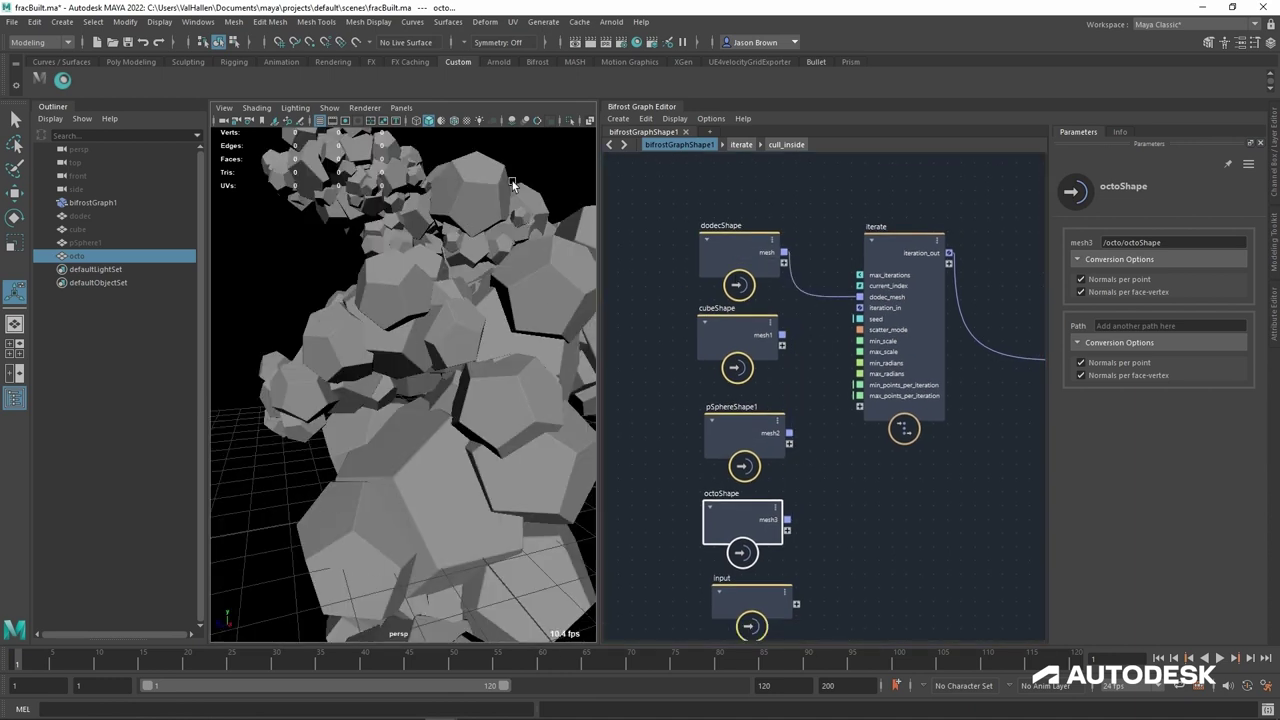
alt+middle_drag(763, 370, 767, 332)
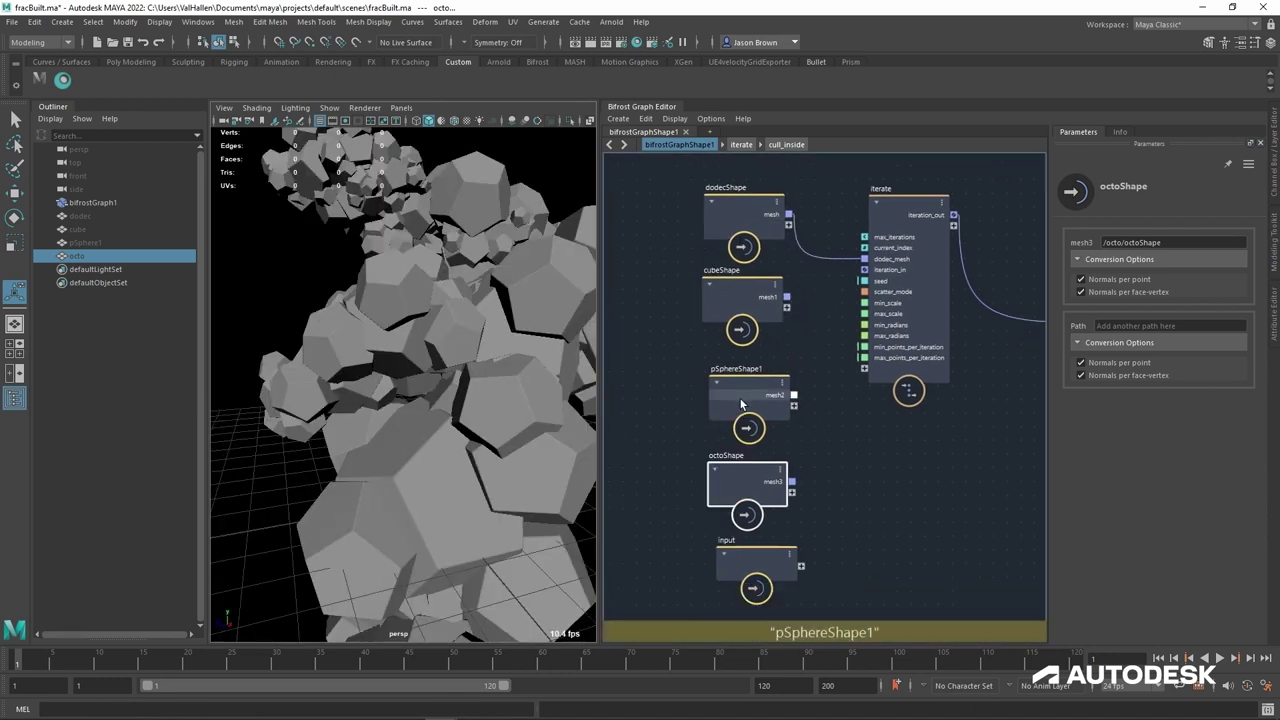
Step: Move pSphereShape1 aside and octoShape up, and connect cubeShape's mesh1 to a new port on iterate
drag(743, 403, 626, 403)
drag(757, 478, 748, 428)
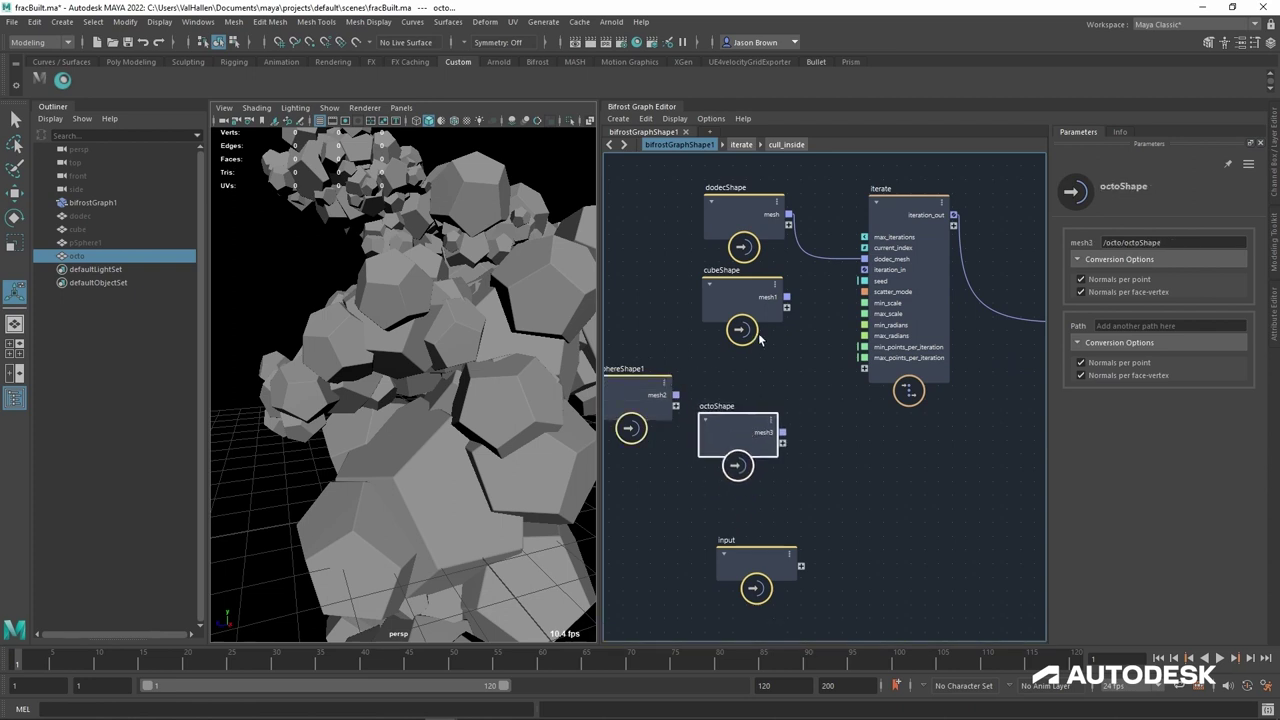
drag(758, 318, 864, 368)
Step: Set the type of iterate's mesh1 port to an array of Object and enable Fan-In on it
right_click(866, 369)
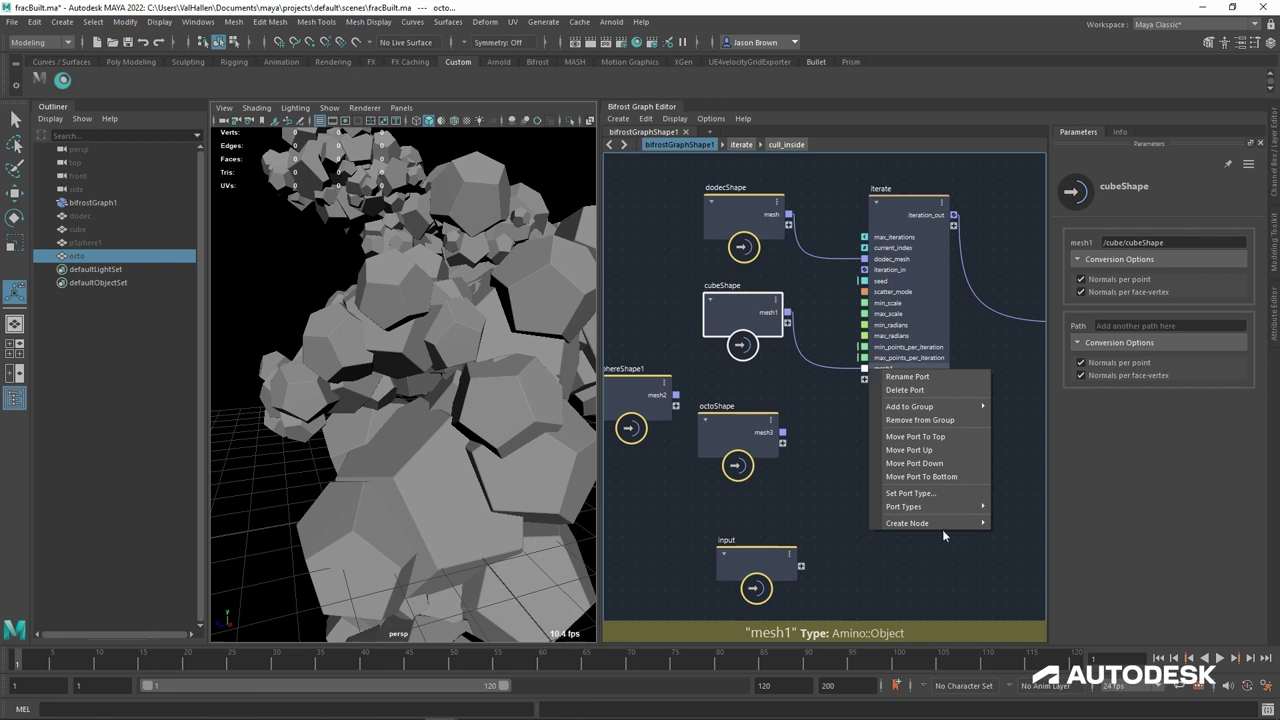
click(910, 493)
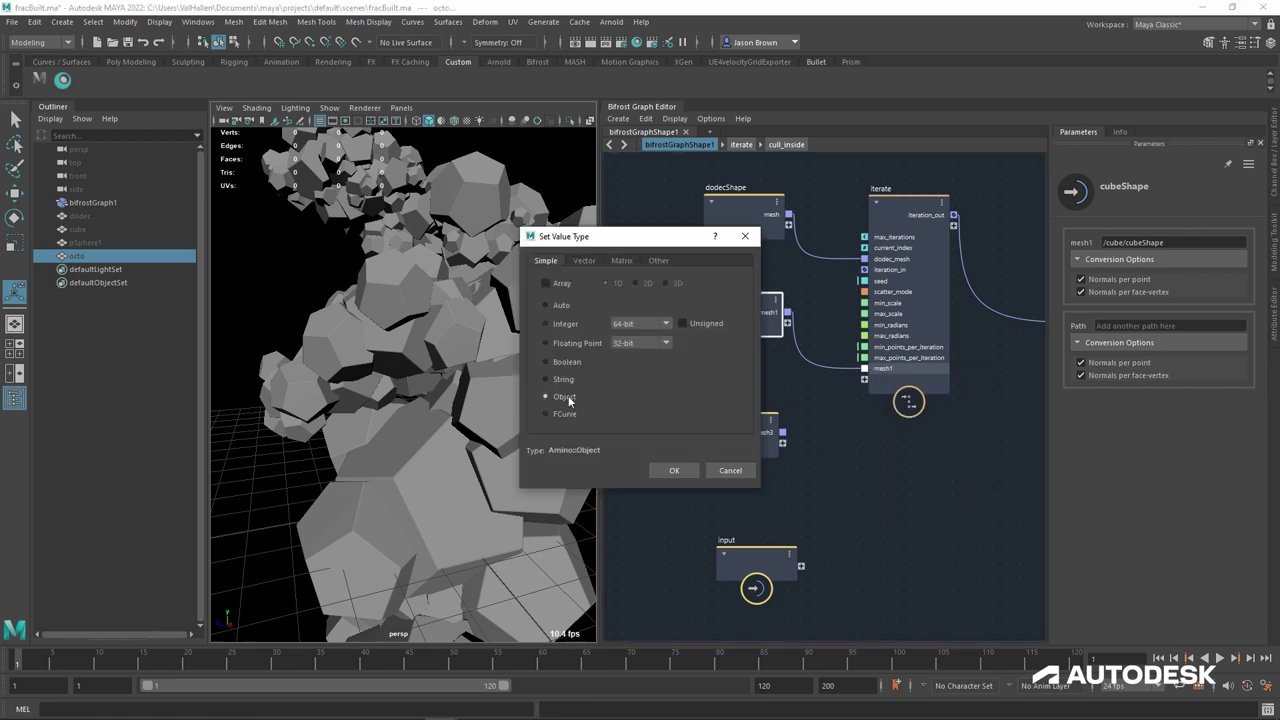
click(546, 283)
click(674, 470)
right_click(884, 369)
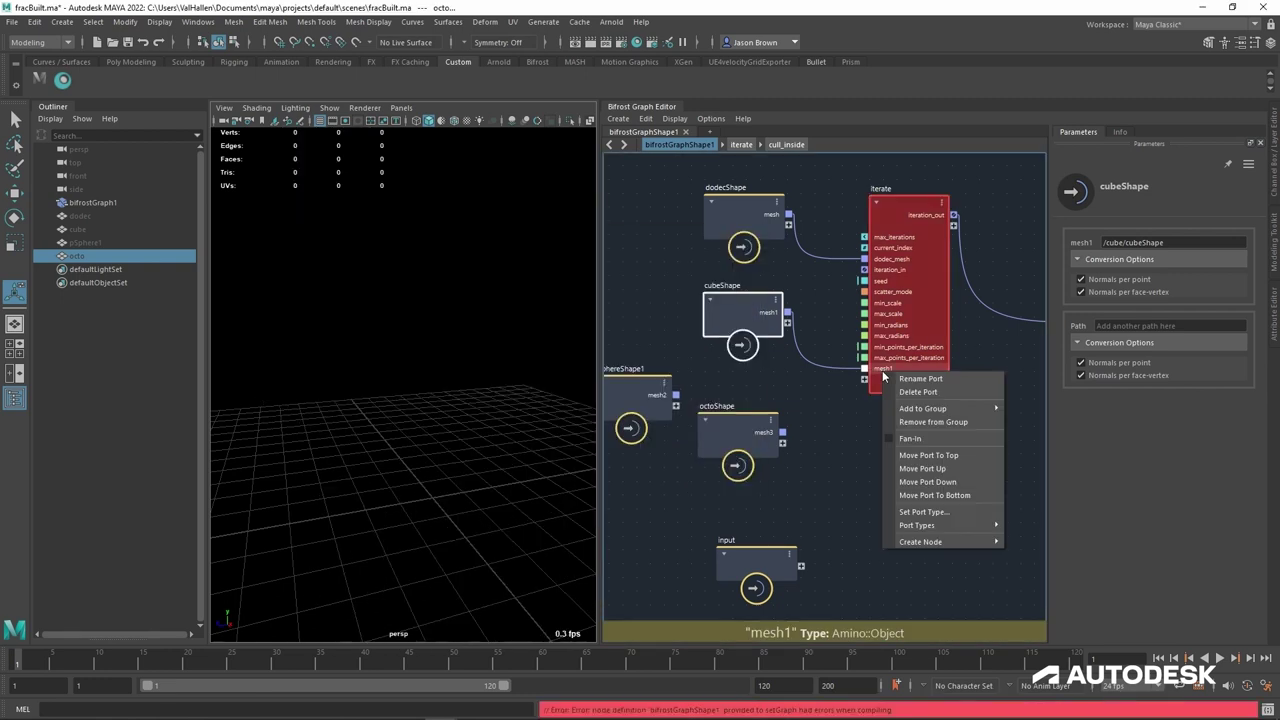
click(887, 438)
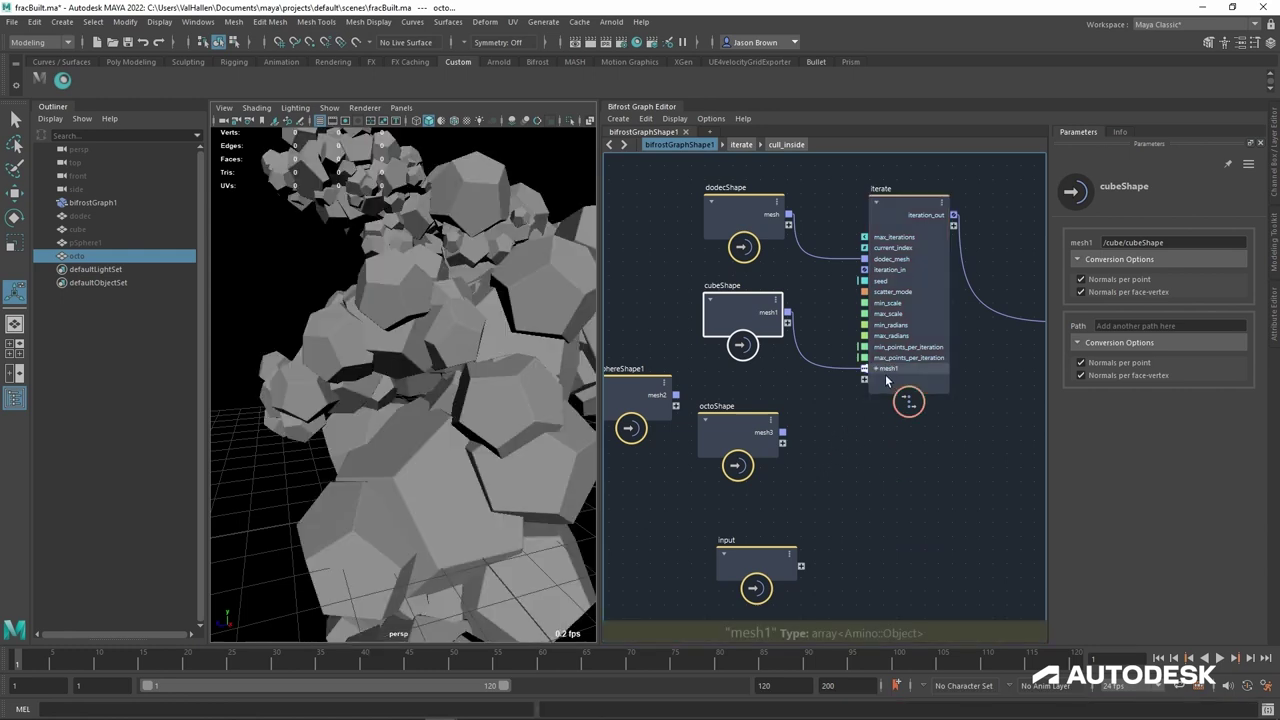
Step: Expand iterate's mesh1 fan-in port and connect octoShape's mesh3 to it as a second mesh
click(884, 373)
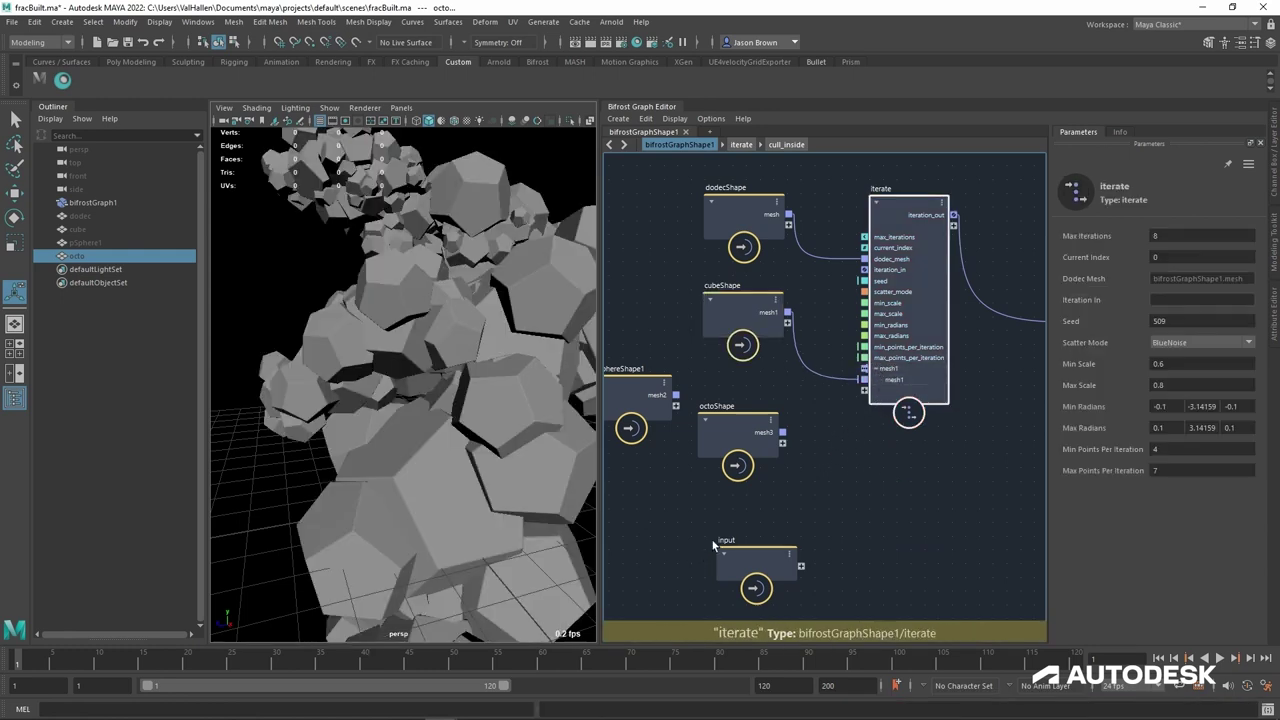
drag(775, 436, 776, 418)
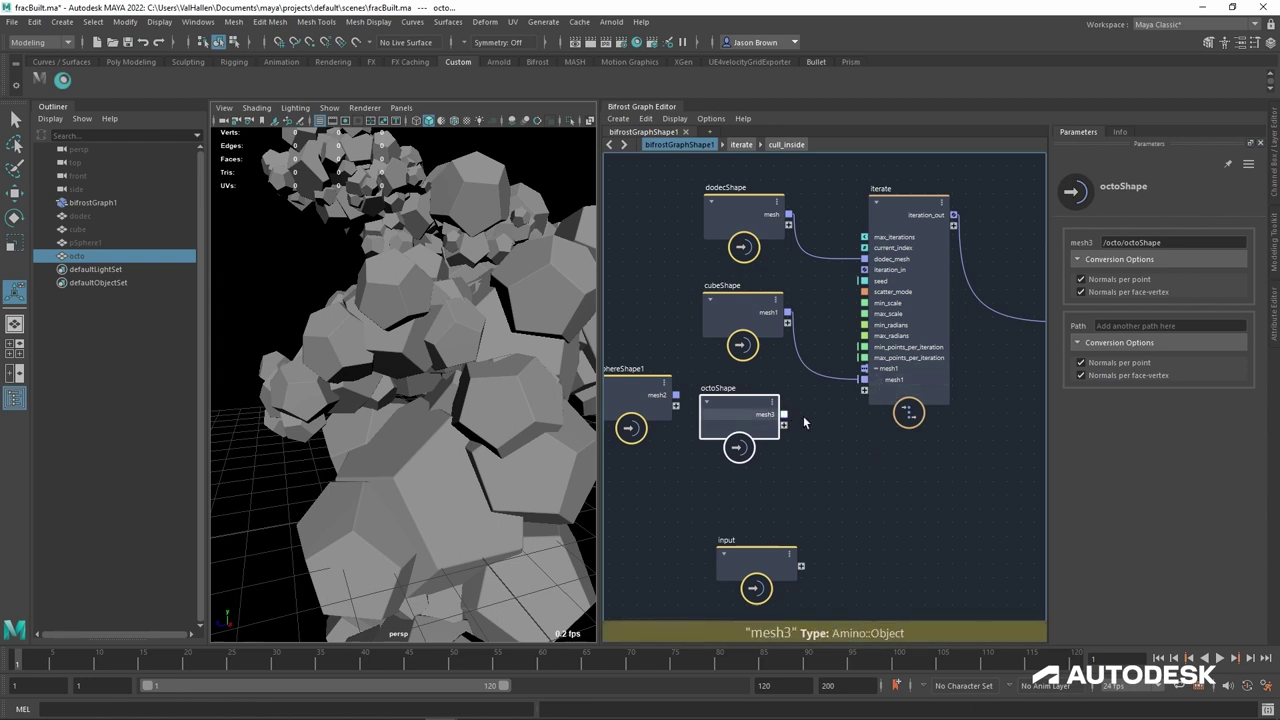
drag(785, 414, 873, 379)
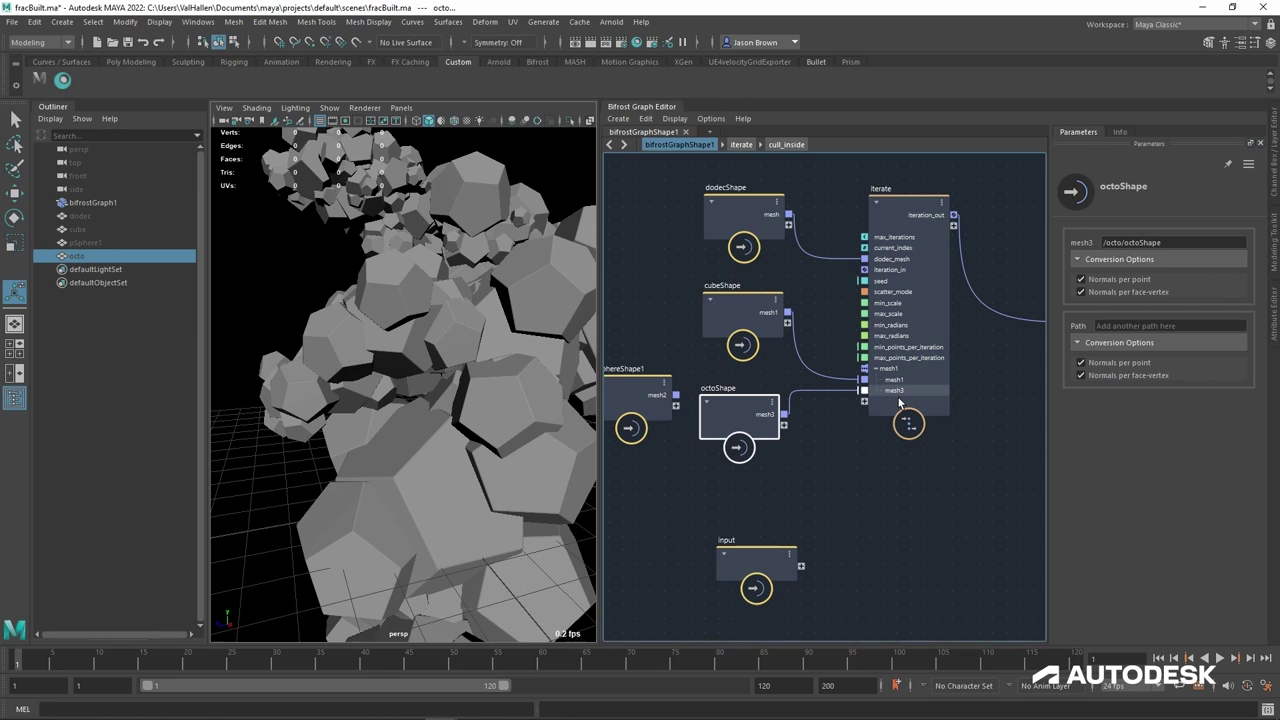
Step: Enter the iterate compound and add a pass node above the scatter nodes, fed by the input node's mesh1 port
double_click(902, 203)
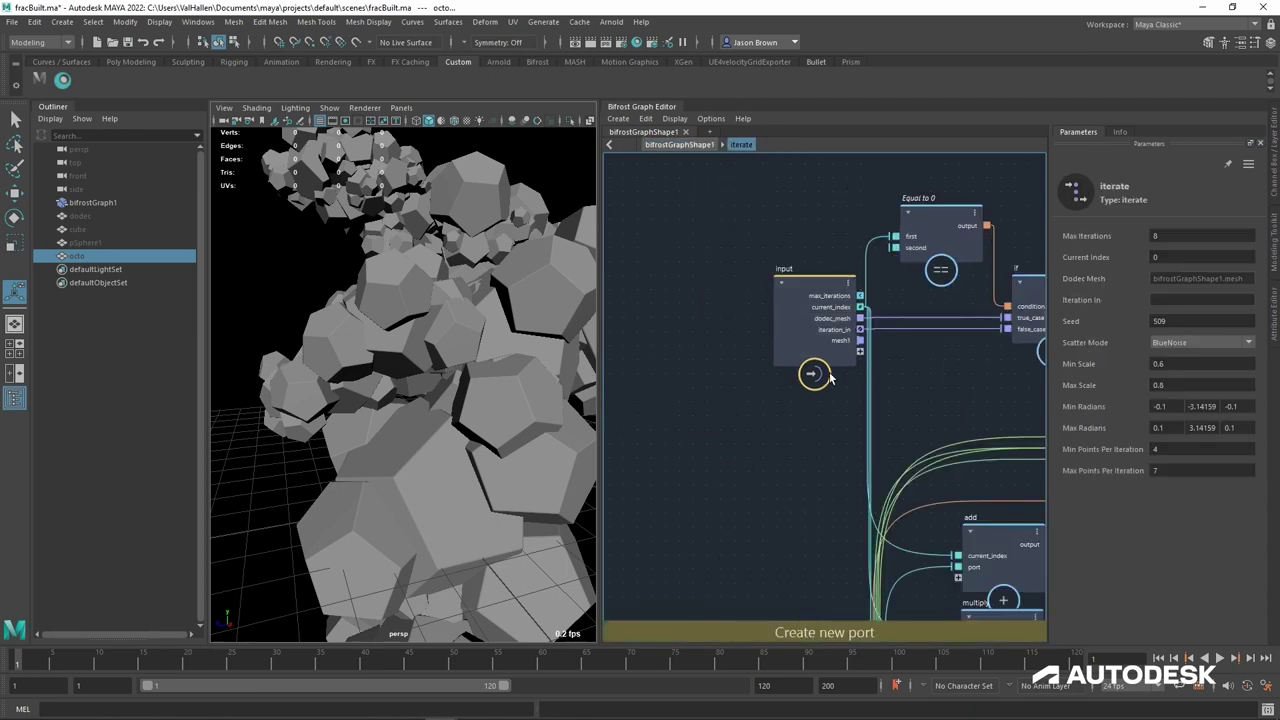
alt+middle_drag(934, 386, 803, 379)
click(729, 332)
mouse_move(1000, 270)
alt+middle_down()
mouse_move(682, 436)
mouse_move(903, 377)
alt+middle_up()
mouse_move(1010, 378)
alt+middle_down()
mouse_move(831, 340)
mouse_move(728, 297)
alt+middle_up()
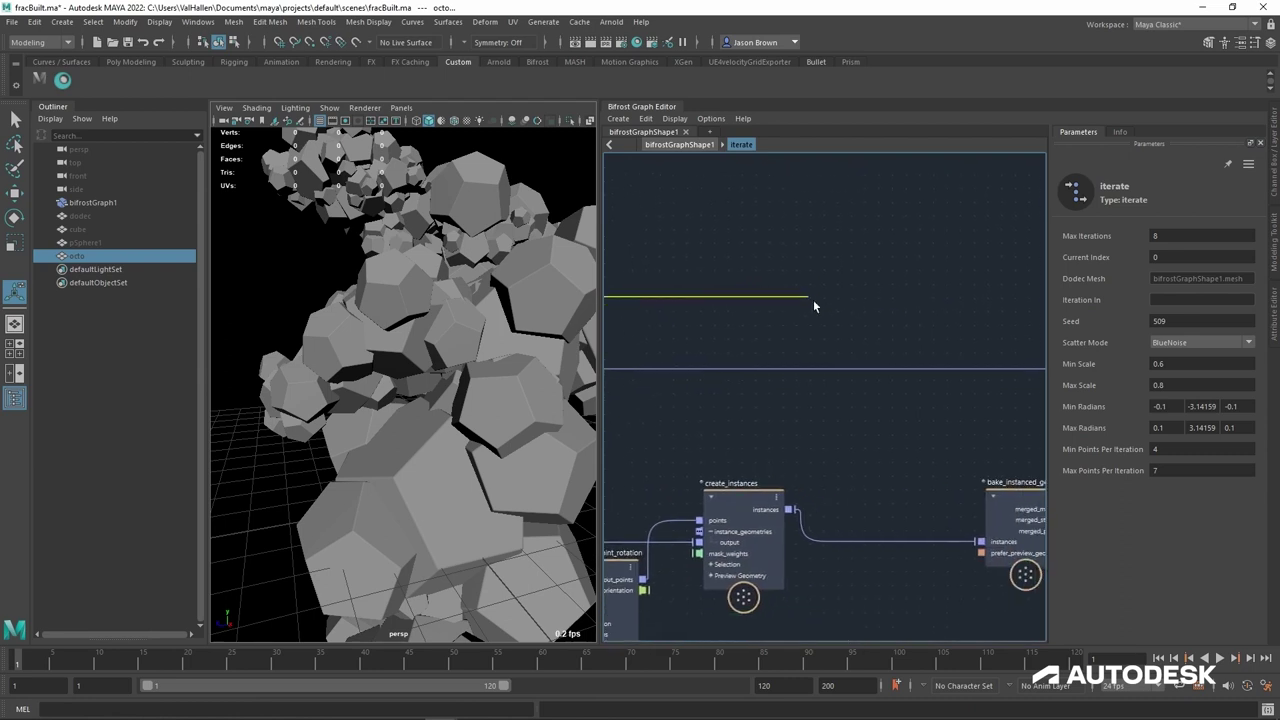
alt+middle_drag(813, 299, 1037, 292)
key(Tab)
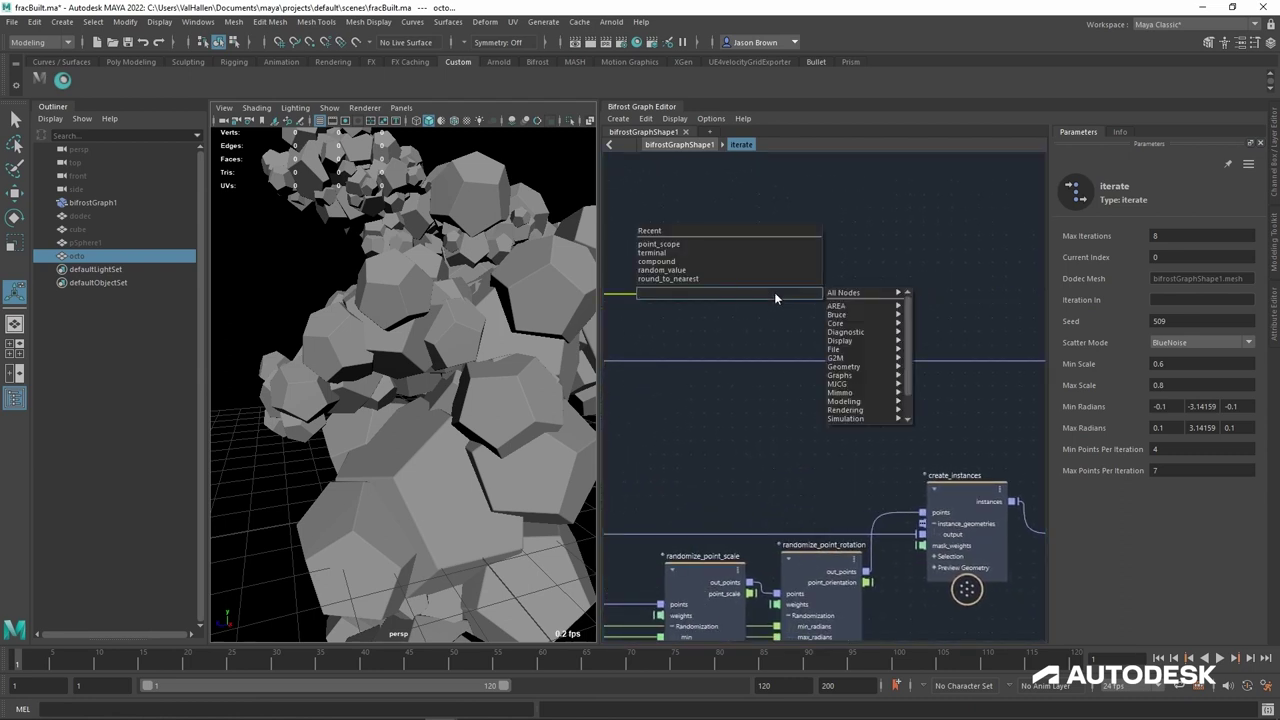
text(pass)
key(Return)
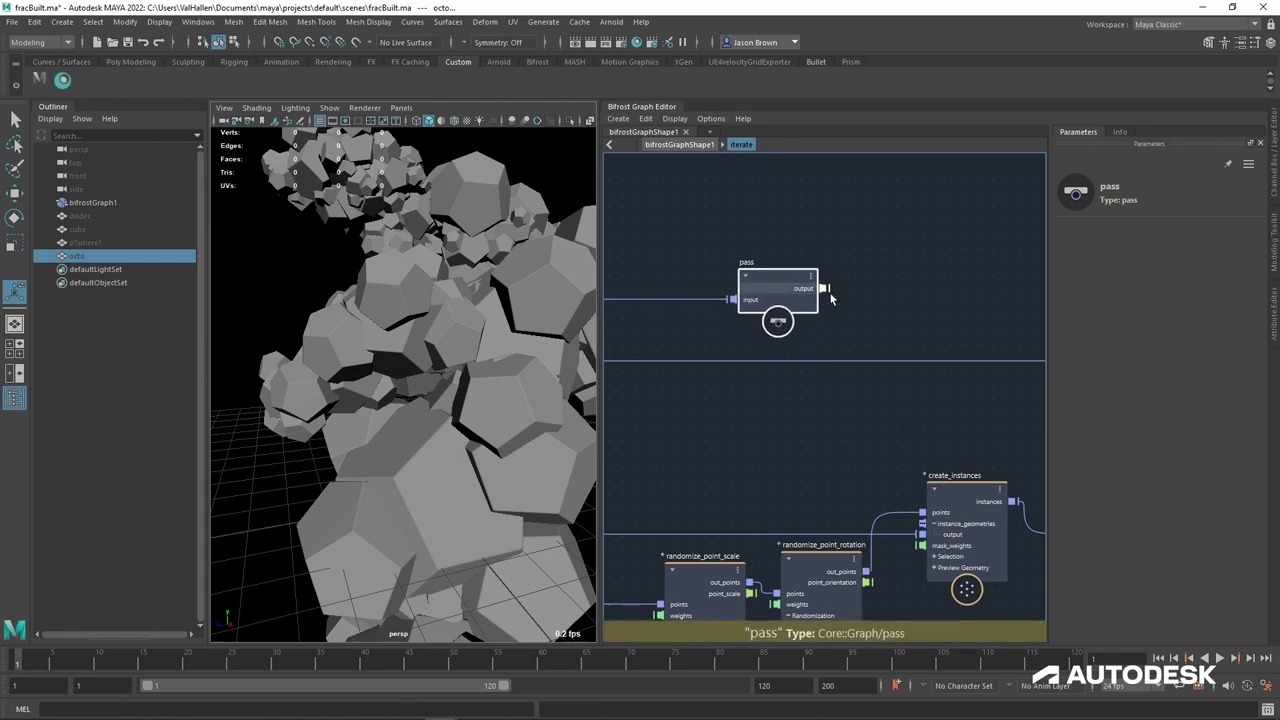
Step: Add a first_in_array node and a last_in_array node, both fed by the pass node's output
middle_drag(830, 298, 728, 268)
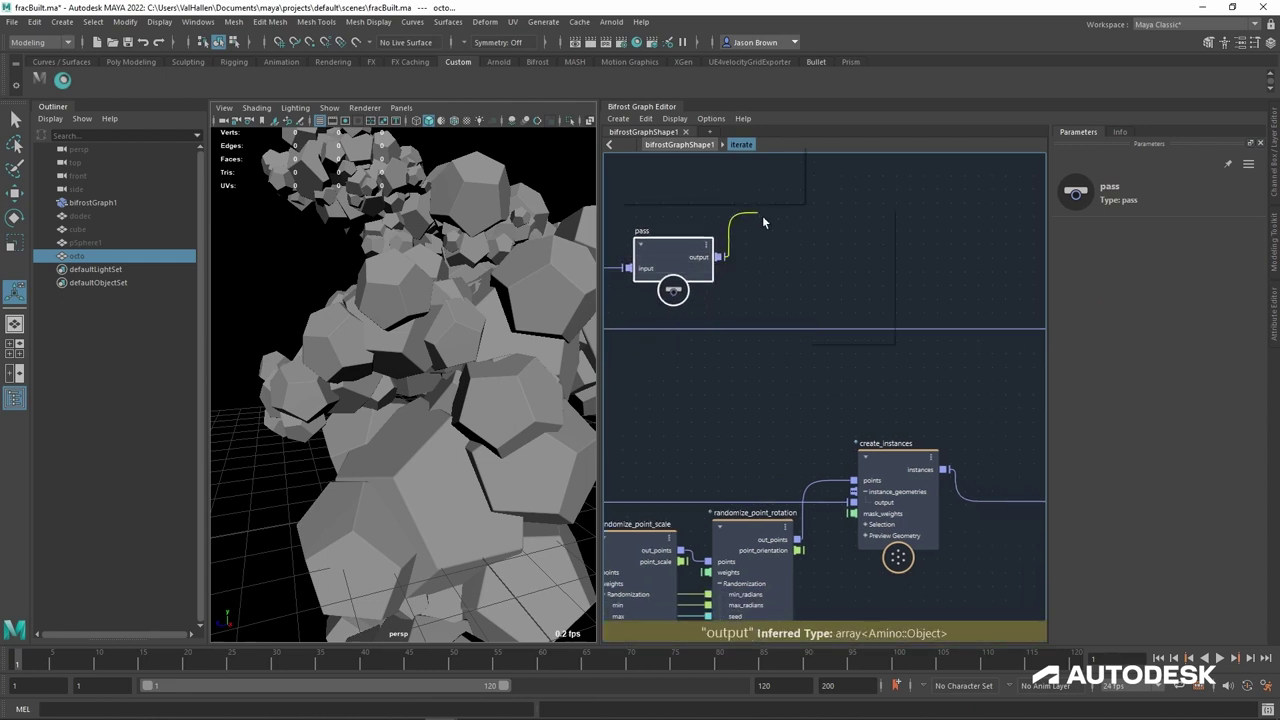
drag(762, 216, 756, 211)
text(fir)
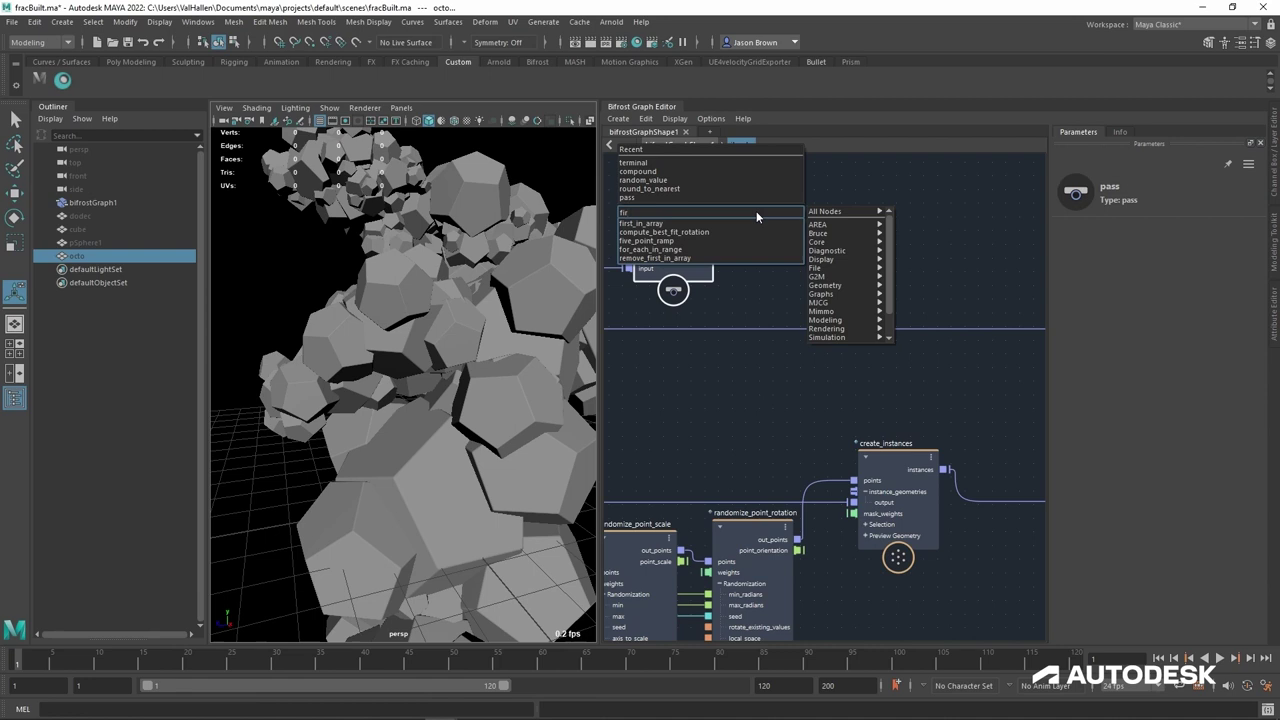
click(718, 223)
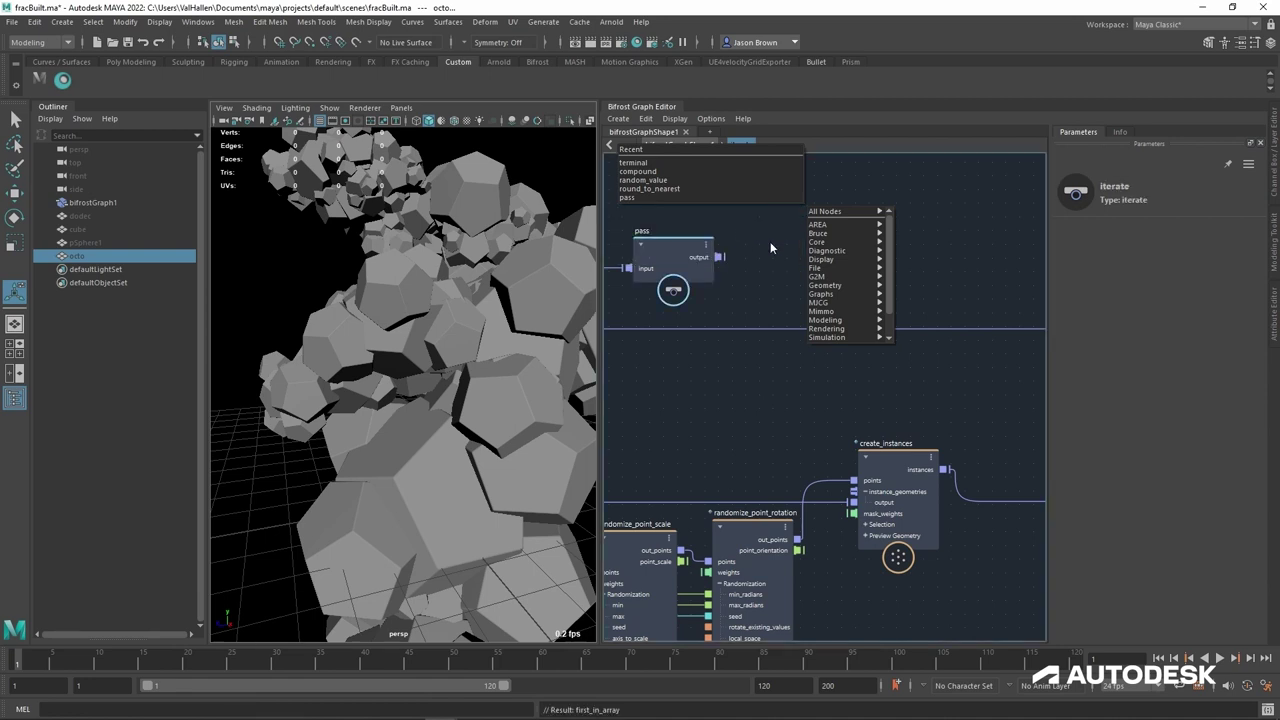
drag(764, 246, 792, 204)
drag(722, 268, 747, 293)
text(las)
key(Return)
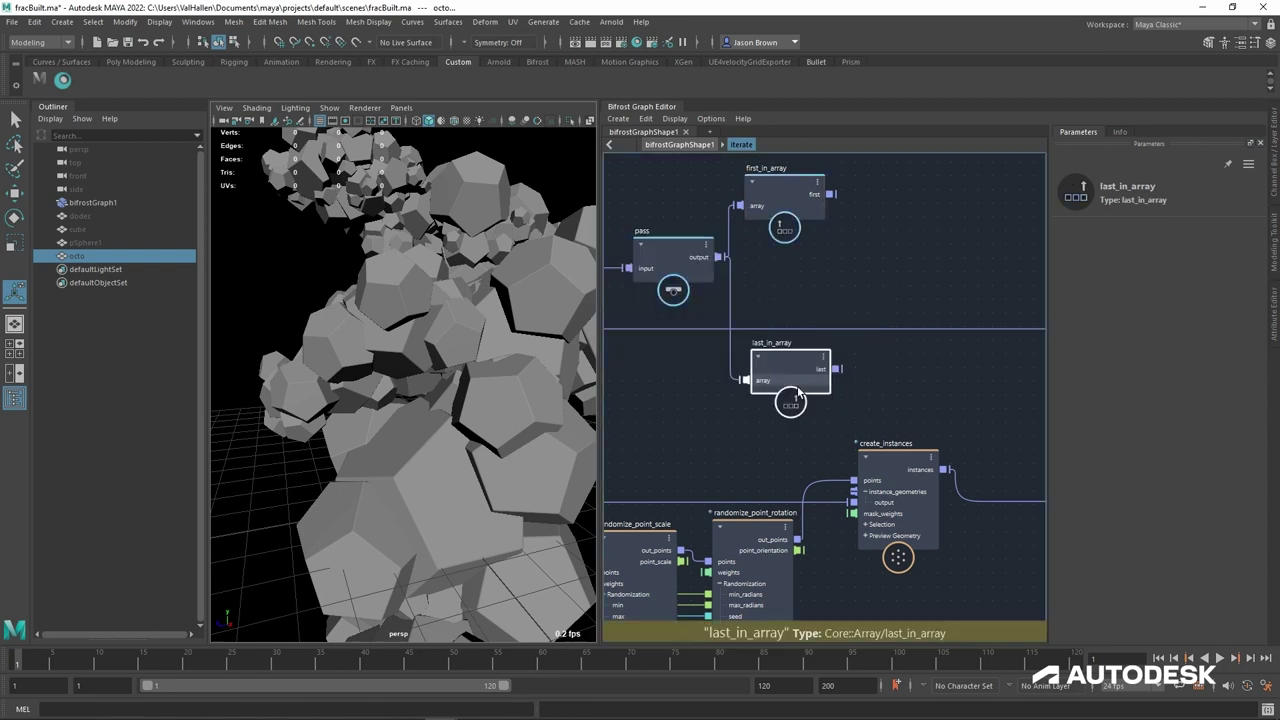
Step: Rename the first_in_array node to cube and the last_in_array node to oct
alt+middle_drag(793, 307, 801, 345)
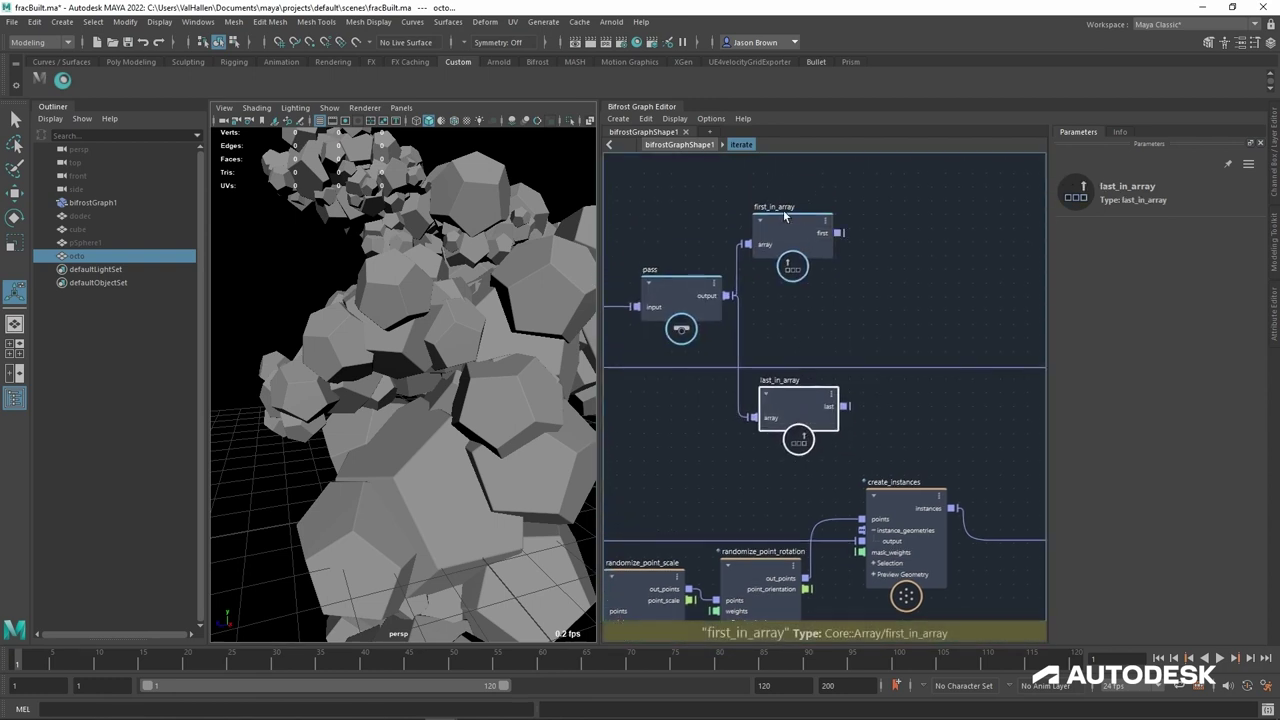
double_click(784, 207)
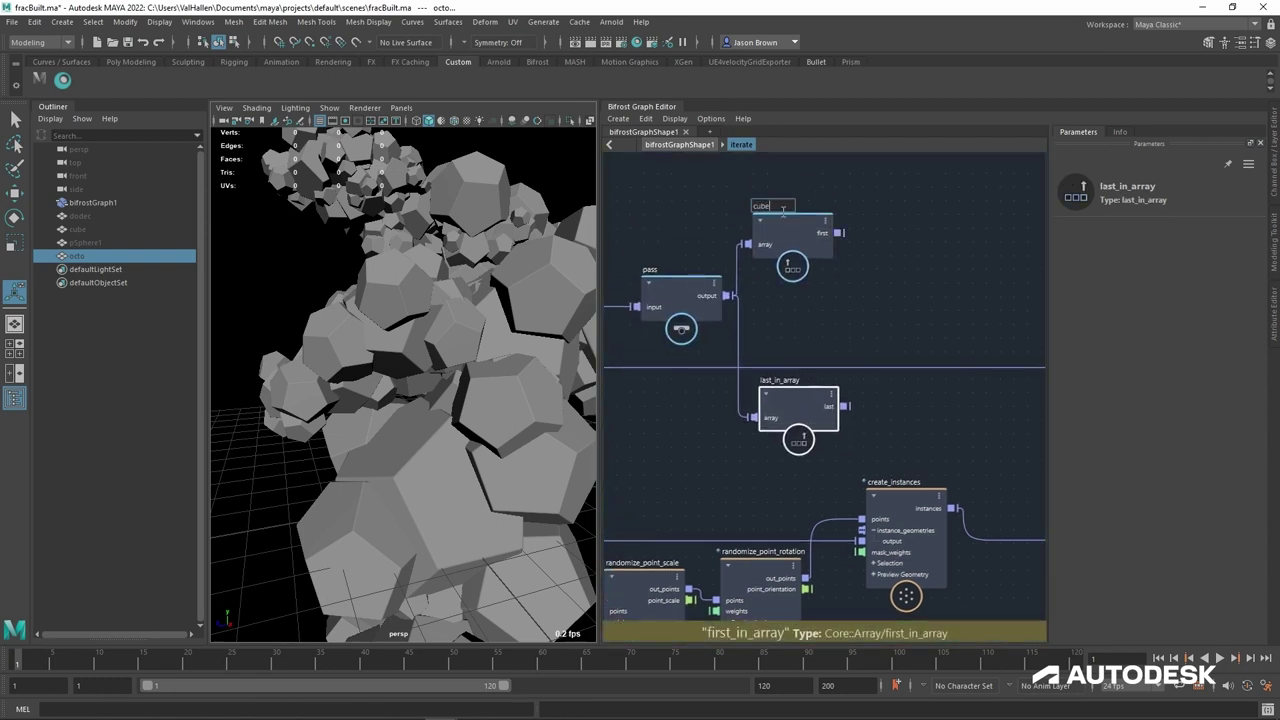
double_click(800, 383)
text(oct)
key(Return)
Step: Connect the cube node's first output and the oct node's last output to create_instances' instance_geometries
scroll(801, 390, down, 2)
mouse_move(800, 411)
mouse_down()
mouse_move(802, 367)
mouse_move(805, 402)
mouse_up()
alt+middle_drag(872, 435, 882, 370)
scroll(831, 363, up, 1)
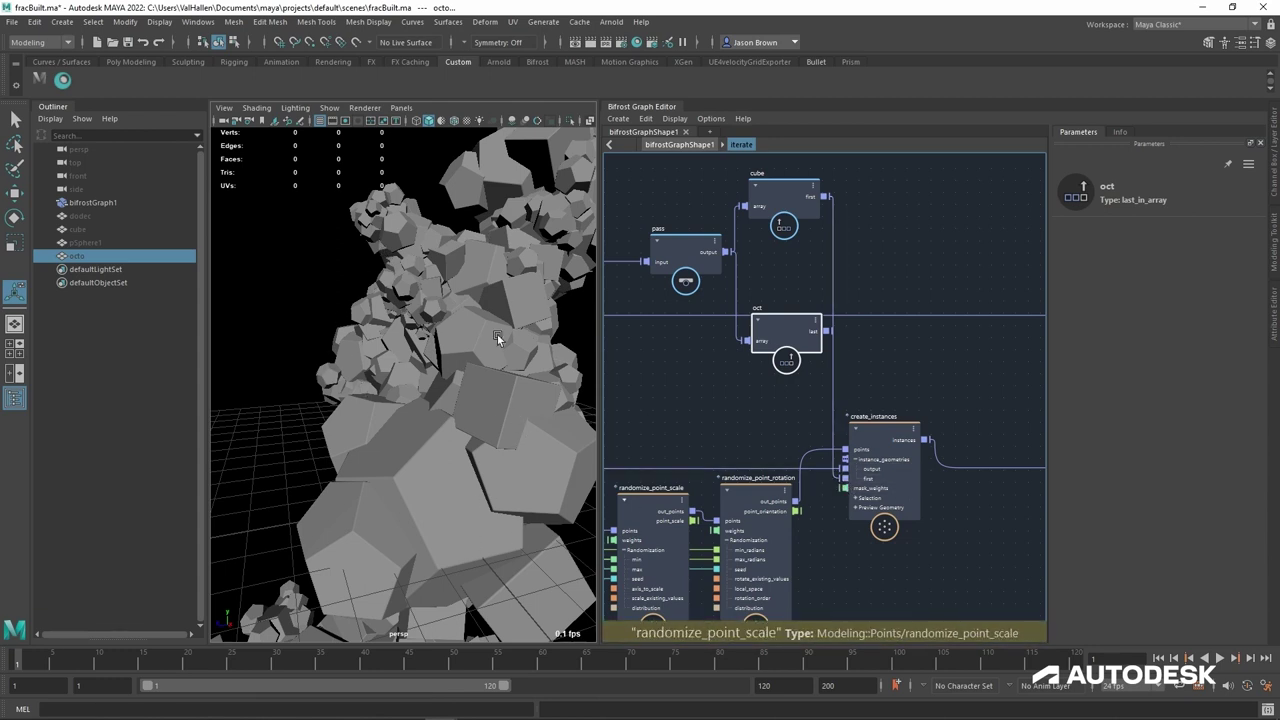
drag(786, 322, 738, 354)
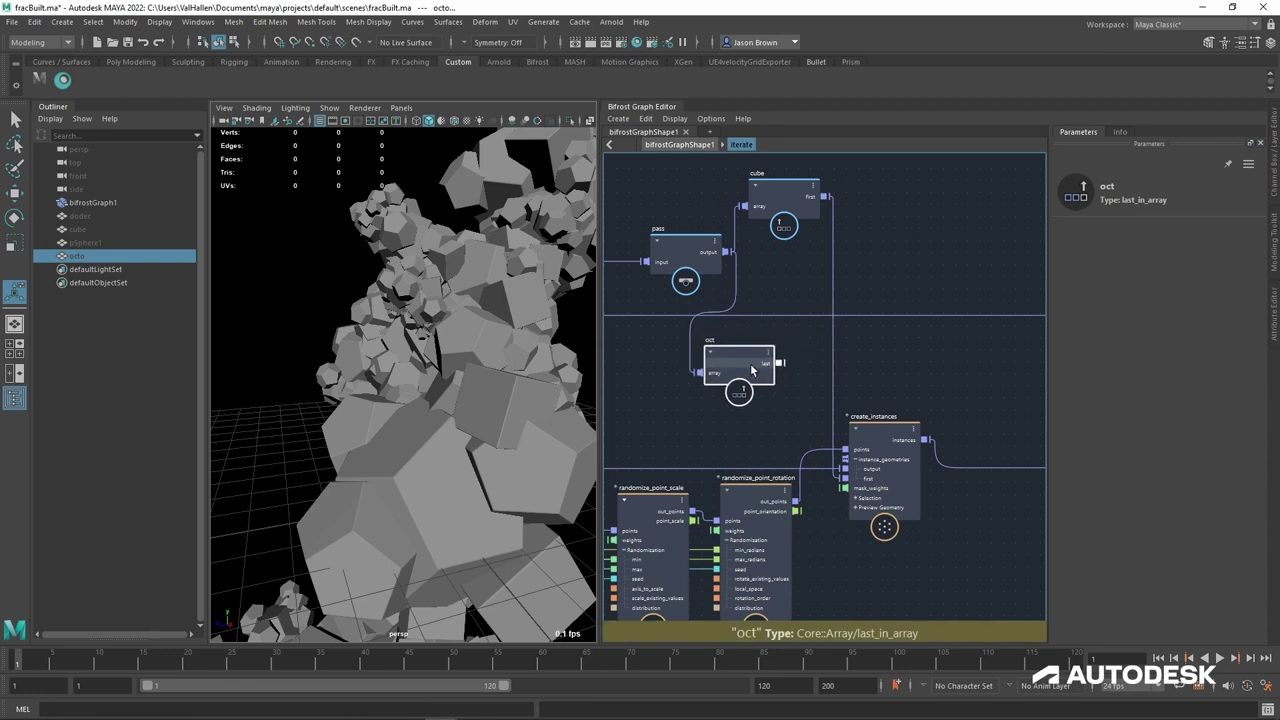
drag(819, 458, 846, 488)
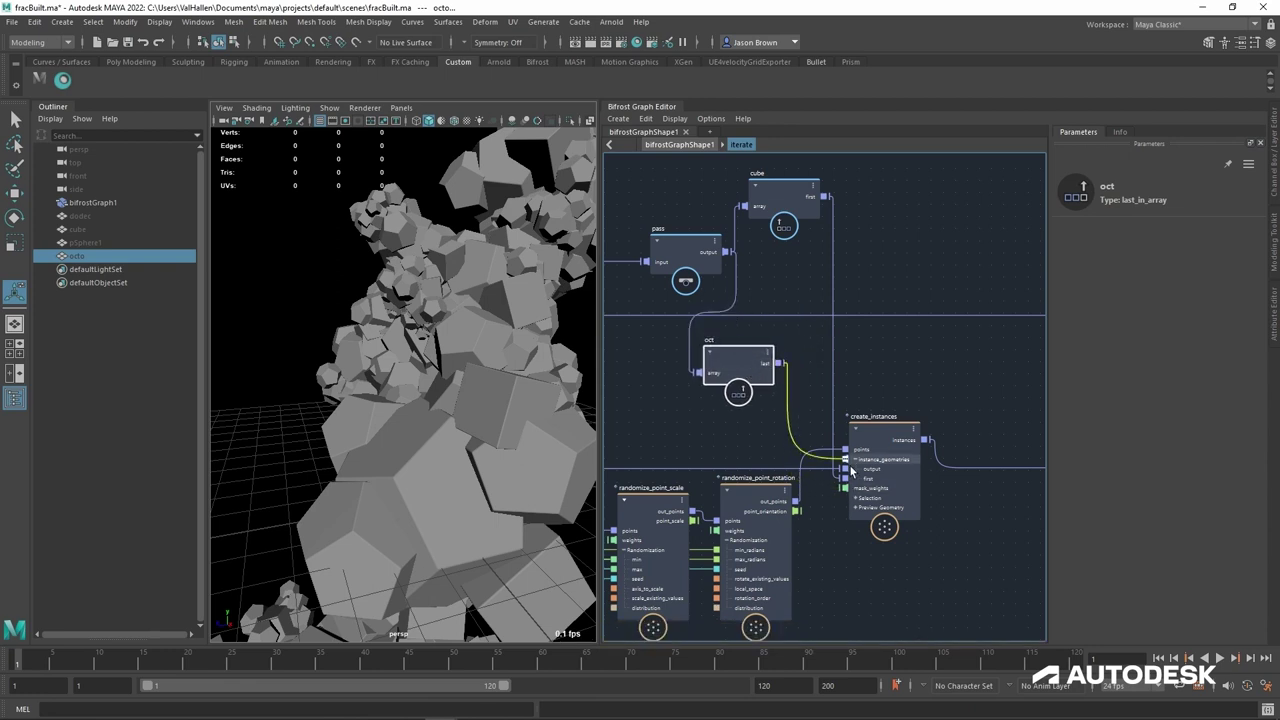
drag(851, 471, 848, 463)
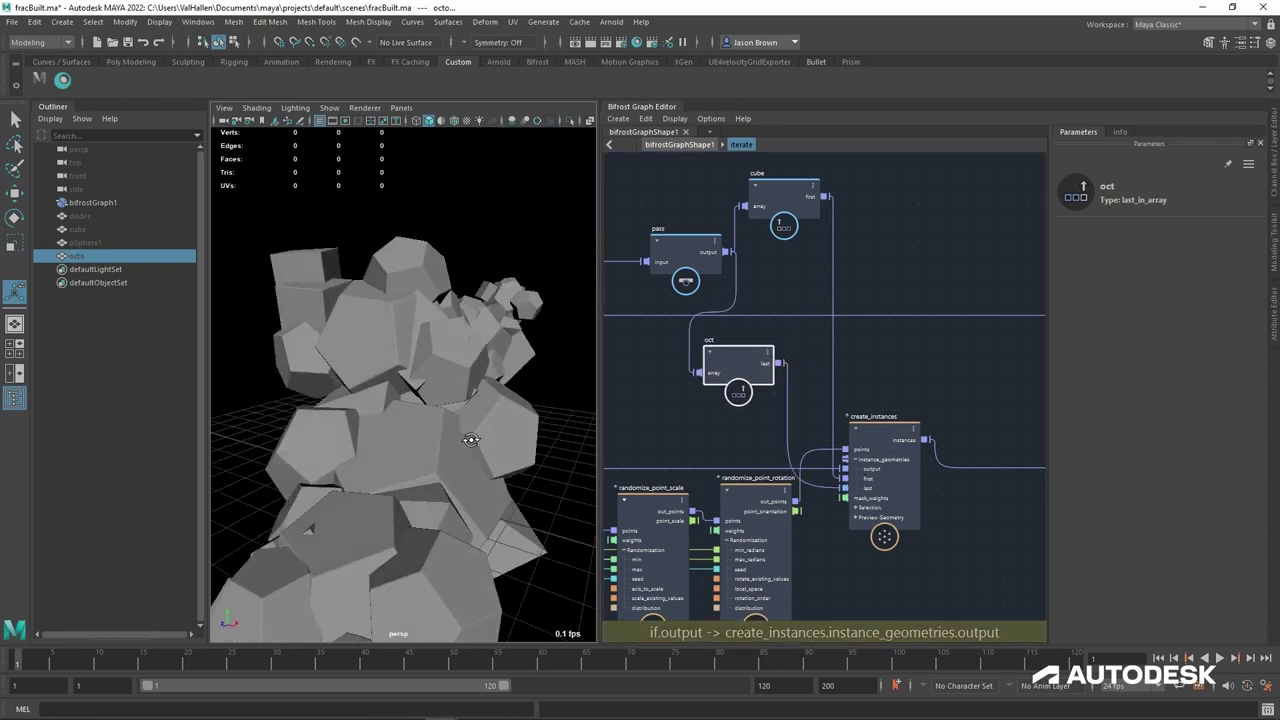
Step: Examine the structure of mixed instance shapes in the viewport from several angles and distances
mouse_move(469, 437)
alt+mouse_down()
mouse_move(560, 443)
mouse_move(441, 431)
mouse_move(465, 416)
mouse_move(466, 440)
mouse_move(487, 447)
alt+mouse_up()
alt+middle_drag(416, 350, 413, 391)
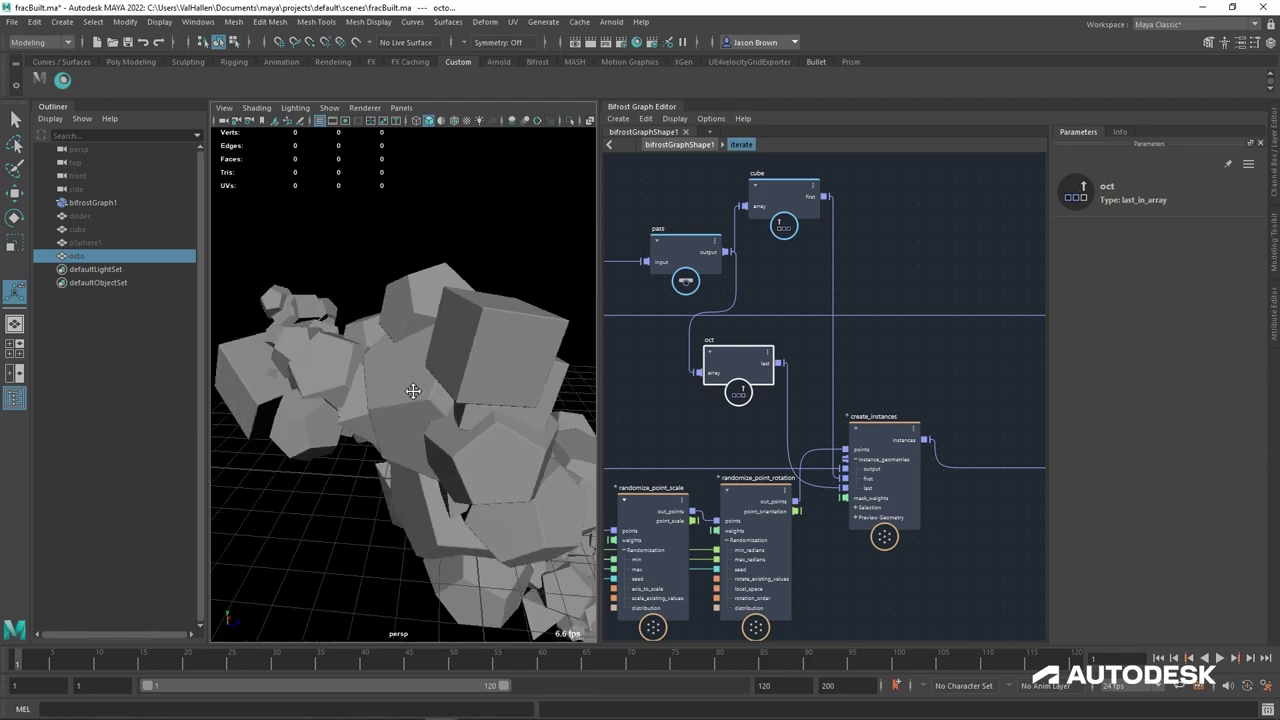
alt+drag(413, 390, 483, 370)
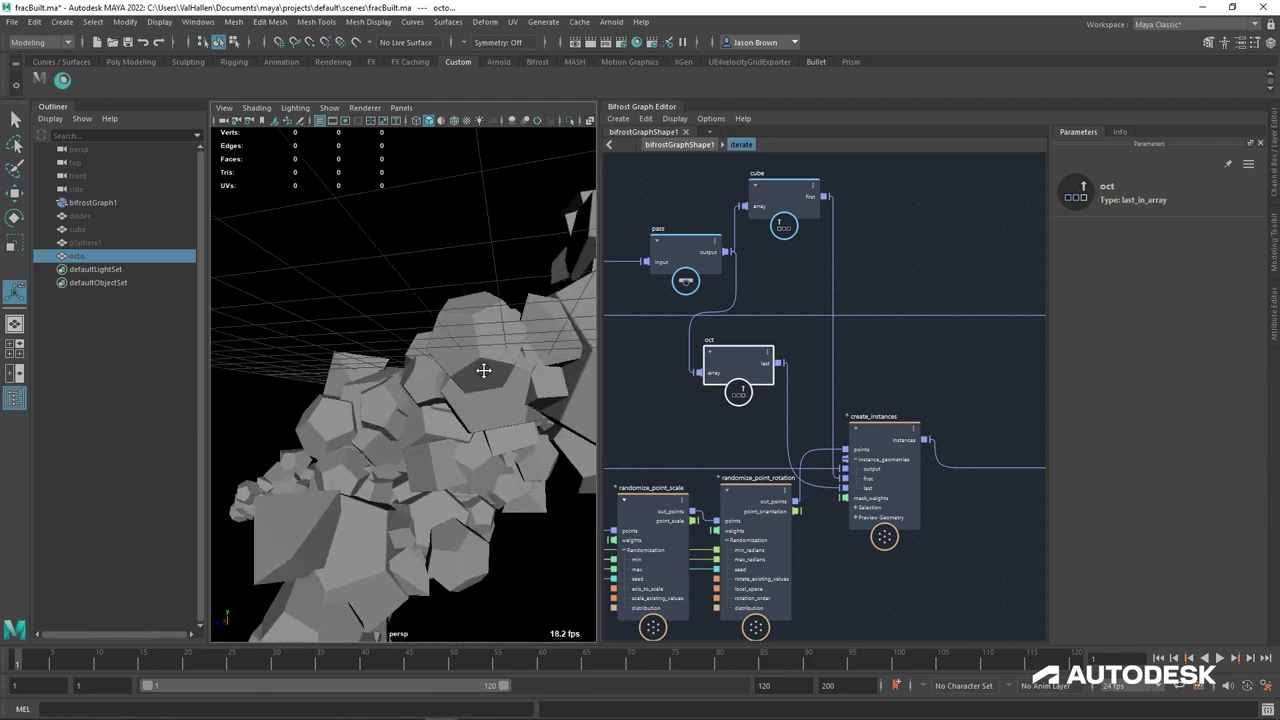
alt+middle_drag(483, 370, 470, 325)
alt+drag(406, 329, 430, 383)
alt+right_drag(400, 375, 457, 391)
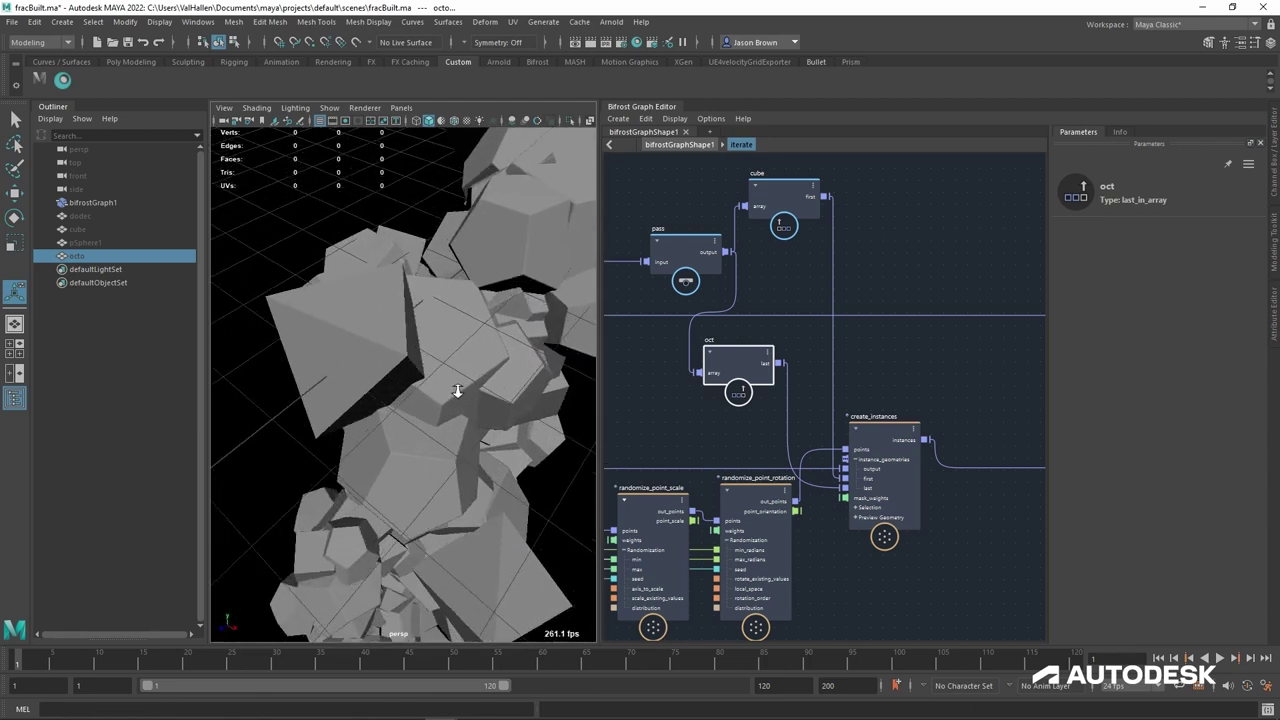
alt+drag(457, 390, 410, 398)
alt+right_drag(461, 358, 391, 350)
alt+drag(391, 350, 420, 318)
alt+middle_drag(420, 318, 403, 338)
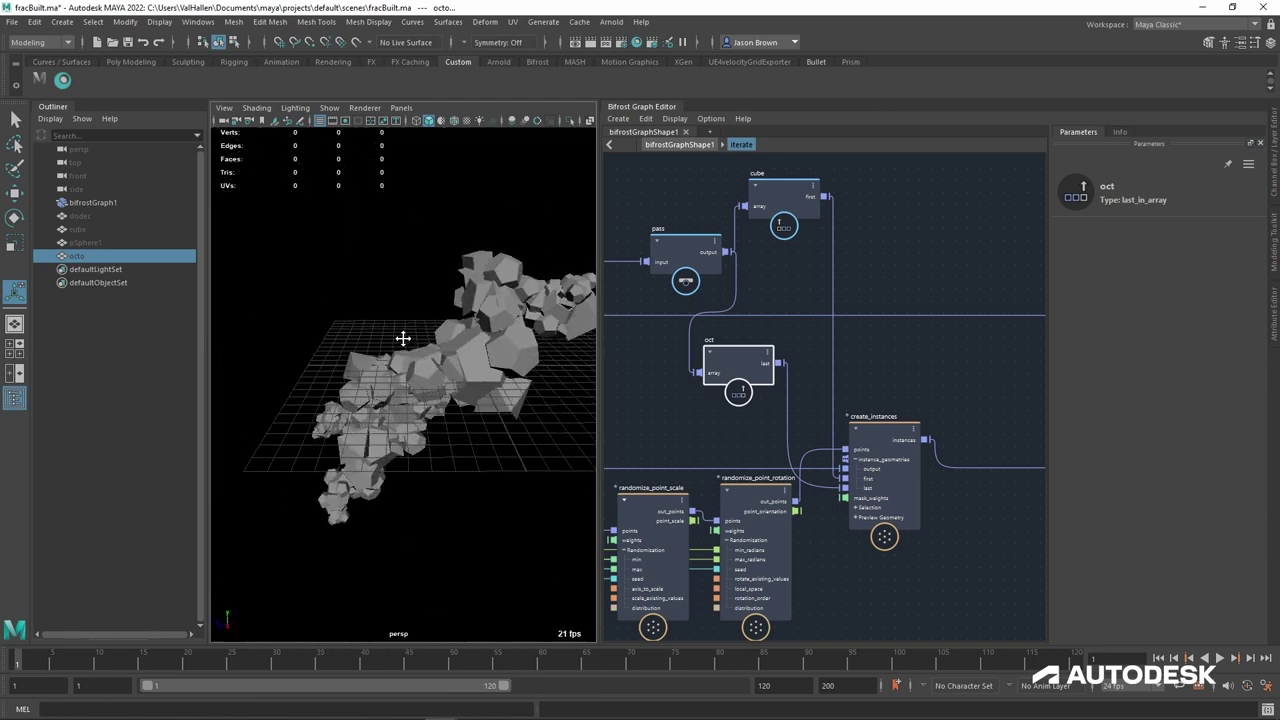
Step: Examine the mixed instances from several angles and review the Selection and Preview Geometry ports of create_instances
alt+right_drag(403, 338, 438, 345)
alt+drag(438, 345, 455, 345)
alt+middle_drag(455, 345, 445, 351)
alt+drag(445, 350, 425, 354)
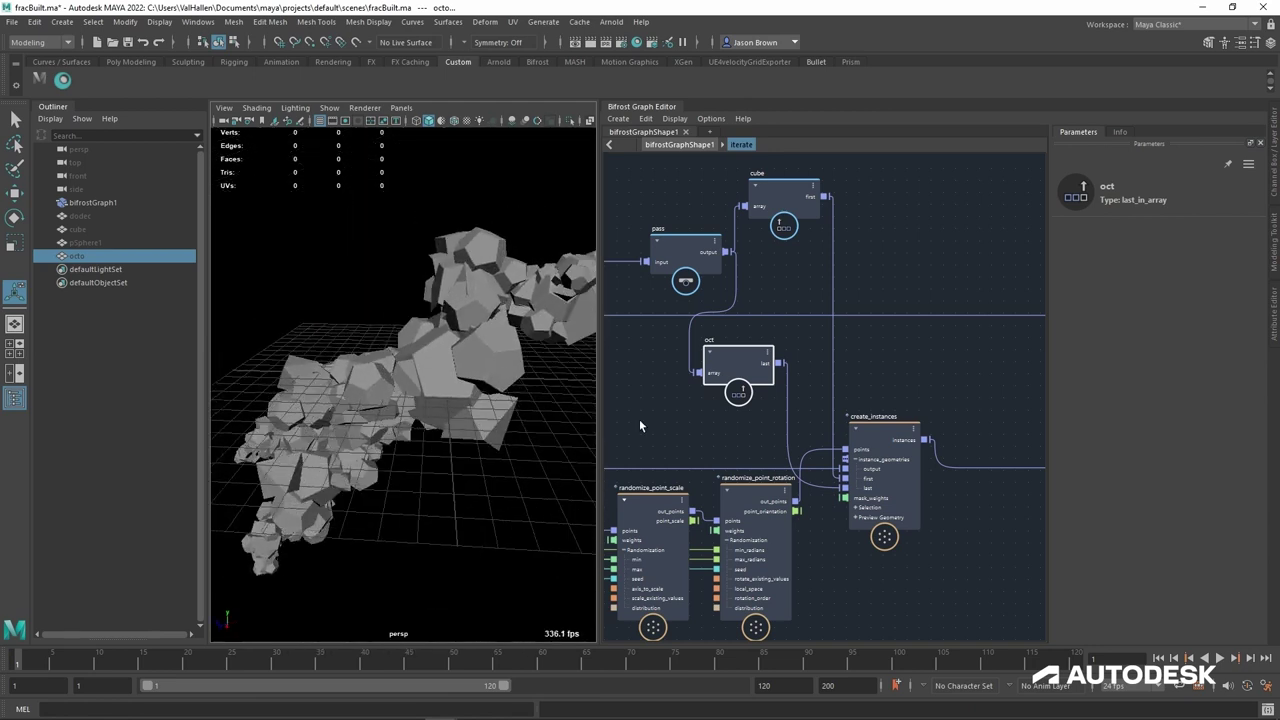
click(885, 447)
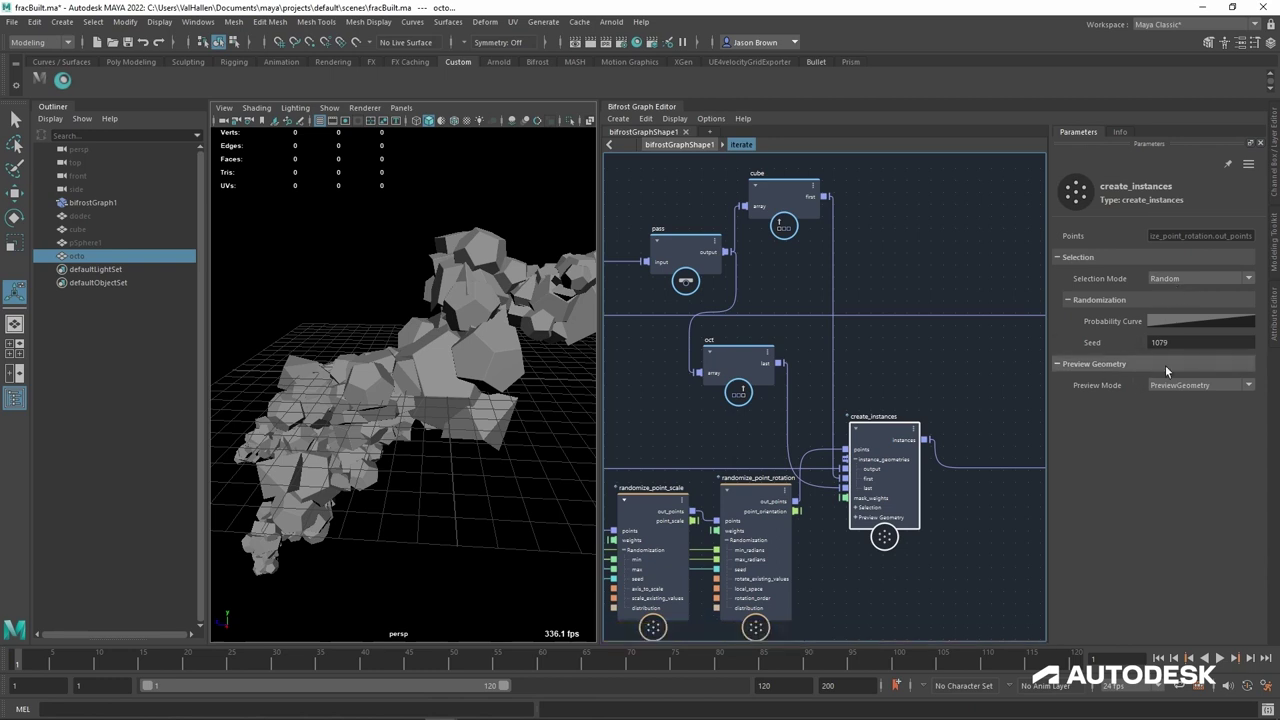
click(861, 509)
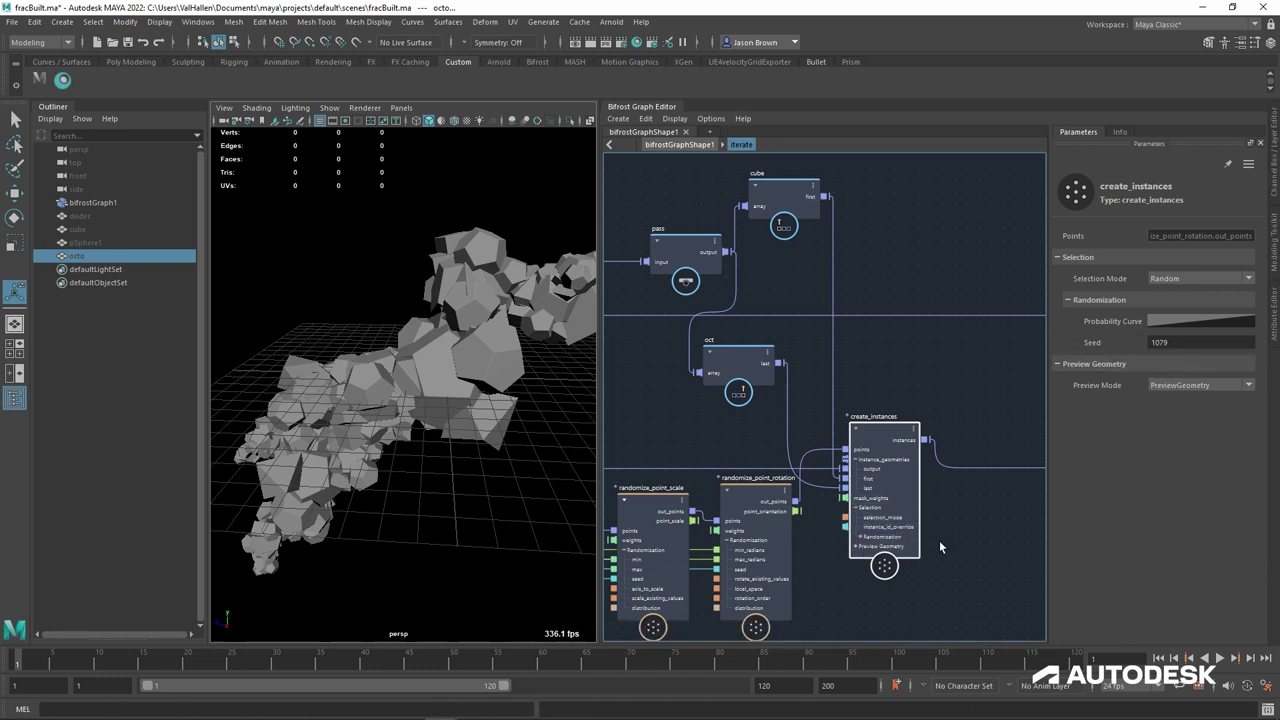
click(862, 508)
click(864, 517)
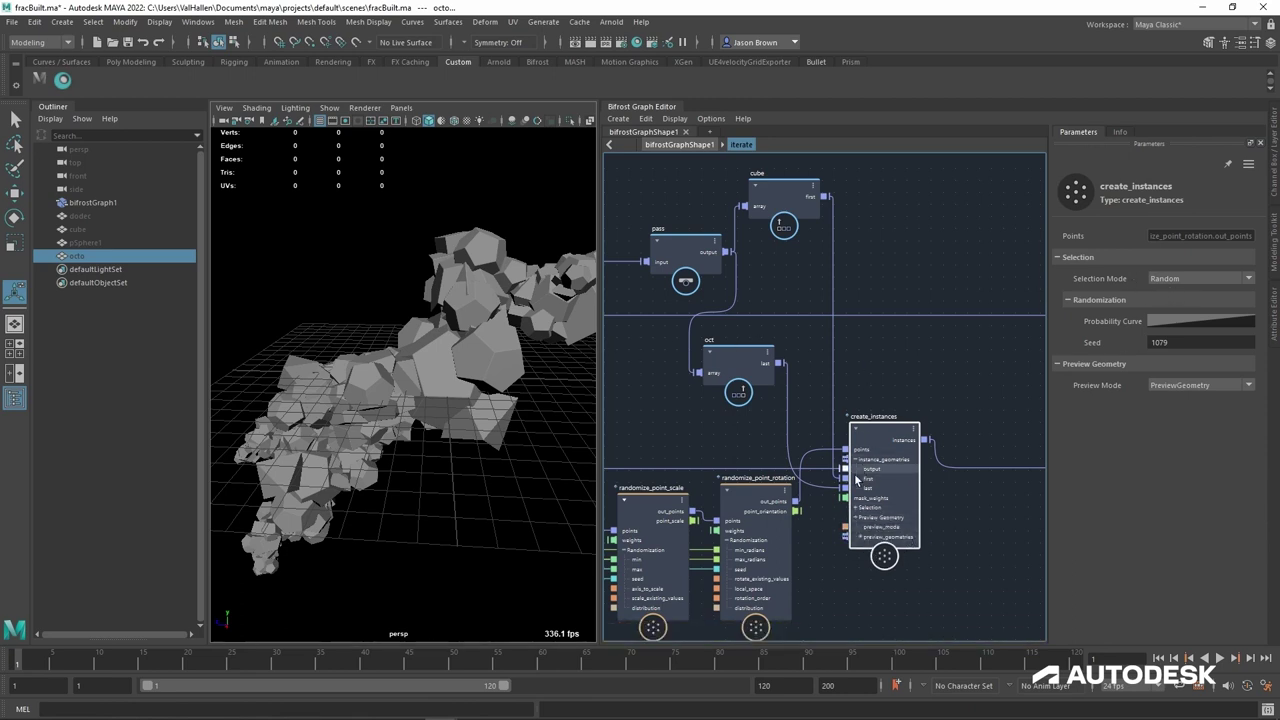
alt+drag(398, 415, 450, 380)
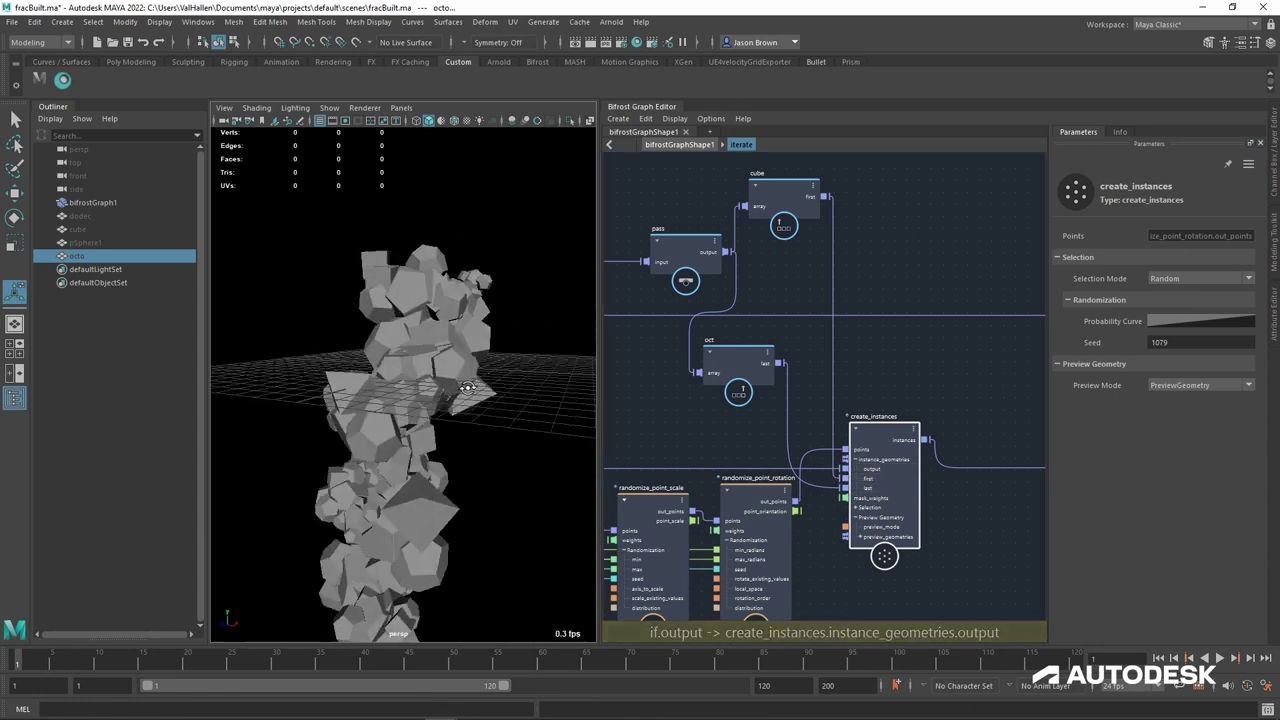
alt+middle_drag(450, 380, 477, 297)
alt+right_drag(477, 297, 532, 310)
mouse_move(458, 311)
alt+mouse_down()
mouse_move(609, 320)
mouse_move(560, 300)
mouse_move(534, 320)
mouse_move(463, 318)
alt+mouse_up()
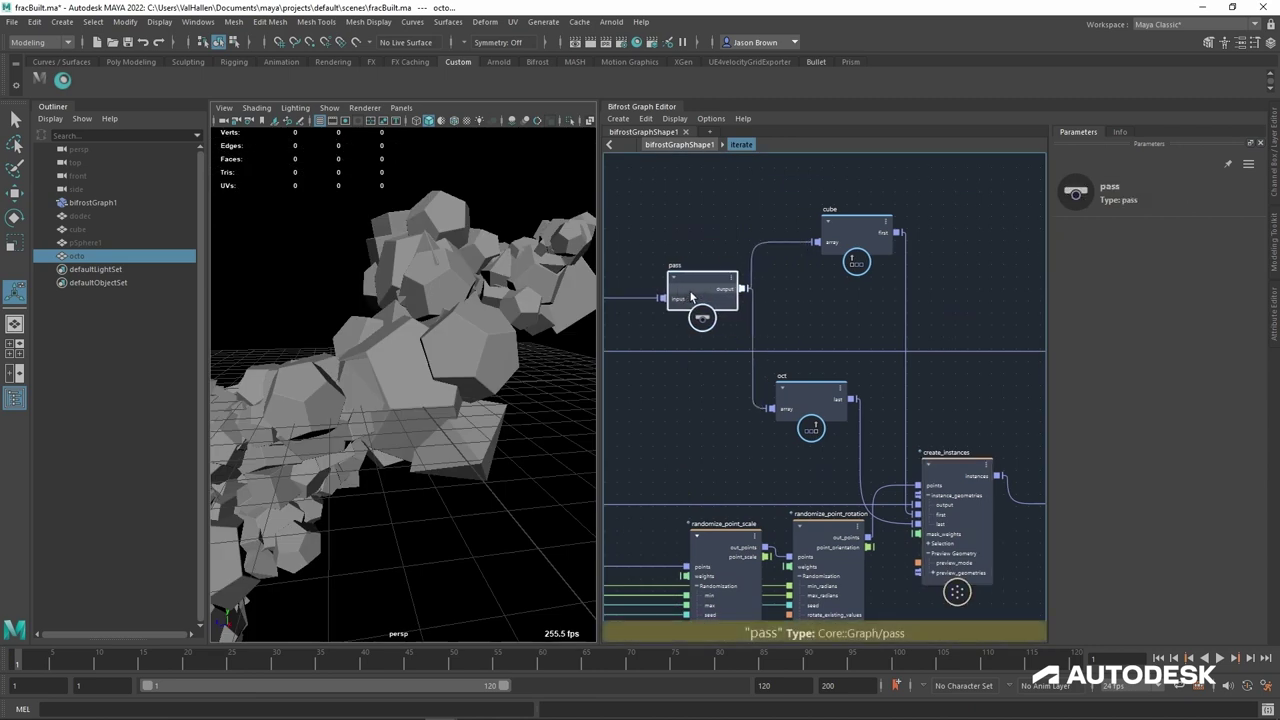
Step: Rearrange the pass, oct and cube nodes so they sit closer together in the graph
click(717, 295)
drag(812, 407, 808, 390)
drag(863, 243, 823, 270)
Step: Try the None selection mode on the create_instances node and inspect the instances in the viewport
click(949, 475)
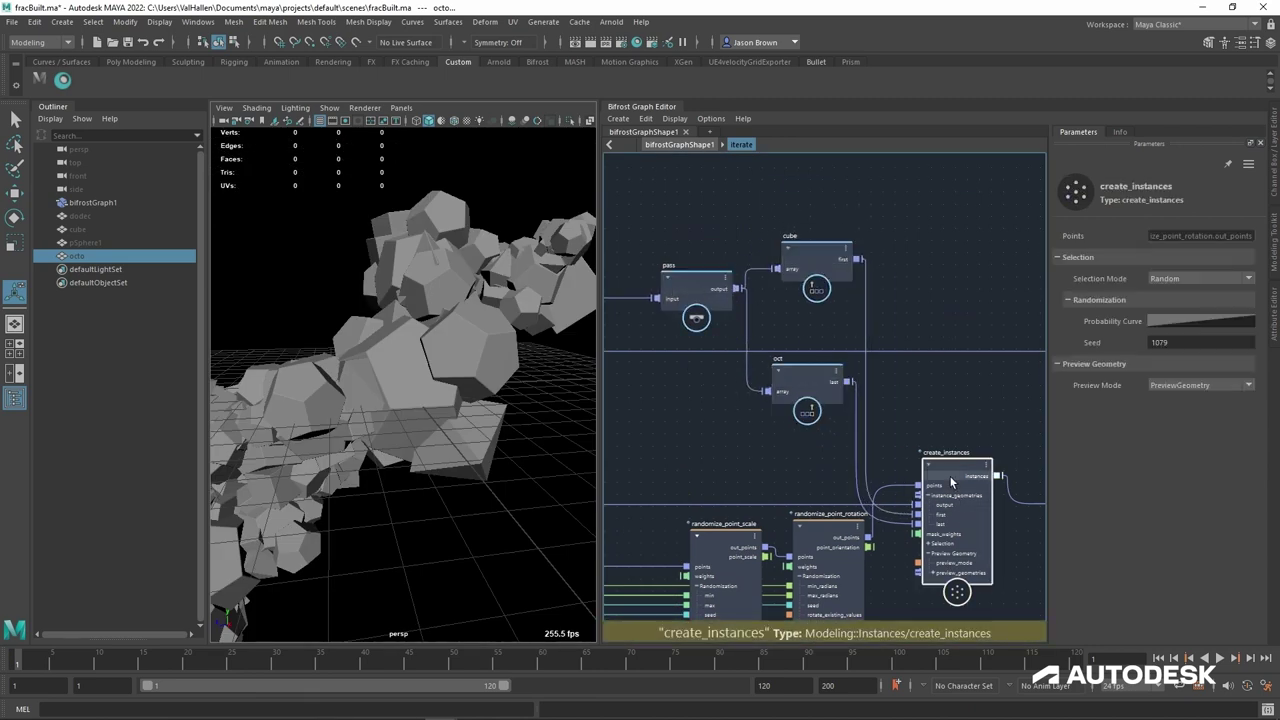
click(1169, 278)
click(1160, 289)
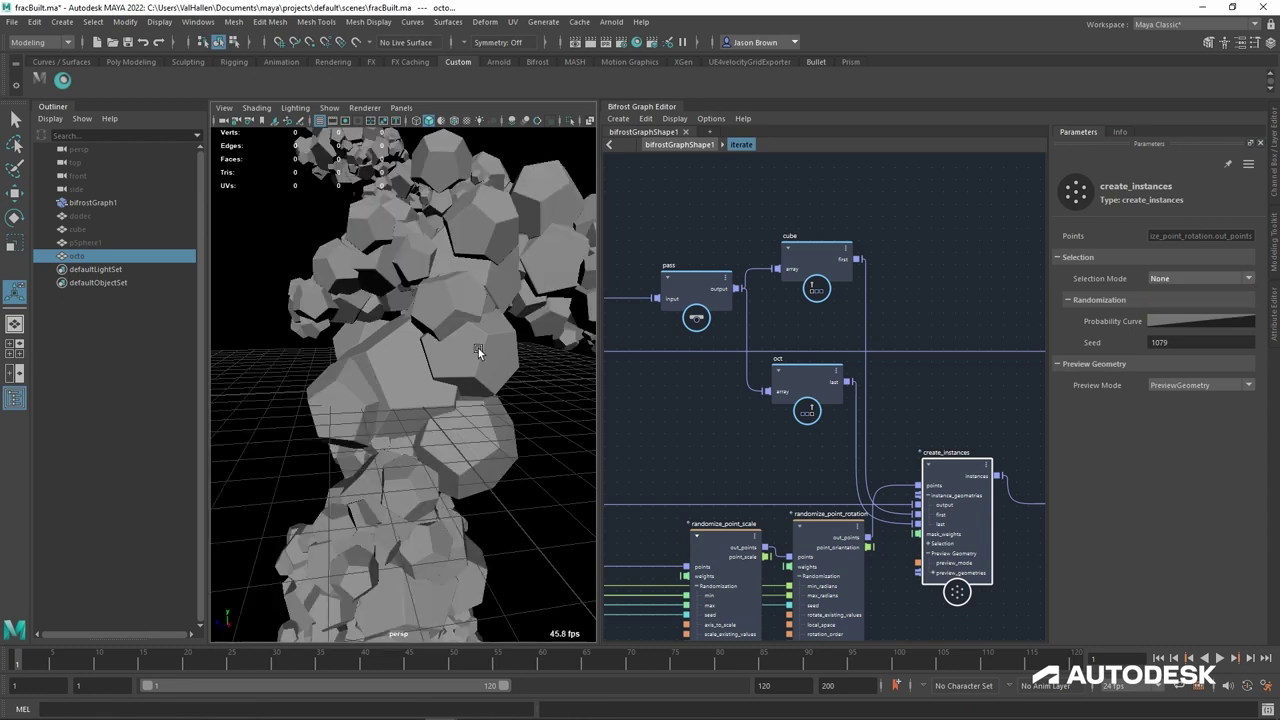
alt+drag(487, 320, 406, 305)
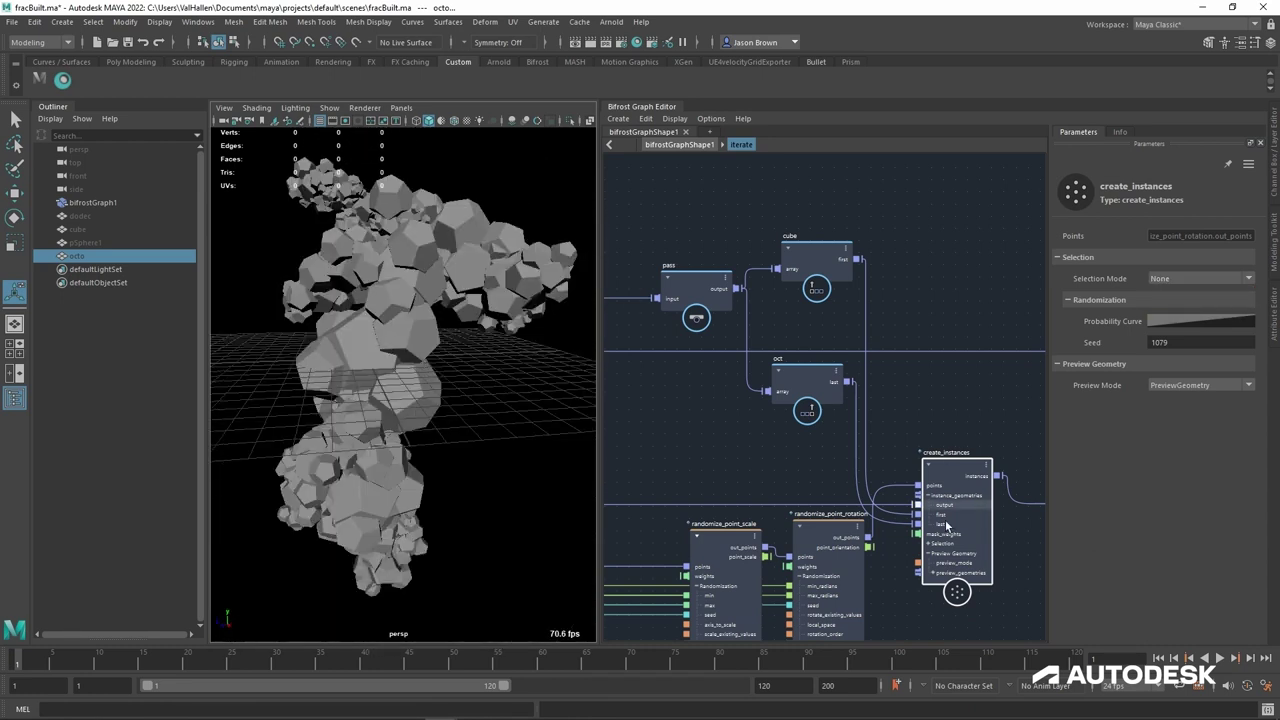
Step: Try the Sequential selection mode on create_instances, and return it to Random
click(1190, 279)
click(1170, 301)
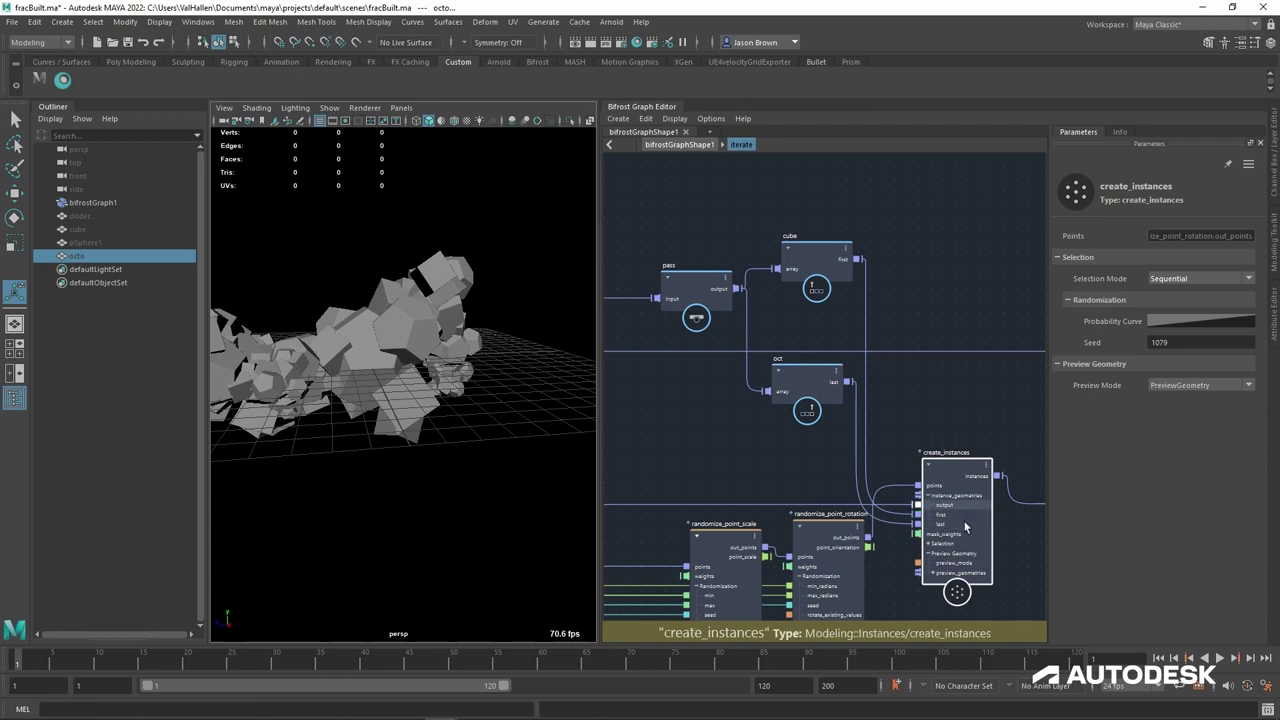
click(1200, 278)
click(1165, 298)
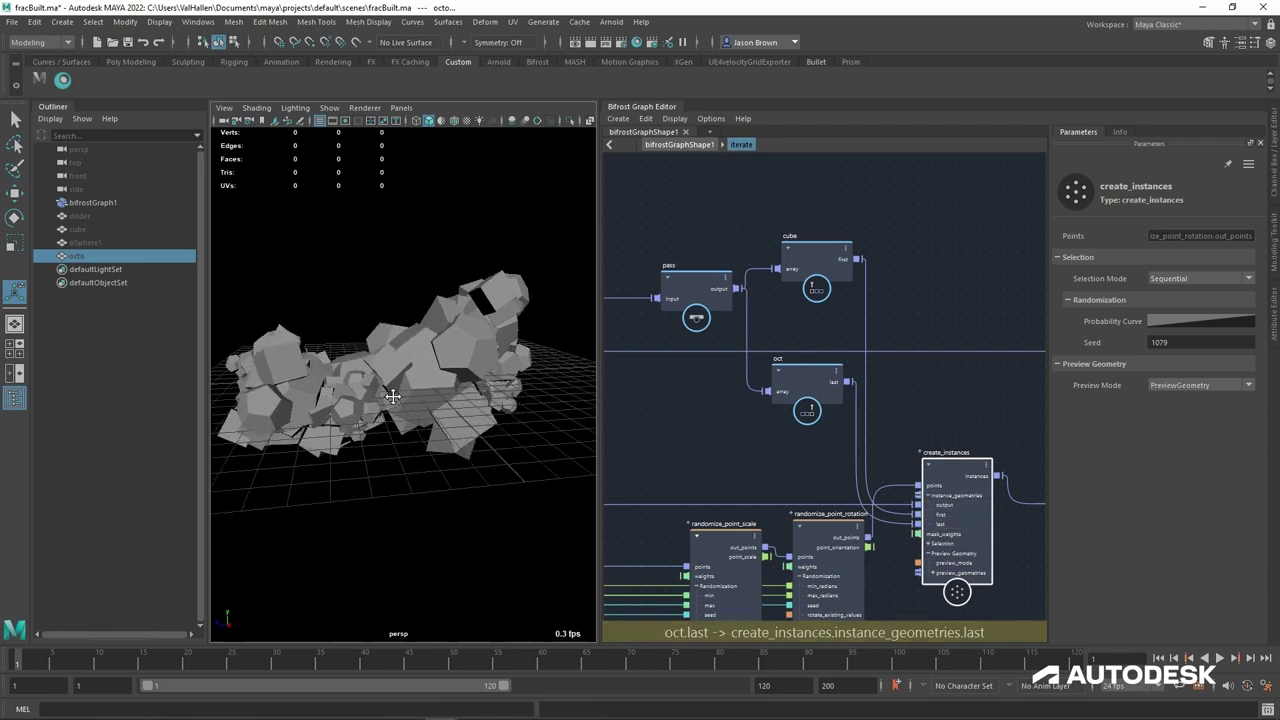
Step: Try moving the first point of create_instances' probability curve to position 0.98, and return it to 0.00
click(1176, 323)
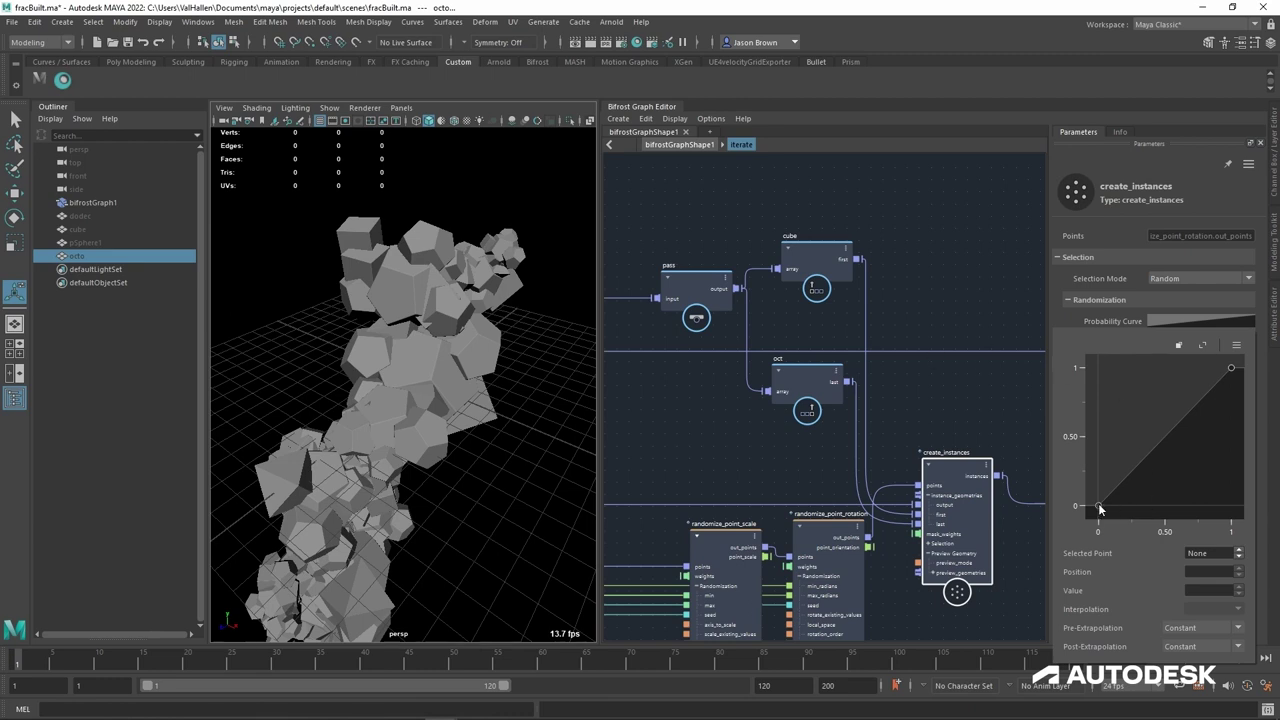
drag(1098, 508, 1232, 508)
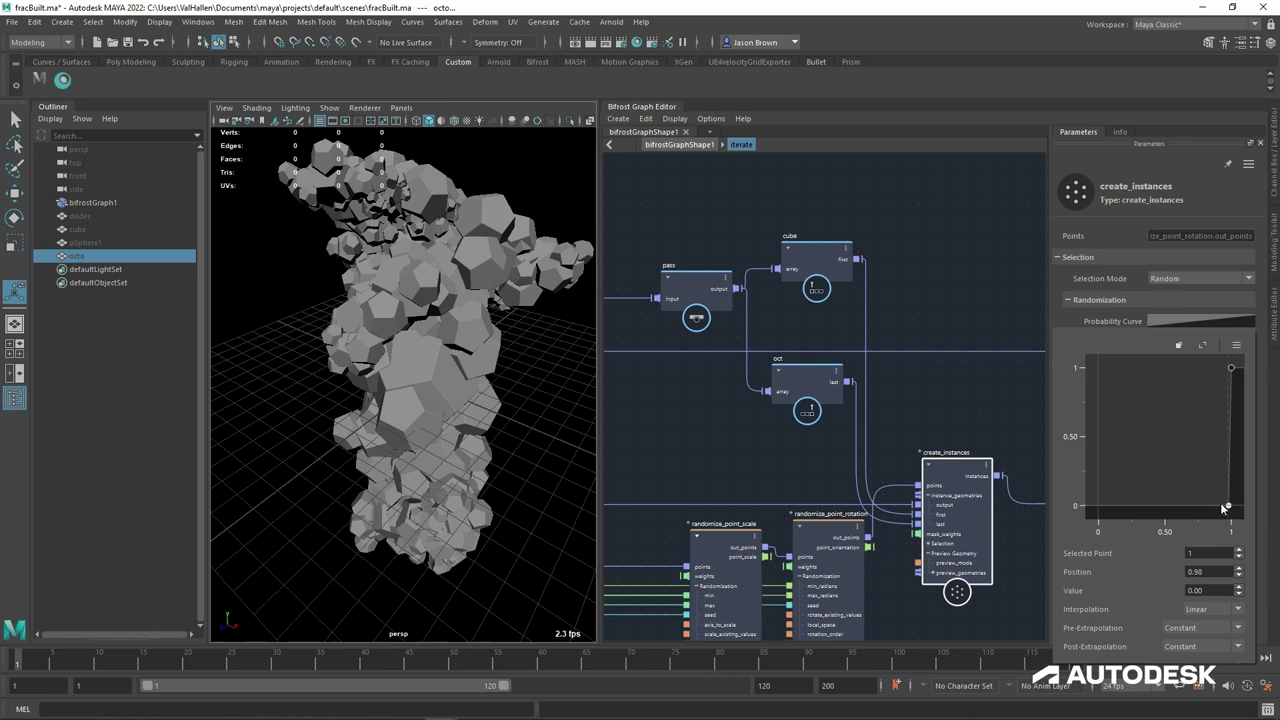
drag(1222, 505, 1108, 505)
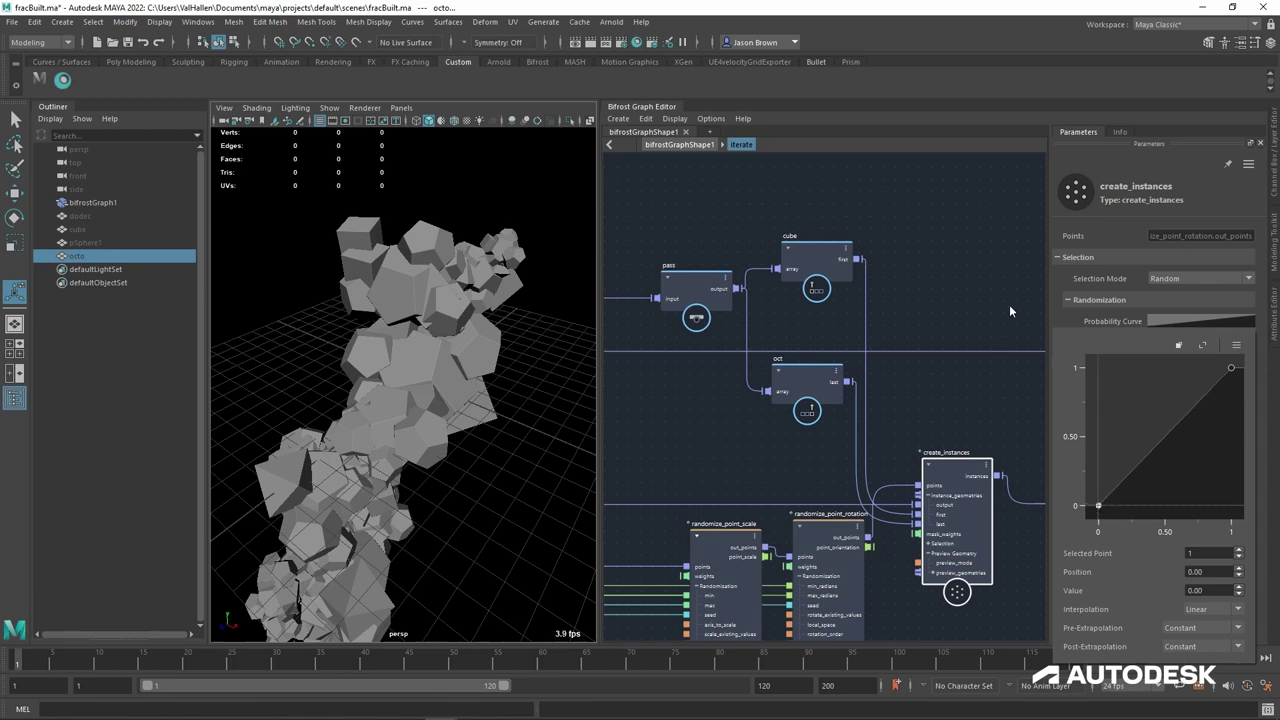
Step: Add a randomize_selection_by_probabilities node and place it between create_instances and bake_instanced_geometry
click(921, 304)
middle_drag(921, 304, 677, 286)
drag(907, 425, 905, 399)
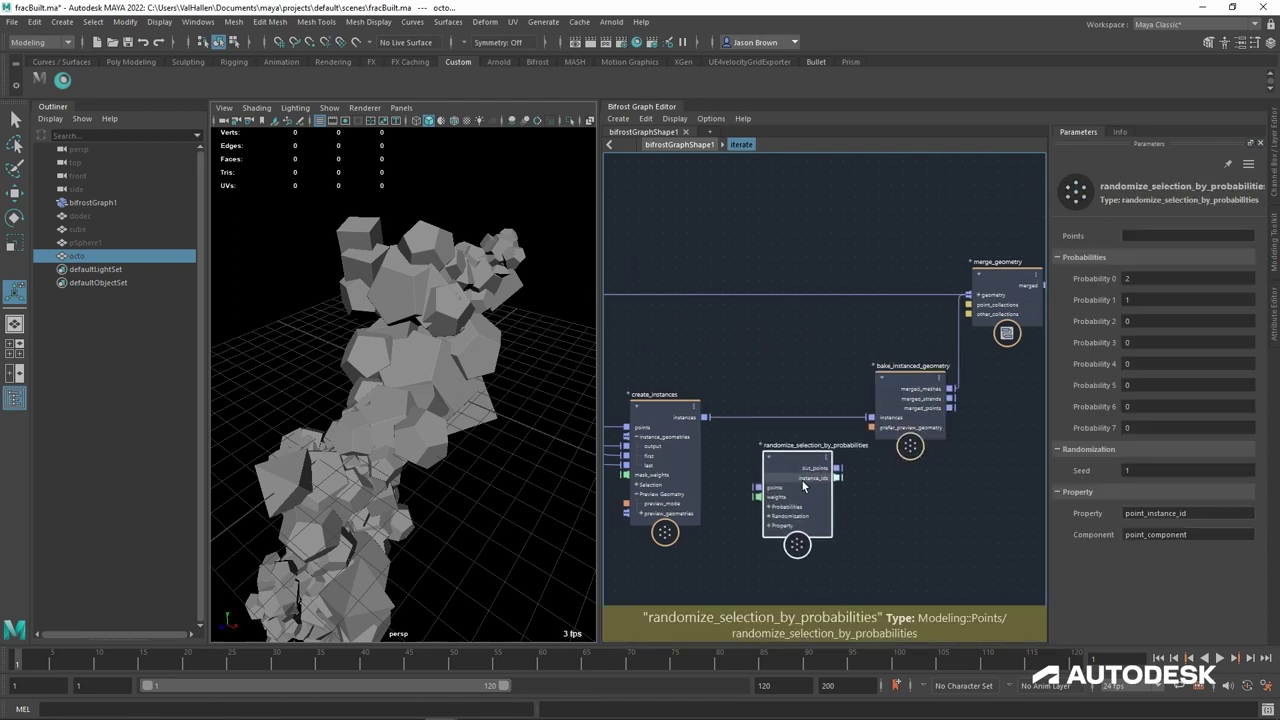
drag(792, 490, 779, 485)
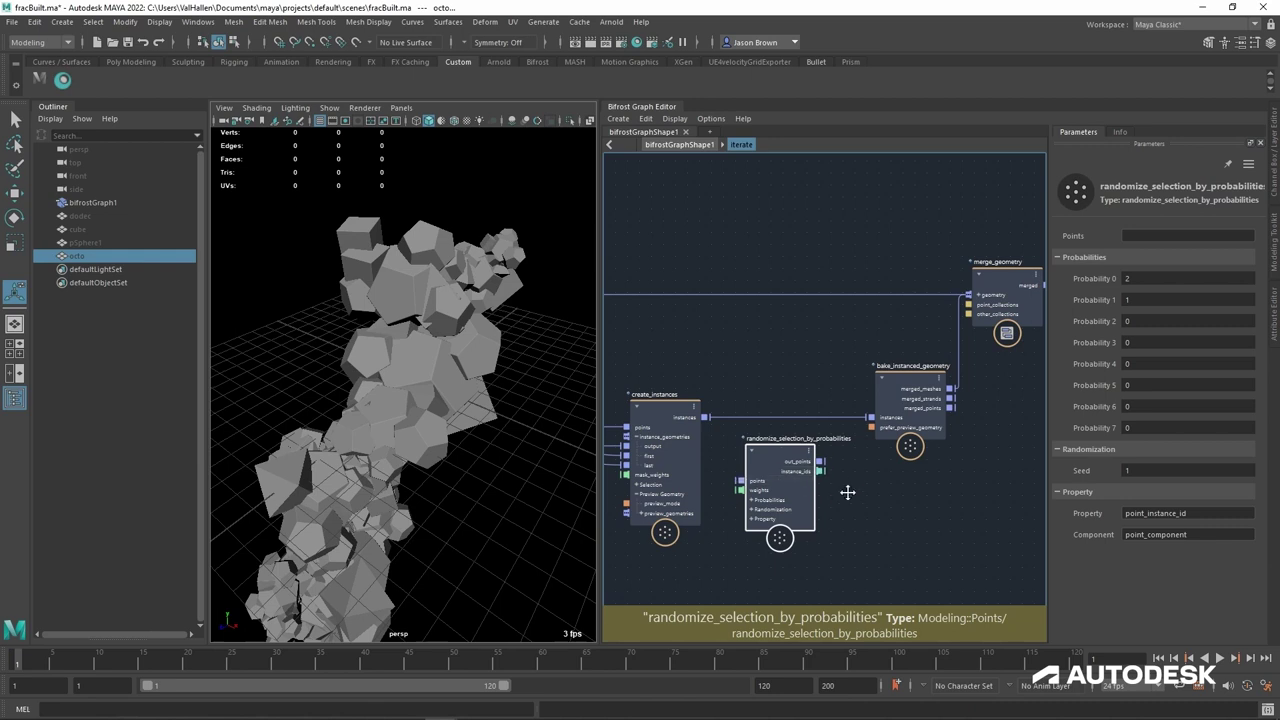
Step: Route create_instances' instances through randomize_selection_by_probabilities' points and out_points into bake_instanced_geometry's instances input
middle_drag(847, 492, 859, 466)
drag(717, 392, 754, 457)
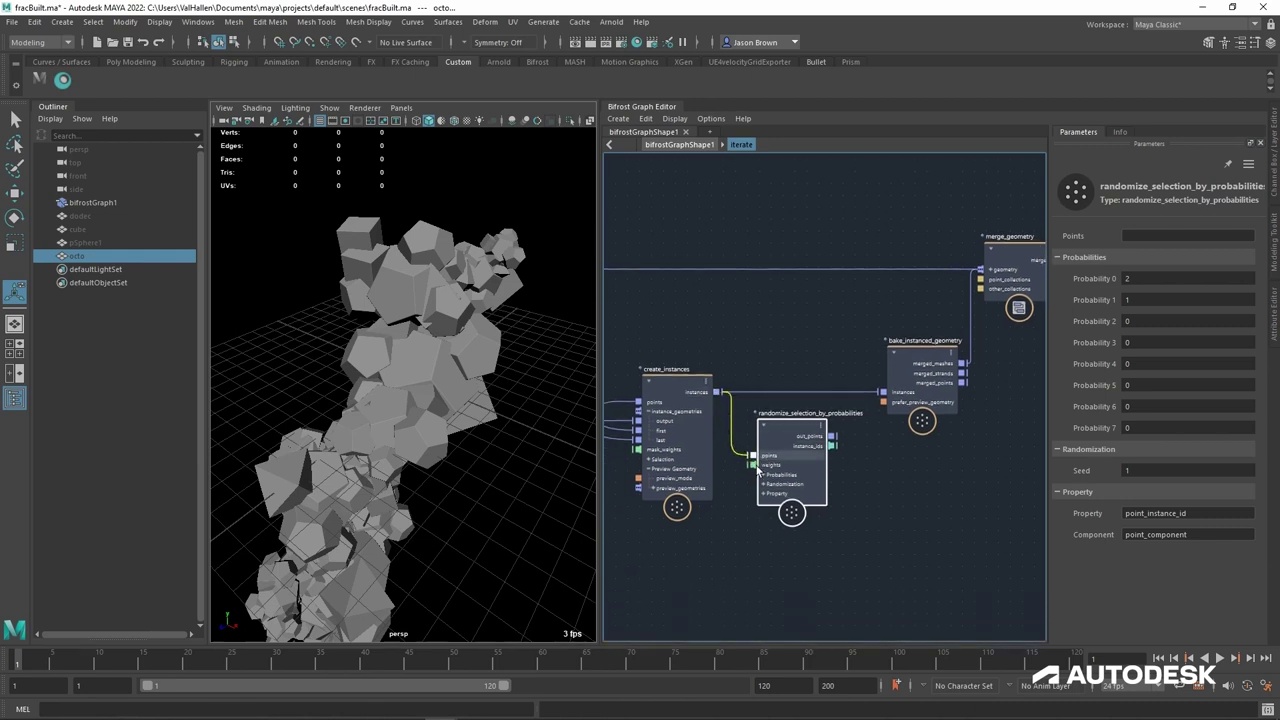
drag(833, 436, 888, 402)
Step: Inspect the scattered structure and set Probability 1 of randomize_selection_by_probabilities to 2
alt+drag(530, 360, 458, 360)
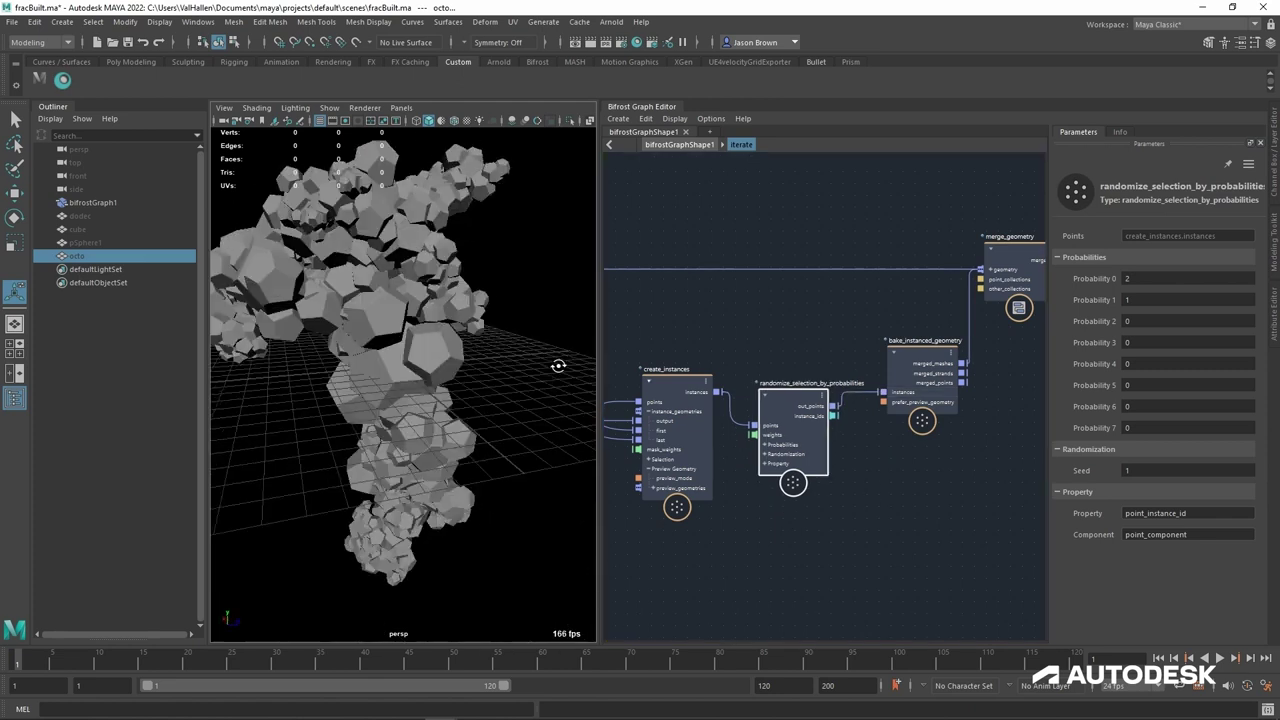
alt+middle_drag(458, 360, 497, 390)
alt+drag(497, 390, 430, 440)
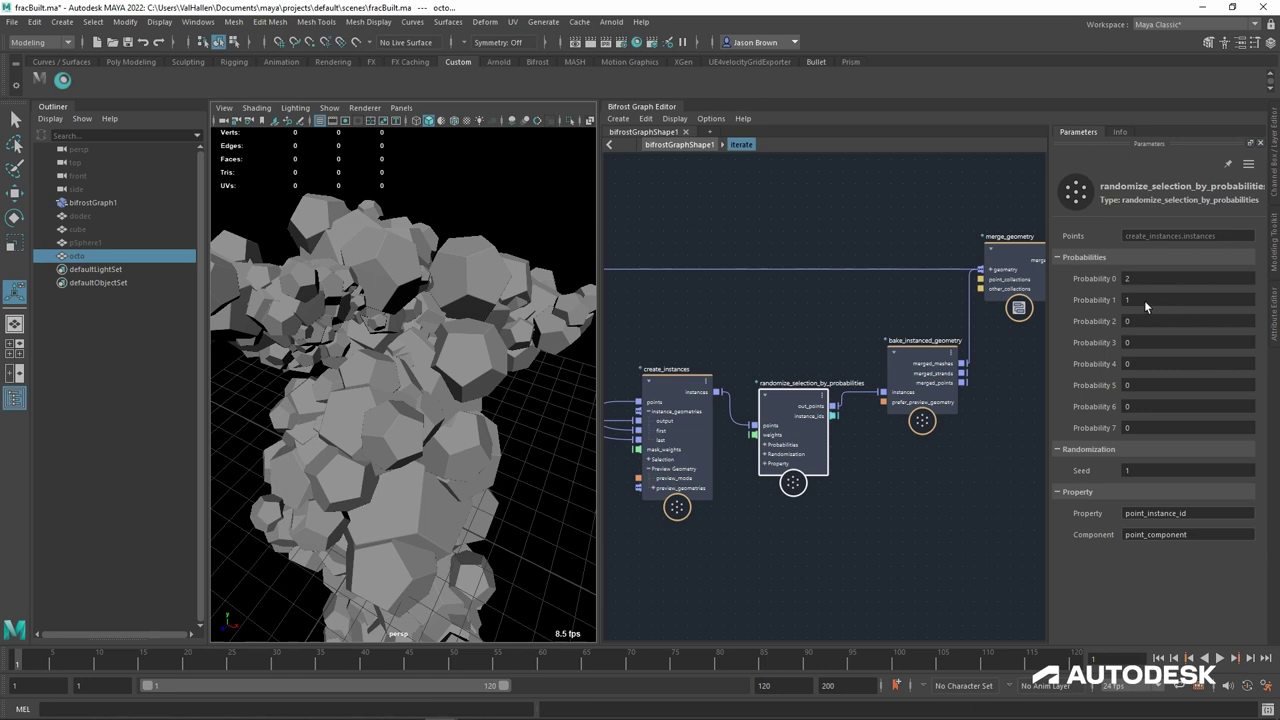
text(2)
key(Return)
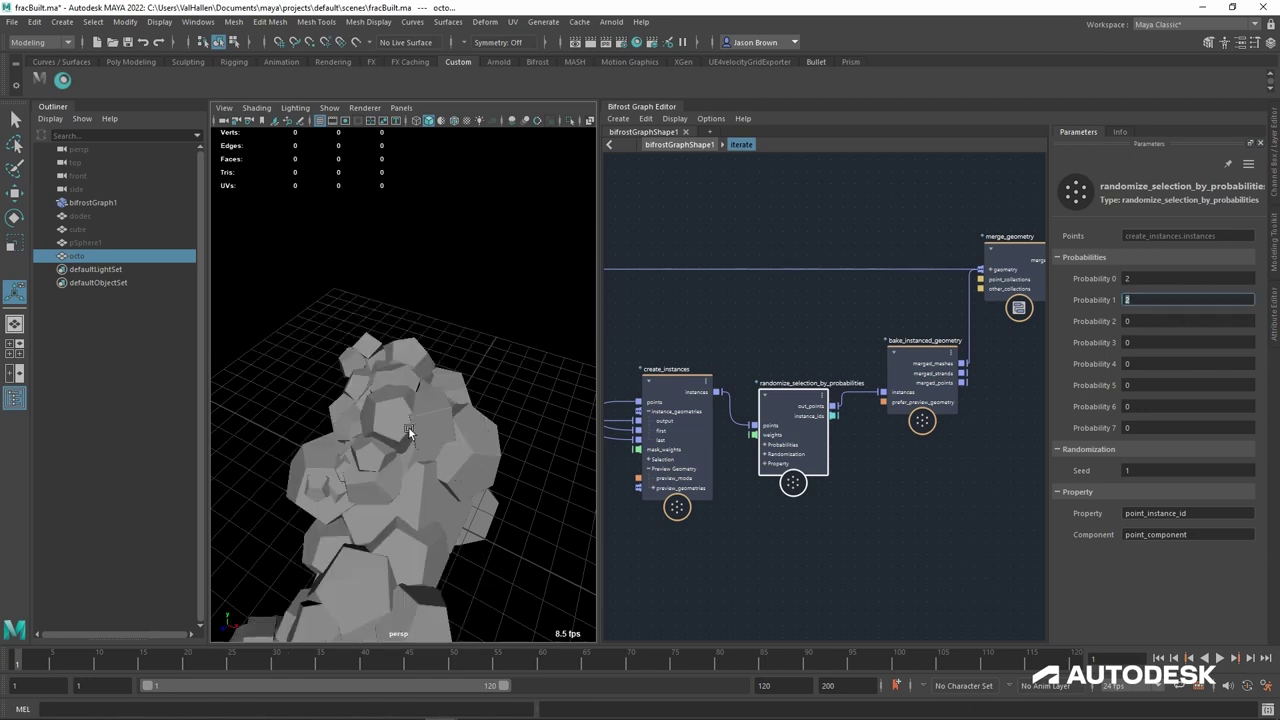
Step: Inspect the structure and scrub Probability 1 down to about 0.2 and up to 1.264
alt+middle_drag(405, 423, 407, 322)
alt+drag(407, 322, 447, 347)
mouse_move(449, 409)
alt+mouse_down()
mouse_move(423, 366)
mouse_move(256, 399)
mouse_move(449, 408)
mouse_move(420, 414)
mouse_move(434, 405)
alt+mouse_up()
alt+right_drag(434, 405, 426, 408)
alt+drag(426, 408, 438, 412)
ctrl+drag(1155, 305, 1026, 310)
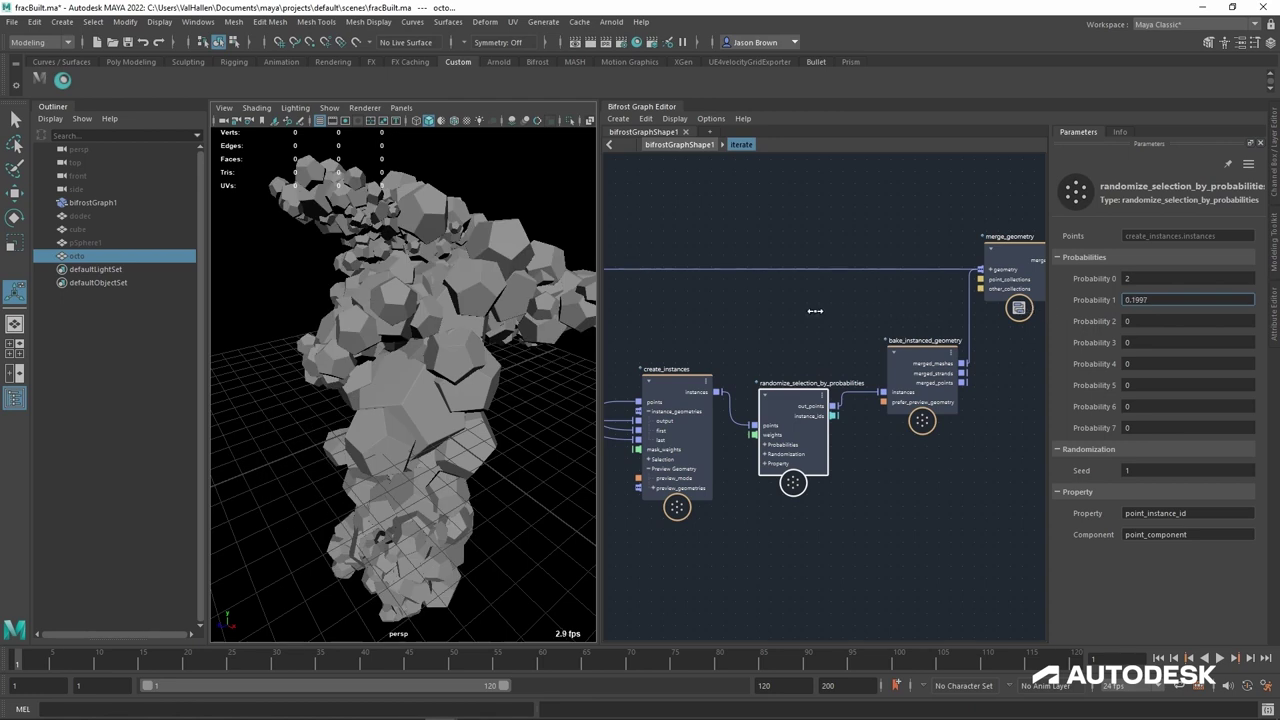
drag(815, 311, 1112, 318)
Step: Set Probability 0, Probability 1 and Probability 2 to 0.5 each and inspect the mixed shapes
click(1177, 286)
text(0.5)
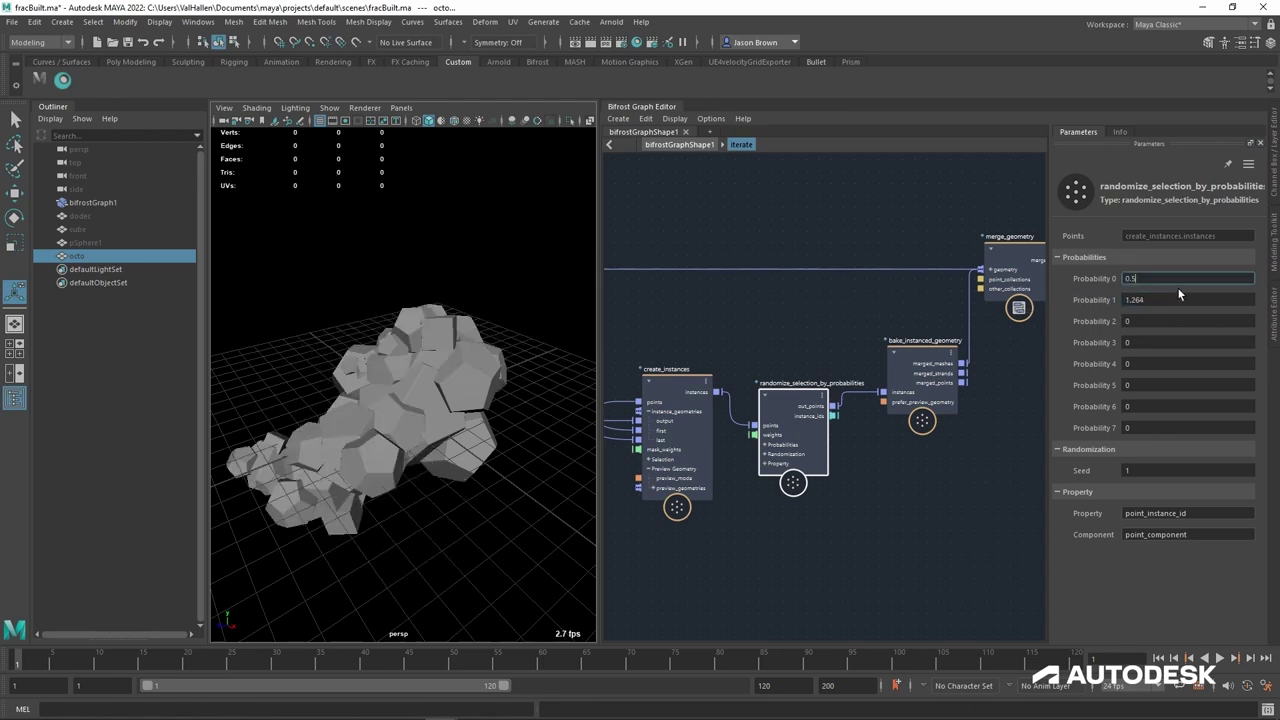
key(Tab)
text(0.5)
key(Return)
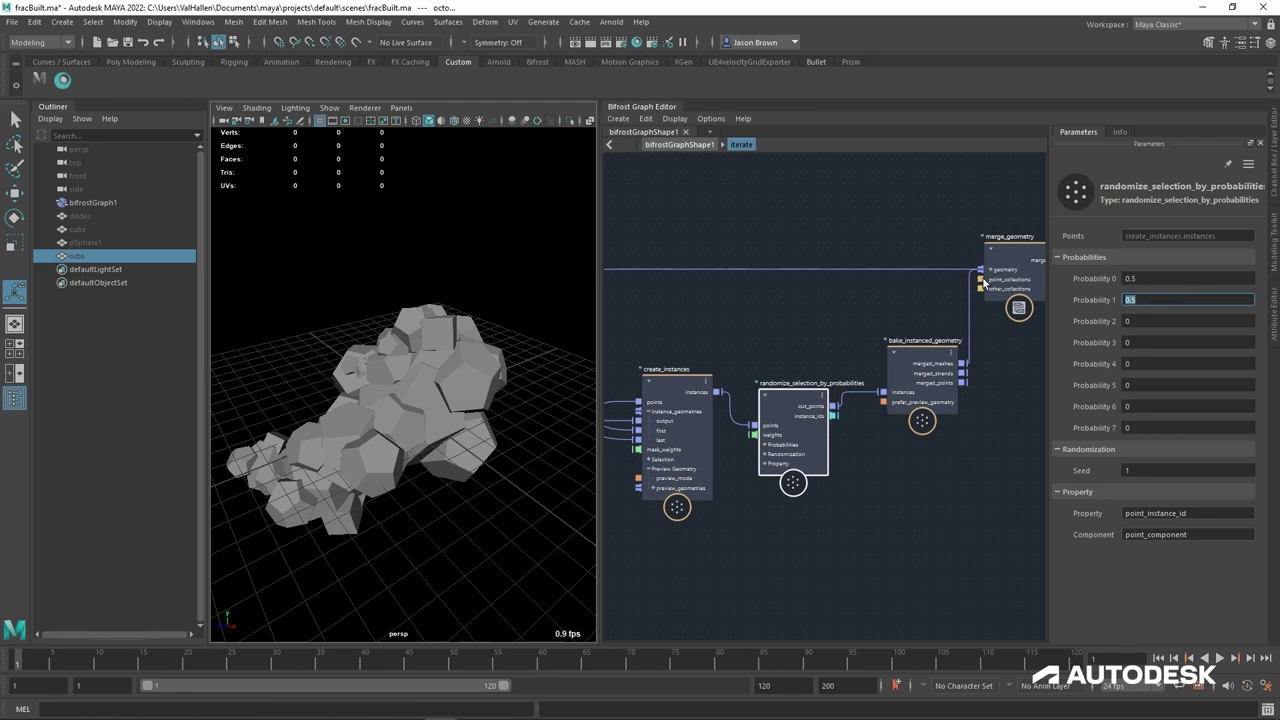
alt+drag(472, 406, 532, 443)
alt+drag(472, 398, 478, 426)
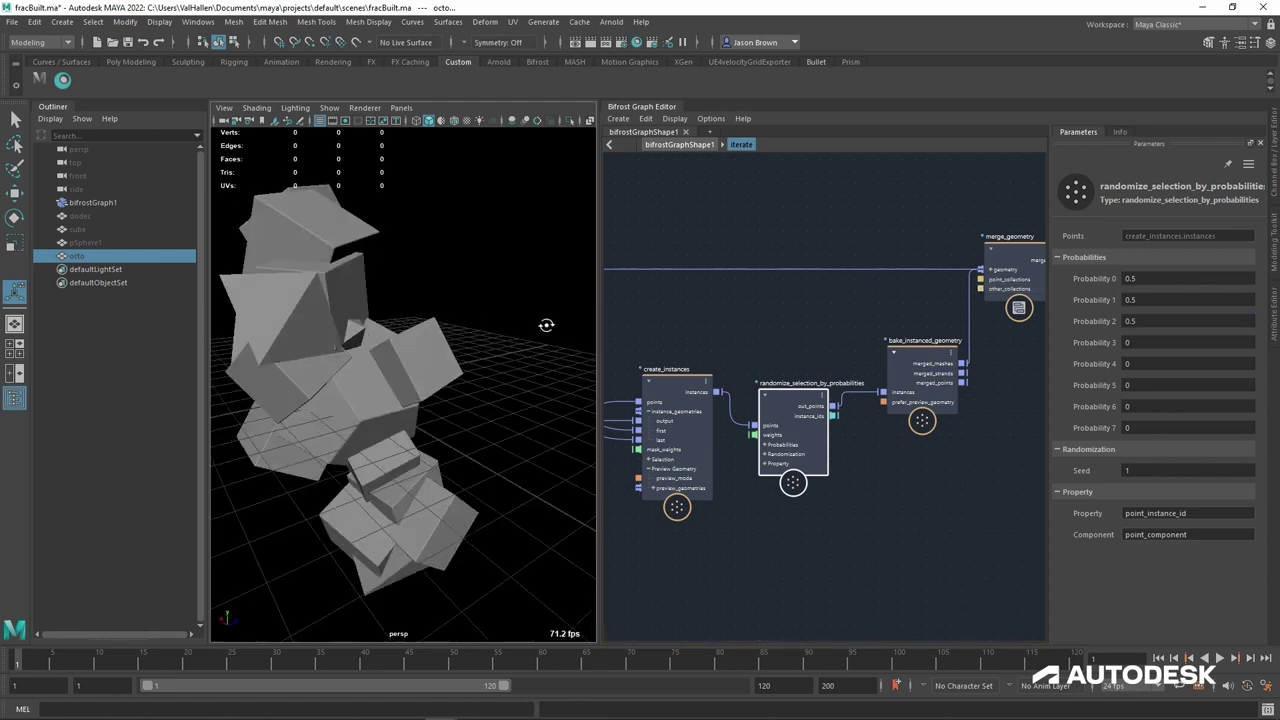
alt+drag(546, 326, 572, 347)
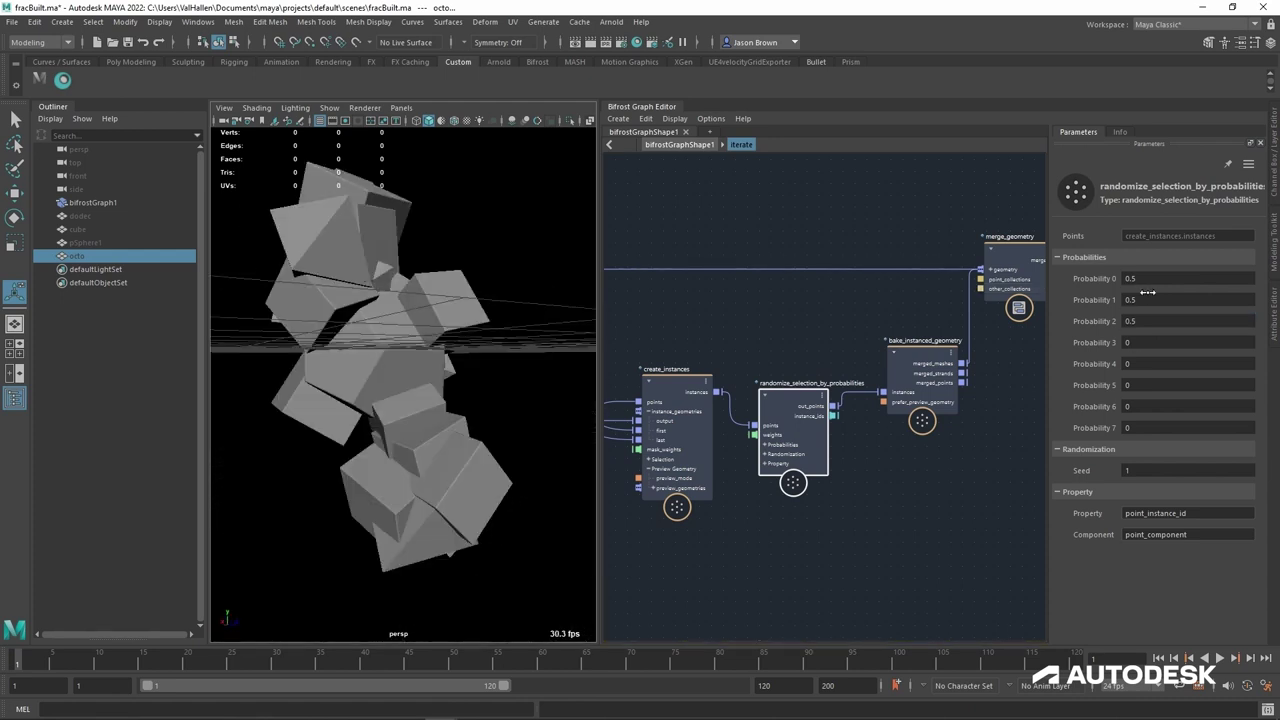
Step: Set Probability 0 to 1, Probability 1 to 0.05 and Probability 2 to 0.025
click(1168, 287)
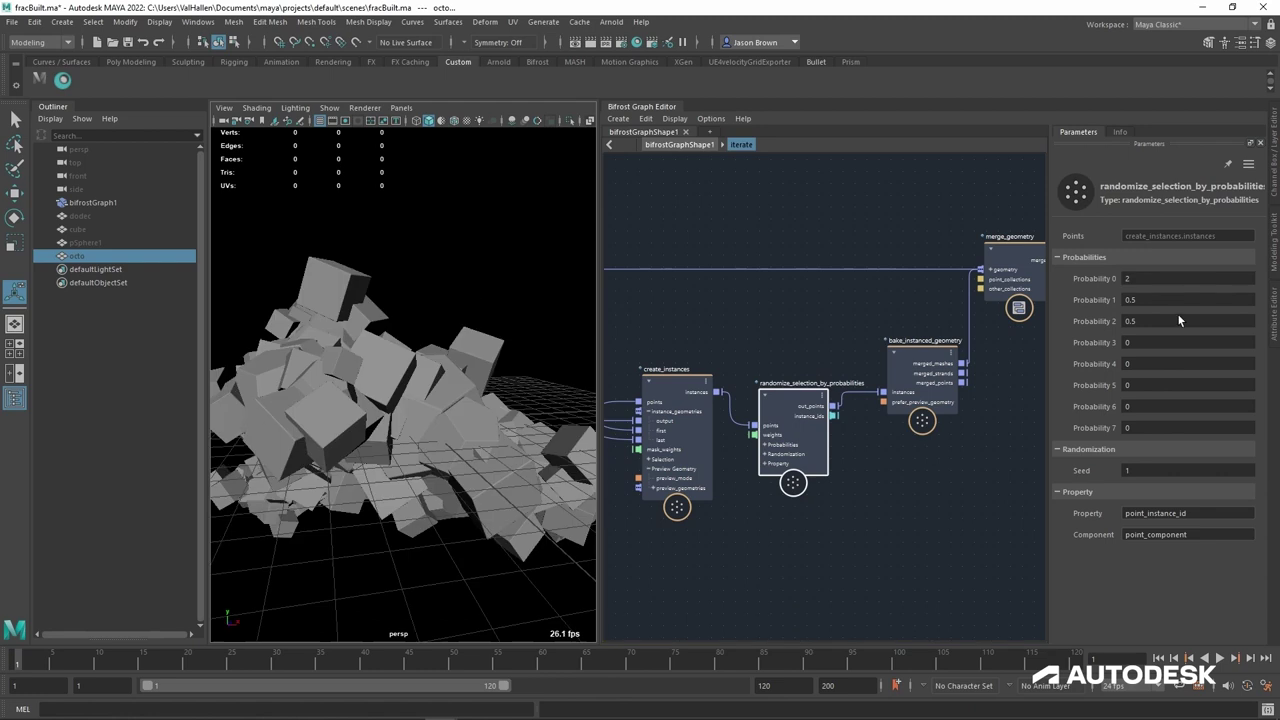
drag(1178, 311, 1170, 311)
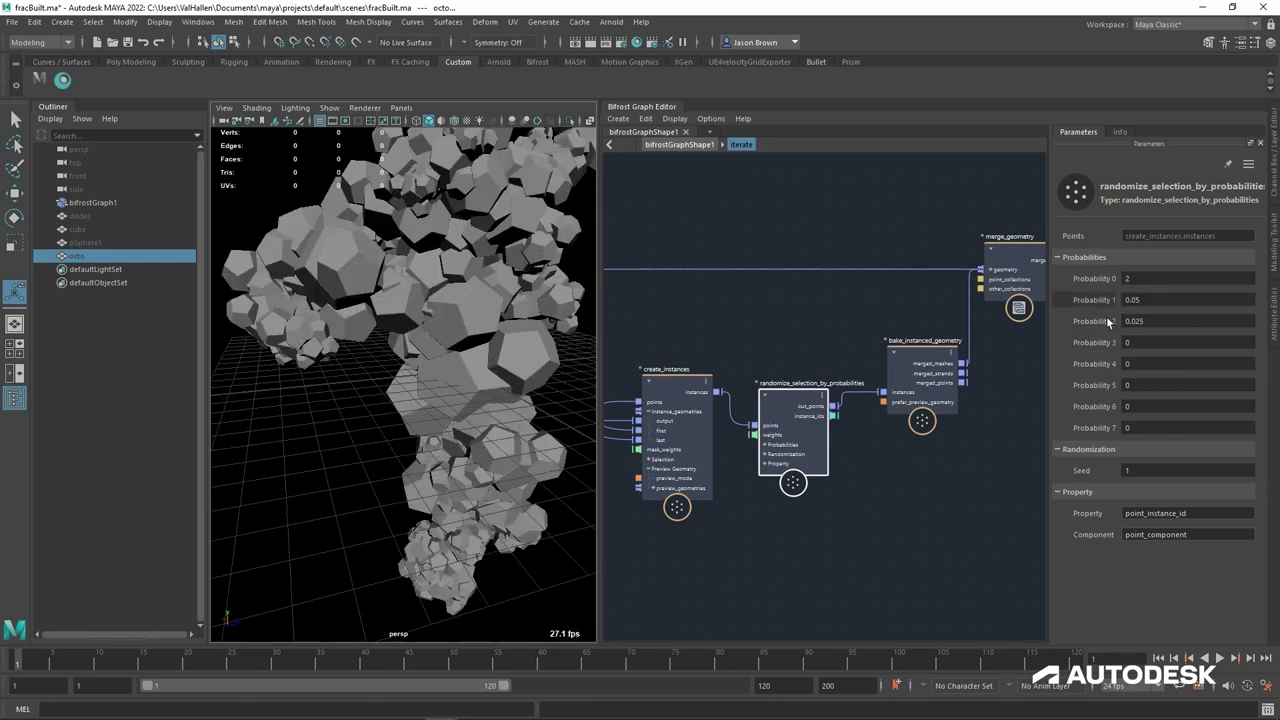
alt+drag(345, 300, 450, 300)
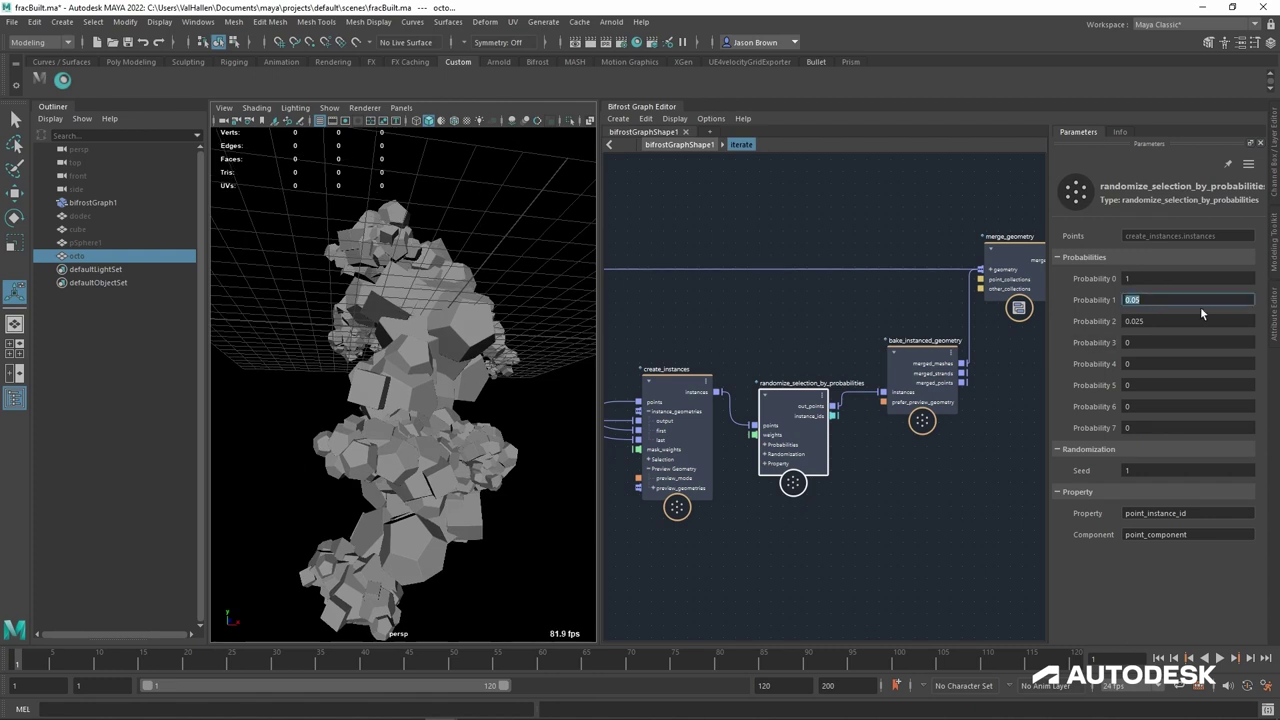
Step: Try 0.1 for Probability 1, and set it back to 0.05
text(0.1)
key(Tab)
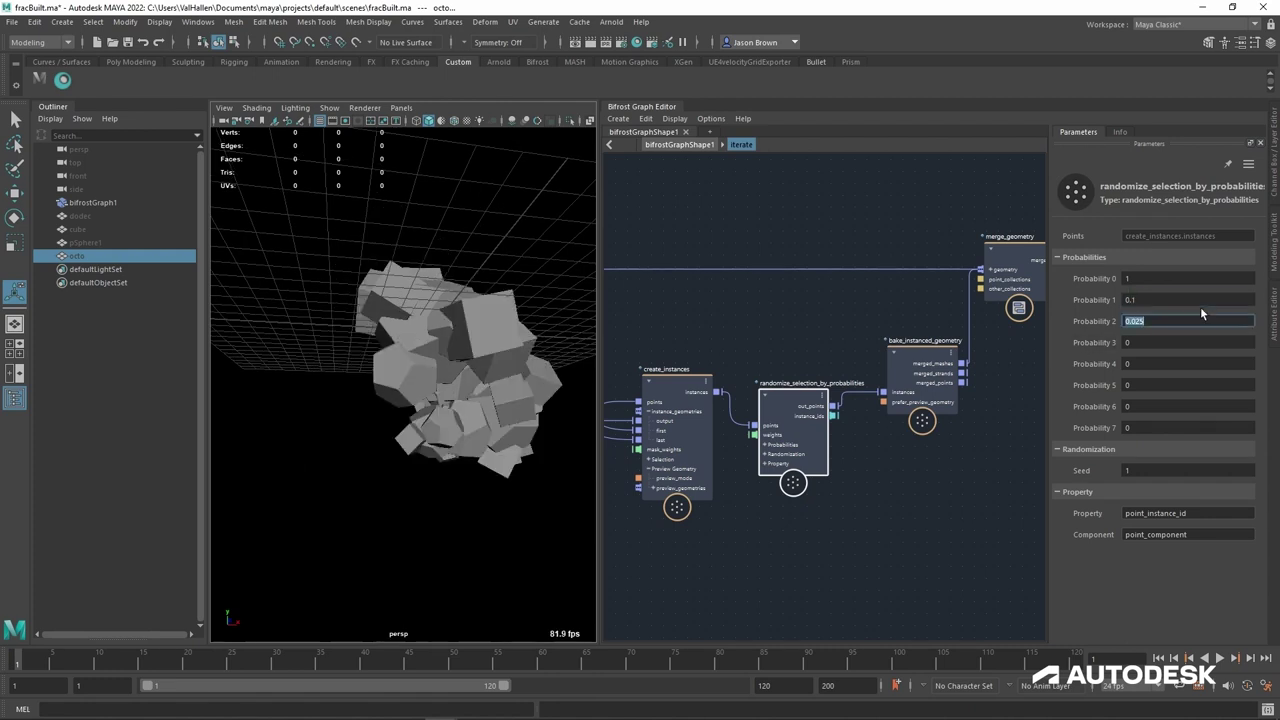
key(shift+Tab)
text(0.05)
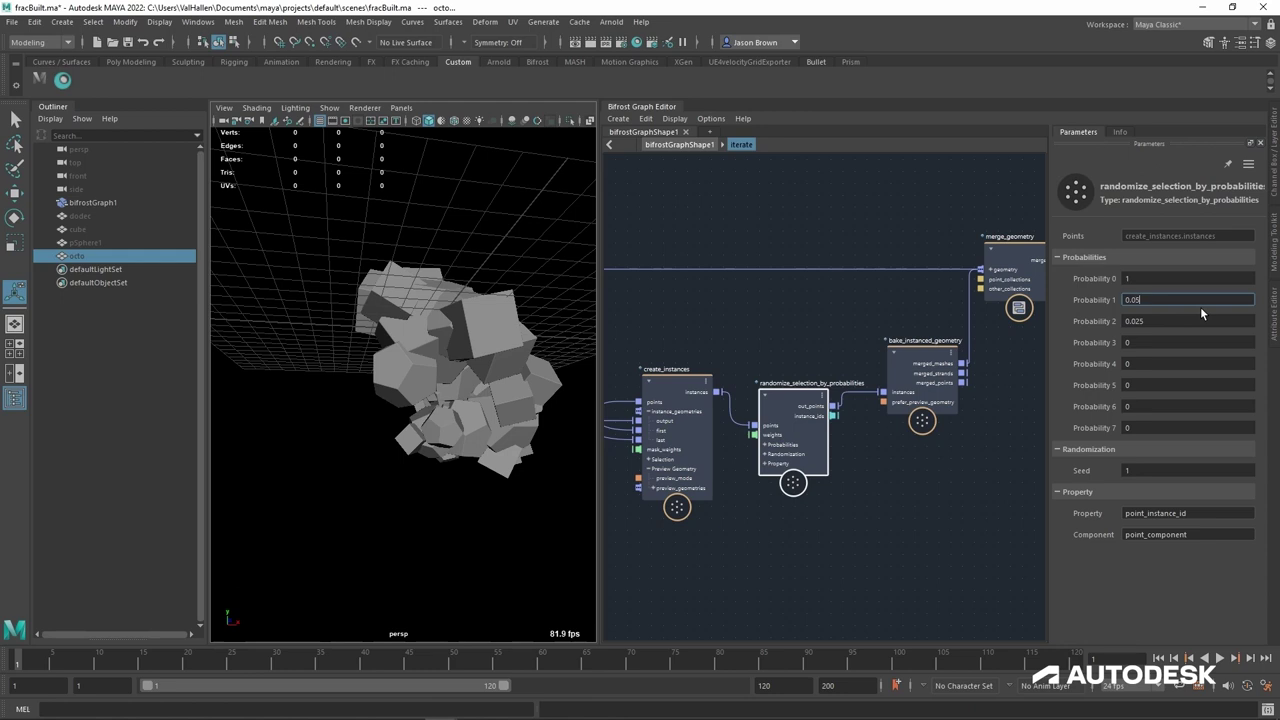
key(Return)
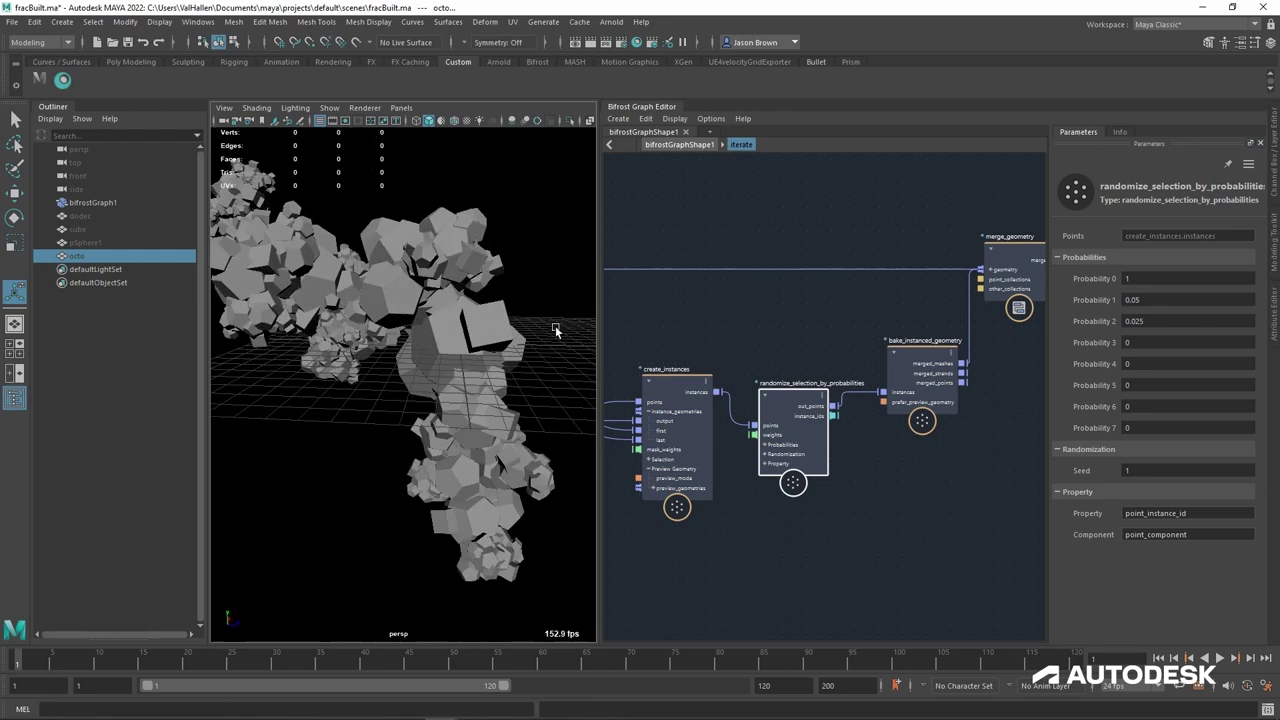
Step: Group the cube and oct nodes with the pass node into a compound named variants
middle_drag(916, 354, 890, 330)
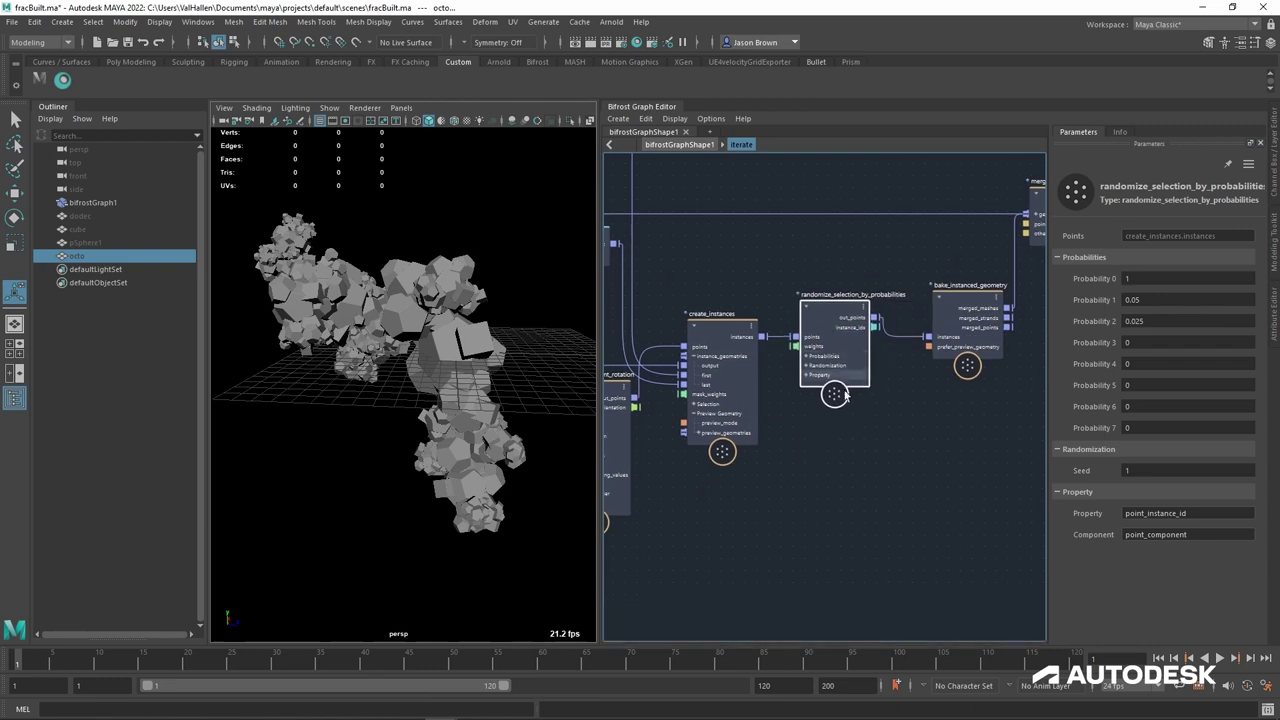
mouse_move(714, 379)
middle_down()
mouse_move(914, 403)
mouse_move(1085, 550)
middle_up()
drag(827, 236, 951, 434)
key(ctrl+g)
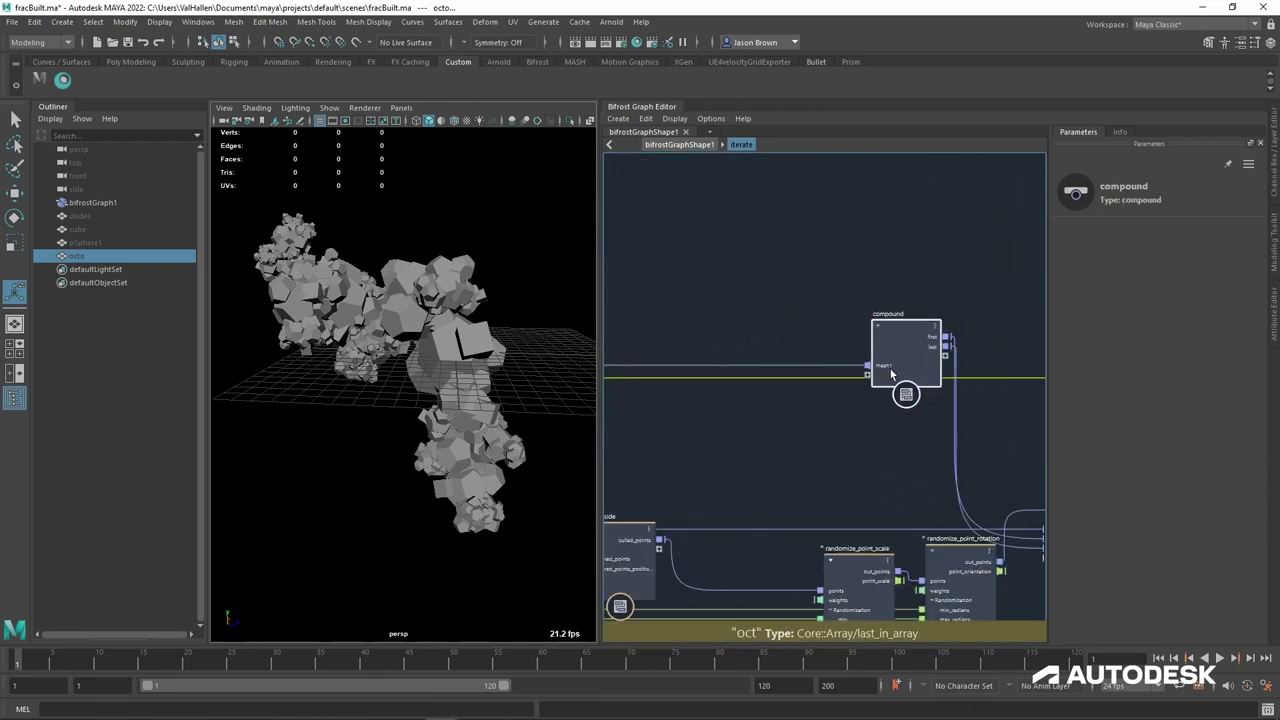
drag(905, 393, 857, 477)
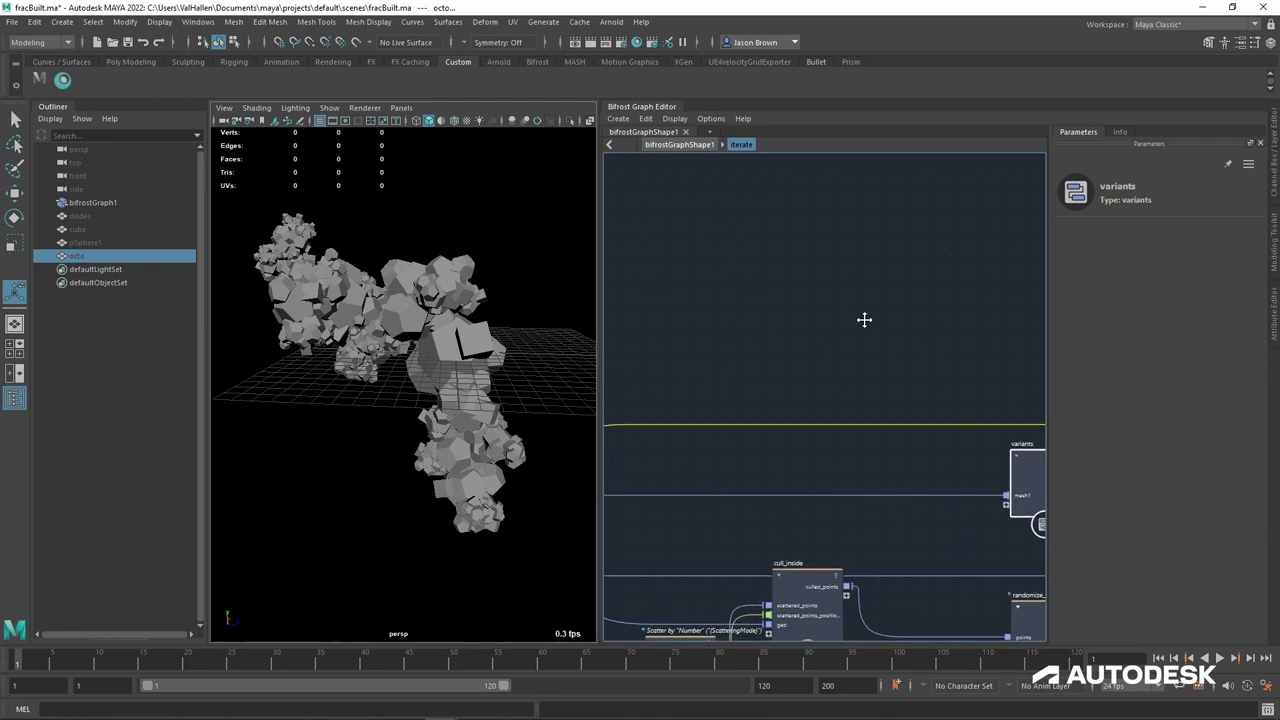
Step: Add a pass node fed by the iterate compound's current_index, placing it above the variants compound
middle_drag(864, 320, 1074, 181)
middle_drag(850, 378, 1082, 231)
middle_drag(947, 376, 911, 376)
middle_drag(953, 188, 804, 354)
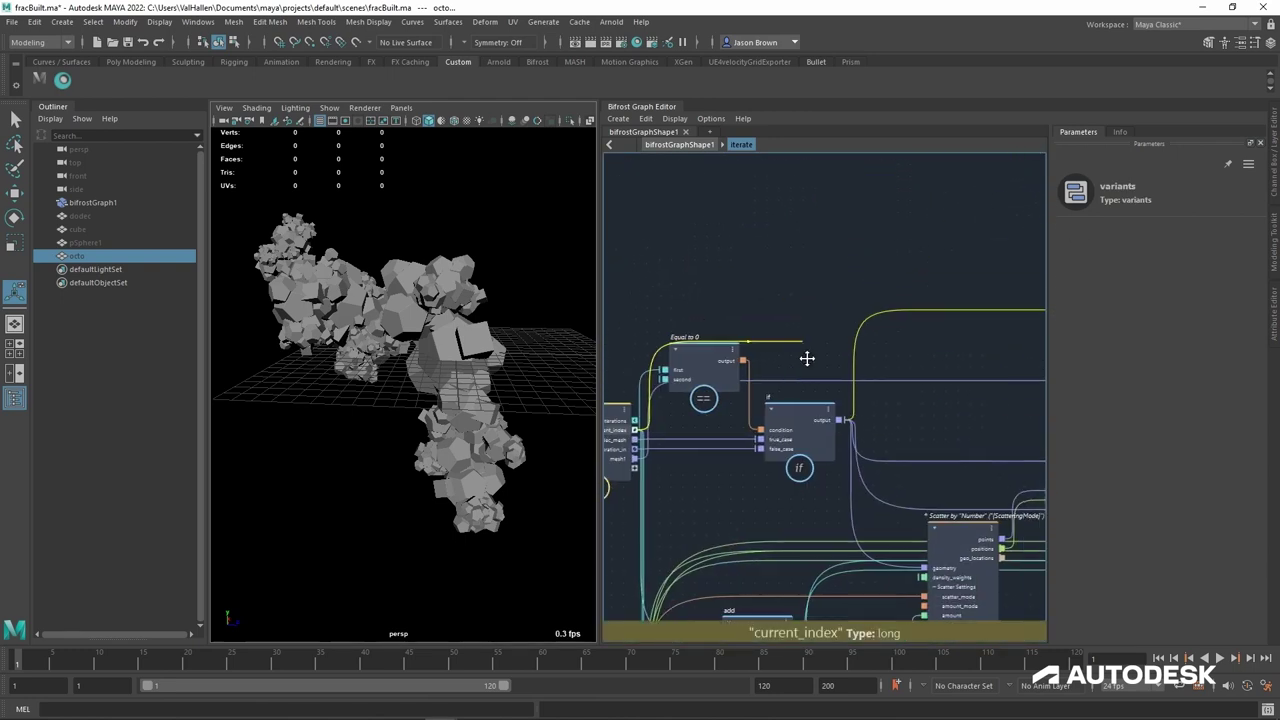
middle_drag(950, 232, 768, 346)
middle_drag(1035, 317, 732, 363)
key(Tab)
text(pass)
key(Return)
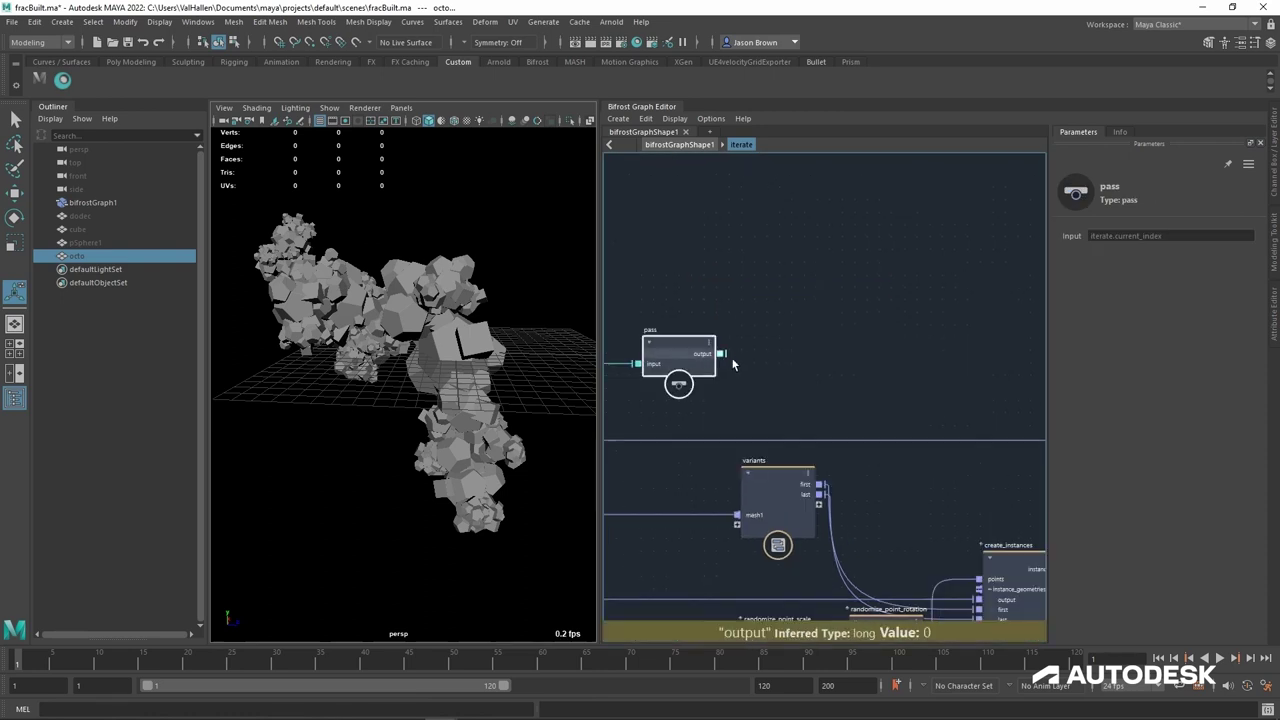
Step: Add two increment nodes fed by the pass output, with By set to 4 on the upper one and 8 on the lower one
drag(721, 353, 764, 316)
text(increment)
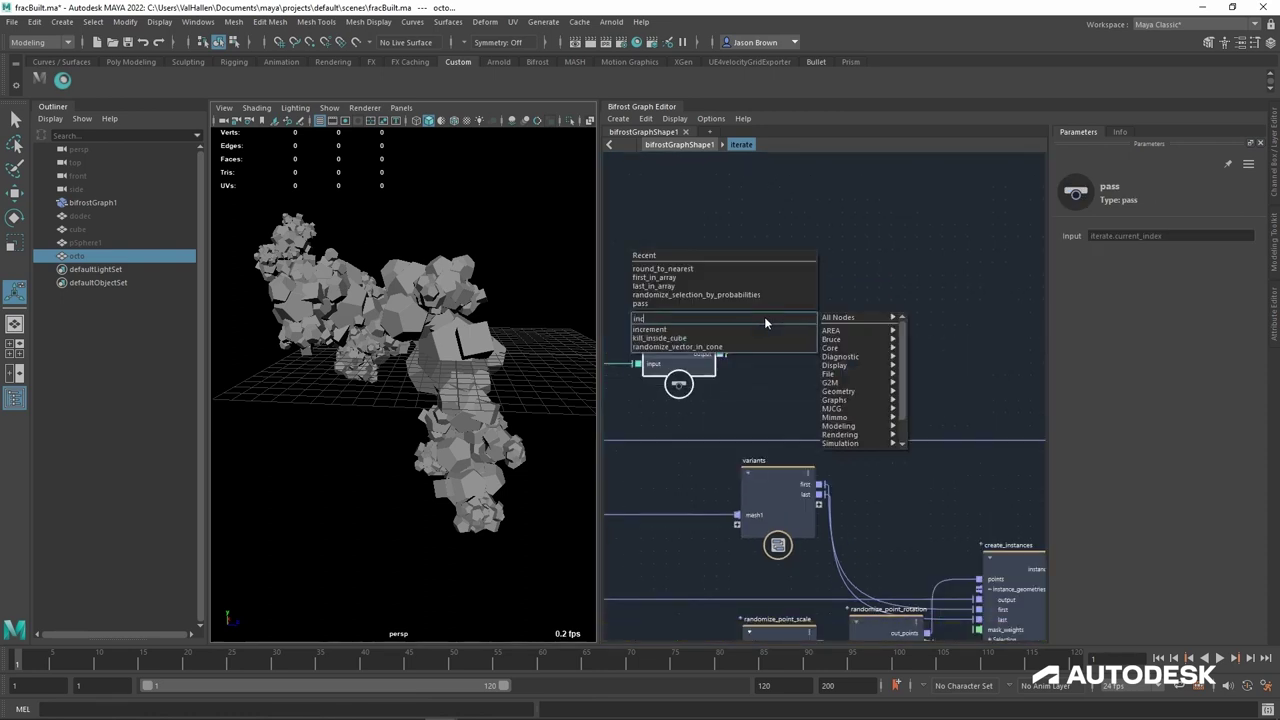
key(Return)
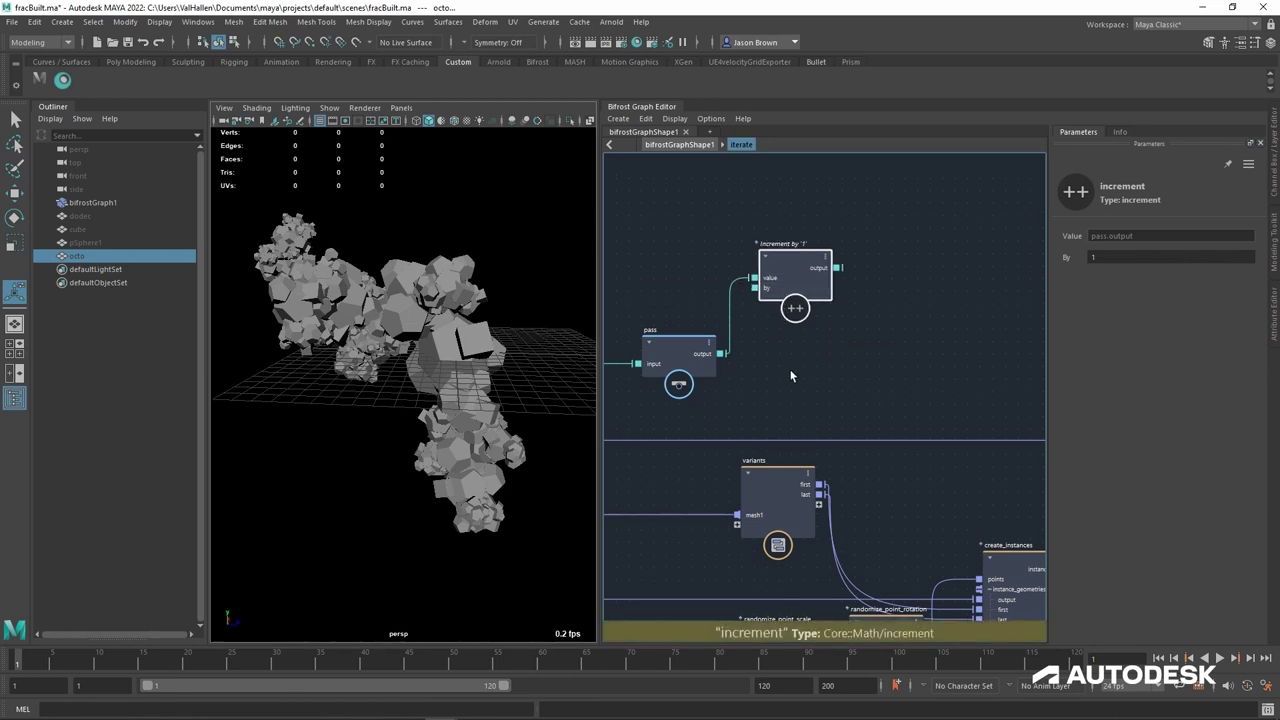
key(ctrl+v)
click(806, 272)
double_click(1105, 260)
text(4)
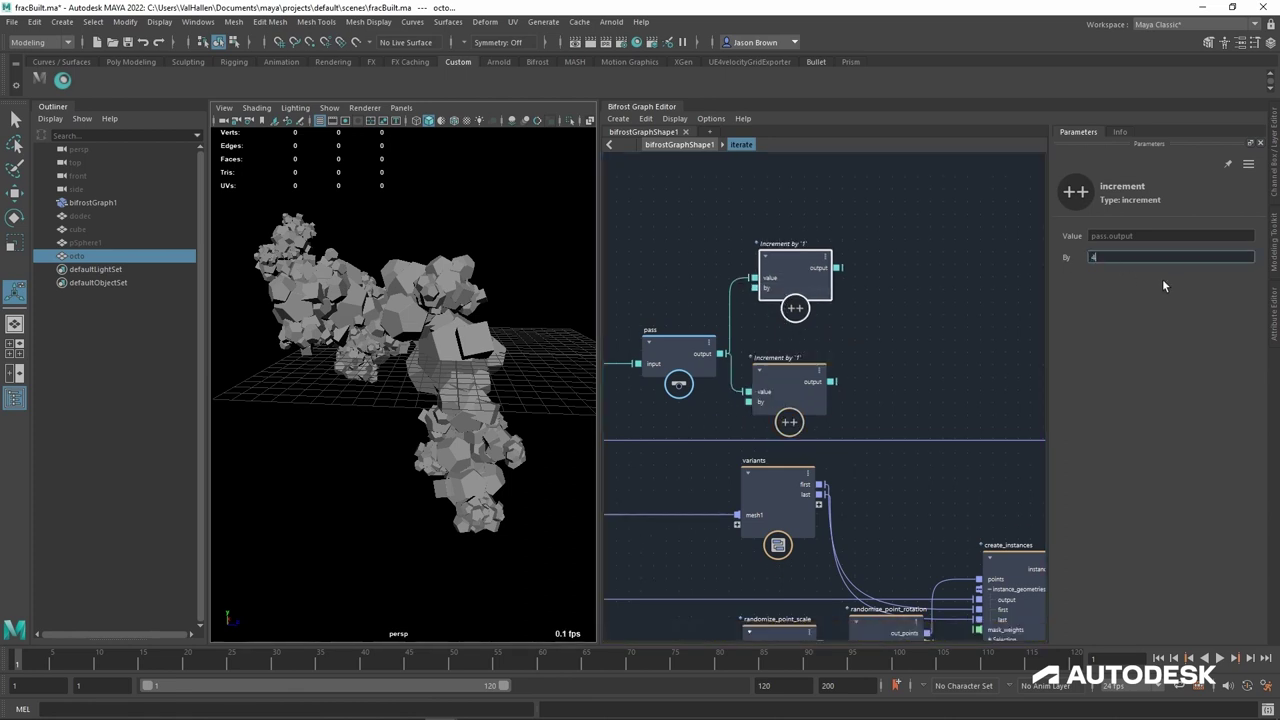
click(810, 385)
click(1122, 260)
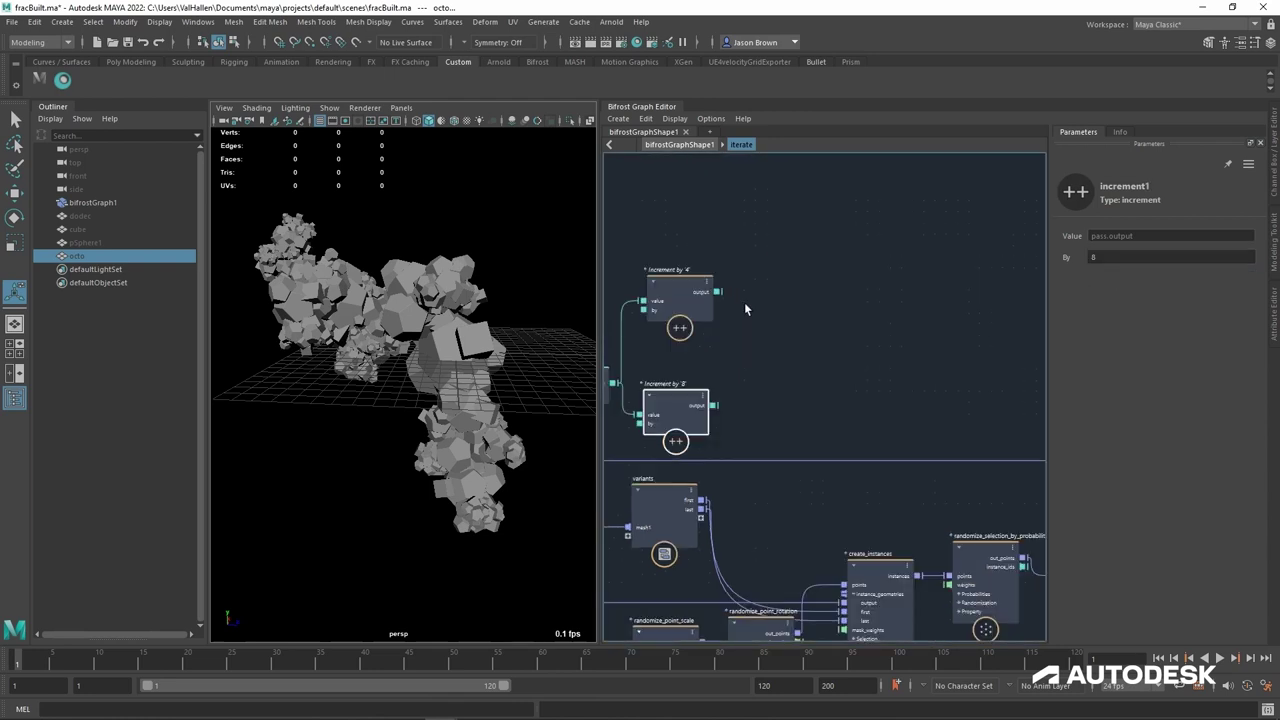
Step: Convert each increment output with its own to_float node and add a one_over node beside each conversion
key(Tab)
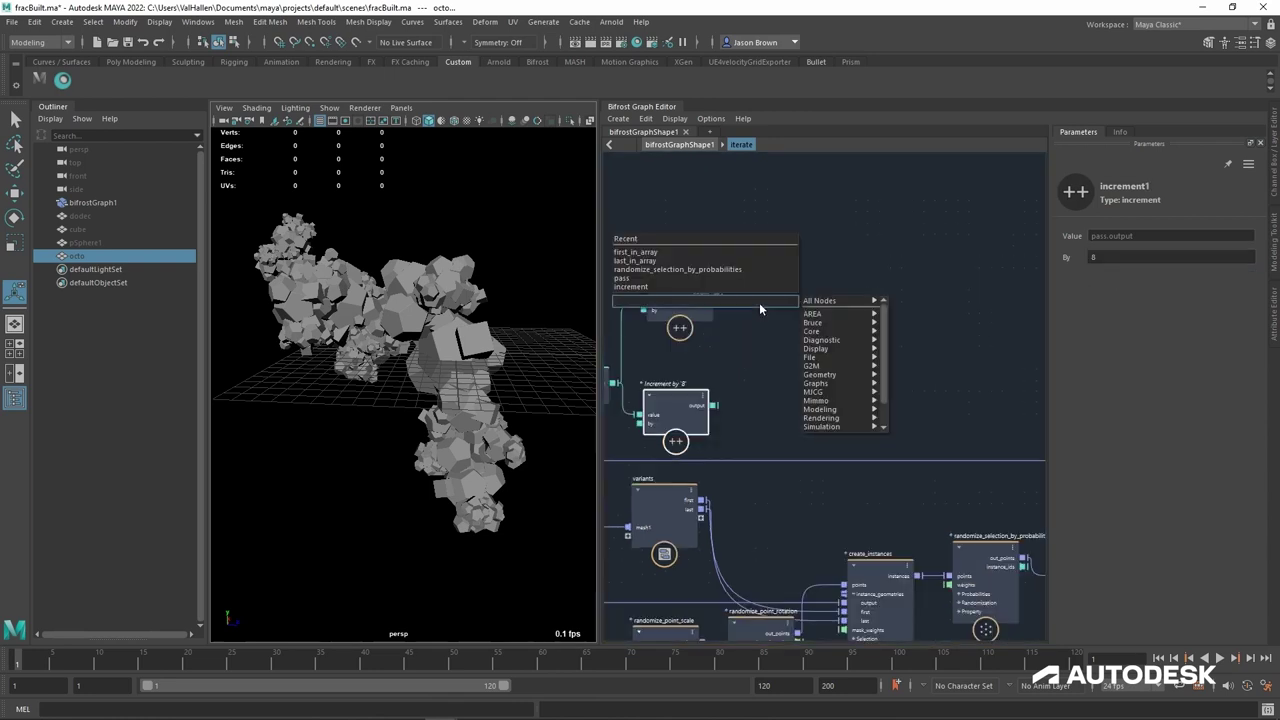
text(to_)
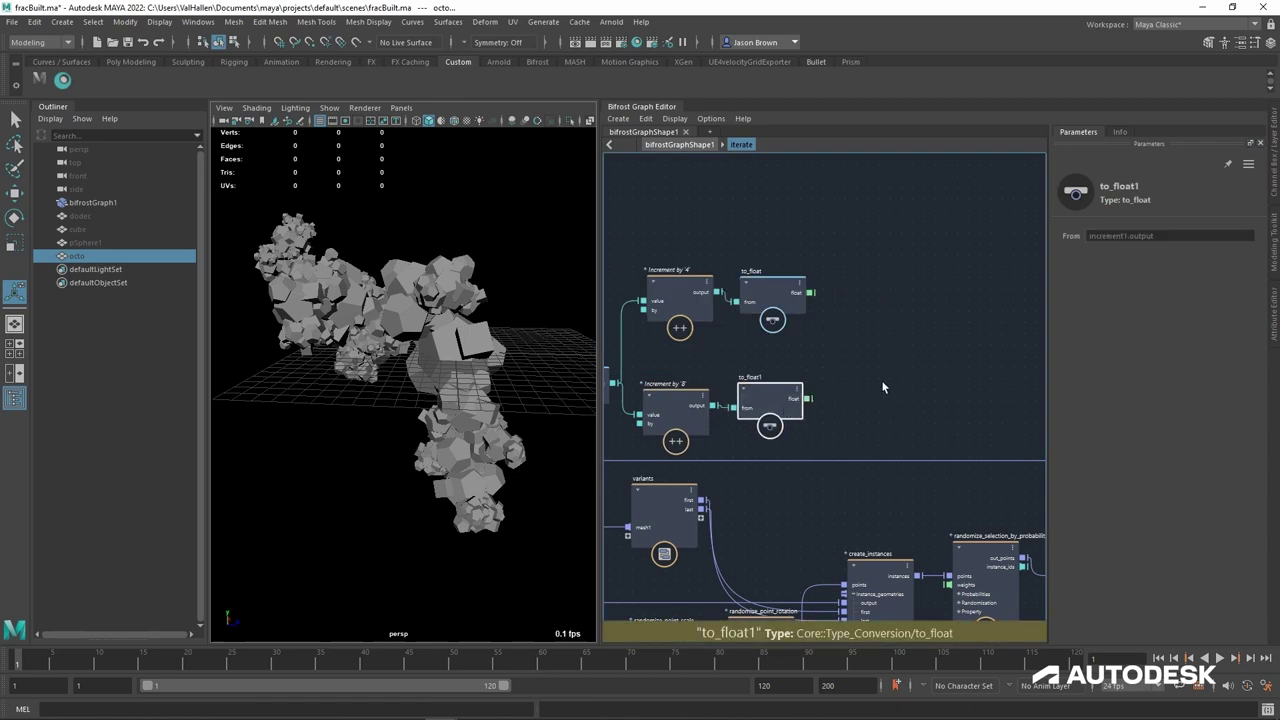
key(Tab)
text(one_over)
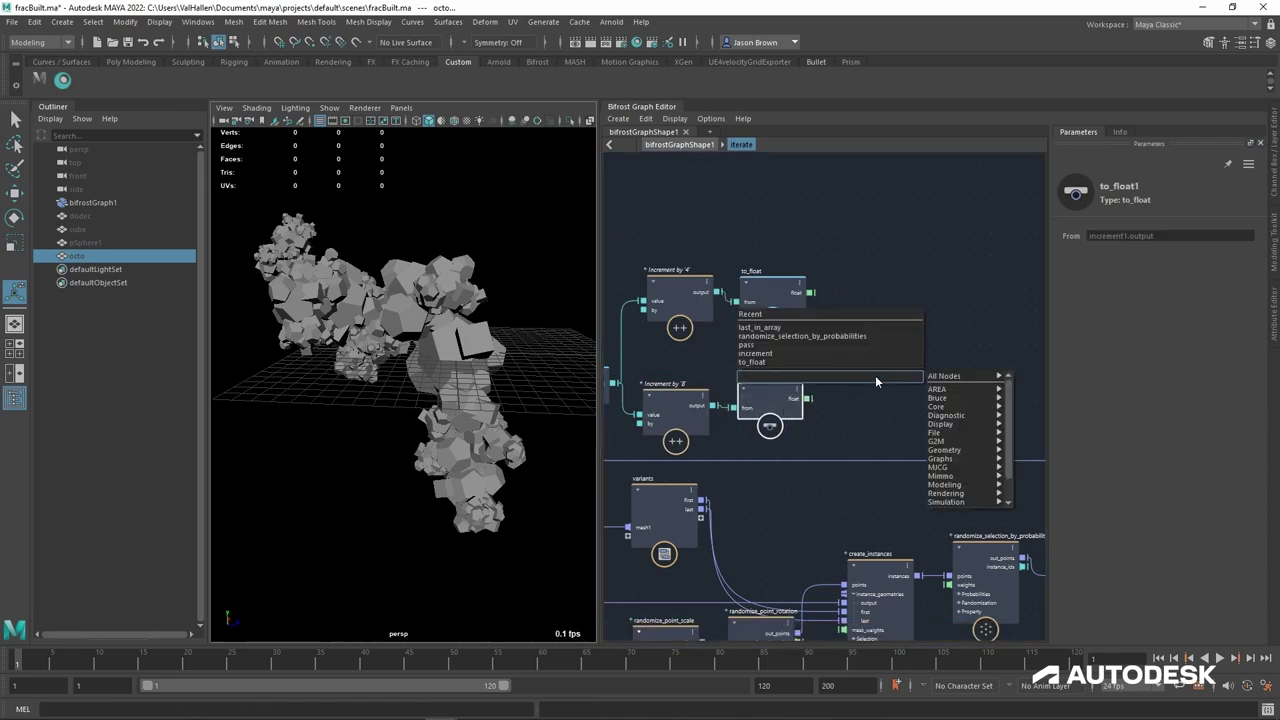
key(Return)
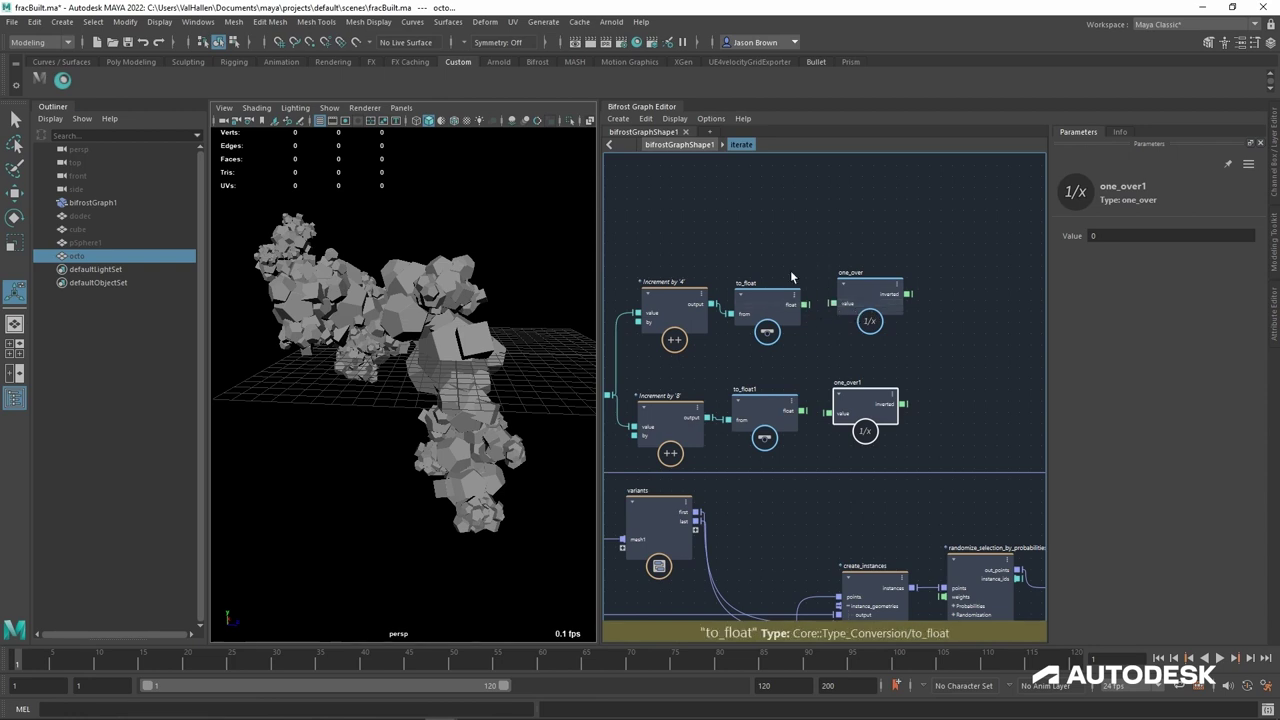
Step: Align the upper to_float node and connect each to_float output to the value of its one_over node
drag(766, 296, 769, 294)
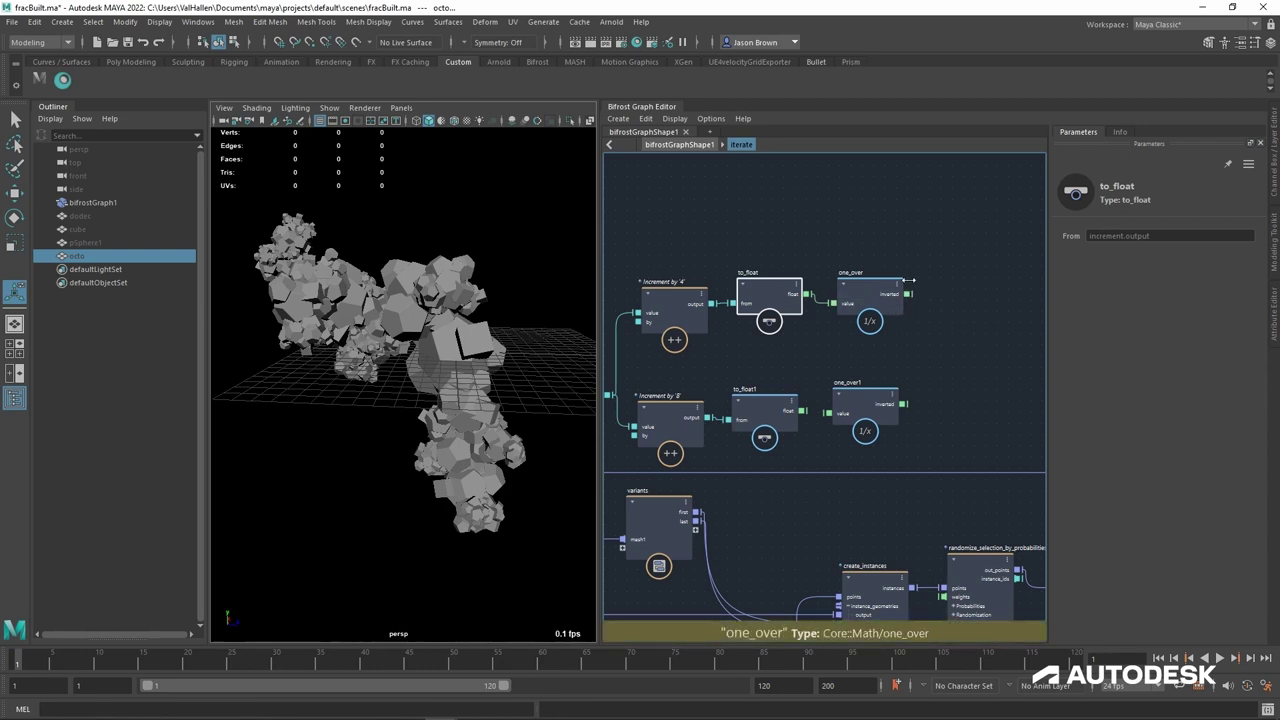
alt+middle_drag(957, 372, 934, 323)
drag(779, 362, 806, 364)
Step: Shift the randomize_selection_by_probabilities node away from create_instances and expand its Probabilities ports
scroll(918, 384, down, 1)
alt+middle_drag(918, 384, 792, 326)
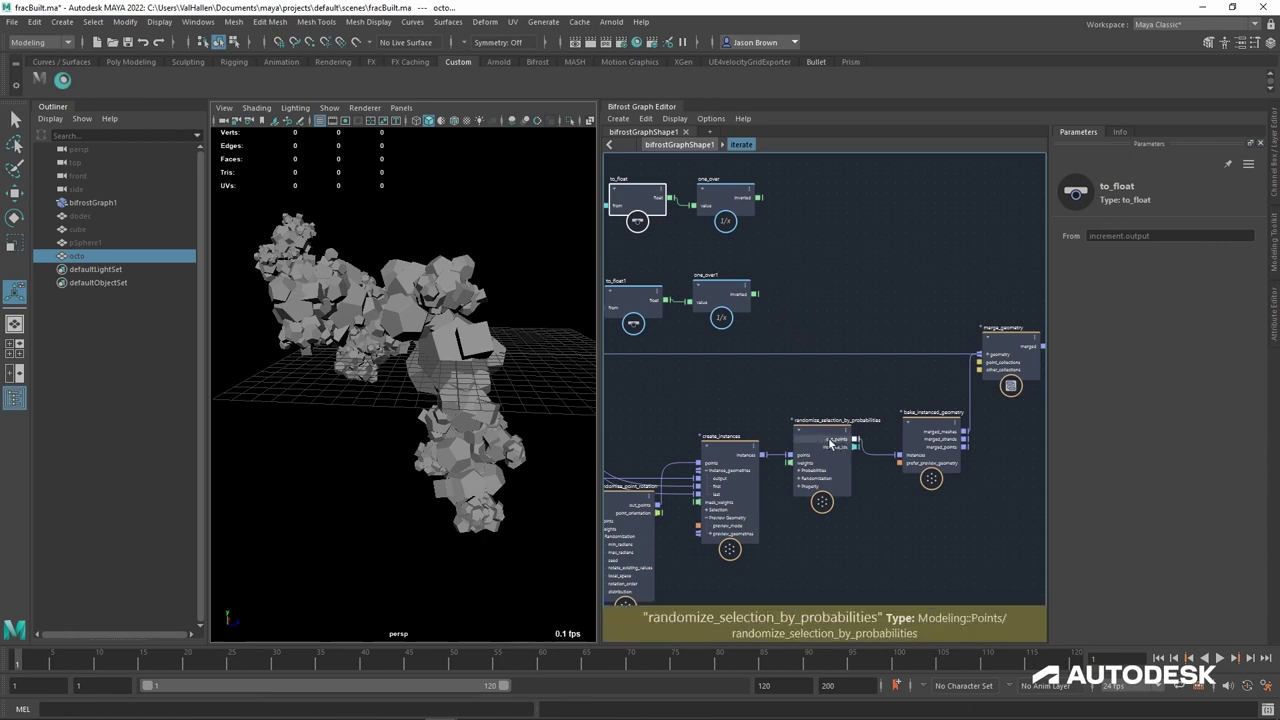
drag(825, 440, 858, 444)
click(855, 467)
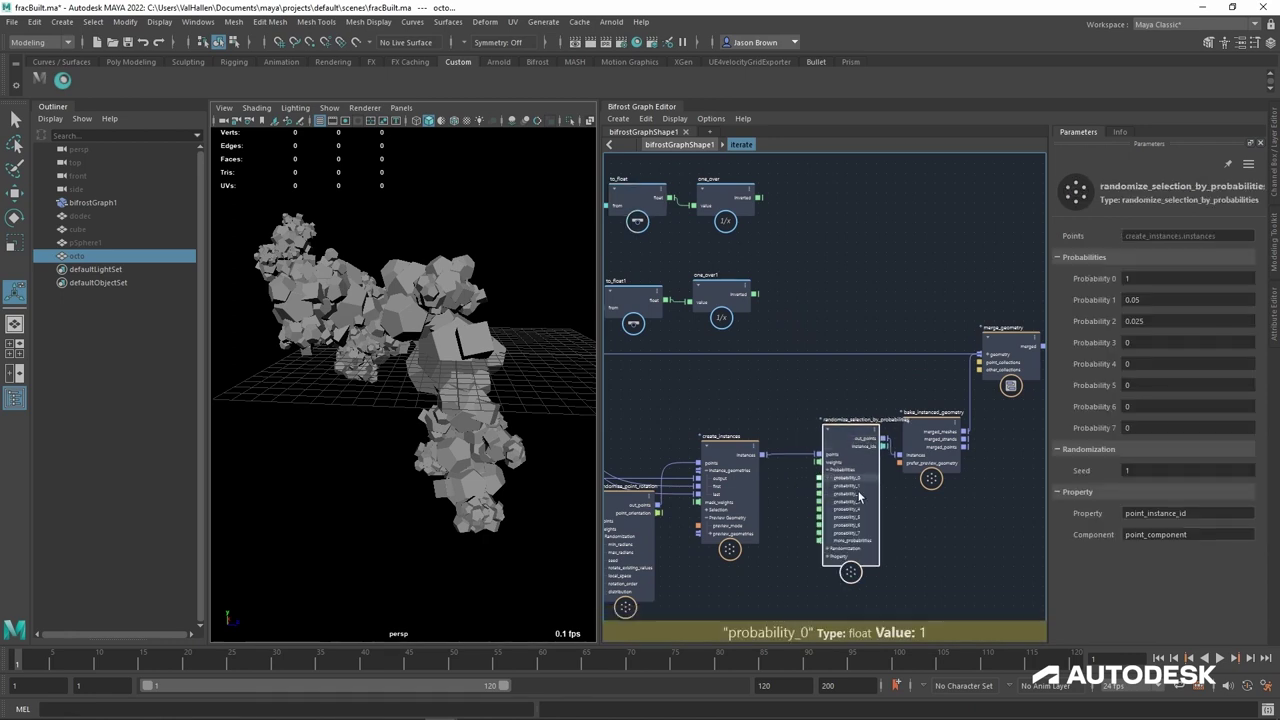
middle_drag(917, 494, 983, 484)
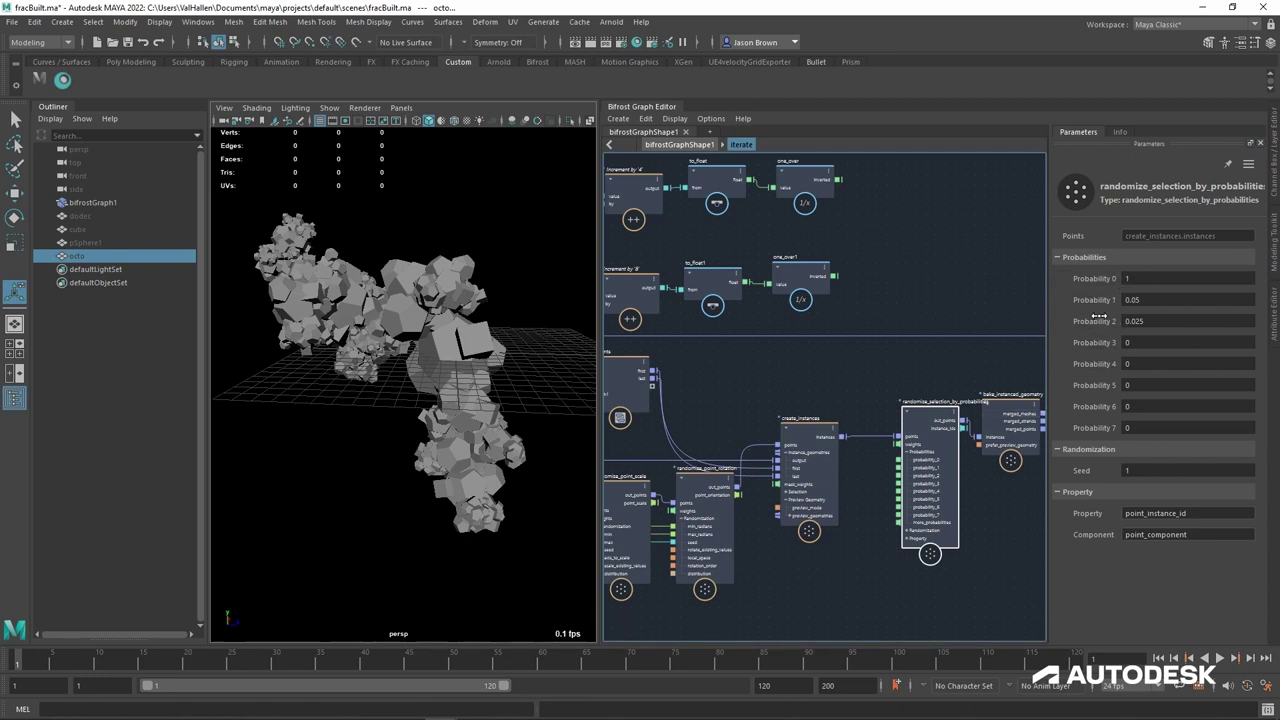
Step: Connect one_over's inverted output to probability_1 and one_over1's inverted output to probability_2
alt+middle_drag(851, 208, 807, 240)
click(888, 475)
drag(892, 479, 892, 479)
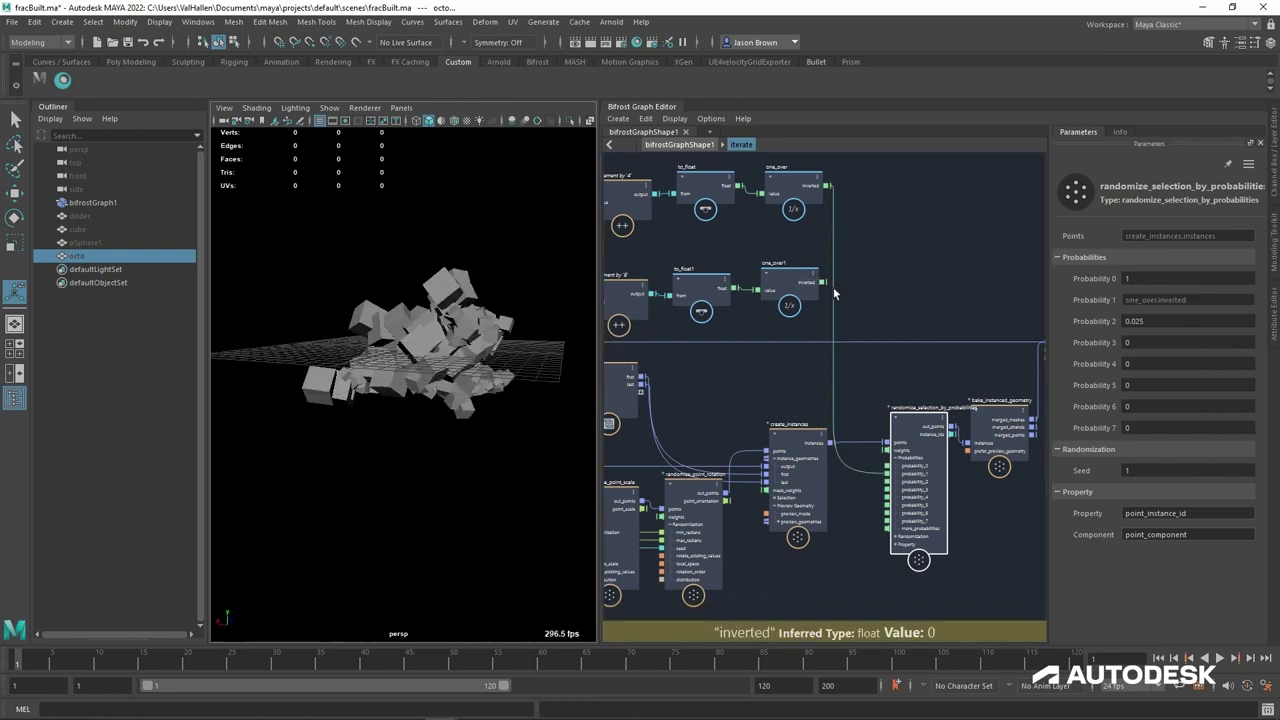
drag(876, 403, 903, 486)
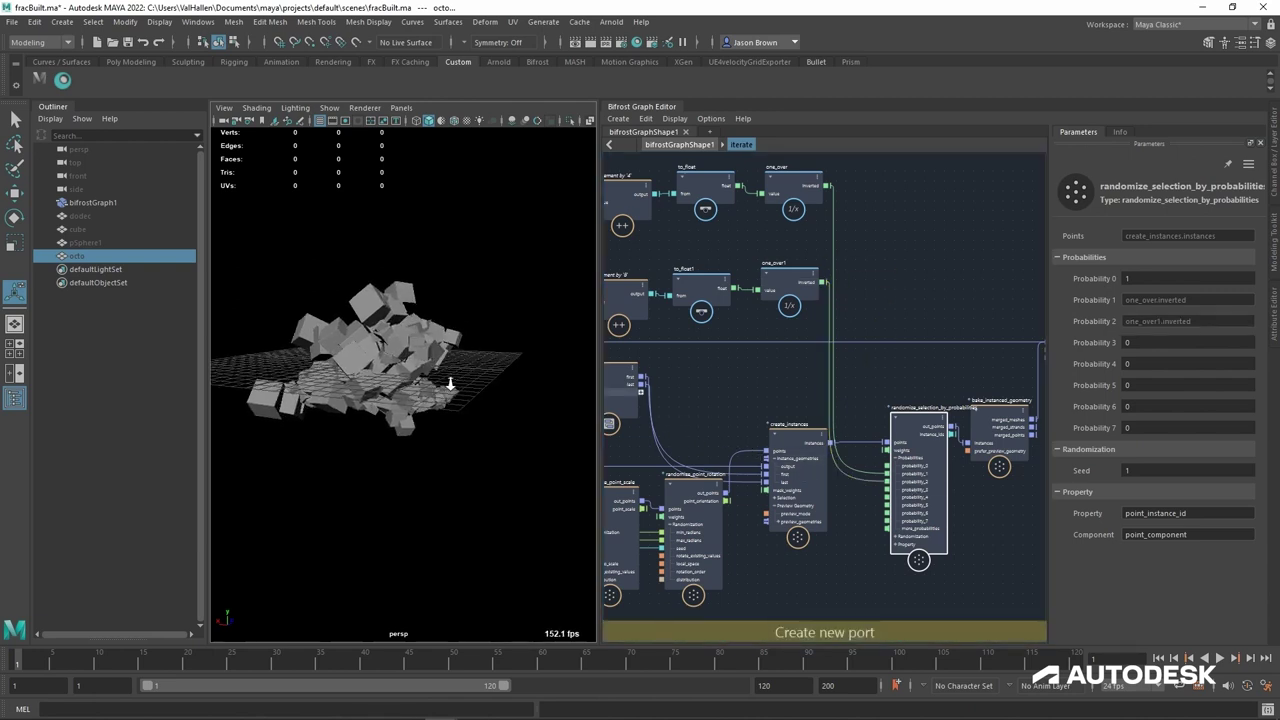
Step: Set the lower increment node's By value to 40 and the upper one's to 20
scroll(441, 392, up, 8)
scroll(442, 392, down, 8)
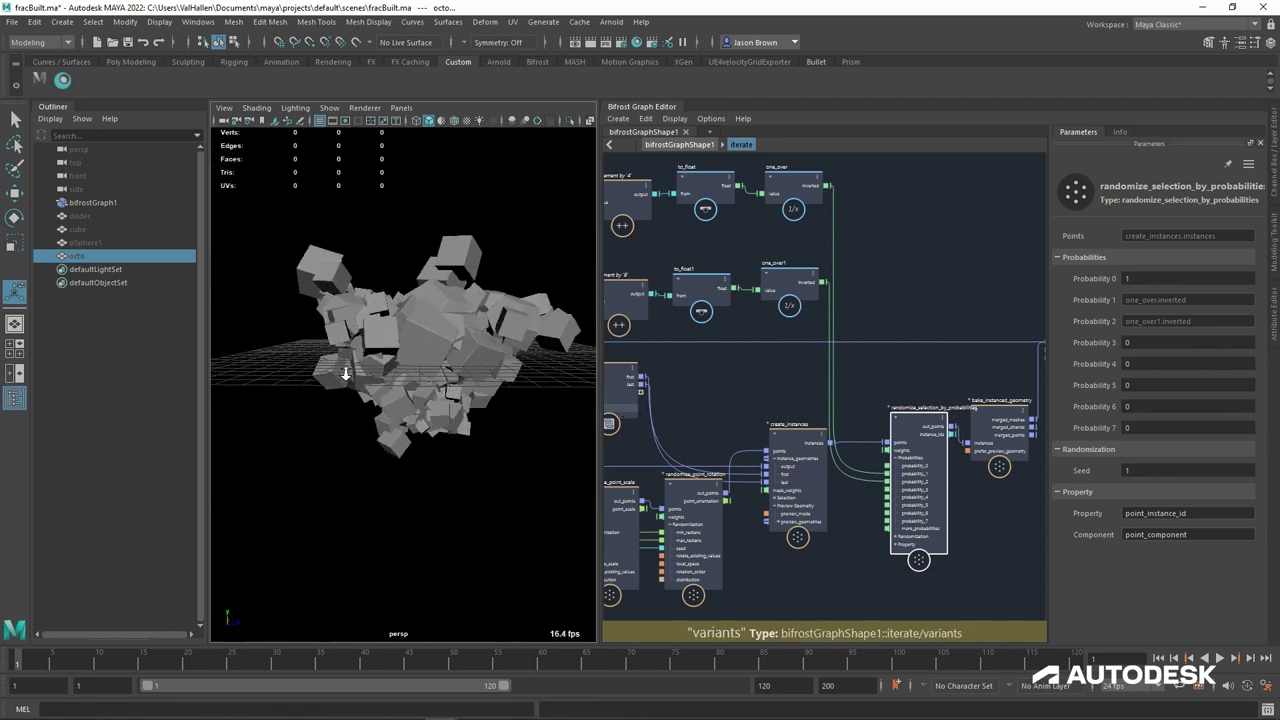
alt+drag(349, 371, 449, 398)
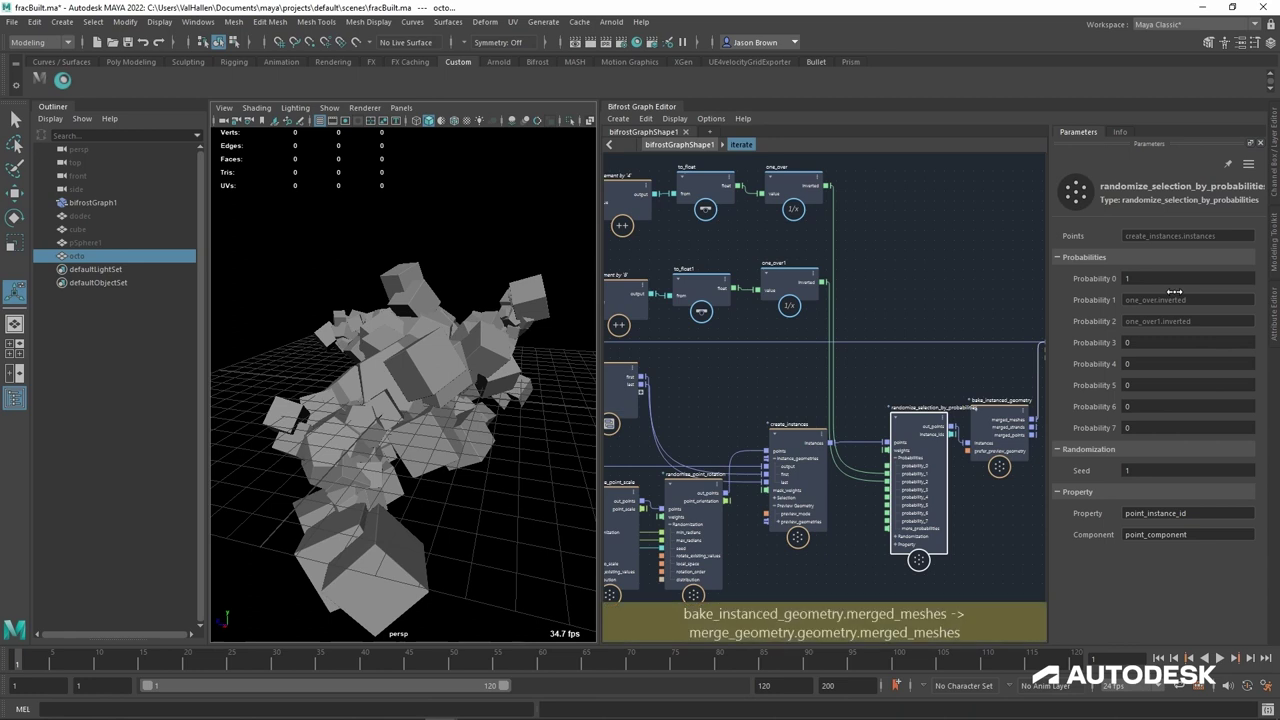
drag(1176, 291, 1168, 291)
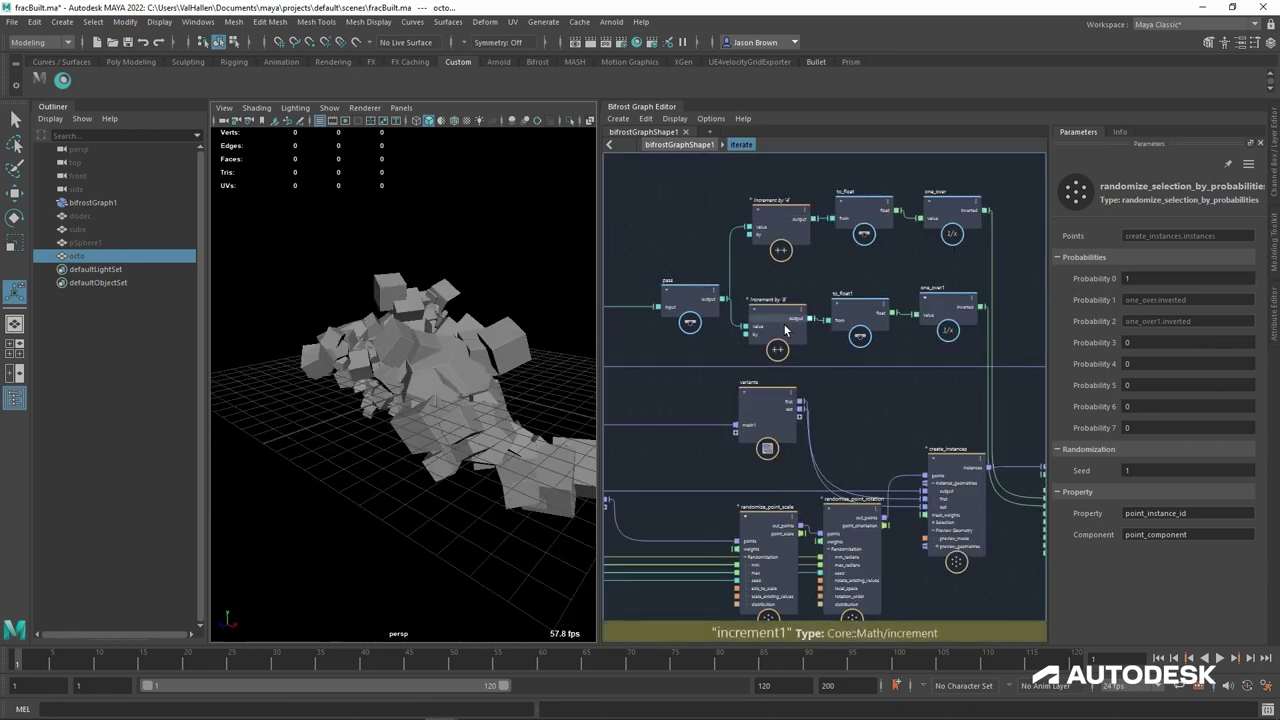
click(778, 318)
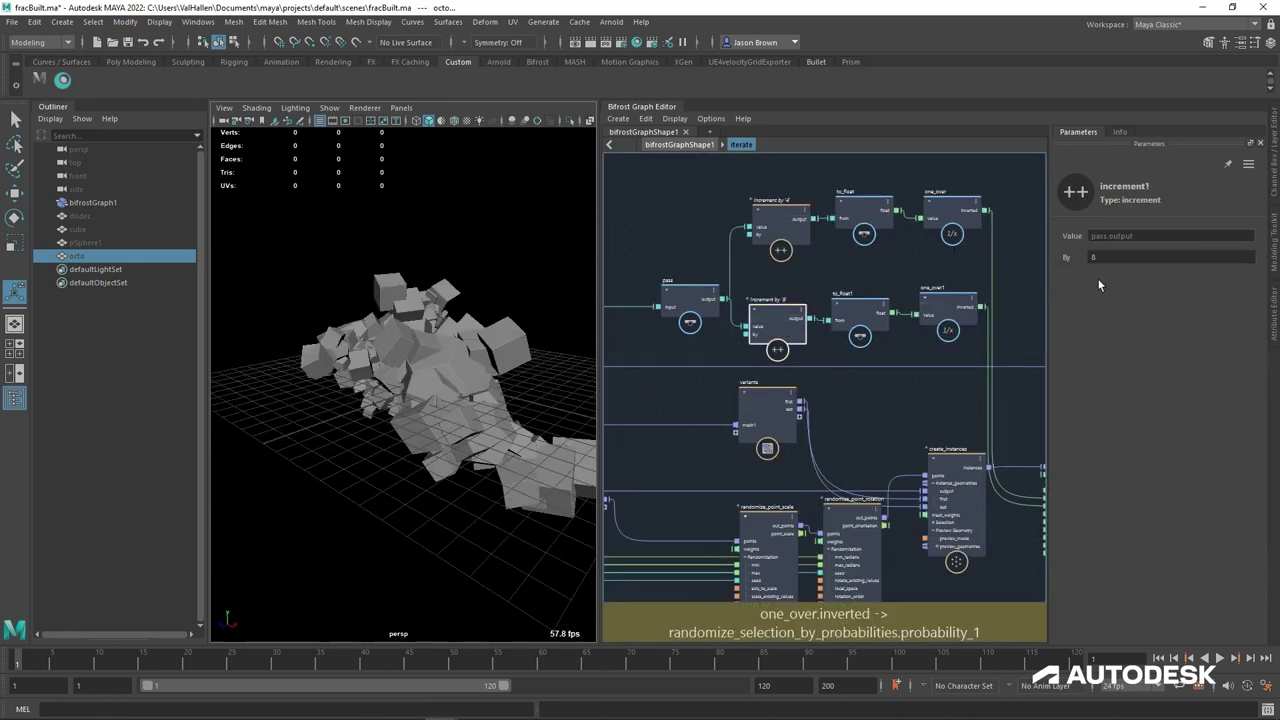
click(1118, 263)
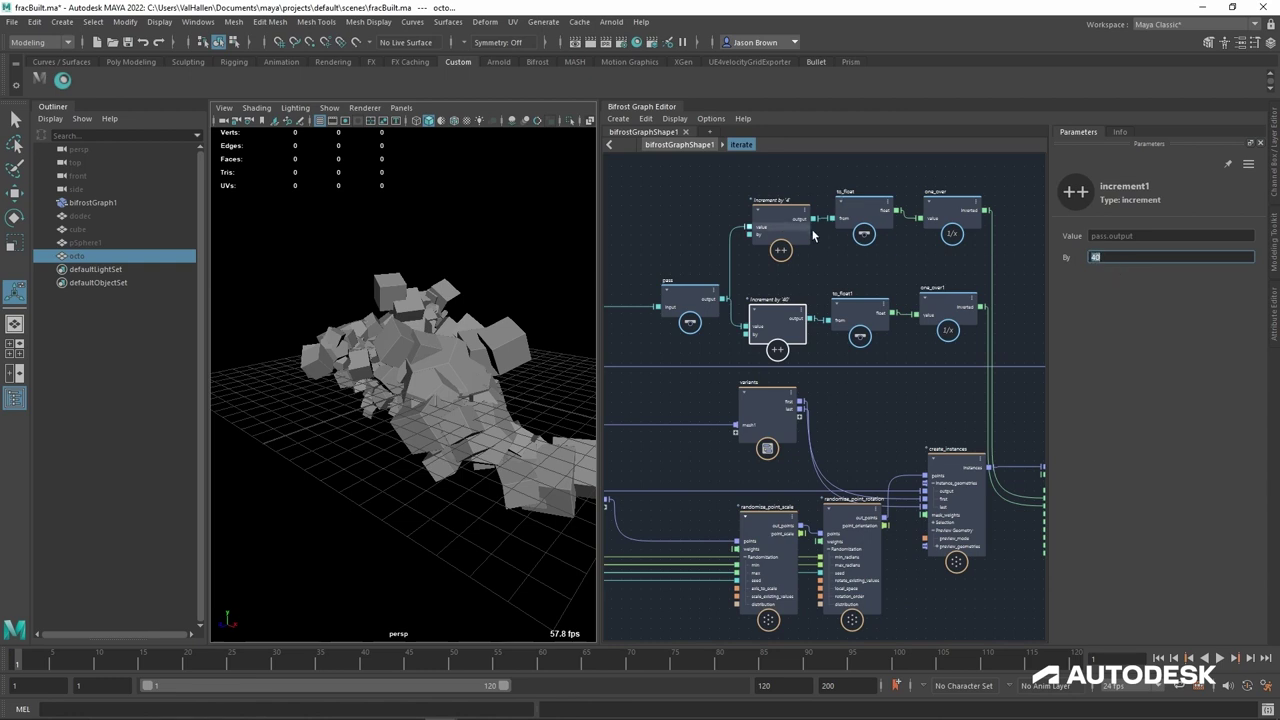
click(779, 220)
click(1126, 264)
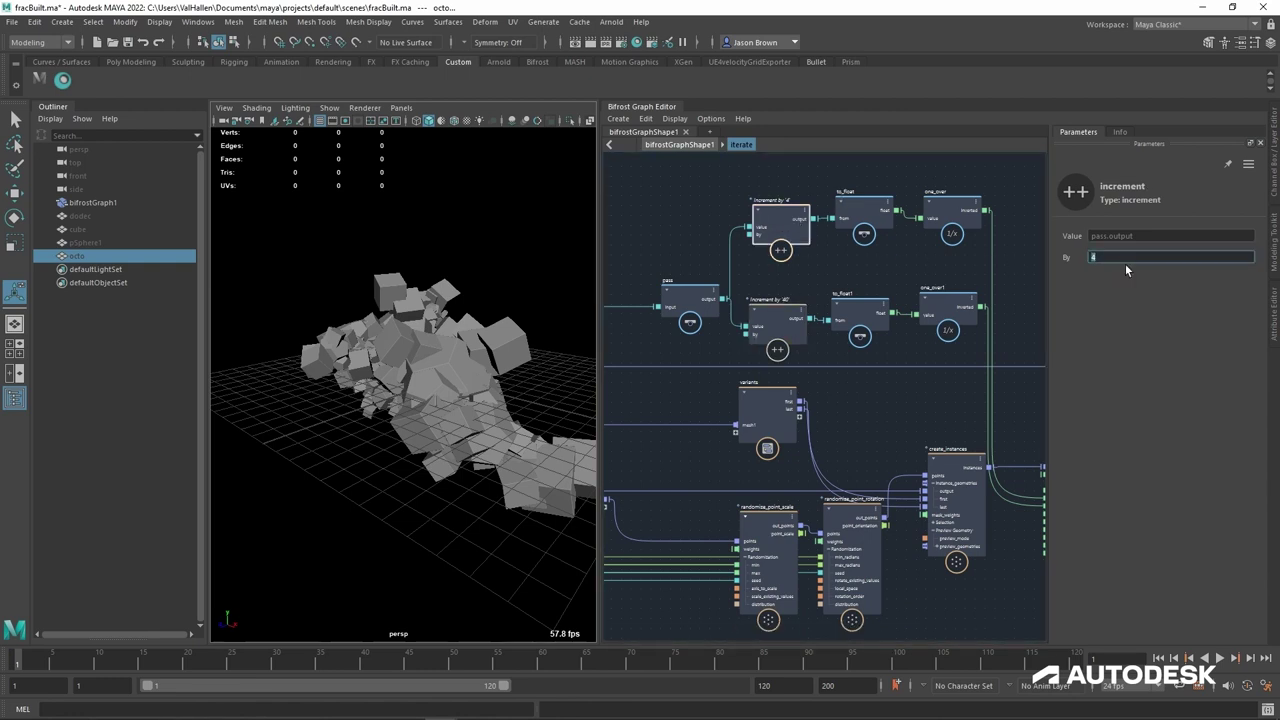
Step: Examine the mix of shapes along the scattered structure and the randomize_selection_by_probabilities inputs
alt+drag(448, 287, 491, 296)
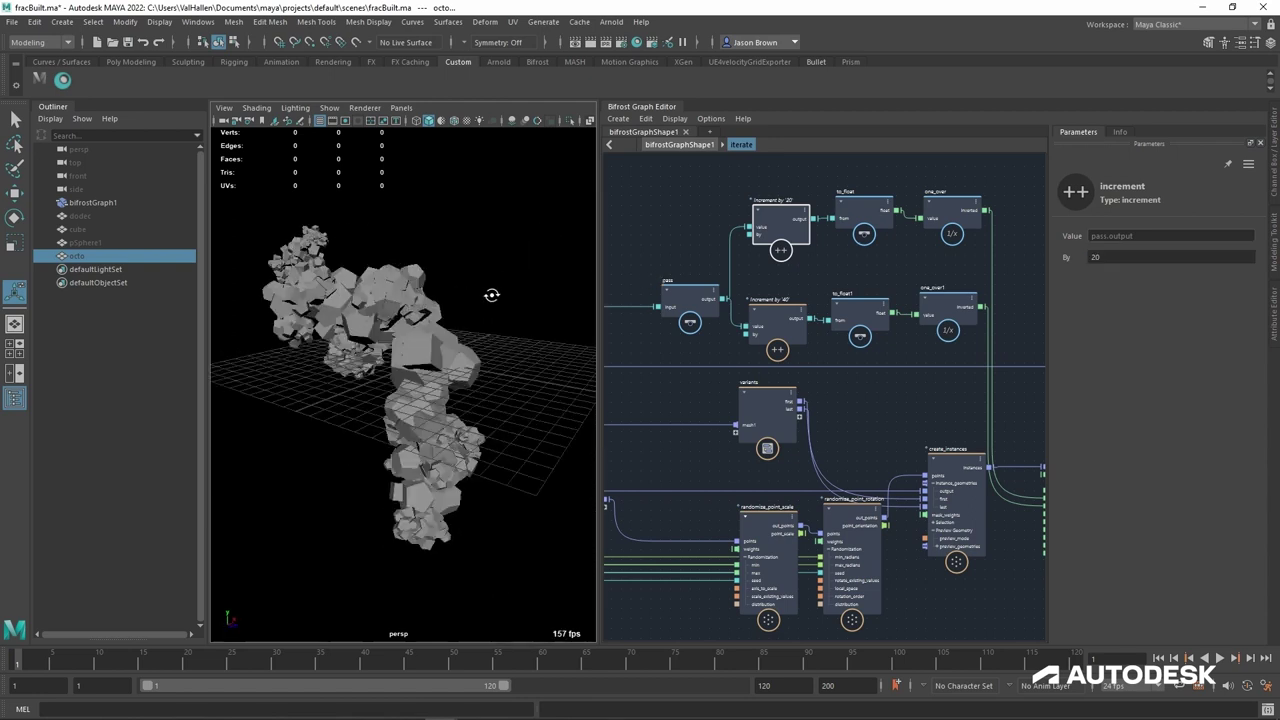
alt+middle_drag(461, 286, 463, 333)
middle_drag(920, 410, 672, 352)
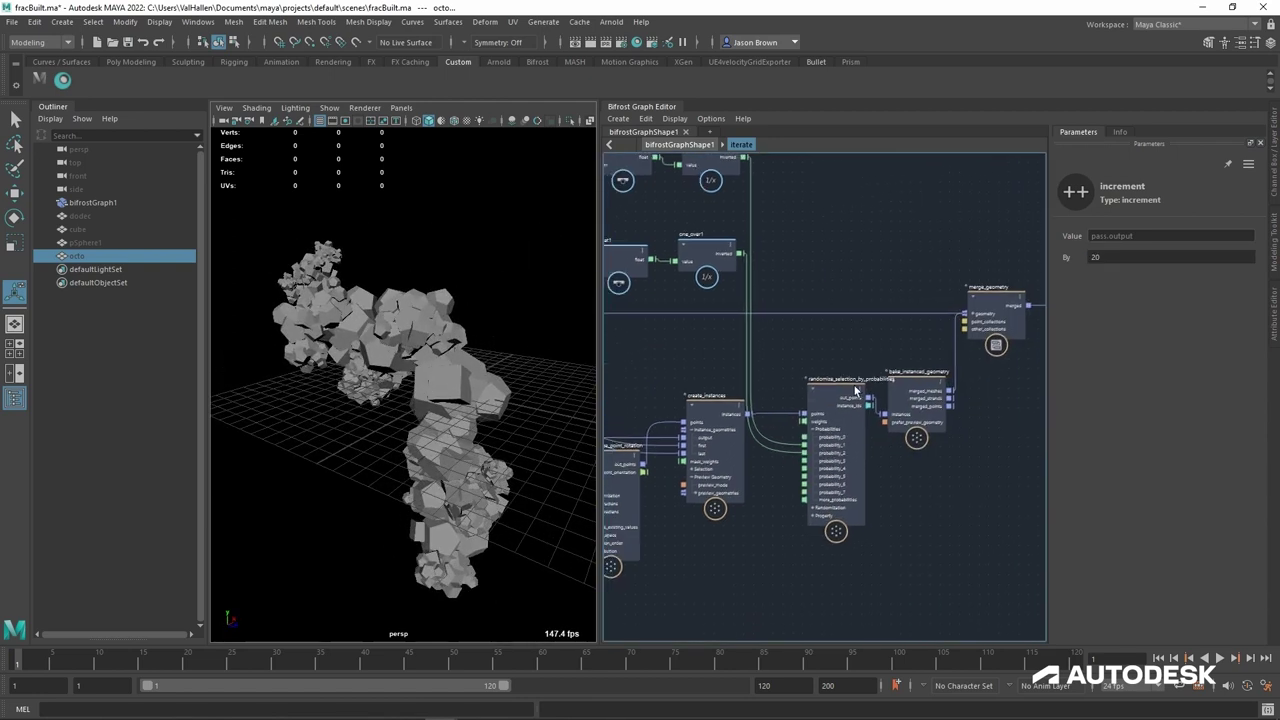
click(843, 404)
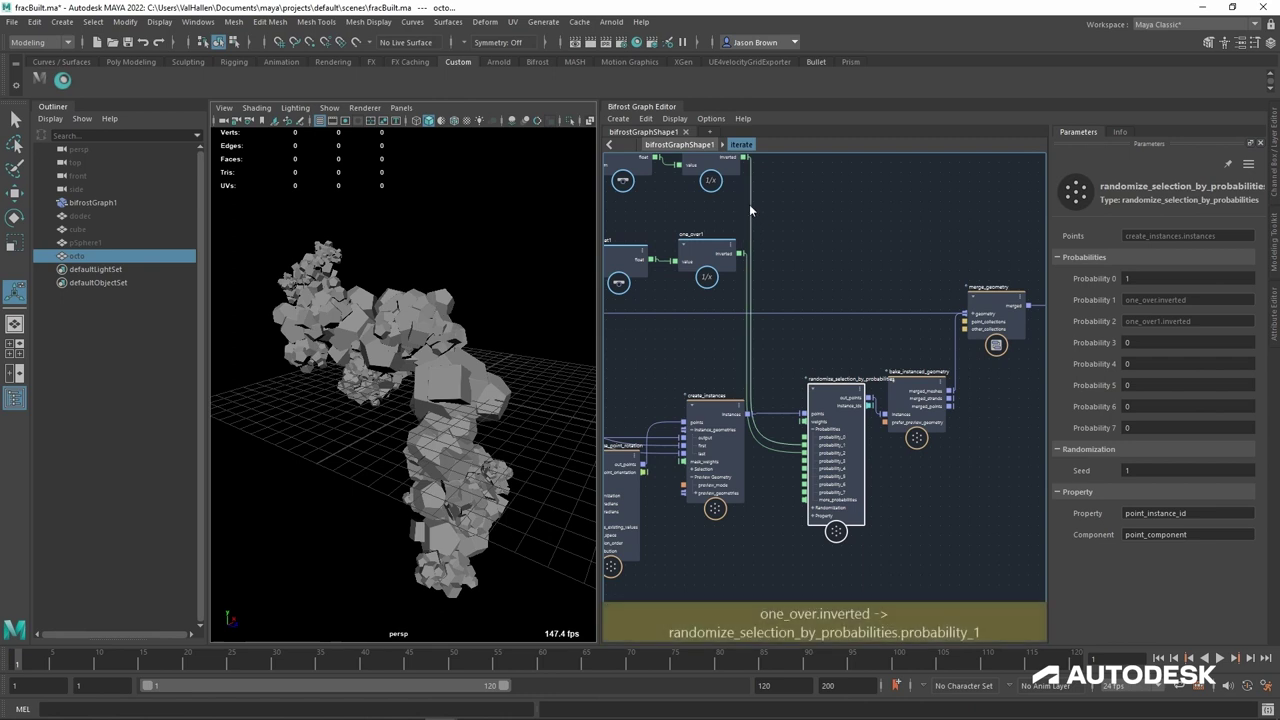
scroll(791, 310, up, 3)
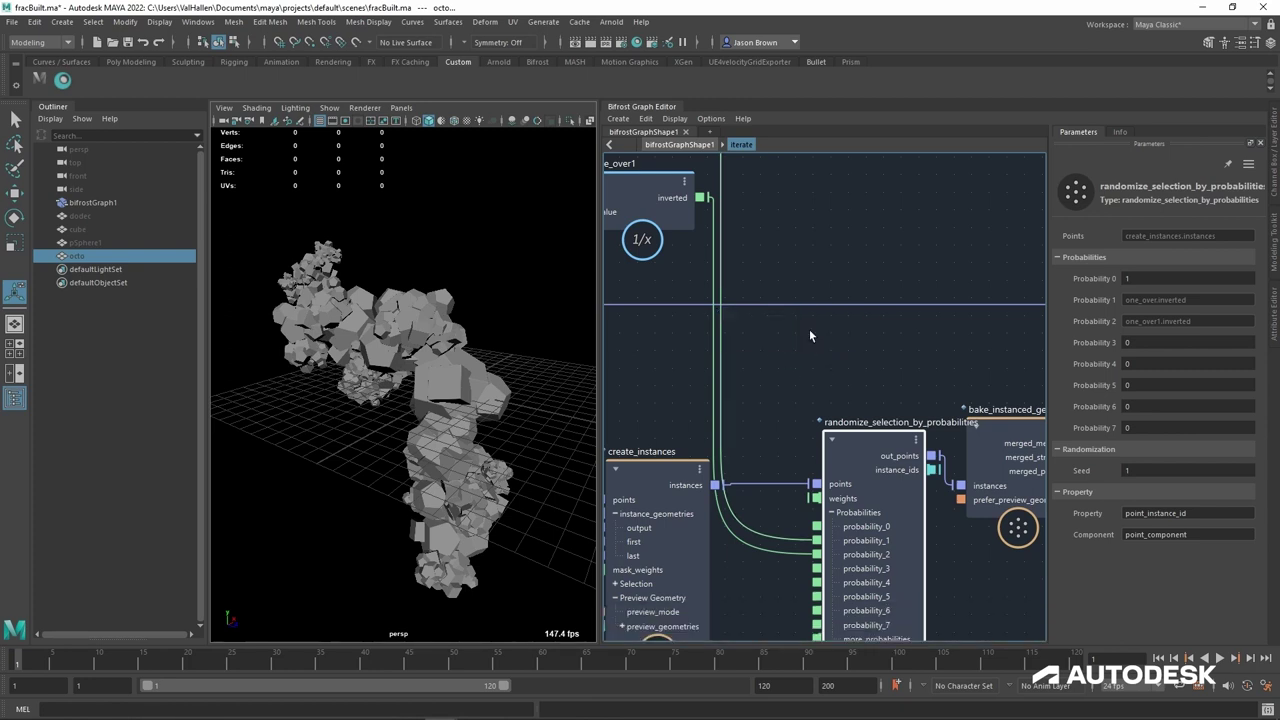
alt+drag(417, 364, 470, 372)
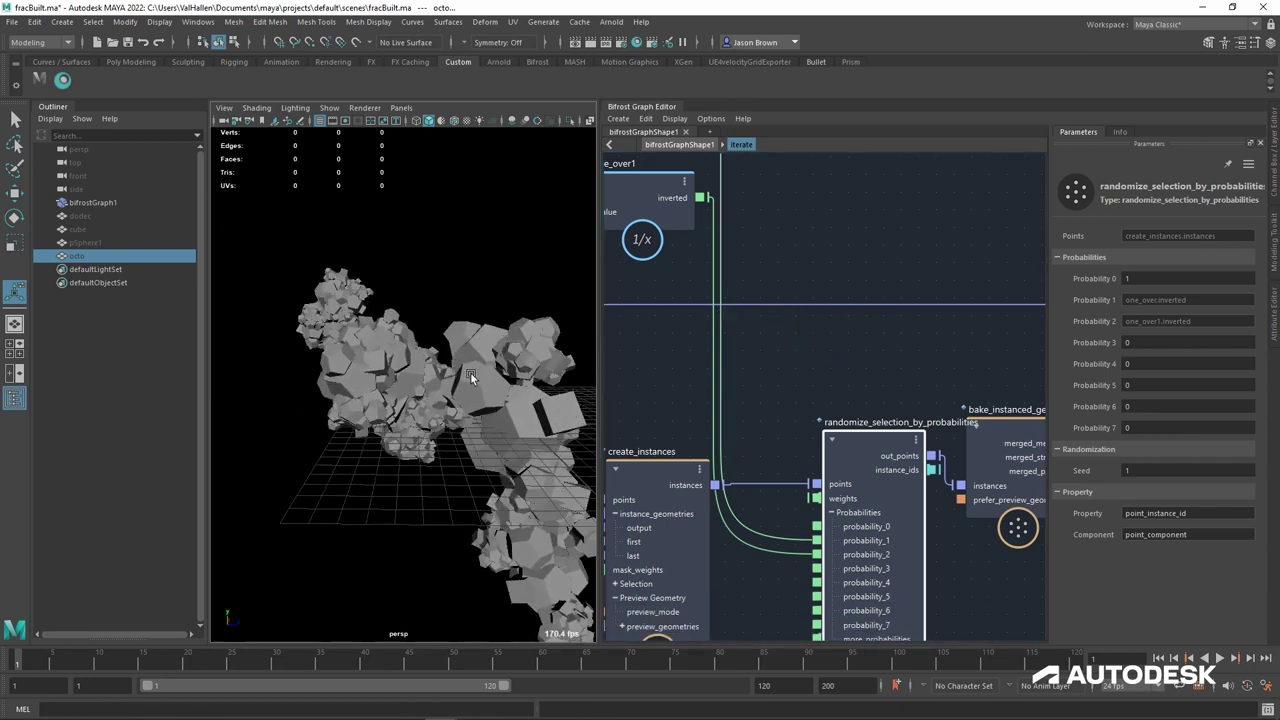
mouse_move(470, 372)
alt+right_down()
mouse_move(421, 395)
mouse_move(456, 384)
alt+right_up()
alt+drag(456, 384, 403, 377)
alt+drag(340, 298, 338, 228)
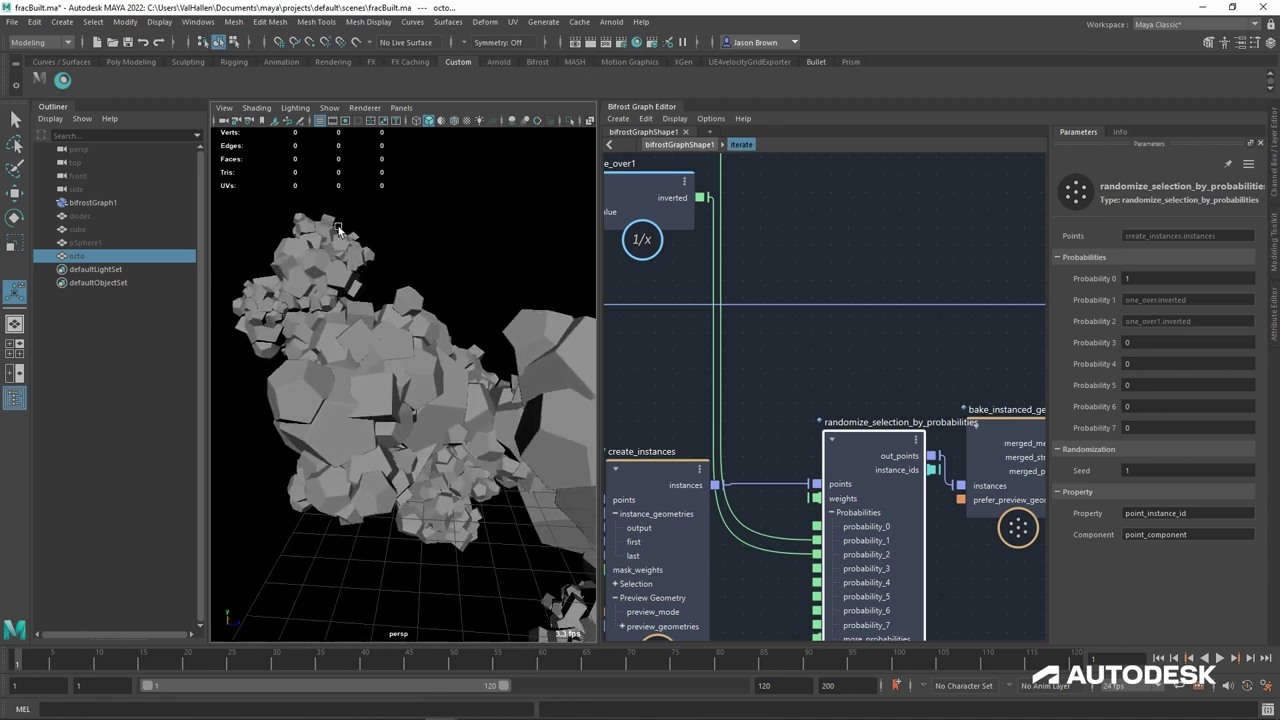
alt+drag(425, 371, 553, 347)
scroll(903, 344, down, 5)
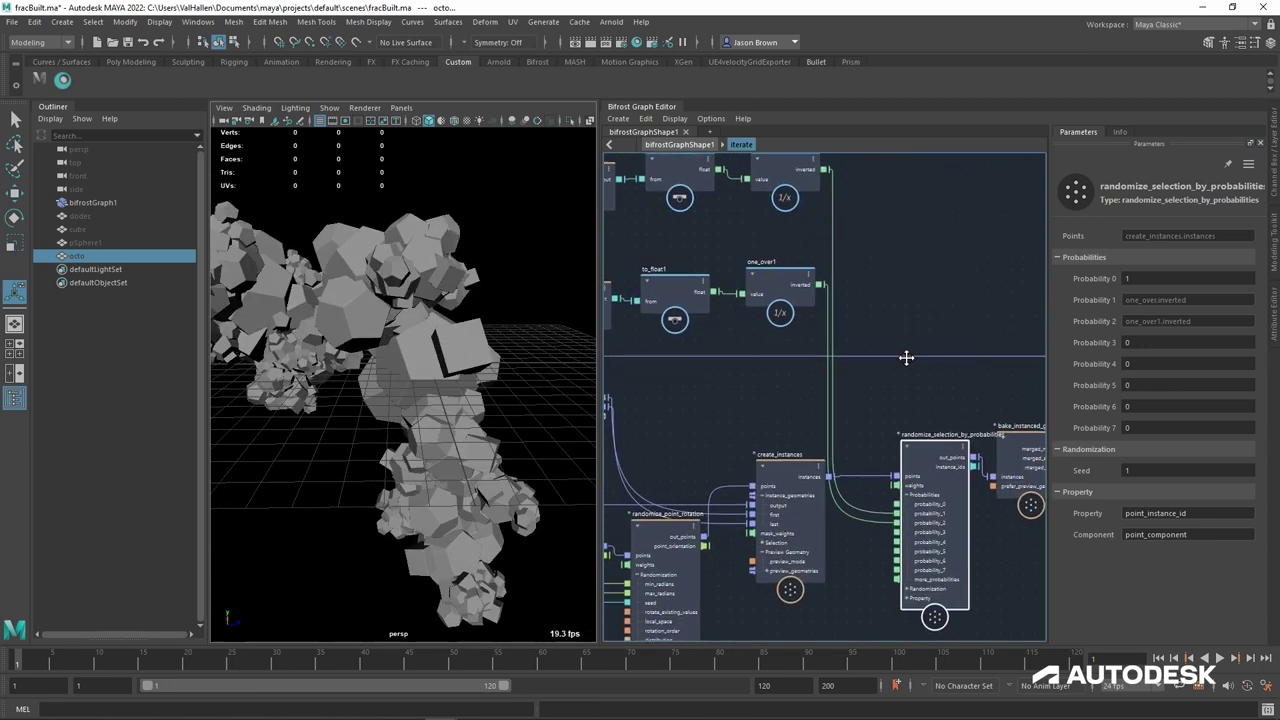
Step: Add two if nodes and connect the one_over and one_over1 inverted outputs to their respective true_case ports
alt+middle_drag(864, 392, 832, 358)
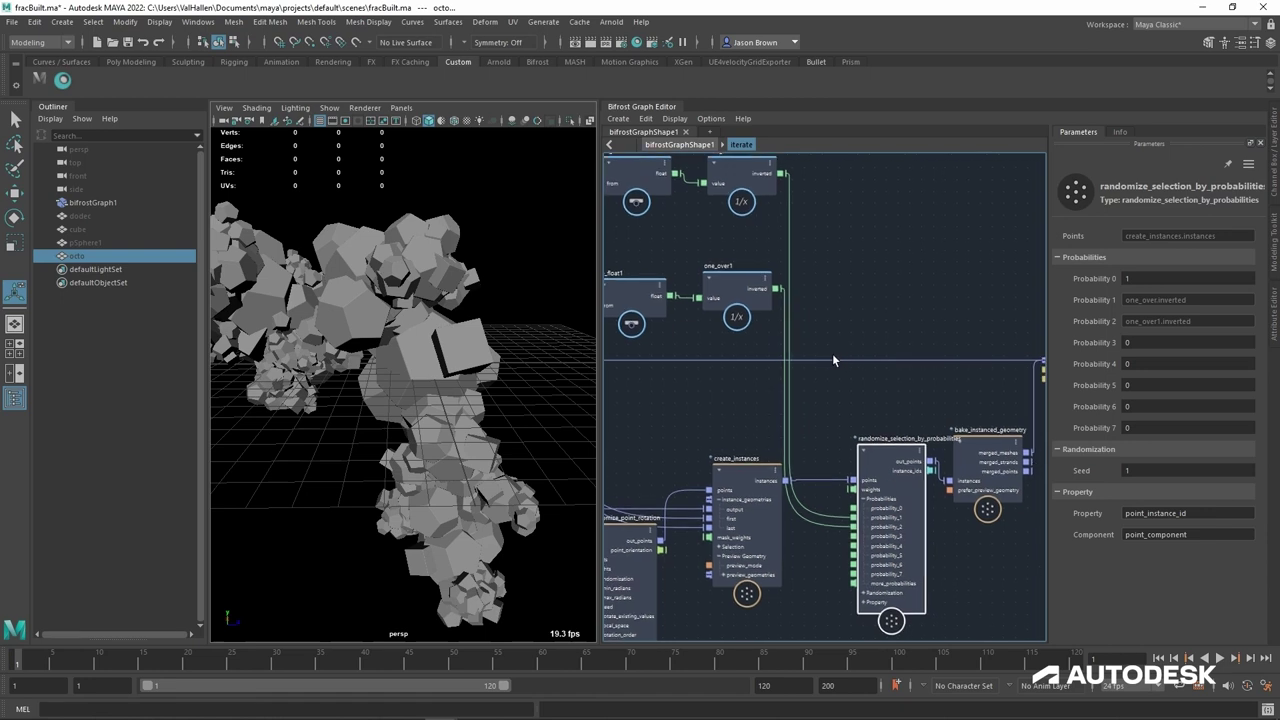
key(Tab)
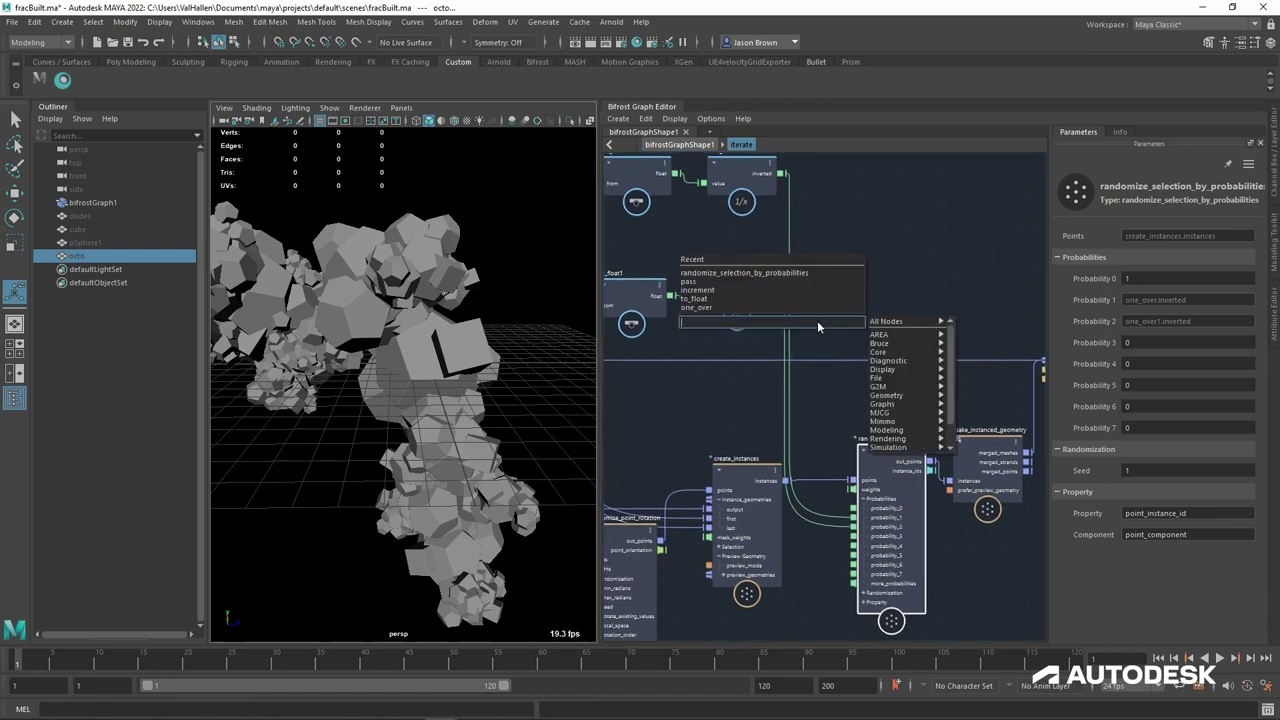
text(if)
key(Return)
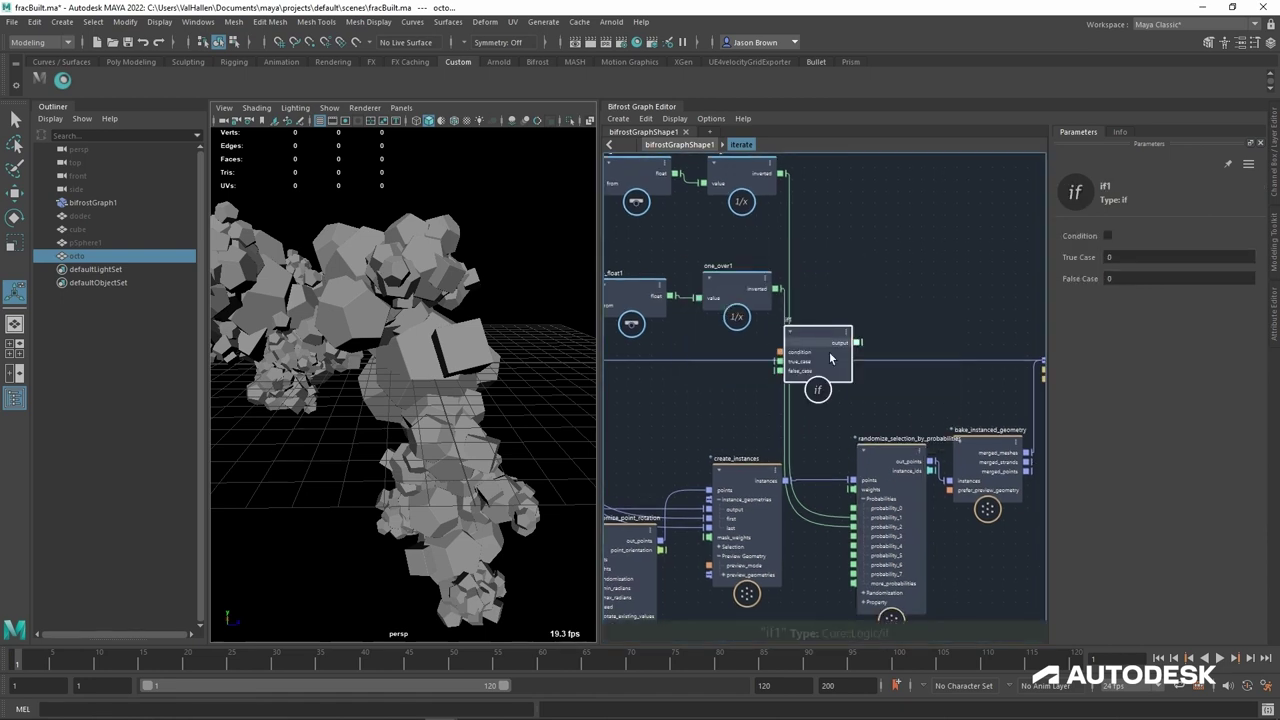
drag(787, 174, 811, 397)
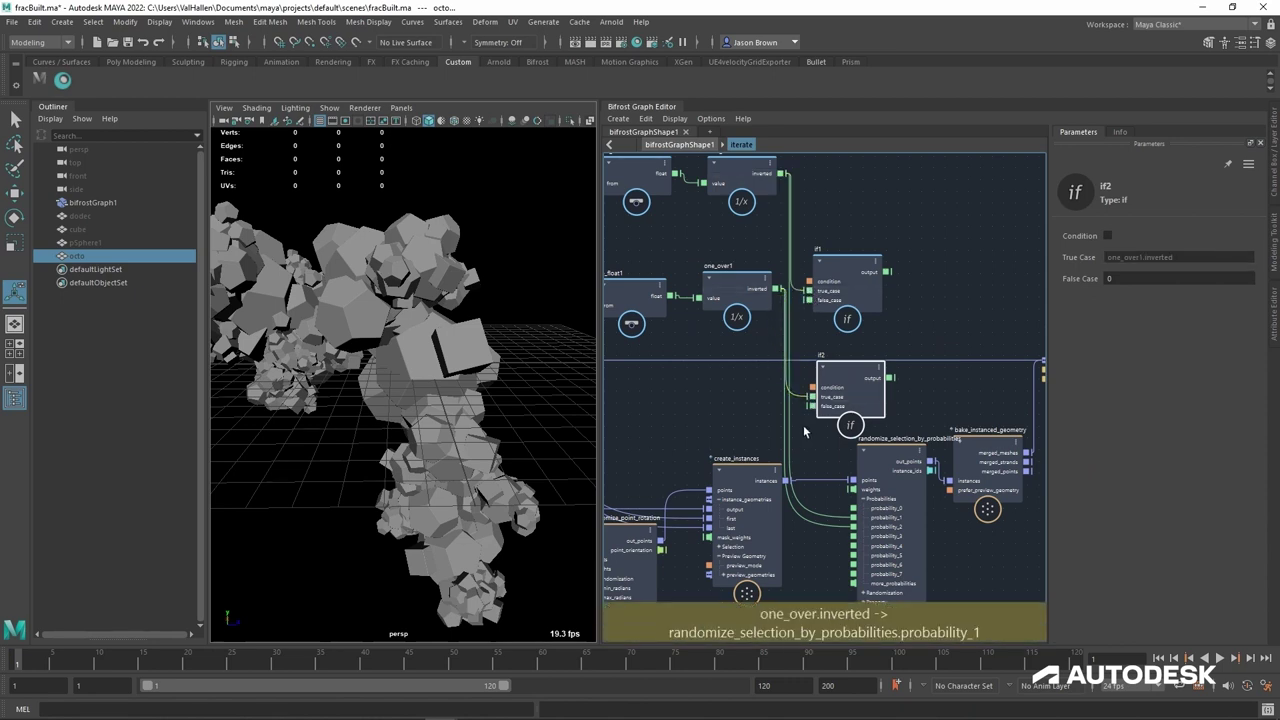
Step: Remove the direct one_over connections from probability_1 and probability_2, and align the two if nodes beside the one_over nodes
middle_drag(936, 338, 920, 344)
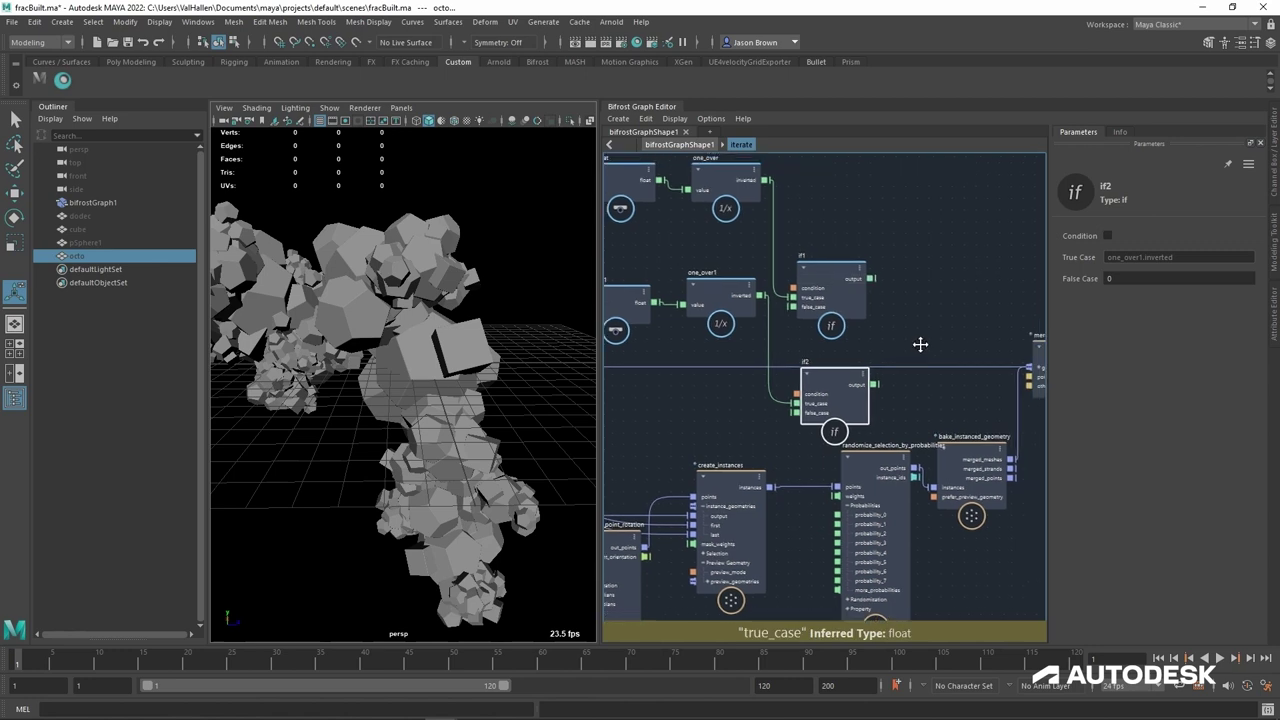
drag(822, 292, 822, 240)
drag(836, 382, 832, 310)
middle_drag(872, 208, 884, 232)
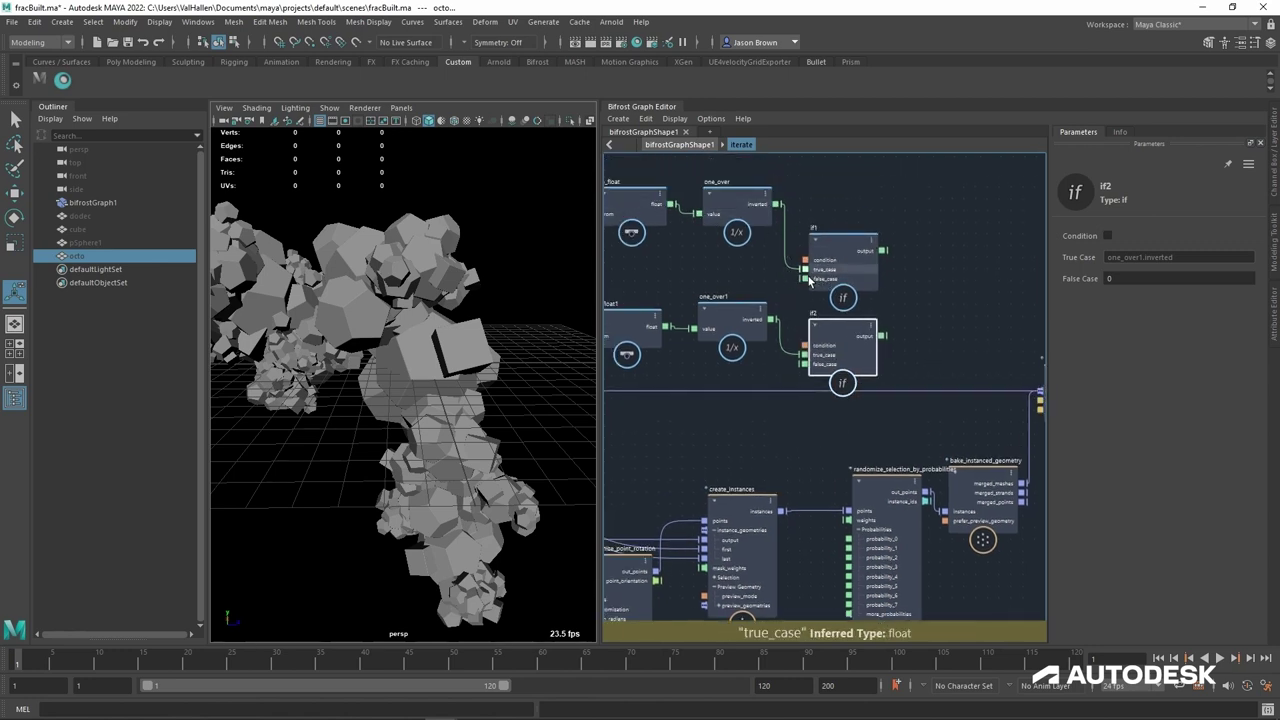
Step: Connect the if1 and if2 outputs to probability_1 and probability_2 of the randomize node, and enable if2's Condition
drag(884, 252, 864, 419)
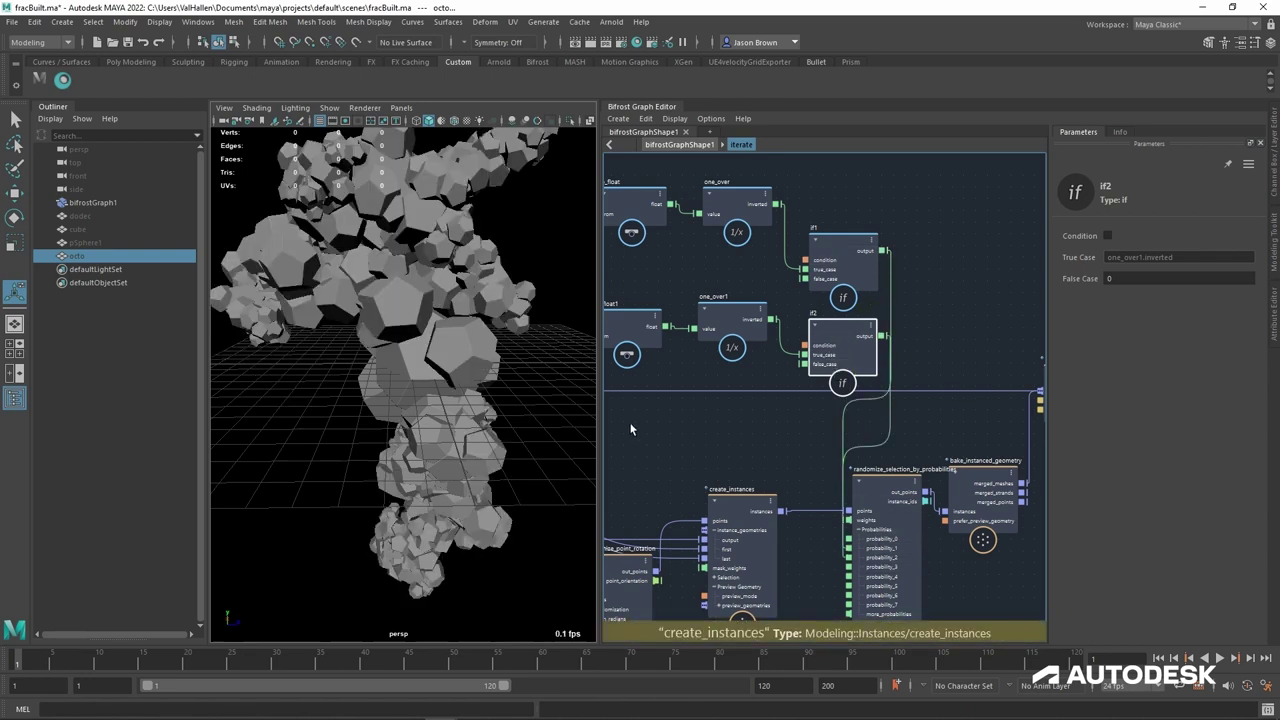
alt+drag(422, 353, 378, 320)
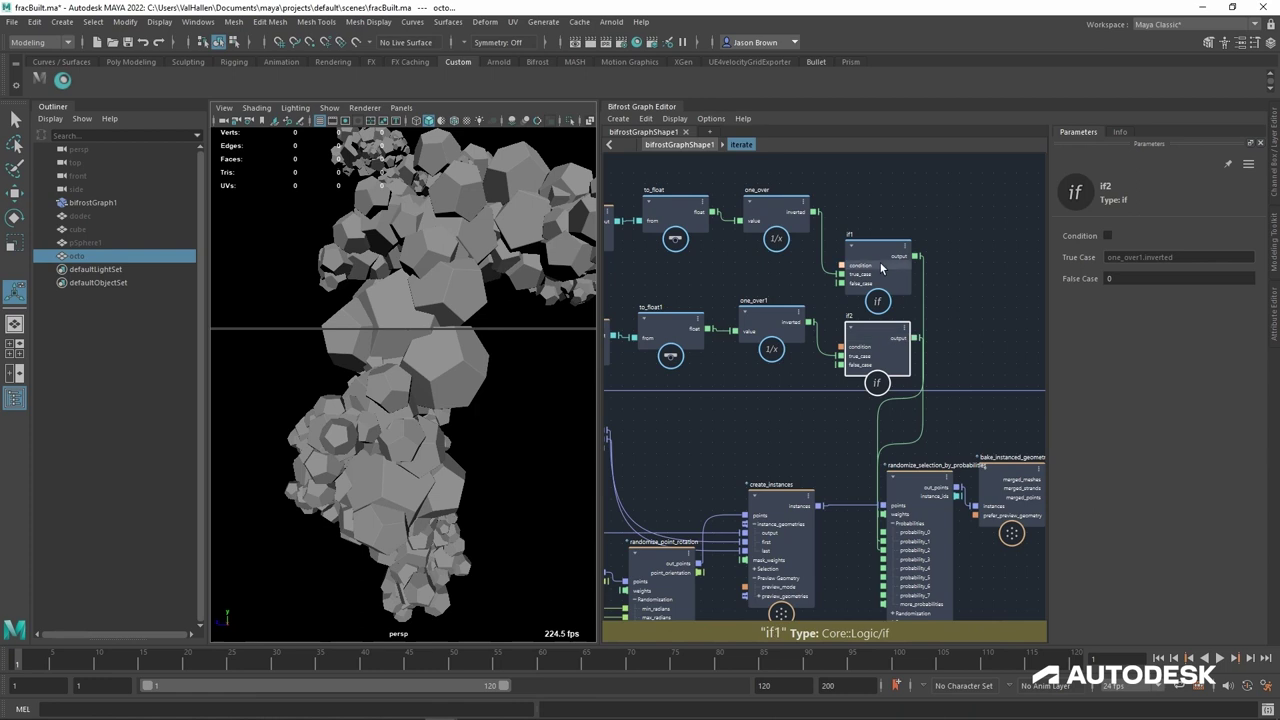
click(881, 266)
click(1108, 236)
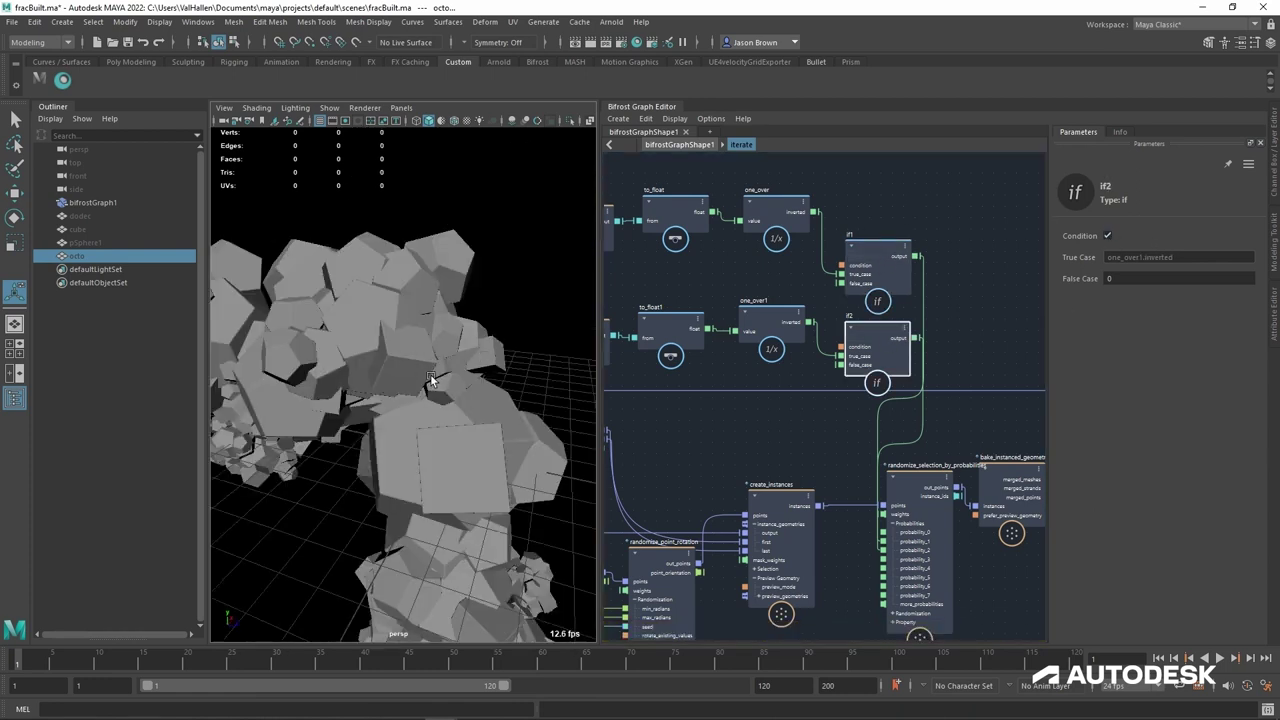
Step: Expose if1's condition as a new port on the iterate compound's input node
click(829, 434)
scroll(829, 434, down, 3)
alt+middle_drag(829, 434, 928, 420)
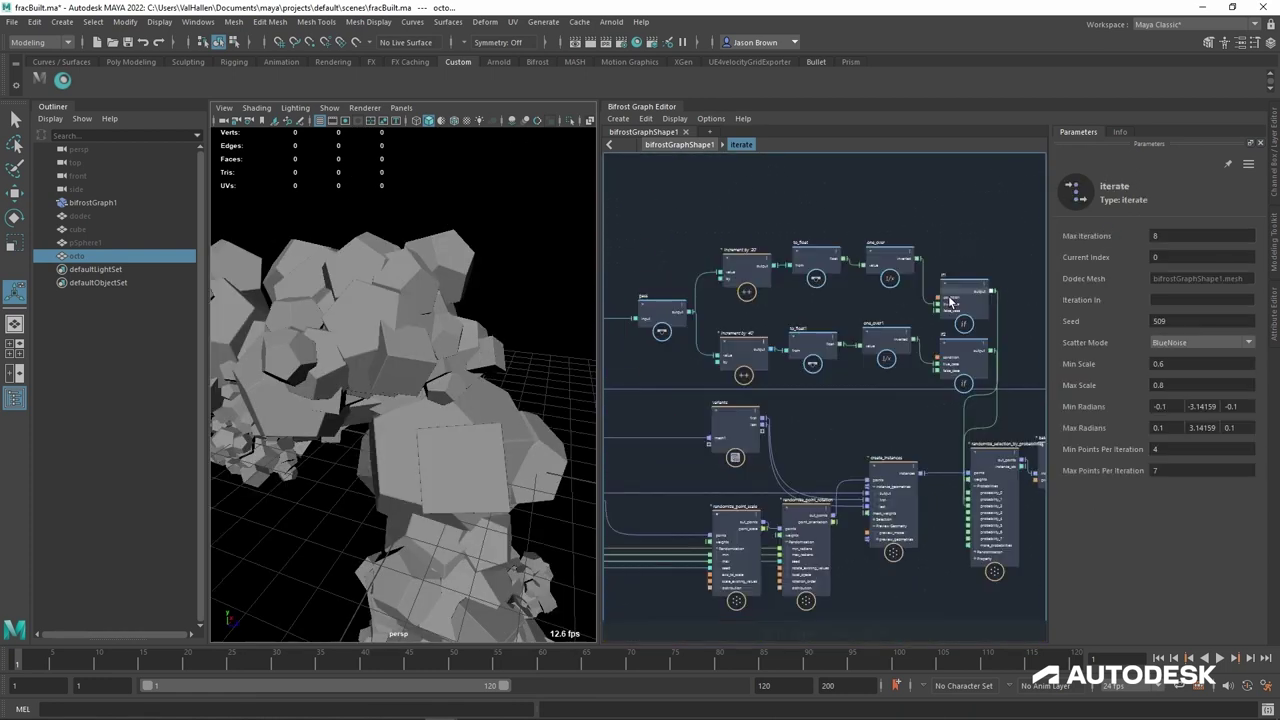
drag(940, 299, 678, 409)
middle_drag(678, 414, 922, 393)
scroll(906, 401, up, 5)
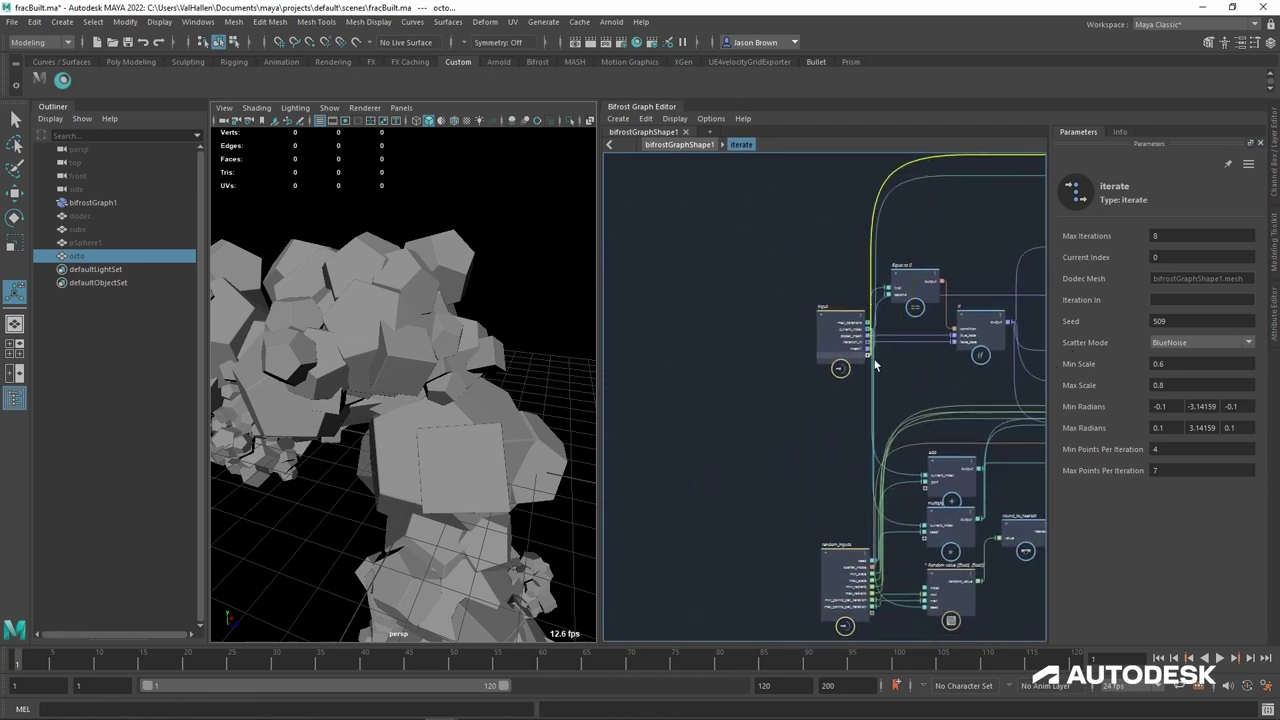
drag(873, 370, 862, 365)
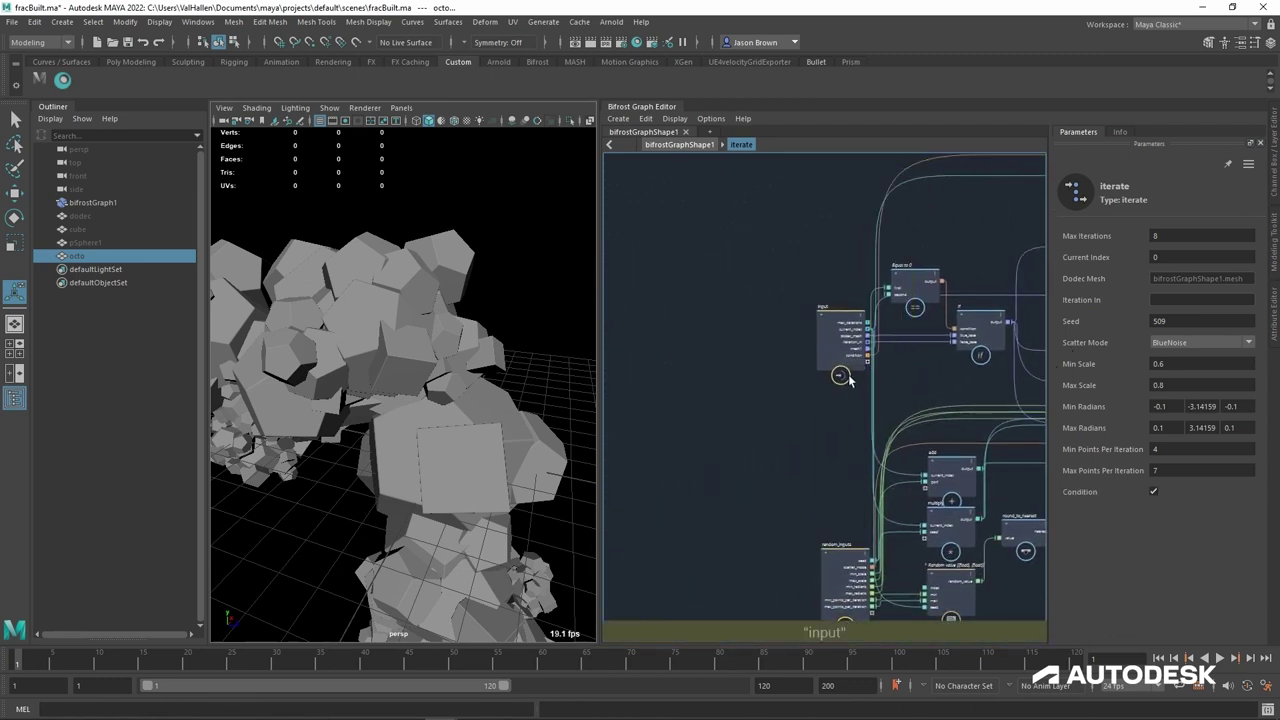
Step: Rename the input node's condition port to allow_variants
right_click(852, 362)
click(866, 374)
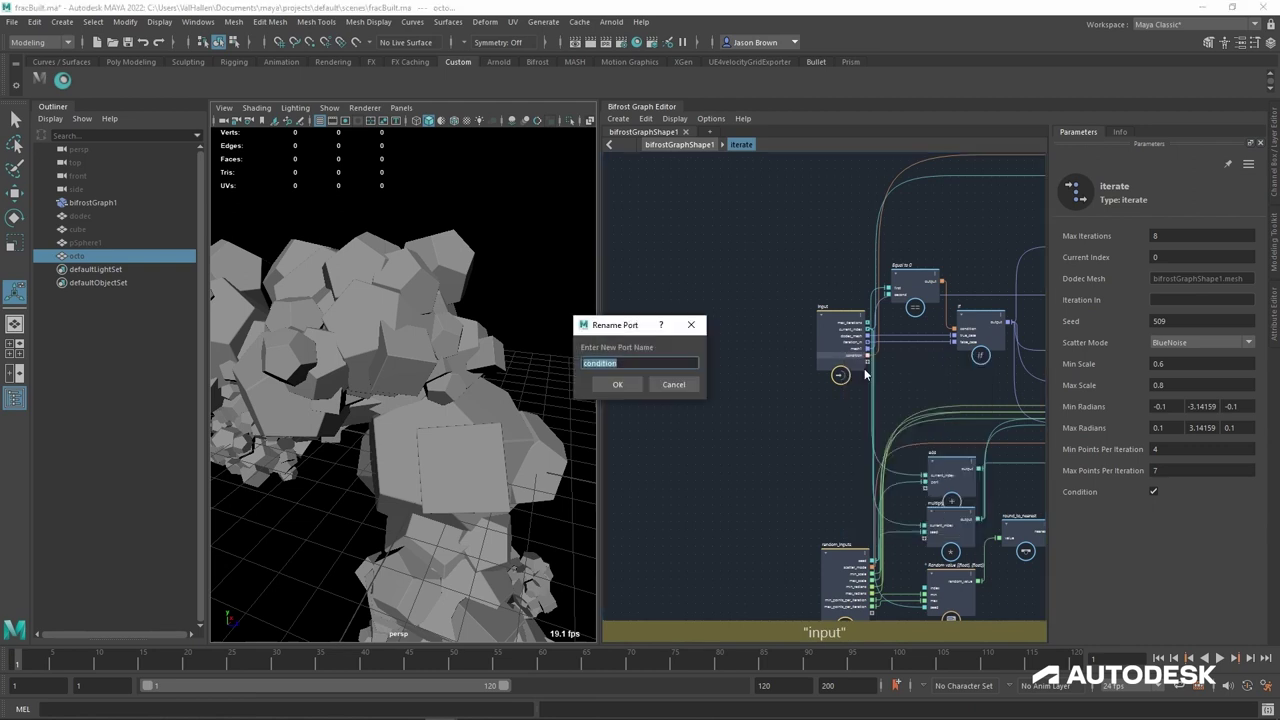
text(allow_variants)
key(Return)
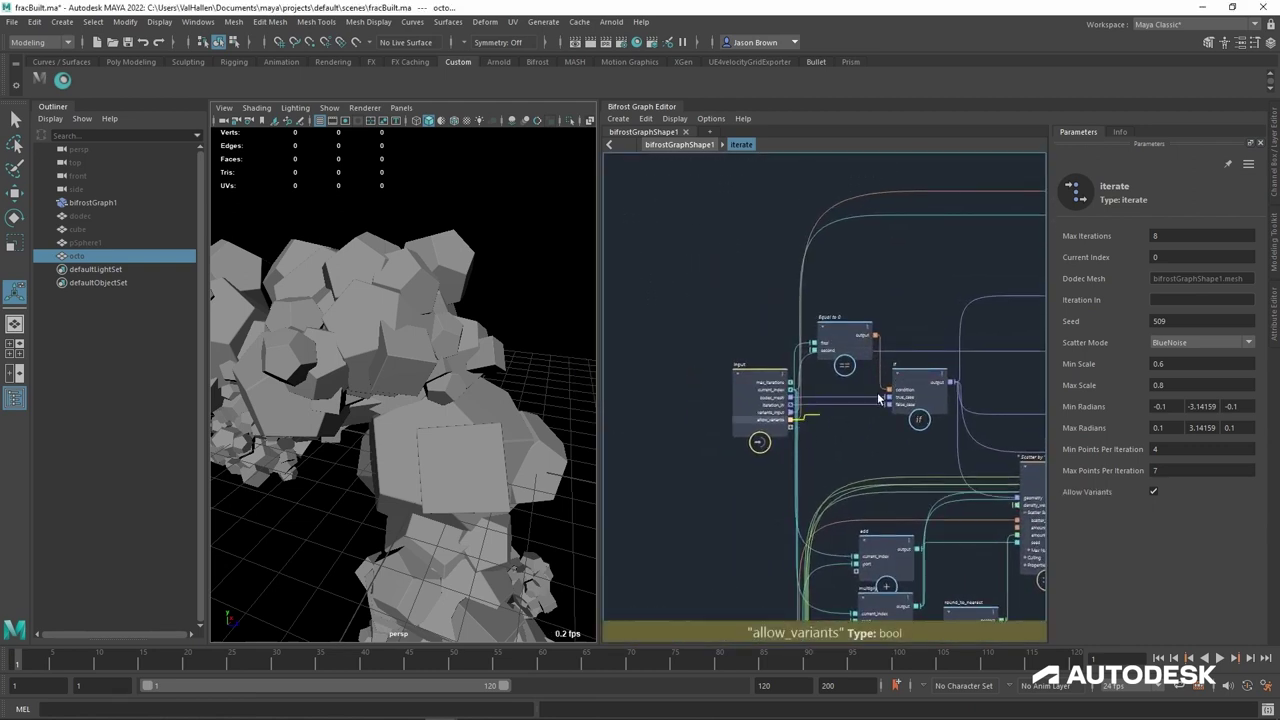
Step: Connect the input node's allow_variants output to the condition port of if2
alt+middle_drag(975, 290, 663, 369)
alt+middle_drag(895, 347, 671, 351)
alt+middle_drag(958, 387, 810, 380)
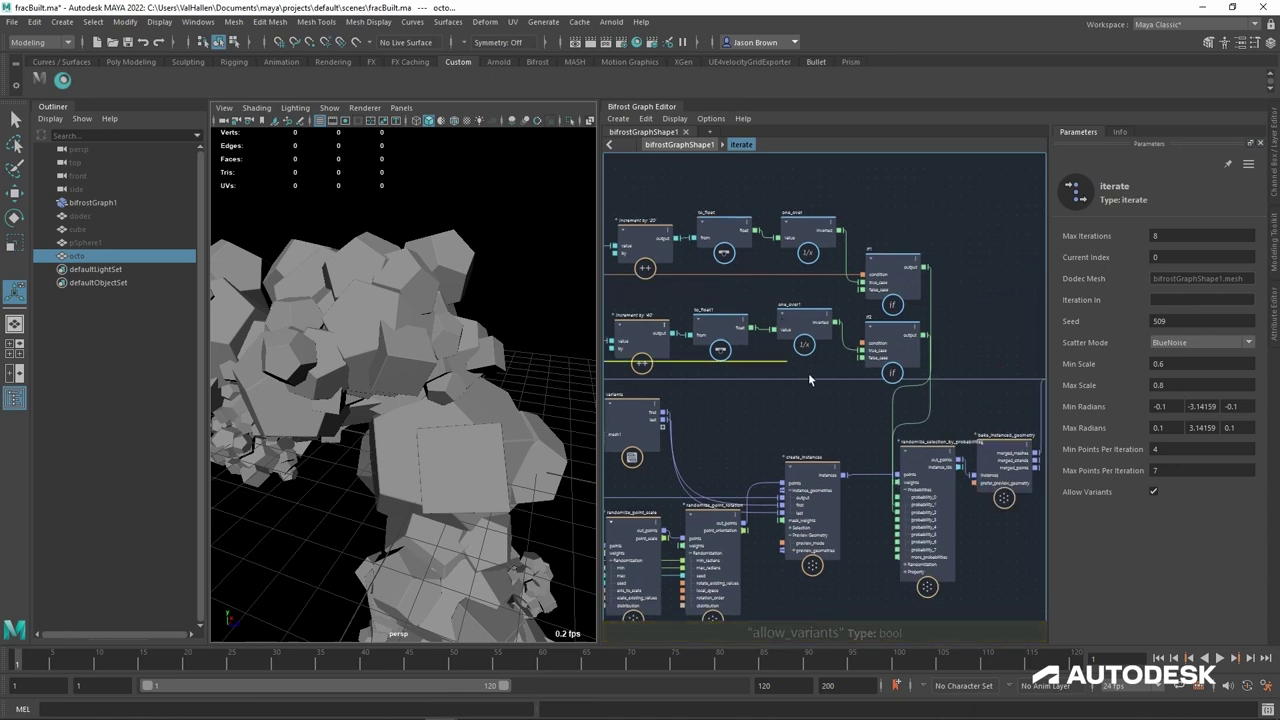
drag(810, 379, 866, 345)
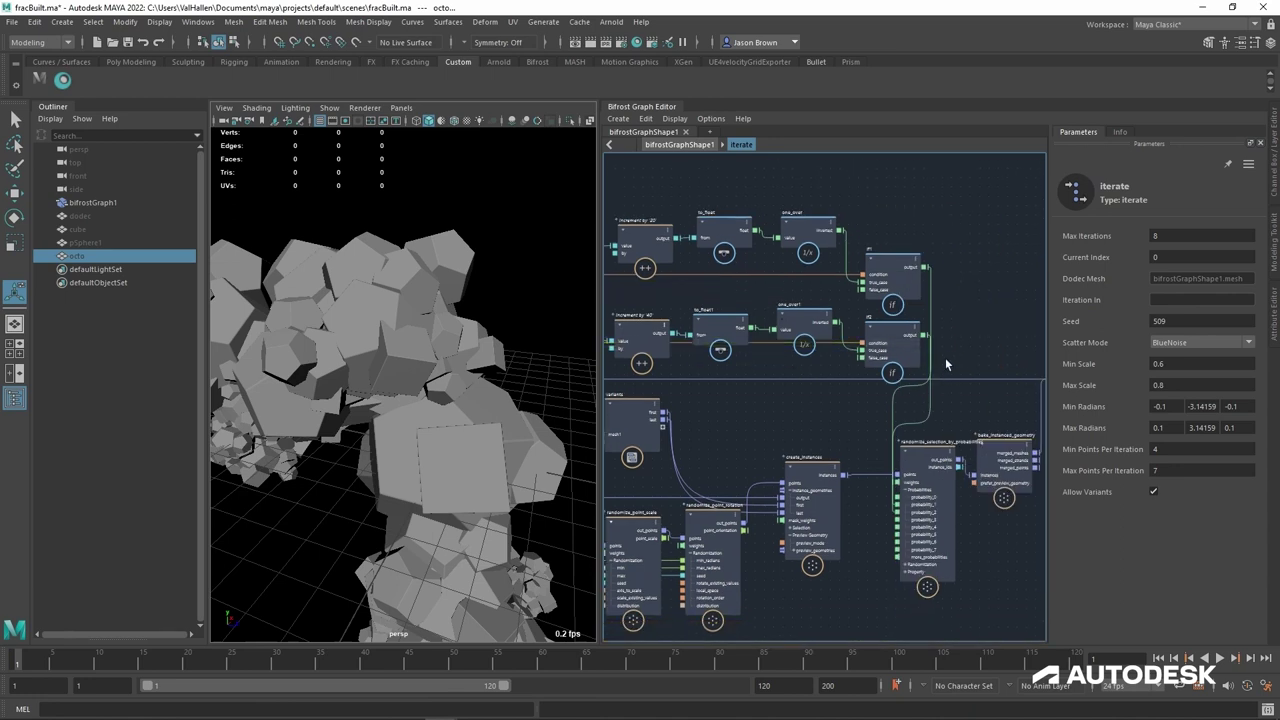
Step: Group the pass, increment, to_float, one_over and two if nodes into a compound named variants_code, placed above the variants node
alt+middle_drag(963, 350, 1053, 334)
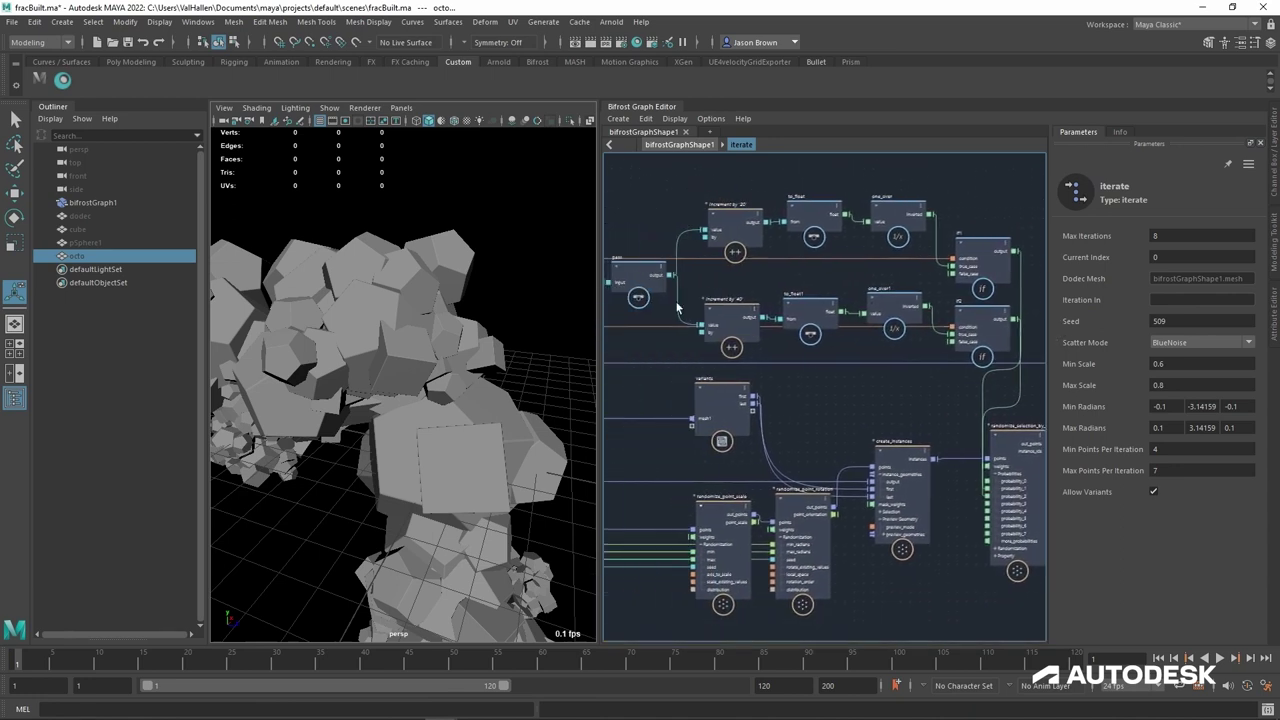
drag(621, 199, 1019, 366)
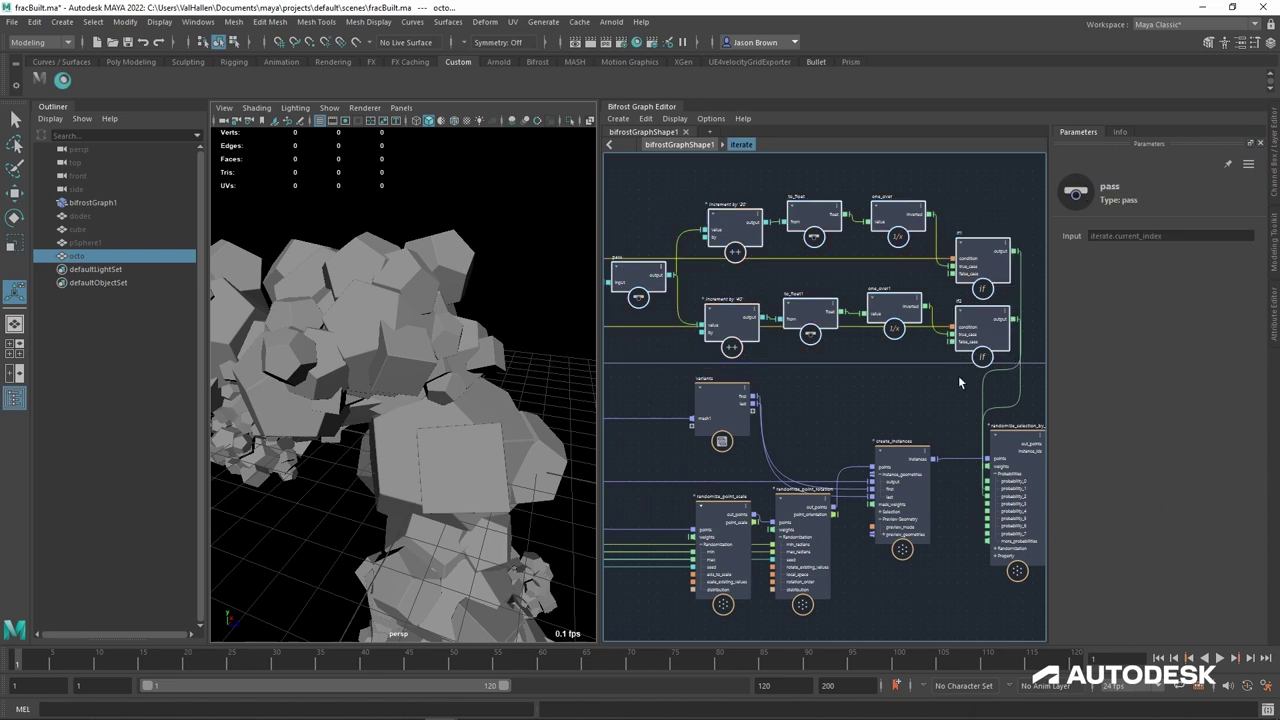
key(ctrl+g)
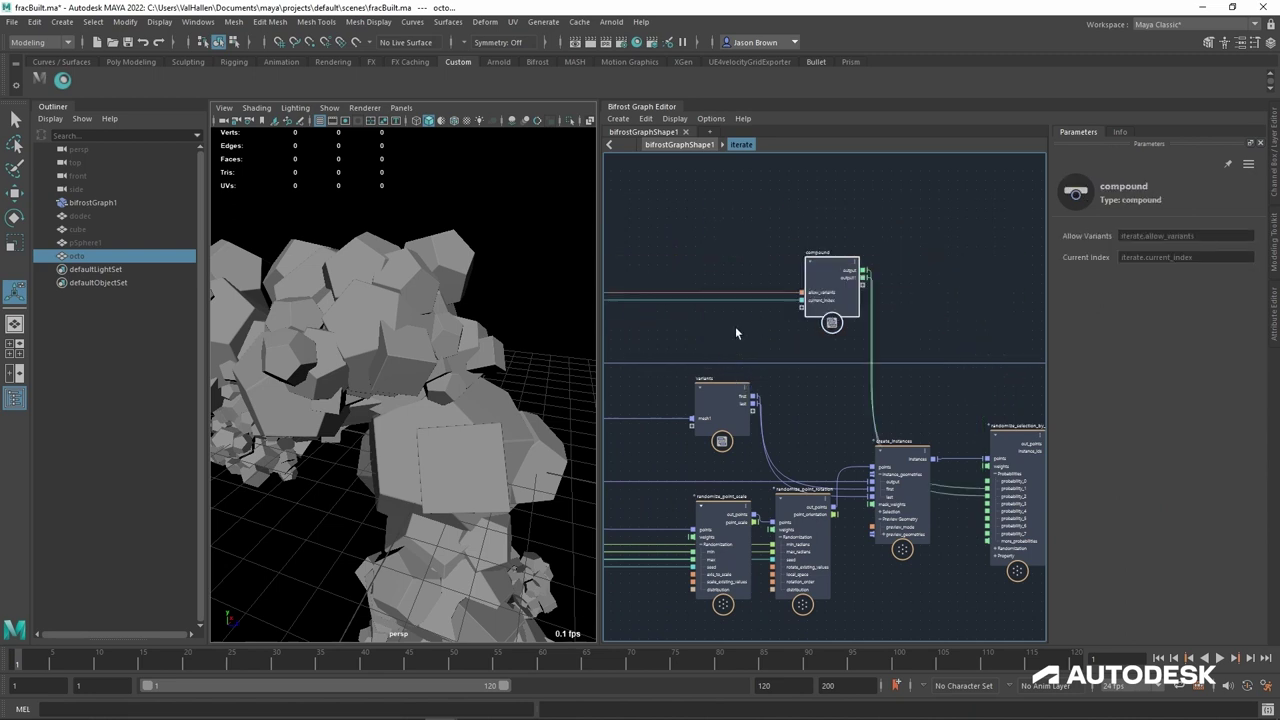
drag(852, 297, 751, 318)
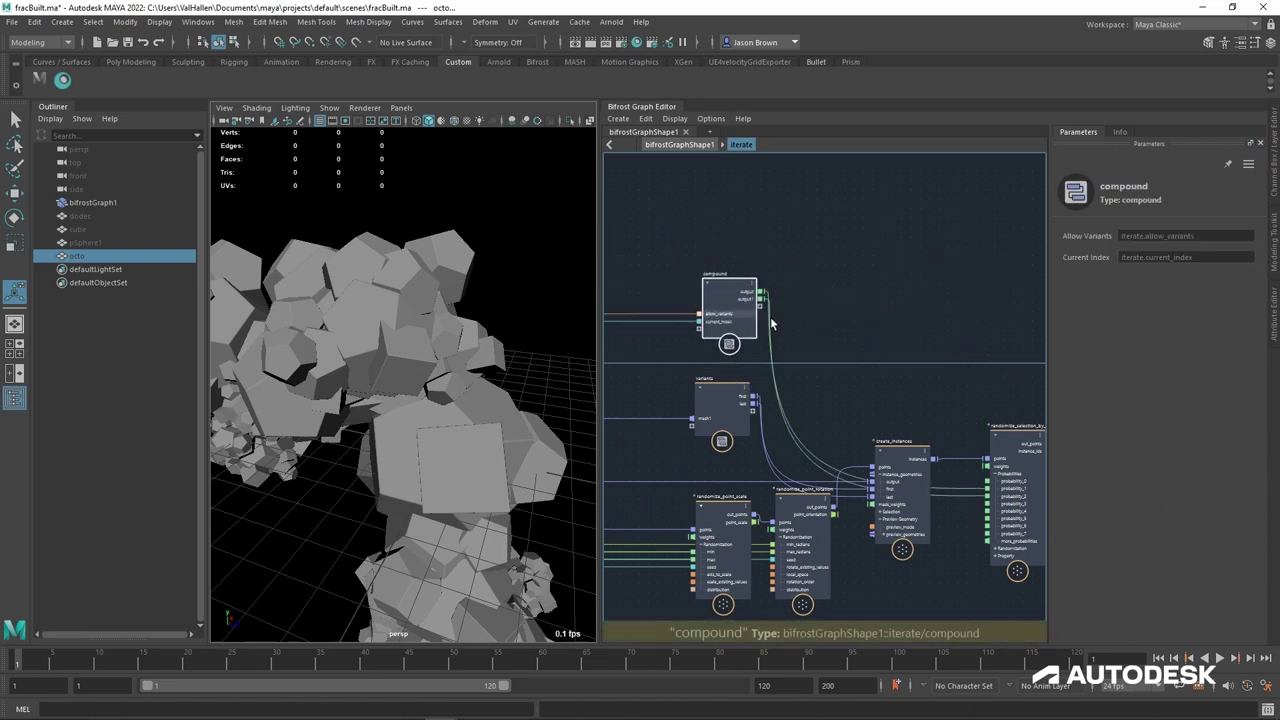
double_click(719, 273)
text(variants_code)
key(Return)
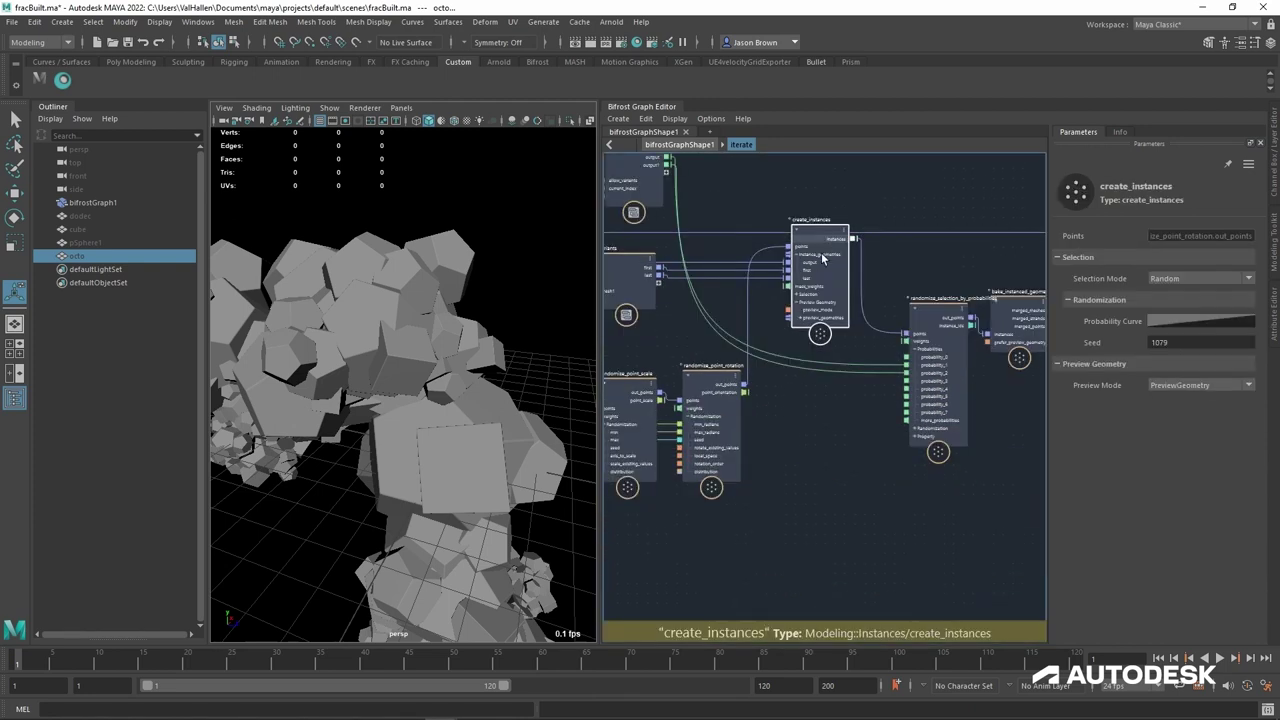
Step: Inspect the scattered structure and move the randomize_selection_by_probabilities and bake_instanced_geometry nodes closer to create_instances
scroll(380, 347, down, 5)
scroll(370, 356, up, 2)
mouse_move(370, 356)
alt+mouse_down()
mouse_move(405, 378)
mouse_move(381, 349)
alt+mouse_up()
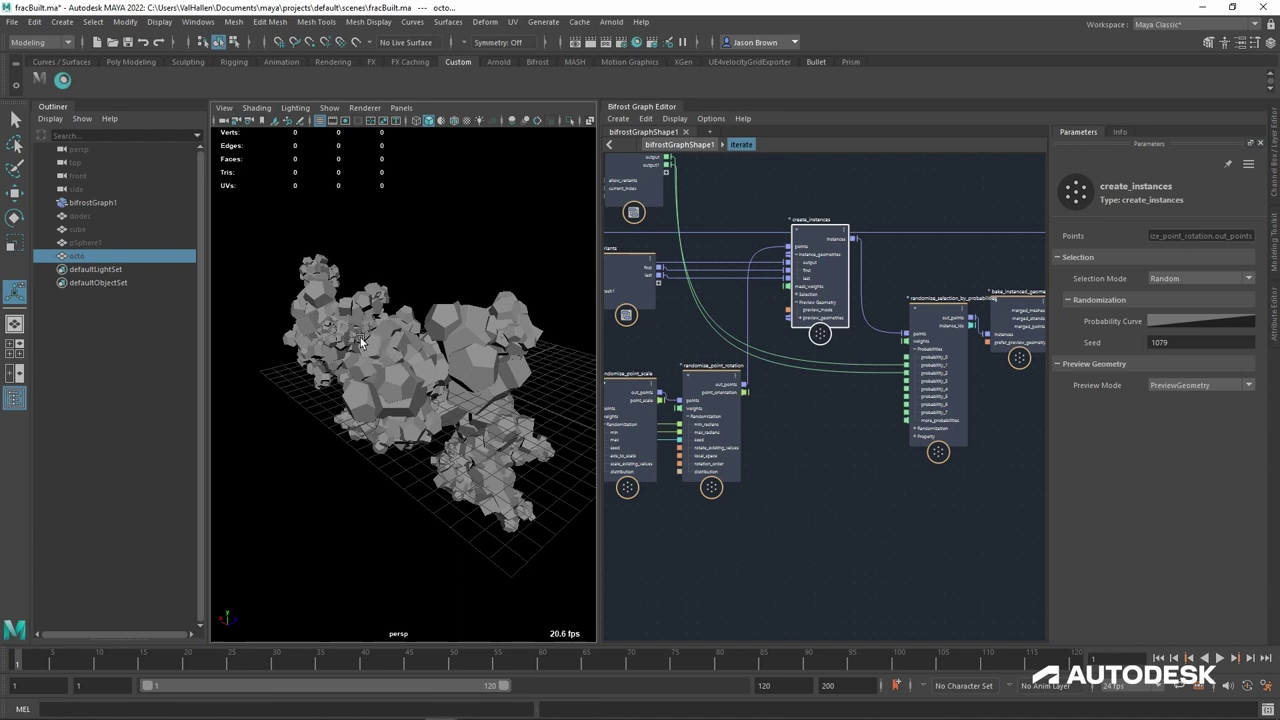
alt+drag(320, 362, 341, 367)
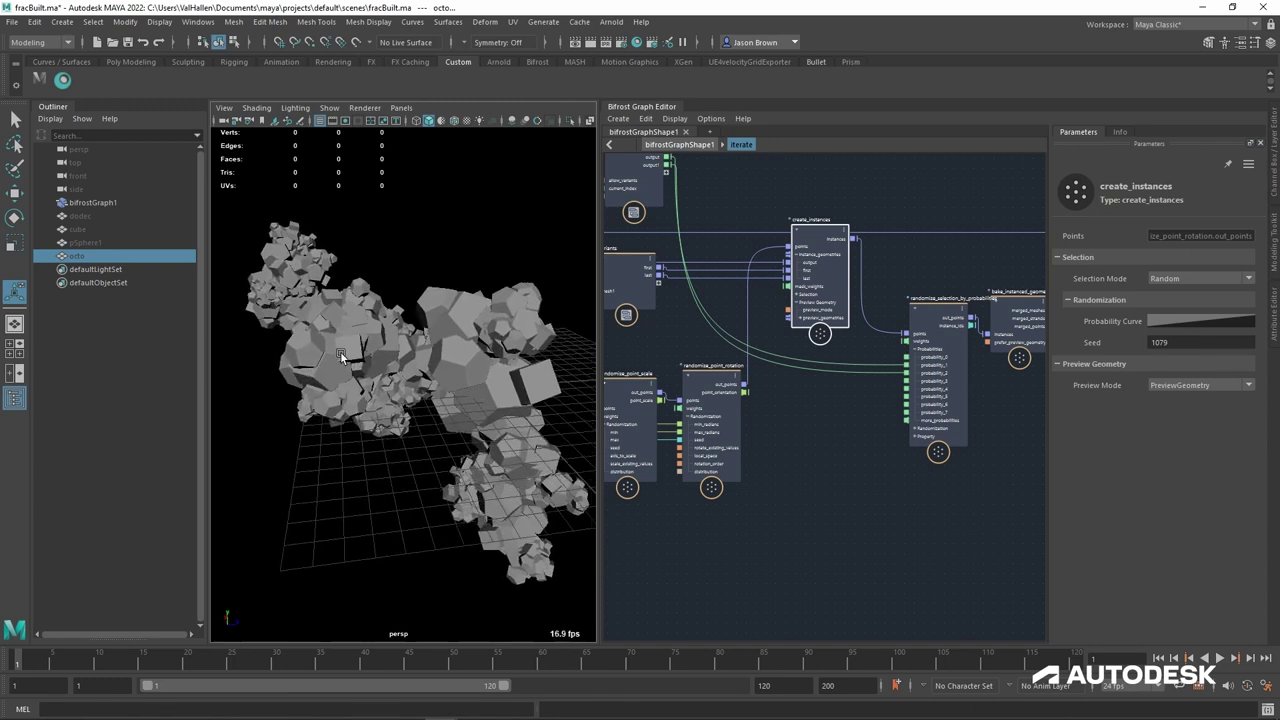
alt+middle_drag(995, 398, 904, 430)
alt+right_drag(905, 430, 904, 431)
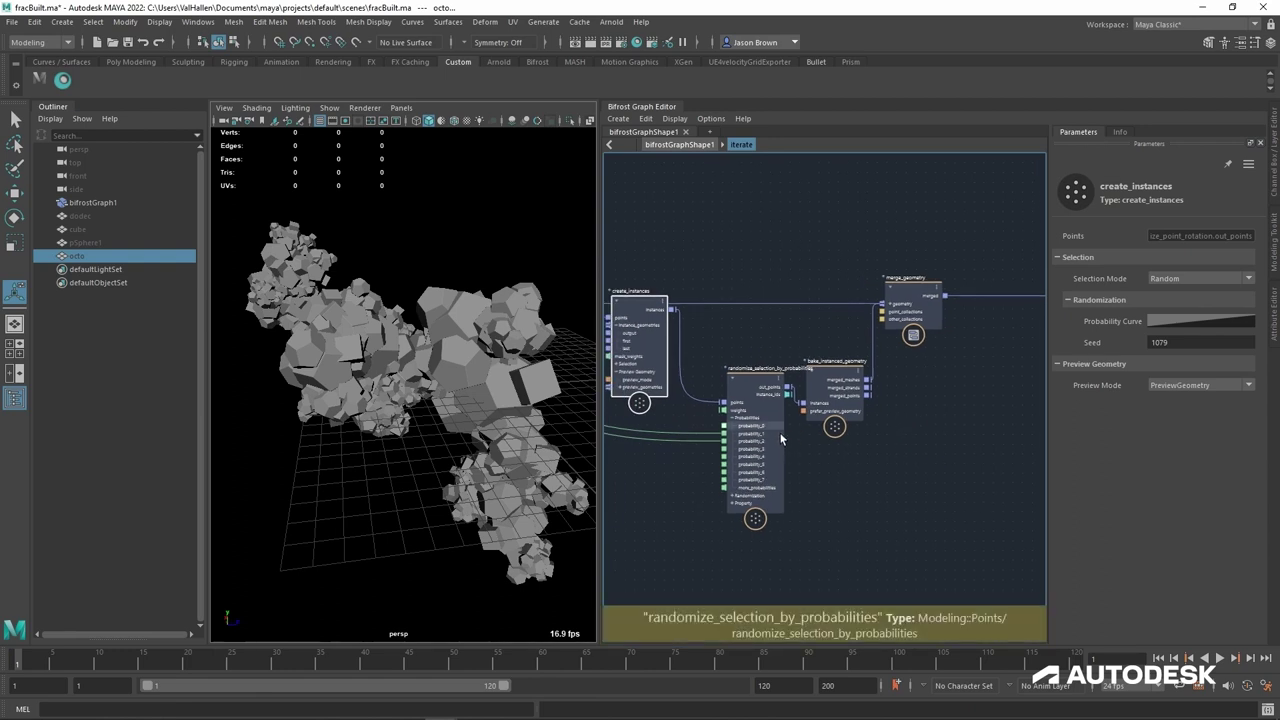
alt+middle_drag(834, 449, 849, 467)
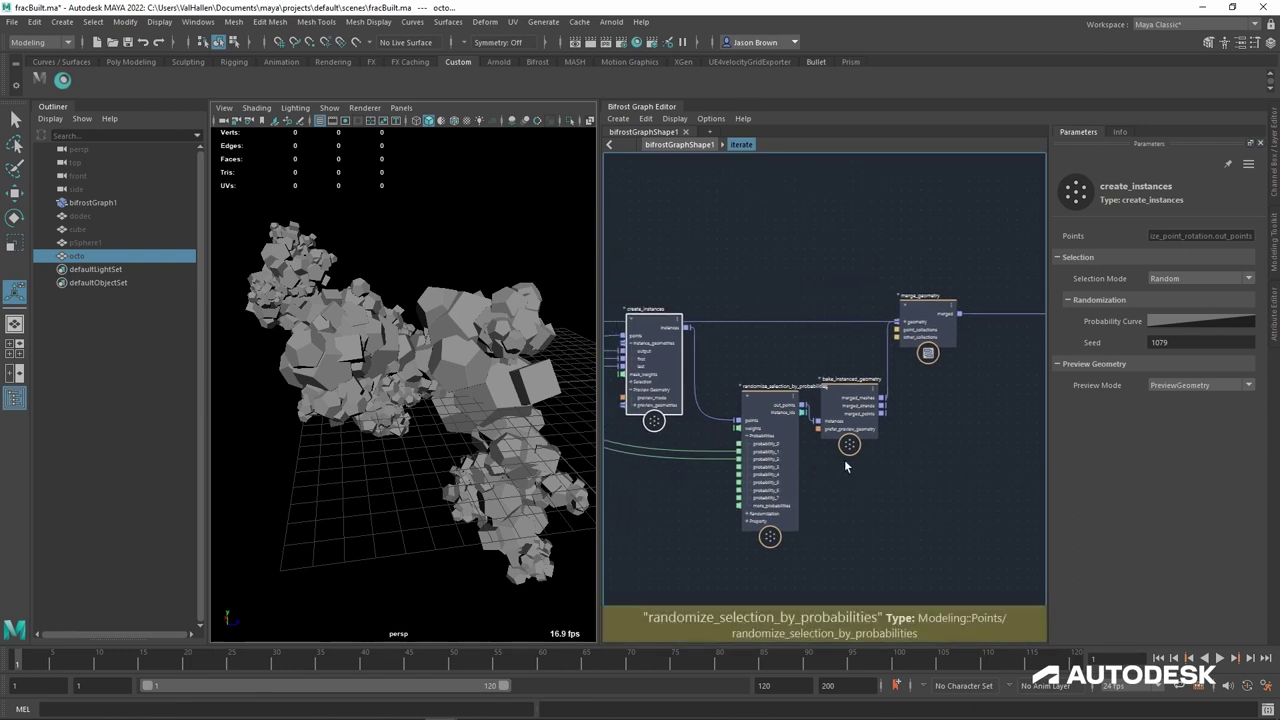
drag(768, 405, 732, 405)
drag(856, 411, 828, 398)
scroll(828, 398, down, 1)
alt+middle_drag(828, 398, 940, 400)
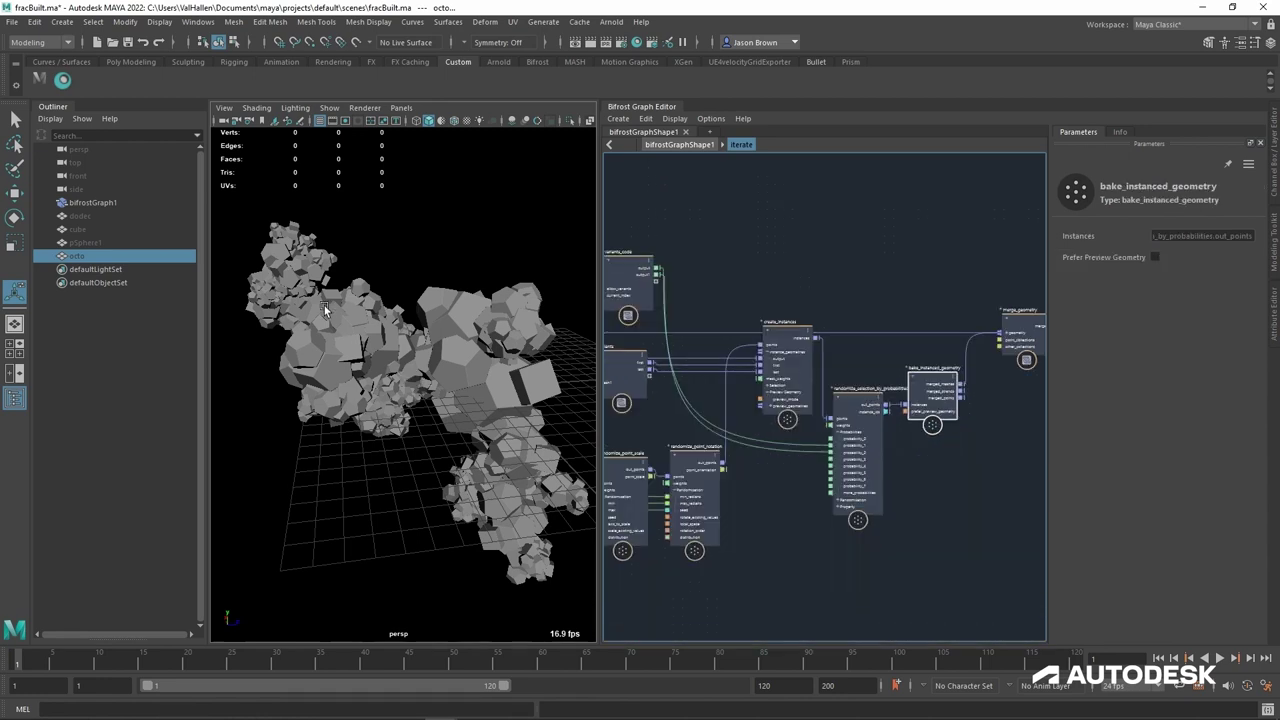
Step: Insert a set_geo_property node between merge_geometry and output, and set its Property to iteration_id
alt+drag(469, 354, 257, 333)
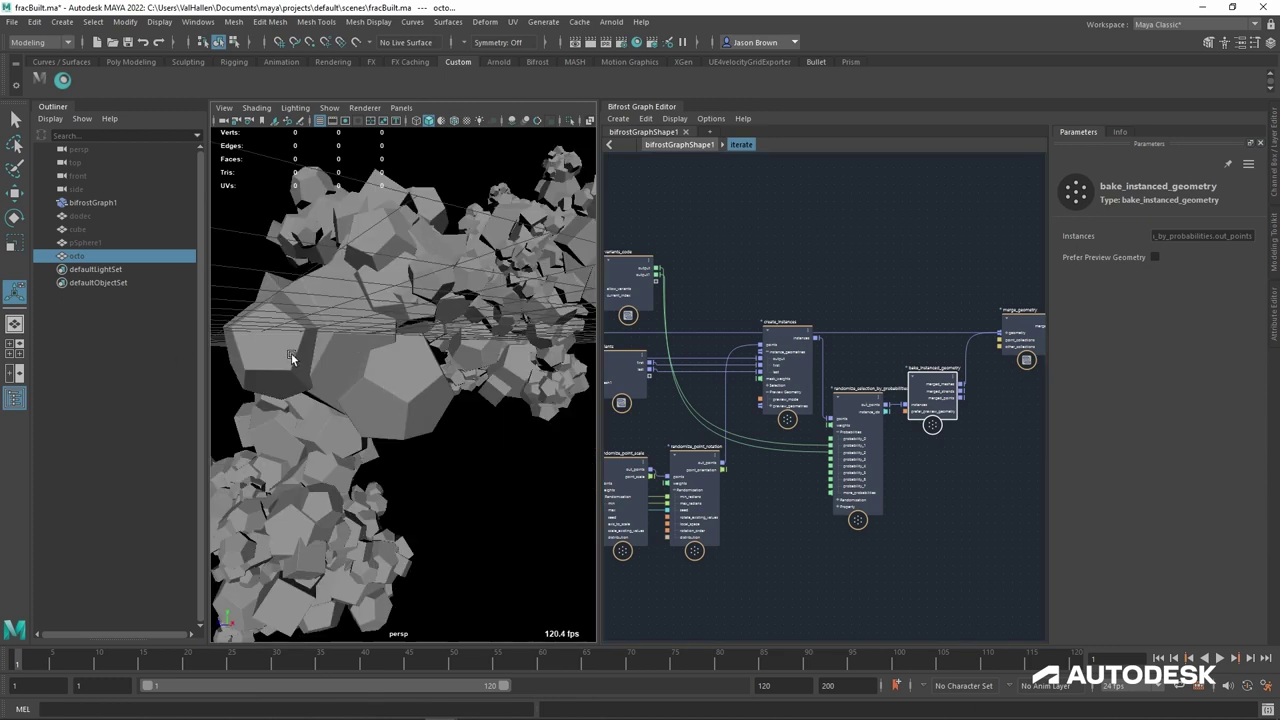
alt+middle_drag(760, 502, 834, 526)
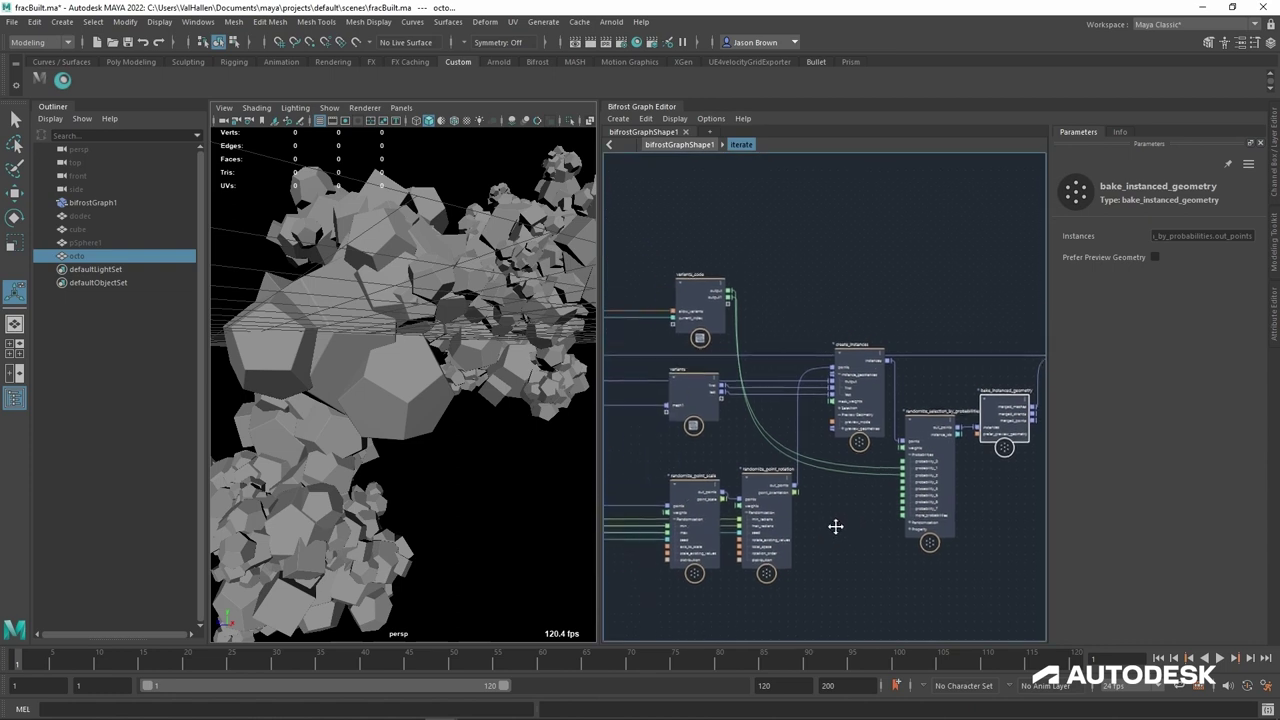
alt+right_drag(834, 526, 795, 524)
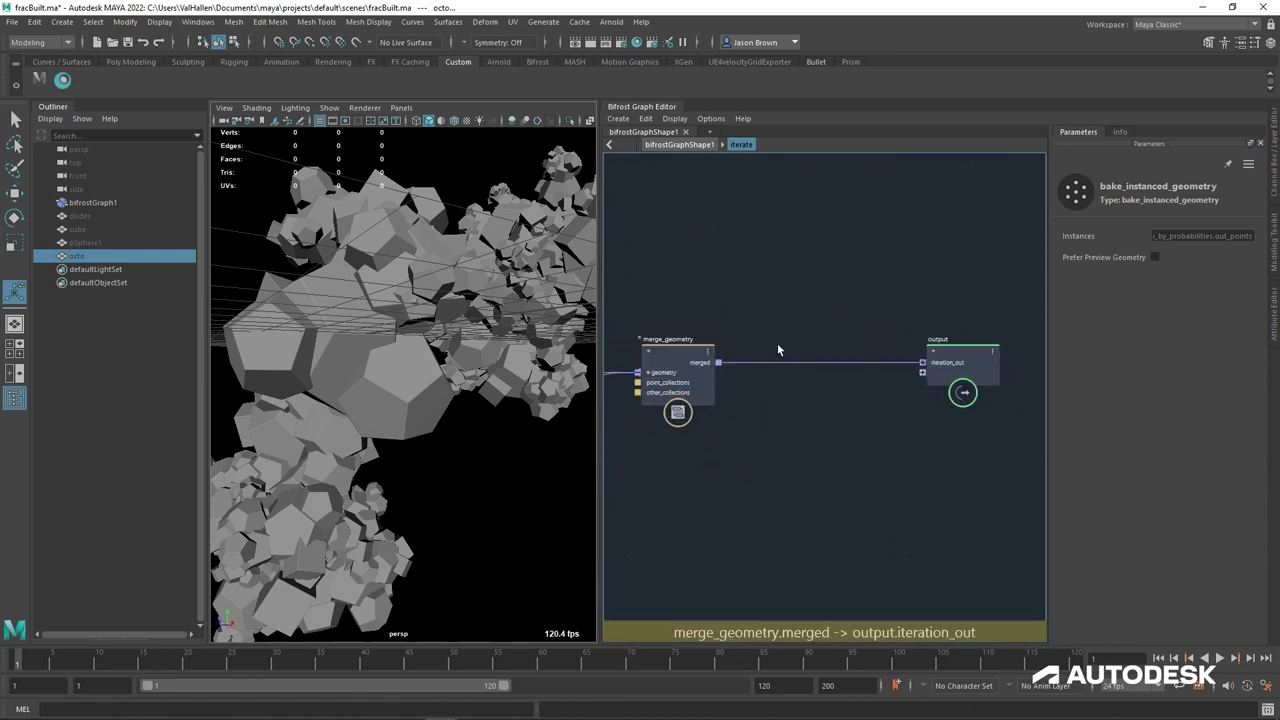
click(817, 387)
key(Tab)
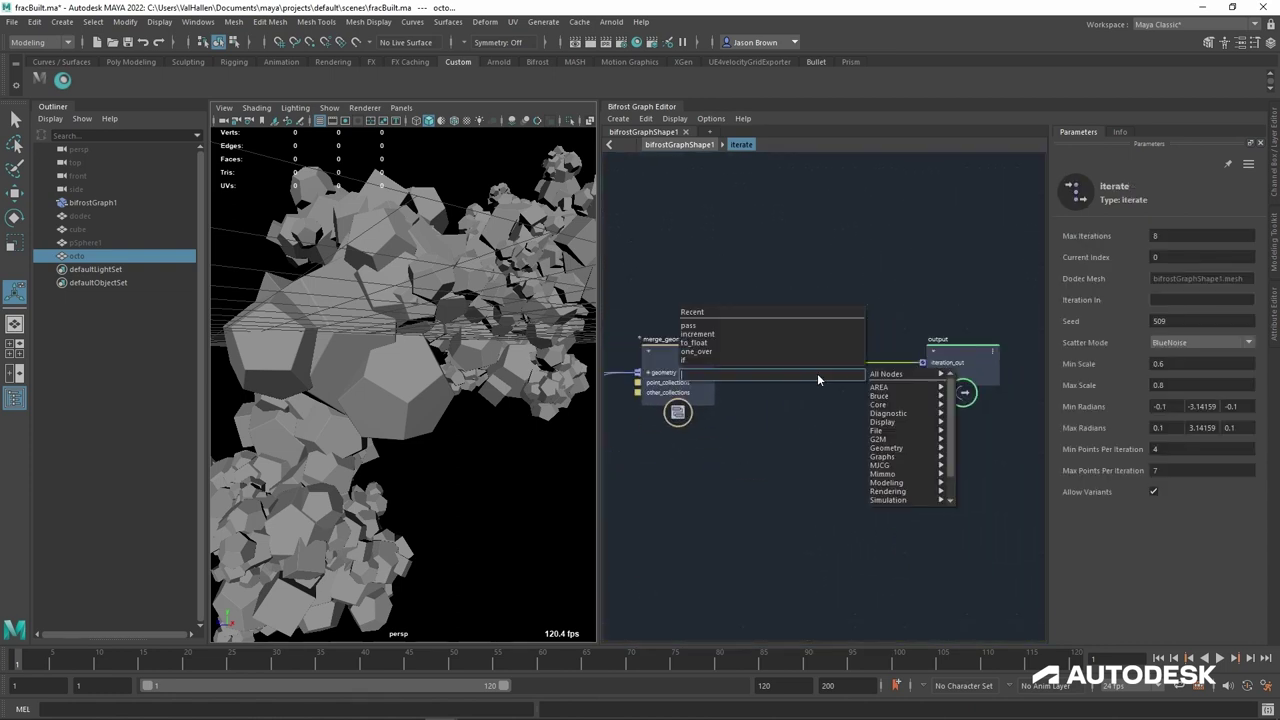
text(set_geo)
key(Return)
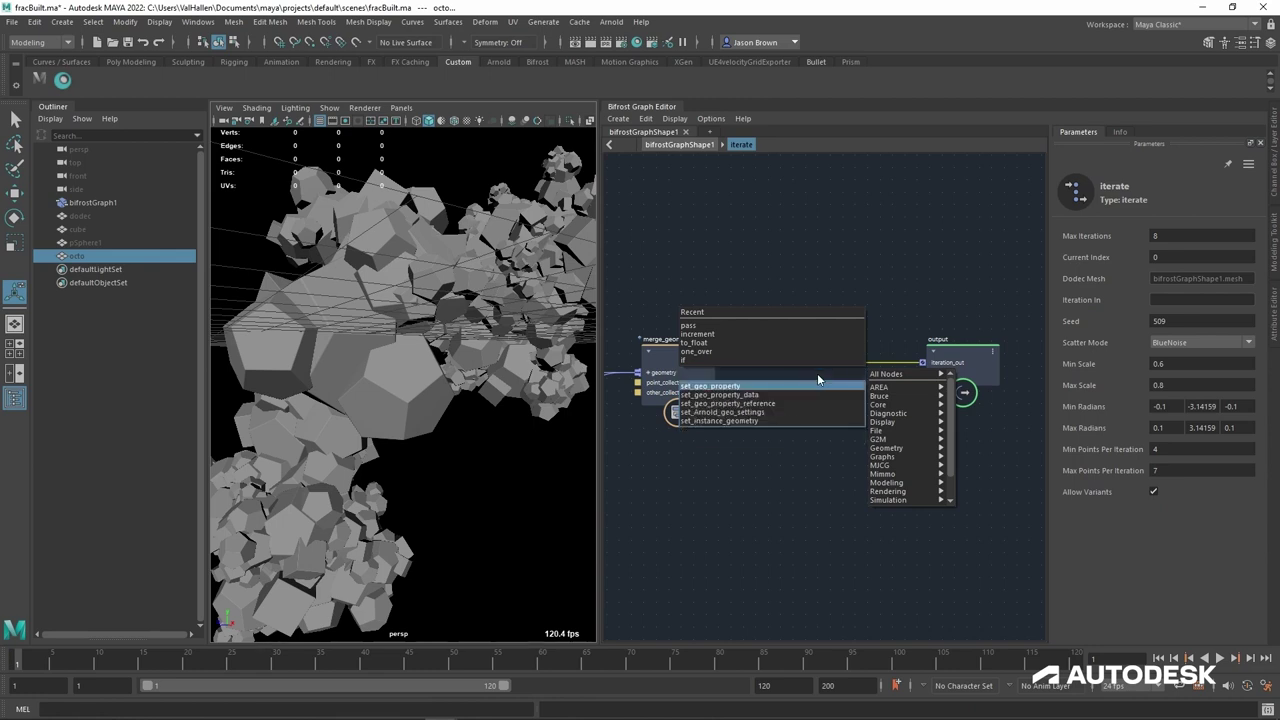
key(Return)
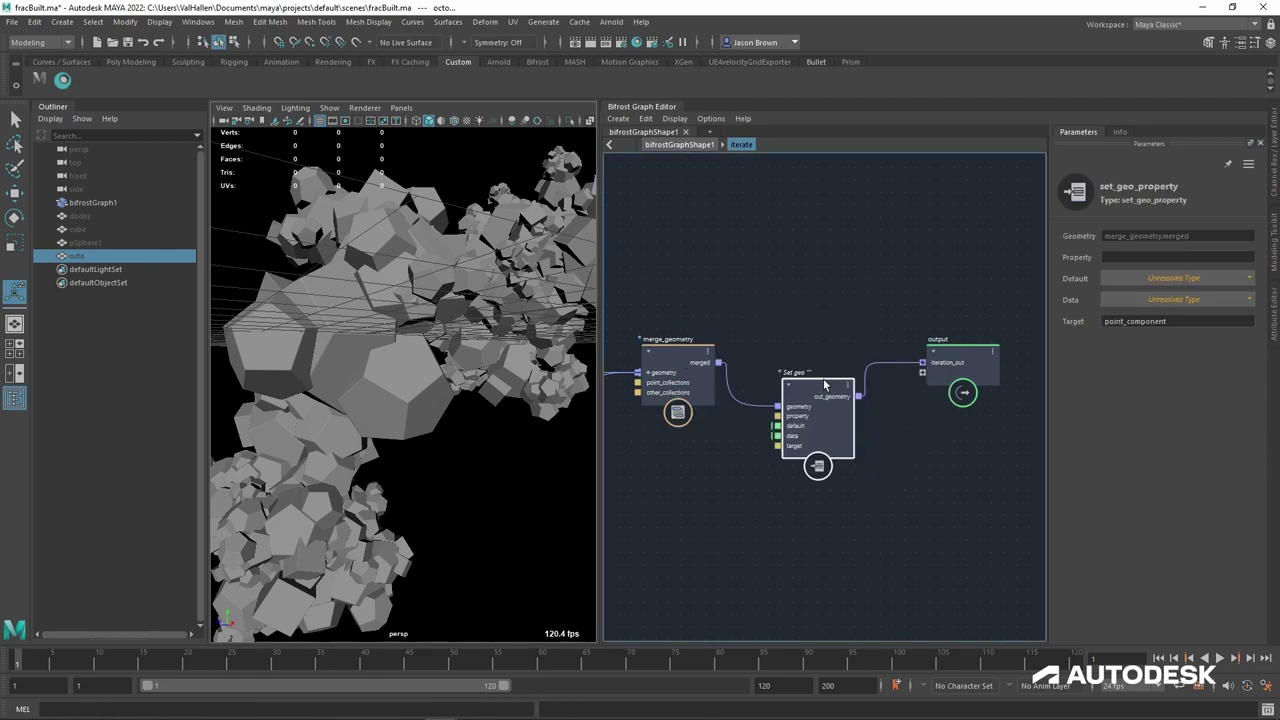
drag(819, 393, 818, 383)
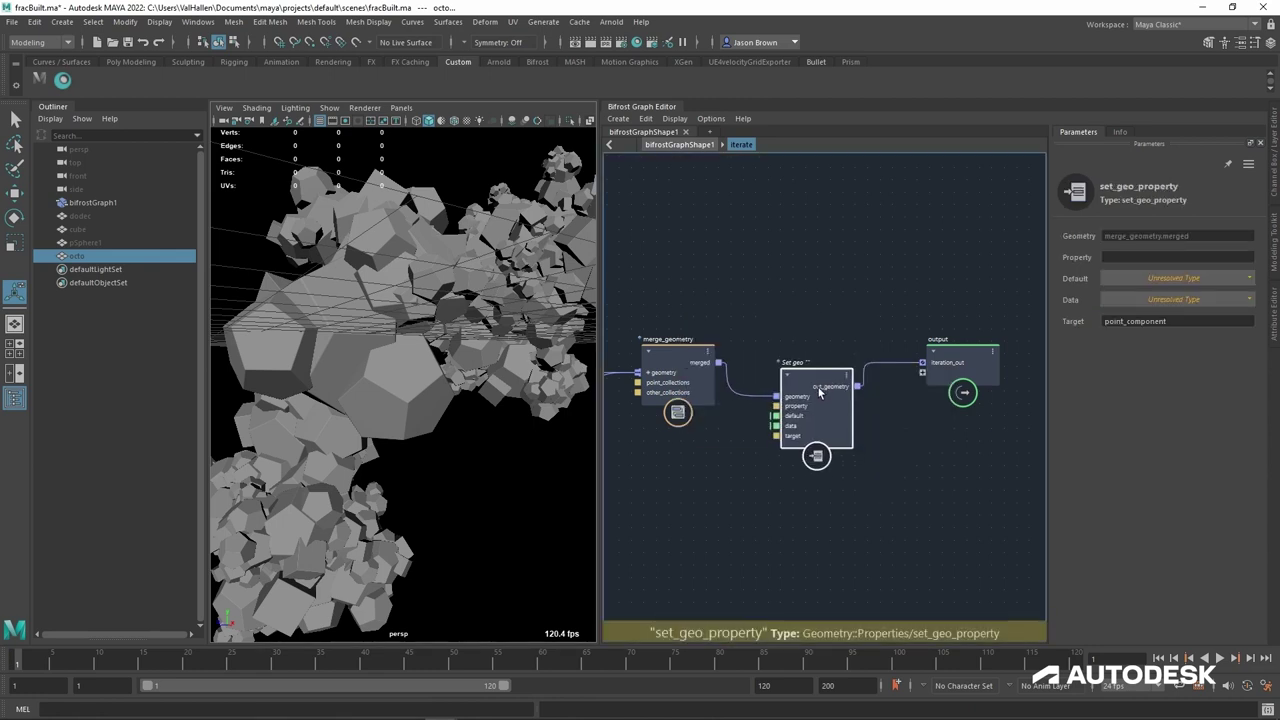
click(1165, 258)
text(iteration_id)
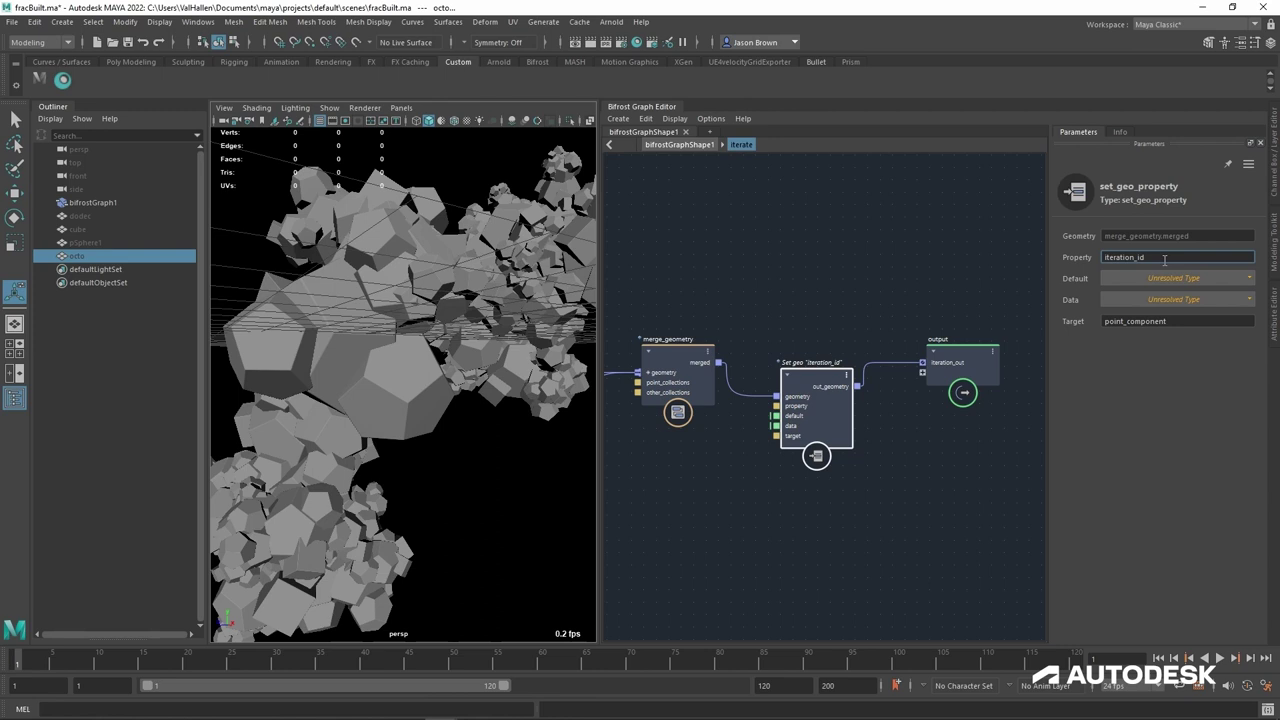
Step: Connect the input node's current_index output to the data port of the iteration_id set_geo_property node
alt+middle_drag(853, 458, 894, 452)
scroll(894, 452, down, 3)
mouse_move(797, 489)
alt+middle_down()
mouse_move(803, 460)
mouse_move(1133, 415)
alt+middle_up()
alt+middle_drag(883, 486, 1174, 487)
alt+middle_drag(803, 418, 1163, 435)
scroll(868, 440, up, 1)
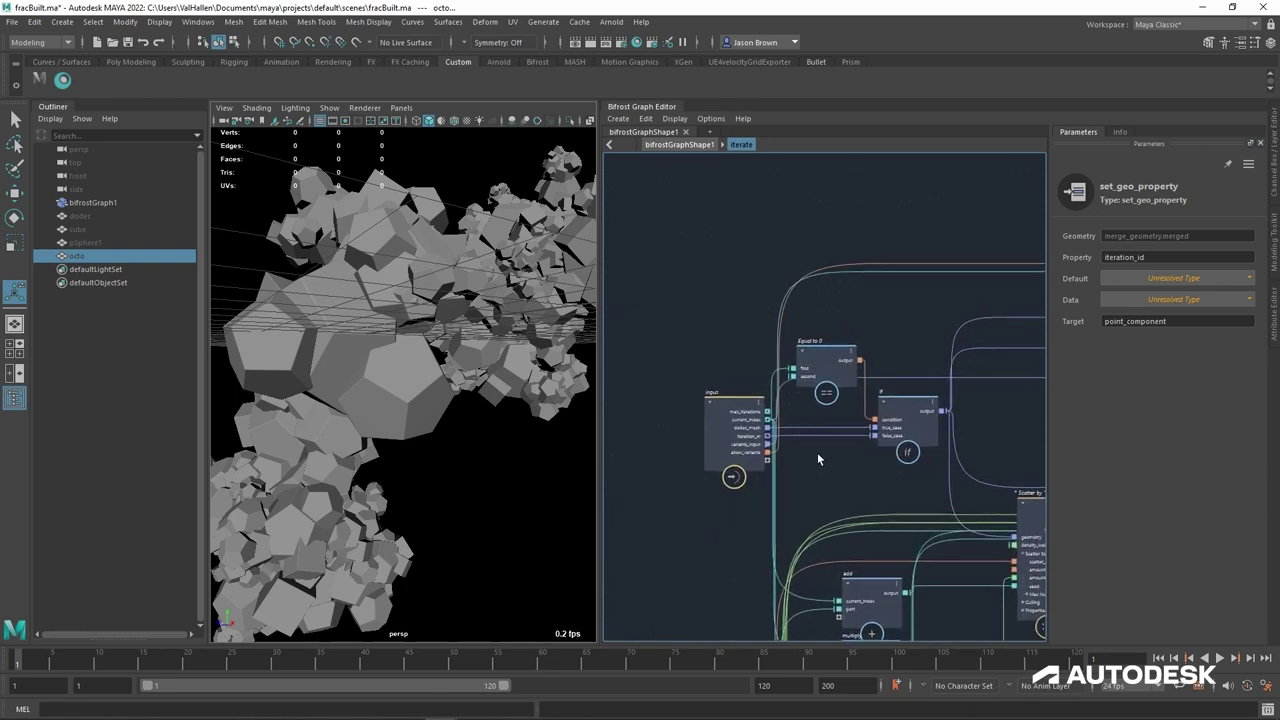
scroll(819, 457, up, 2)
click(748, 407)
alt+middle_drag(1020, 409, 620, 450)
alt+middle_drag(1030, 480, 953, 486)
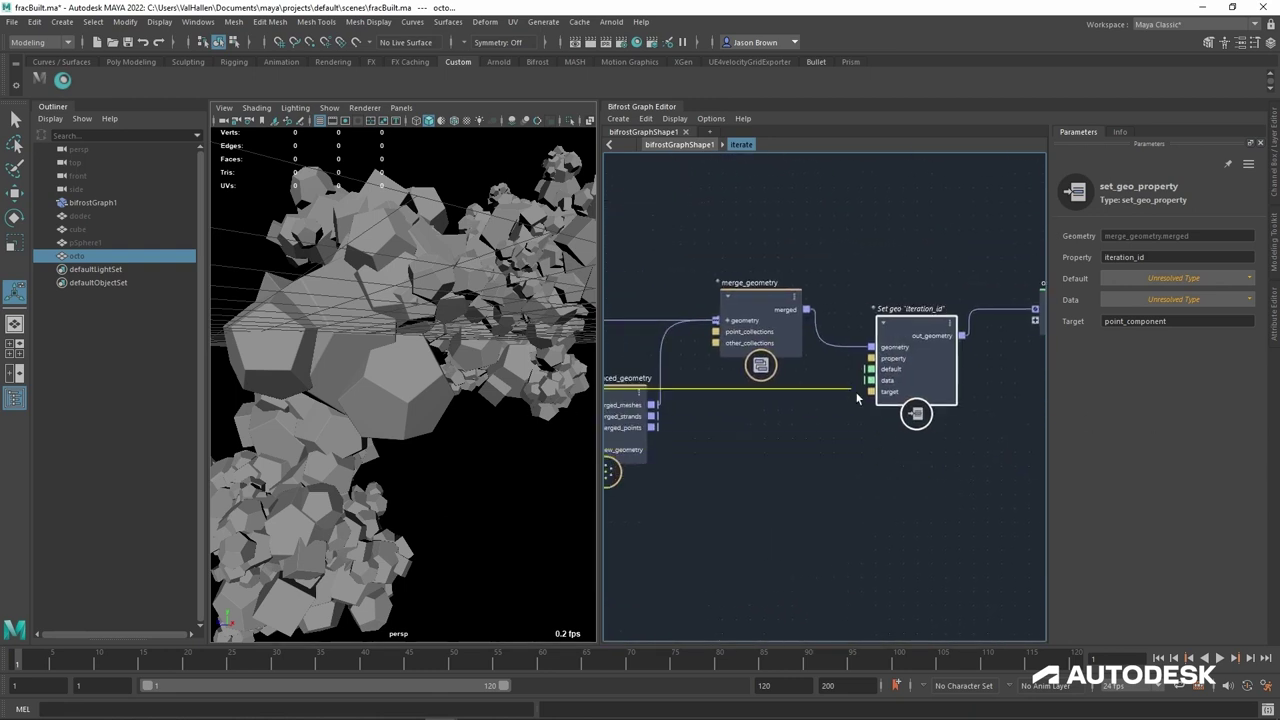
drag(855, 391, 871, 380)
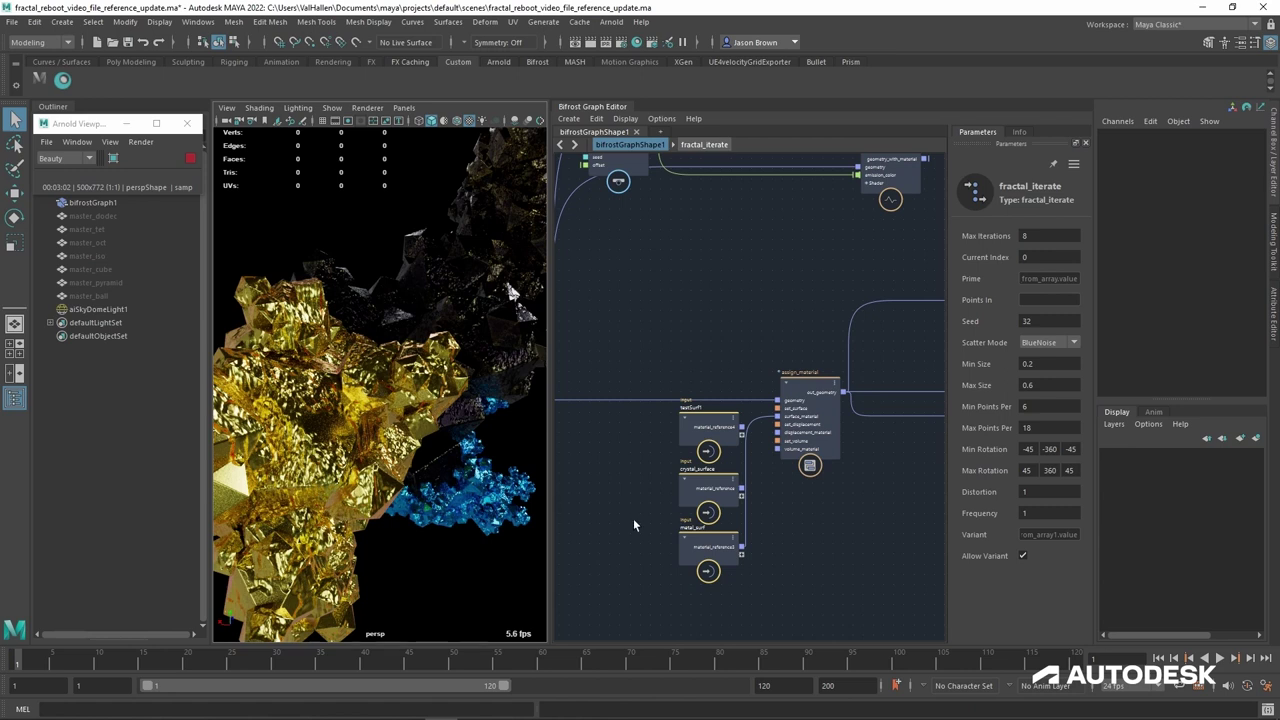
Step: In the fractal_reboot_video_file_reference_update scene, connect the testSurf1 input's material_reference4 output to assign_material's surface_material port
drag(741, 427, 788, 427)
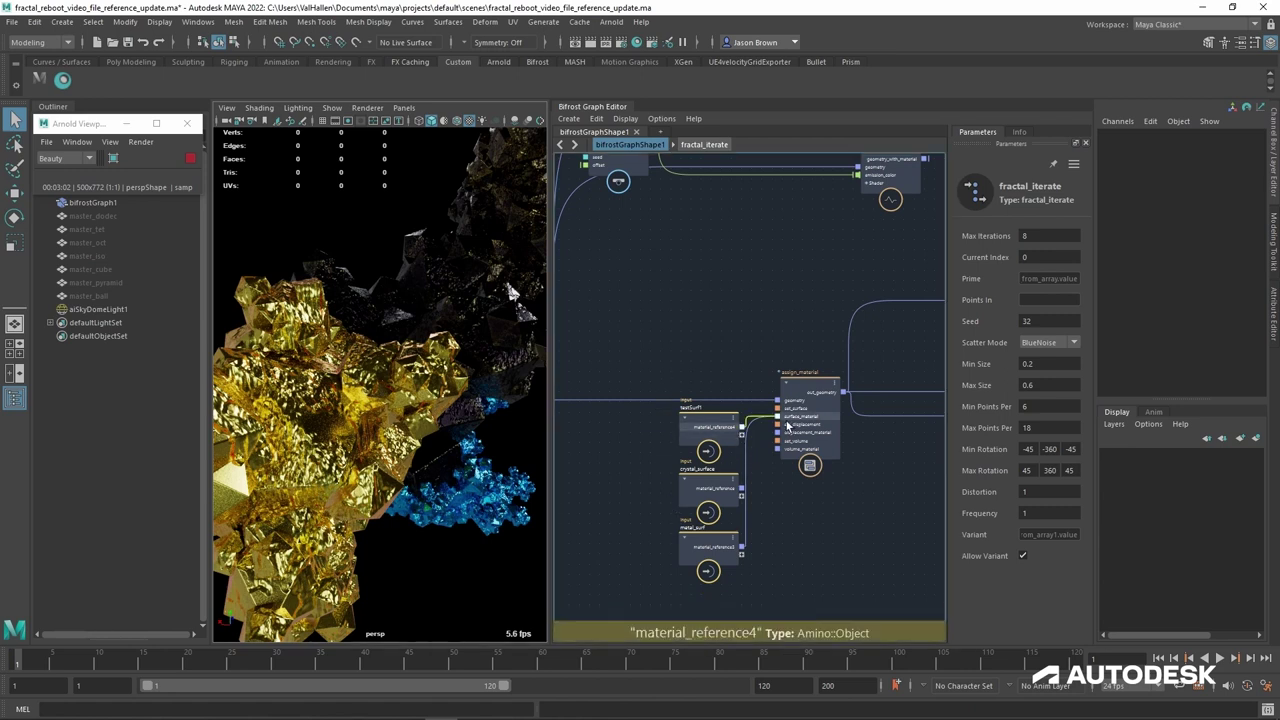